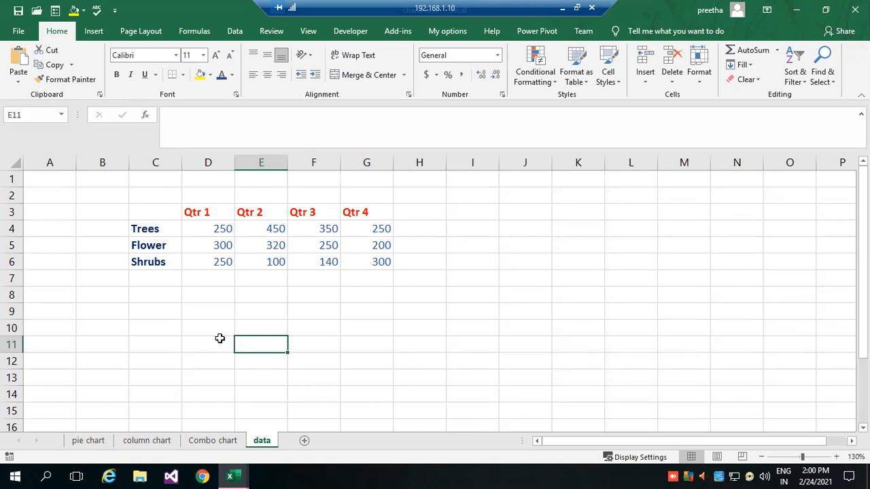
Open a blank Notepad document over the worksheet and write the heading "Chart or Graph".
left_click(15, 474)
left_click(105, 140)
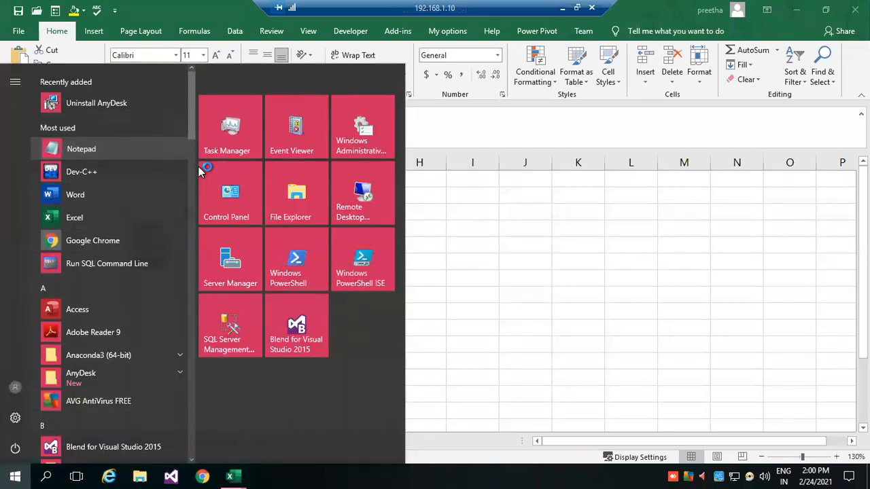
left_click_drag(257, 130, 326, 133)
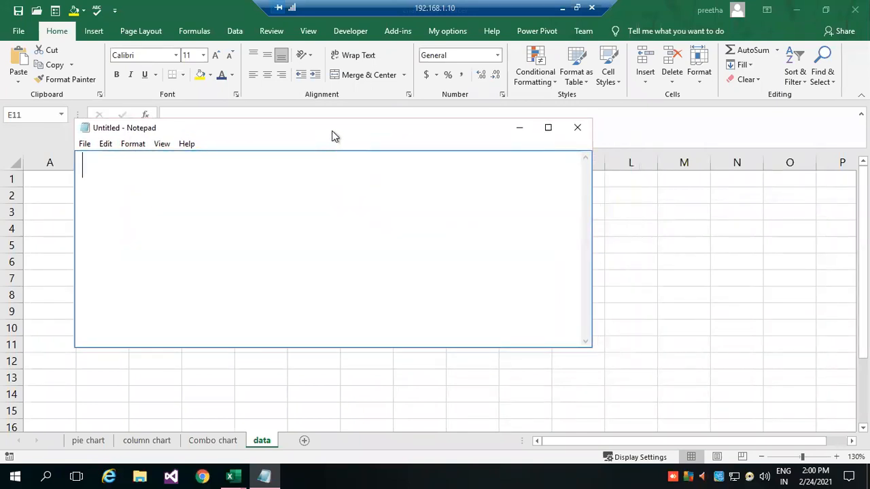
type("Chart or Graph")
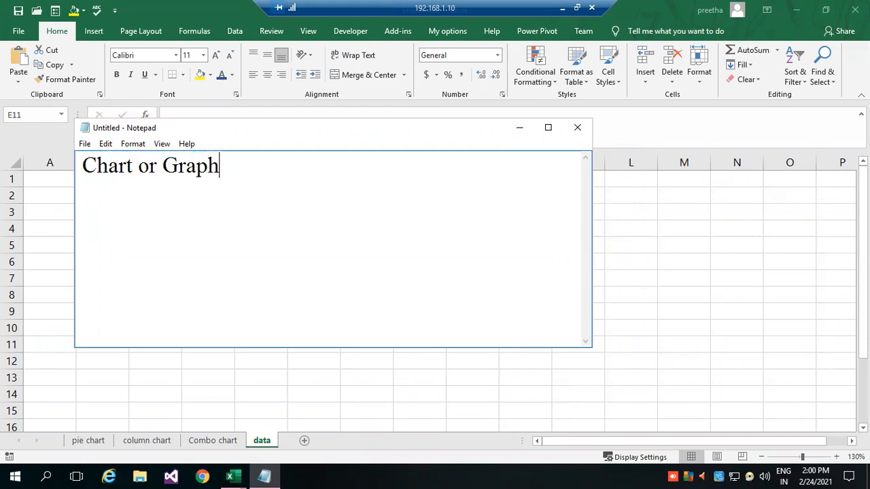
Add the line "Graphical Representation of data" beneath the heading, separated by a blank line.
key("Return")
key("Return")
left_click(116, 185)
key("Return")
type("Graphical Rep")
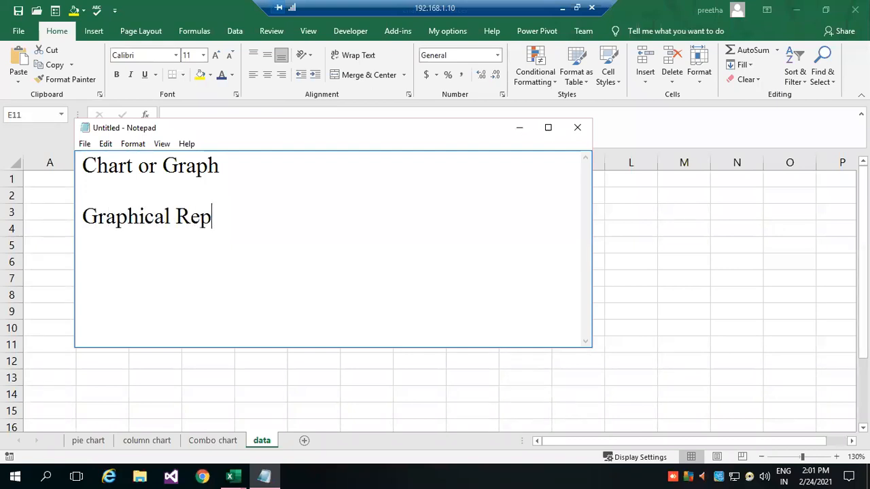
type("resentation of data")
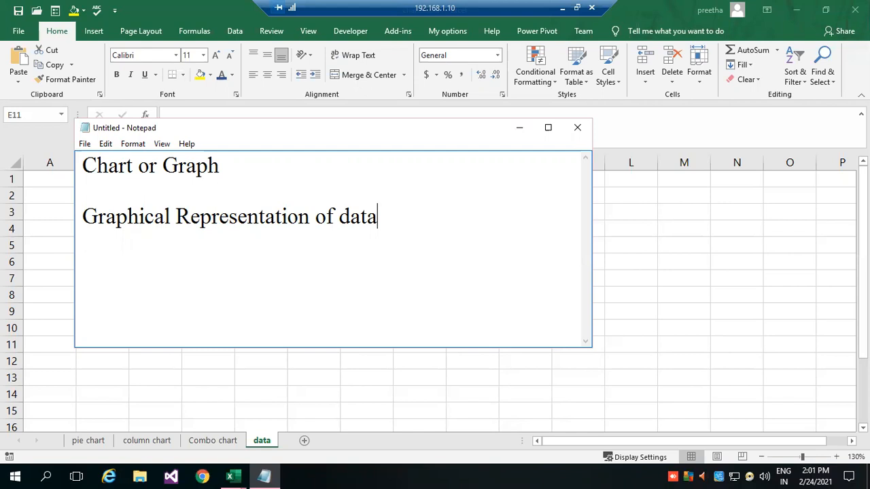
Add the section heading "Chart Properties" after a blank line below the definition.
key("Return")
key("Return")
type("Chart ")
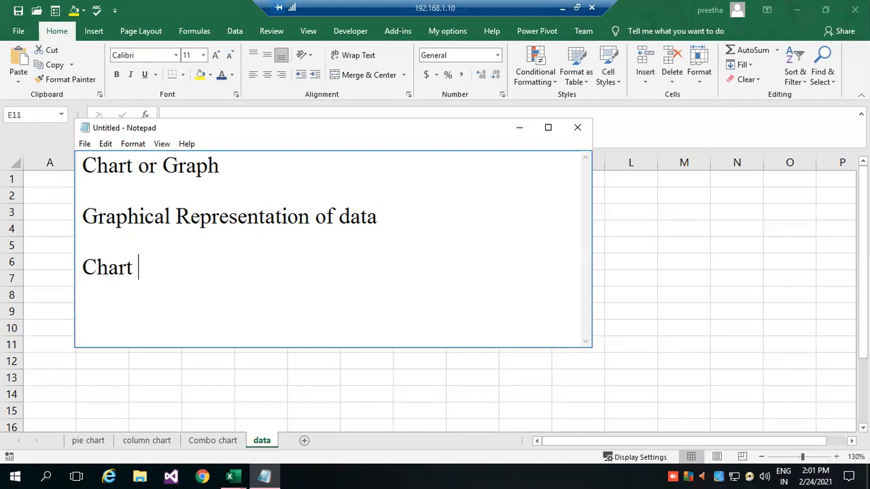
type("Properties")
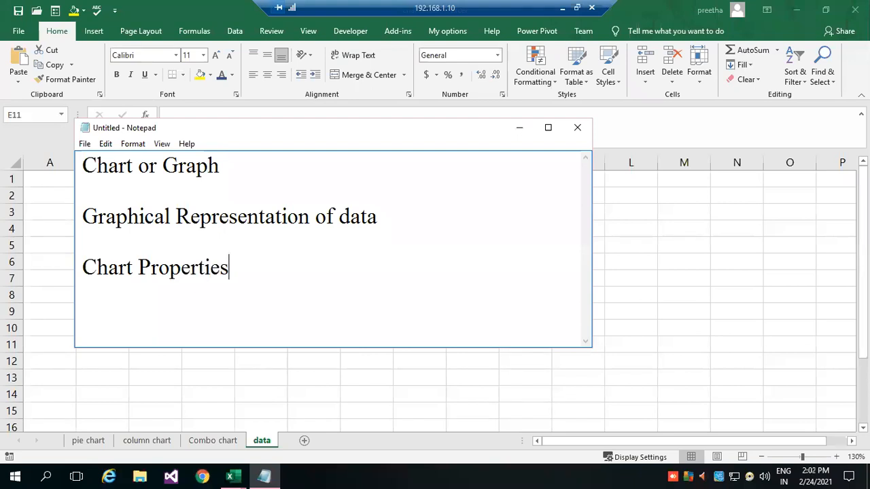
List "Data Range /table" and "Chart type" on separate lines under Chart Properties.
key("Return")
type("C")
key("BackSpace")
type("Data")
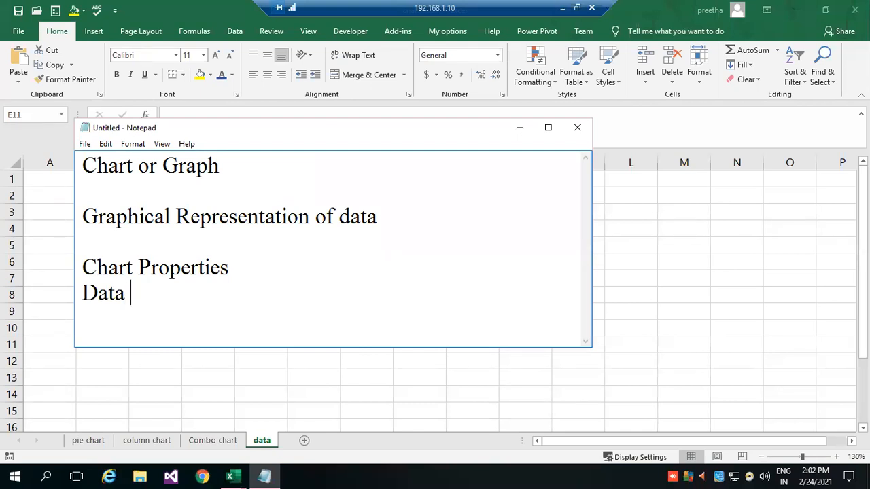
type(" Range /table")
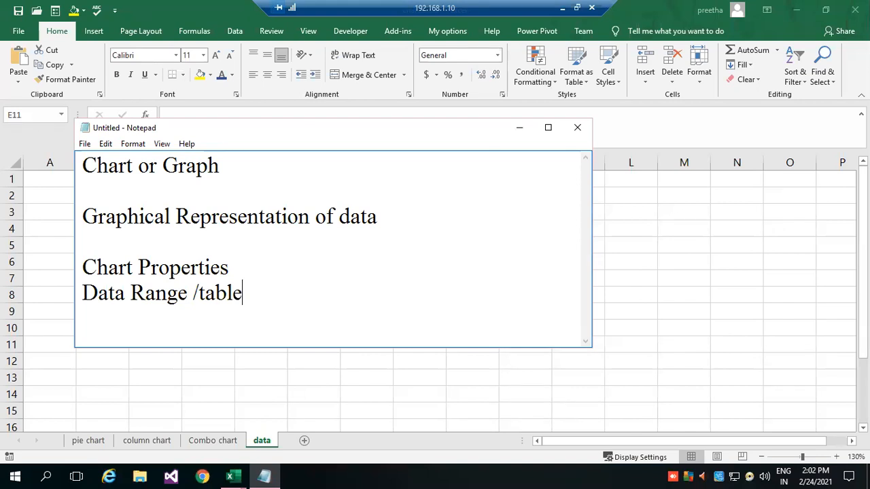
key("Return")
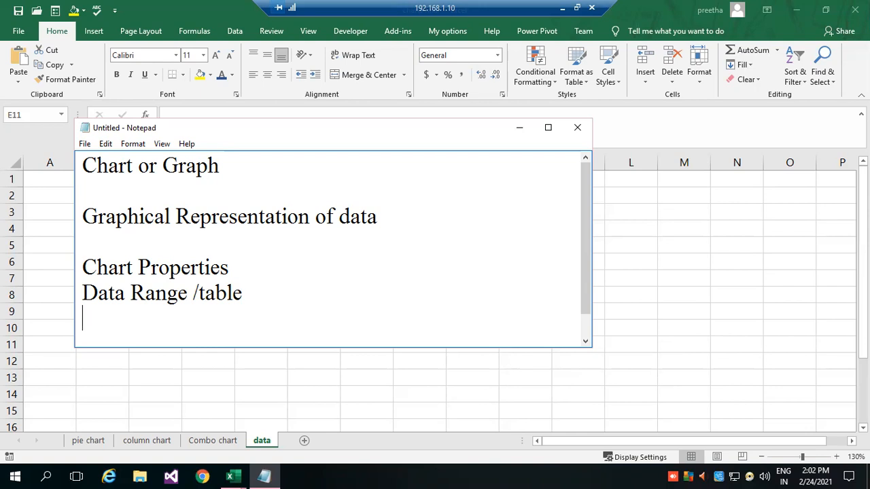
type("Chart ")
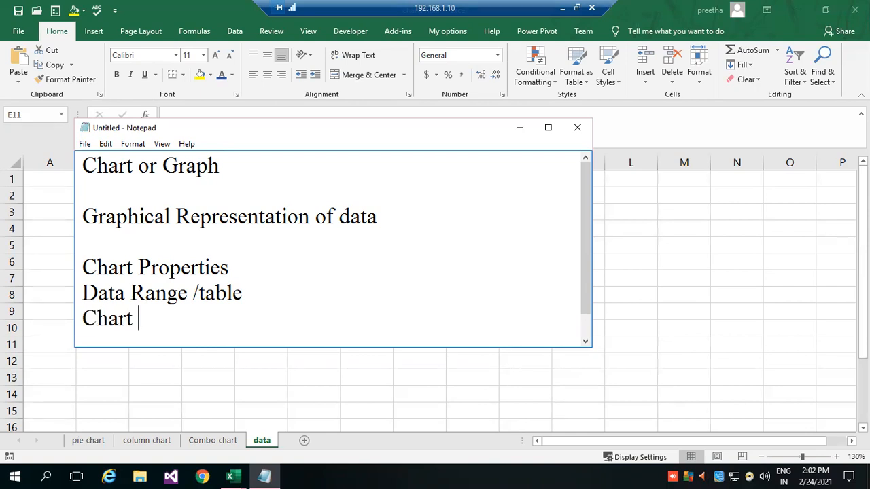
type("type")
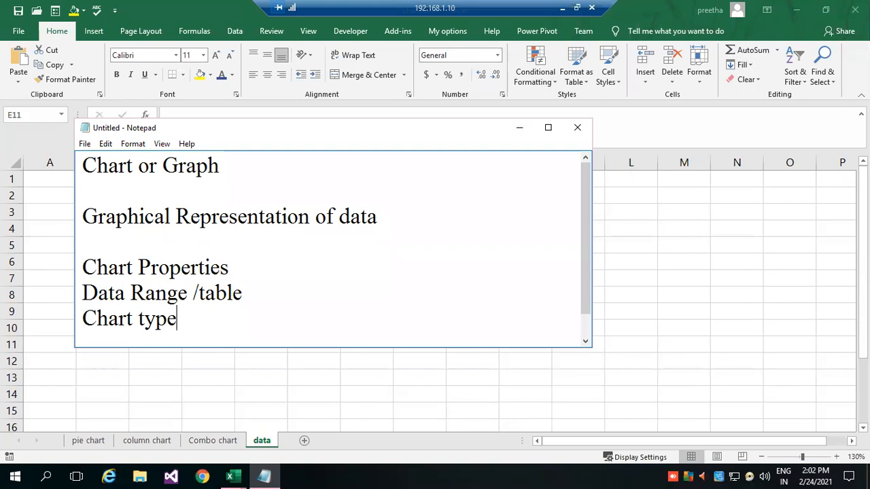
Add "X axis" and "Y axis" as separate entries below Chart type.
key("Return")
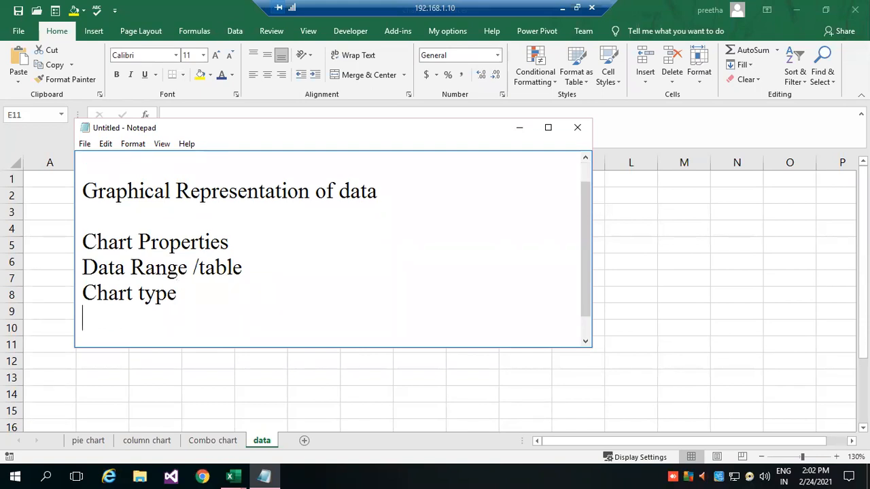
type("X axis")
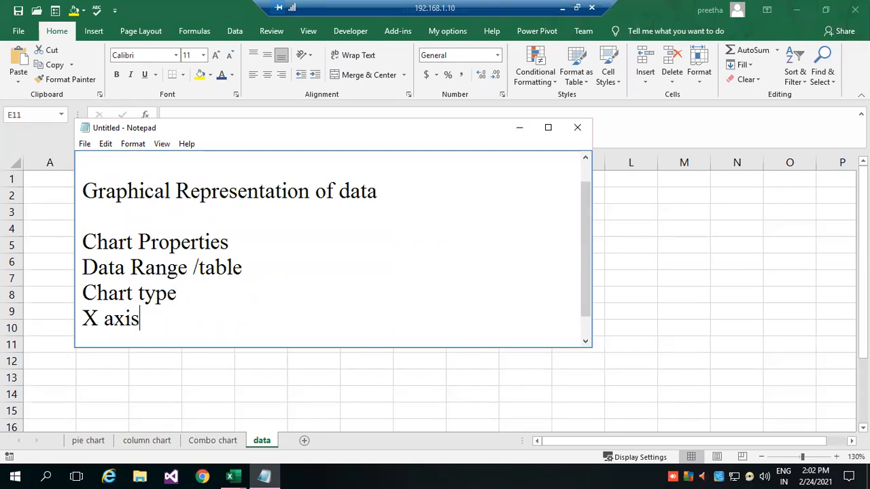
key("Return")
type("Y axis")
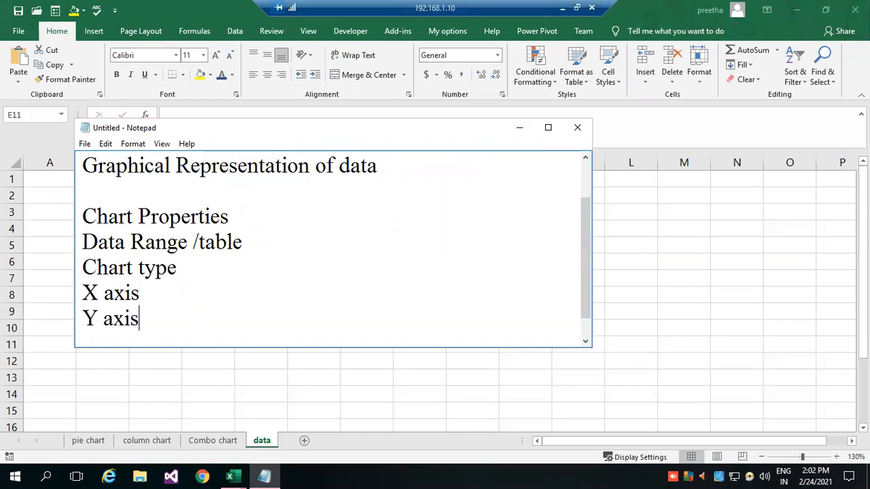
Add the entry "Chart Title" to the chart properties list, followed by a new line.
key("Return")
type("Chart Title")
key("BackSpace")
type("e")
key("Return")
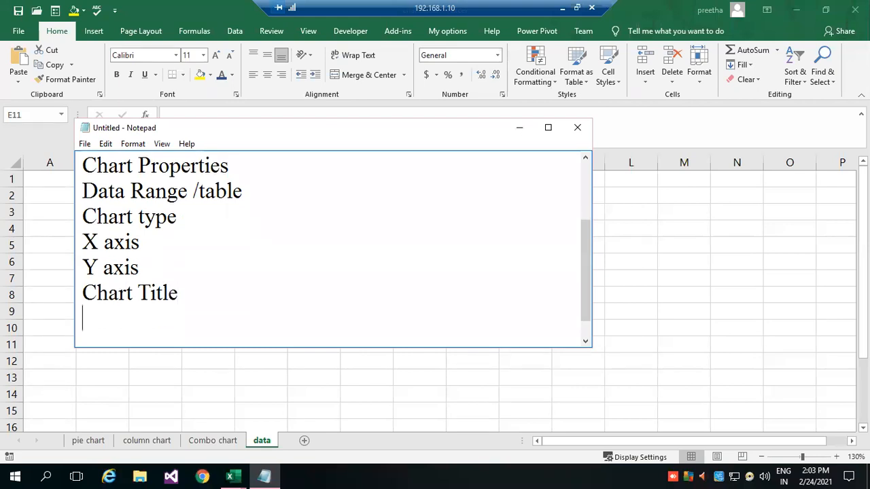
Complete the properties list with the entries "X, Y axis title" and "Legend".
type("x, Y")
key("BackSpace")
key("BackSpace")
key("BackSpace")
key("BackSpace")
key("BackSpace")
type("X, Y")
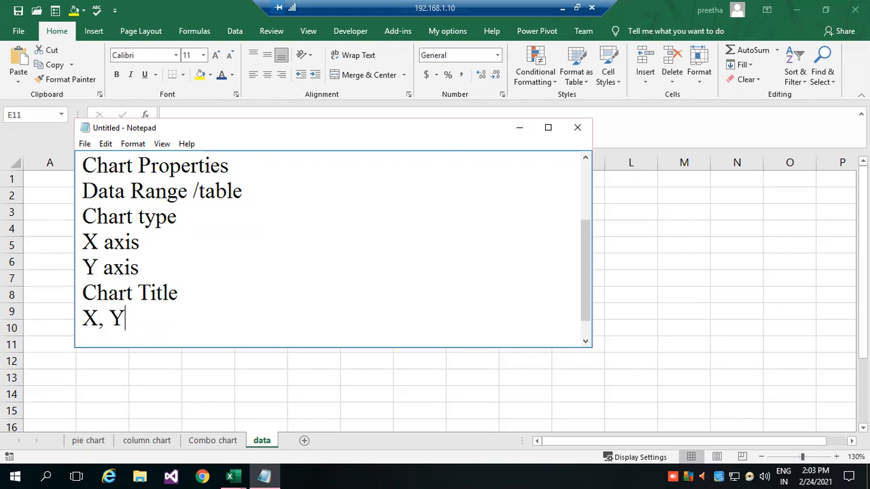
type(" axis title")
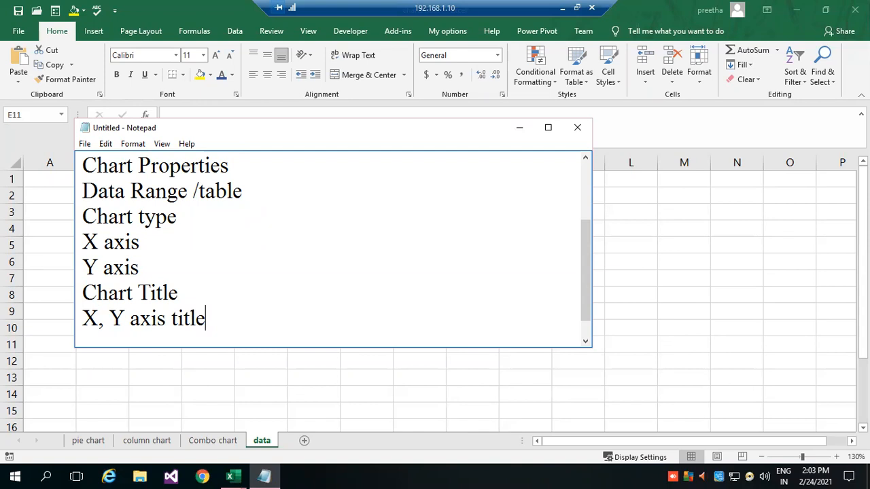
key("Return")
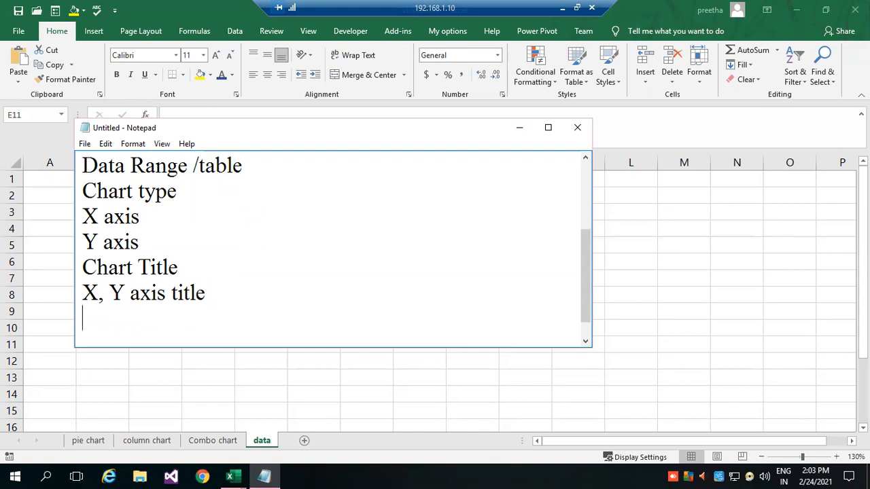
type("Legend")
key("Return")
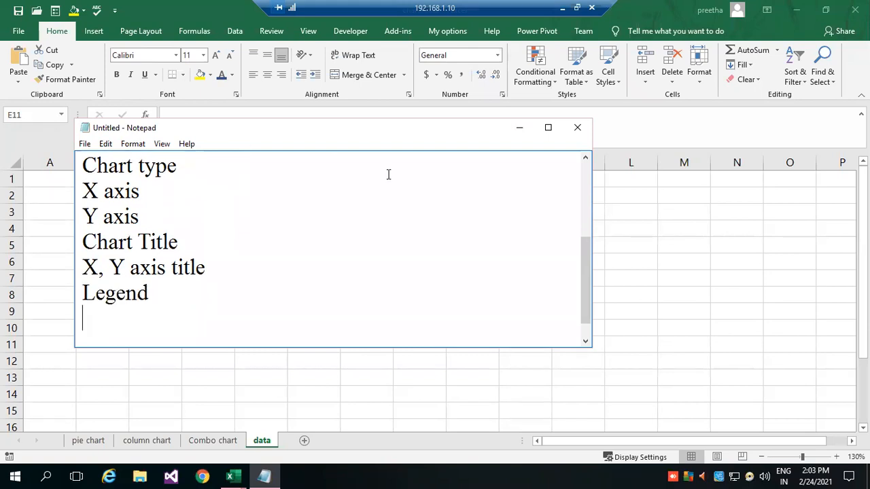
Make the Notepad window taller, move it up, and insert a dashed line under the Chart Properties heading.
left_click_drag(487, 350, 486, 410)
left_click_drag(456, 120, 456, 64)
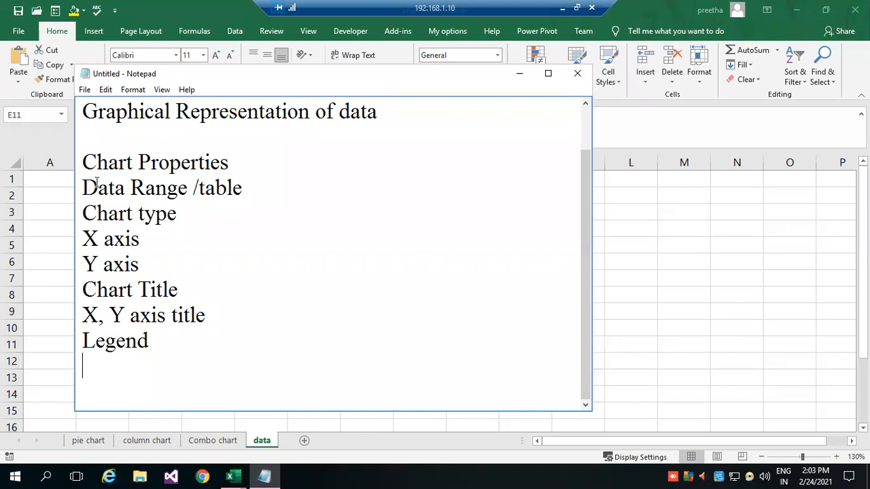
key("Return")
type("----------------------")
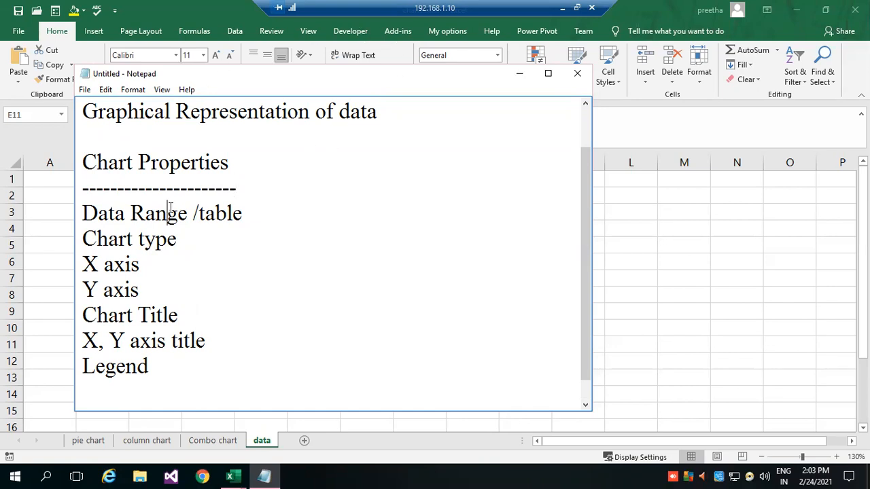
Add the section heading "Chart Type" with a dashed line beneath it, below the Legend entry.
left_click(195, 229)
scroll(159, 300, "down", 1)
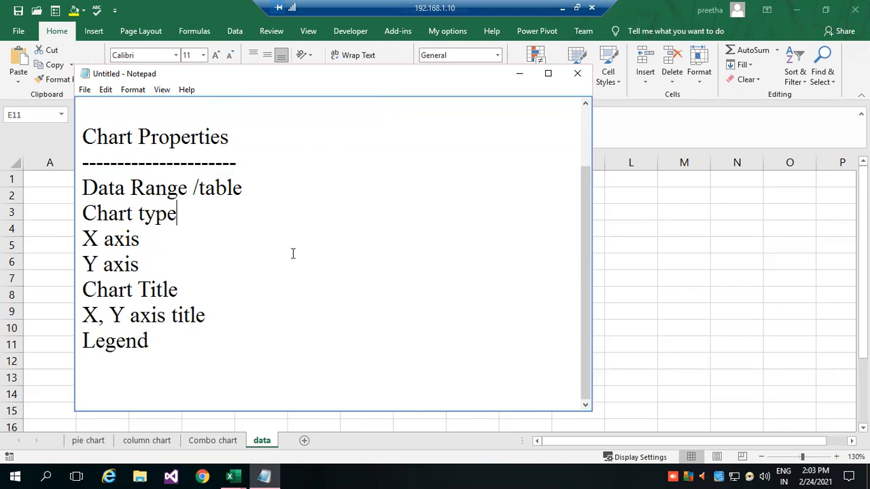
scroll(267, 258, "up", 1)
scroll(279, 268, "down", 1)
left_click(334, 339)
key("Return")
key("Return")
type("C")
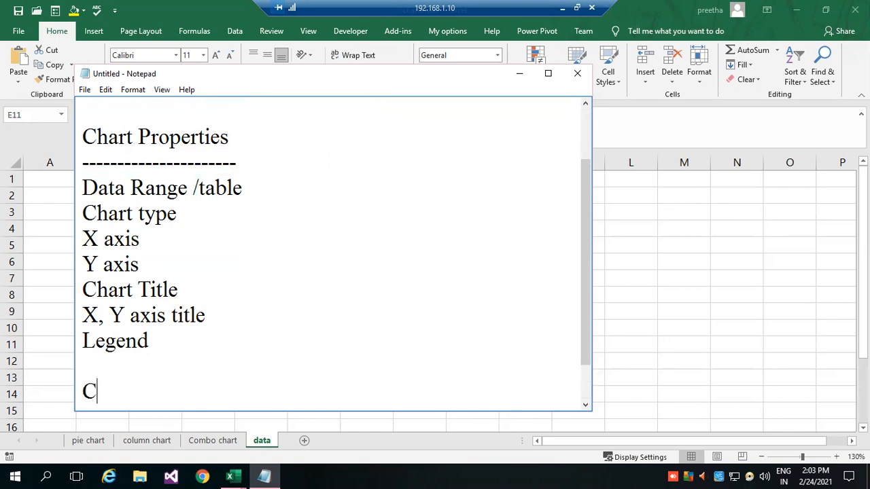
type("hart Type")
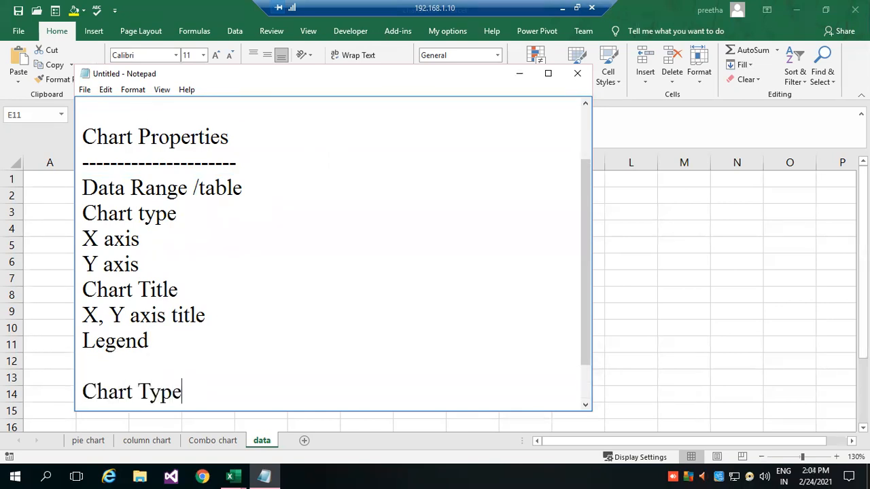
key("Return")
type("--------------")
key("Return")
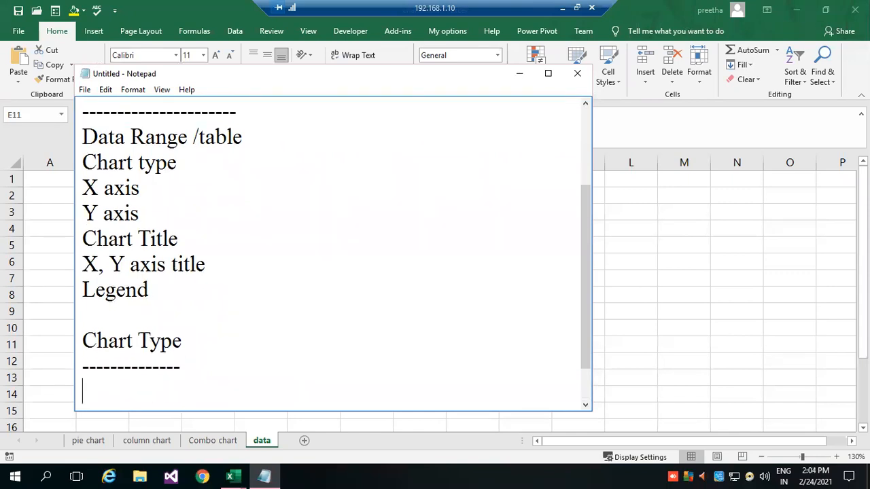
List "bar chart" and "Column Chart" on separate lines under the Chart Type heading.
type("bar chart")
key("Return")
type("Co")
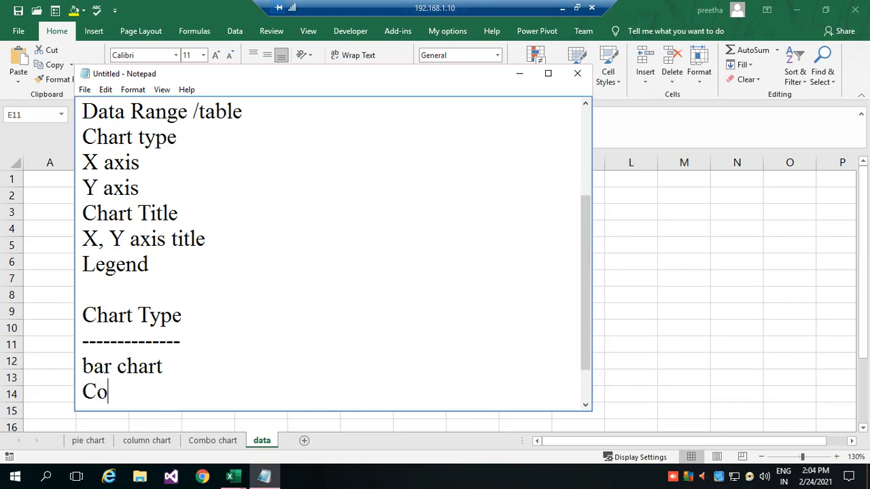
type("lumn Cha")
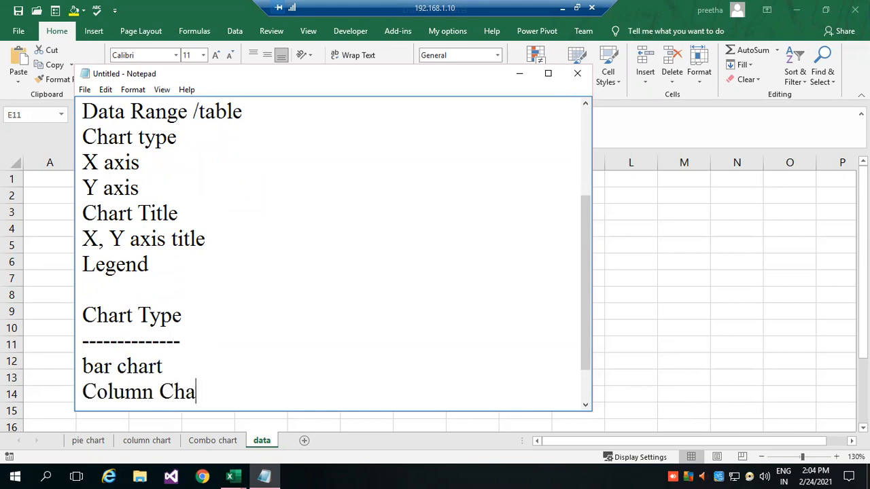
type("rt / st\\\\")
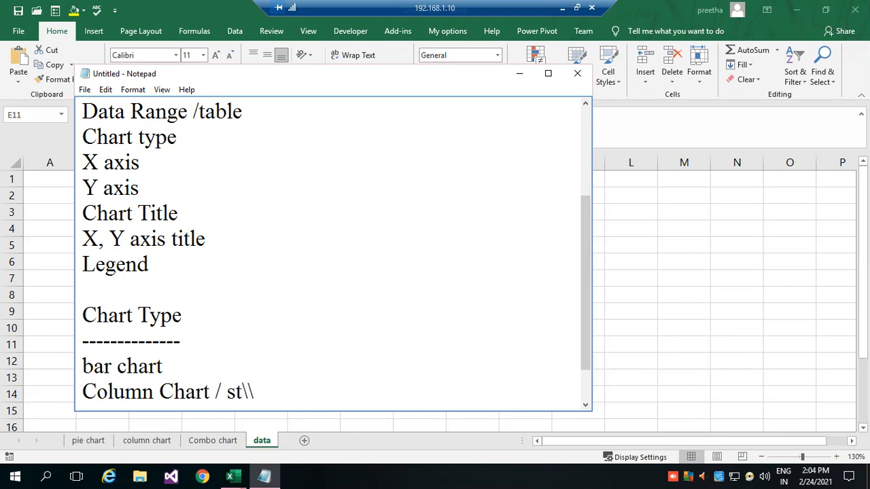
key("BackSpace")
key("BackSpace")
key("BackSpace")
key("BackSpace")
key("BackSpace")
key("BackSpace")
key("BackSpace")
key("BackSpace")
Extend the bar chart entry with "/ Stacked bar chart".
left_click(197, 370)
type("/ Stacked")
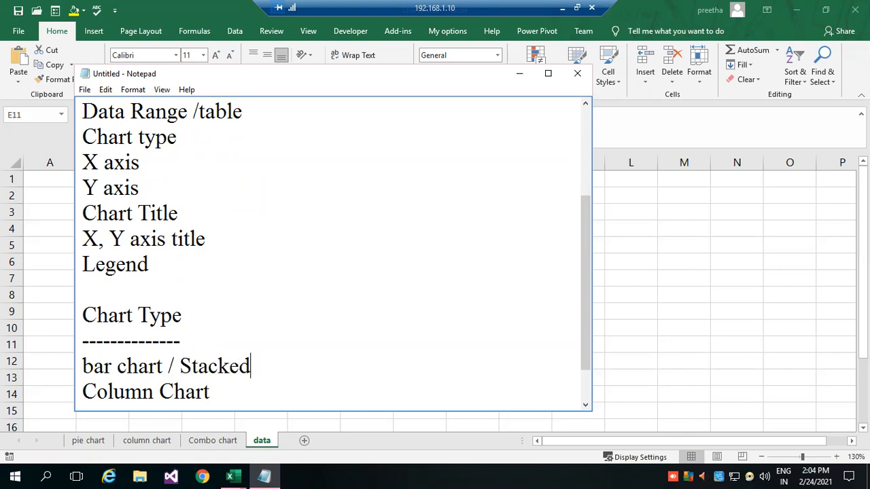
type(" bar chart")
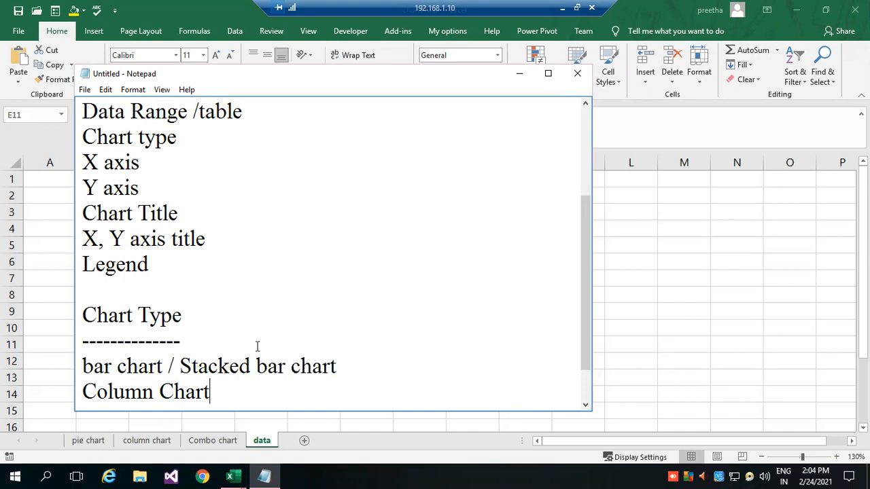
Add "Pie chart", "Line Chart" and "xy chart" on separate lines below the Column Chart entry.
key("Return")
type("Pie ")
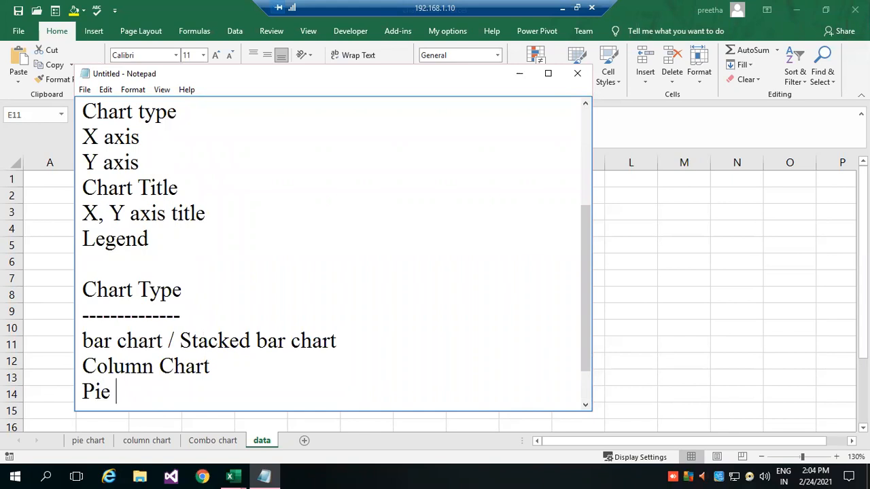
type("chart")
key("Return")
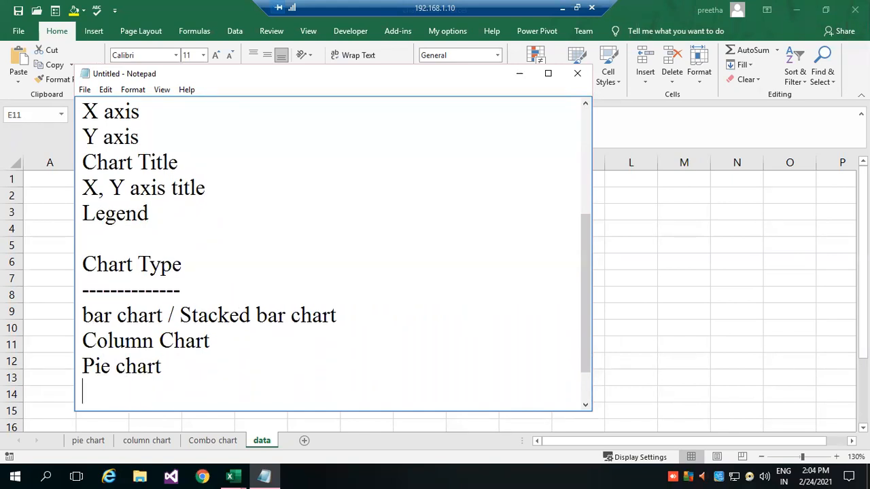
type("Line Chart")
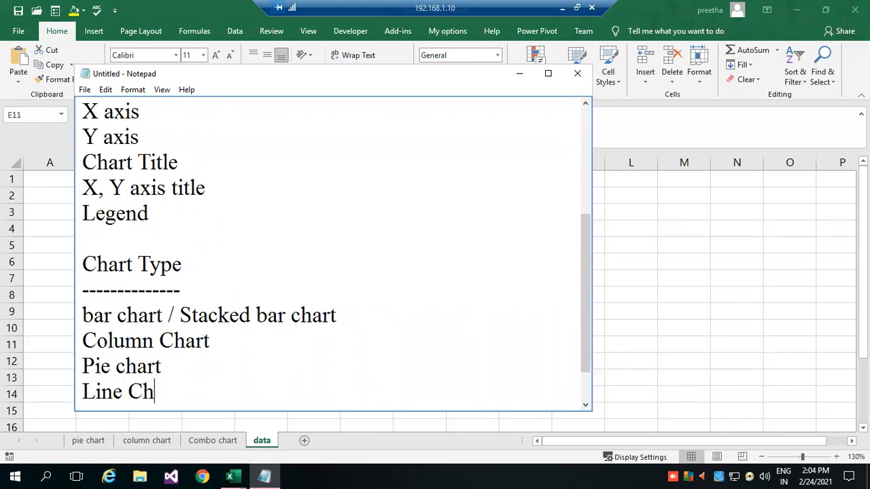
key("Return")
type("xy char")
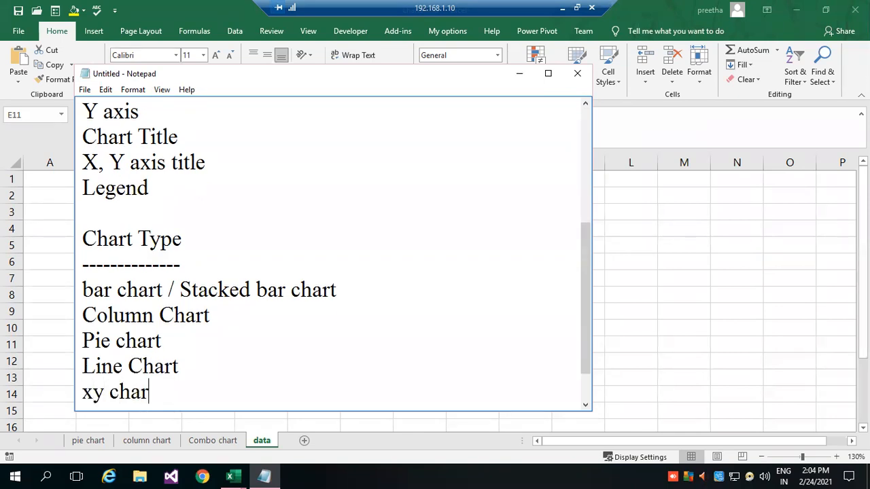
type("t")
Finish the chart type list with "Combo chart", "Area chart" and "etc." on separate lines.
key("Return")
type("Combo chart")
key("Return")
type("Area chart")
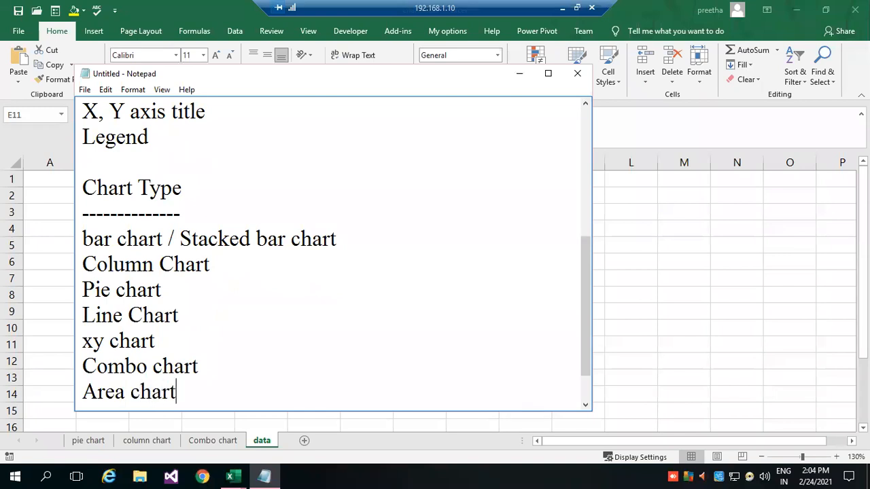
key("Return")
type("etc.")
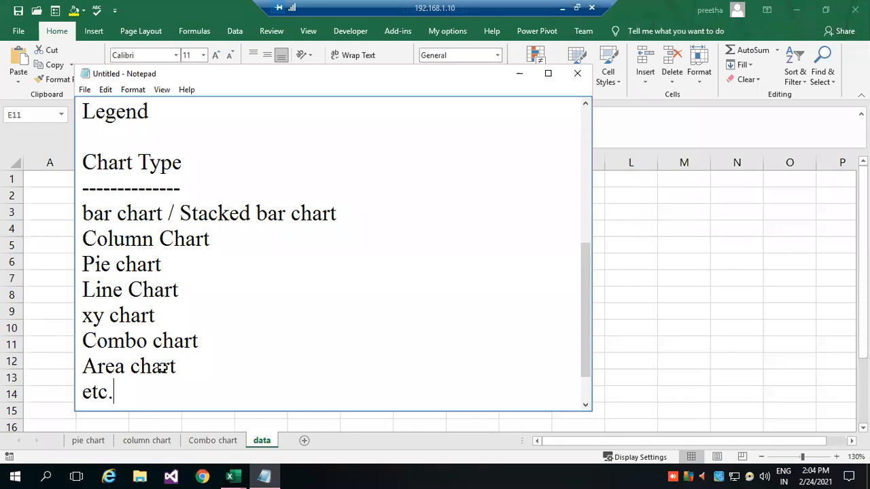
Switch to the Excel workbook and delete the existing Sales pie chart from the pie chart sheet.
key("alt+Tab")
left_click(89, 441)
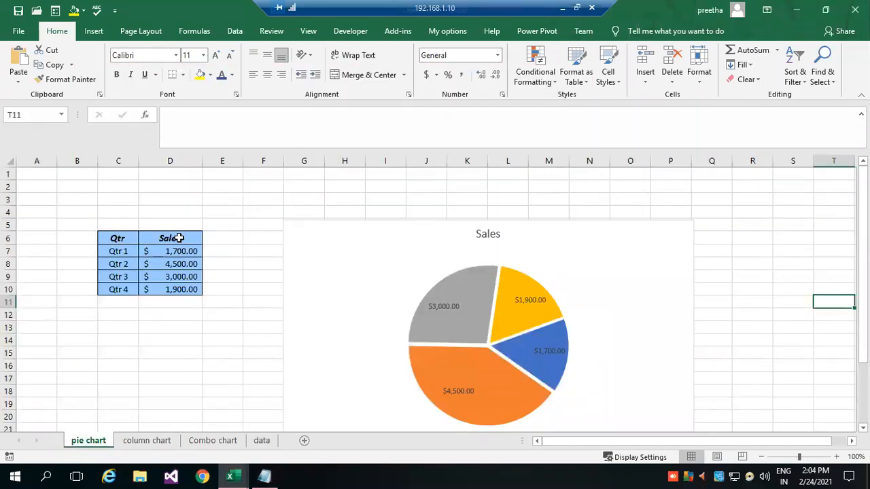
left_click(346, 235)
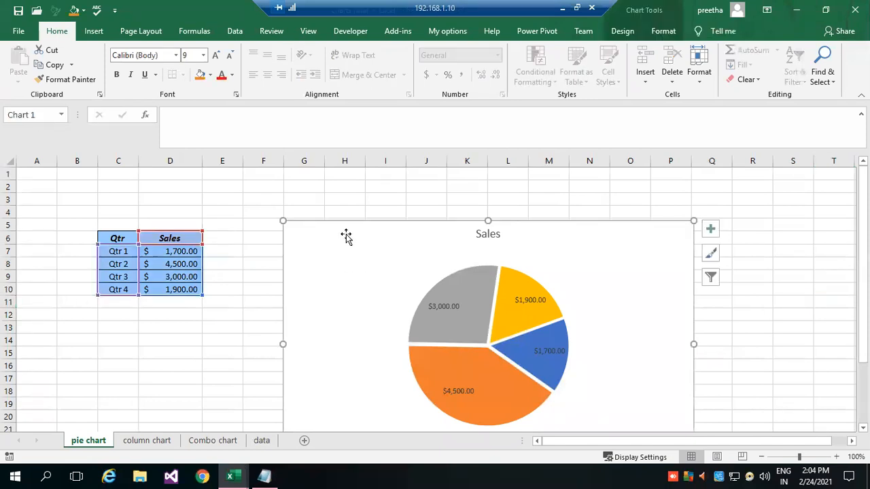
key("Delete")
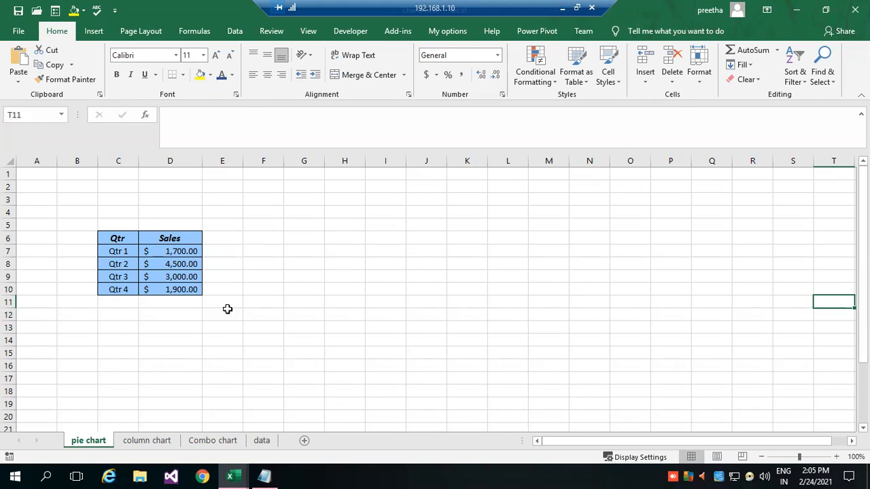
Copy the Qtr and Sales table C6:D10 to C14 and change the copy's Sales header to "Area1".
left_click_drag(116, 239, 187, 285)
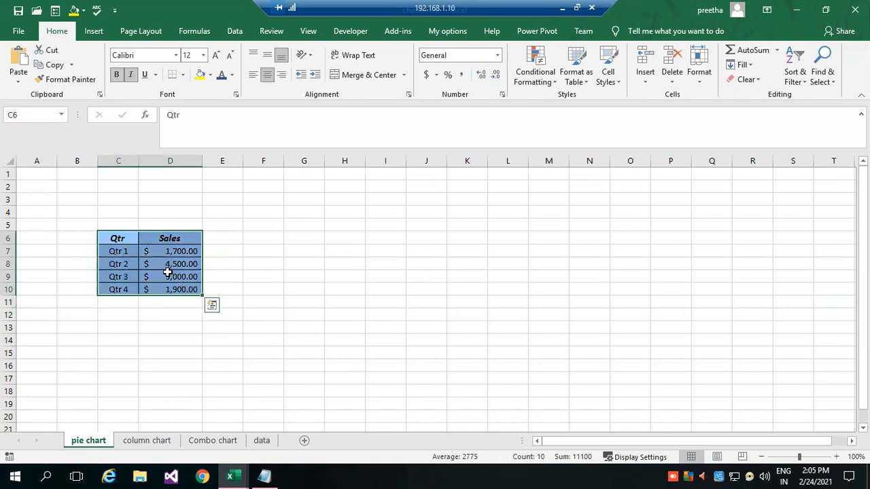
key("ctrl+c")
left_click(121, 342)
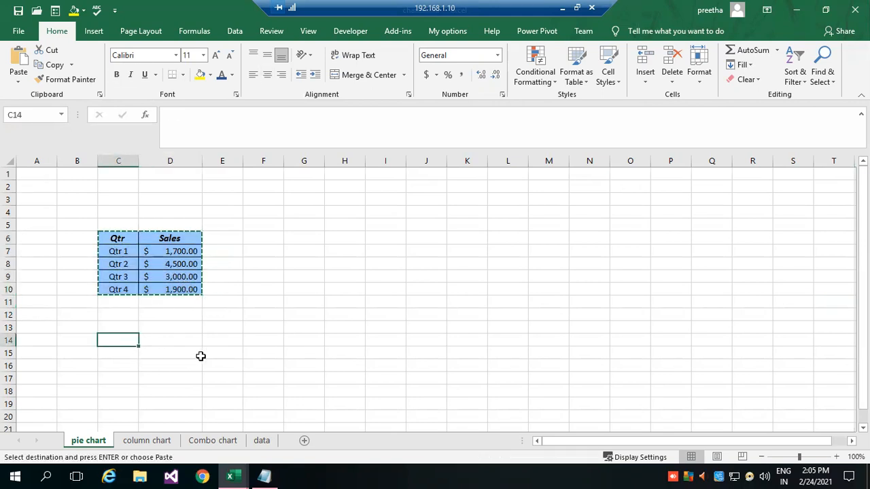
key("ctrl+v")
left_click(185, 343)
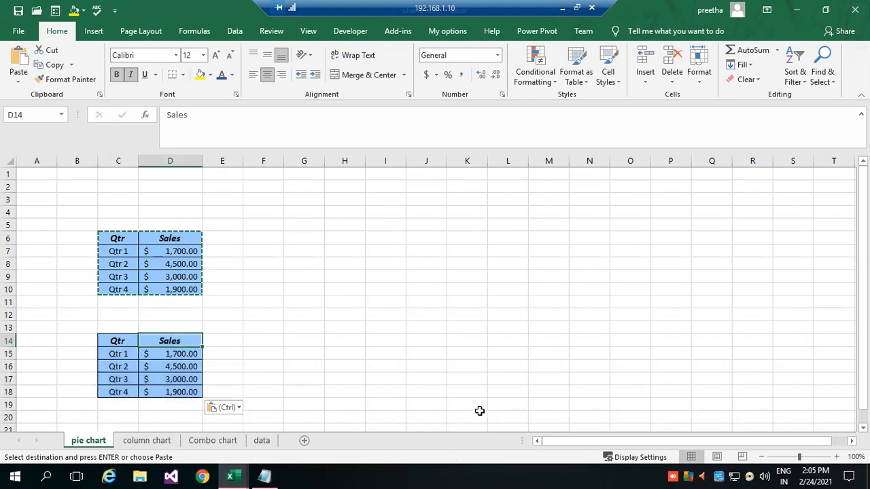
type("Area1")
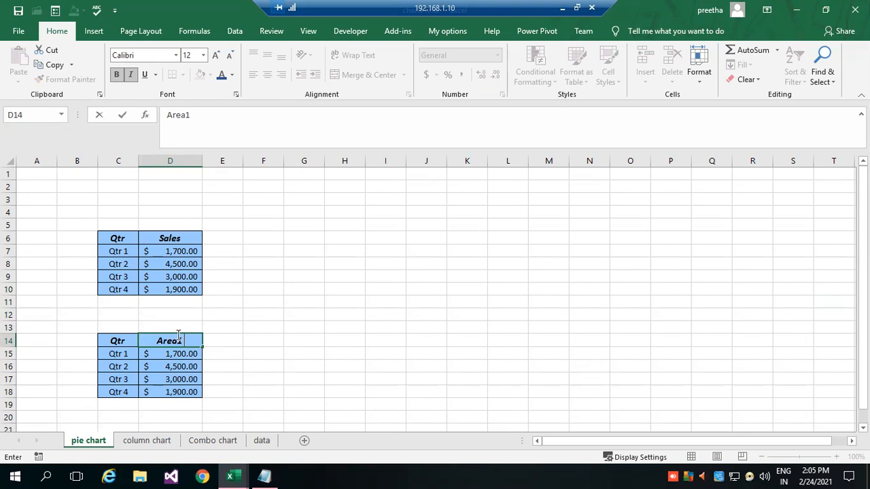
left_click(312, 339)
Duplicate the Area1 column D14:D18 into column E starting at E14 and autofit column E's width.
left_click_drag(181, 341, 183, 389)
key("ctrl+c")
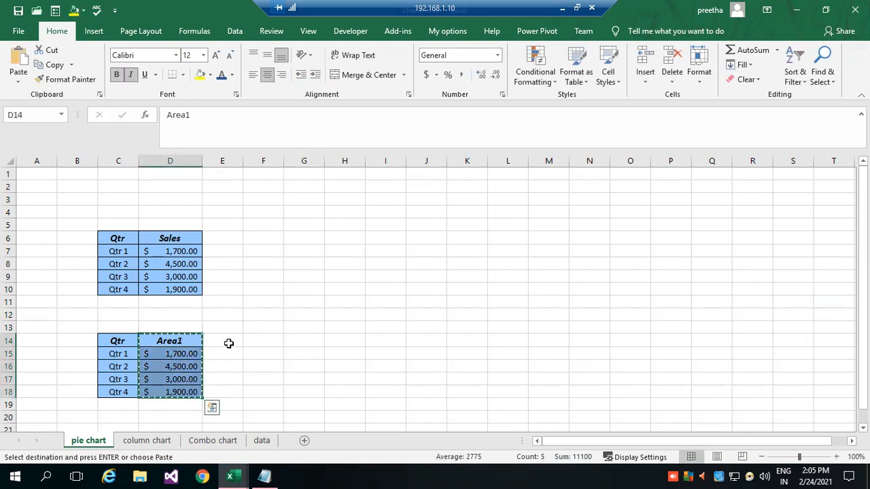
left_click(230, 342)
key("ctrl+v")
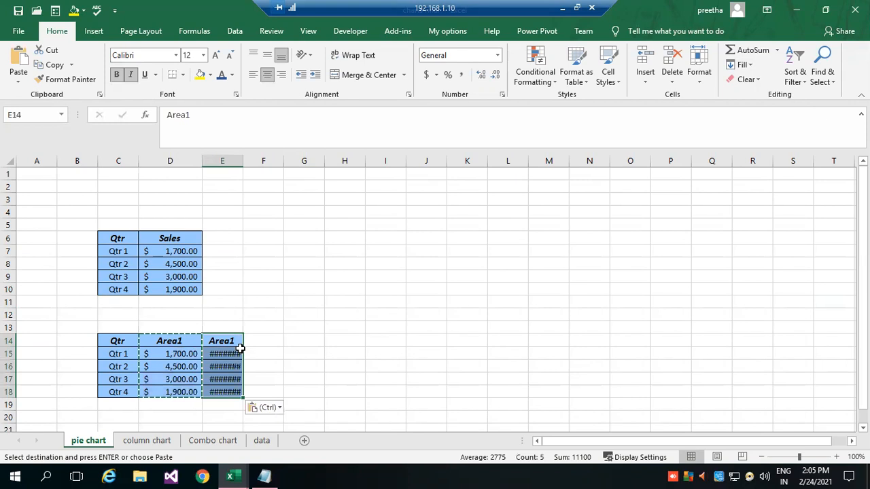
double_click(244, 161)
Rename the duplicated column's header in E14 to "Area2".
left_click(242, 340)
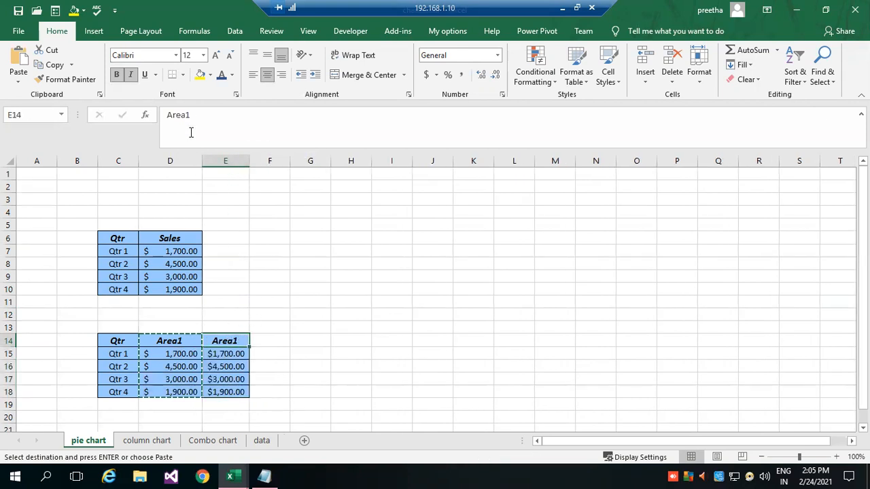
left_click(195, 114)
key("BackSpace")
type("2")
key("Return")
left_click(293, 370)
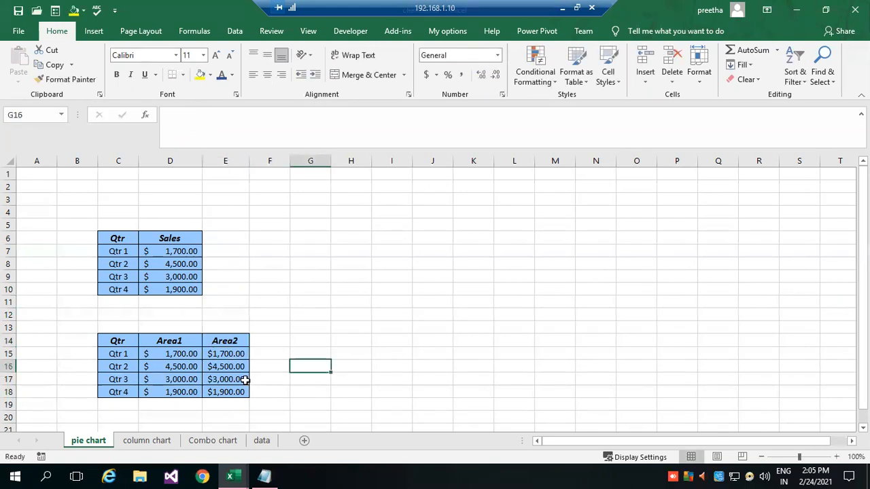
Enter 25000, 36000, 48000 and 25000 as the Area2 values for Qtr 1 through Qtr 4.
left_click(228, 355)
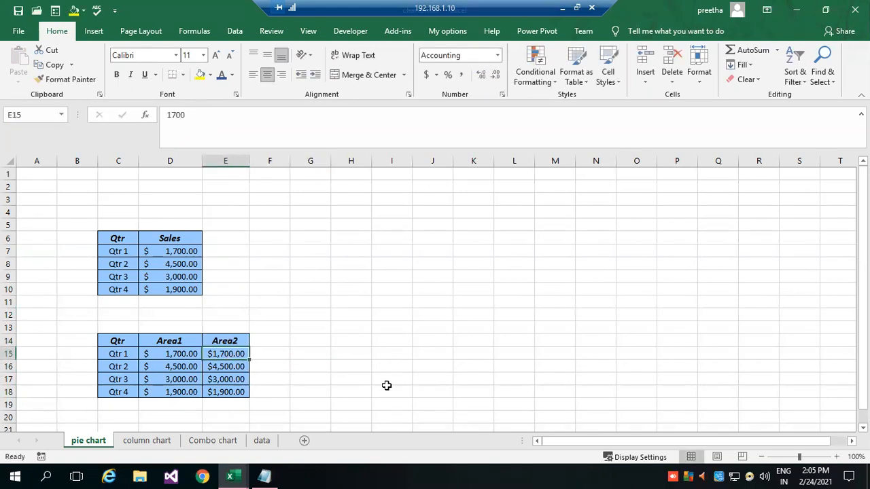
type("25000")
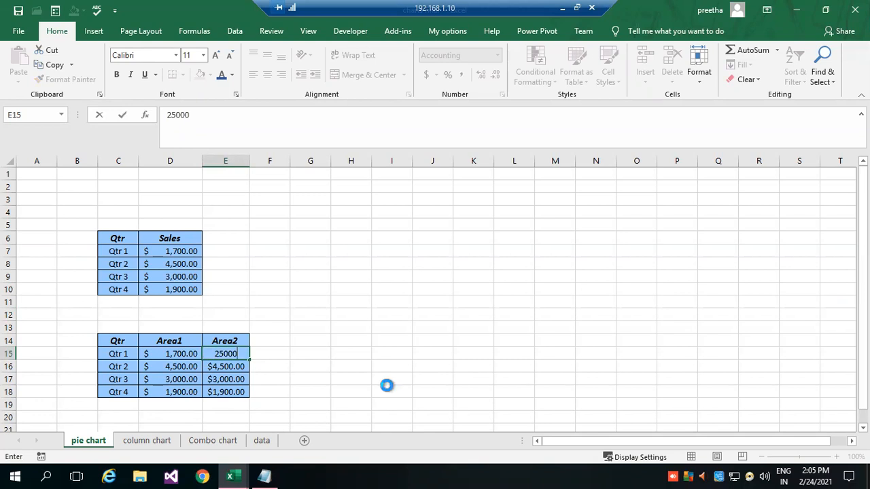
key("Return")
type("36000")
key("Return")
type("48000")
key("Return")
type("25000")
key("Return")
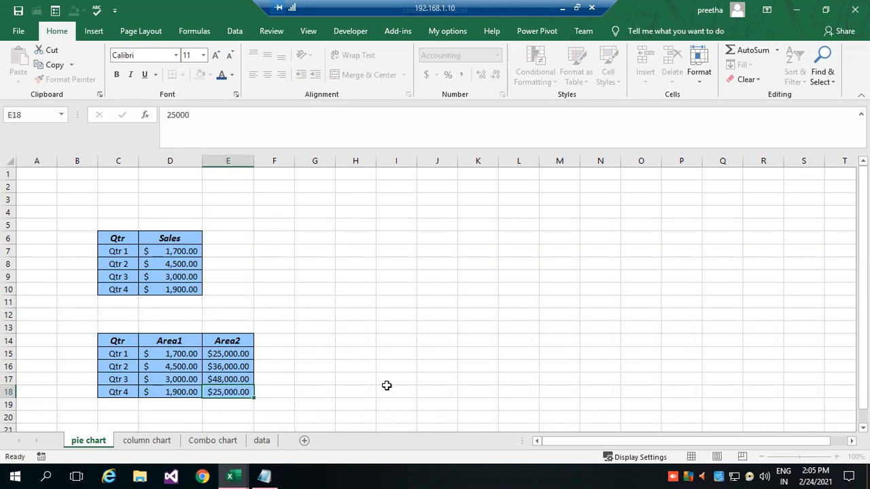
left_click_drag(121, 340, 229, 393)
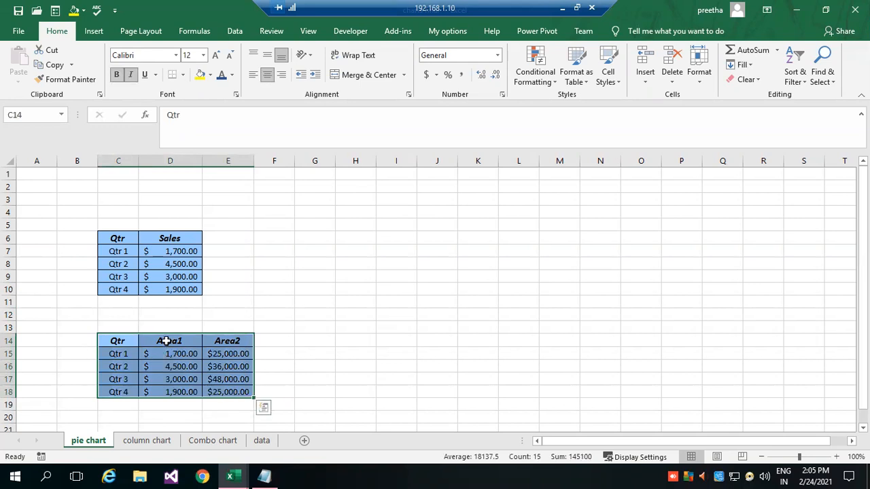
left_click(307, 267)
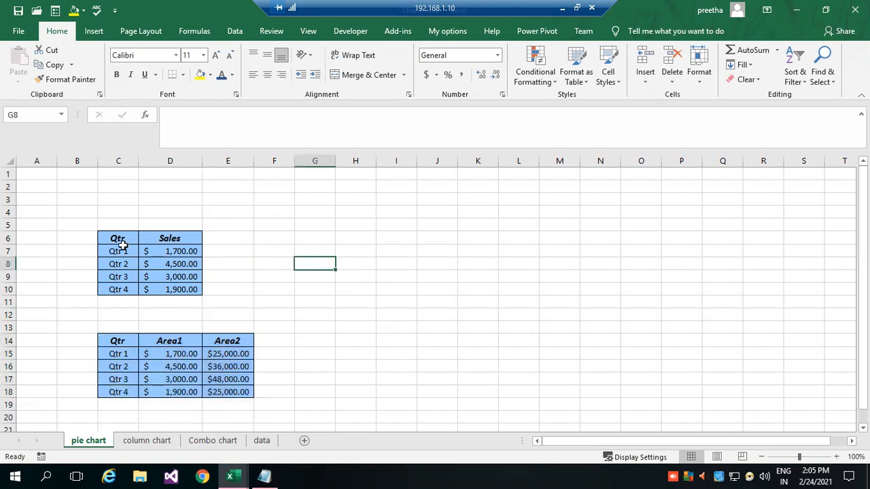
Insert a standard 2-D pie chart based on the Qtr and Sales table C6:D10.
left_click_drag(116, 238, 169, 290)
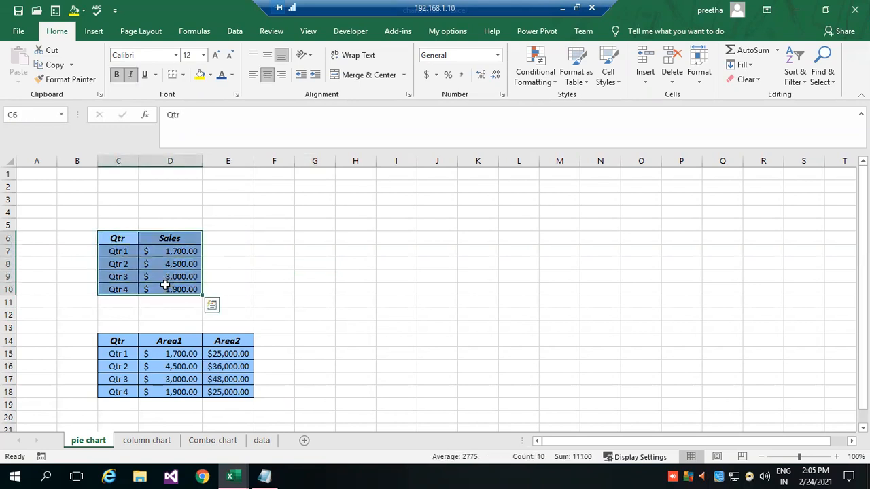
left_click(93, 32)
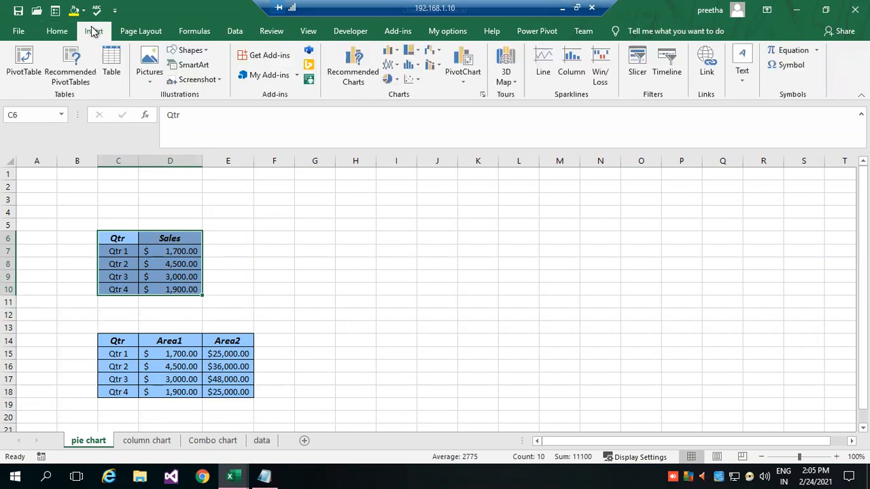
left_click(482, 96)
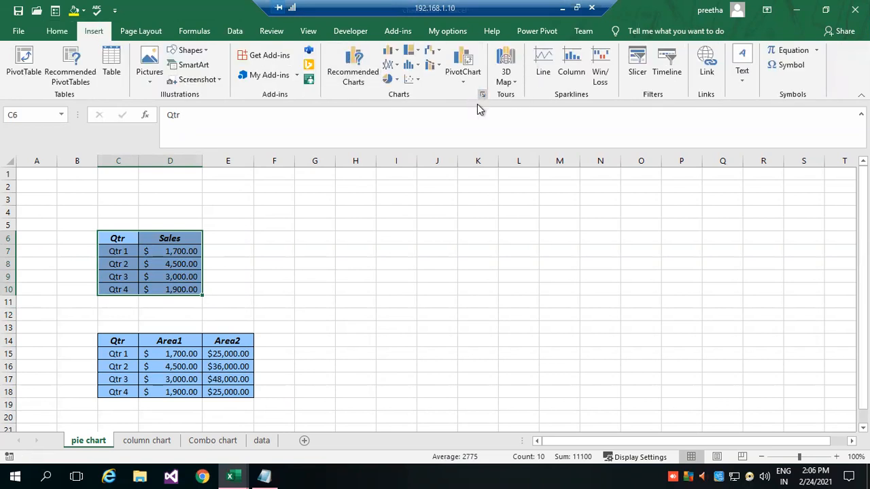
left_click(326, 71)
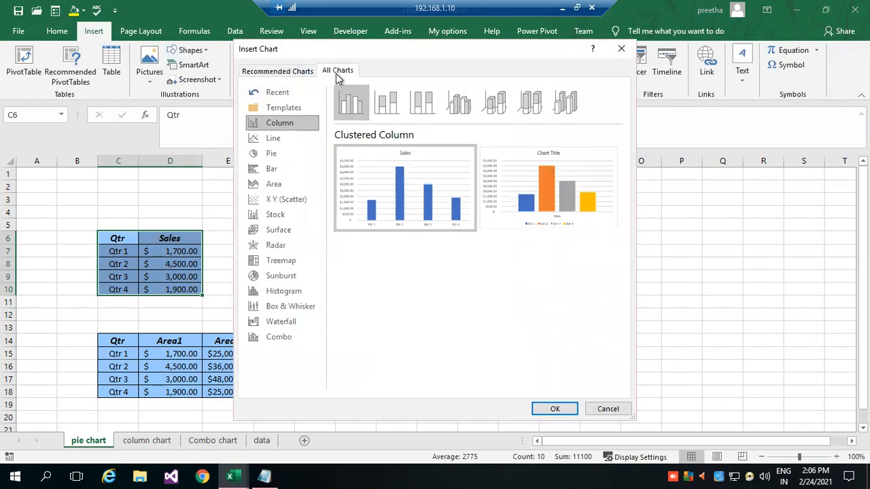
left_click(278, 153)
mouse_move(418, 196)
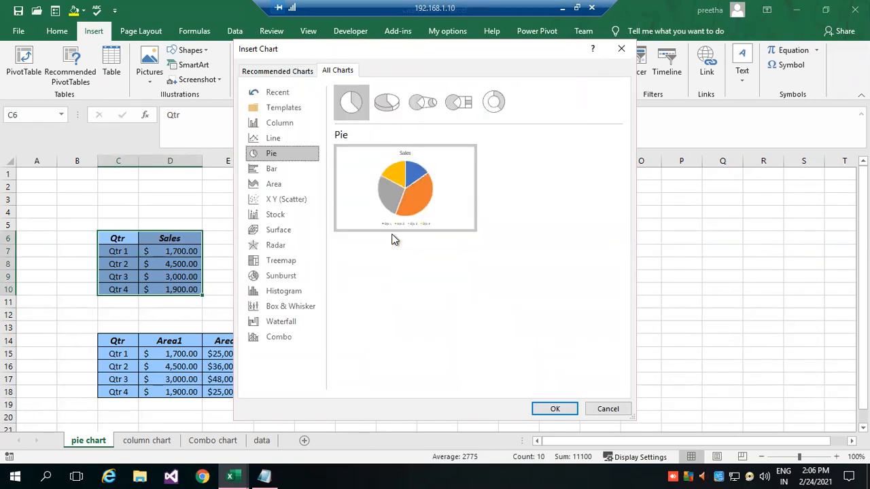
mouse_move(392, 191)
left_click(558, 411)
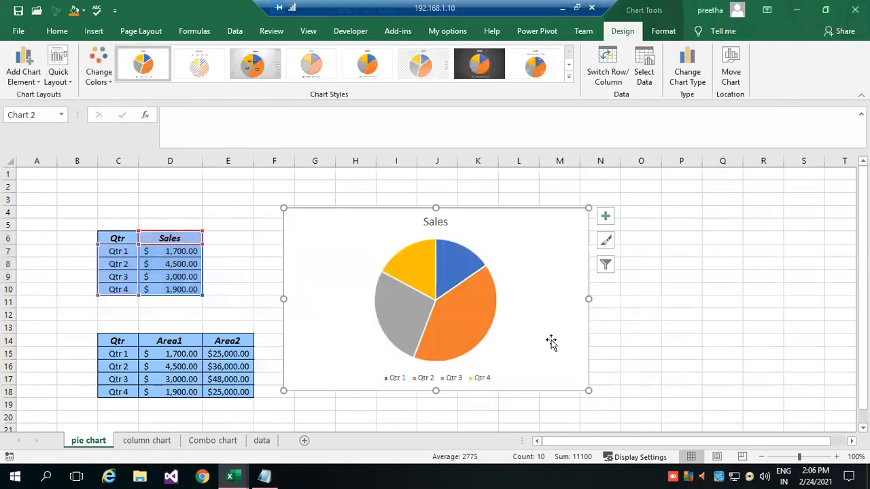
Enlarge the Sales pie chart by its lower-right corner so it reaches about column P and row 20.
left_click_drag(588, 391, 644, 403)
scroll(564, 350, "down", 1)
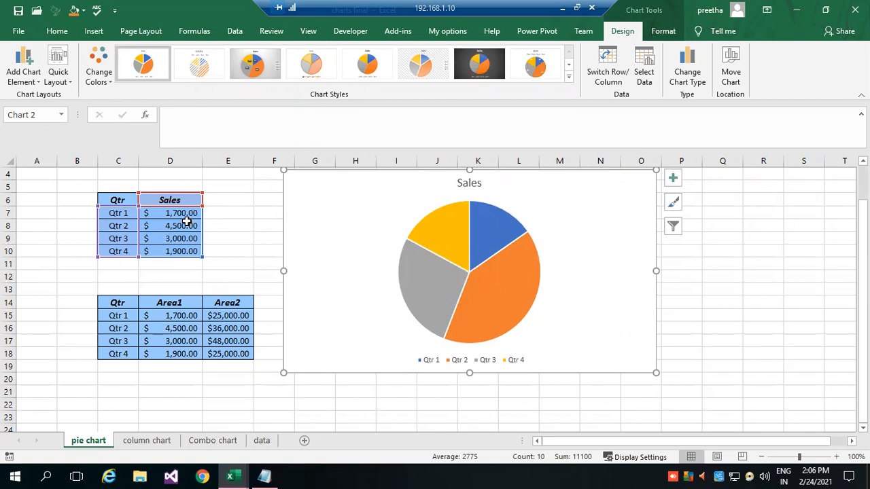
mouse_move(491, 211)
mouse_move(474, 288)
left_click_drag(656, 373, 665, 391)
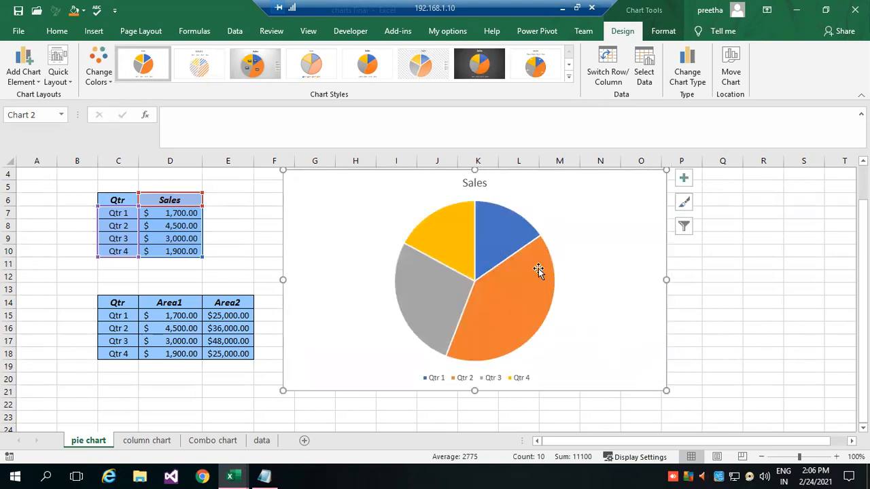
Open the pie chart's formatting options and examine its data series, legend and chart area elements.
left_click(499, 235)
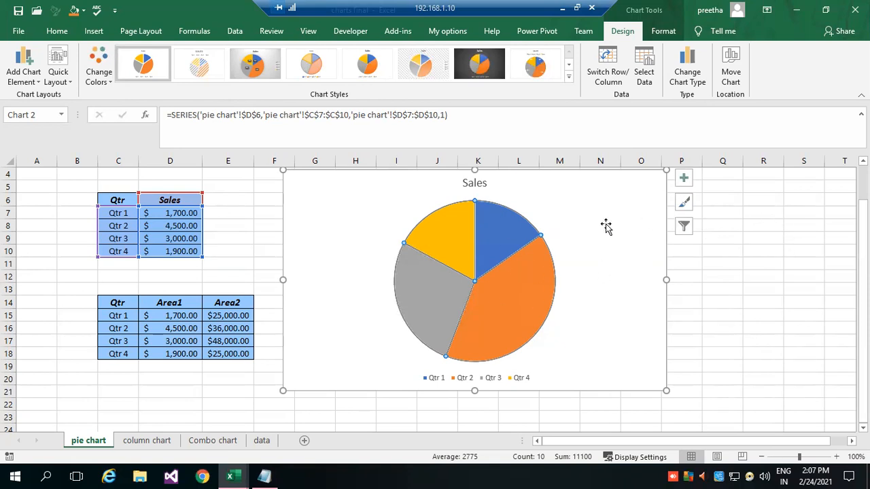
left_click(639, 231)
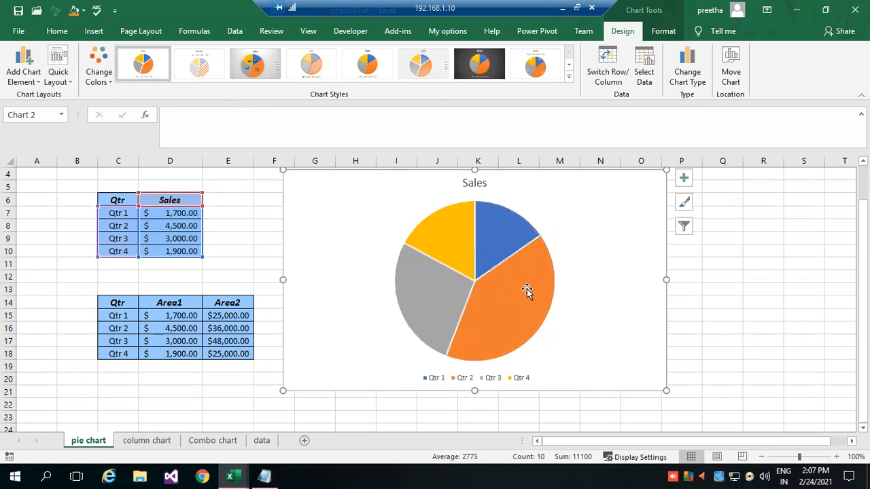
double_click(569, 206)
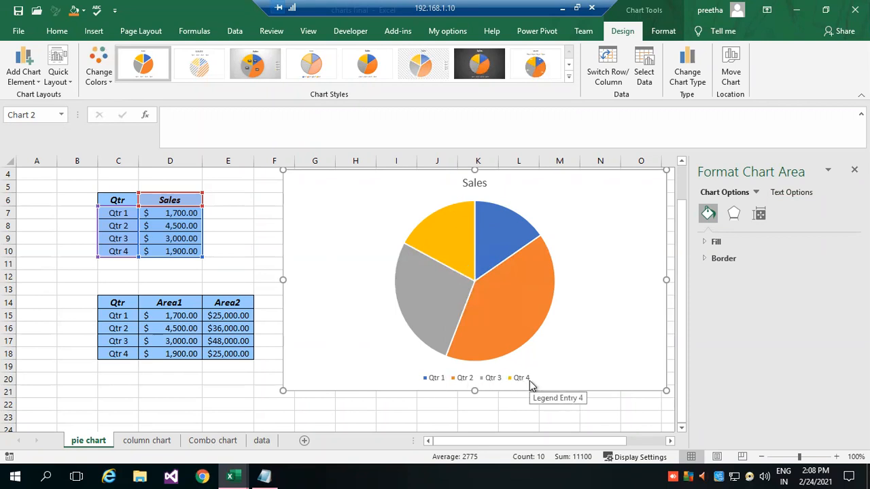
left_click(451, 384)
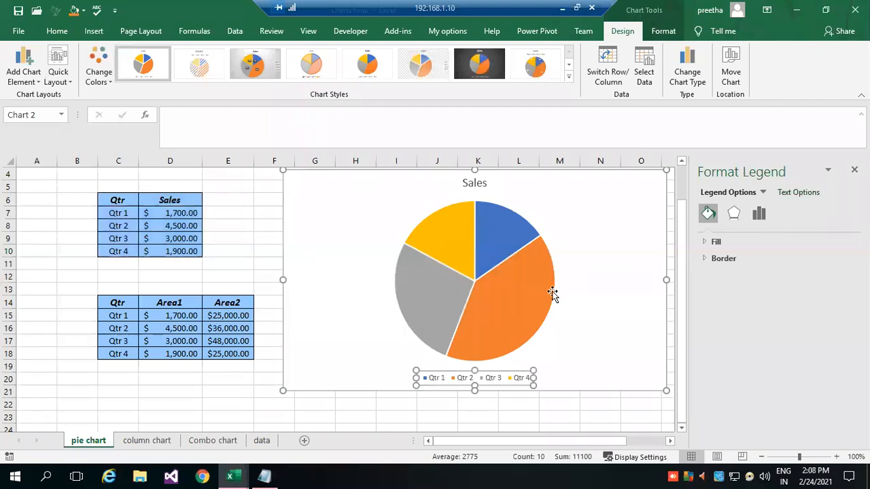
left_click(597, 249)
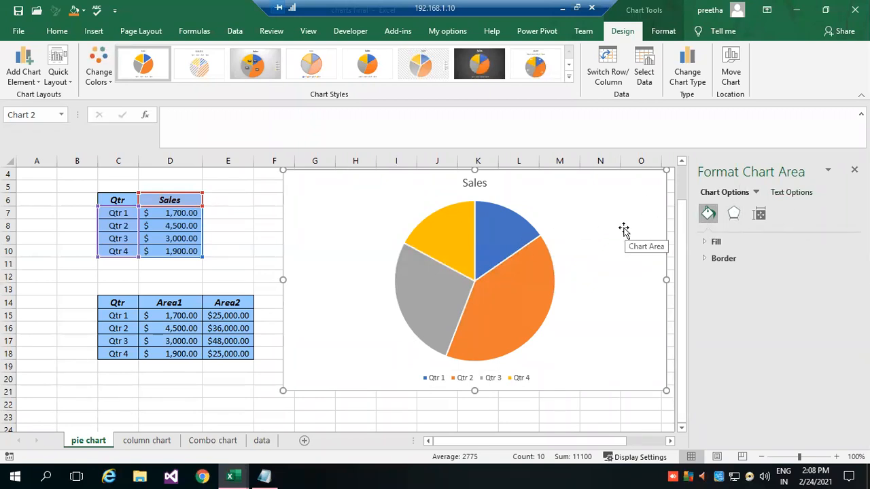
Give the pie chart's plot area a solid line border.
left_click(756, 192)
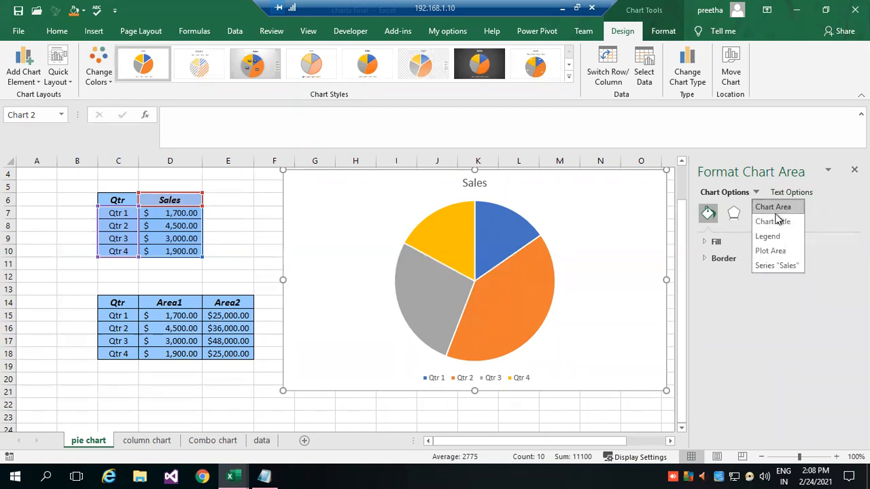
left_click(774, 252)
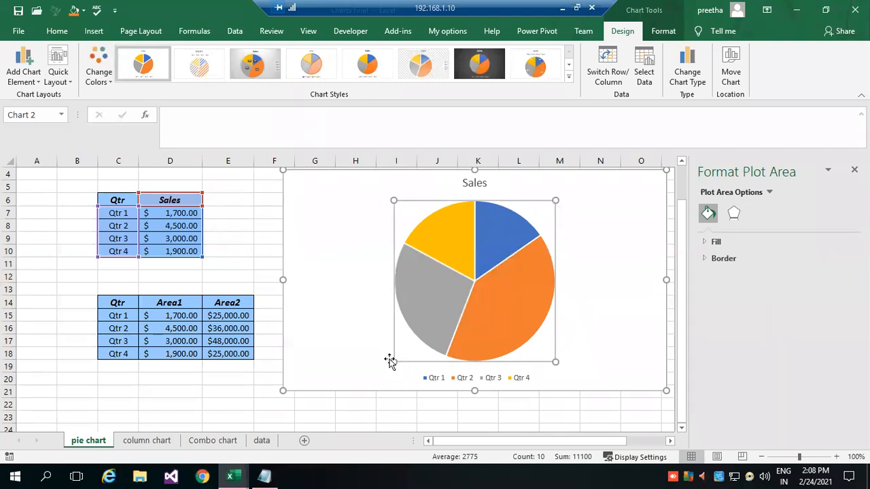
left_click(721, 259)
left_click(730, 290)
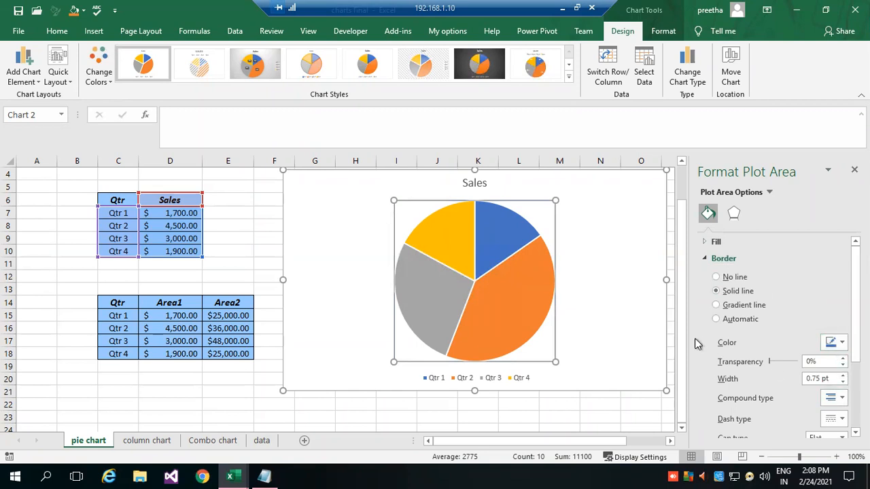
left_click(244, 390)
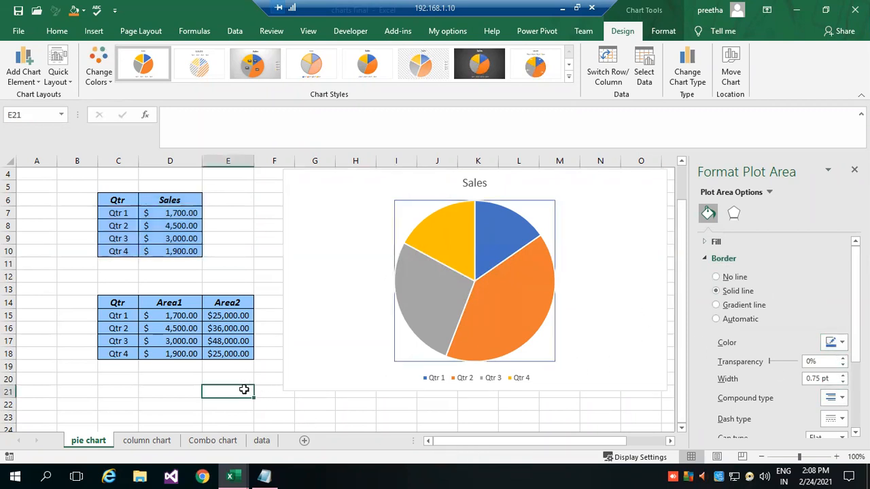
Open the formatting options for the pie chart's title element.
left_click(550, 223)
left_click(620, 210)
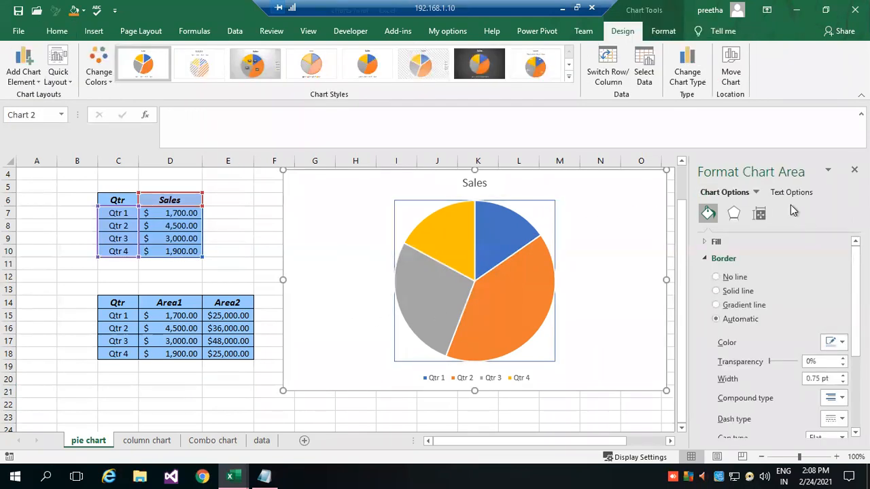
left_click(756, 193)
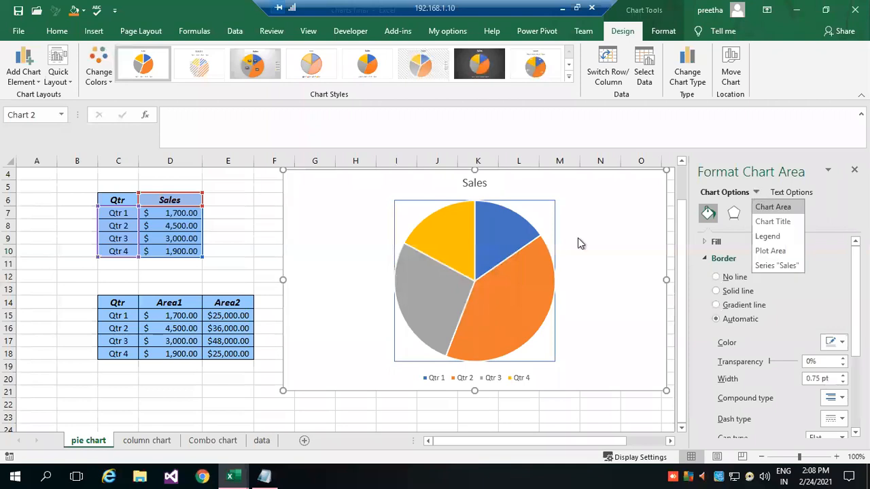
left_click(782, 230)
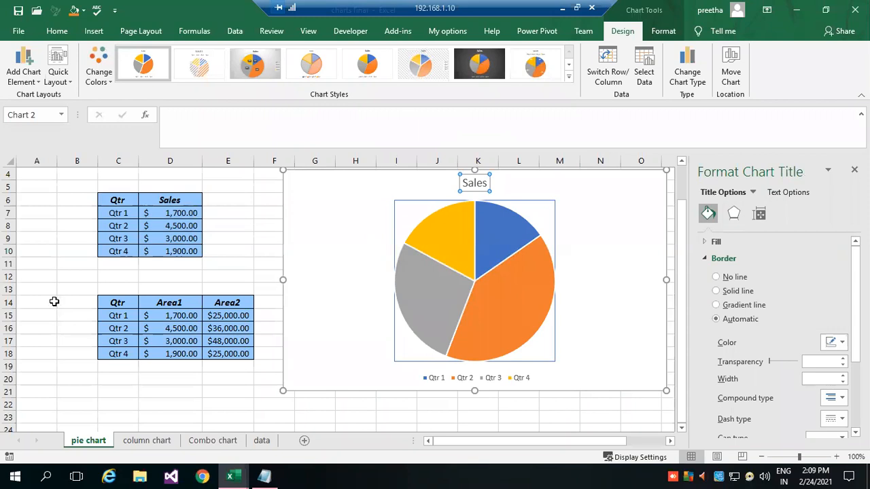
Reduce the formula bar to a single line in height.
left_click(30, 275)
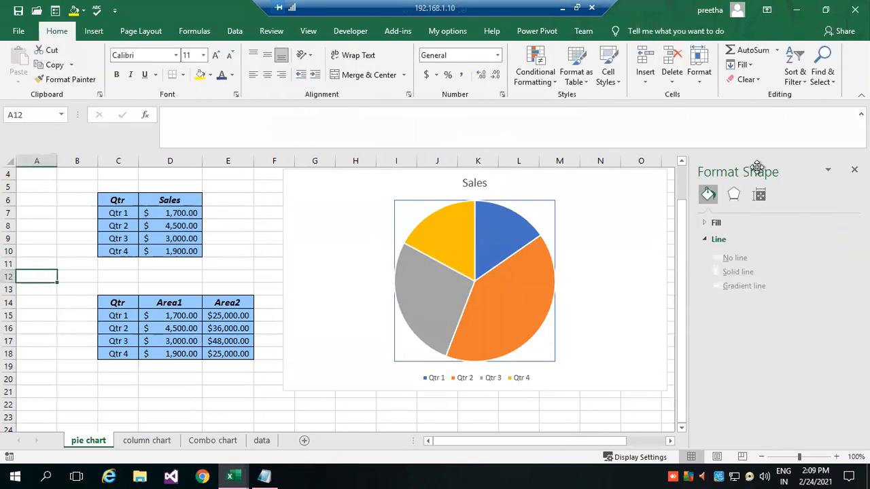
left_click(326, 109)
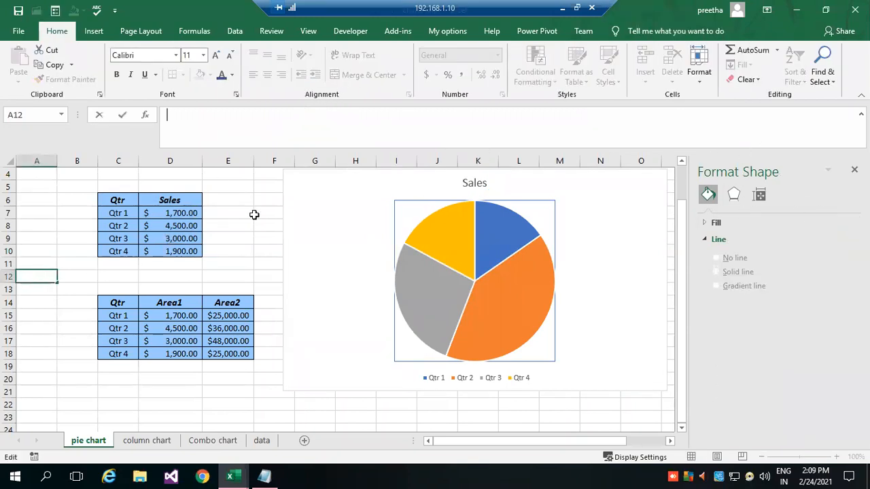
key("XF86AudioMute")
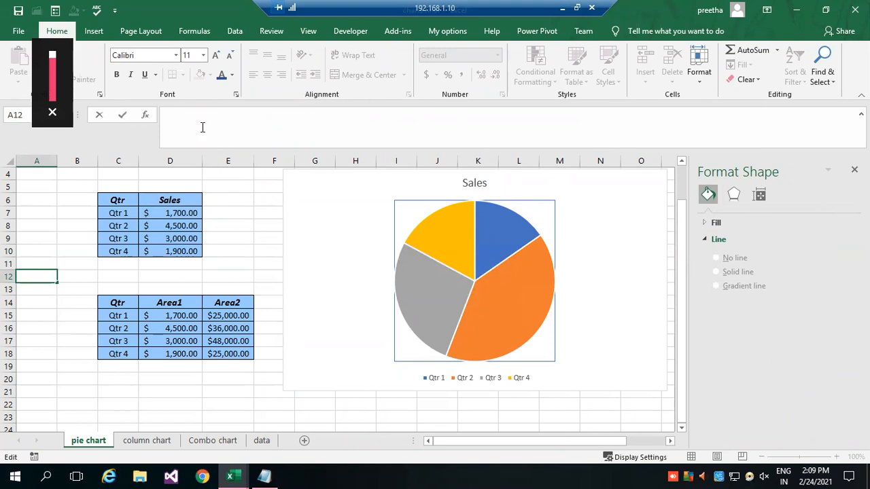
left_click(232, 228)
left_click_drag(170, 145, 169, 124)
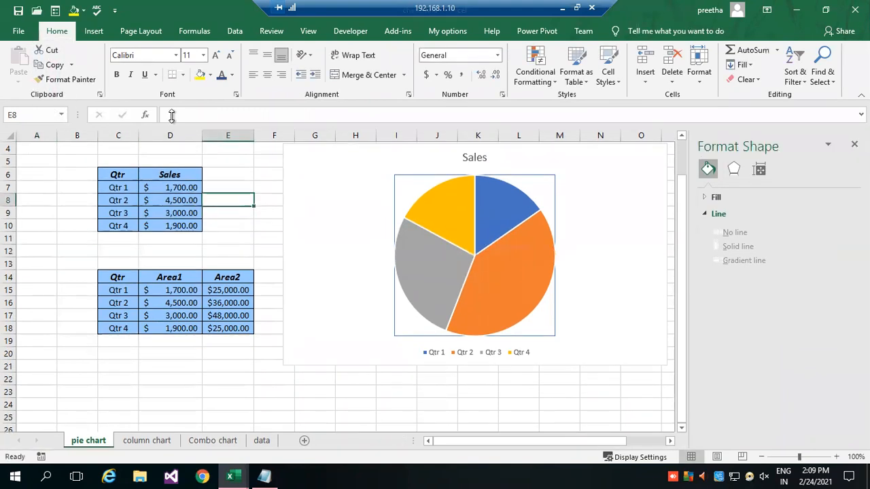
Edit the pie chart's title to read "Sales Comparison For".
left_click(595, 184)
left_click(472, 157)
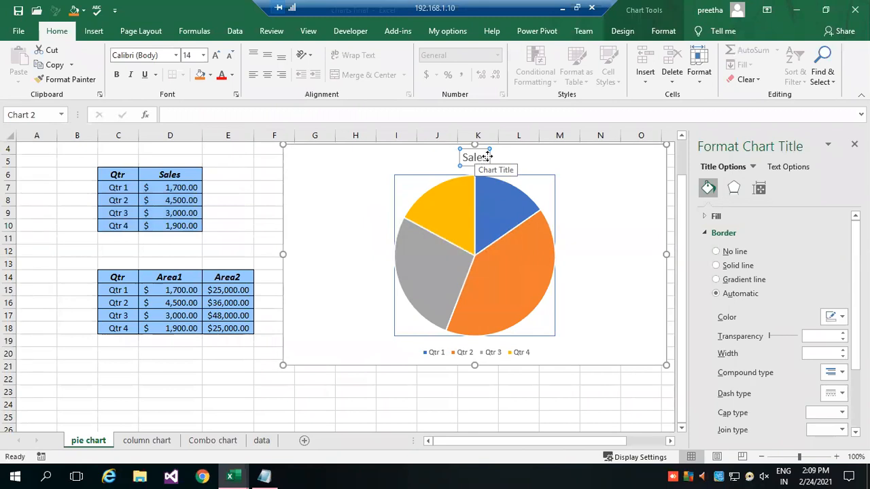
left_click(488, 157)
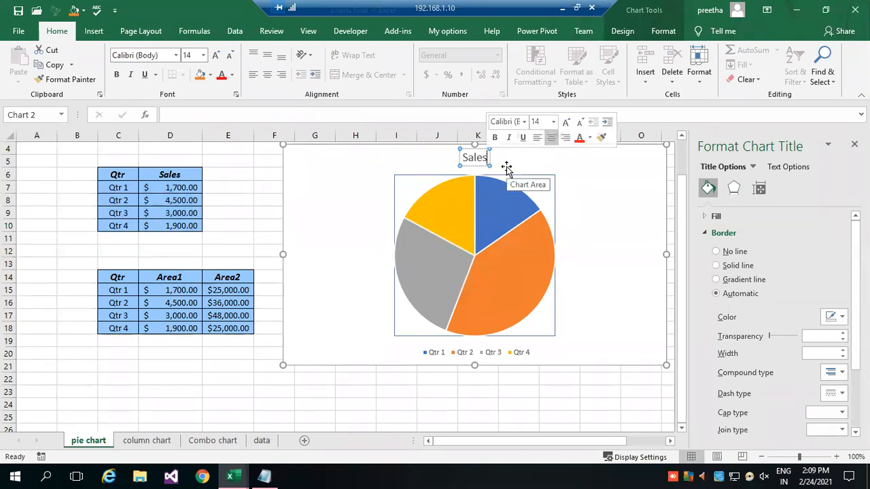
key("BackSpace")
key("BackSpace")
key("BackSpace")
key("BackSpace")
key("BackSpace")
type("Sales Comparisio")
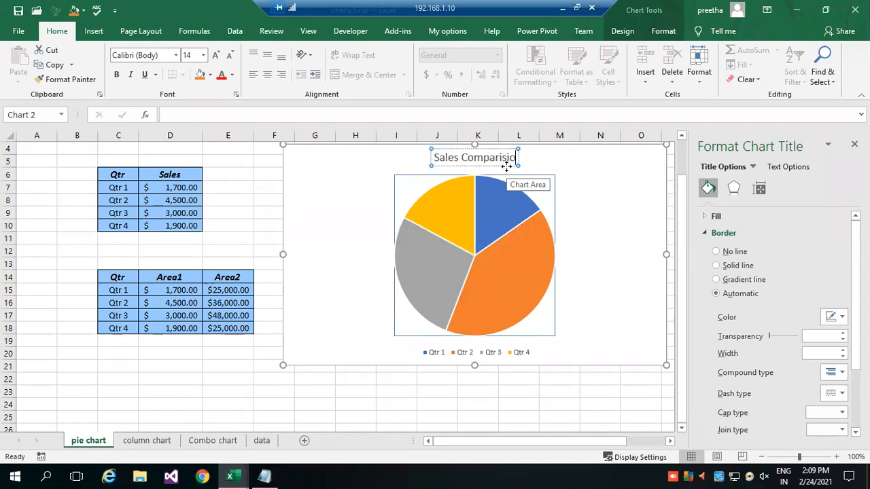
key("BackSpace")
key("BackSpace")
type("on For")
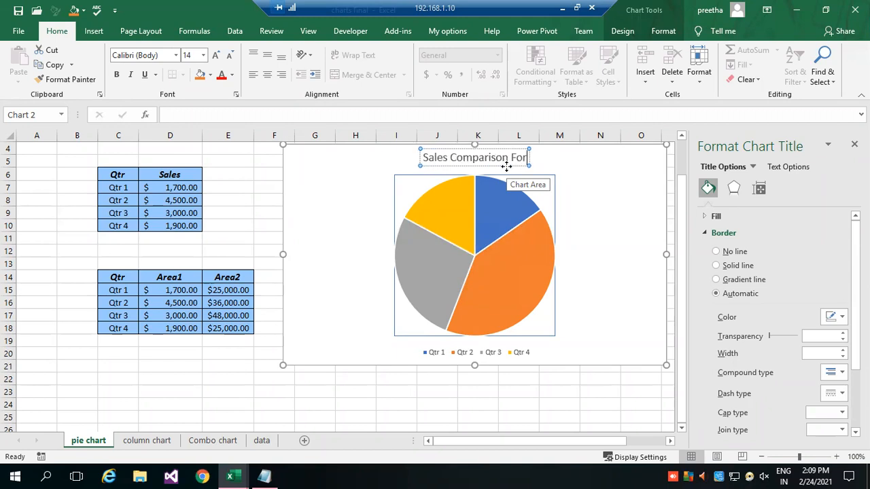
type(" S")
type(" quaters")
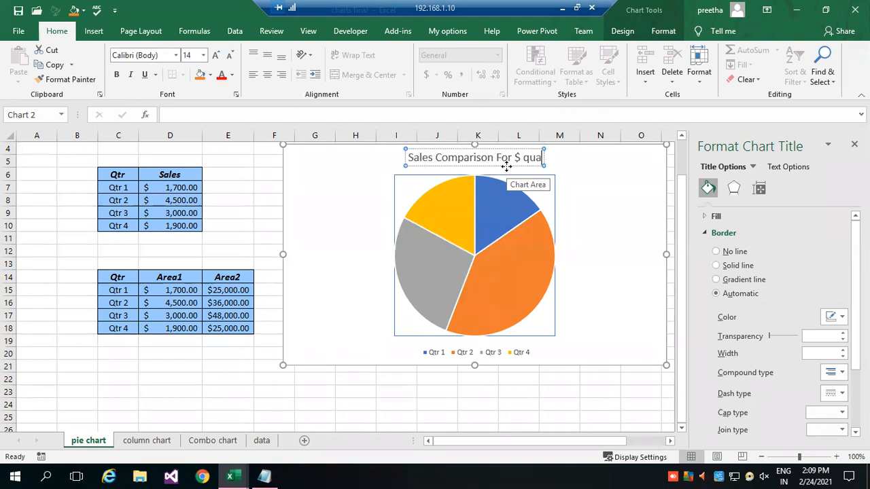
key("BackSpace")
key("BackSpace")
key("BackSpace")
key("BackSpace")
key("BackSpace")
key("BackSpace")
key("BackSpace")
key("BackSpace")
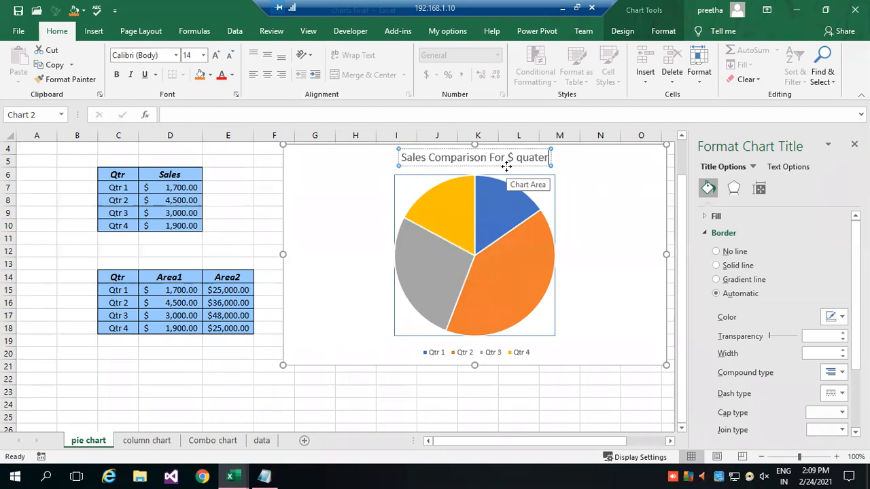
key("BackSpace")
key("BackSpace")
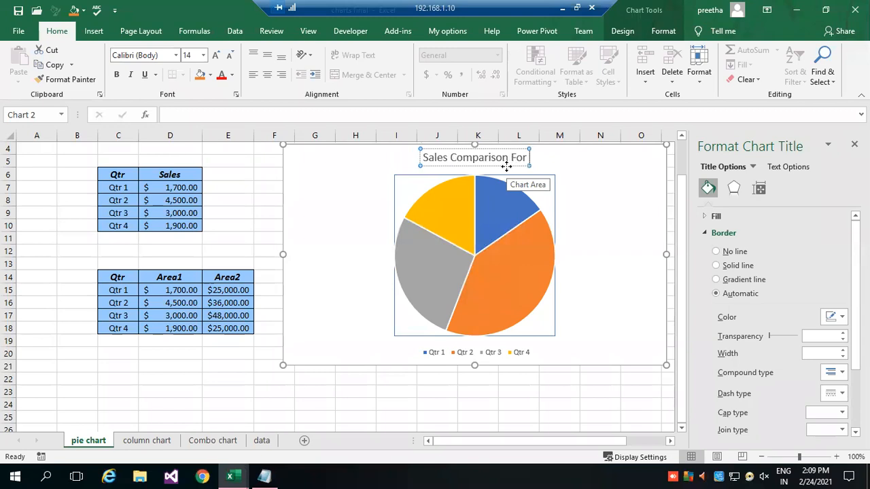
Complete the chart title by adding "4 quaters" after "Sales Comparison For".
type("4 quaters")
key("Return")
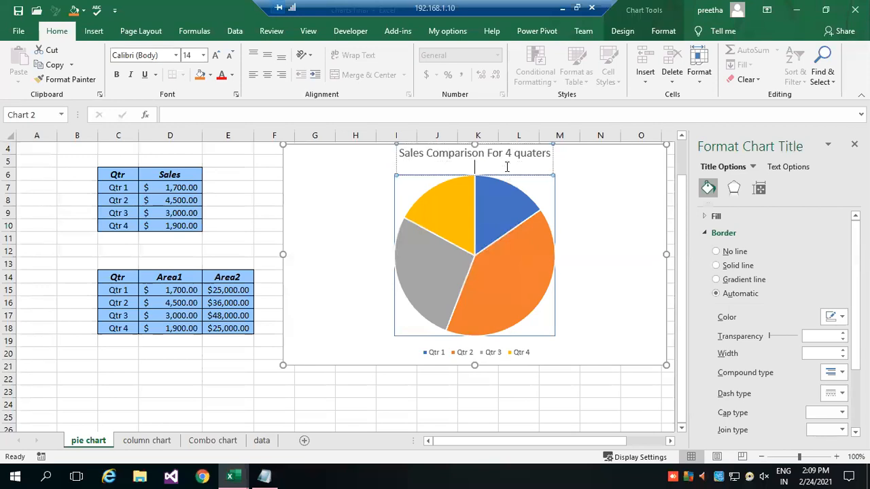
left_click(537, 392)
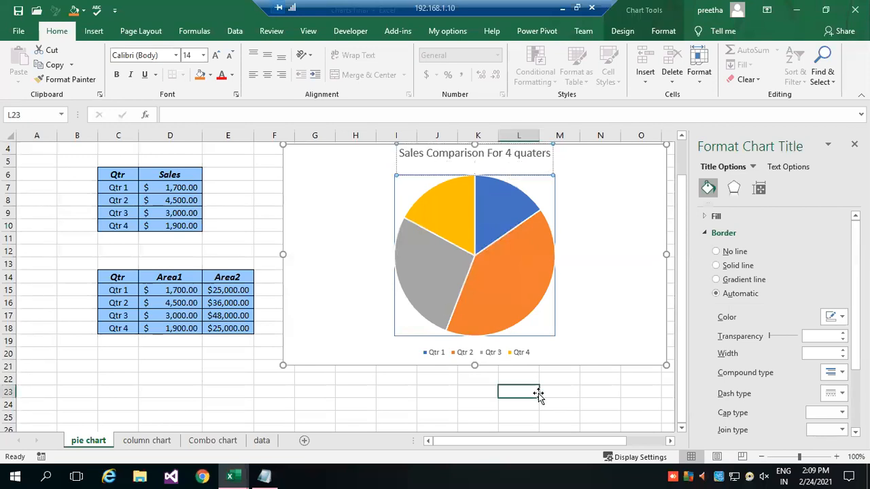
Add data labels with the sales values to the slices of the pie series.
left_click(504, 292)
mouse_move(430, 265)
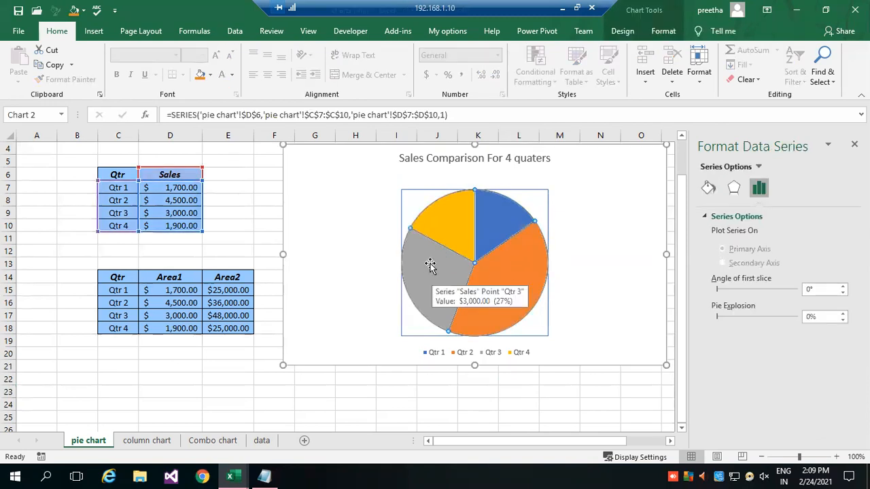
mouse_move(442, 226)
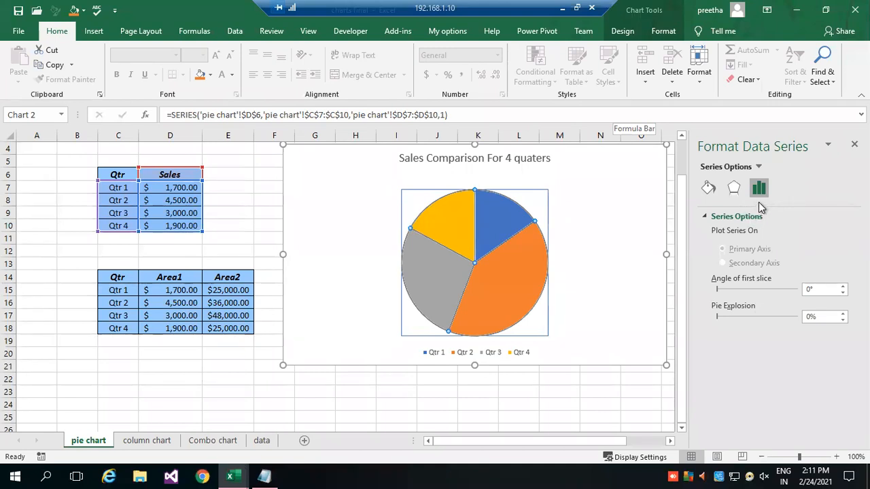
left_click(758, 165)
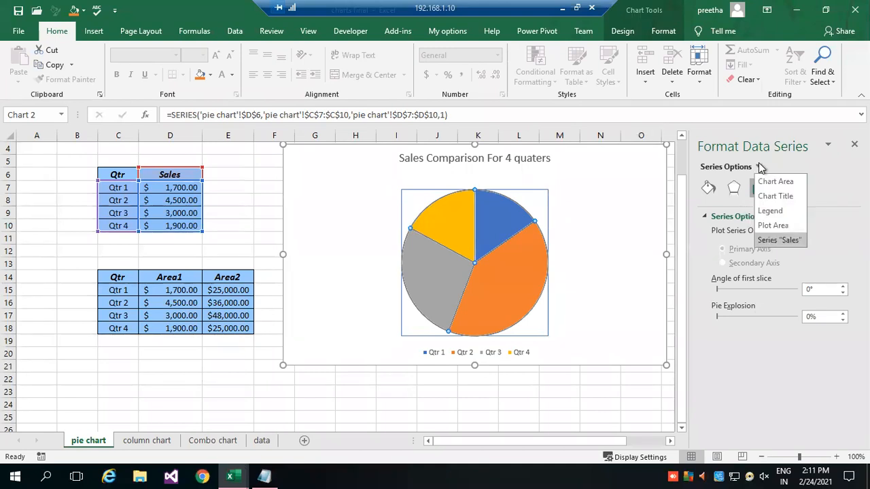
right_click(499, 222)
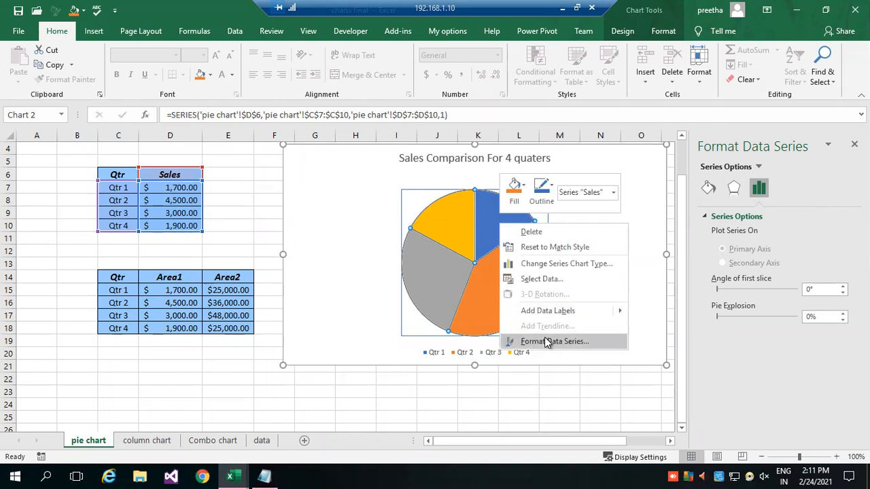
key("Escape")
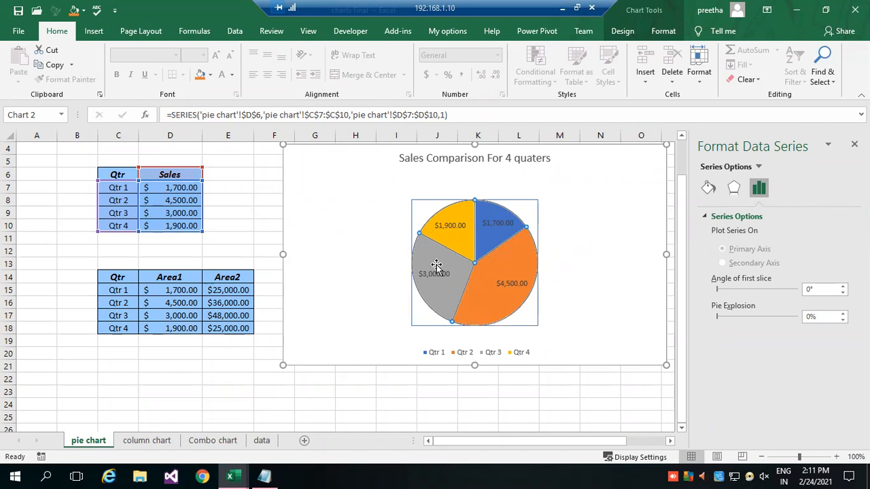
Enlarge the plot area so the pie fills most of the space between the chart title and the legend.
left_click(425, 219)
left_click_drag(410, 326, 401, 288)
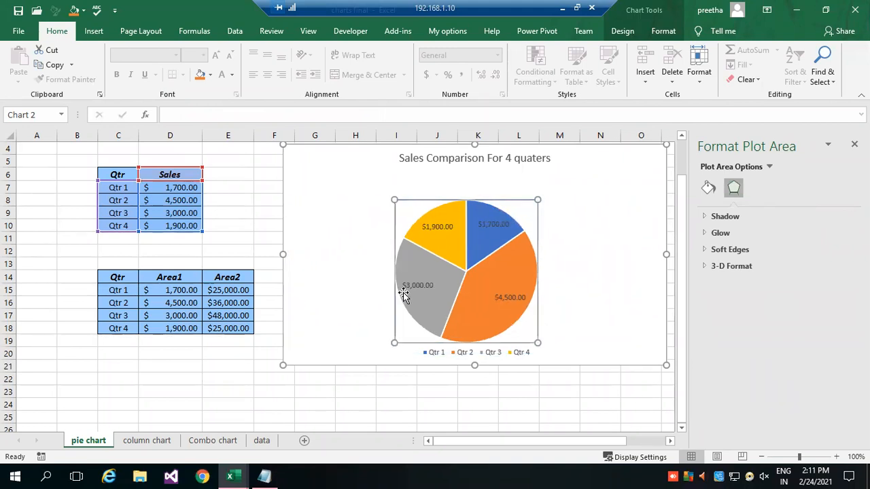
left_click_drag(538, 198, 560, 182)
left_click(570, 416)
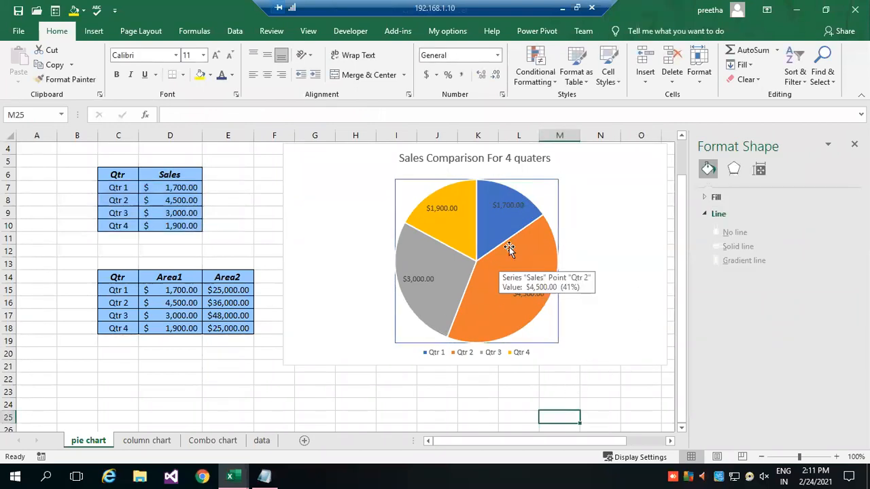
Rotate the pie by setting the angle of the first slice to 114°.
left_click(509, 196)
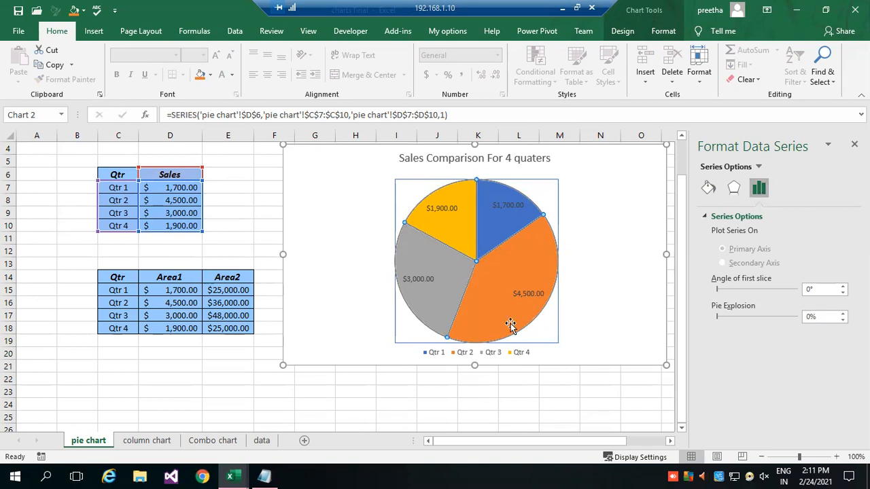
left_click(508, 227)
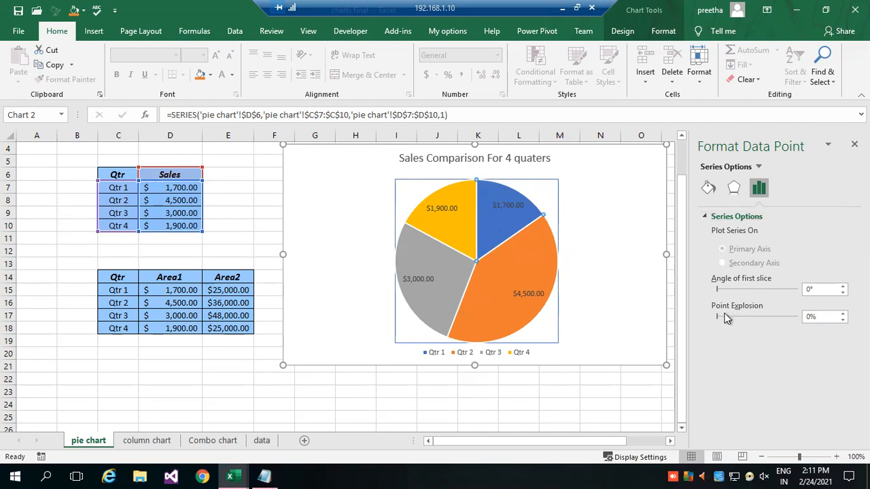
left_click_drag(716, 289, 726, 293)
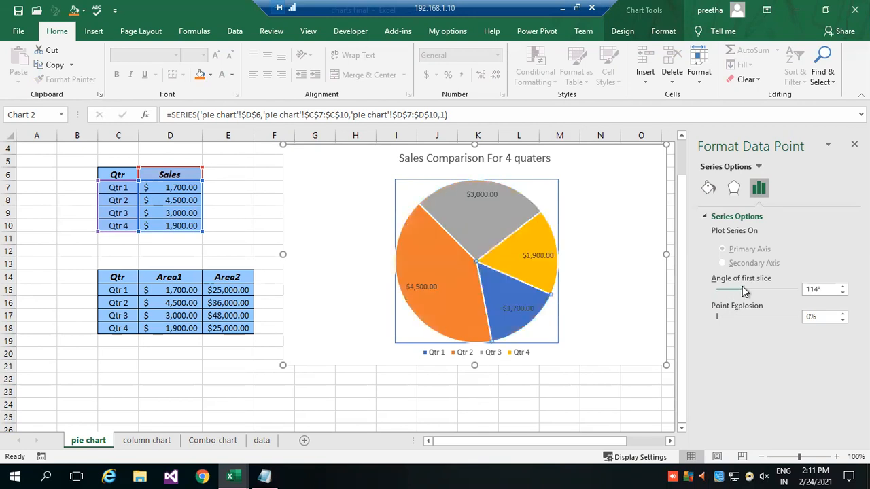
Try separating all slices of the pie with a pie explosion of about 9%, and bring them back together.
left_click_drag(717, 314, 732, 315)
left_click(541, 331)
left_click_drag(517, 310, 517, 306)
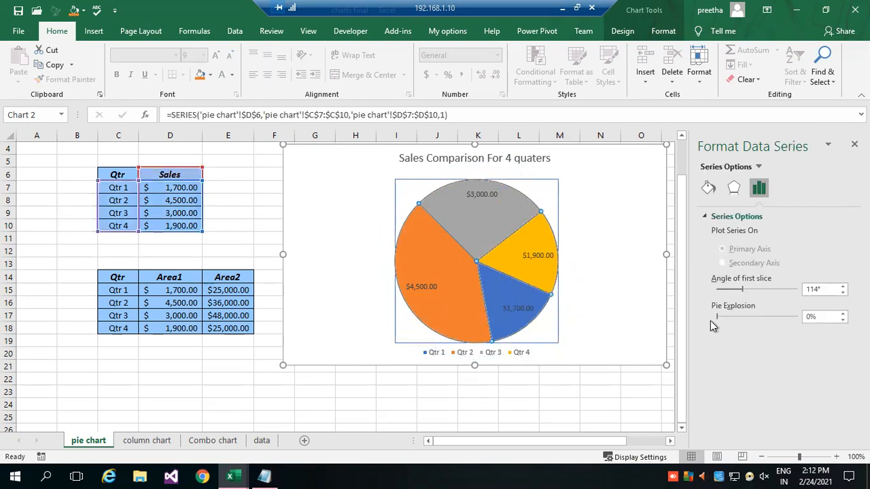
left_click(622, 306)
left_click(519, 300)
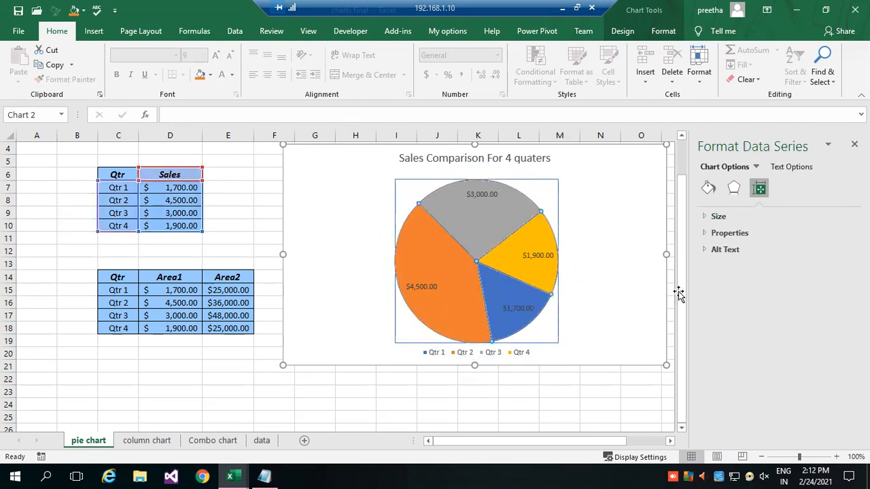
left_click_drag(728, 315, 718, 316)
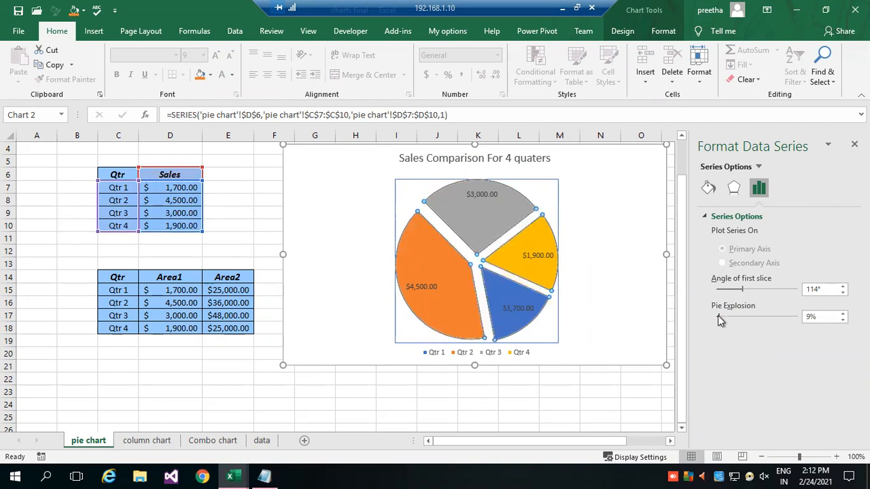
left_click(562, 314)
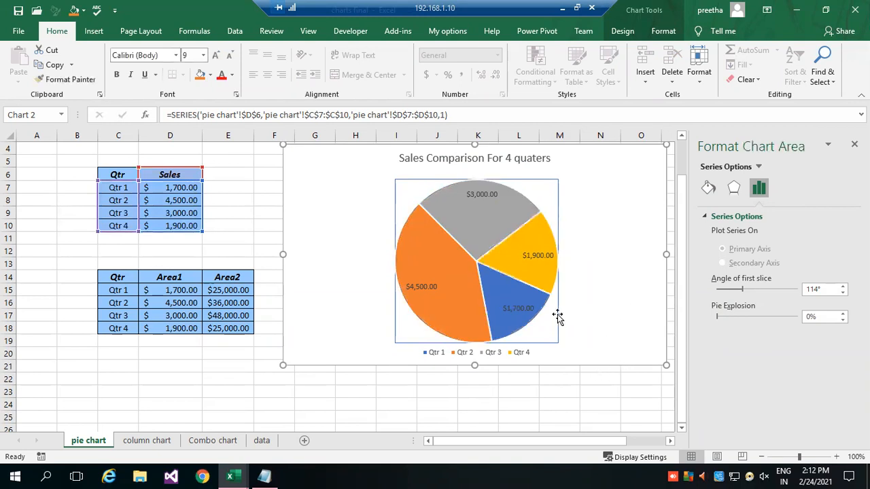
Pull only the Qtr 1 slice out of the pie with a point explosion of 21%.
left_click(515, 291)
left_click(514, 291)
left_click_drag(717, 317, 722, 316)
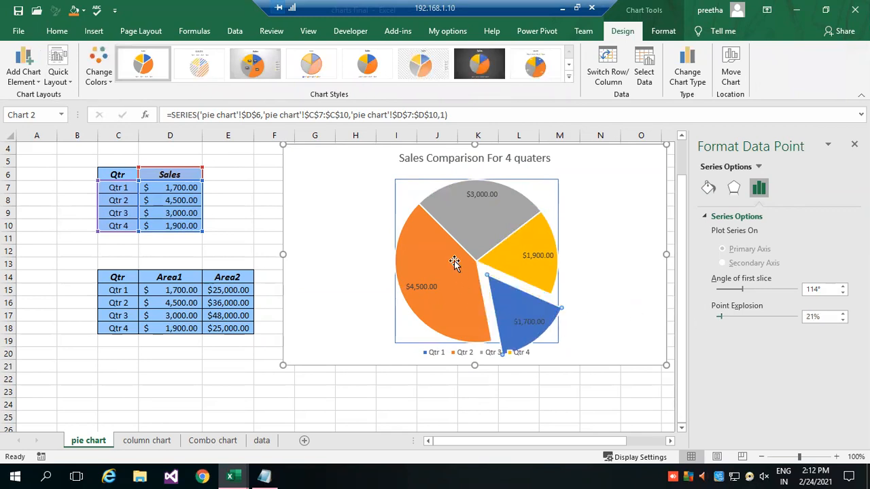
mouse_move(524, 304)
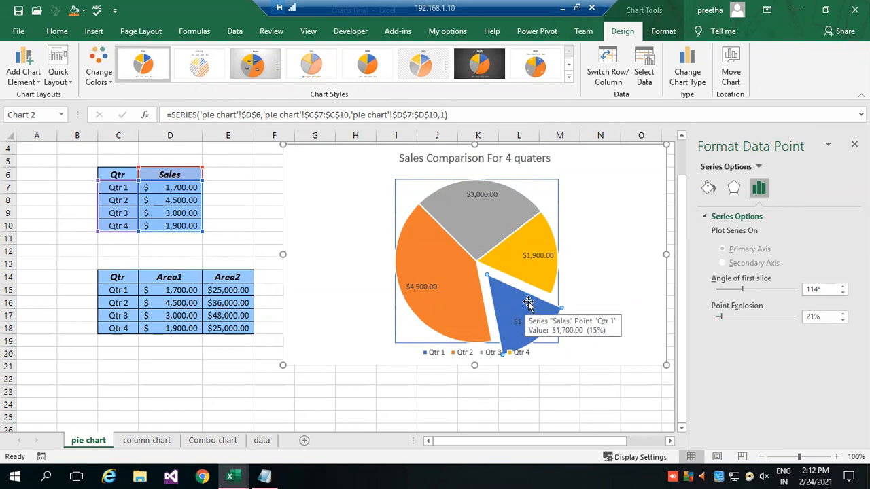
Rejoin the pie slices with the Qtr 4 point explosion at 0%, and set the angle of the first slice to 151°.
left_click_drag(515, 306, 521, 281)
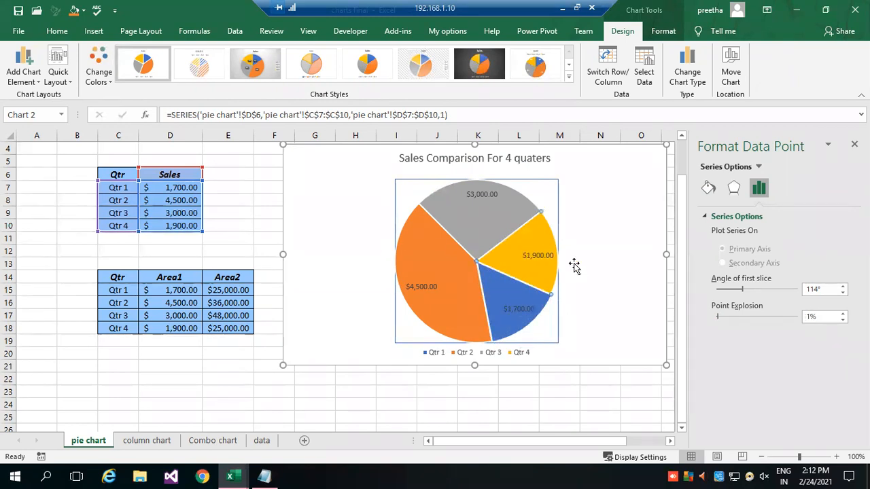
left_click(535, 255)
left_click_drag(719, 318, 712, 319)
left_click_drag(743, 291, 753, 293)
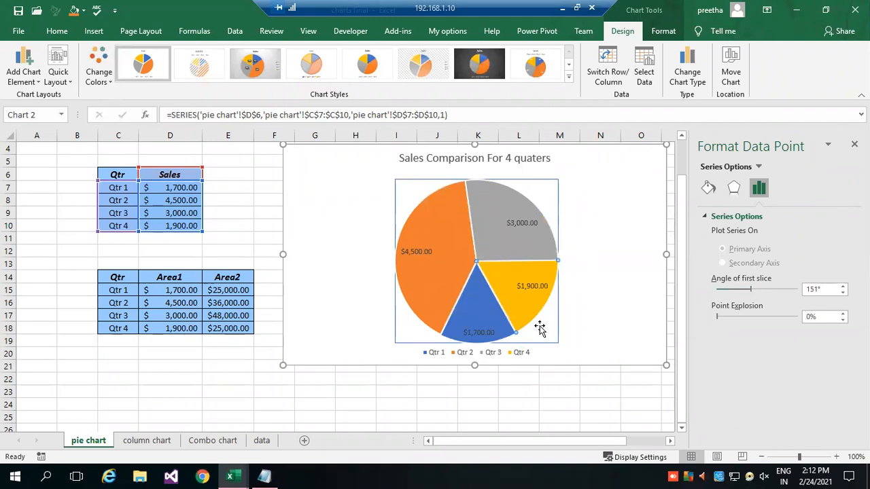
left_click(599, 216)
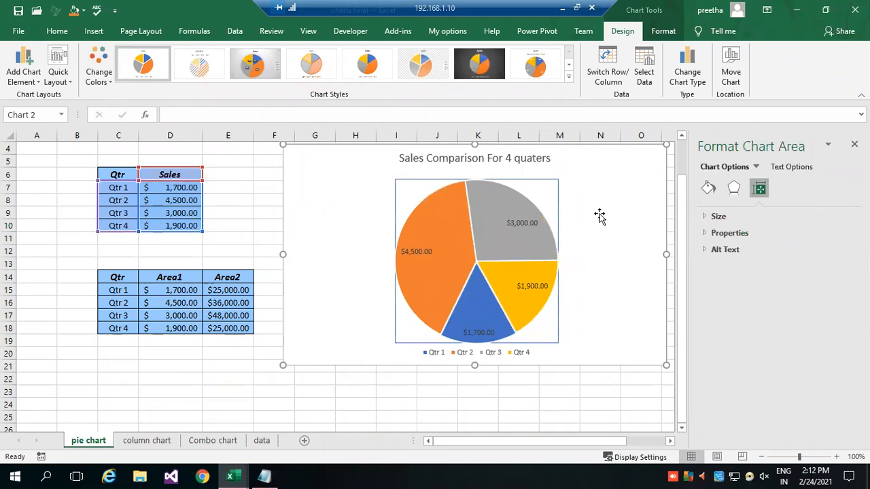
Add a solid line text outline to the chart title.
left_click(500, 158)
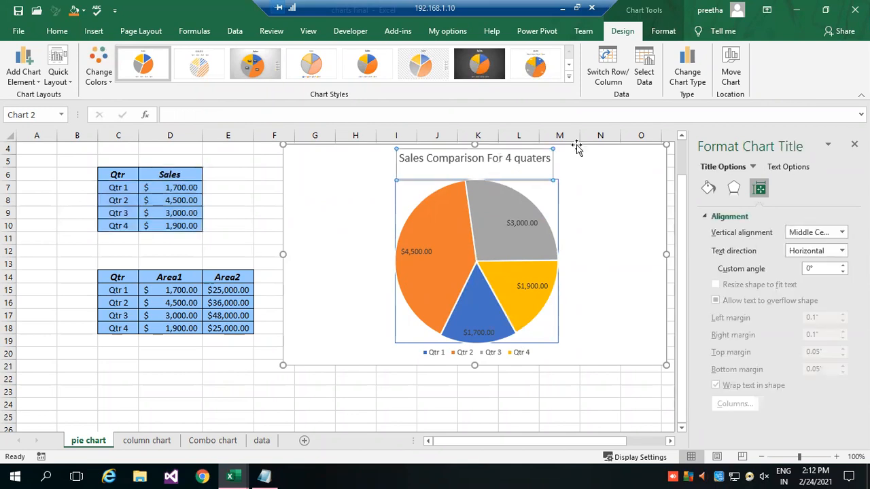
left_click(789, 168)
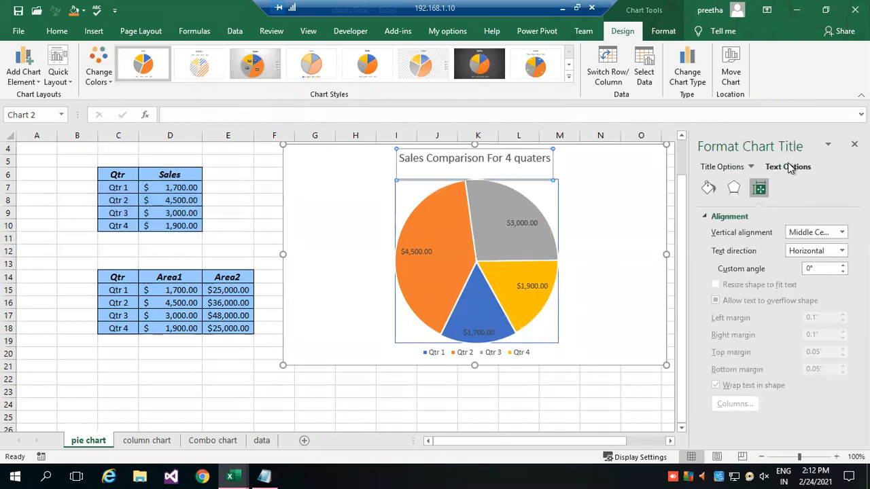
left_click(737, 267)
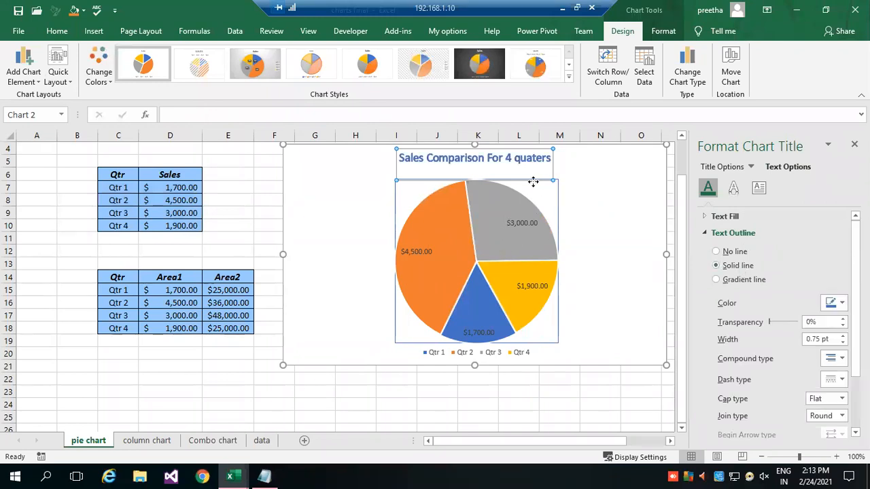
left_click(751, 167)
left_click(766, 197)
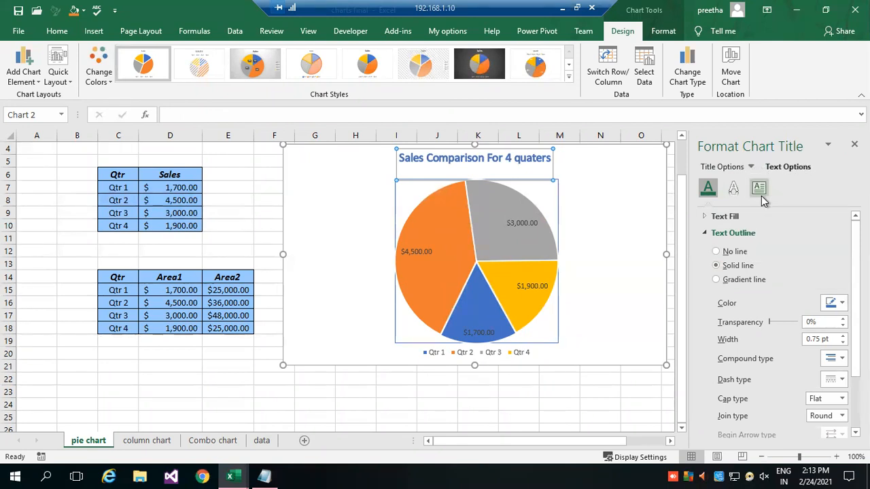
left_click(562, 404)
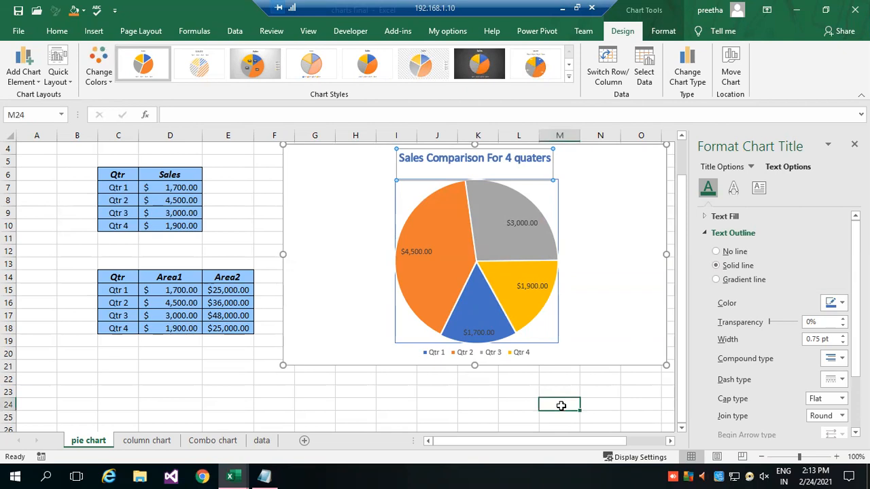
Fill all text in the chart with the standard purple color.
left_click(602, 255)
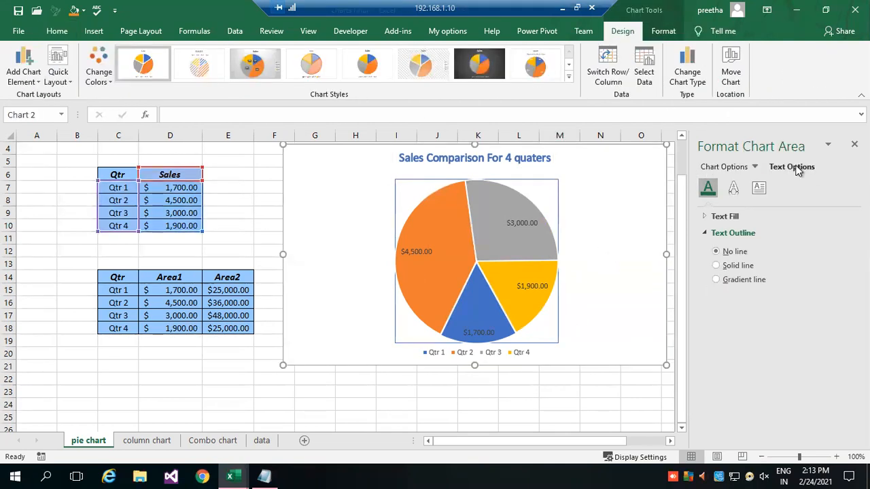
left_click(725, 217)
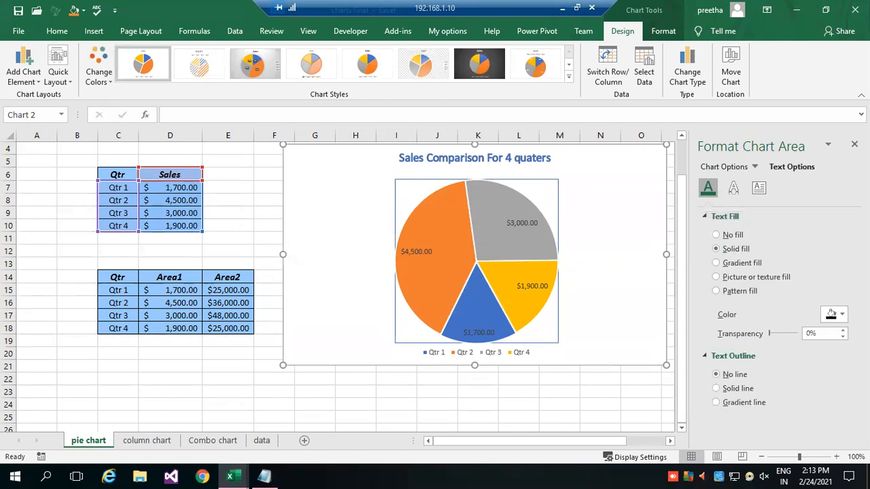
left_click(843, 314)
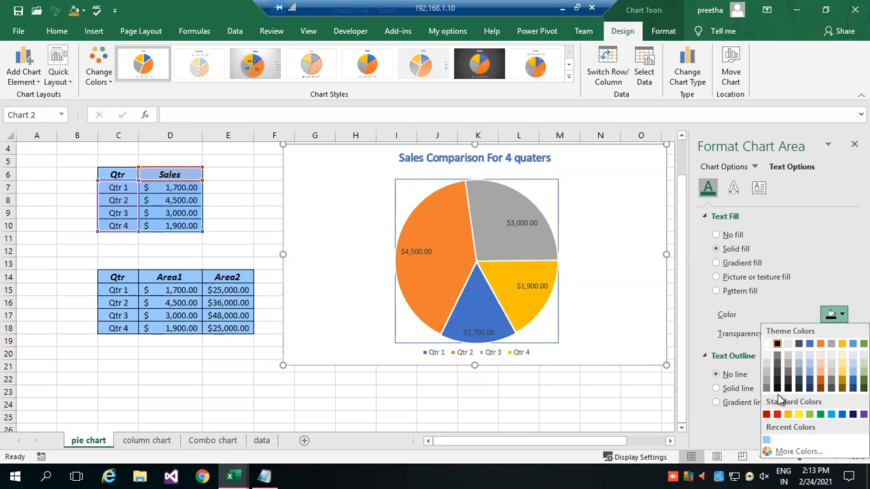
left_click(864, 414)
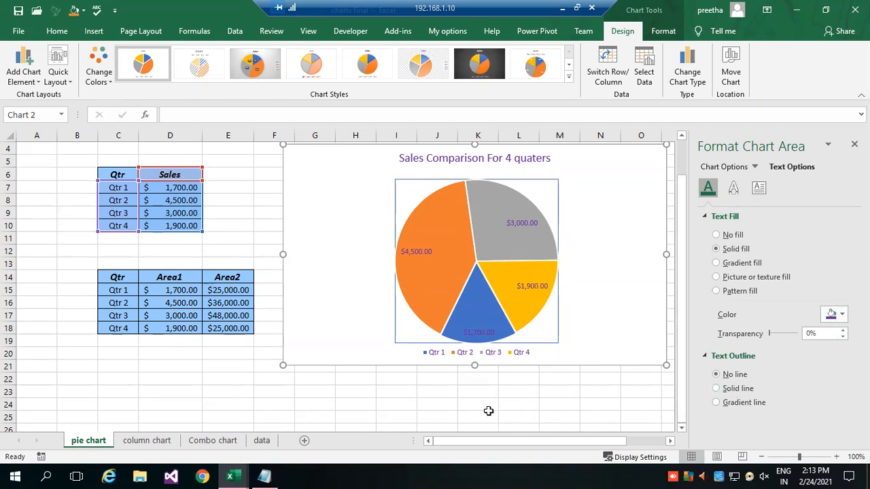
left_click(339, 403)
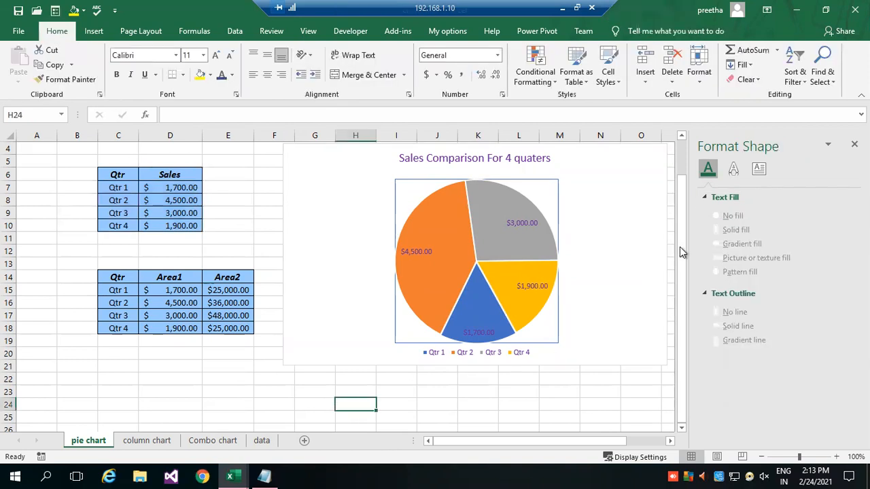
Move the pie chart to a new sheet named Chart1.
left_click(640, 175)
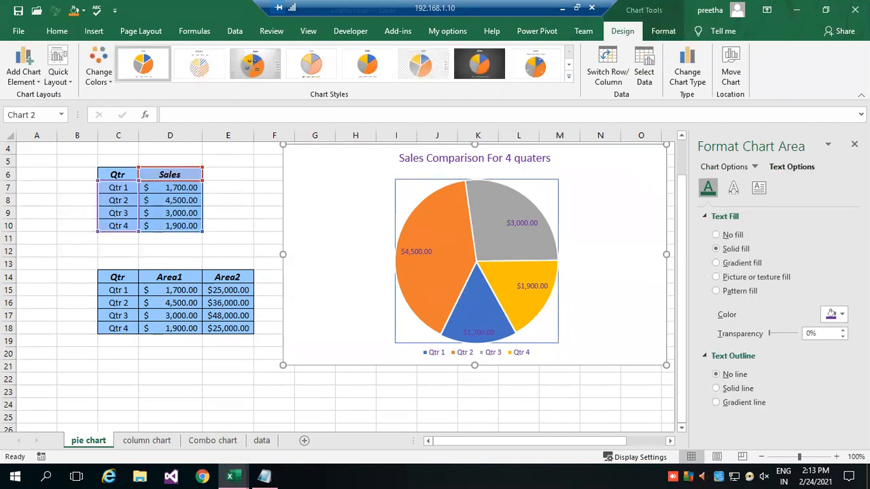
left_click(724, 64)
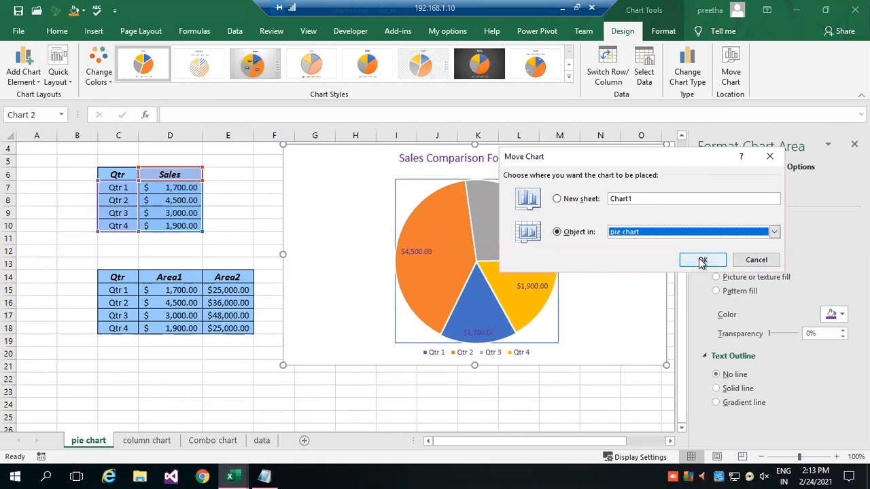
left_click(571, 203)
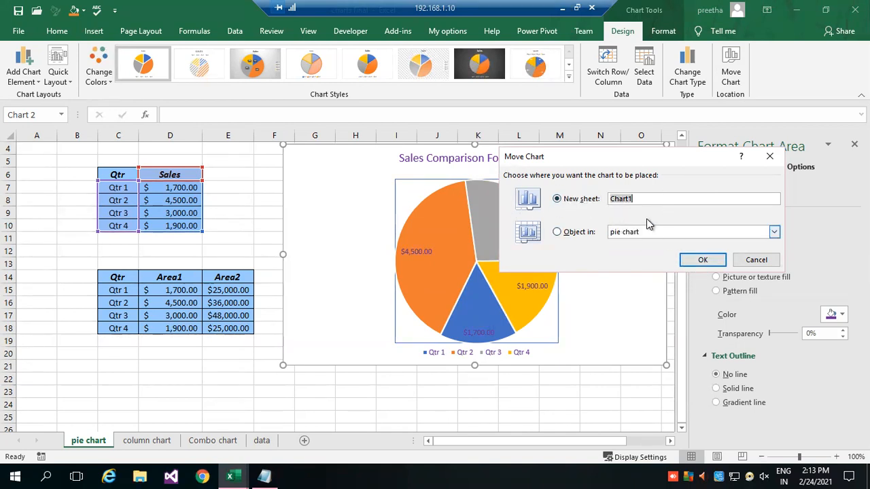
left_click(702, 261)
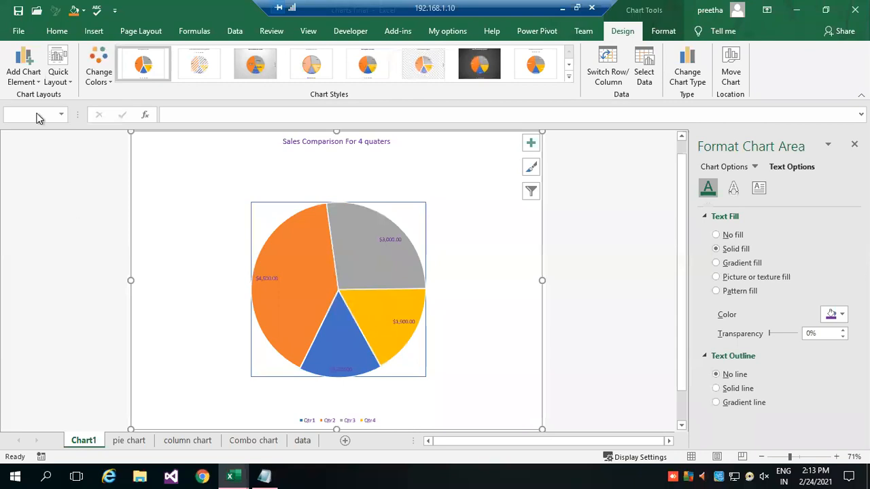
Apply the quick layout with a title, percentage labels and a legend beside the pie, and color the legend text standard blue.
left_click(72, 81)
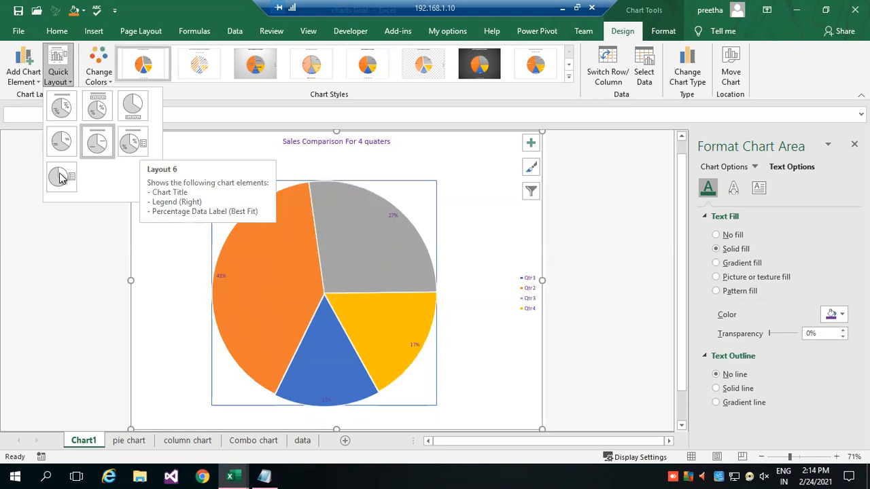
left_click(141, 141)
left_click(527, 302)
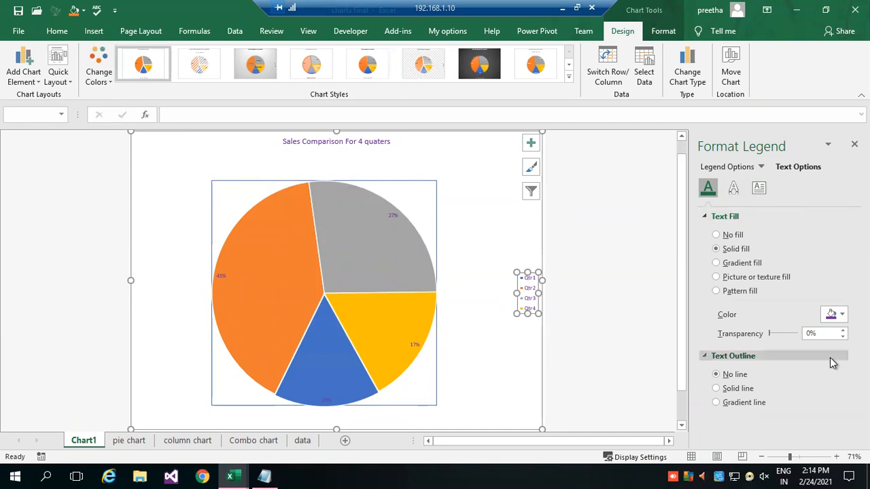
left_click(837, 317)
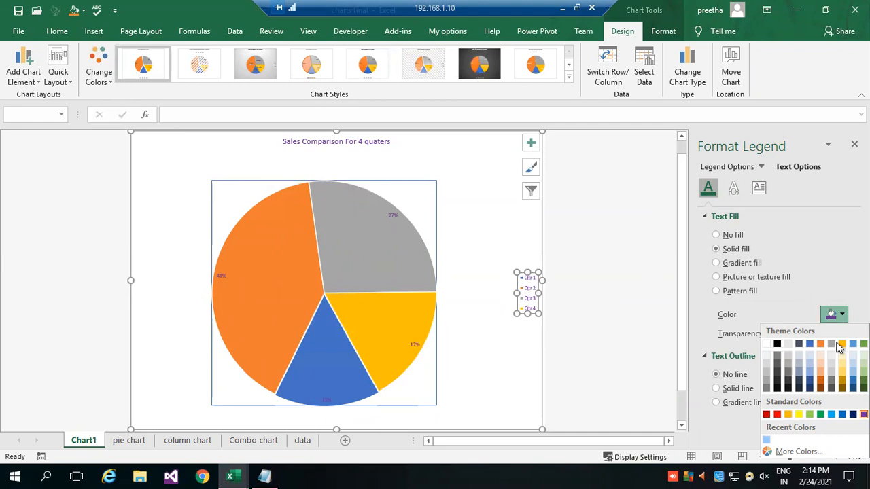
left_click(732, 251)
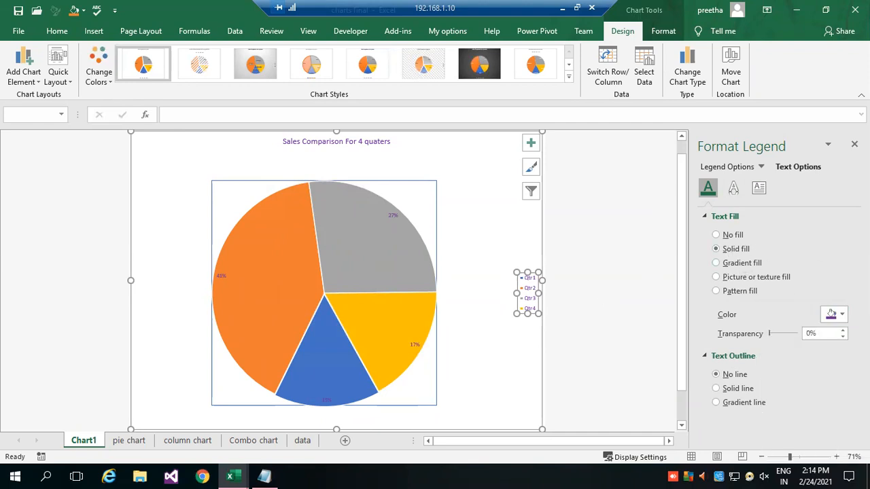
left_click(841, 314)
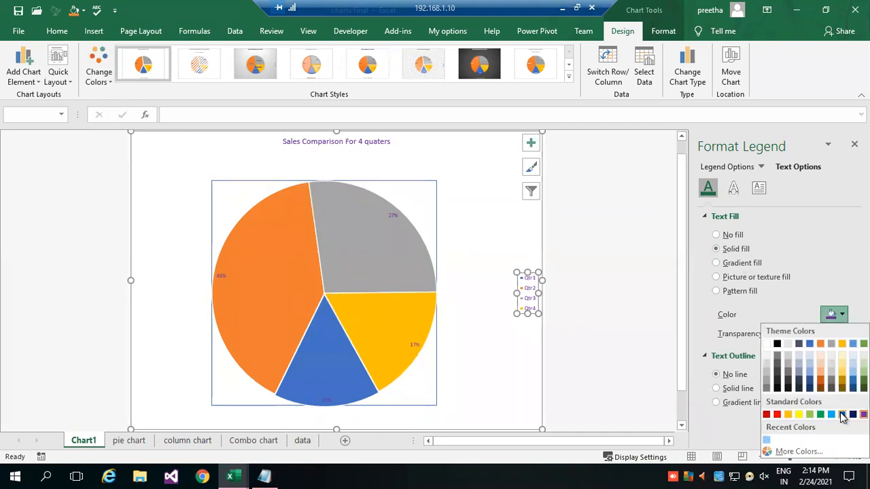
left_click(842, 415)
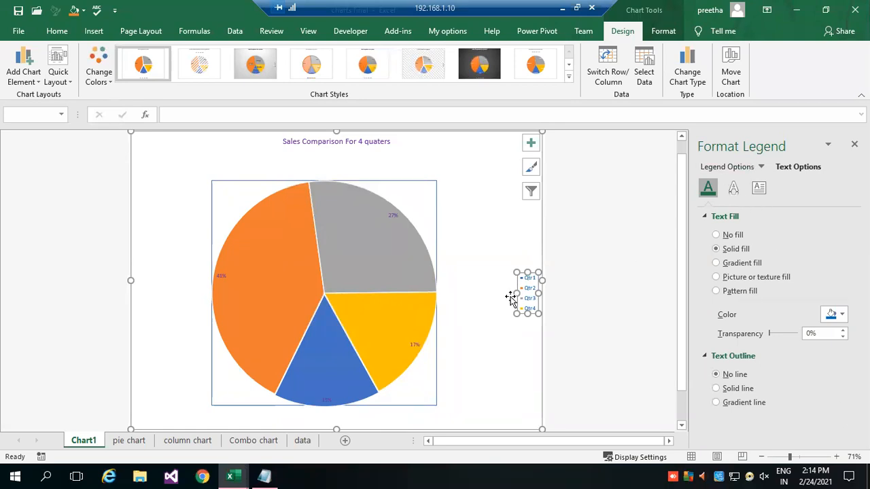
Widen the legend box toward the pie, keeping the legend selected.
left_click_drag(516, 293, 497, 296)
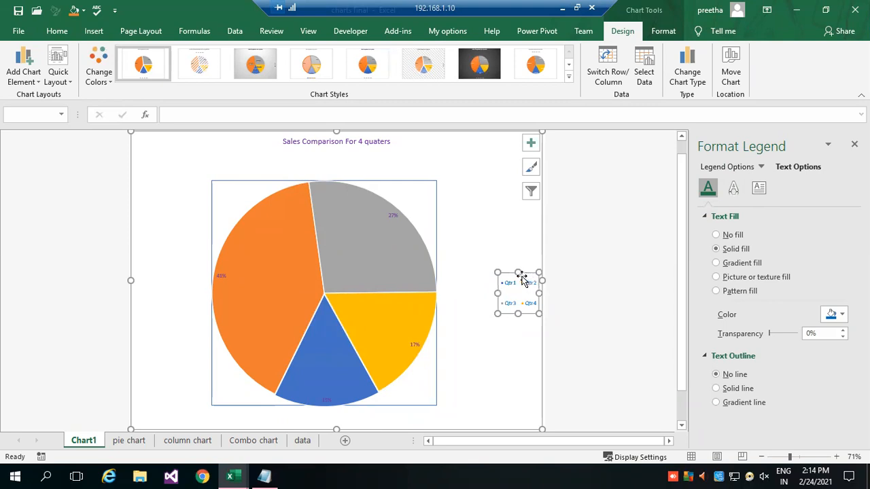
left_click(515, 252)
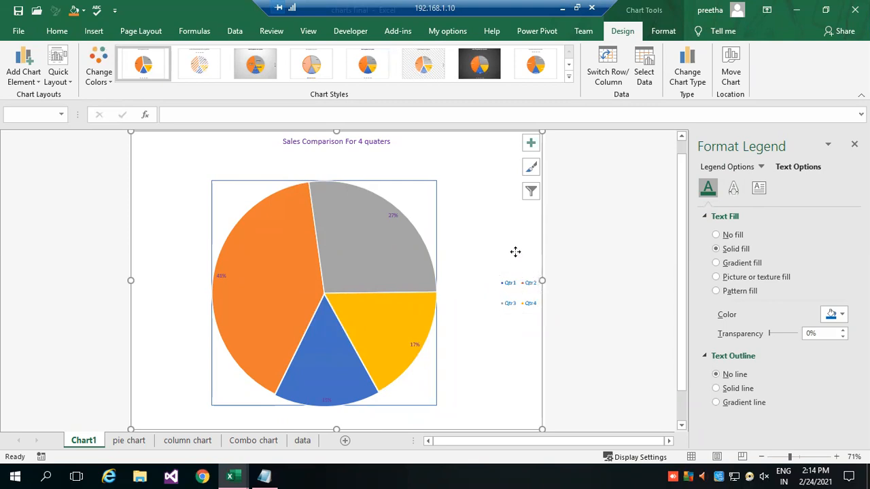
left_click(516, 293)
left_click(508, 283)
left_click(515, 292)
left_click(519, 280)
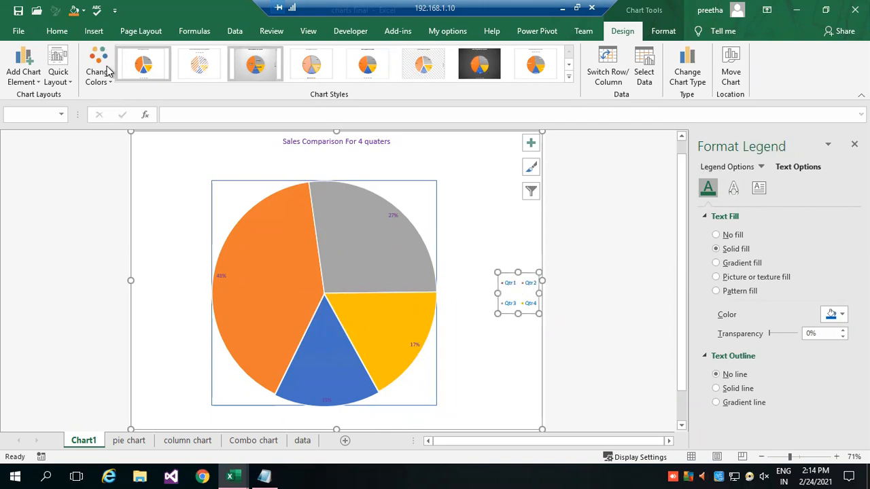
Set the legend's font size to 16 and enlarge its box so all four quarters fit.
left_click(57, 32)
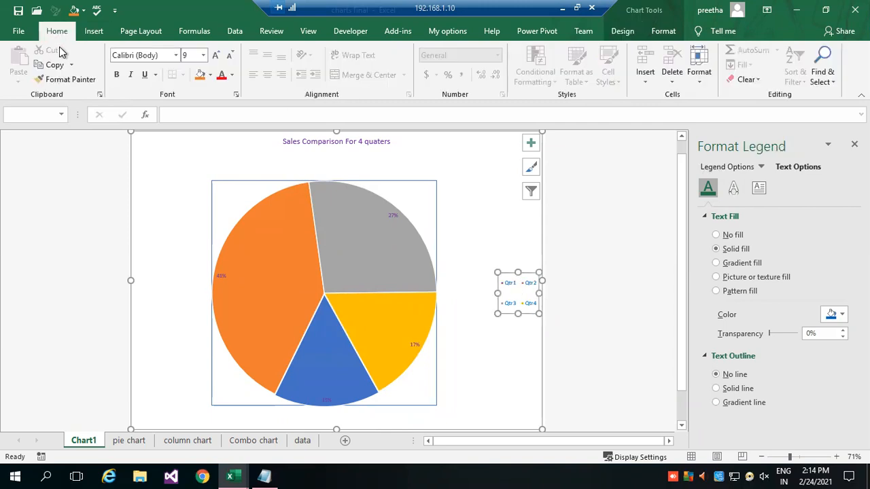
left_click(202, 55)
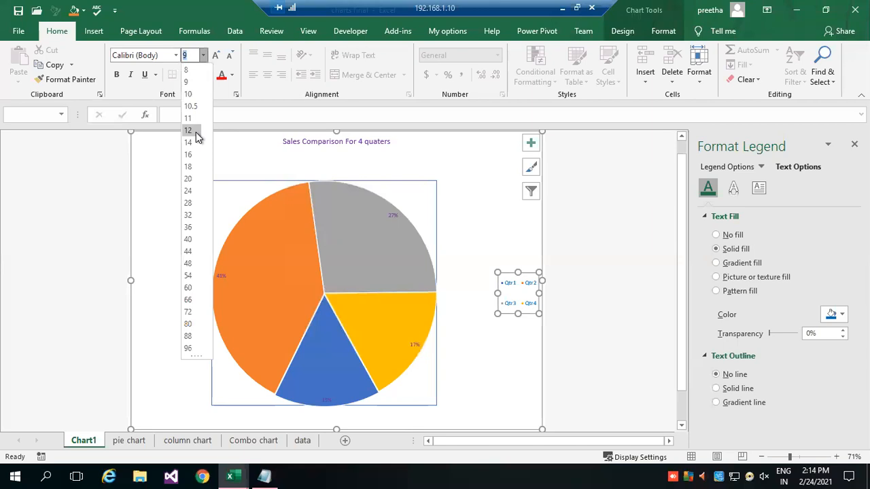
left_click(190, 131)
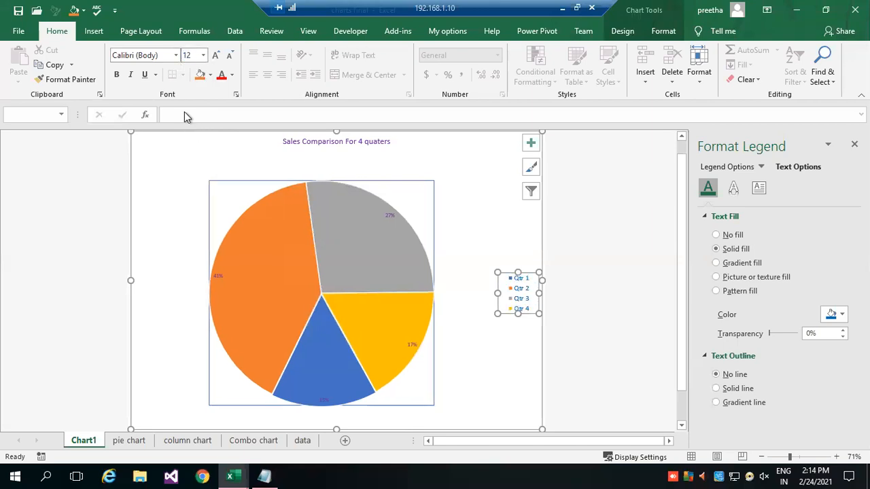
left_click(203, 55)
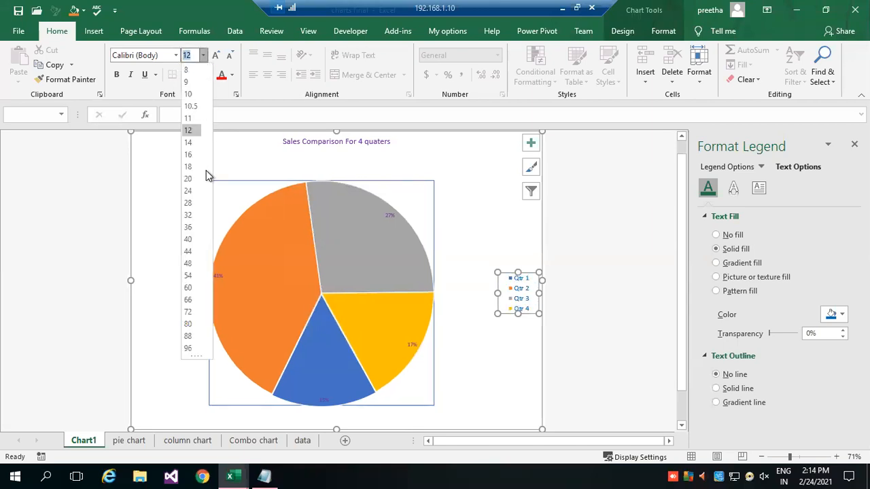
left_click(190, 154)
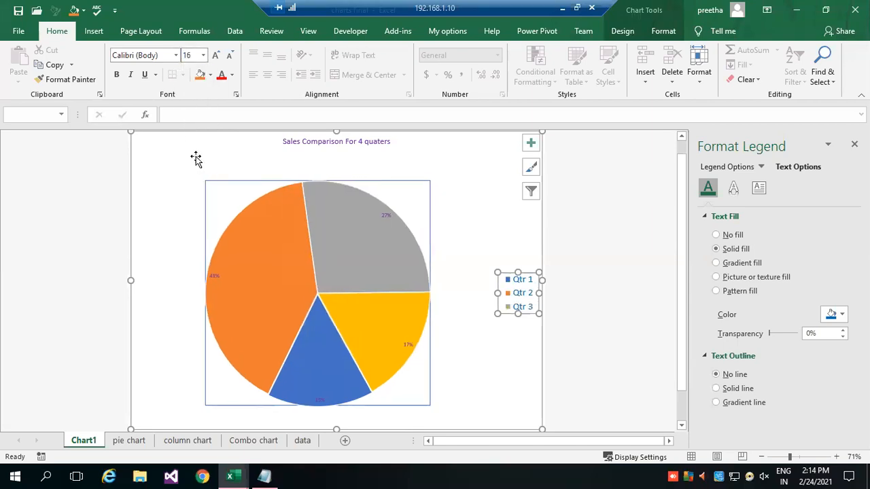
mouse_move(494, 312)
left_mouse_down()
mouse_move(485, 315)
mouse_move(494, 325)
left_mouse_up()
left_click(585, 309)
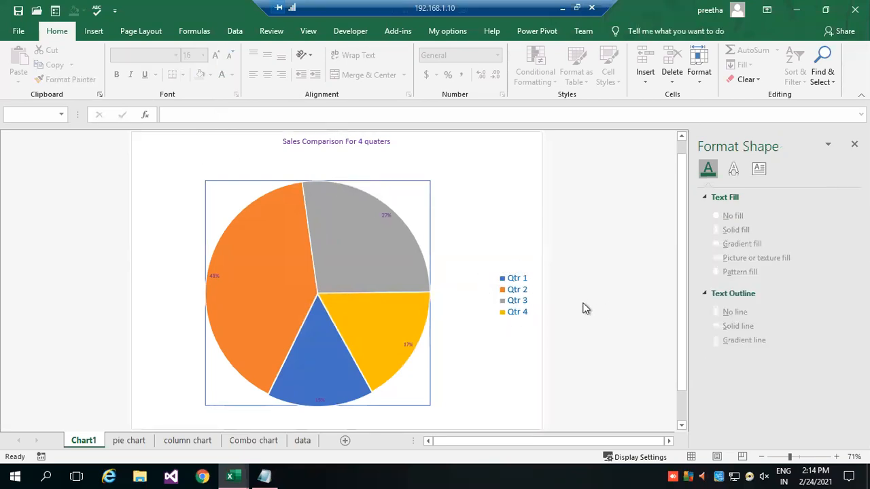
Return to the pie chart worksheet with the quarterly data tables.
left_click(515, 283)
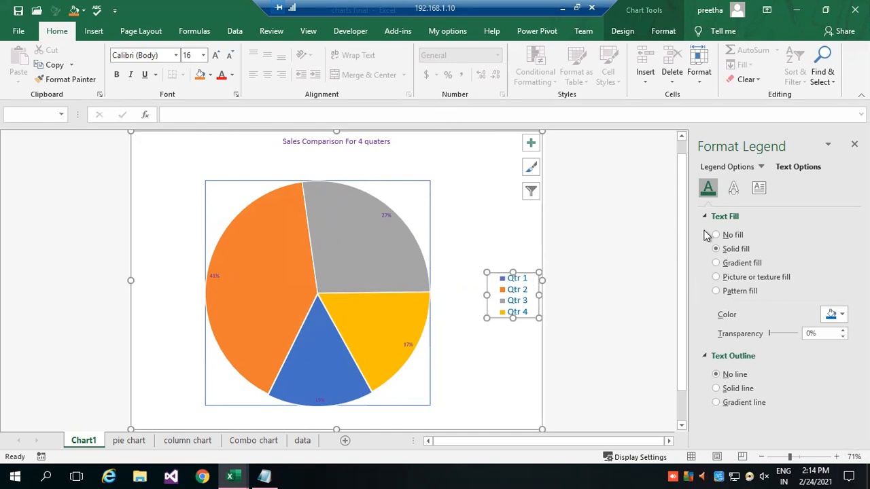
left_click(580, 280)
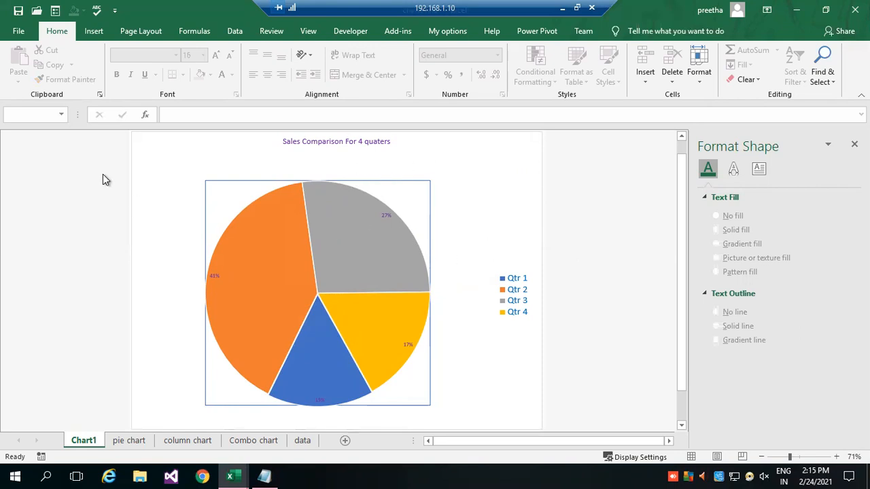
left_click(123, 442)
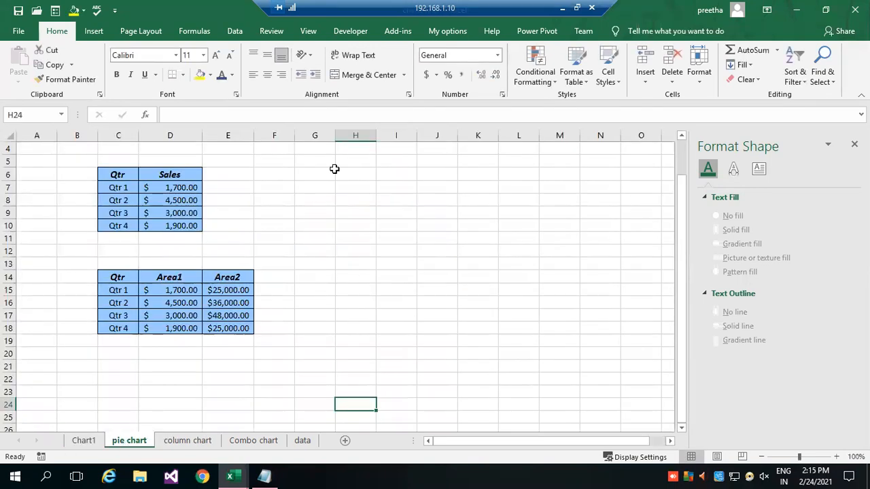
Check the print preview of the Chart1 sheet and return to the pie chart worksheet.
left_click(81, 442)
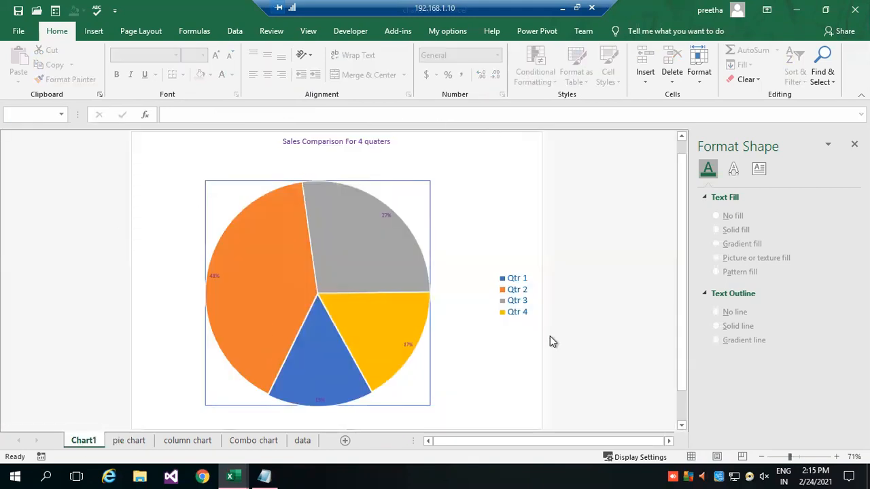
left_click(19, 34)
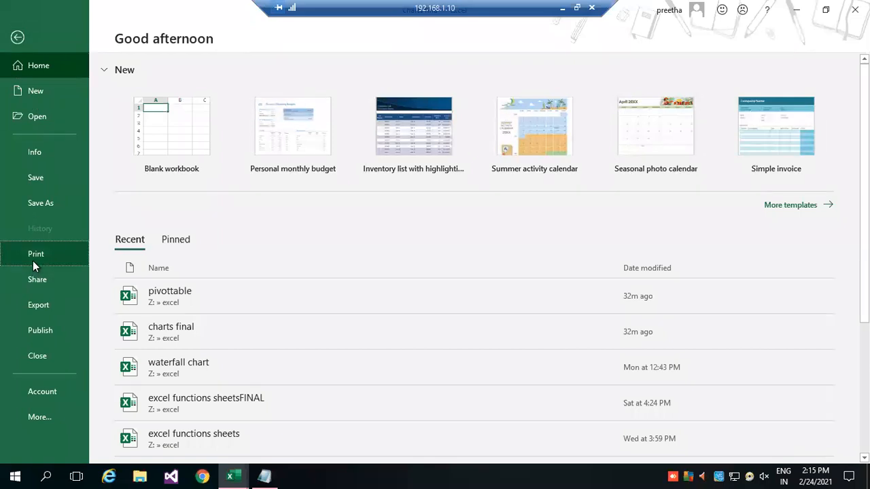
left_click(35, 257)
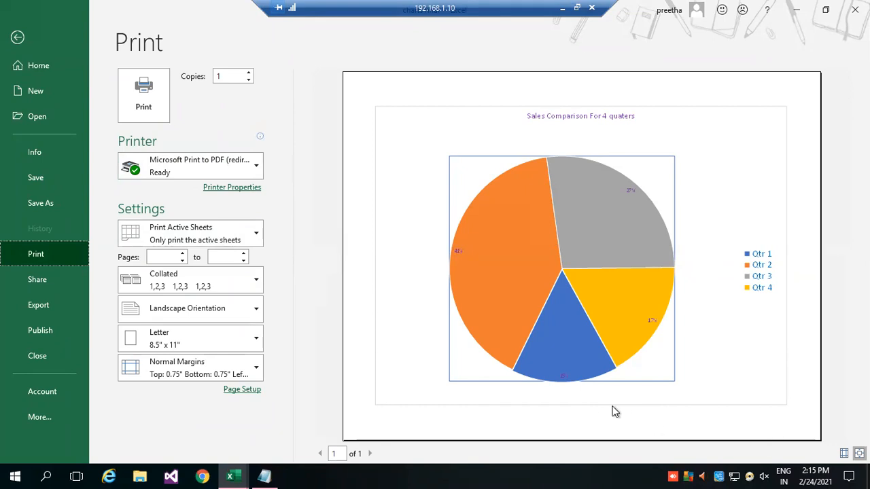
left_click(17, 39)
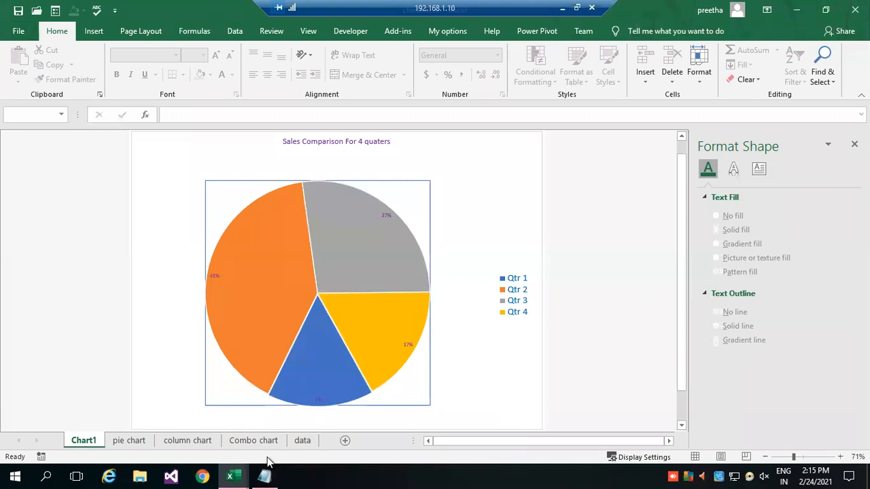
left_click(114, 443)
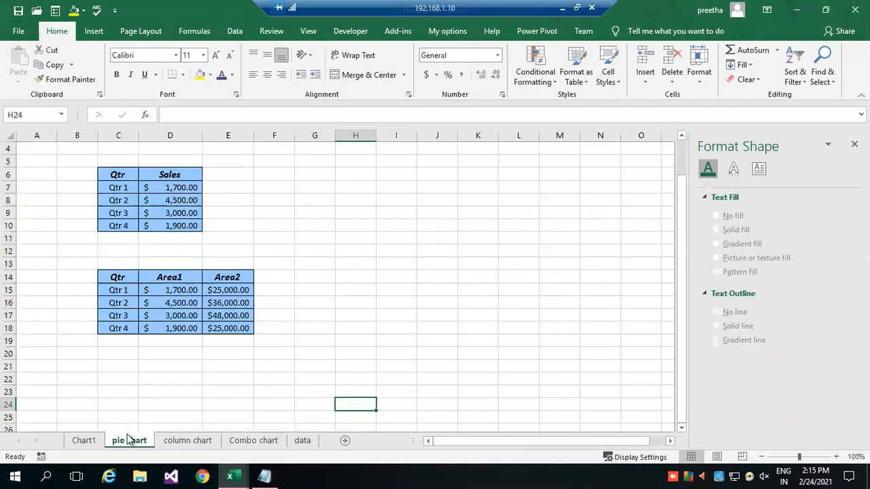
Select the quarterly Area1 and Area2 table in C14:E18, including its headers.
left_click(424, 299)
left_click_drag(114, 276, 224, 329)
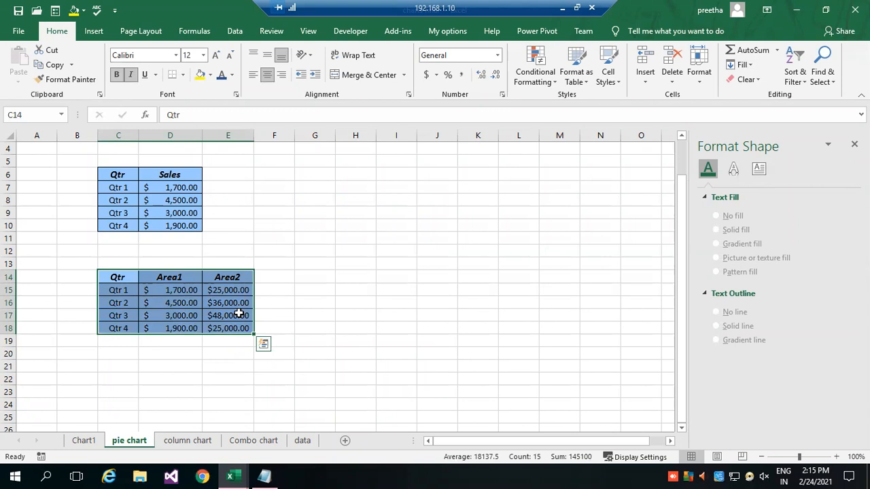
Insert a recommended Stacked Area chart from the selected table, placed beside the data, and delete that chart.
left_click(93, 32)
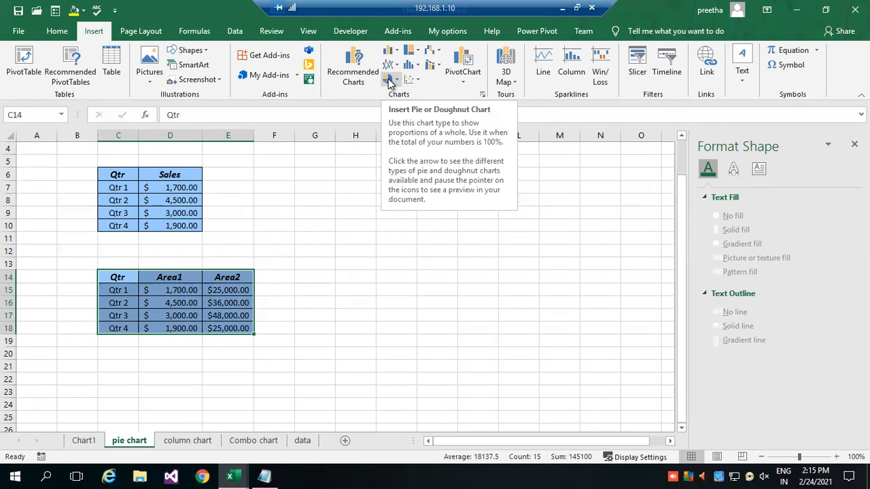
left_click(483, 94)
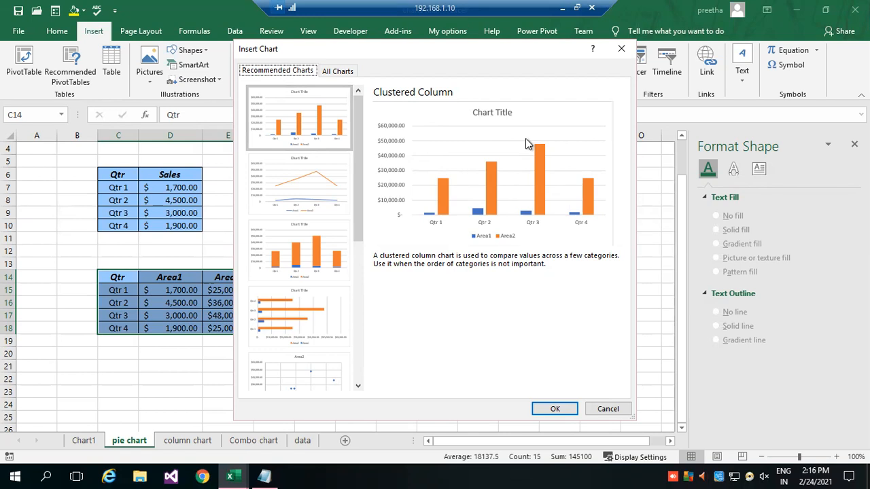
left_click(334, 72)
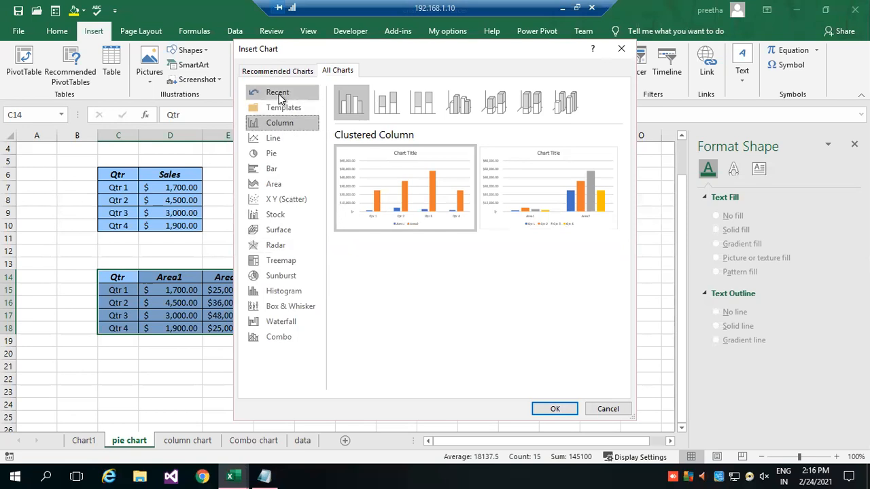
left_click(286, 70)
left_click_drag(357, 151, 354, 285)
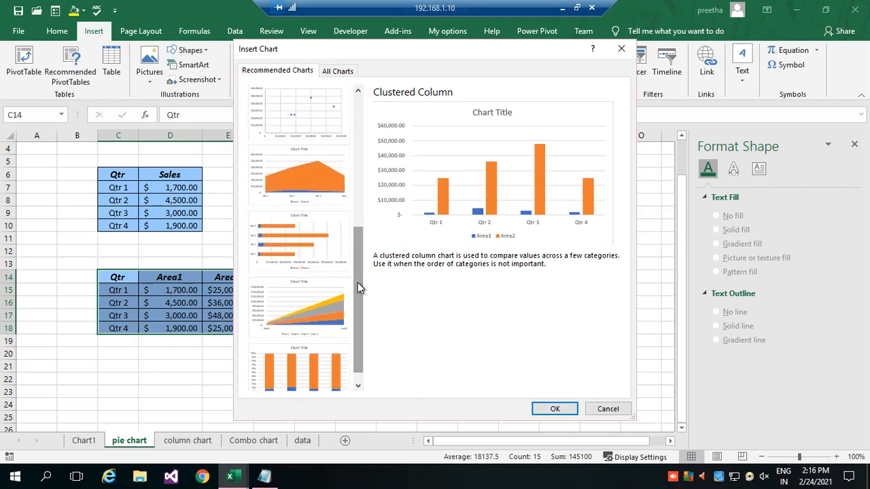
left_click(316, 290)
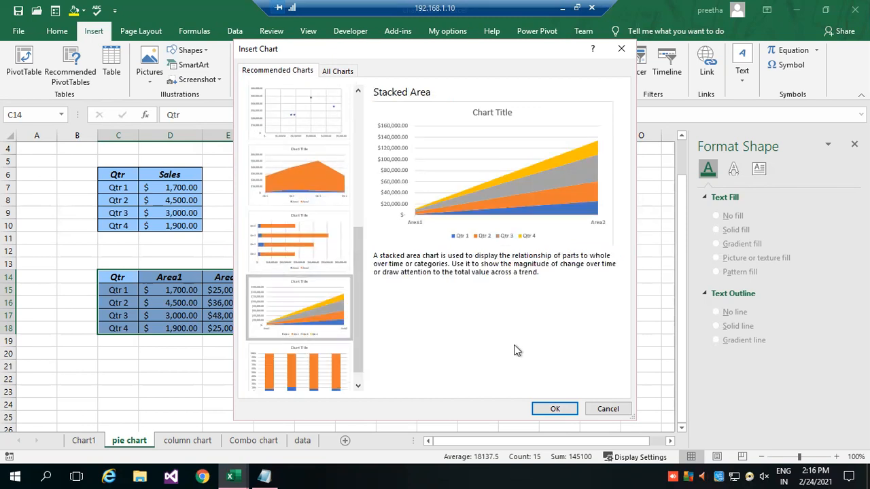
left_click(556, 409)
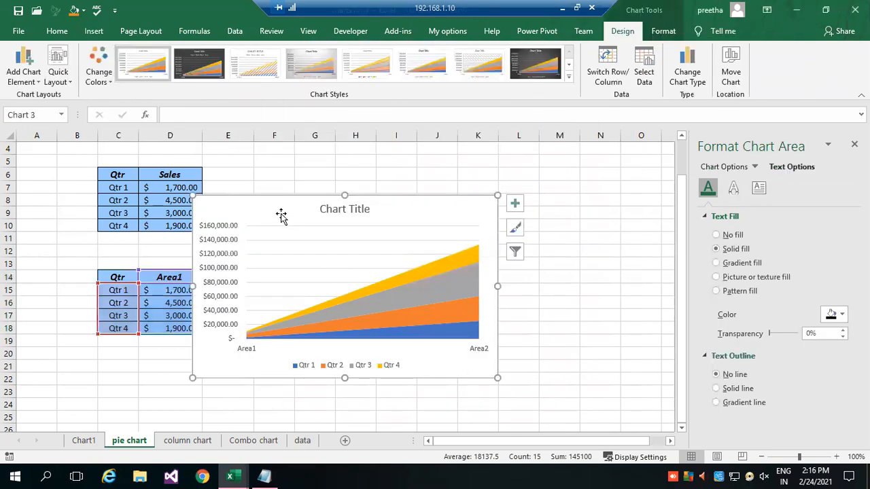
left_click_drag(269, 208, 347, 168)
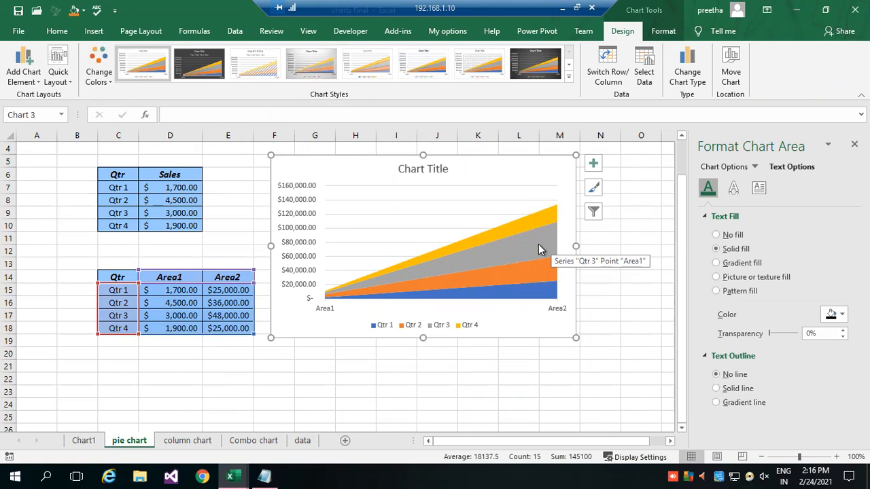
key("Delete")
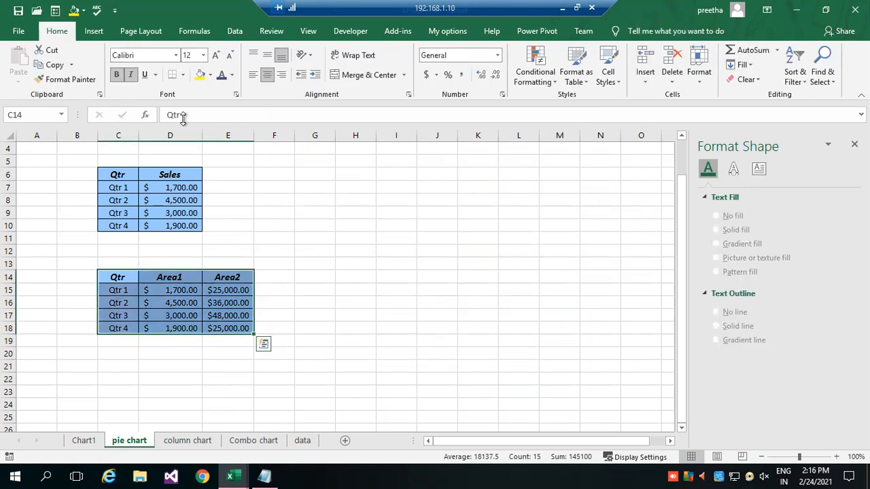
Insert a recommended Clustered Column chart from the selected Area1 and Area2 table and place it beside the data tables.
left_click(93, 31)
left_click(483, 95)
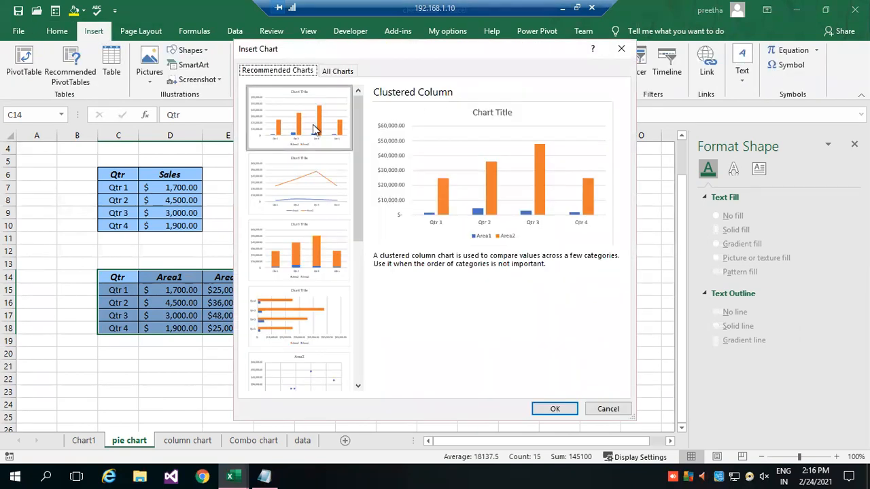
left_click(554, 408)
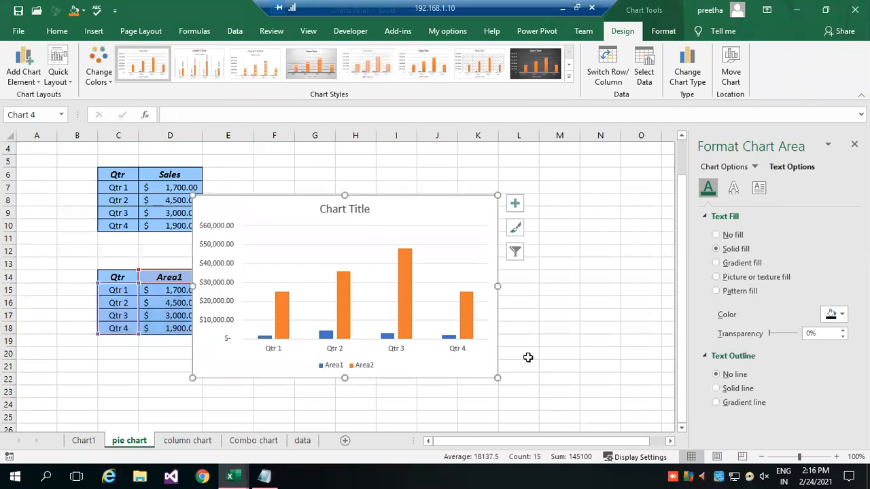
left_click_drag(394, 211, 512, 157)
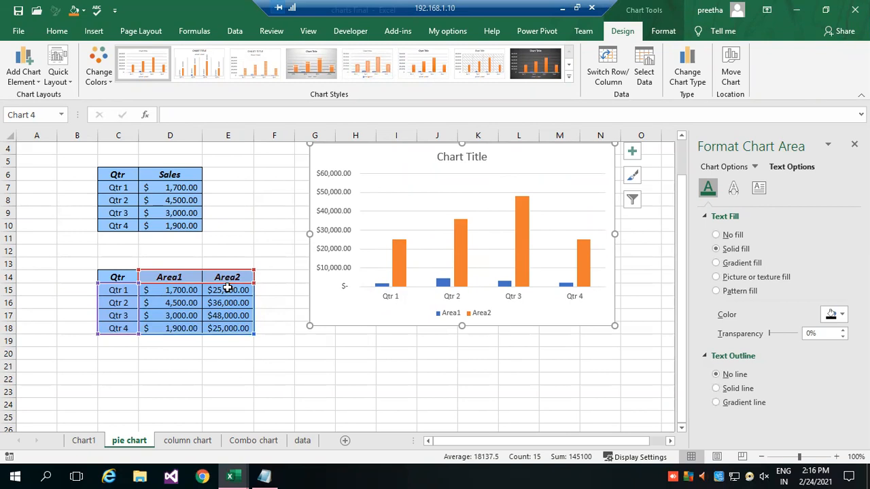
Set the Area1 values in D15:D18 to 12000, 25000, 55000 and 36000 for Qtr 1 to Qtr 4.
left_click(192, 290)
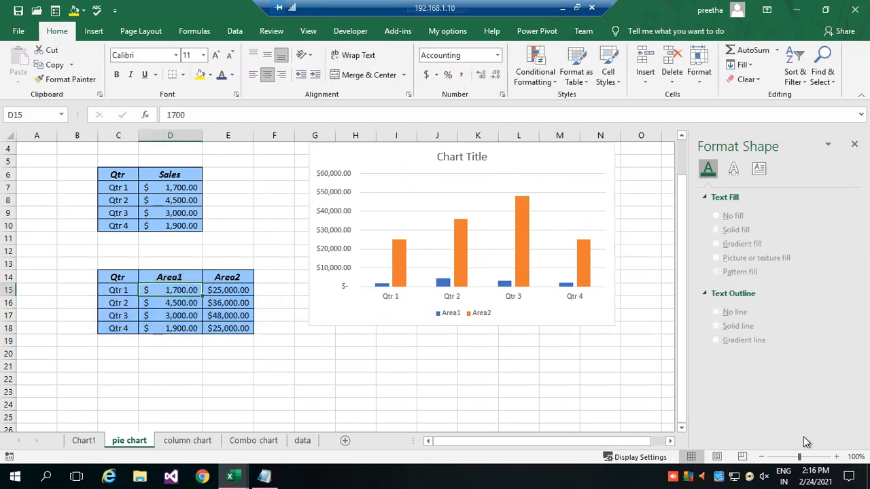
type("12000")
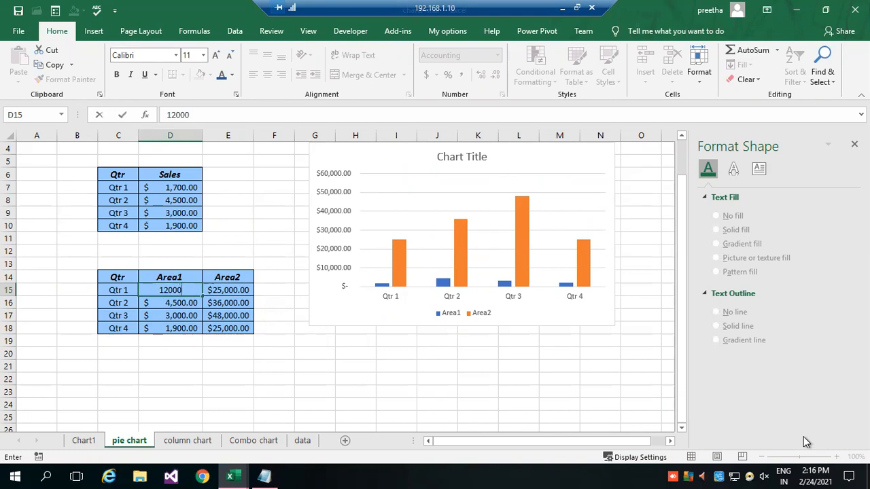
key("Return")
type("25000")
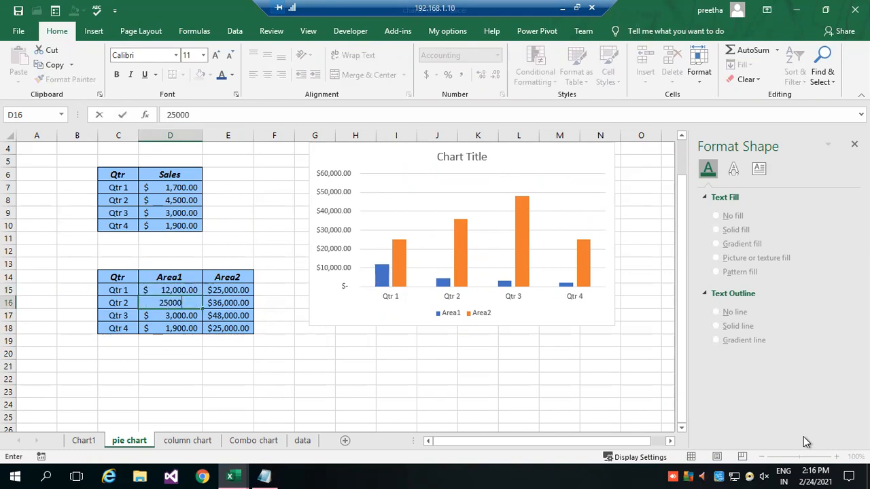
key("Return")
type("55,000")
key("Return")
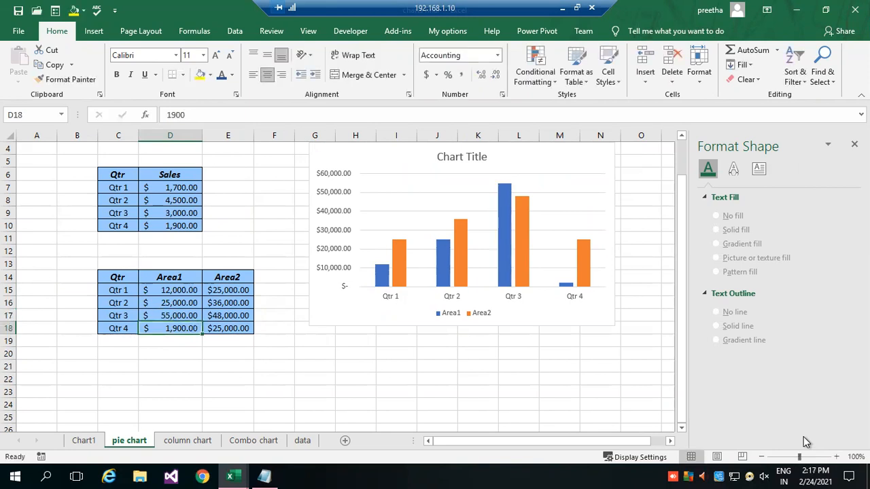
type("36000")
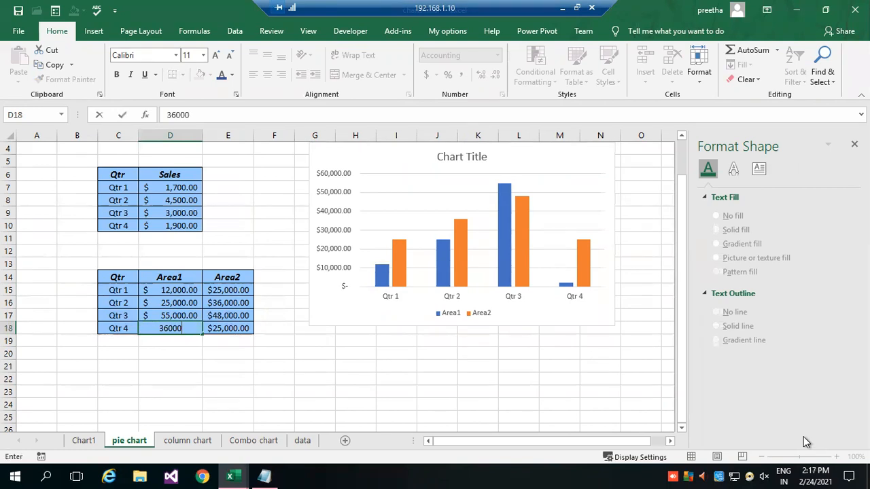
key("Return")
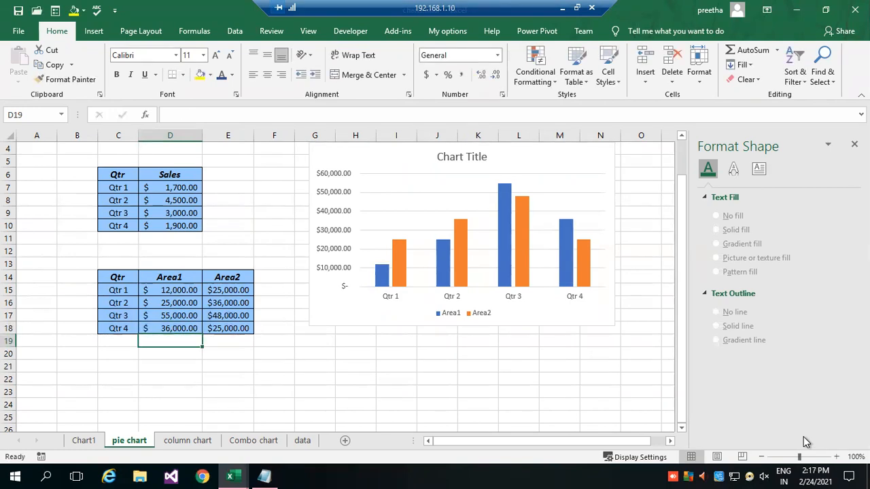
Enlarge the clustered column chart by extending its height down to row 21 and widening it into column O.
scroll(755, 406, "up", 1)
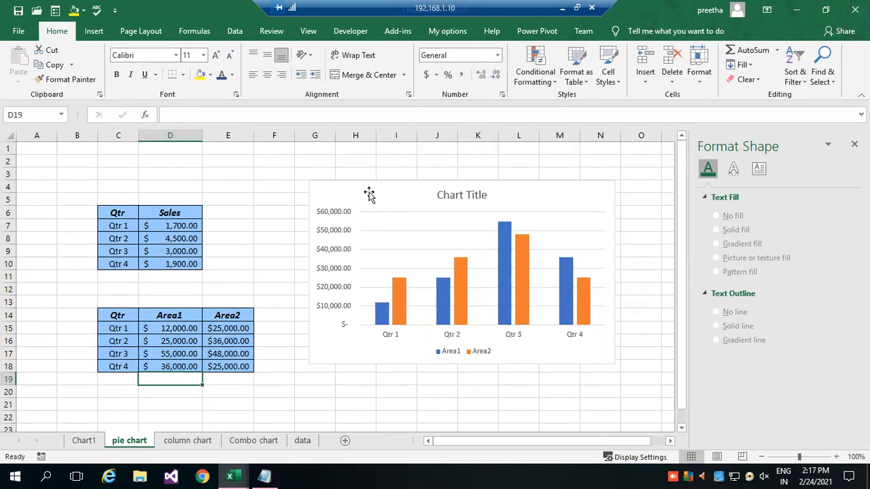
left_click(351, 363)
left_click_drag(462, 364, 462, 410)
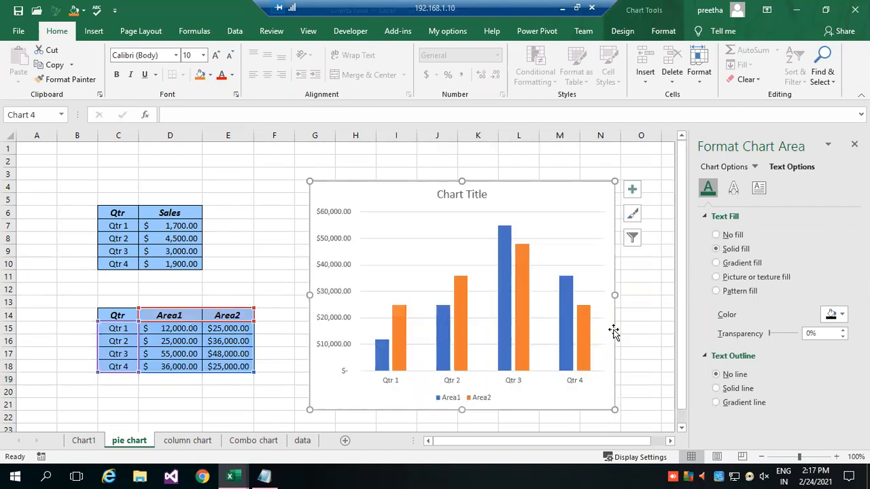
left_click_drag(615, 294, 643, 292)
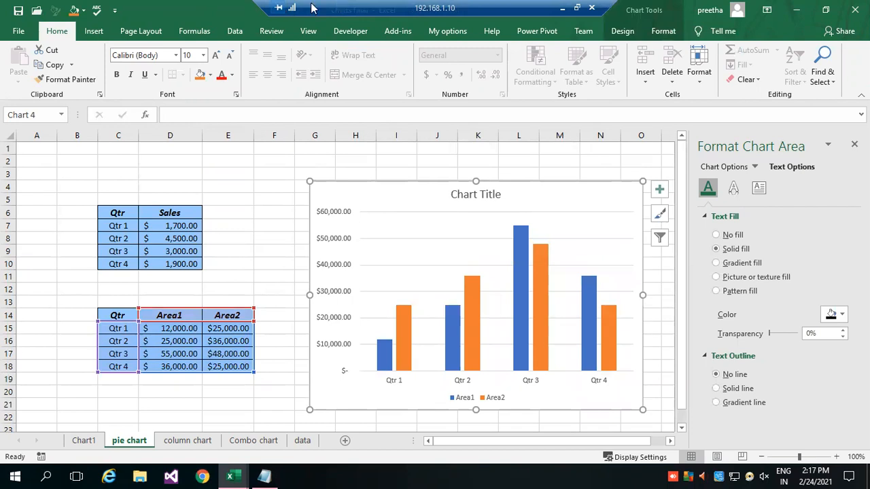
Apply chart style Style 6 to the clustered column chart.
left_click(625, 30)
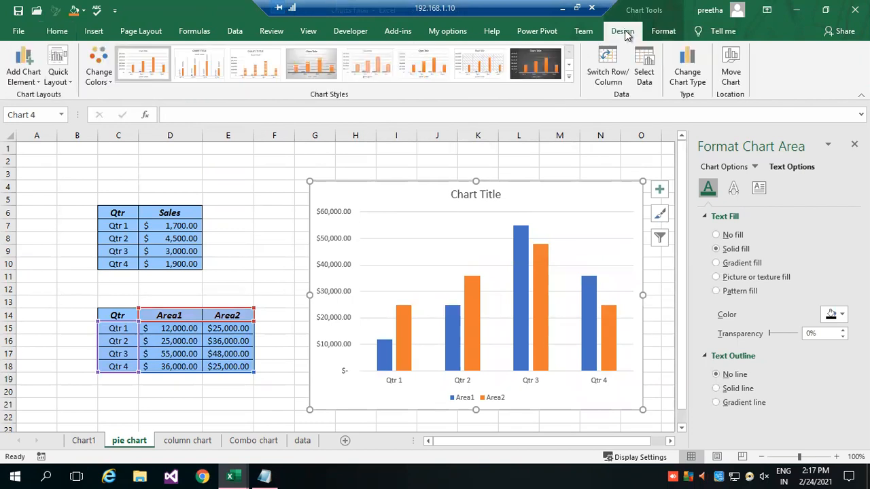
left_click(569, 77)
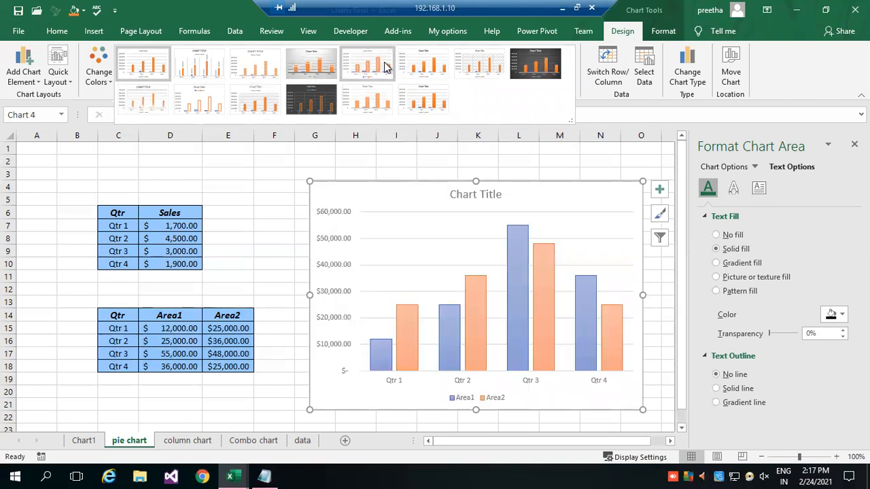
left_click(440, 70)
Give the Area1 column series the 2.5 pt soft edges preset.
left_click(520, 246)
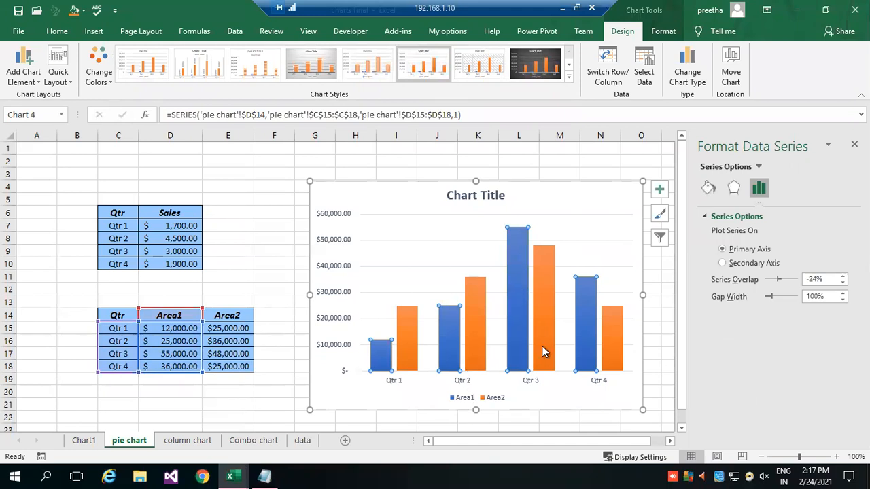
mouse_move(543, 348)
left_click(708, 187)
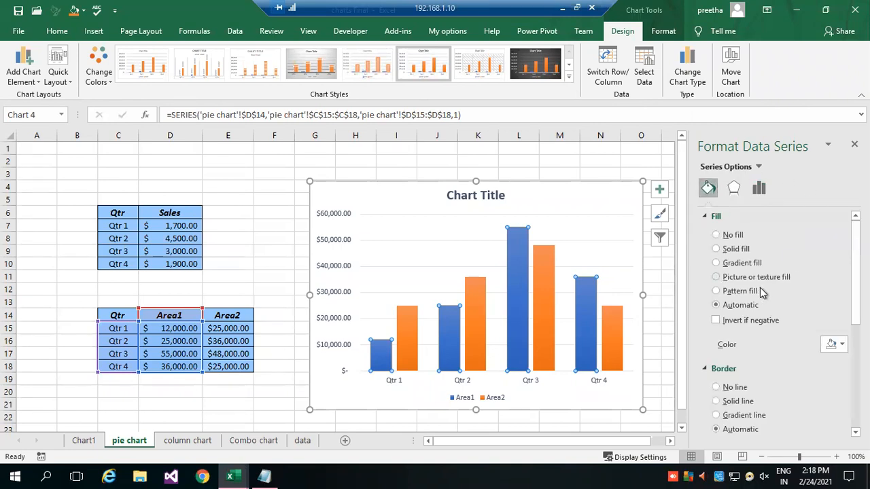
left_click(735, 191)
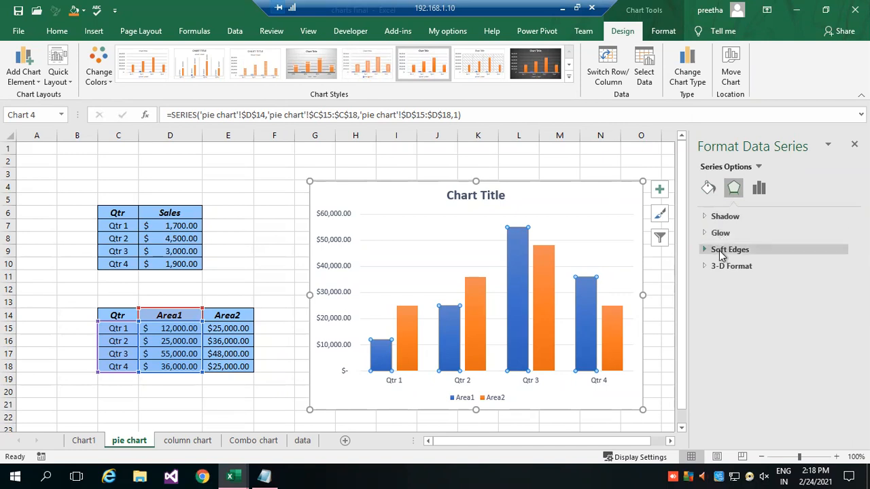
left_click(722, 252)
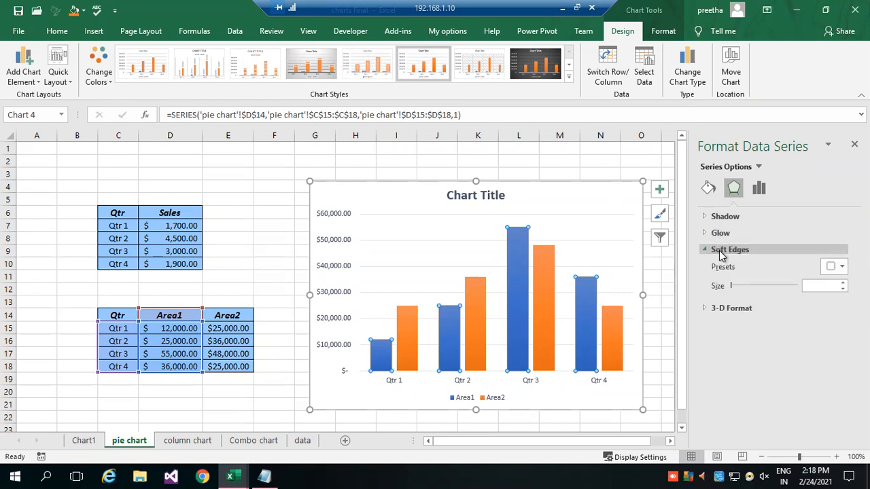
left_click(836, 267)
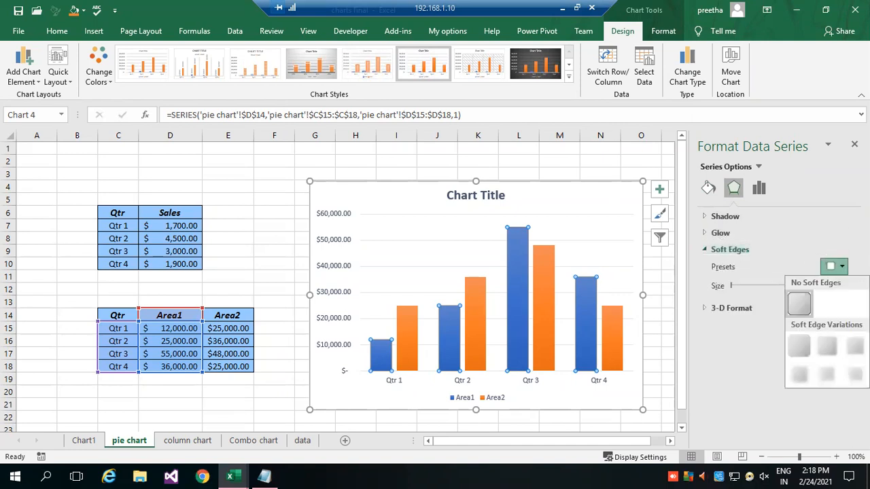
left_click(827, 347)
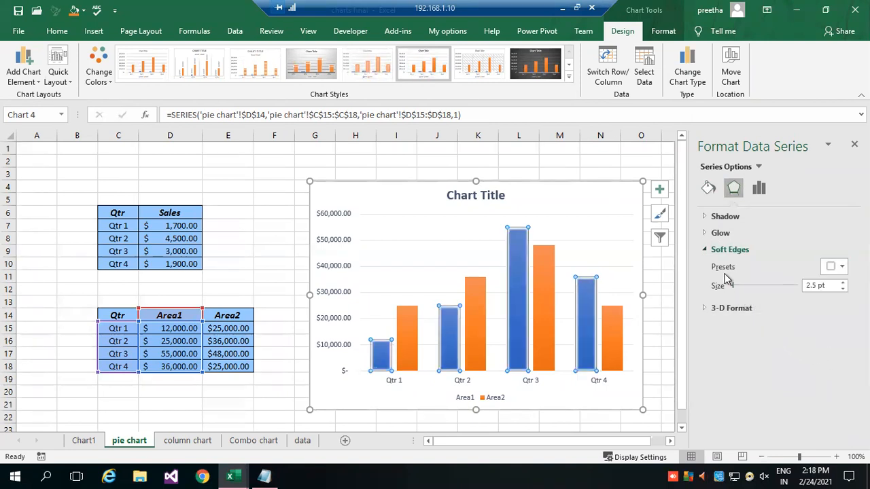
left_click(707, 250)
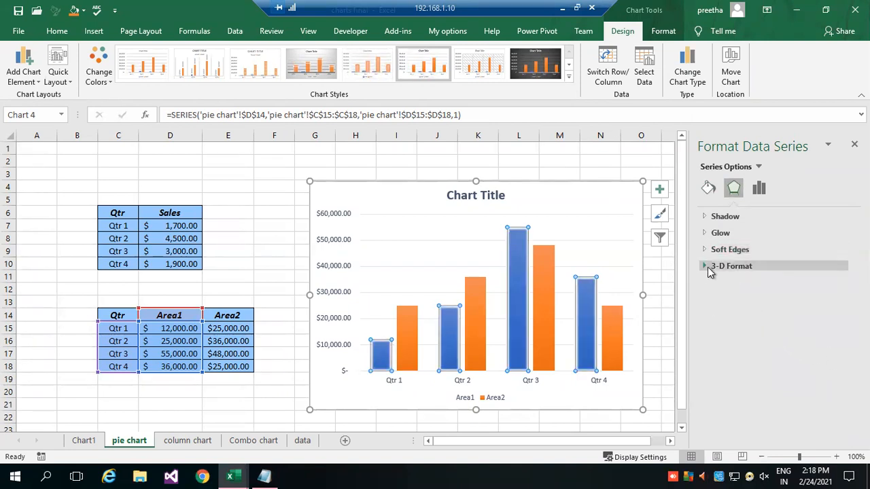
Try the wireframe material in the Area1 columns' 3-D format and restore the Metal material.
left_click(707, 270)
scroll(761, 344, "down", 2)
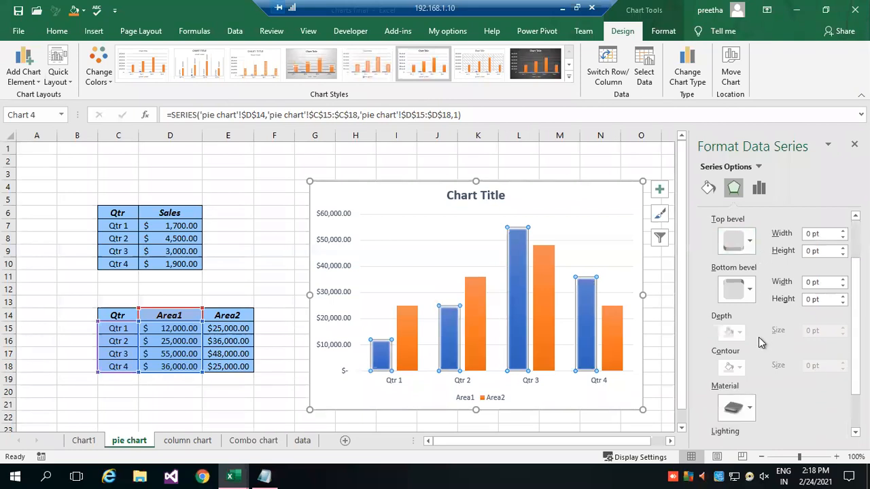
left_click(744, 408)
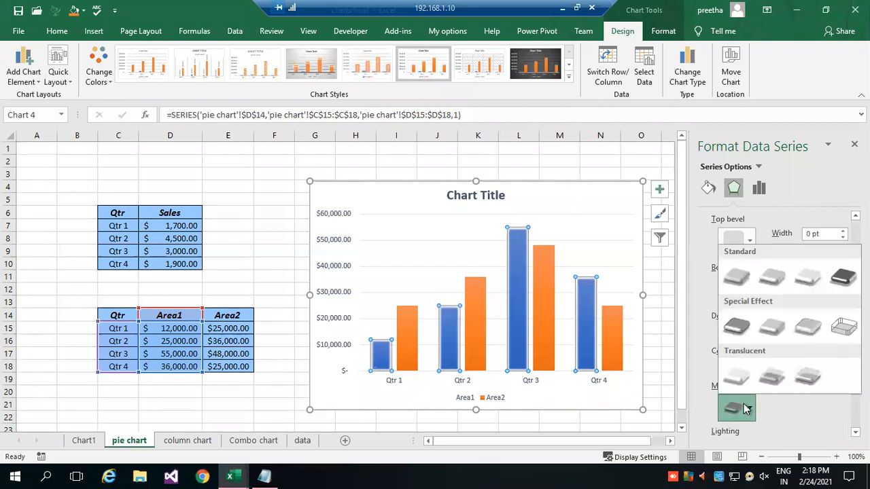
left_click(843, 327)
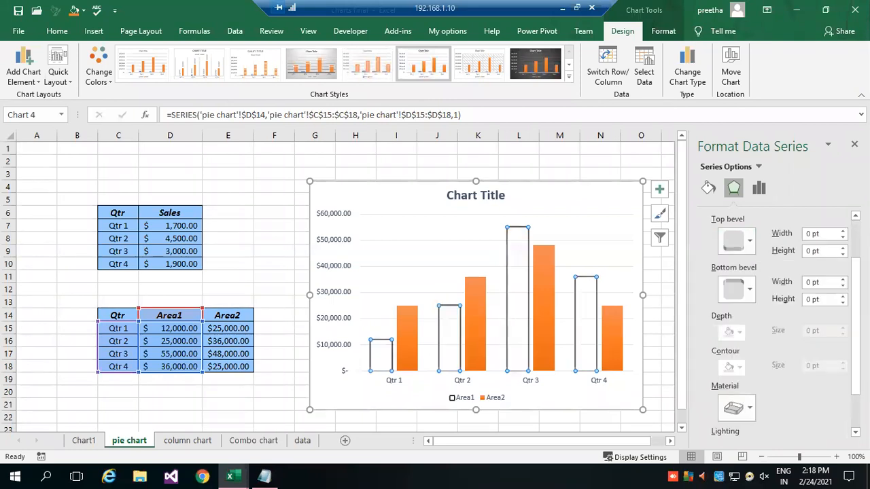
left_click(738, 408)
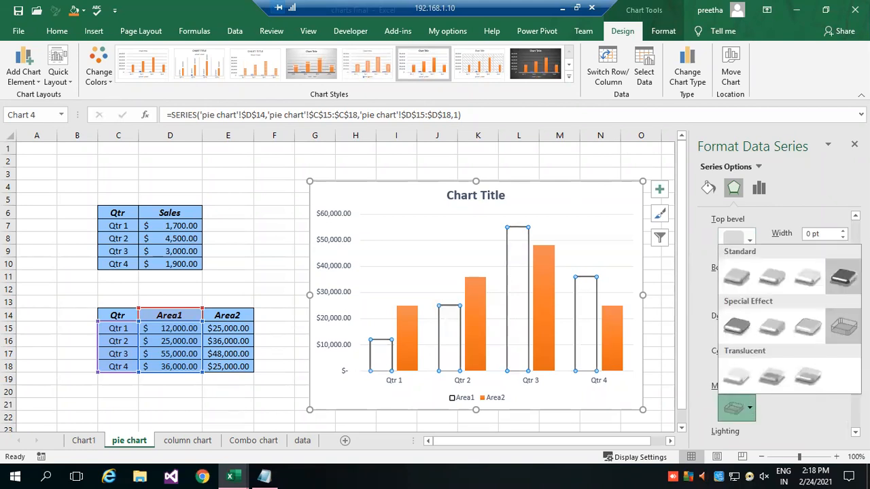
left_click(843, 277)
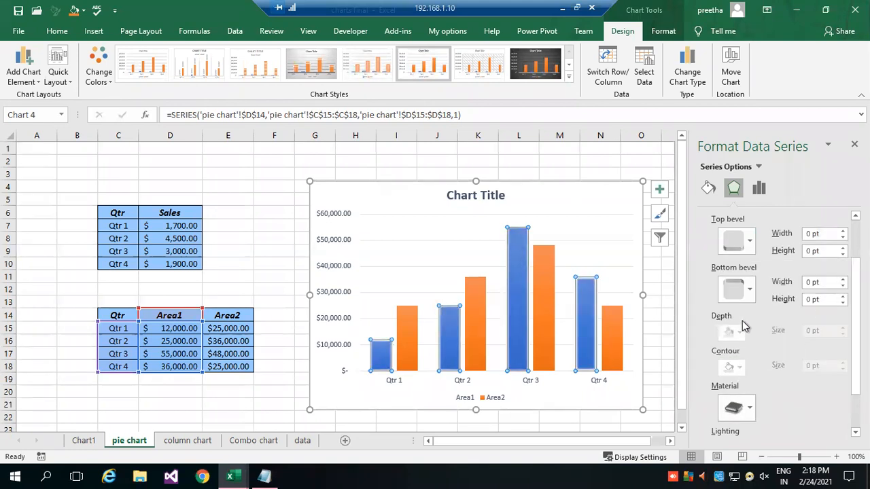
Give the Area1 columns the top bevel preset that is 9 pt wide and 6 pt high.
scroll(742, 291, "up", 2)
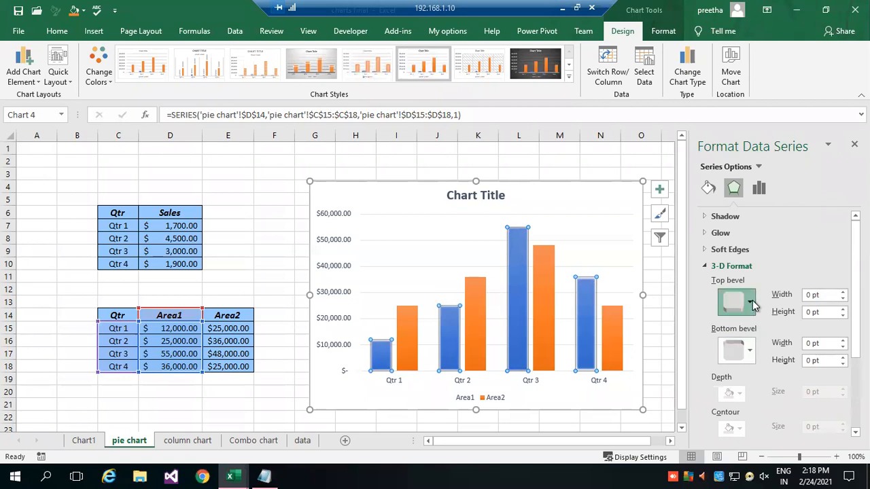
left_click(751, 302)
left_click(770, 239)
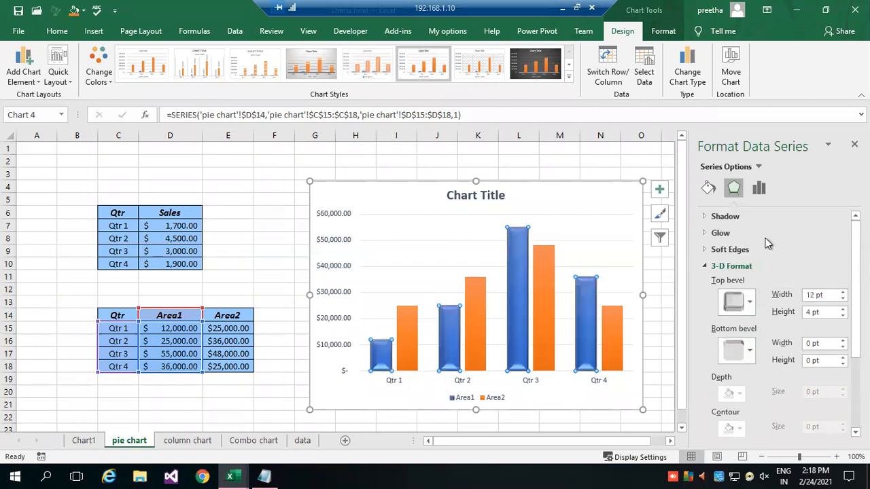
left_click(751, 306)
left_click(844, 271)
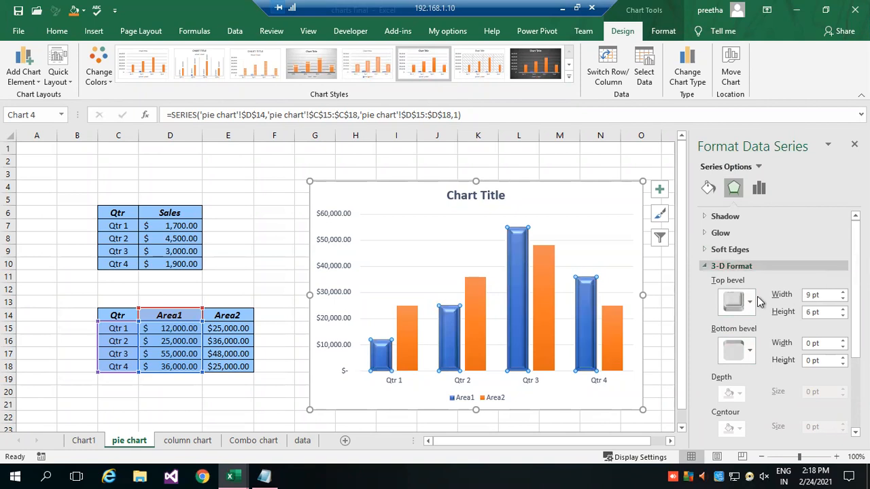
Apply the yellow 18 pt glow preset to the Area1 columns.
left_click(707, 234)
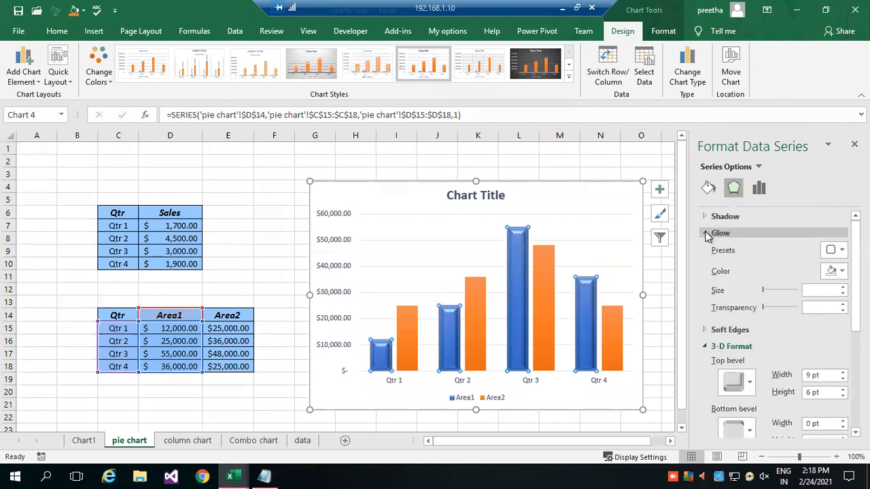
left_click(835, 250)
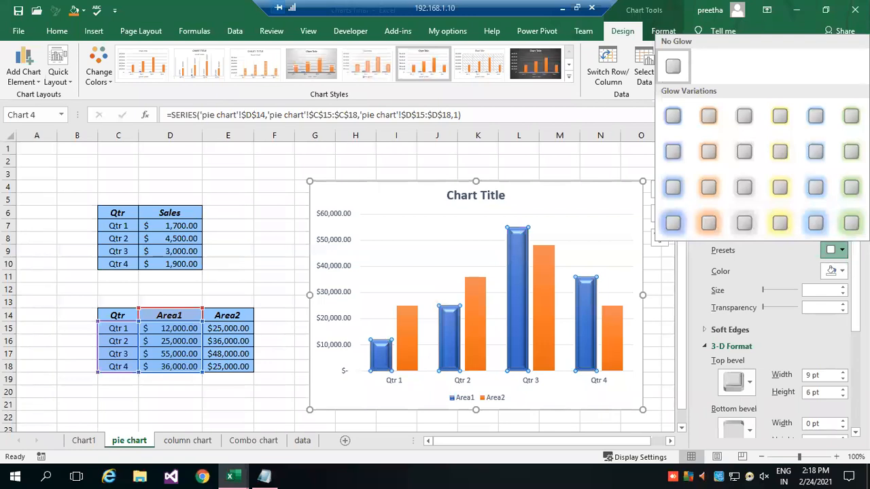
left_click(780, 224)
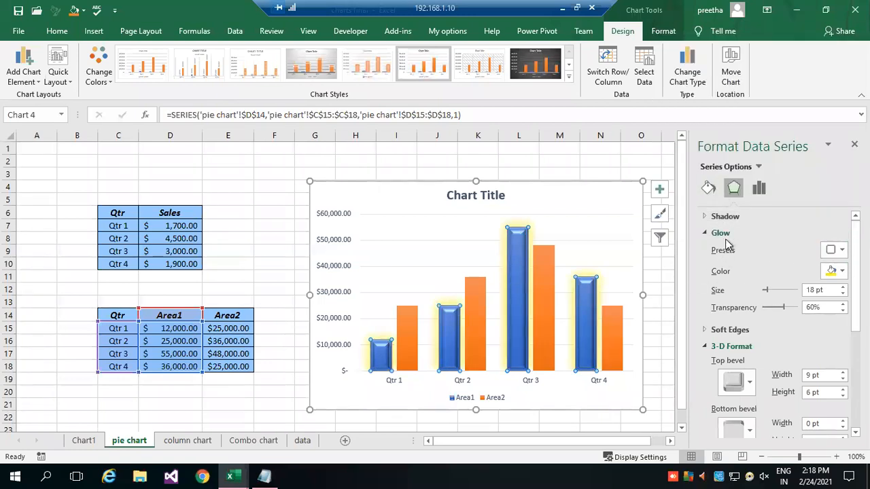
Add an outer shadow preset to the Area1 columns with a 180° angle, 3 pt distance and 4 pt blur, and deselect the chart.
left_click(707, 233)
left_click(714, 216)
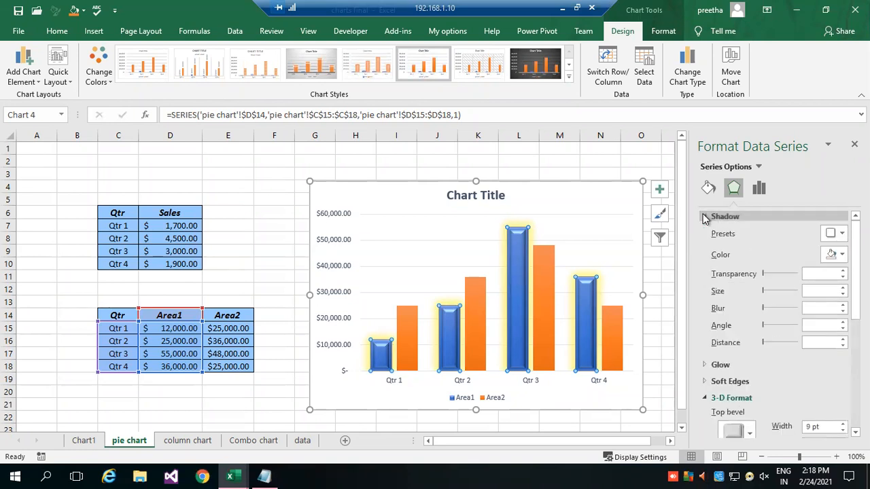
left_click(841, 235)
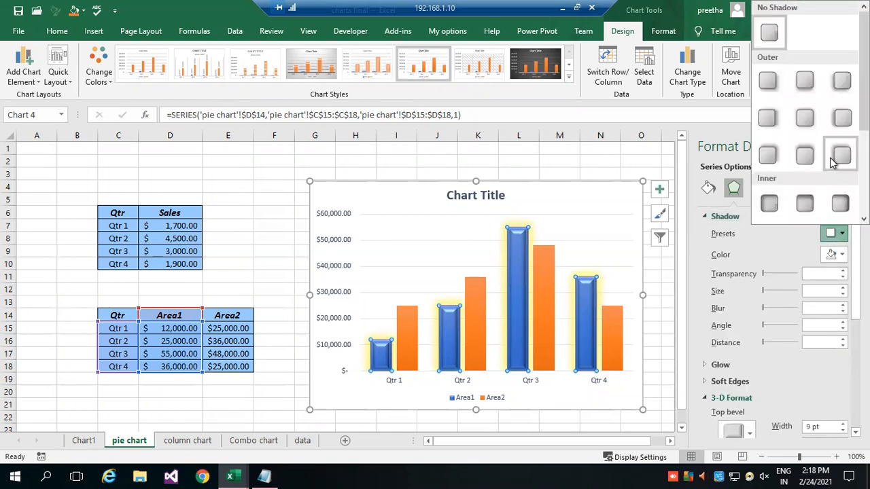
left_click(840, 117)
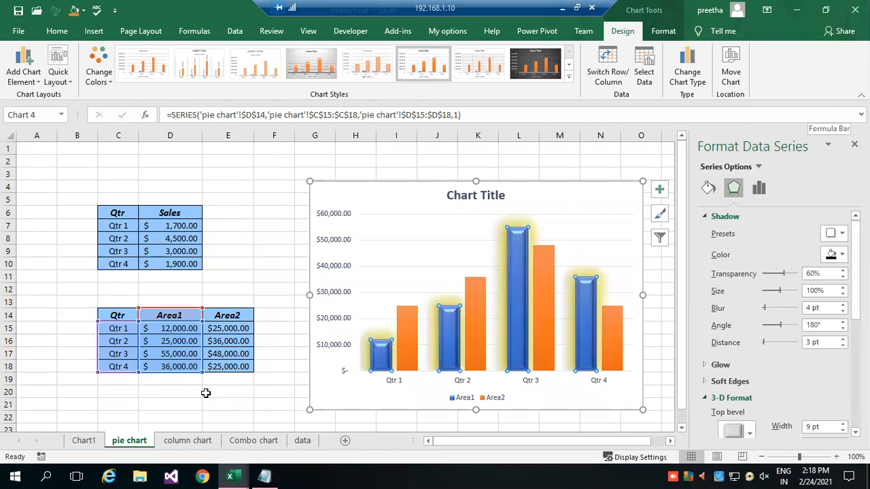
left_click(53, 355)
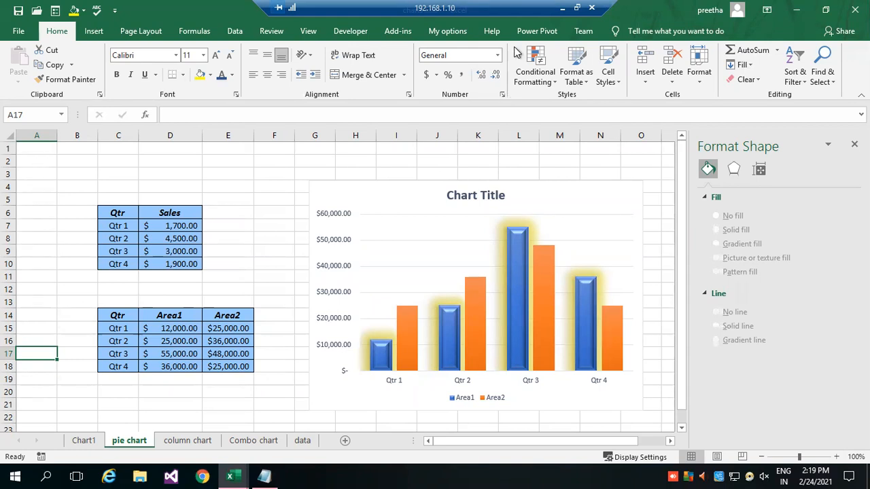
Insert the recommended Line chart from the quarterly Area1 and Area2 table in C14:E18.
left_click(241, 160)
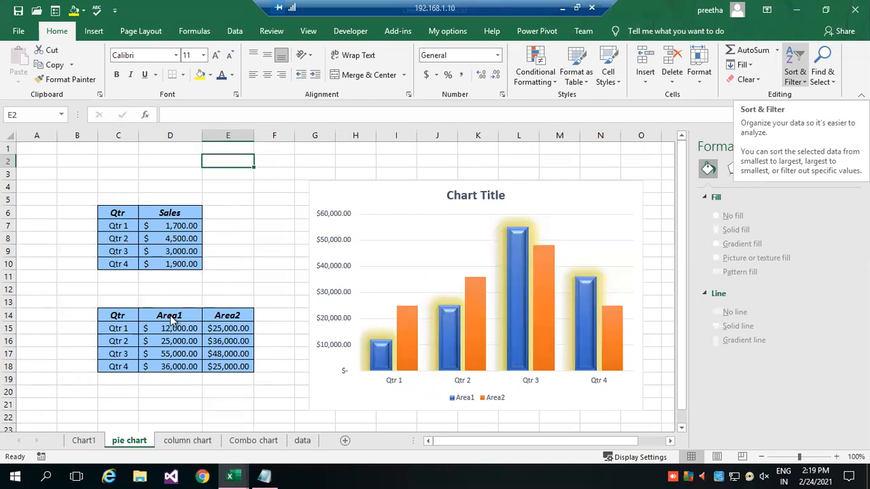
left_click_drag(109, 315, 225, 366)
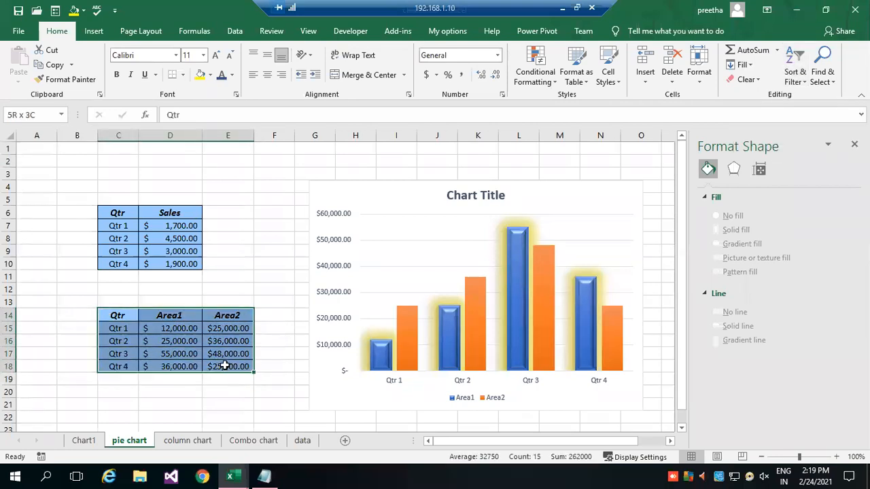
left_click(93, 31)
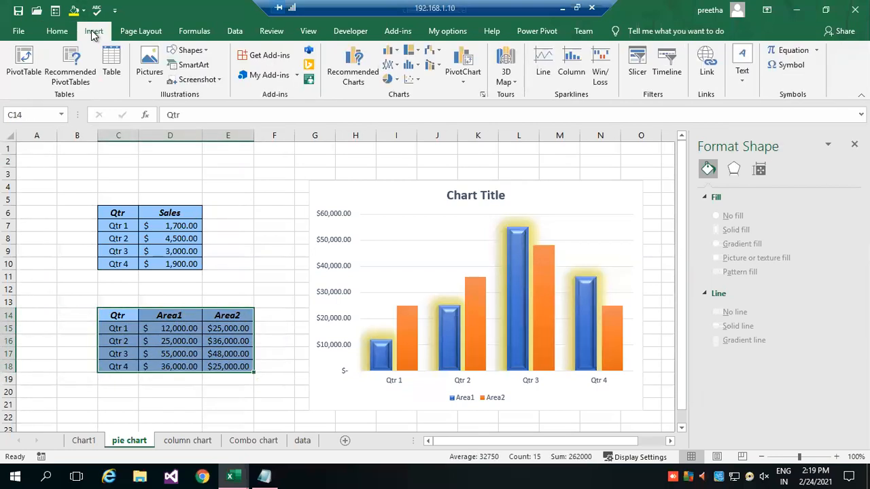
left_click(482, 98)
left_click(310, 178)
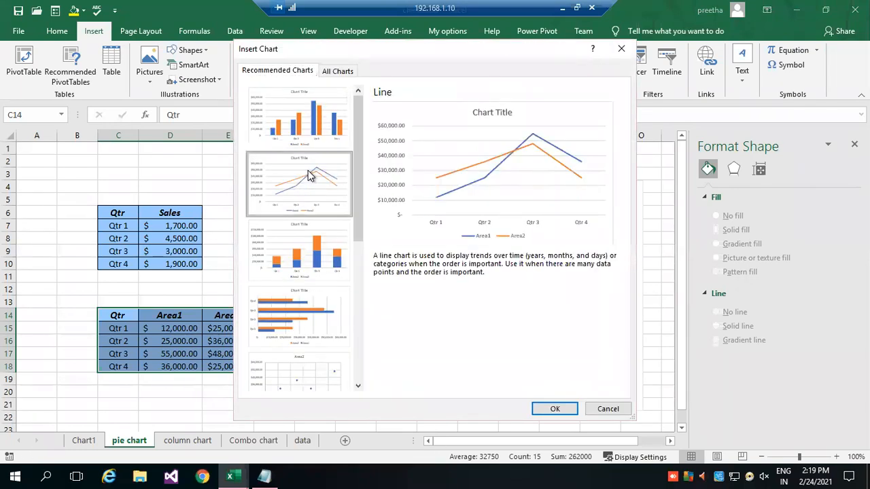
left_click(555, 409)
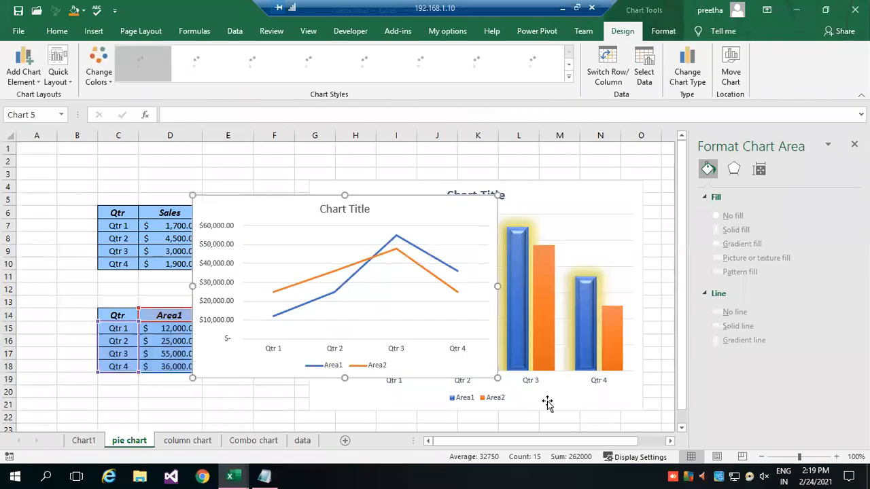
Move the line chart below the column chart, enlarge it to span about D30:L46, and apply the dark-background chart style.
left_click_drag(258, 206, 279, 344)
scroll(600, 306, "down", 5)
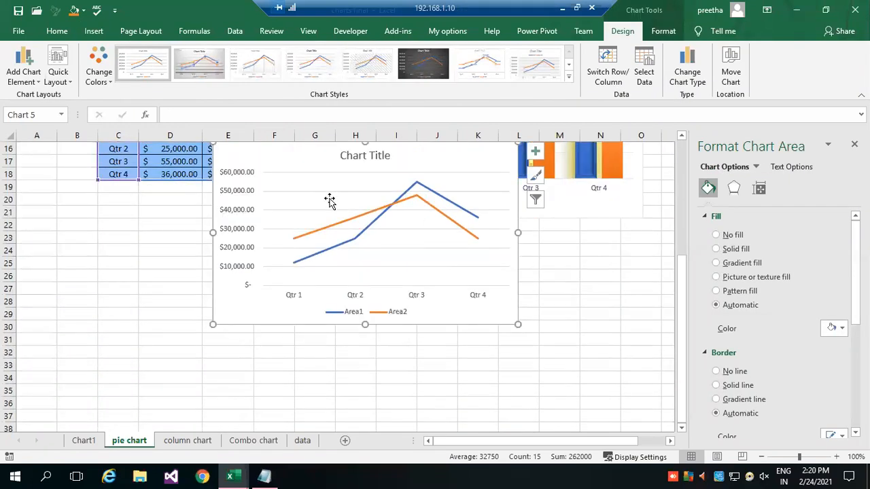
left_click_drag(292, 161, 313, 278)
scroll(629, 311, "down", 3)
left_click_drag(276, 162, 219, 220)
left_click_drag(481, 386, 553, 423)
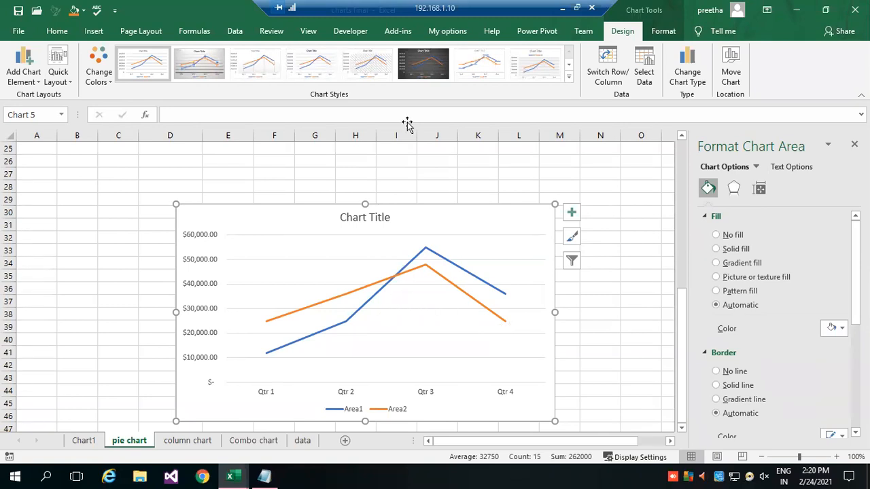
left_click(420, 70)
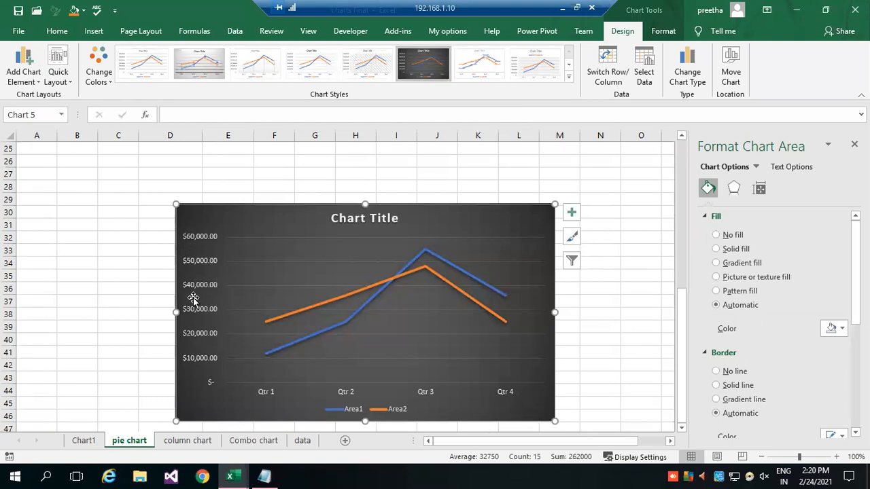
Compare the line chart's vertical axis scale with the Area1 and Area2 values in D15:E18.
left_click(198, 237)
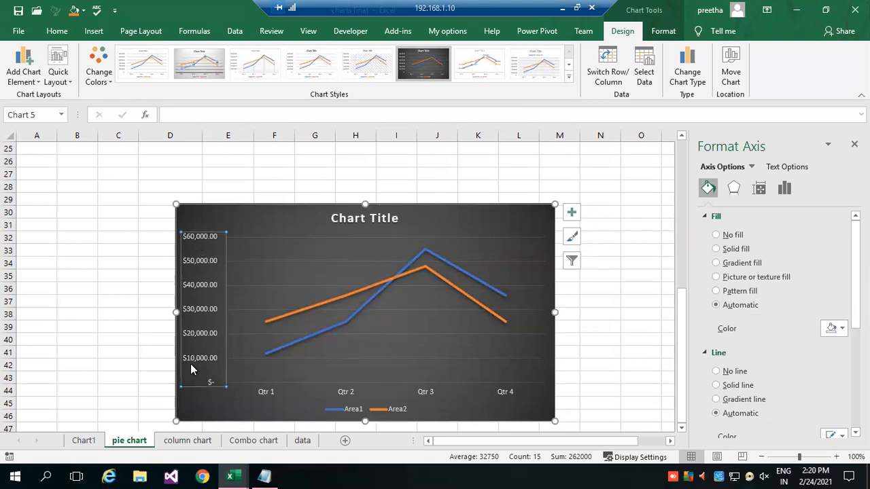
scroll(130, 236, "up", 6)
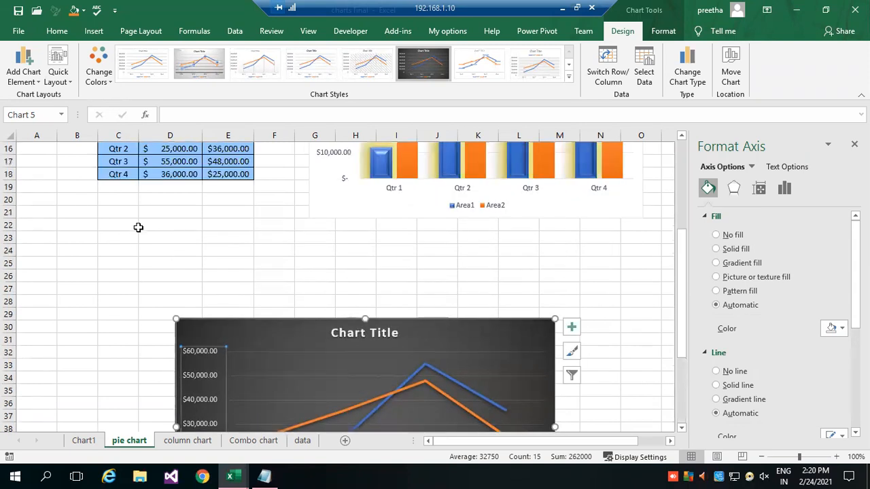
scroll(204, 262, "up", 1)
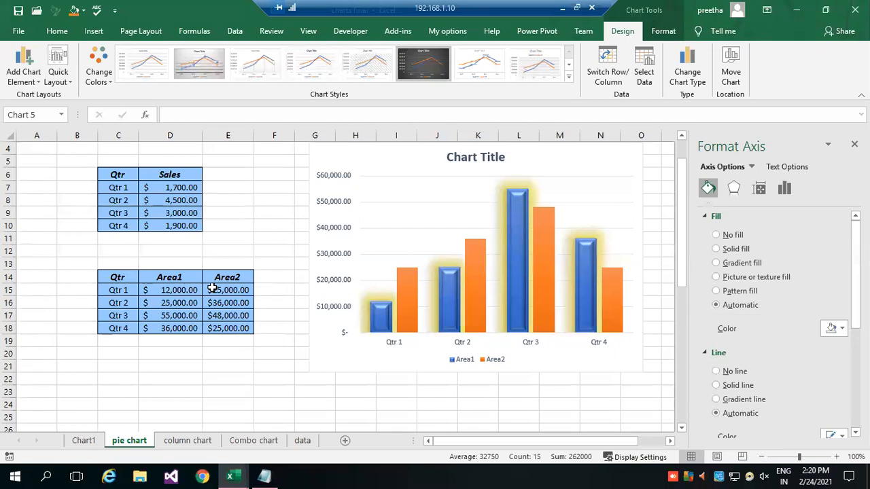
left_click_drag(168, 289, 235, 329)
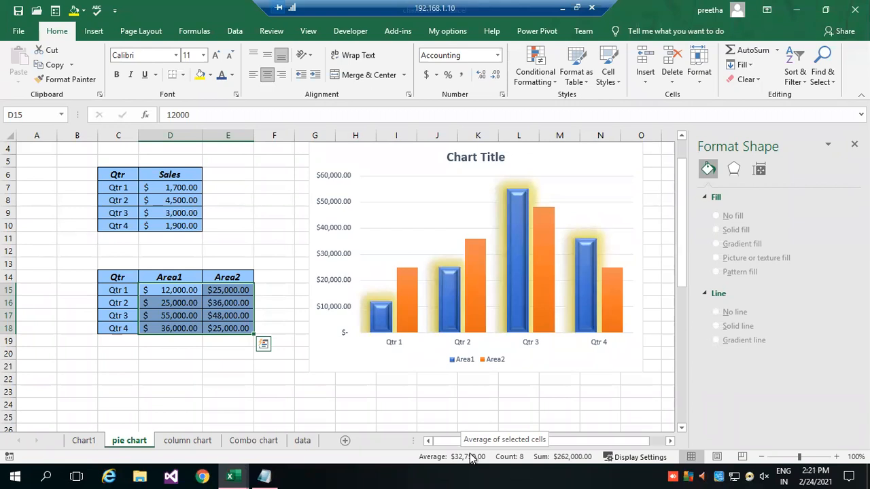
scroll(270, 345, "down", 7)
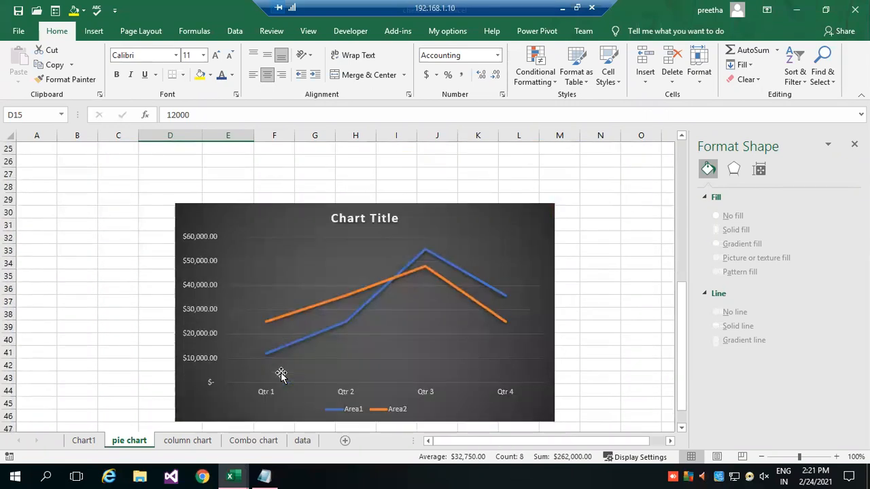
scroll(281, 374, "down", 2)
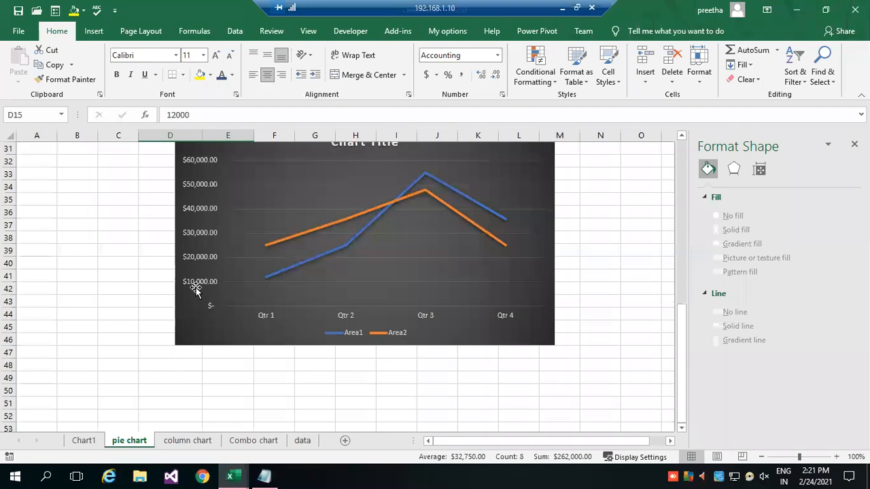
scroll(205, 282, "up", 1)
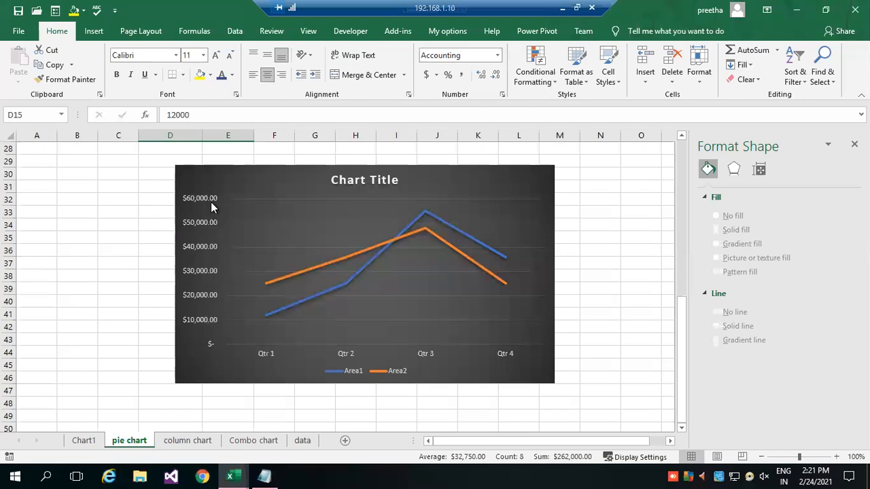
scroll(263, 268, "up", 1)
Select the line chart's vertical value axis and open its formatting options.
left_click(206, 252)
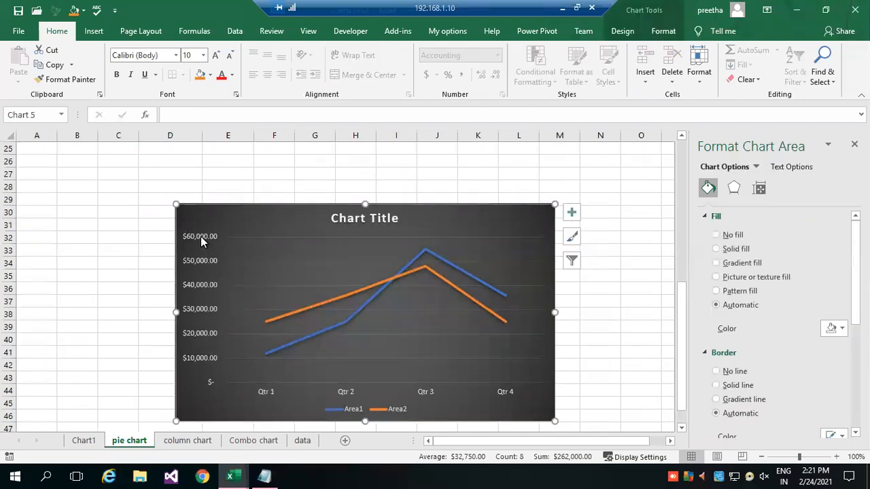
left_click(206, 252)
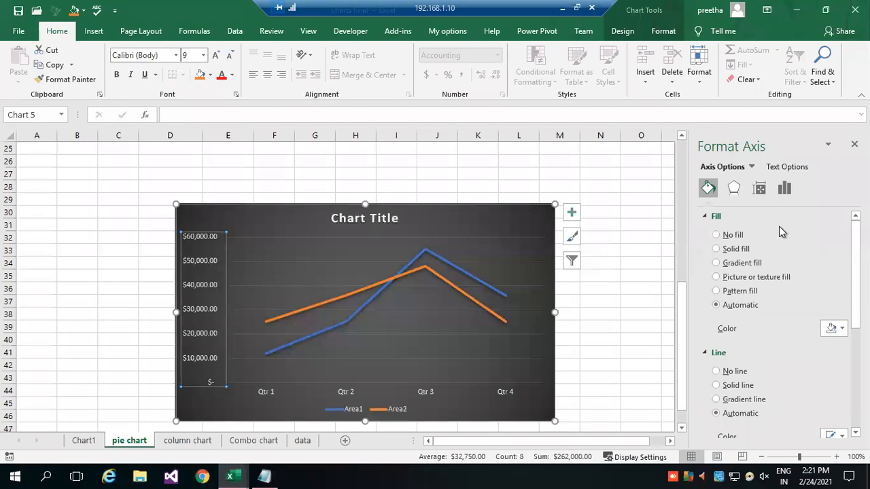
scroll(776, 260, "down", 5)
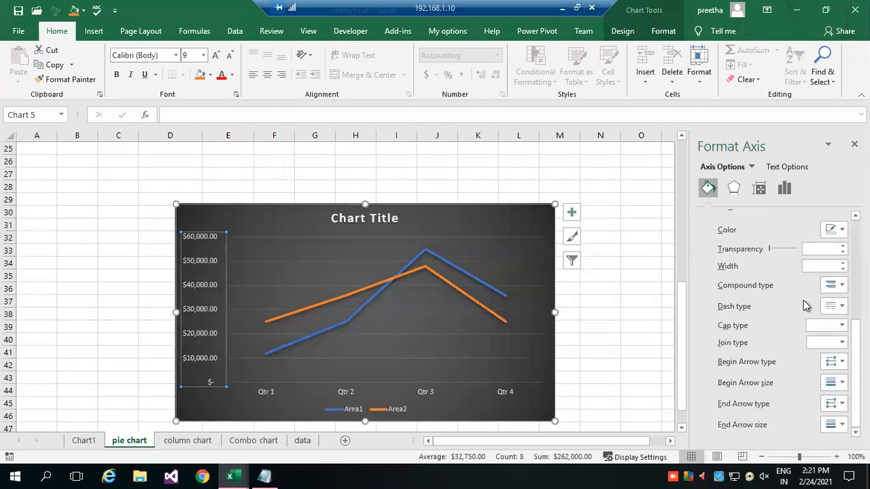
scroll(805, 305, "up", 3)
left_click(752, 167)
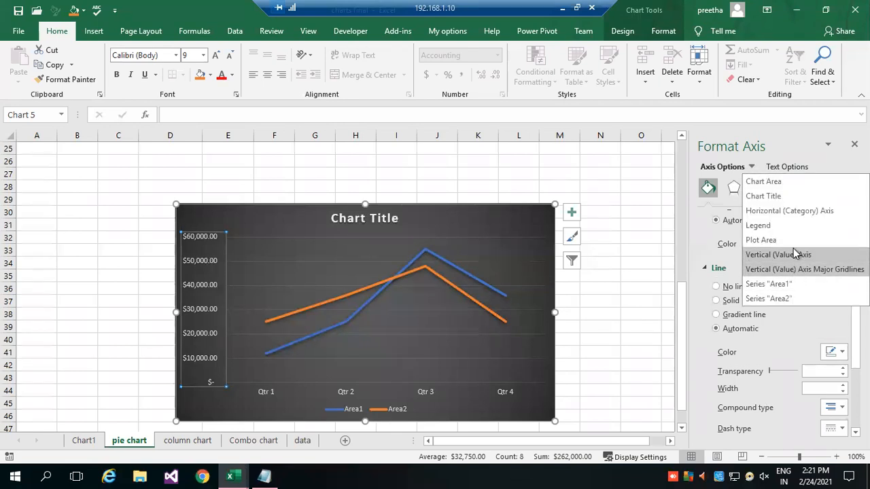
left_click(808, 211)
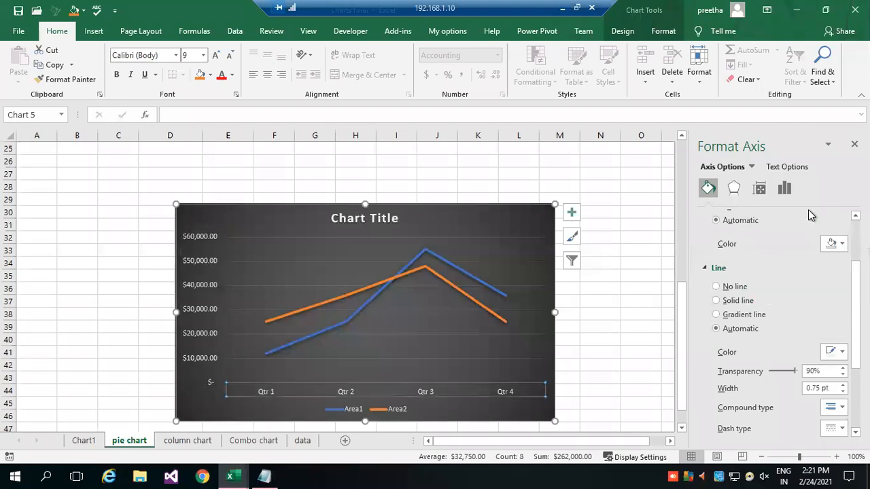
left_click(752, 168)
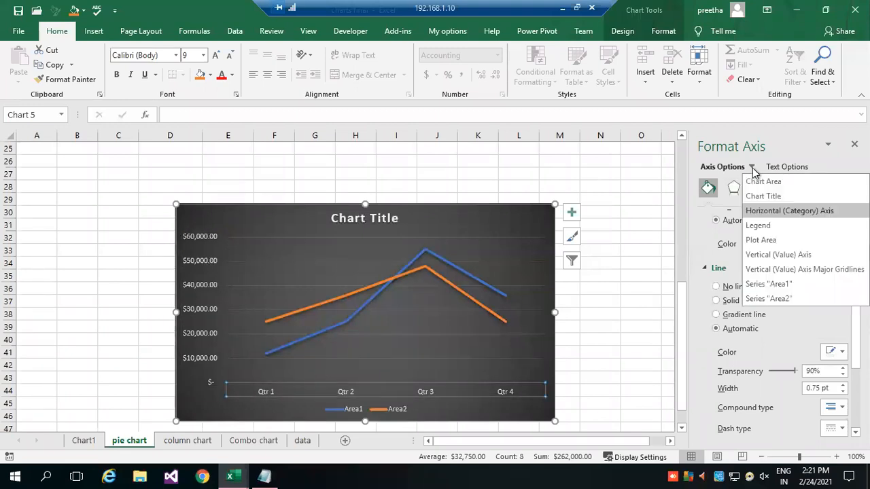
left_click(783, 255)
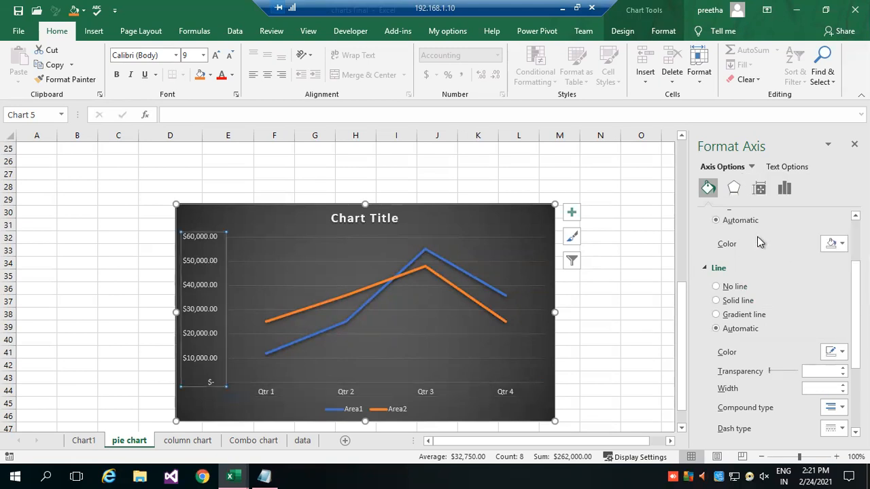
Collapse the vertical axis's fill and line settings and show its bounds and units settings.
scroll(749, 234, "up", 2)
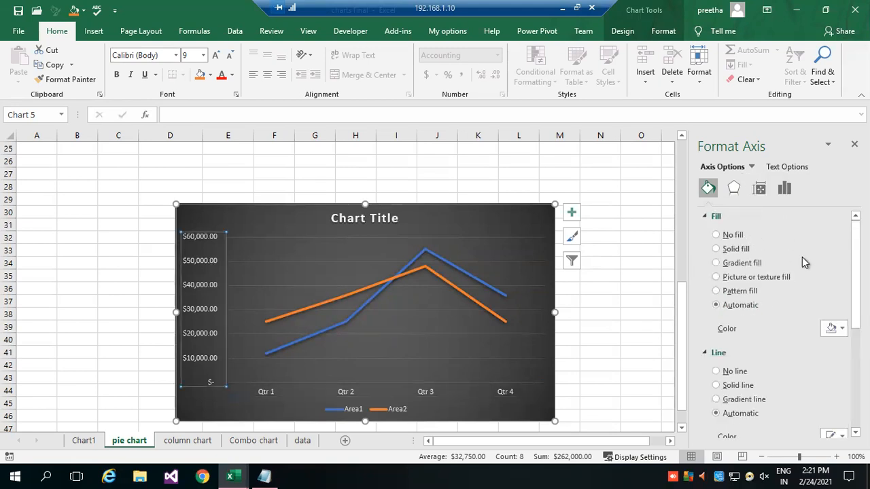
left_click(707, 217)
left_click(705, 233)
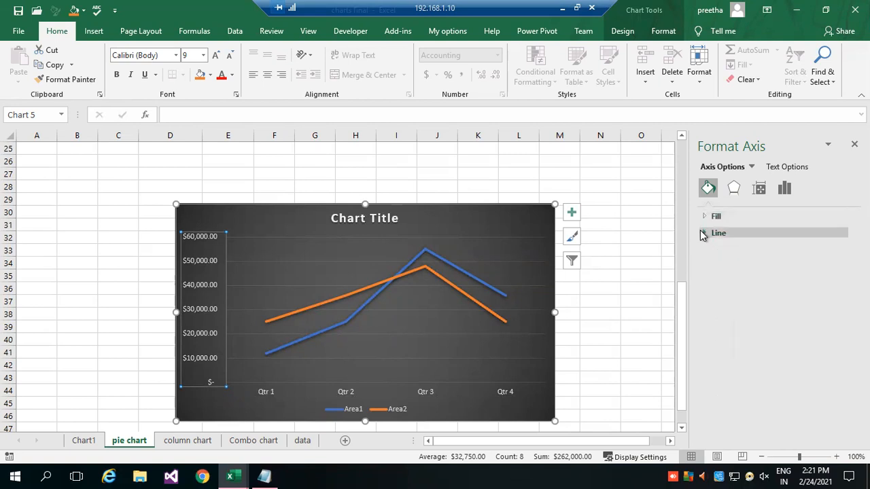
left_click(760, 190)
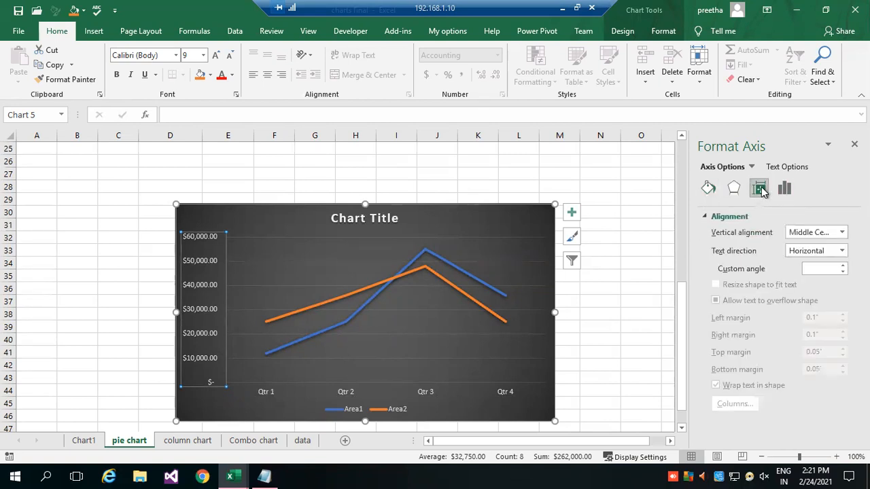
left_click(787, 189)
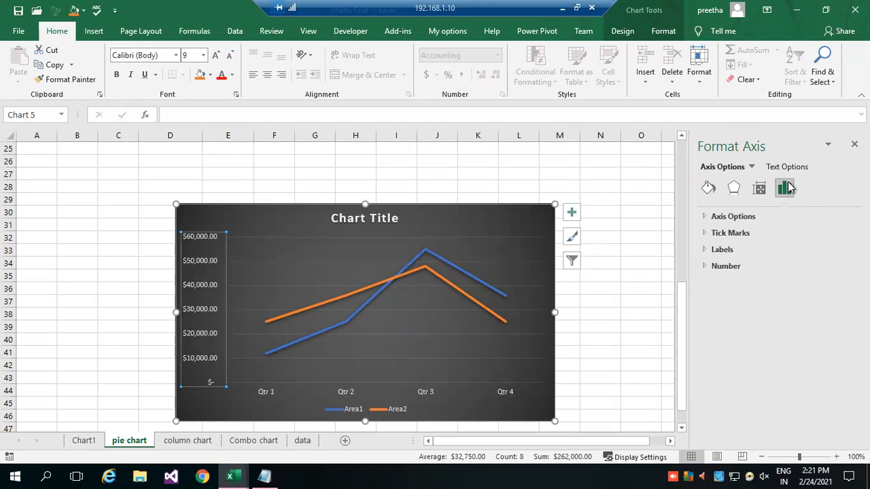
left_click(707, 267)
left_click(707, 266)
left_click(704, 216)
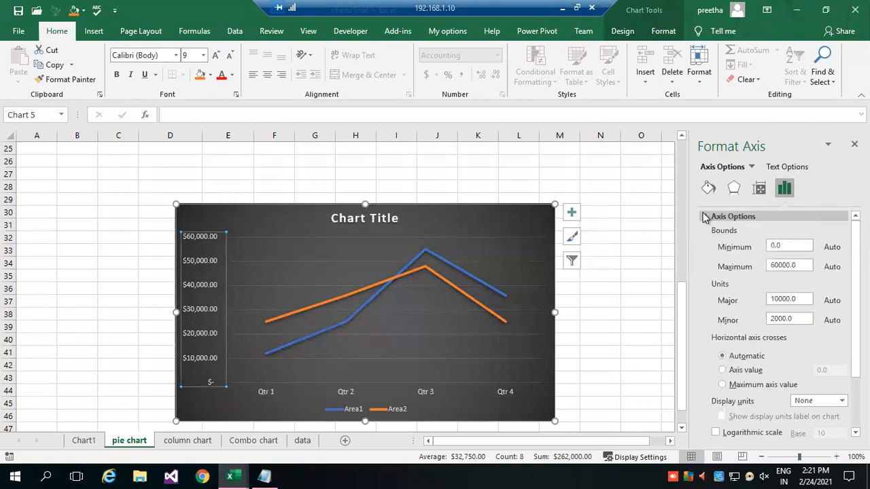
Try a maximum bound of 50000 on the line chart's vertical axis.
left_click(791, 246)
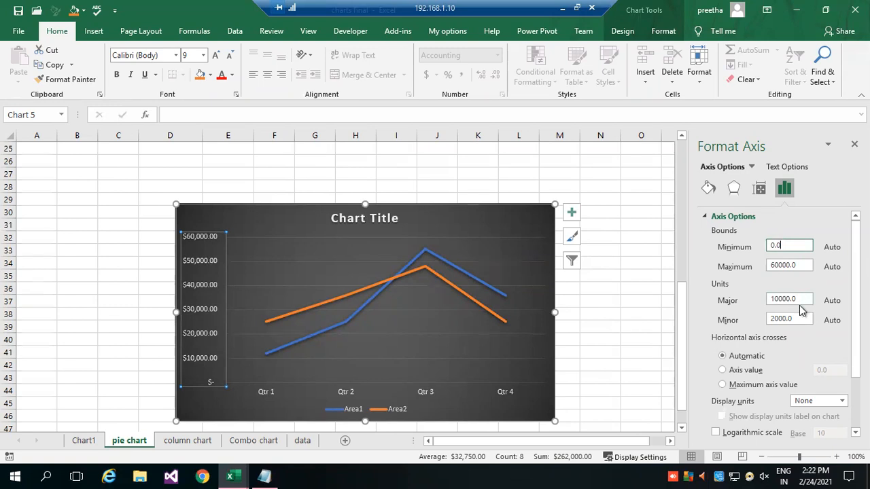
left_click(794, 319)
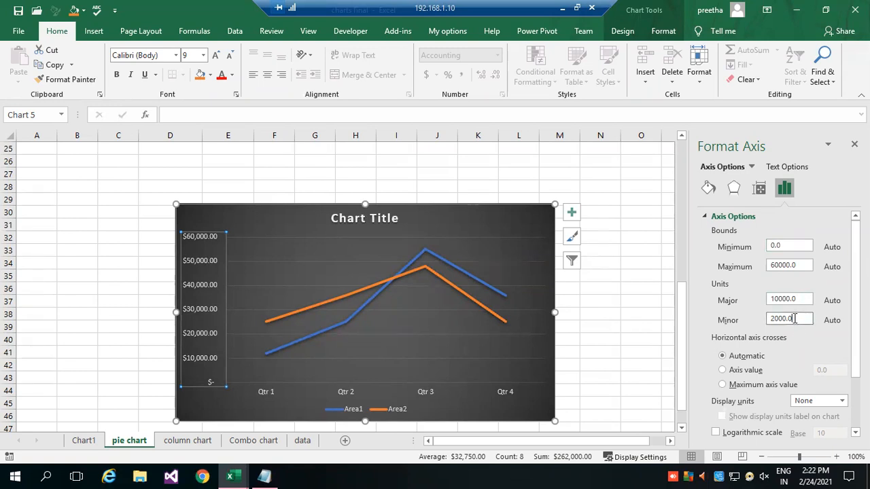
left_click(786, 264)
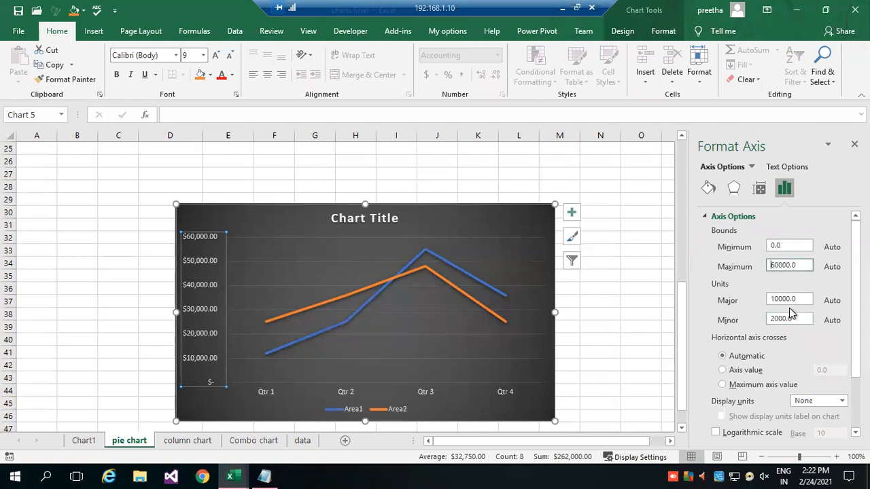
type("5")
key("Return")
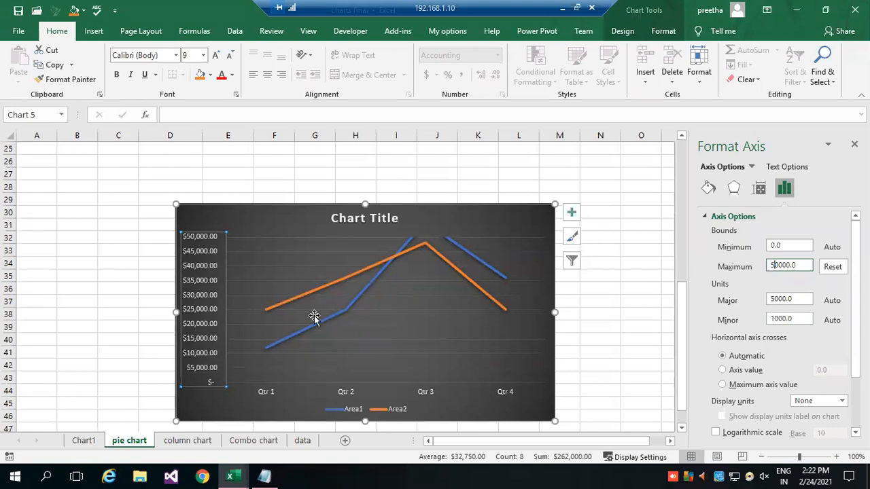
Return the vertical axis's maximum bound to 60000.
key("Delete")
key("BackSpace")
key("Return")
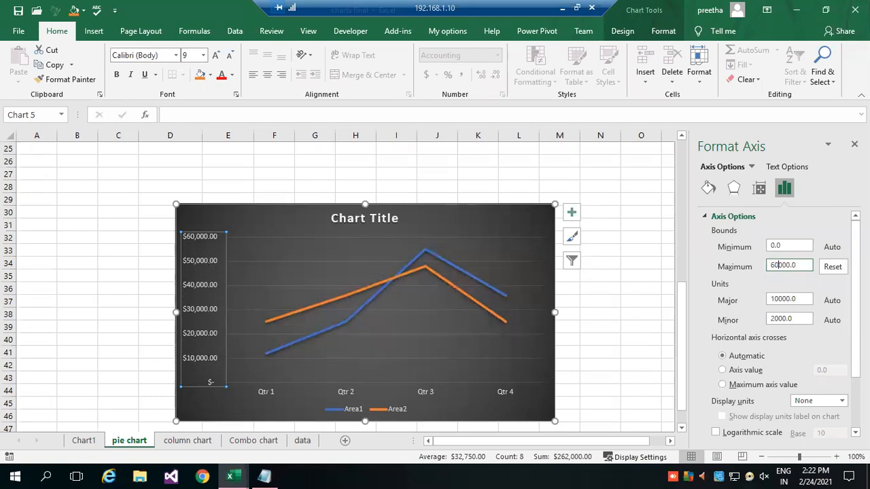
Set the vertical axis's major unit to 5000.
left_click(772, 299)
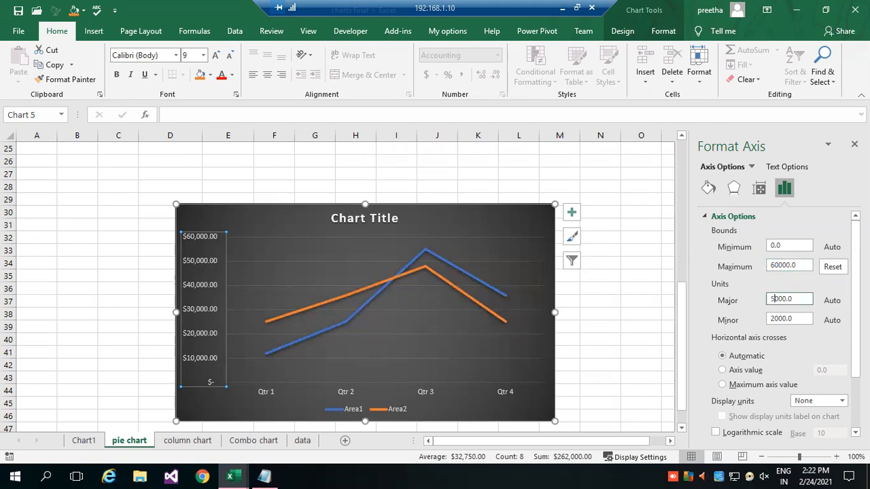
type("5")
key("Return")
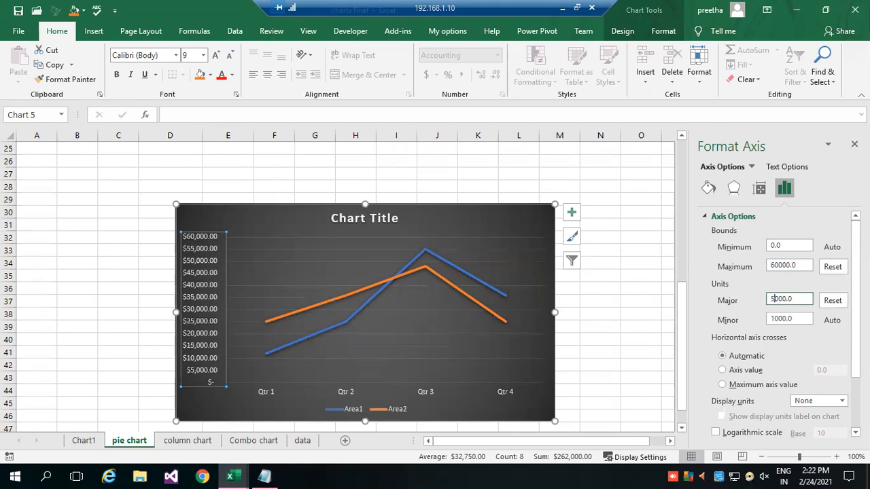
Stretch the line chart's upper edge to about row 27, close the formatting pane and deselect the chart.
left_click_drag(365, 203, 369, 167)
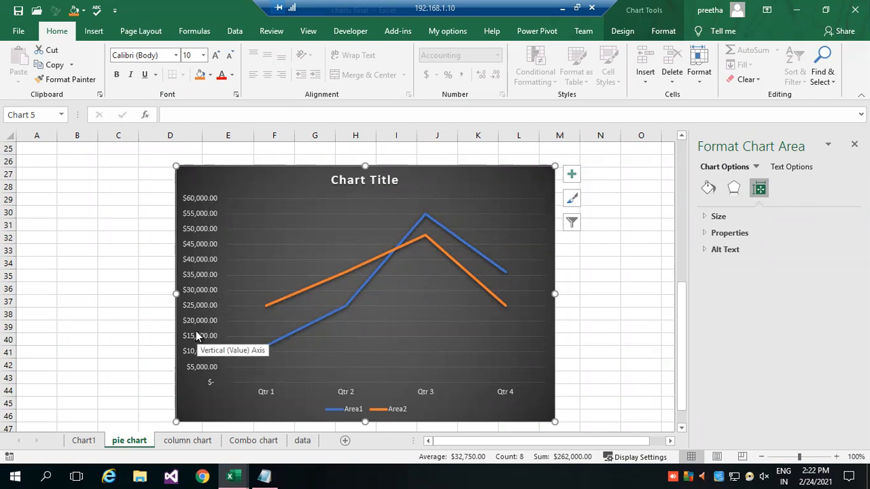
left_click(199, 255)
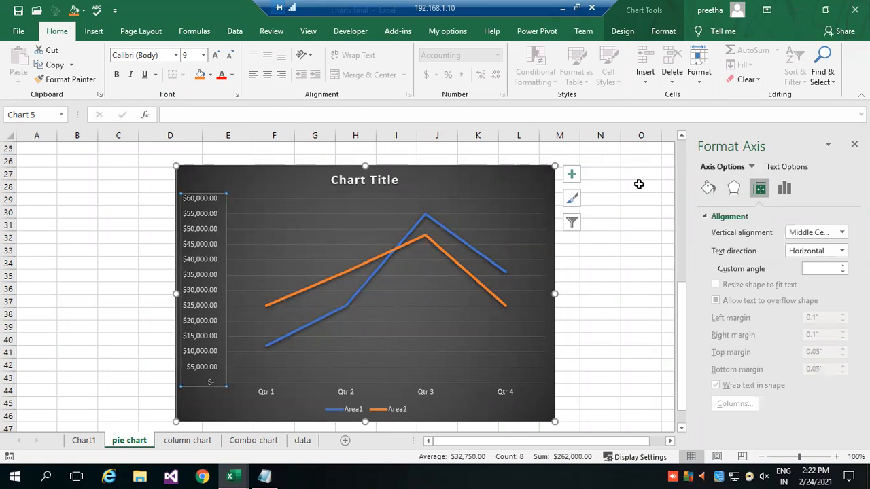
left_click(855, 144)
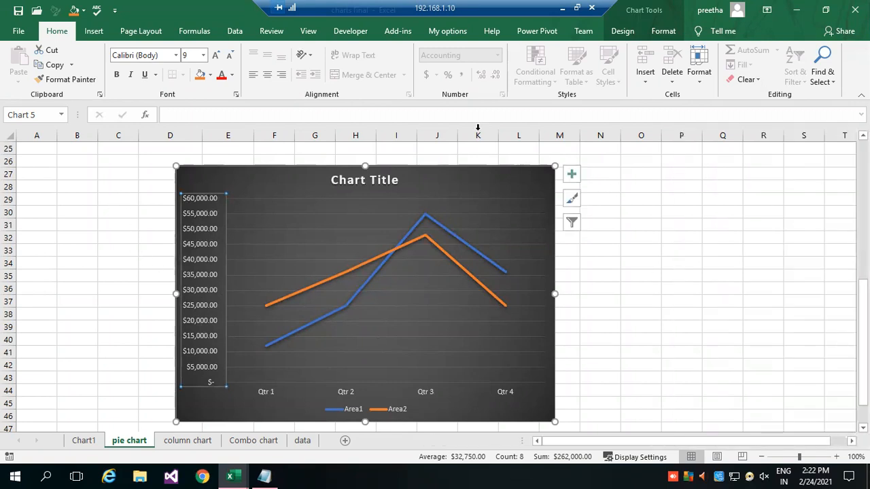
left_click(670, 277)
Give the line chart's legend a solid yellow border and deselect the chart.
double_click(258, 185)
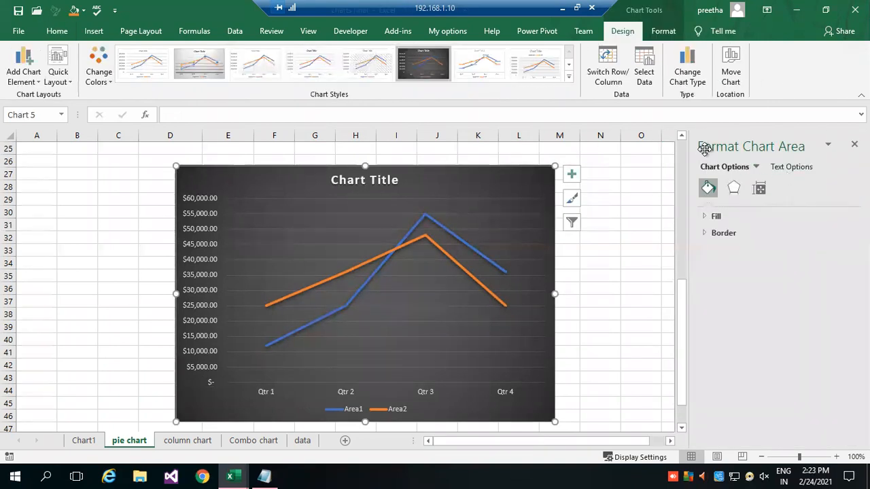
left_click(754, 168)
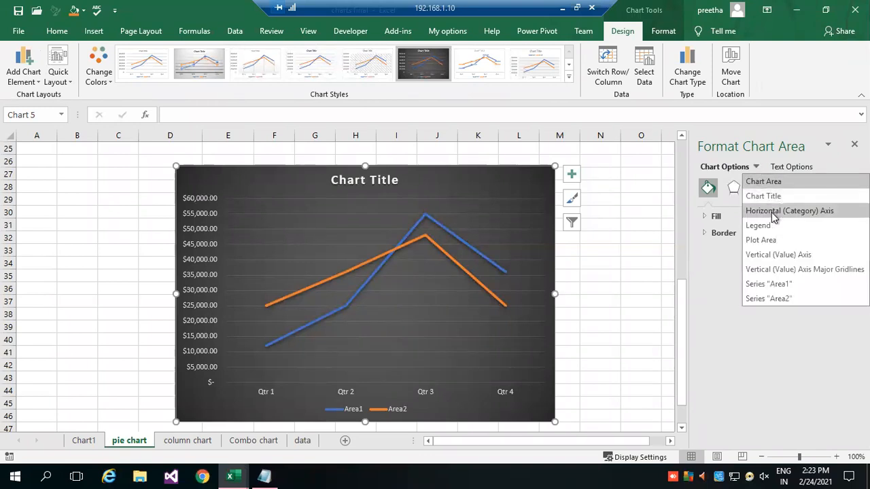
left_click(763, 226)
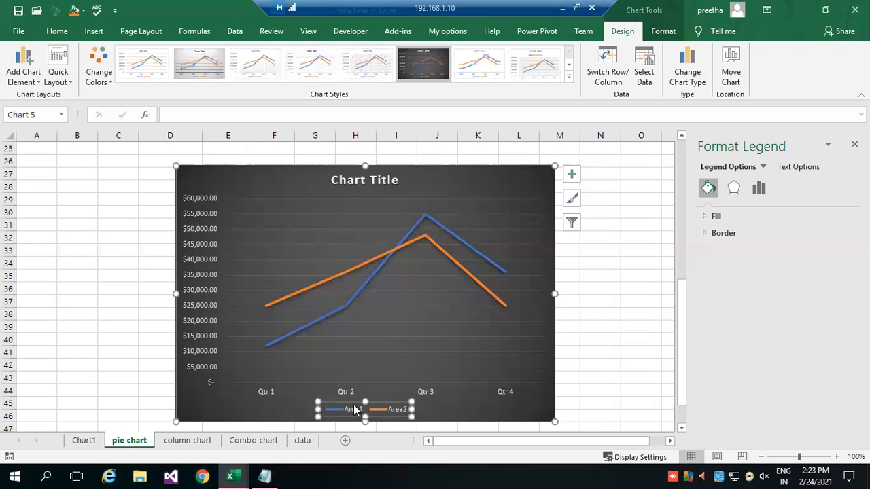
left_click(715, 234)
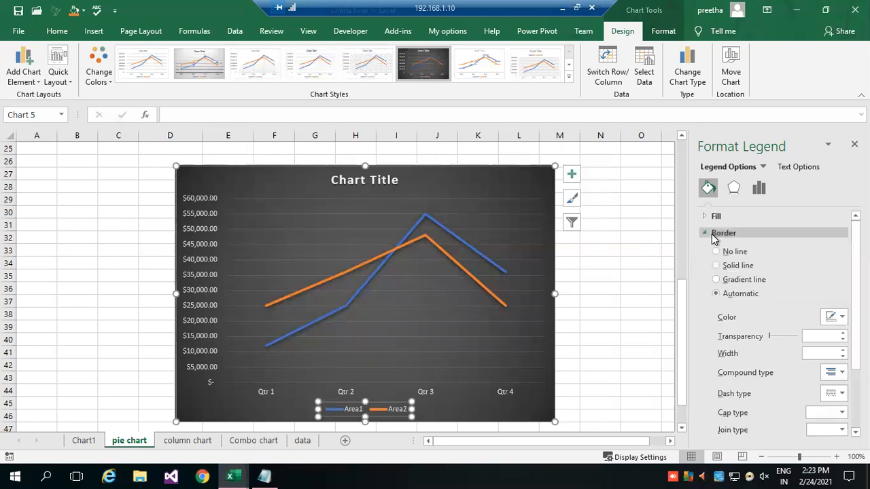
left_click(834, 315)
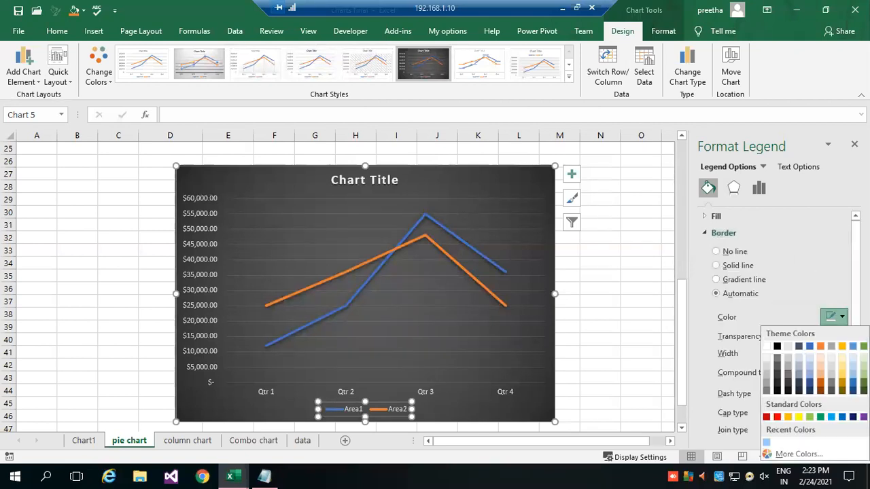
left_click(799, 417)
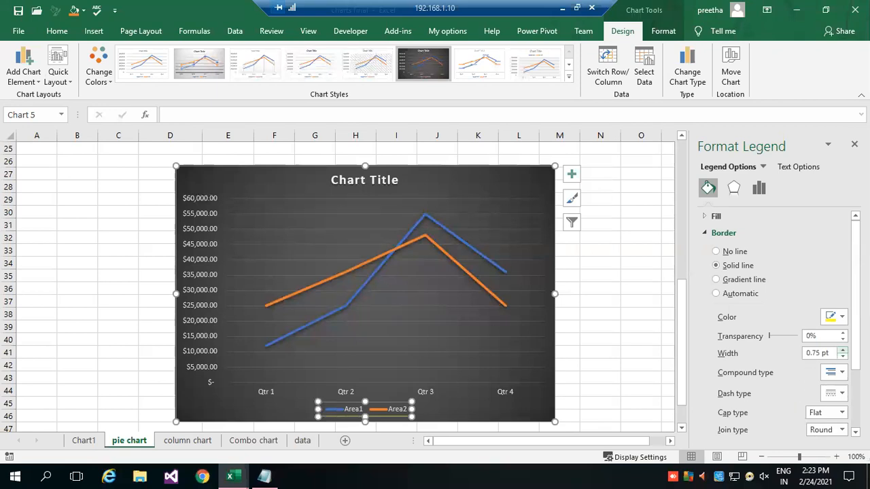
left_click(841, 373)
left_click(842, 399)
left_click(624, 325)
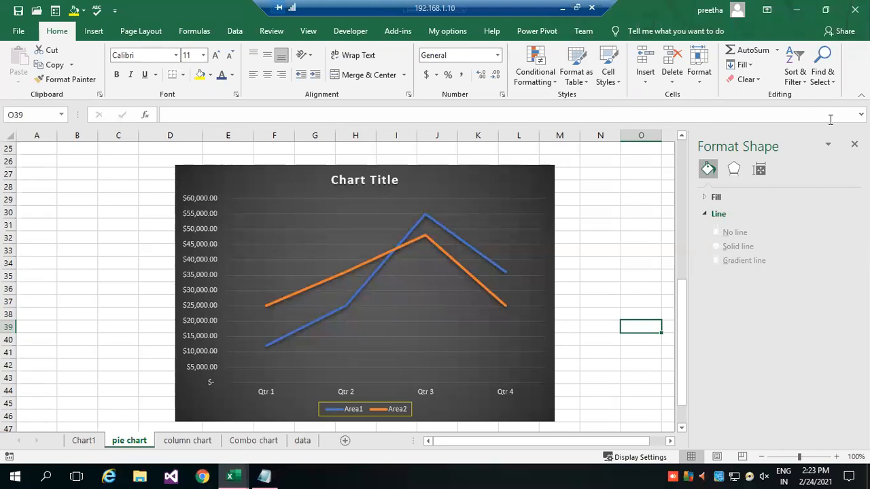
Add a primary horizontal axis title to the line chart.
left_click(829, 145)
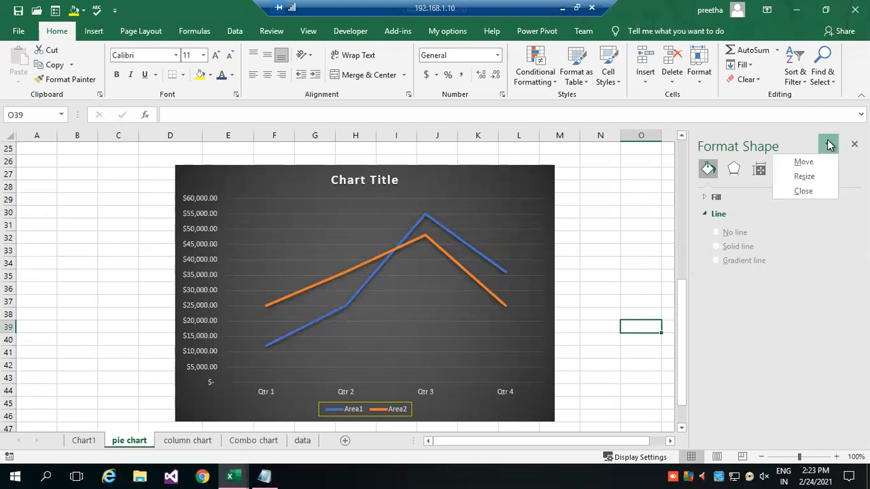
left_click(728, 148)
left_click(476, 176)
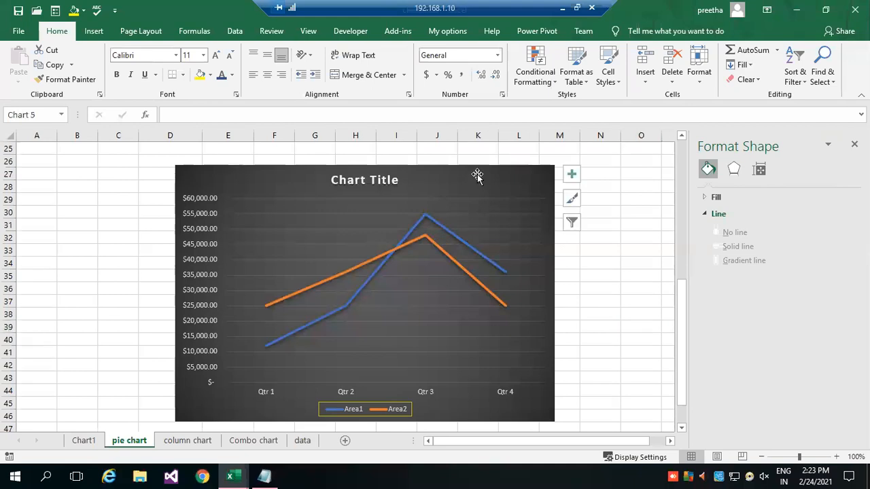
left_click(756, 167)
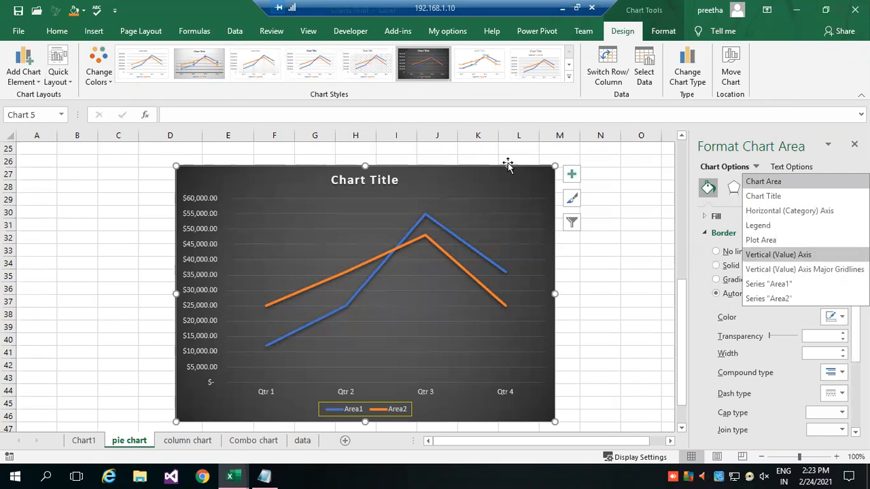
left_click(33, 80)
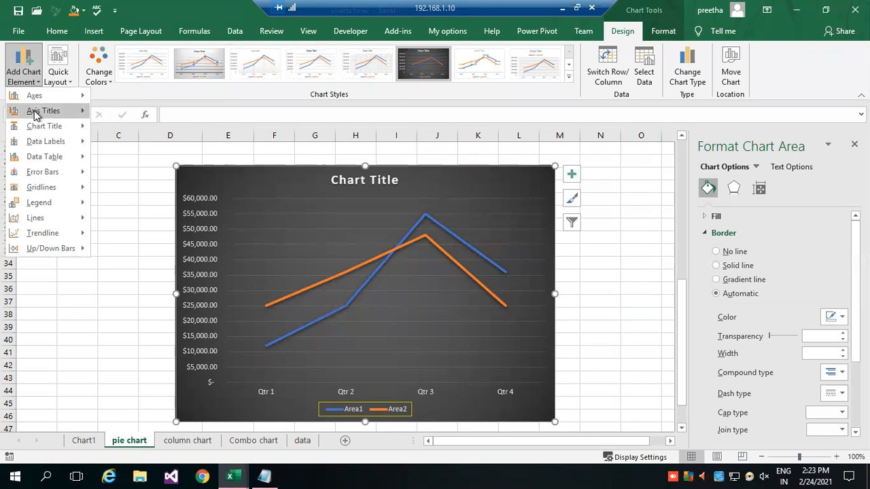
mouse_move(35, 113)
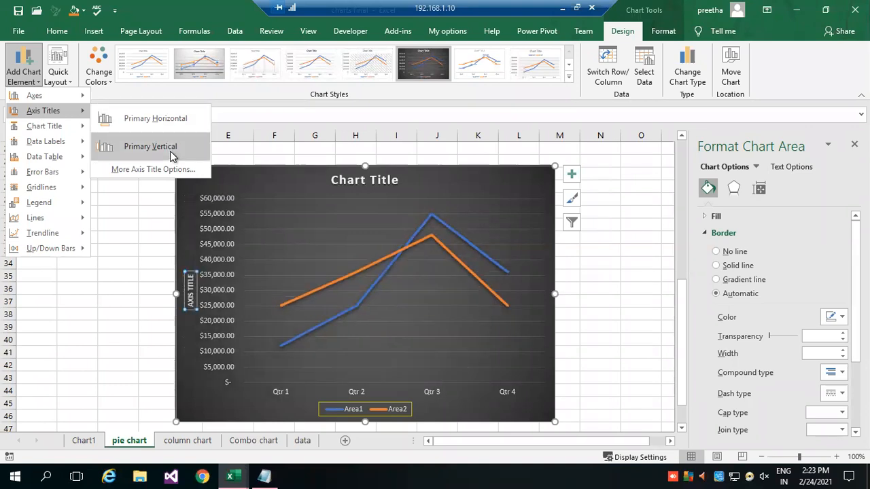
left_click(173, 123)
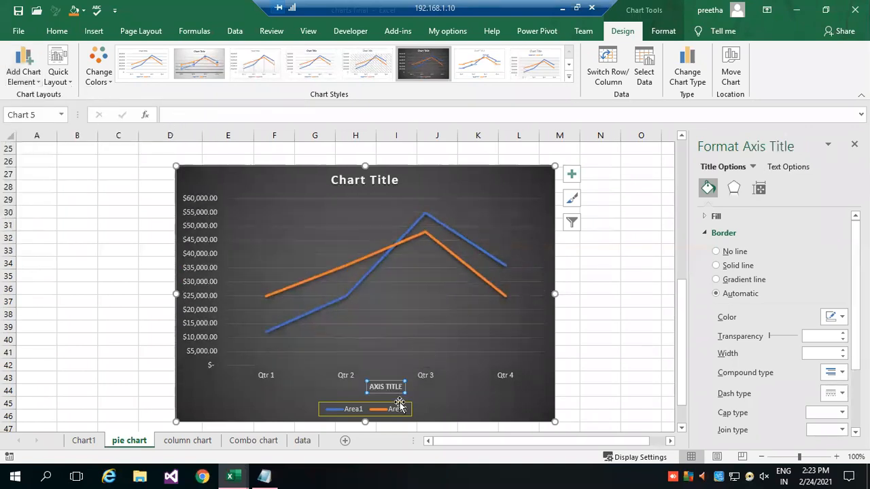
Change the line chart's horizontal axis title to QUATERS and deselect the chart.
left_click_drag(403, 386, 367, 387)
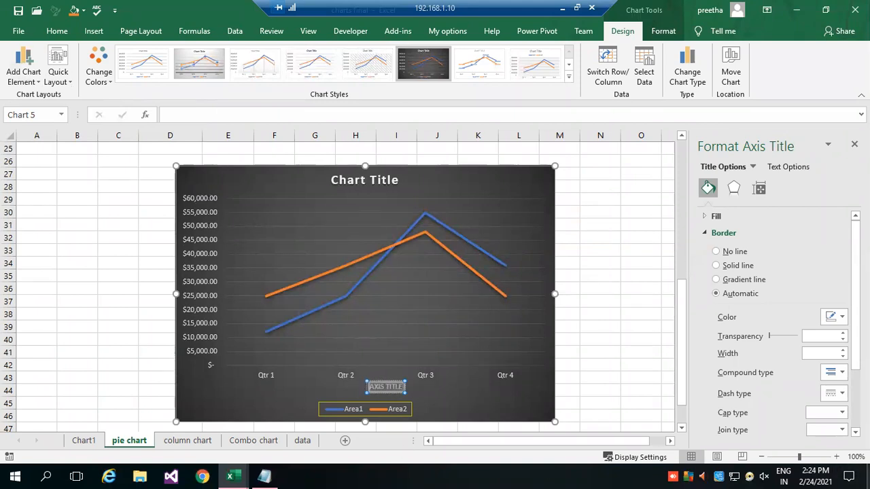
type("QUATERS")
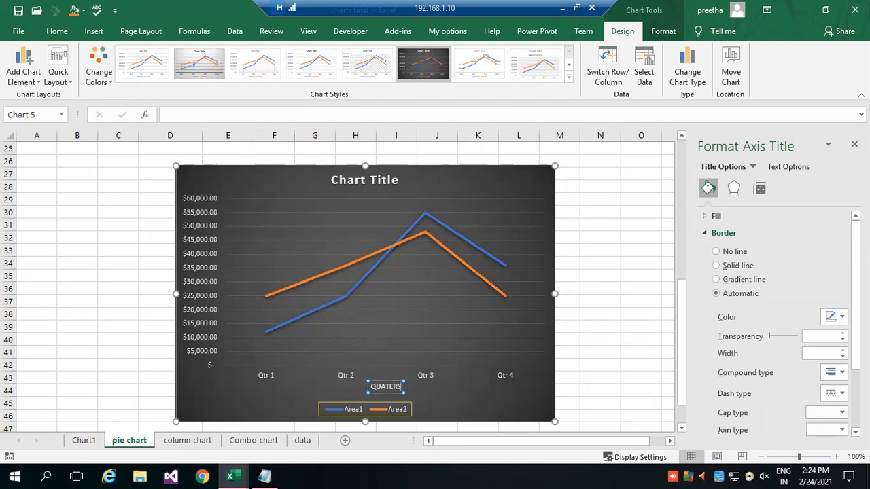
key("Return")
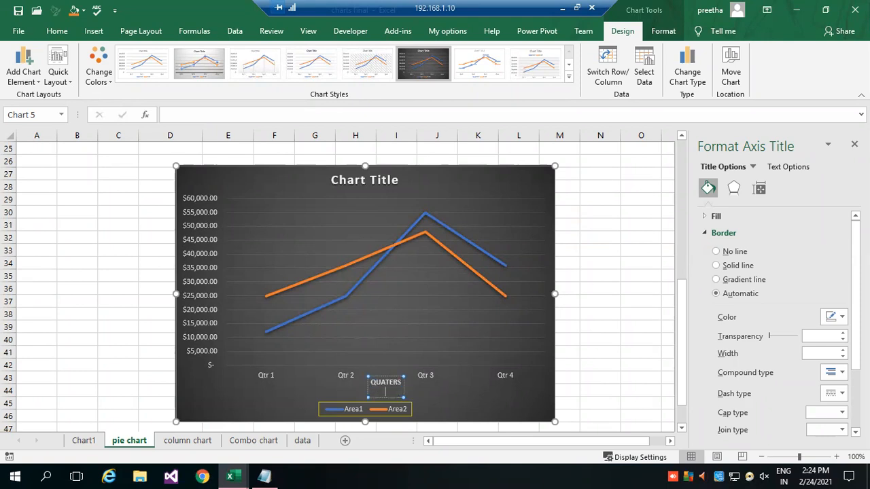
left_click(589, 327)
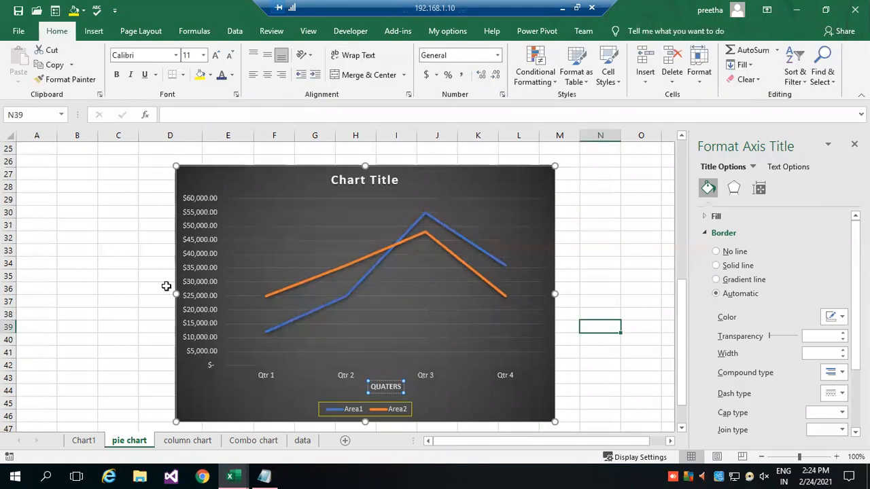
Add a primary vertical axis title reading SALES VALUE to the line chart and leave text editing.
left_click(199, 266)
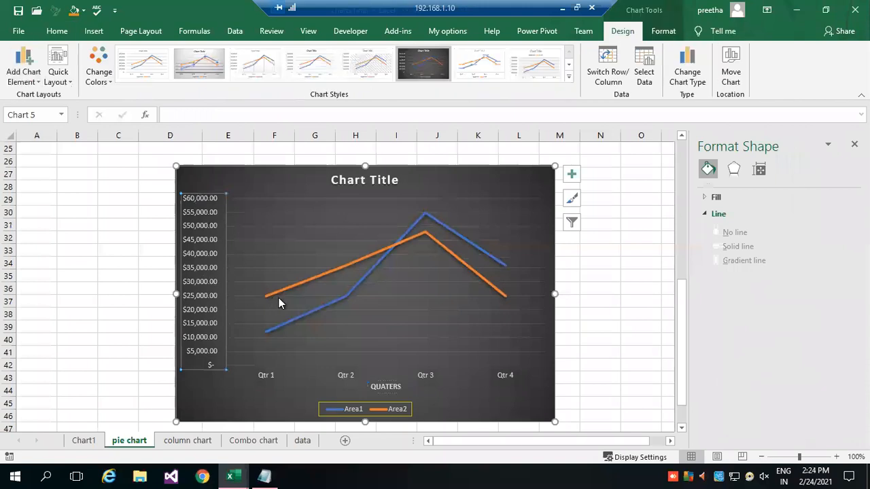
left_click(14, 68)
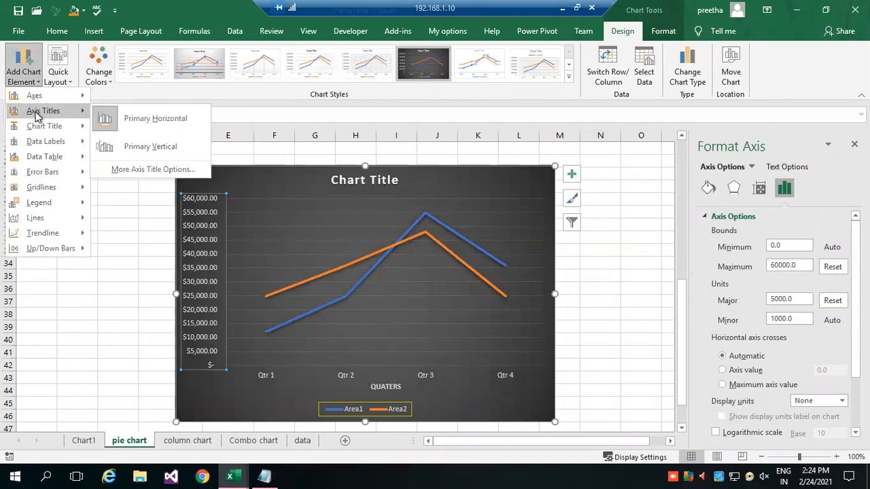
left_click(109, 148)
double_click(193, 288)
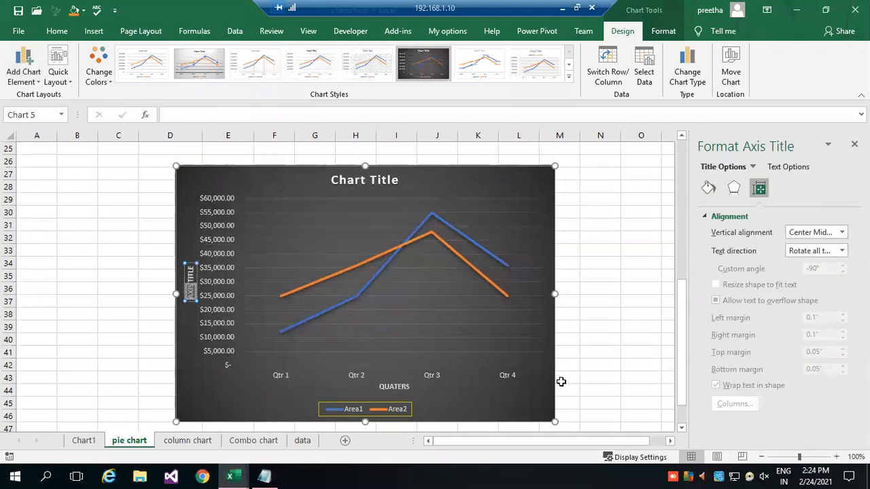
key("Delete")
type("SALES VALUE")
key("Delete")
key("Delete")
key("Delete")
key("Delete")
key("Delete")
key("Delete")
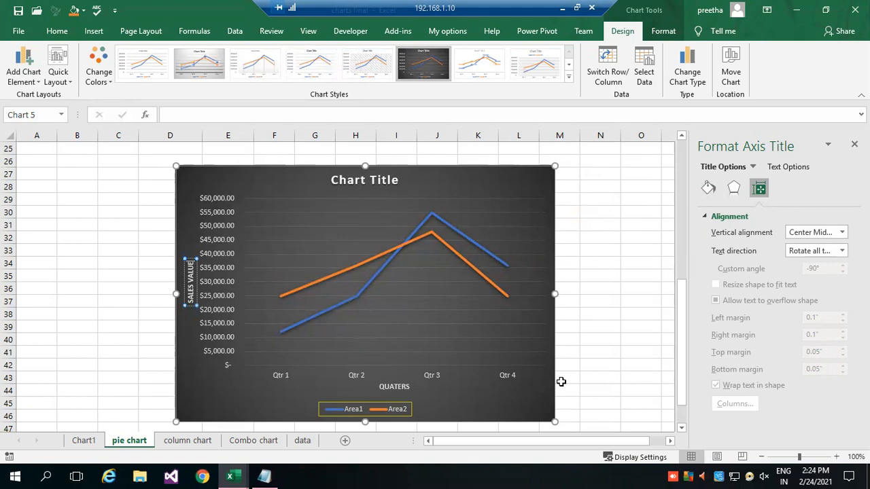
left_click(65, 234)
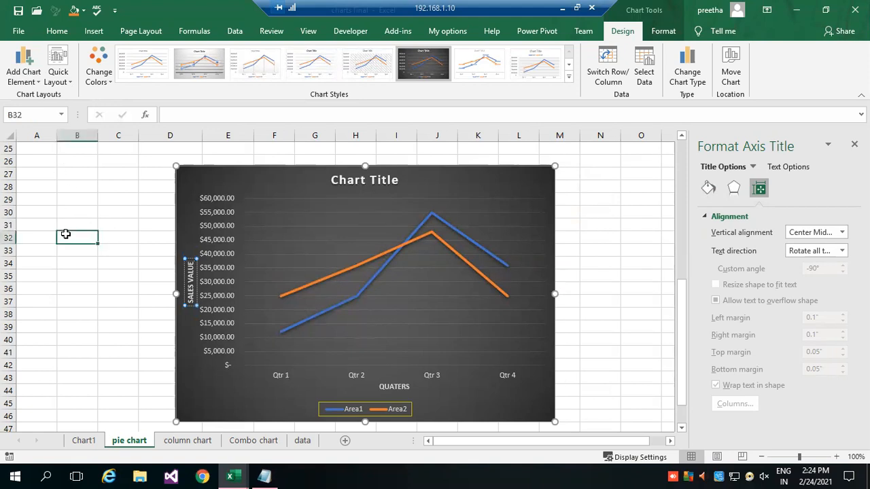
Add a data table with legend keys to the line chart and enlarge the chart rightward to column M's edge and downward.
left_click(190, 276)
left_click(385, 389)
left_click(192, 286)
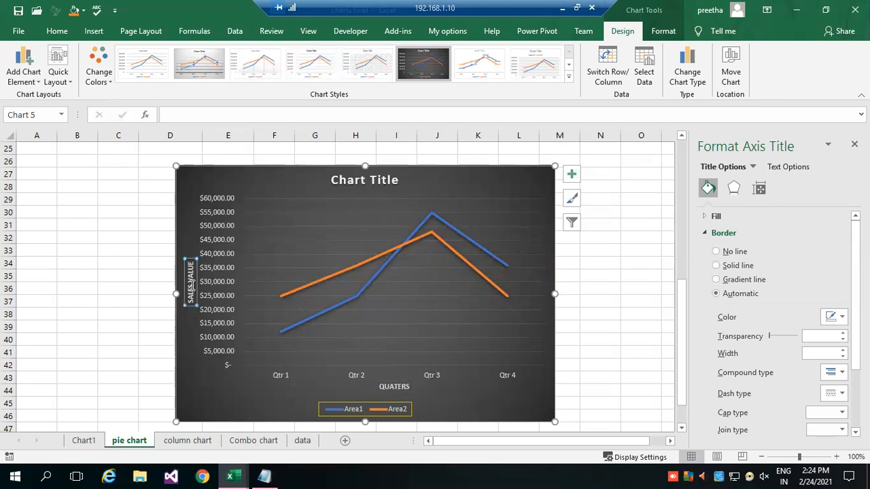
left_click(32, 76)
mouse_move(41, 101)
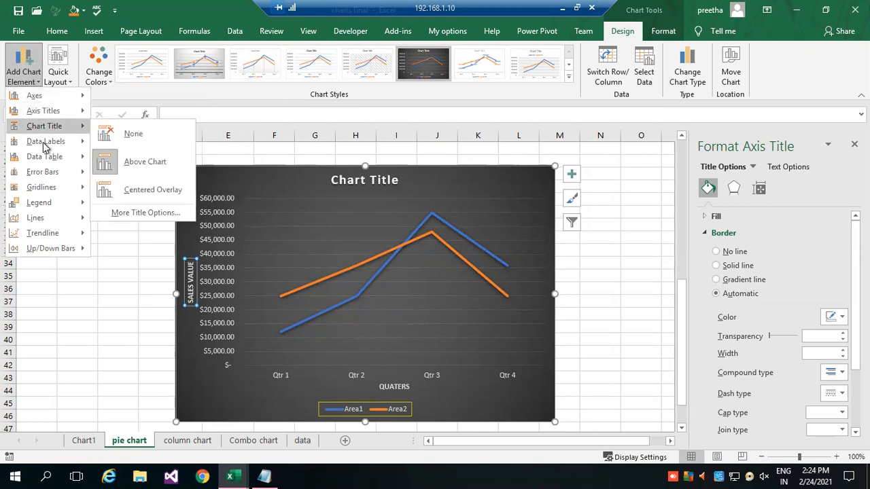
mouse_move(47, 148)
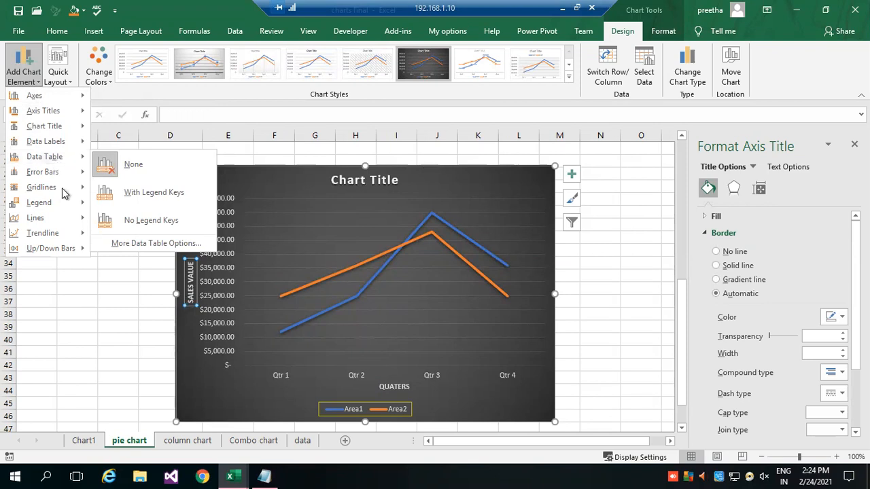
left_click(129, 193)
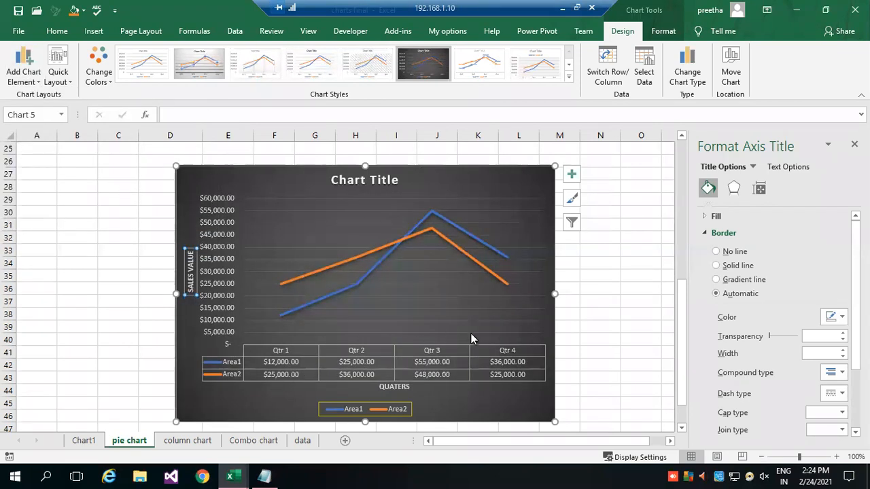
left_click_drag(556, 423, 576, 433)
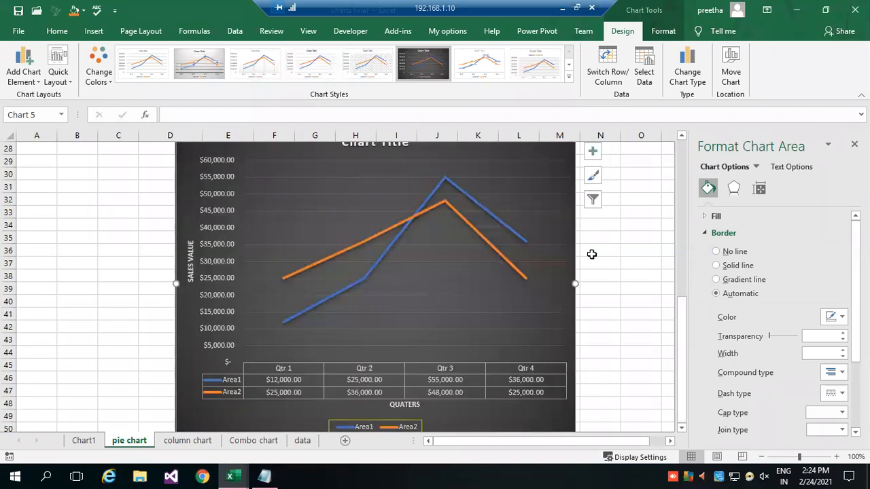
Move the line chart to a new sheet named Chart2.
left_click(732, 73)
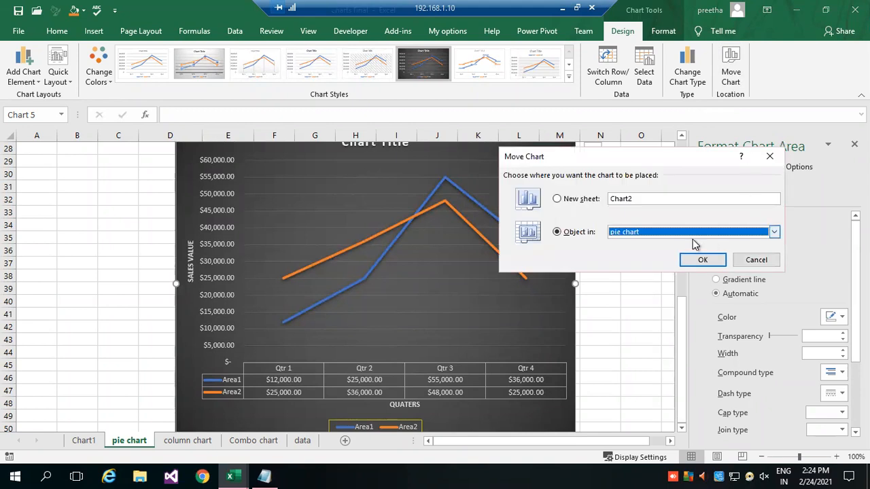
left_click(560, 199)
left_click(713, 261)
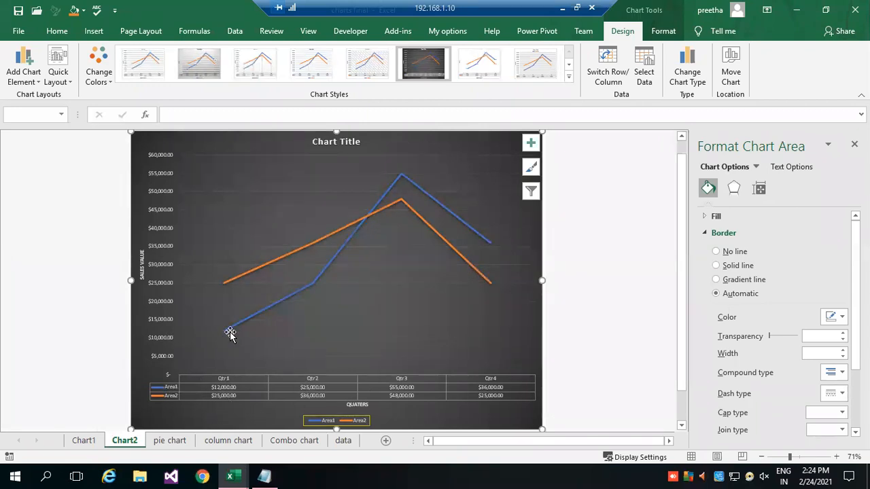
left_click(33, 85)
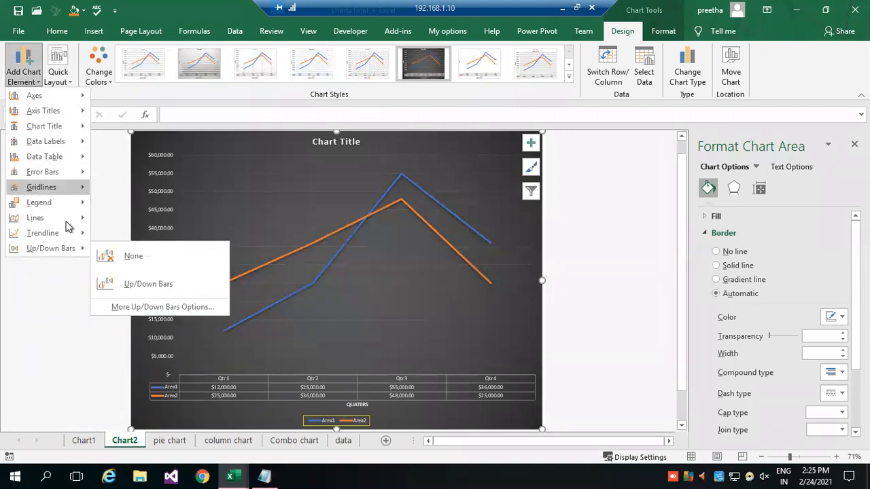
mouse_move(51, 158)
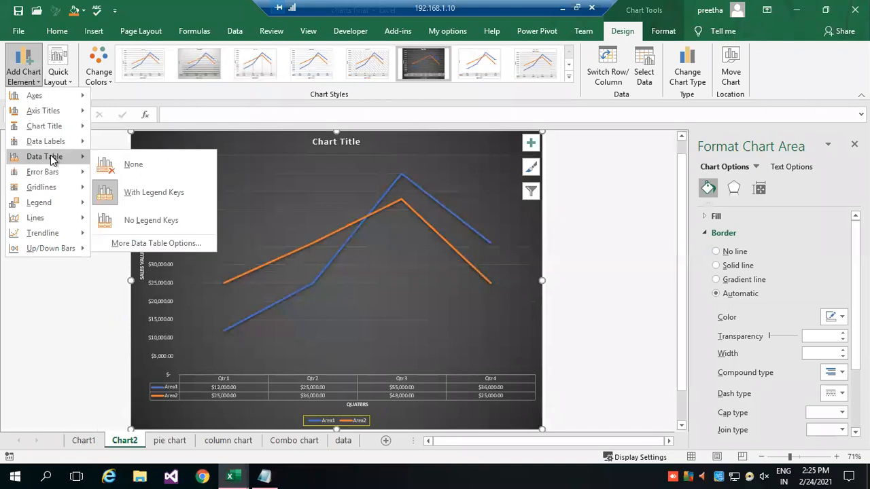
left_click(618, 223)
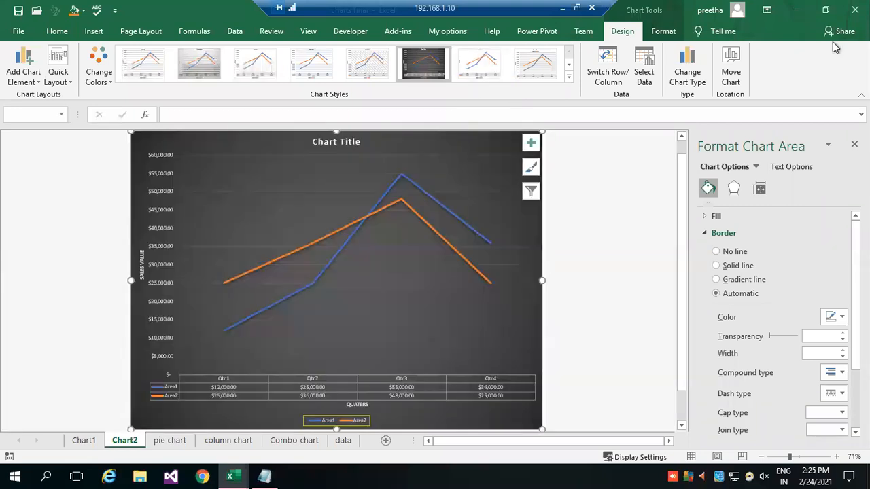
Change the line chart on Chart2 to a Clustered Bar chart, using the first layout with quarters as categories.
left_click(688, 76)
left_click(338, 70)
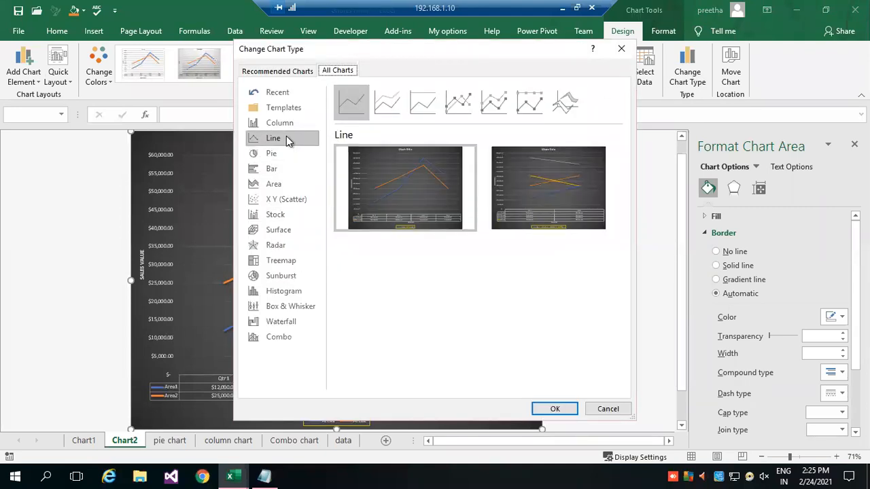
left_click(275, 171)
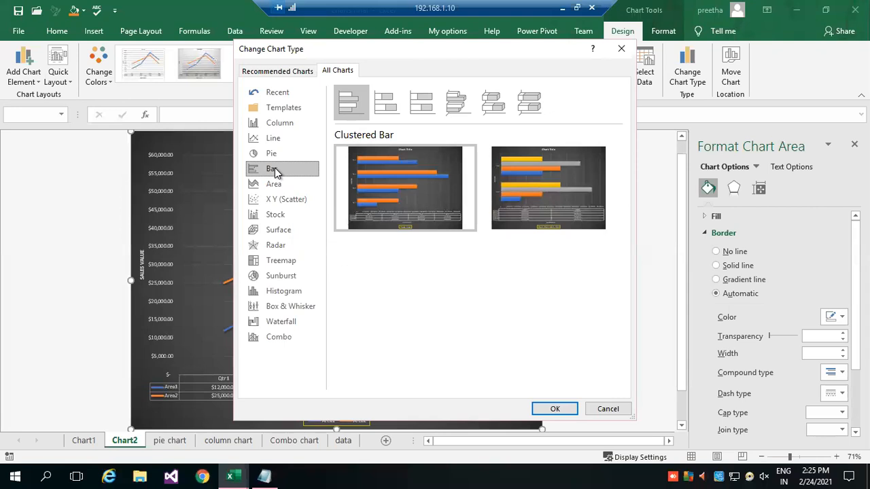
left_click(395, 165)
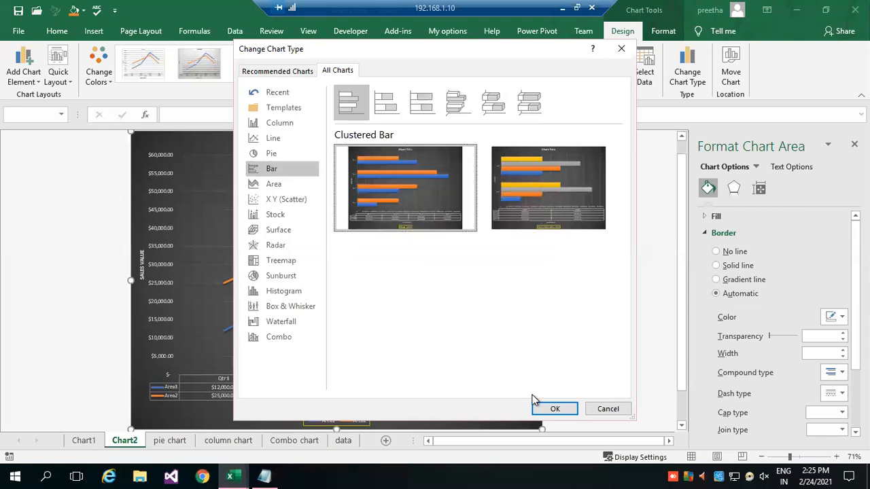
left_click(556, 407)
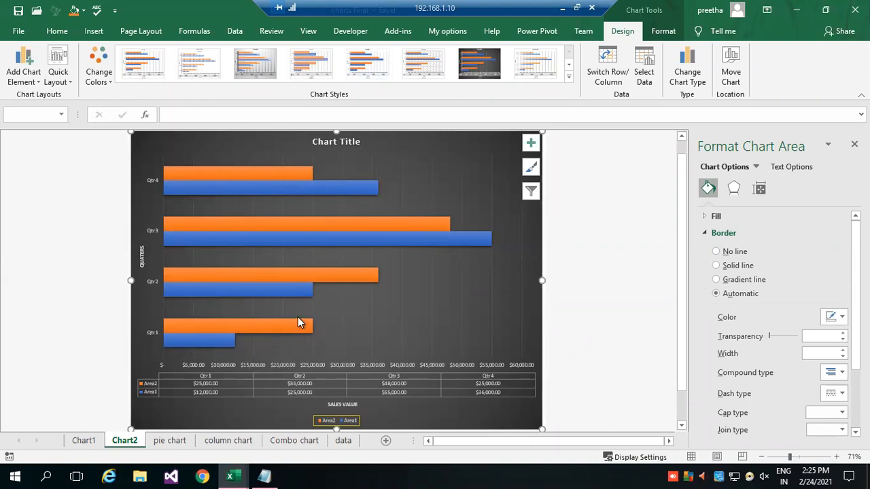
Filter the Qtr 4 category out of the bar chart.
left_click(531, 191)
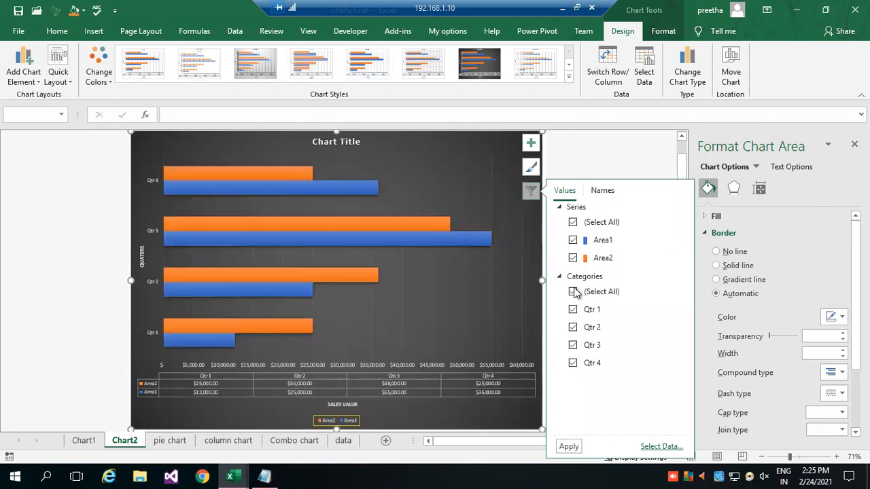
left_click(573, 364)
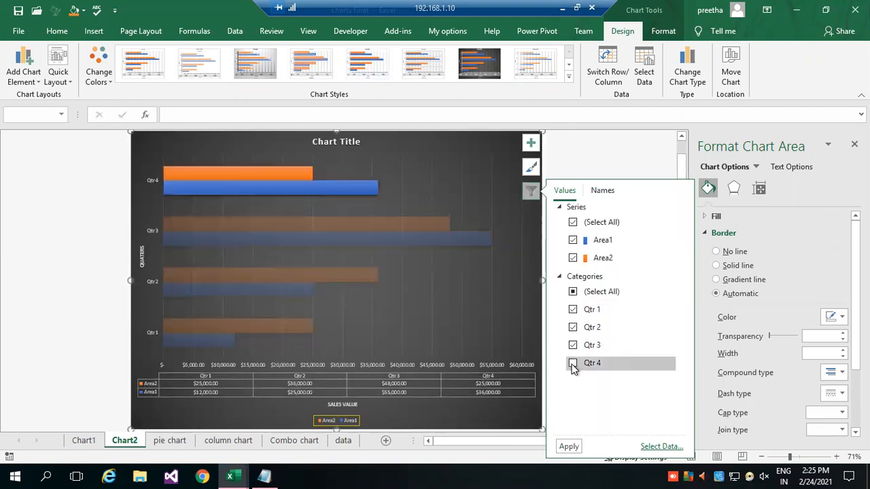
left_click(569, 447)
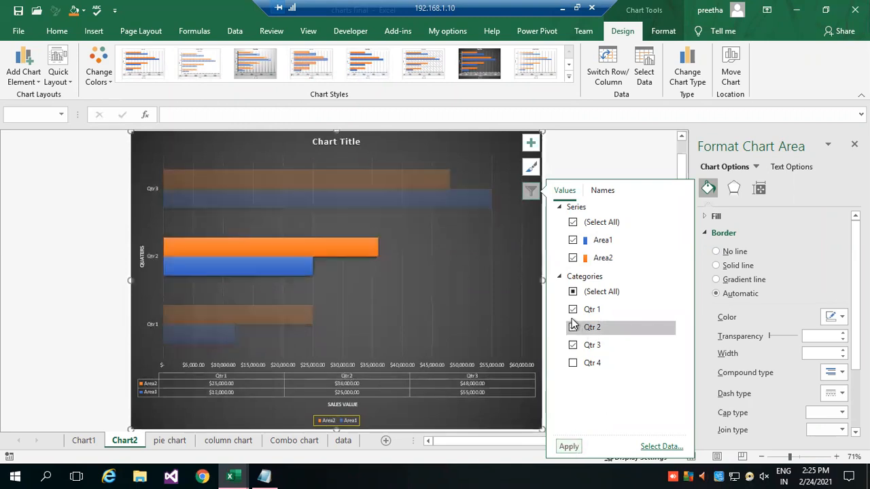
Filter the bar chart's categories to only Qtr 4 and deselect the chart.
left_click(572, 292)
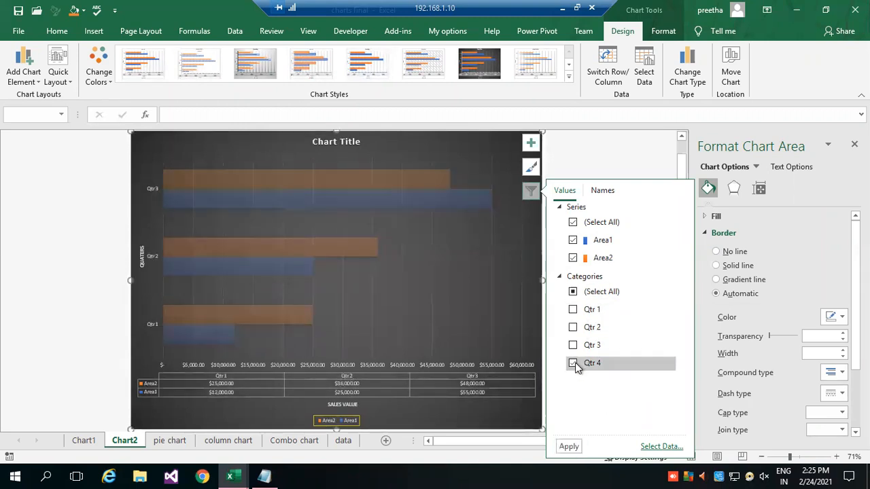
left_click(573, 364)
left_click(569, 447)
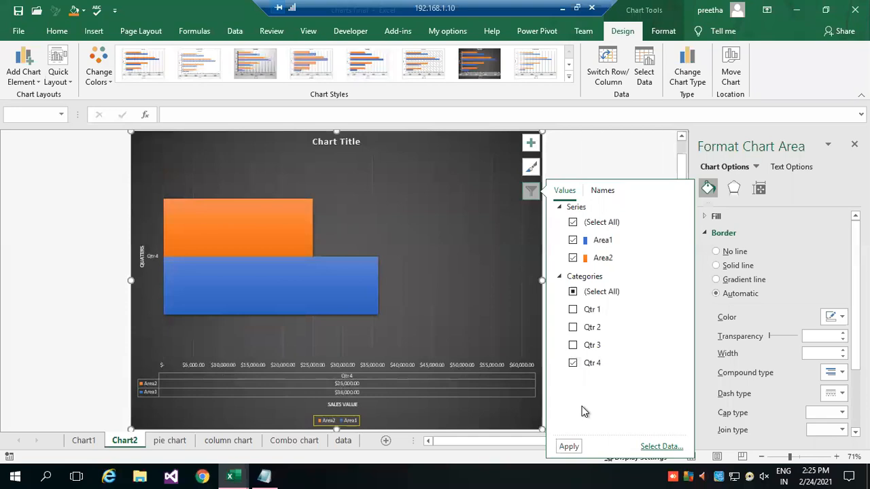
left_click(42, 221)
left_click(41, 224)
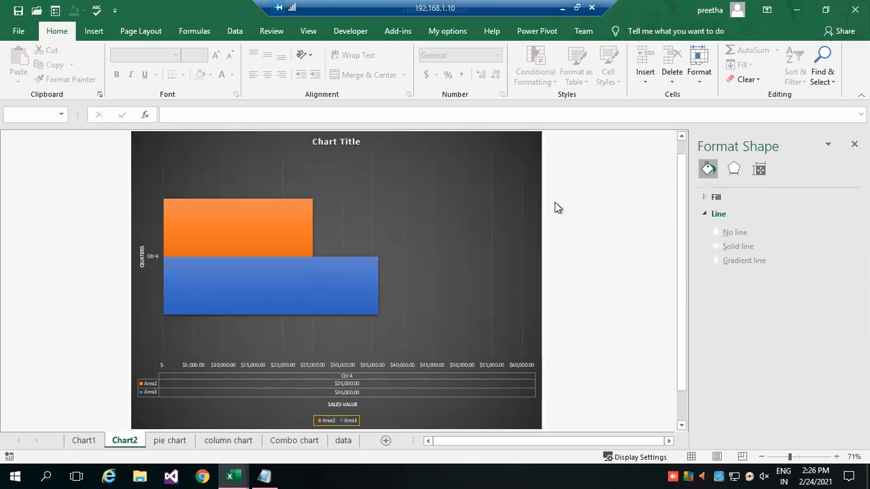
Filter the Chart2 bar chart to show all four quarters but only the Area2 series.
left_click(248, 230)
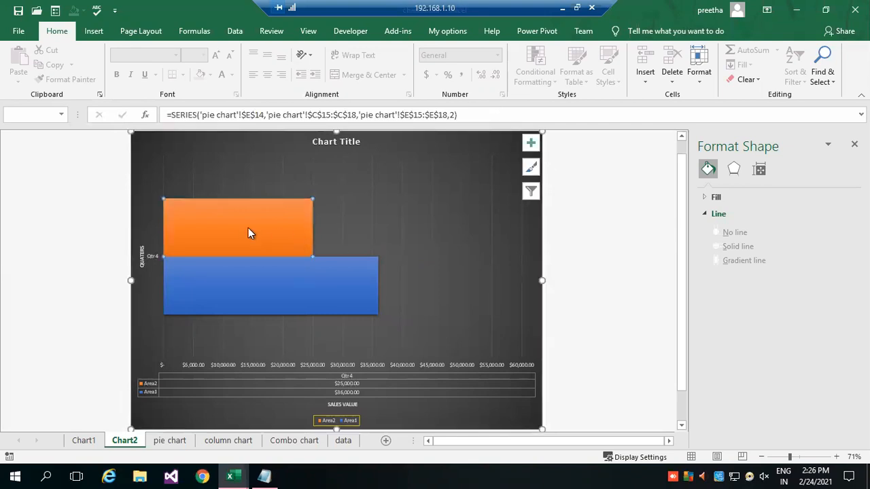
left_click(531, 192)
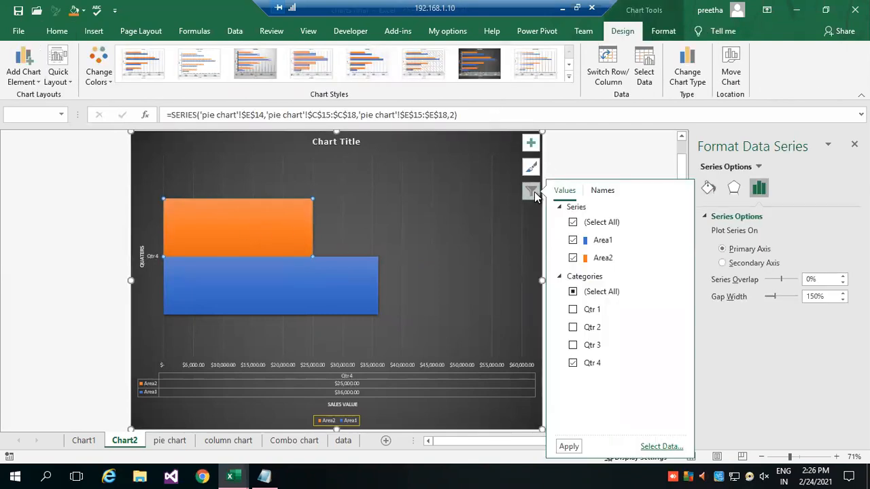
left_click(573, 292)
left_click(572, 293)
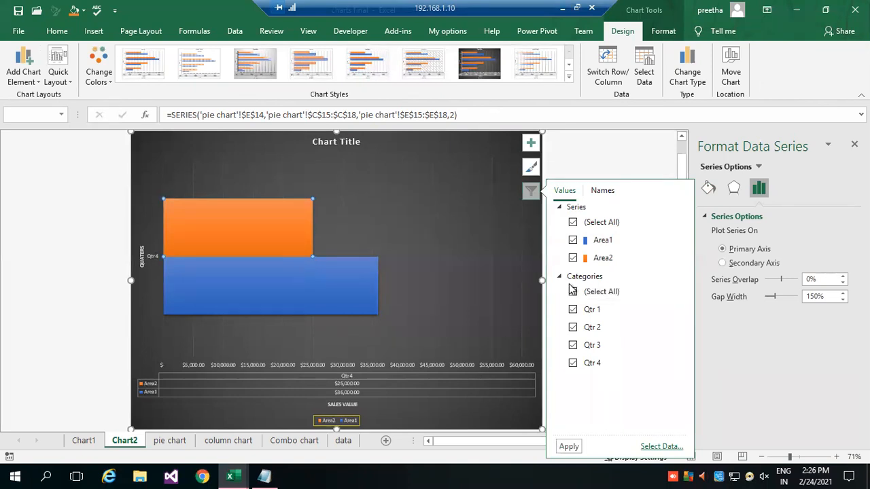
left_click(573, 222)
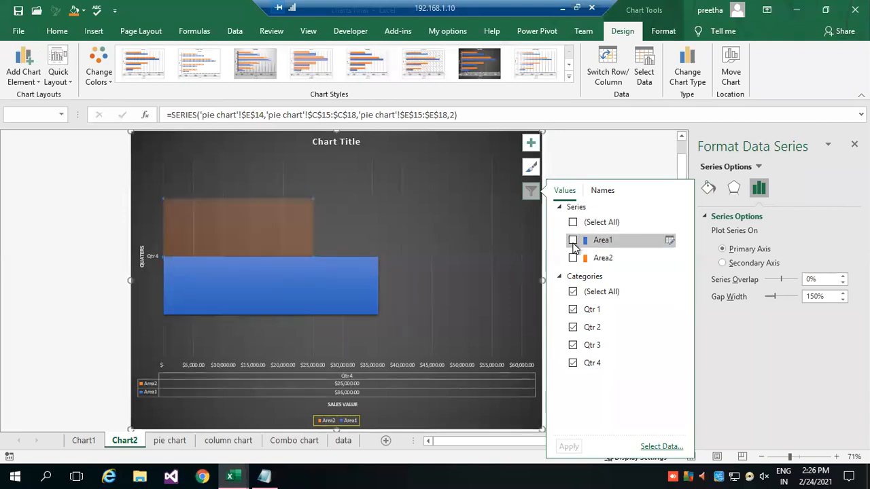
left_click(573, 259)
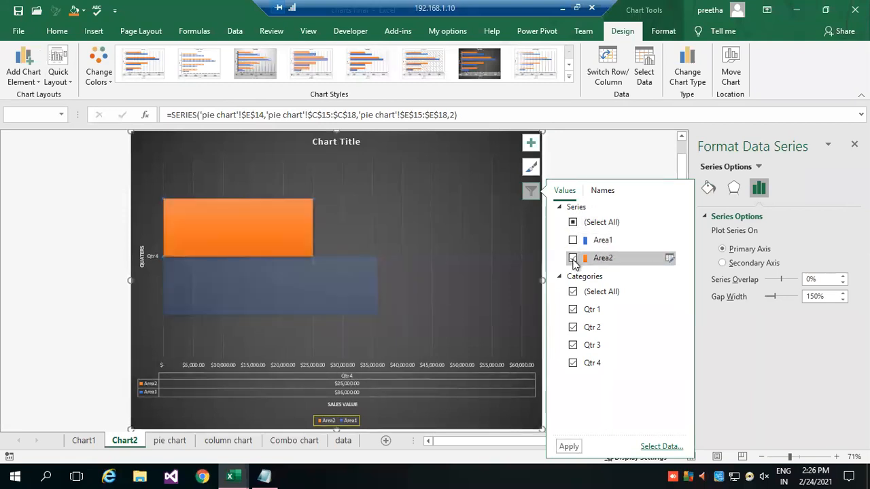
left_click(569, 447)
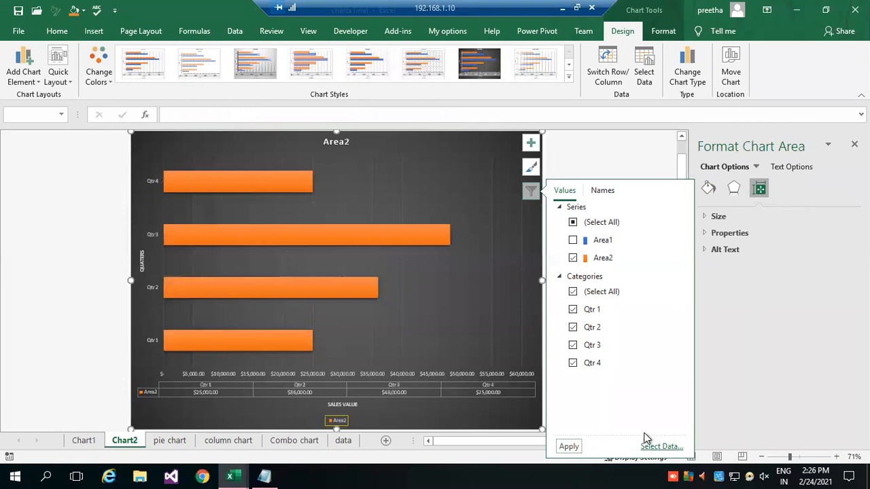
mouse_move(176, 179)
Restore all series in the bar chart's filter and deselect the chart.
left_click(573, 223)
left_click(573, 223)
left_click(568, 447)
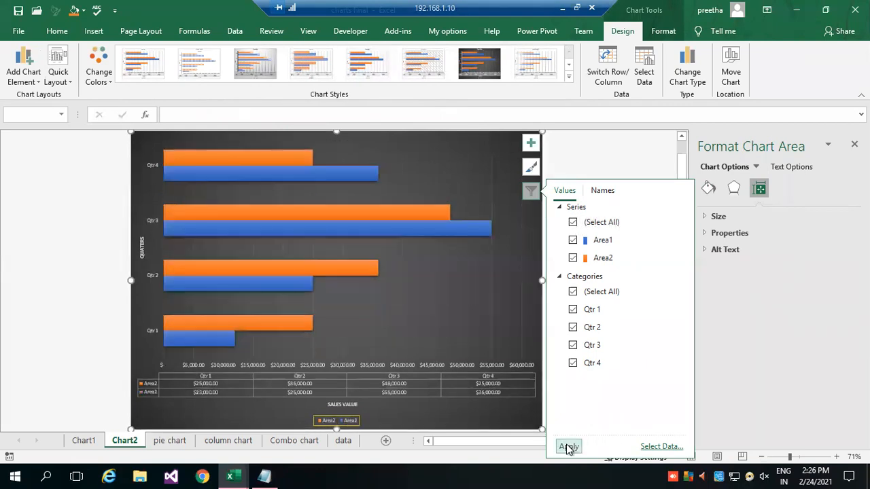
left_click(94, 282)
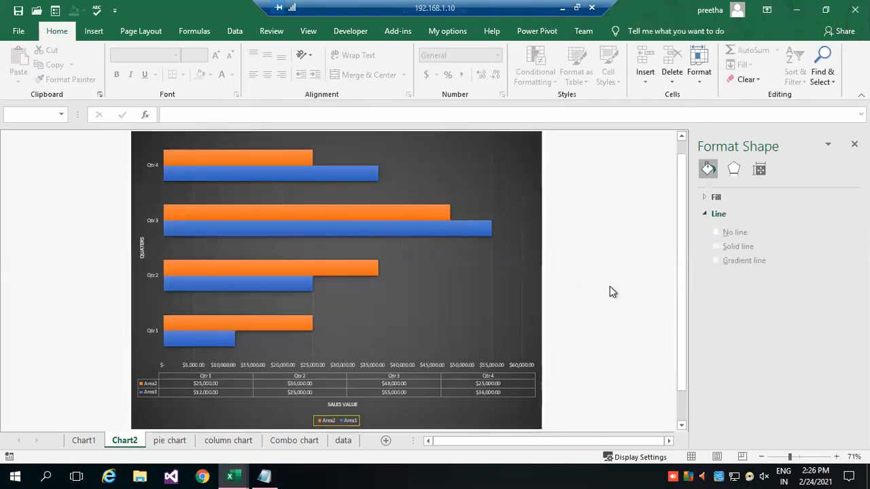
scroll(599, 287, "up", 1)
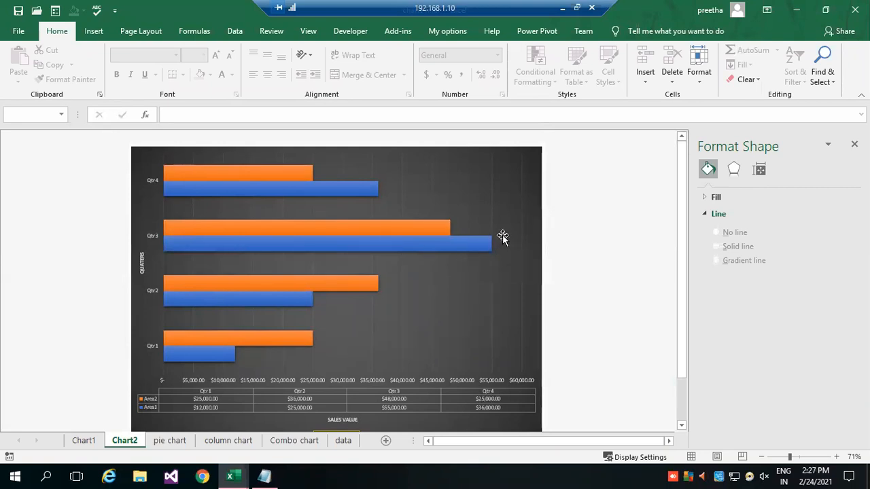
On the pie chart sheet, insert a recommended Stacked Column chart from the Qtr, Area1 and Area2 table in C14:E18.
mouse_move(171, 229)
mouse_move(200, 170)
left_click(86, 441)
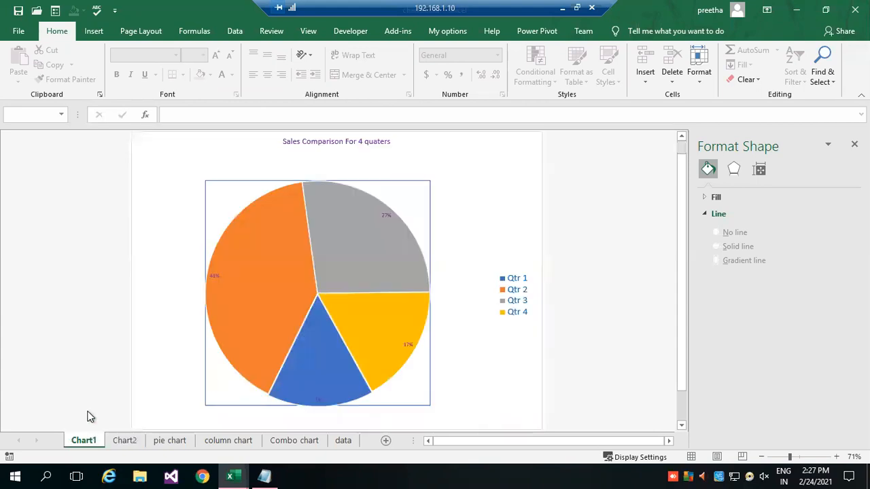
left_click(174, 442)
scroll(239, 365, "up", 8)
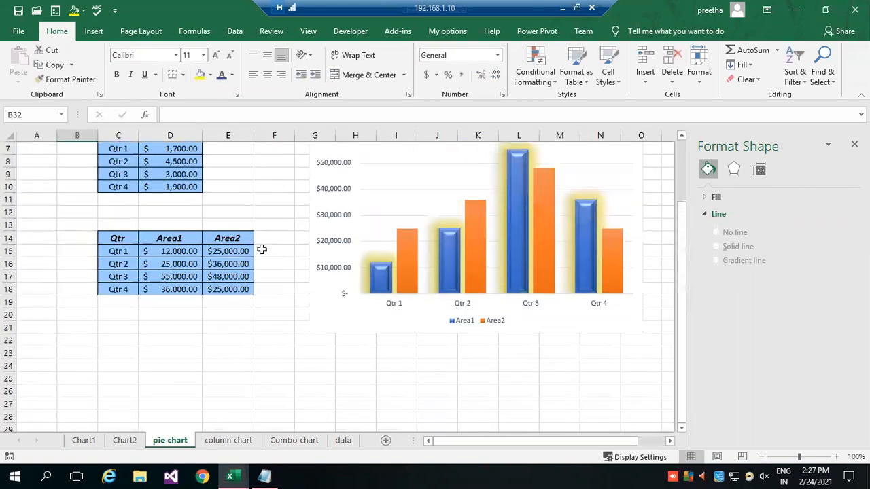
scroll(243, 372, "down", 1)
left_click_drag(114, 239, 231, 291)
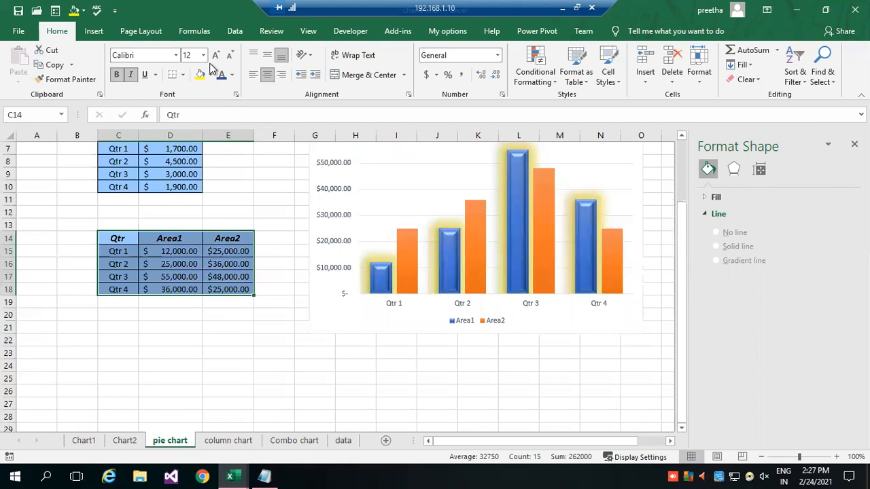
left_click(93, 31)
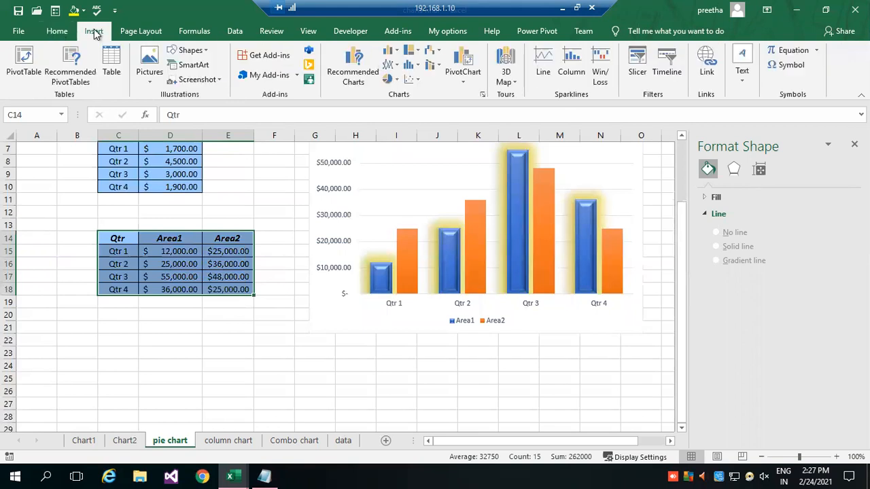
left_click(482, 98)
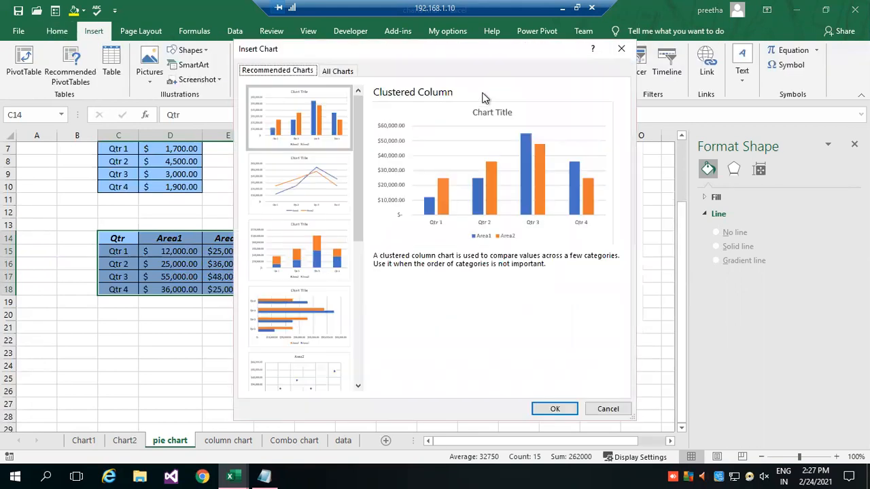
left_click(307, 263)
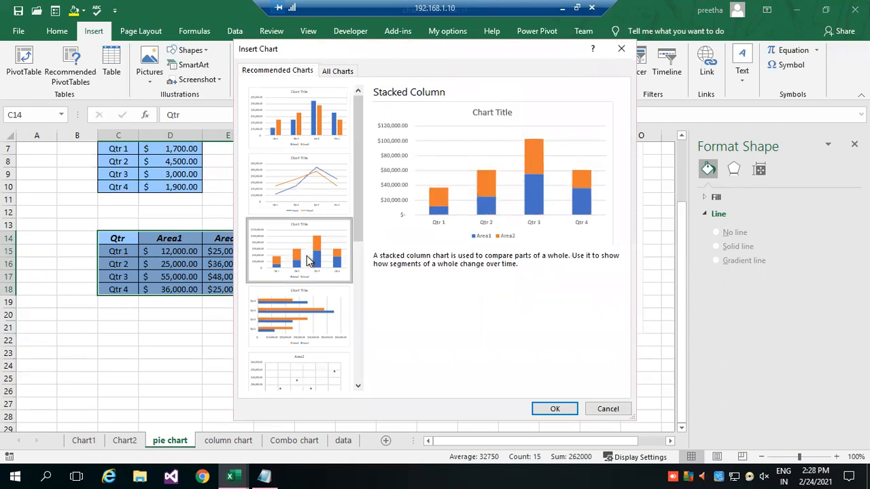
left_click(556, 408)
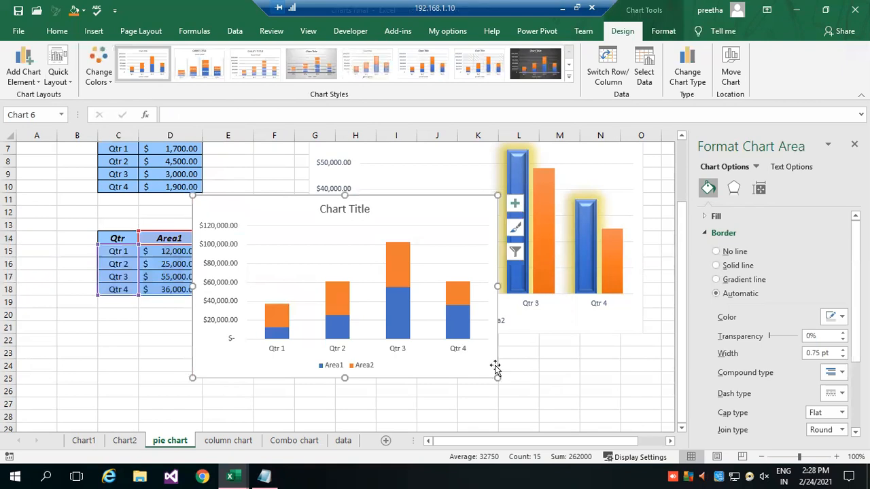
Move the new stacked column chart down below the table and delete the old clustered column chart.
left_click_drag(396, 215, 367, 327)
left_click(377, 151)
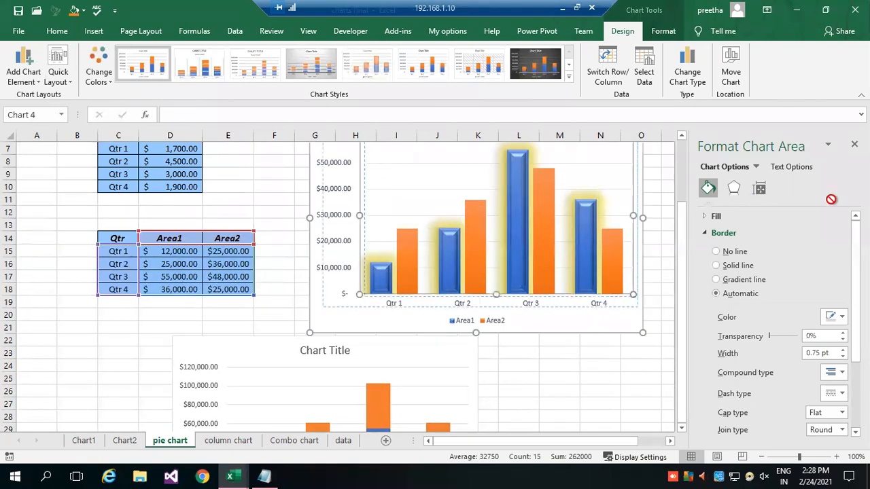
left_click(344, 174)
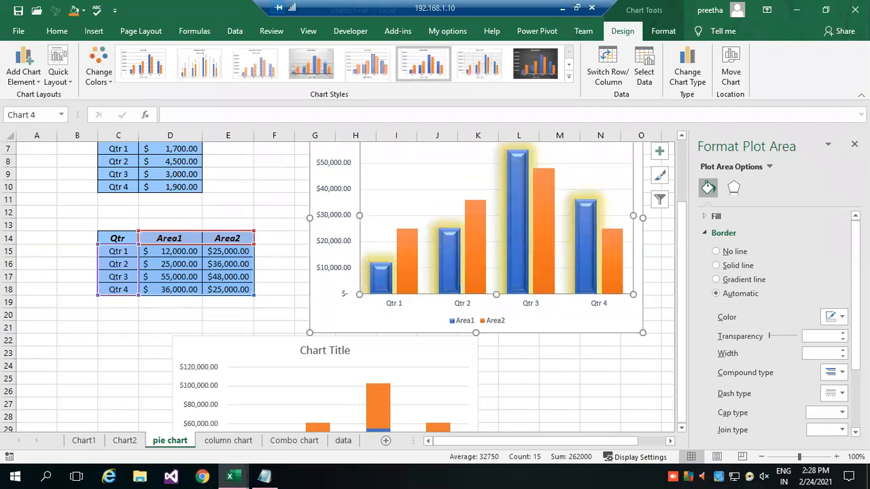
left_click_drag(311, 145, 828, 370)
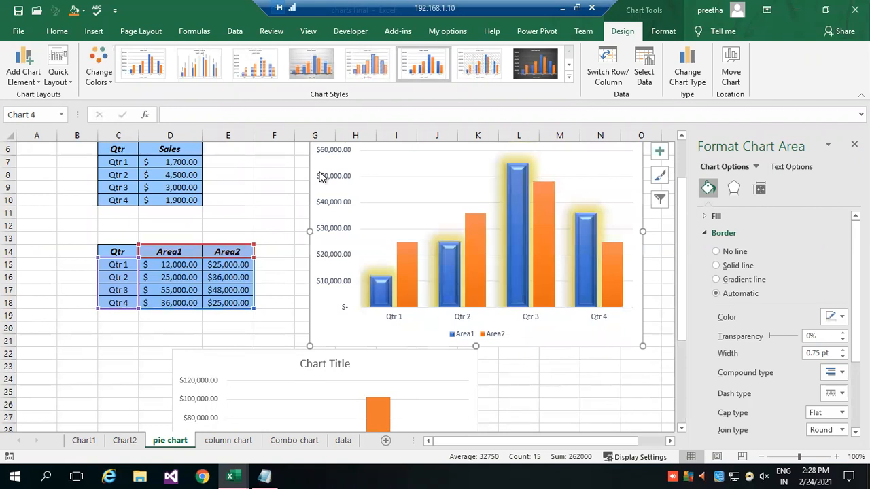
left_click_drag(316, 164, 591, 469)
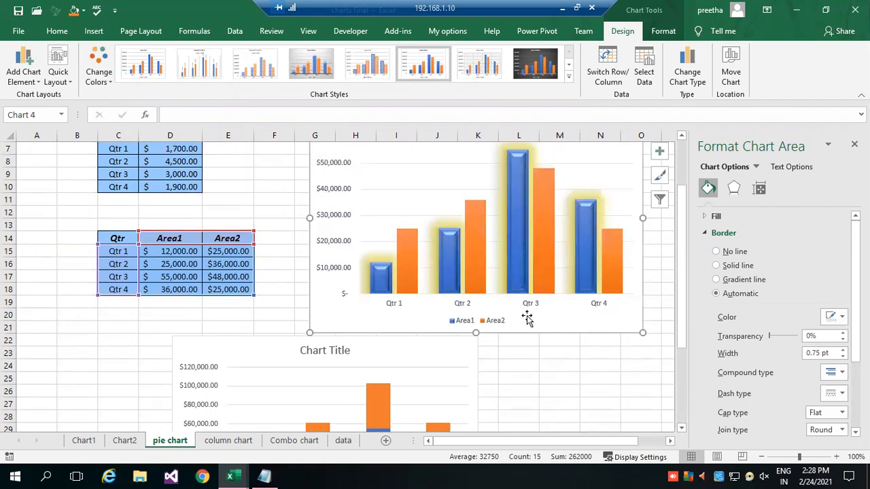
key("Delete")
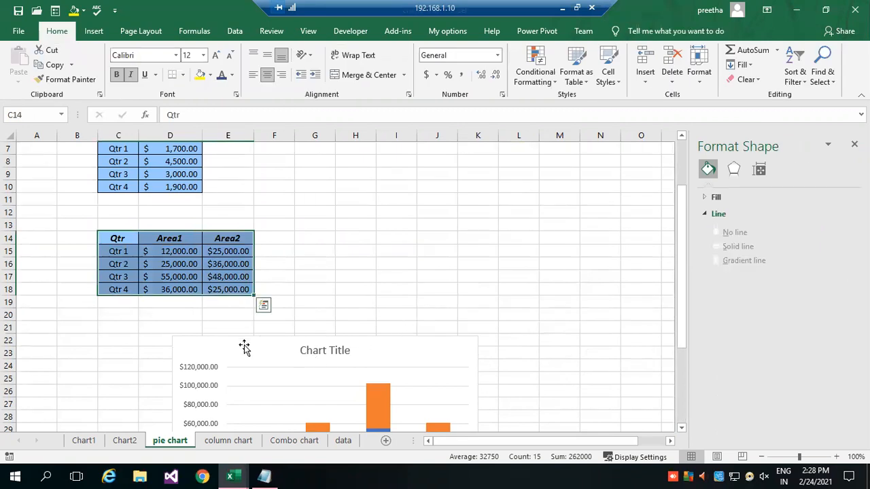
Move the stacked column chart beside the Area table and enlarge it down to about row 28.
left_click(271, 340)
left_click_drag(292, 323, 373, 183)
left_click_drag(609, 347, 622, 422)
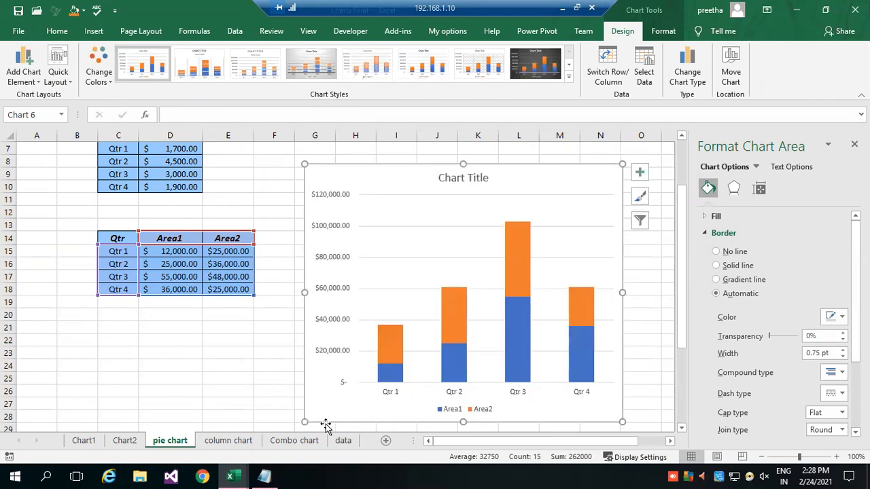
mouse_move(388, 369)
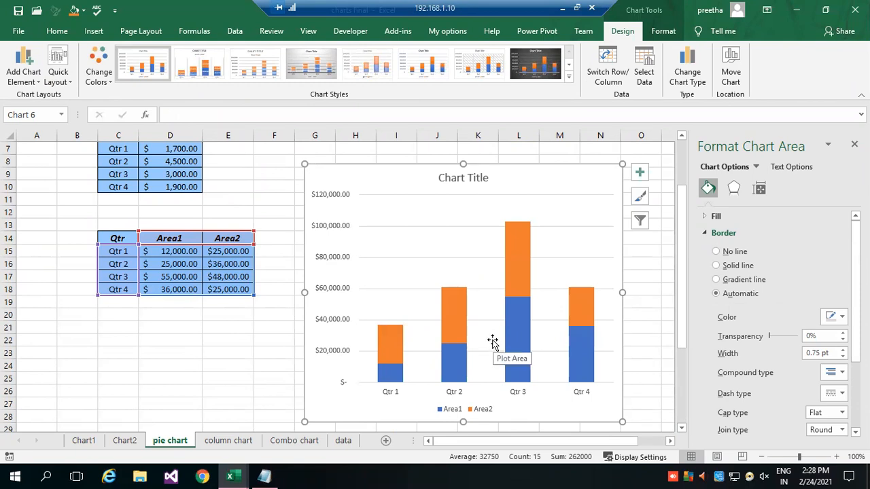
Copy the Area1 column D14:D18 into F14:F18 and widen column F to fit the values.
left_click(270, 243)
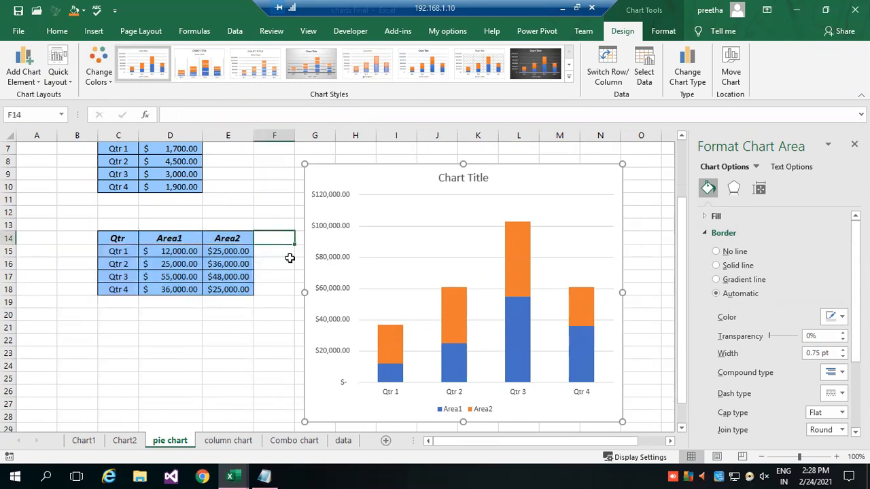
left_click_drag(158, 238, 166, 296)
left_click_drag(160, 233, 166, 293)
key("ctrl+c")
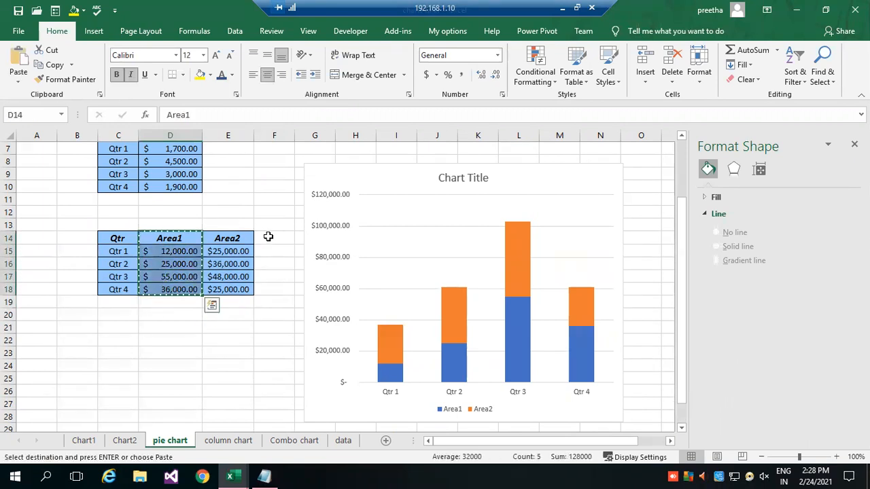
left_click(266, 236)
key("ctrl+v")
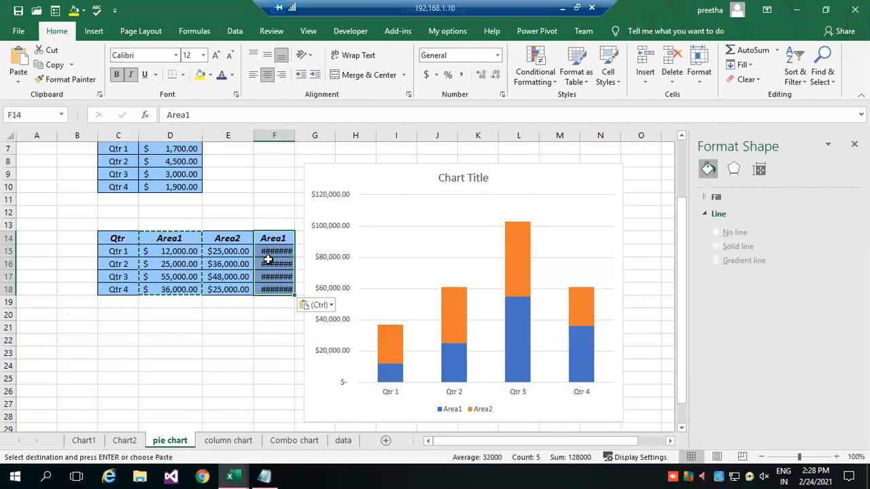
left_click_drag(294, 134, 305, 133)
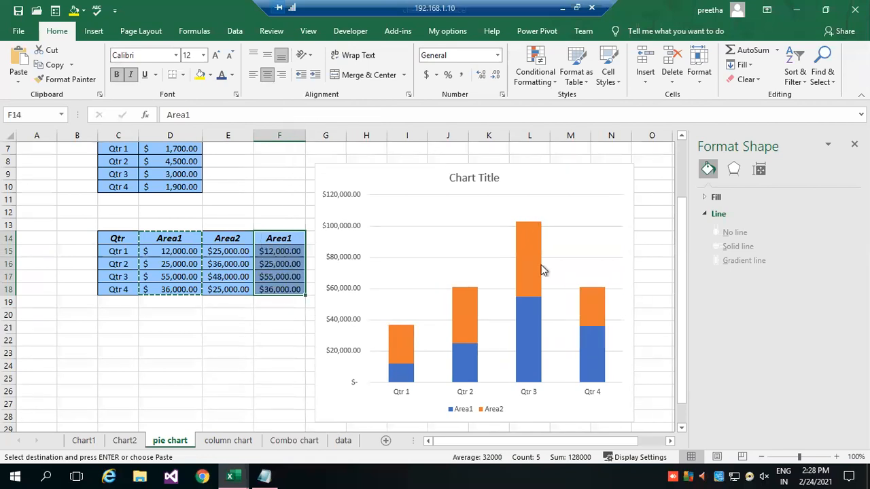
Close the chart formatting pane and rename the copied column's header in F14 to Area3.
left_click(387, 185)
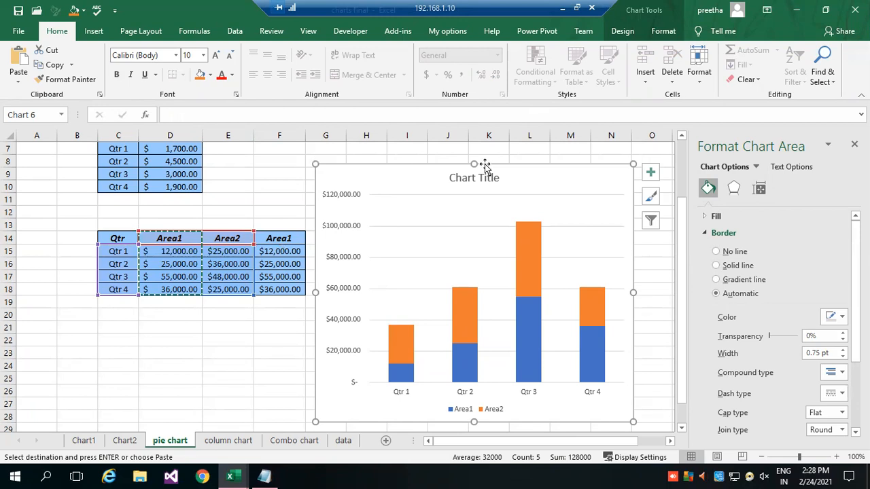
left_click(854, 144)
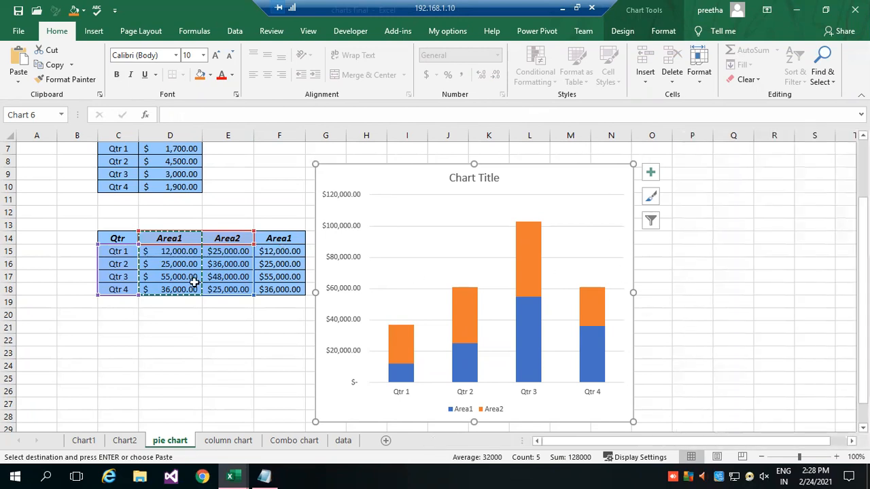
left_click(286, 238)
left_click(225, 114)
key("BackSpace")
type("3")
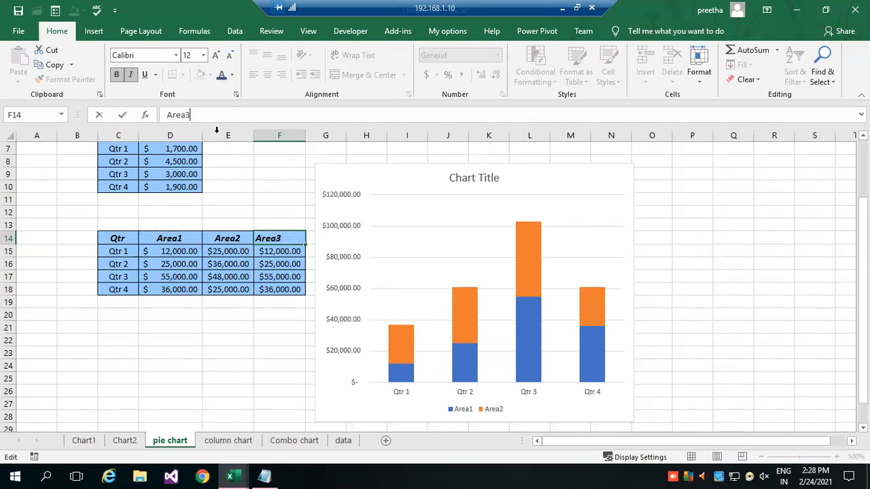
left_click(213, 335)
Set the Area3 values to 20,000 for Qtr 1, 40,000 for Qtr 3 and 30,000 for Qtr 4.
left_click(279, 278)
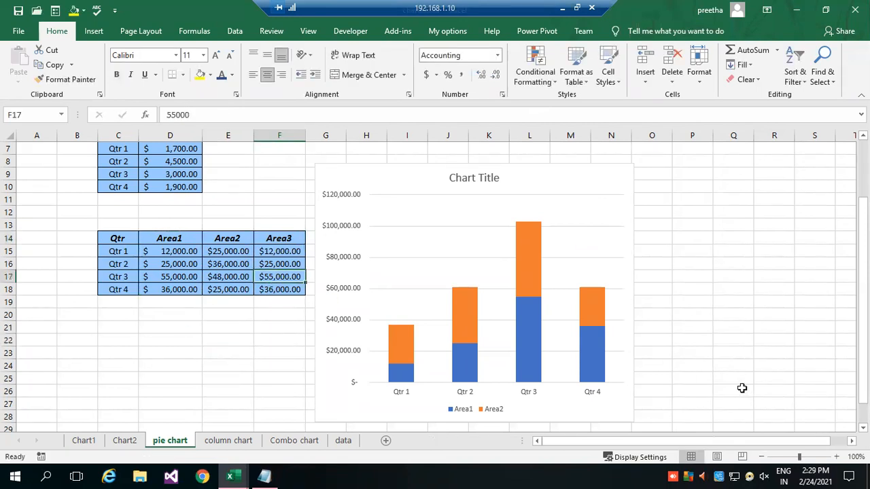
type("40000")
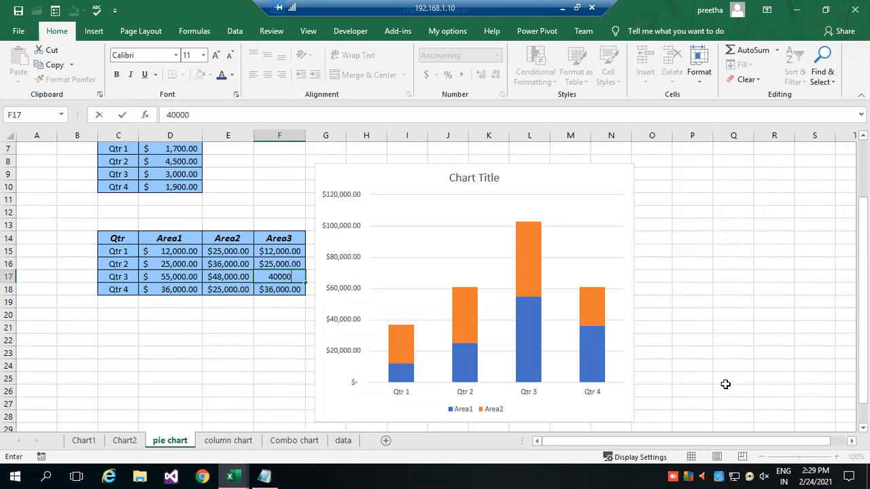
key("Return")
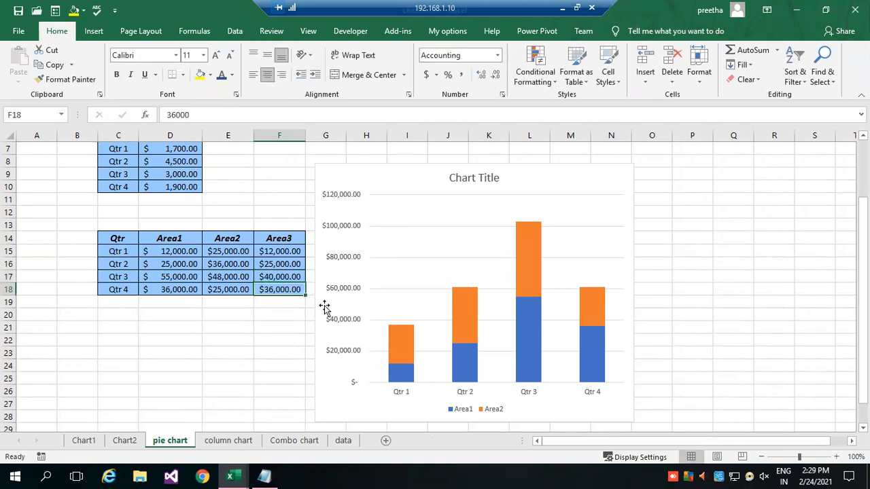
type("30,000")
key("Return")
left_click(293, 251)
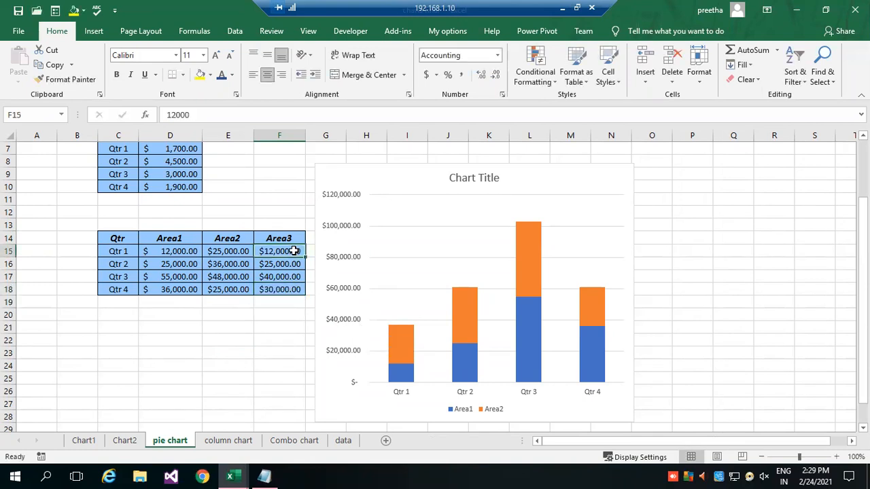
type("20000")
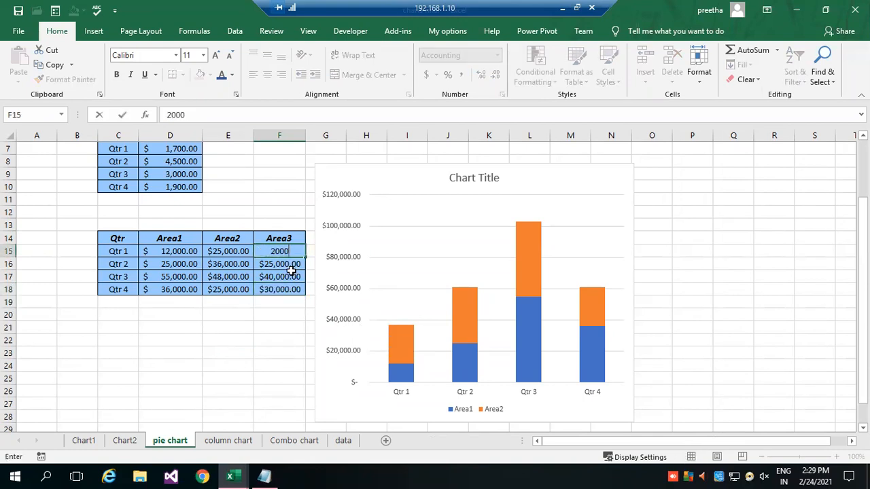
key("Return")
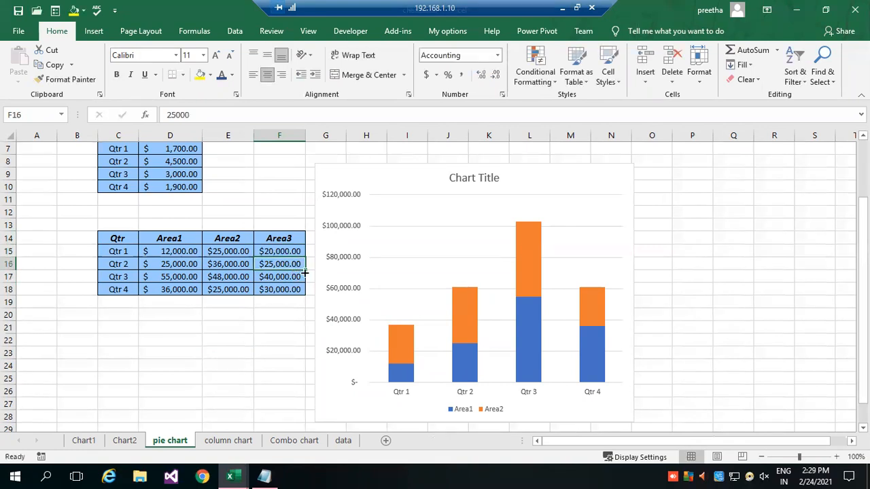
Add a data series named Area3 to the stacked column chart, using F15:F18 as its values.
left_click(531, 187)
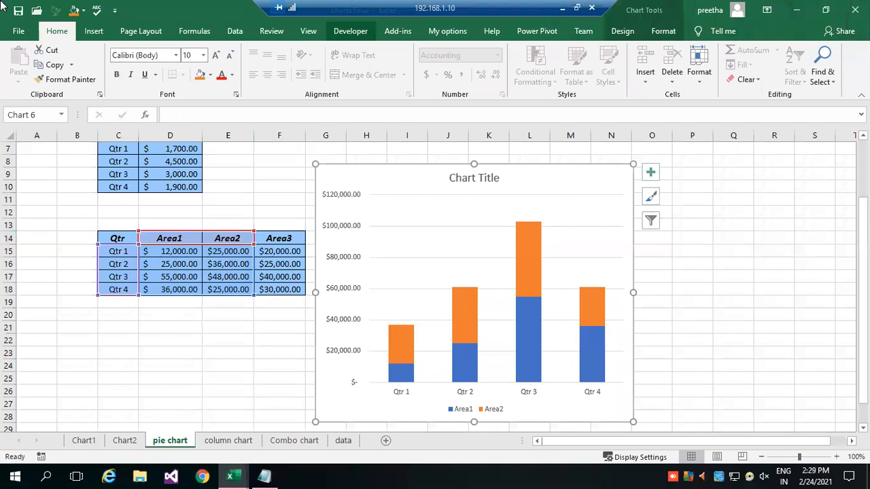
left_click(621, 31)
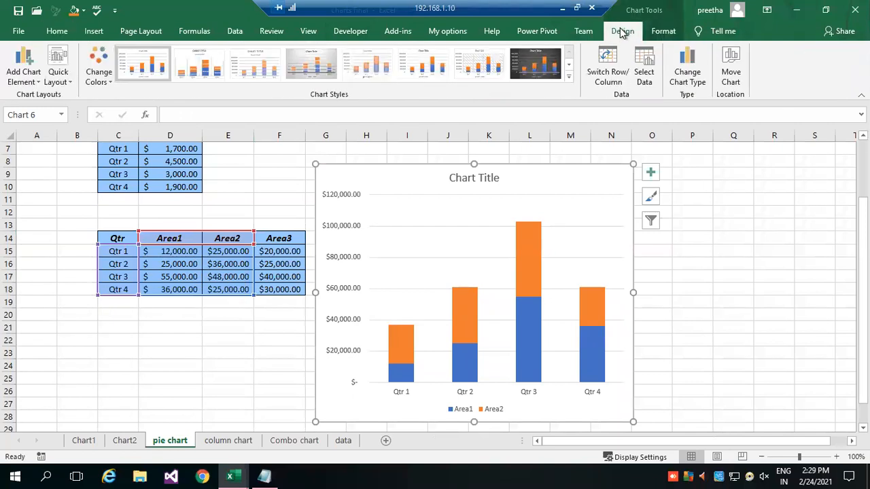
left_click(644, 75)
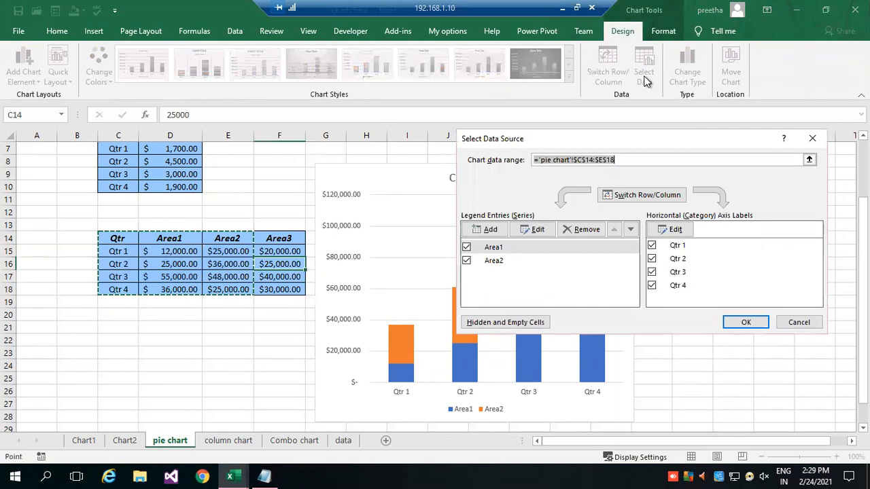
left_click(487, 230)
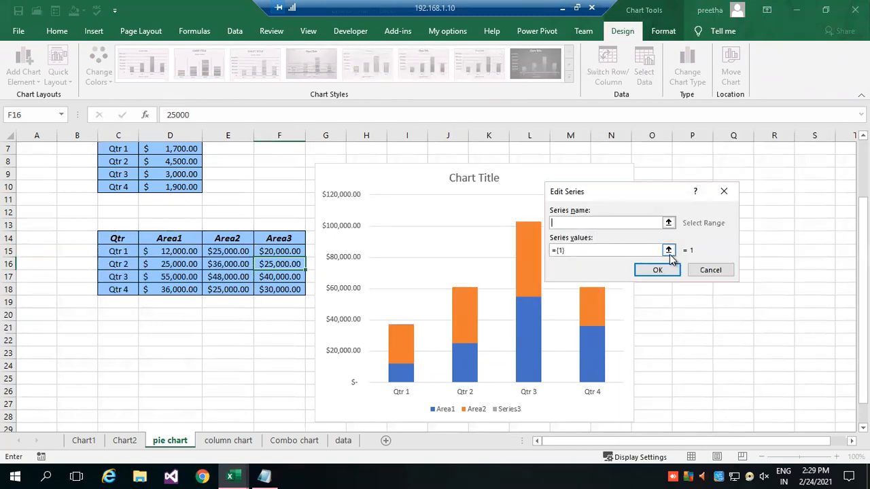
left_click(710, 271)
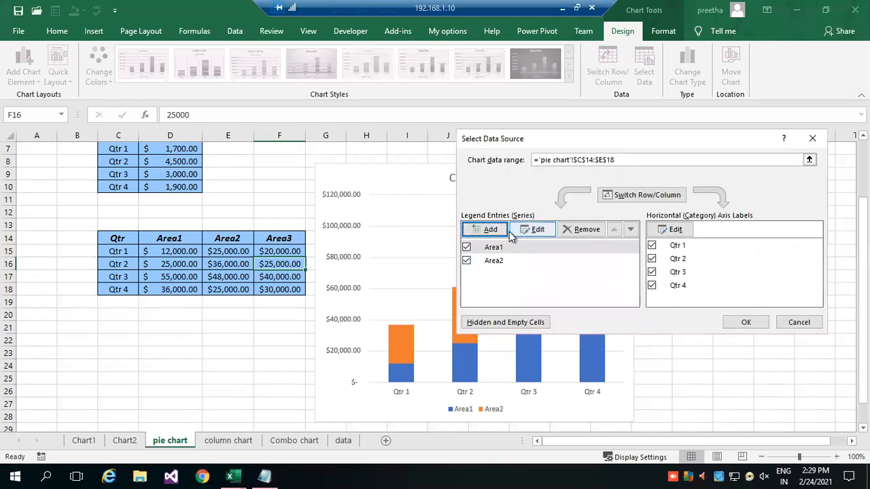
left_click(487, 229)
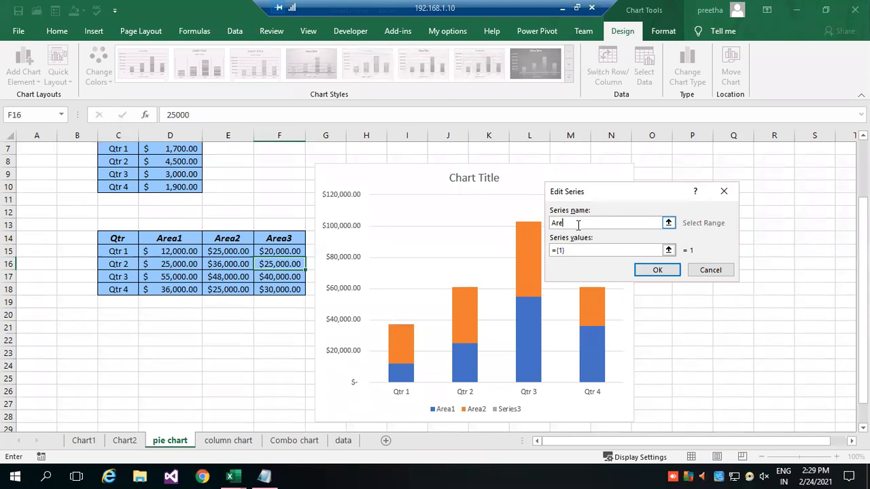
type("Area3")
left_click(669, 250)
left_click_drag(275, 252, 279, 289)
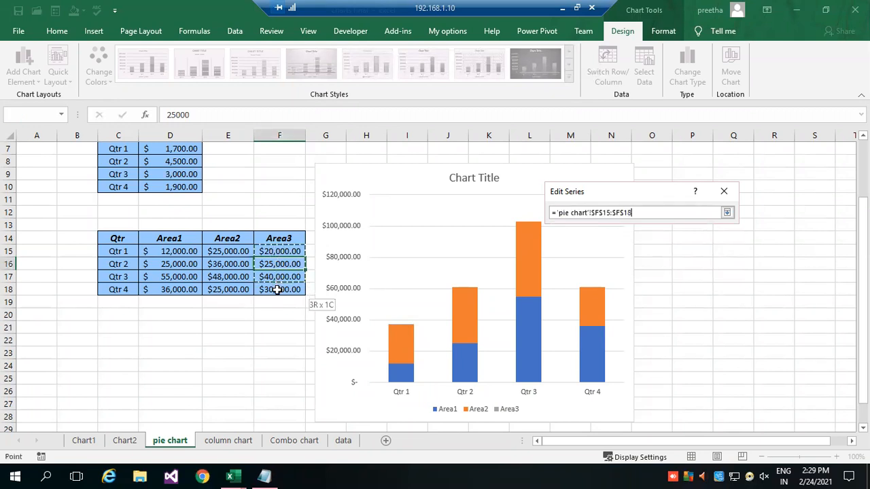
left_click(727, 213)
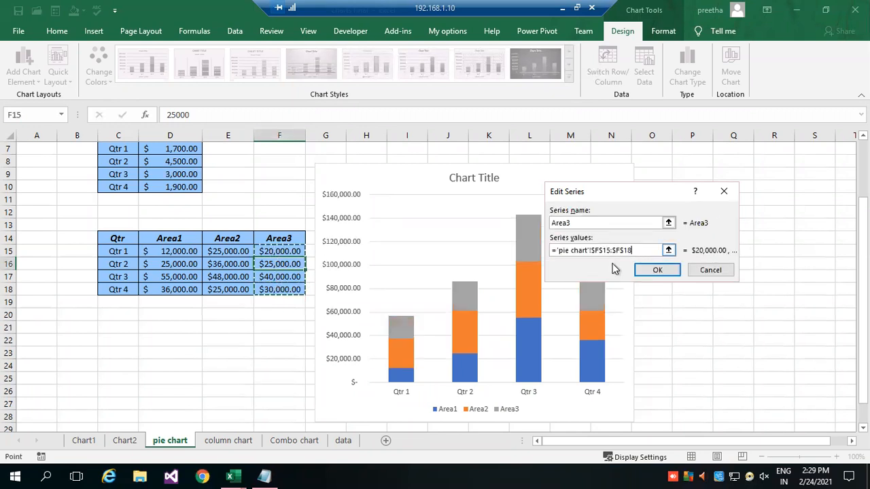
left_click(659, 269)
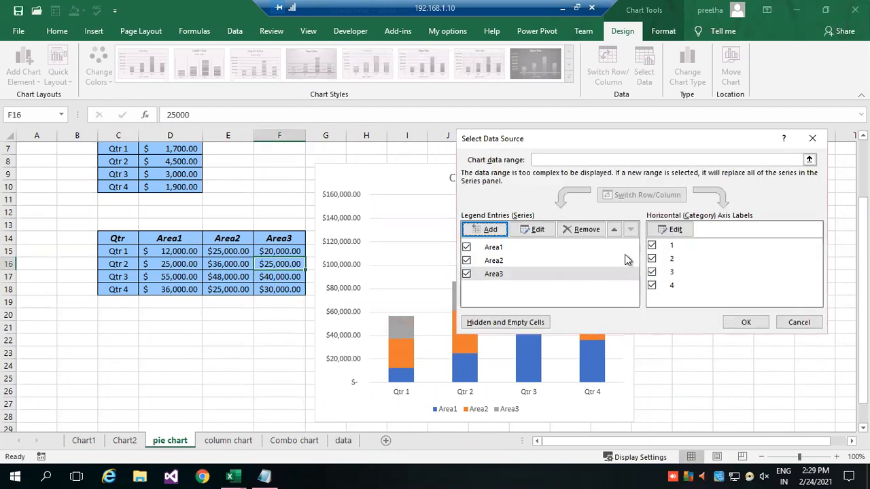
left_click(746, 323)
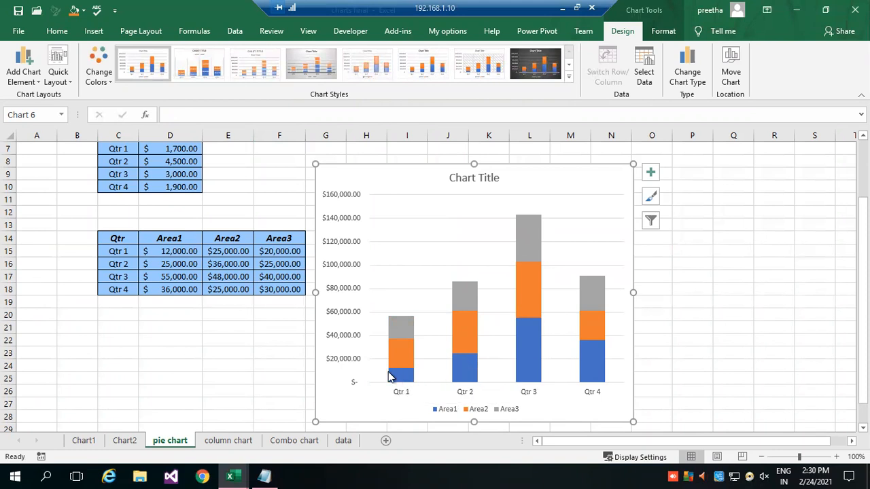
Try several chart styles on the stacked column chart and apply the one with a grey gradient background and white data labels.
mouse_move(410, 372)
mouse_move(404, 325)
mouse_move(462, 319)
mouse_move(519, 325)
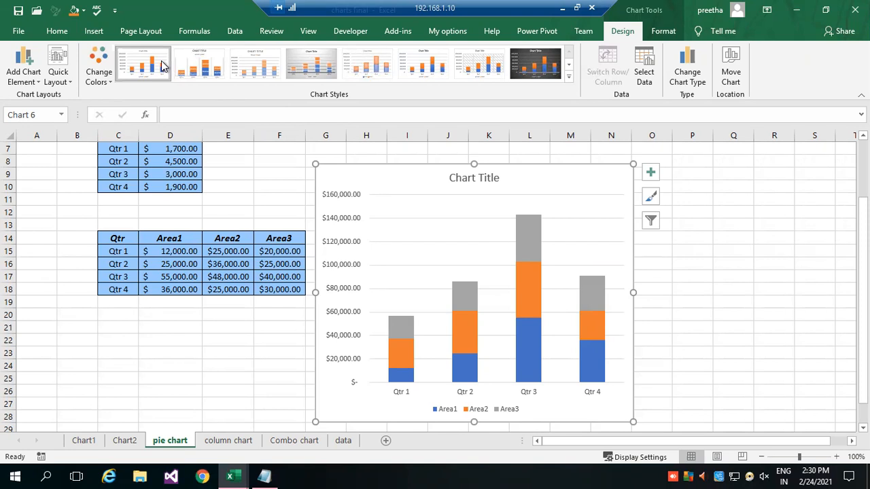
left_click(196, 69)
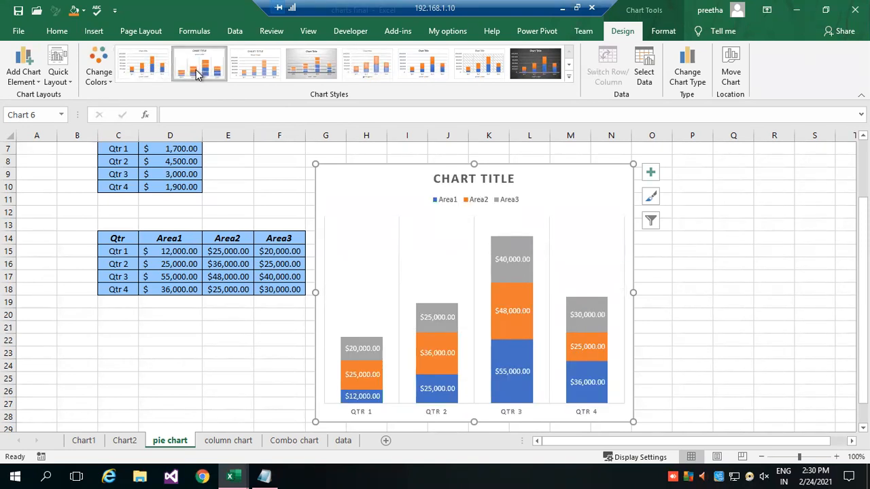
left_click(333, 68)
left_click(378, 68)
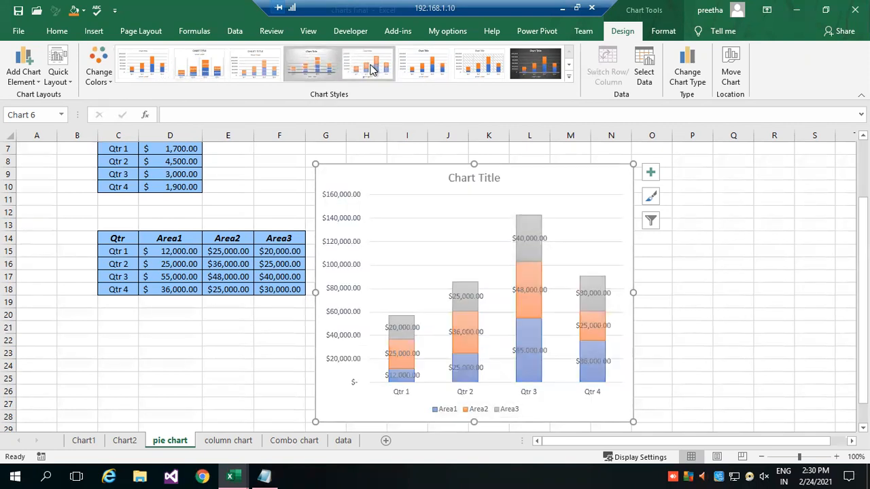
left_click(320, 64)
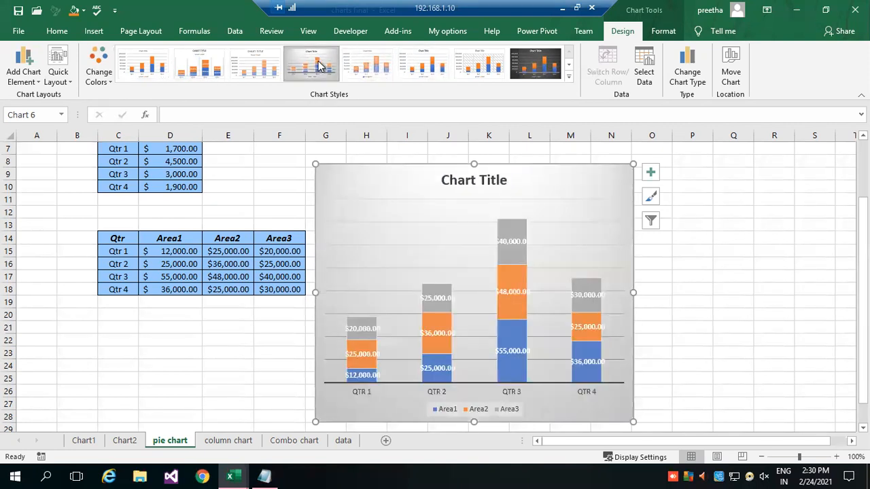
left_click(754, 289)
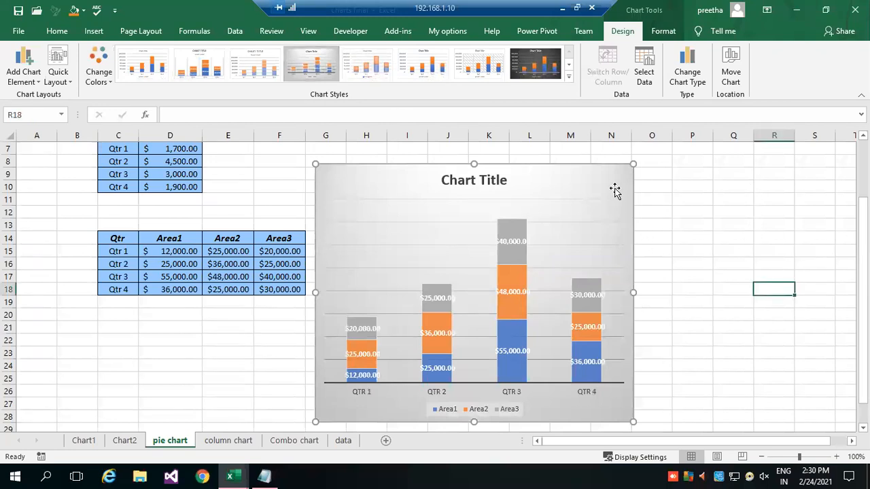
Give the stacked column chart's chart area a gradient line border with the light green preset gradient.
left_click(594, 178)
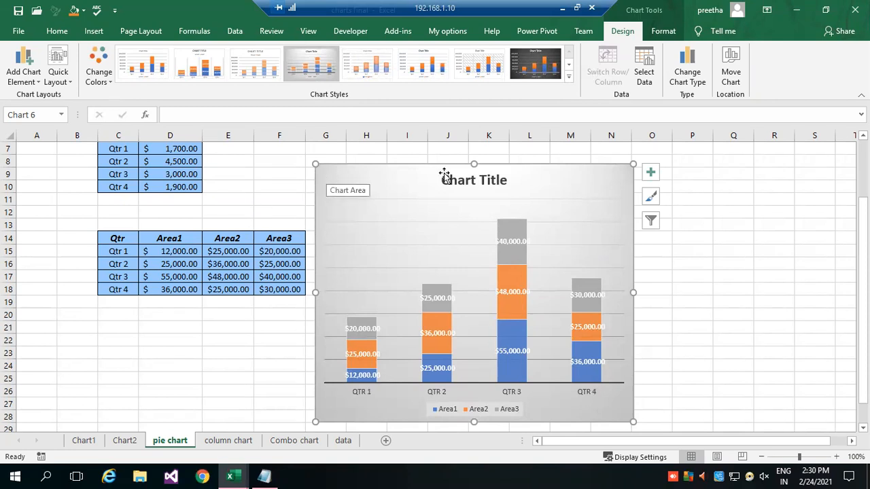
double_click(578, 182)
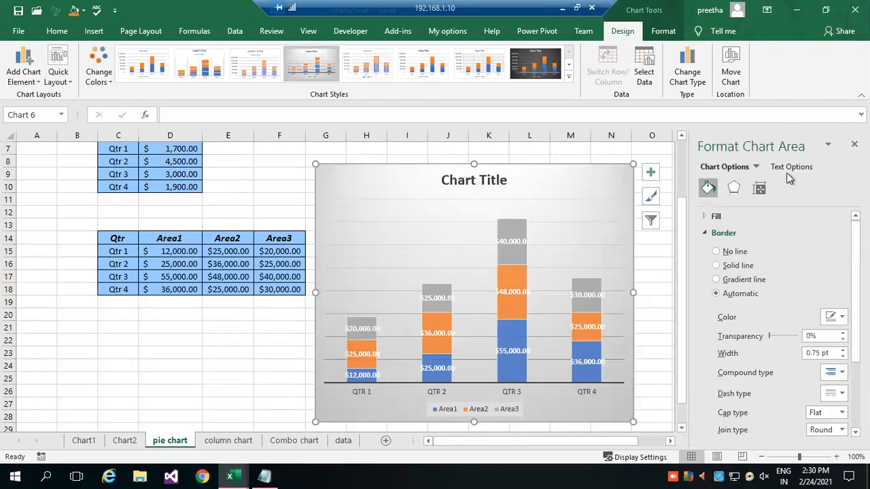
left_click(754, 169)
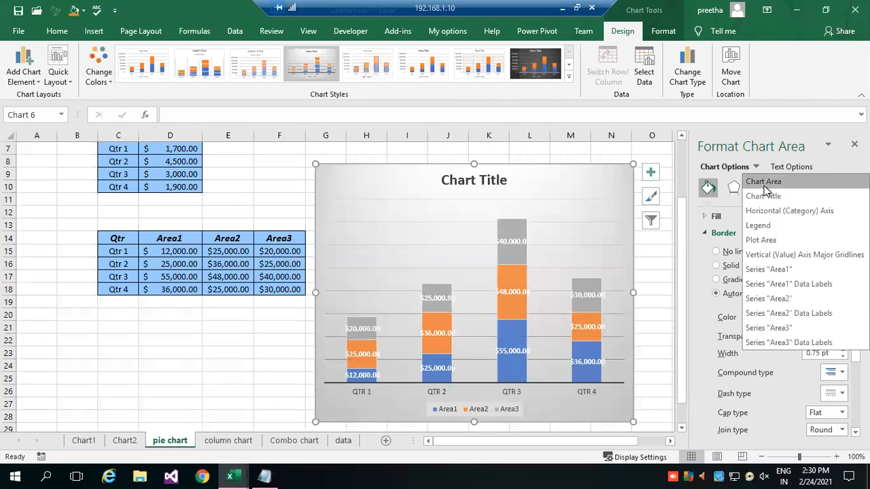
left_click(766, 182)
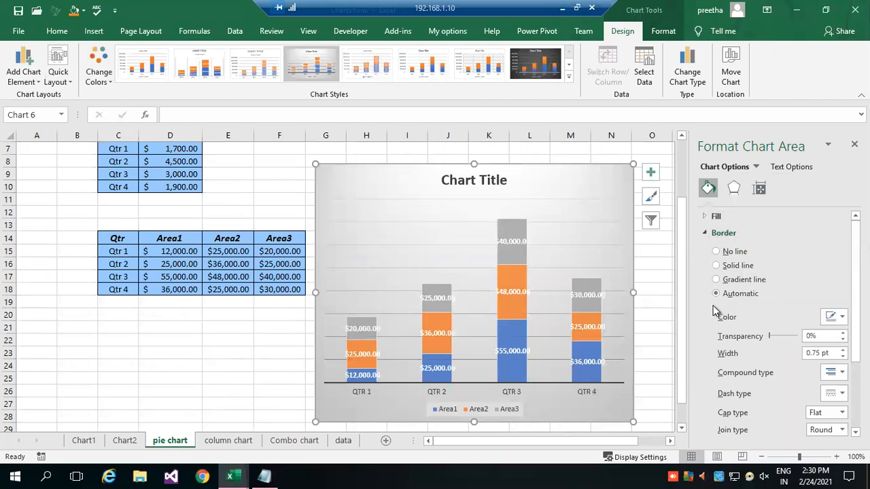
left_click(717, 280)
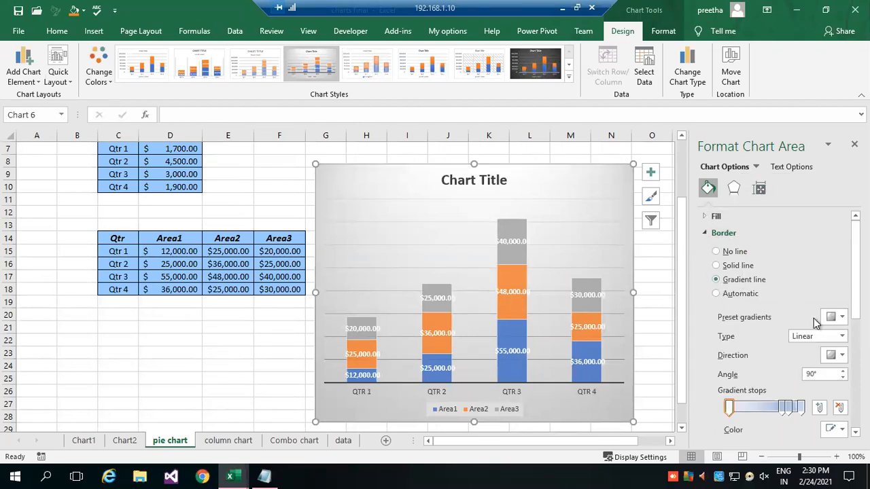
scroll(809, 292, "down", 1)
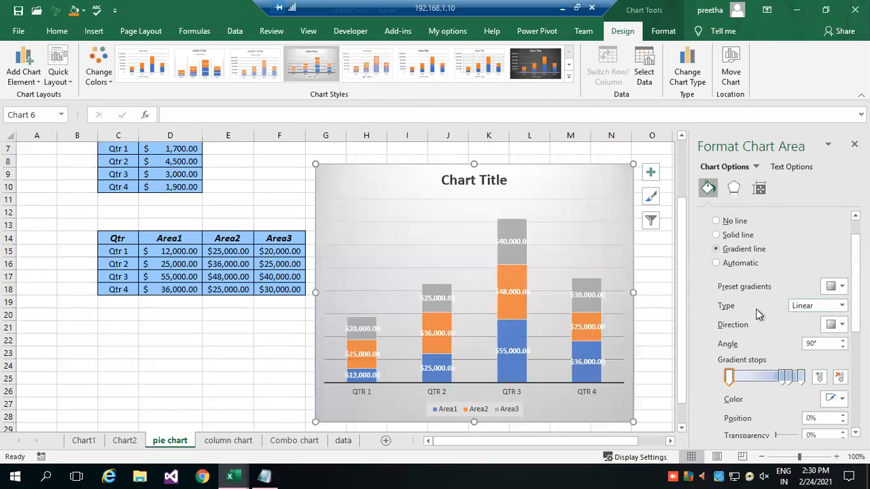
left_click(835, 286)
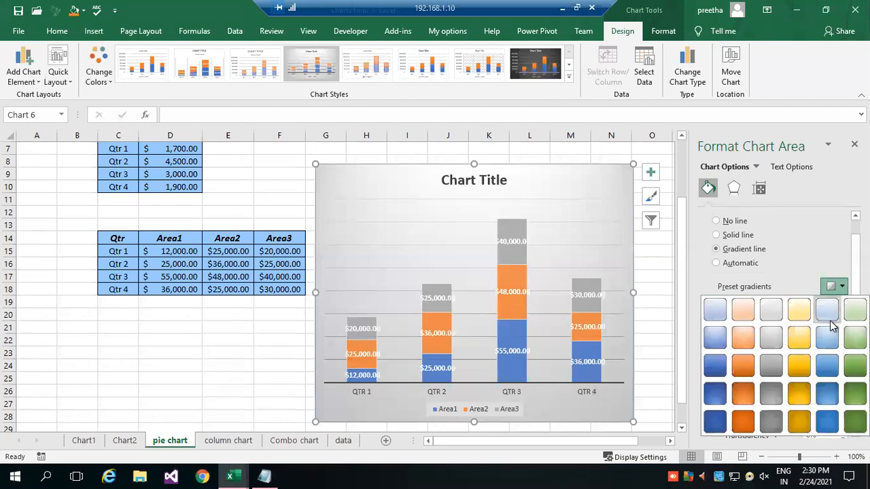
left_click(855, 307)
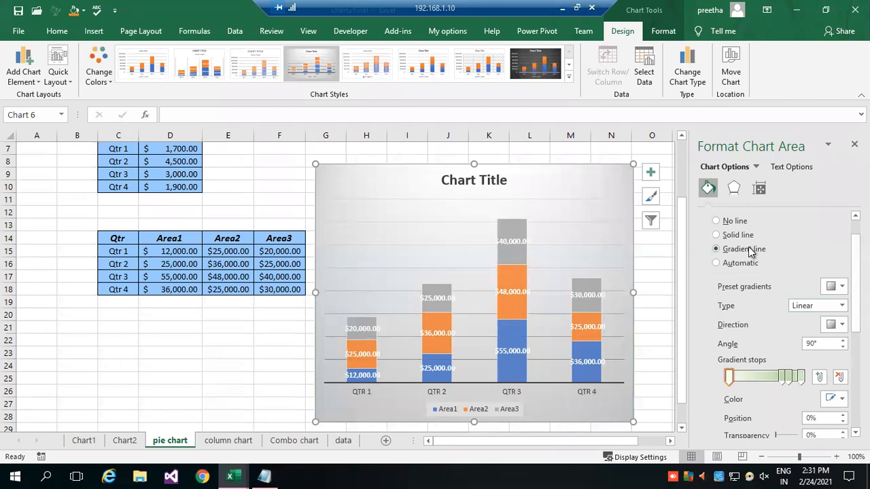
Set the border gradient's direction to the 135° diagonal and add a gradient stop.
left_click(841, 325)
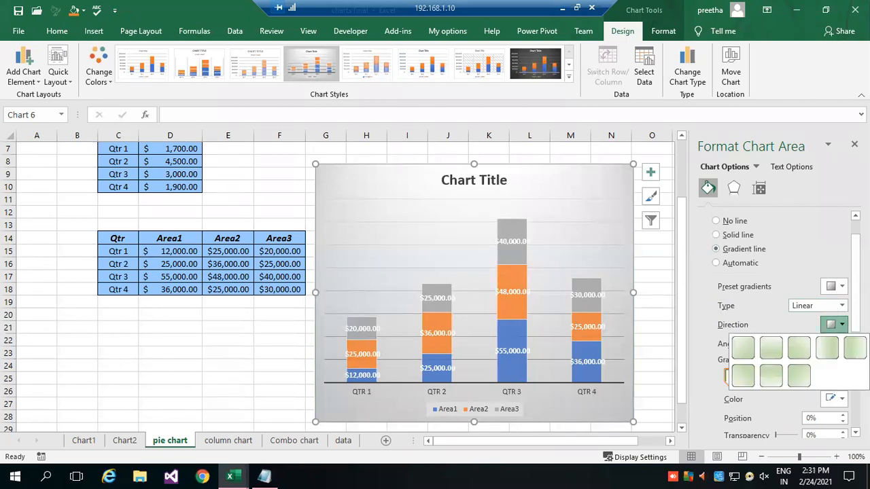
left_click(800, 350)
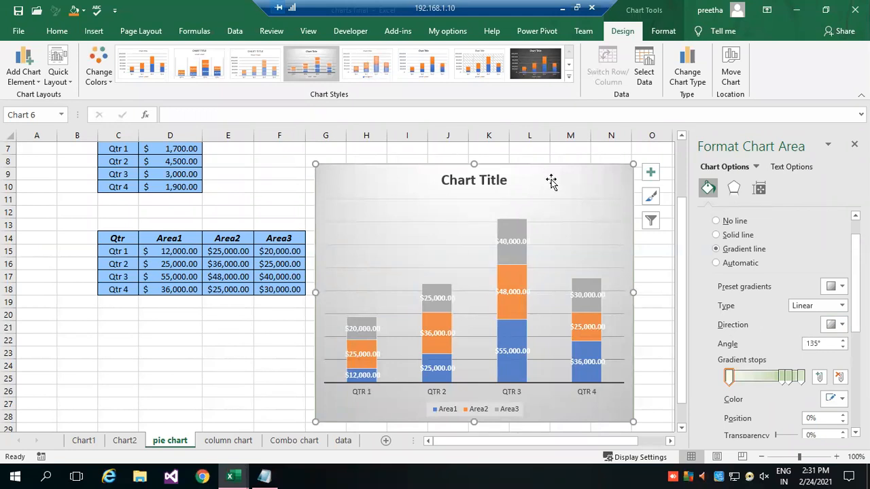
left_click(801, 379)
left_click(782, 379)
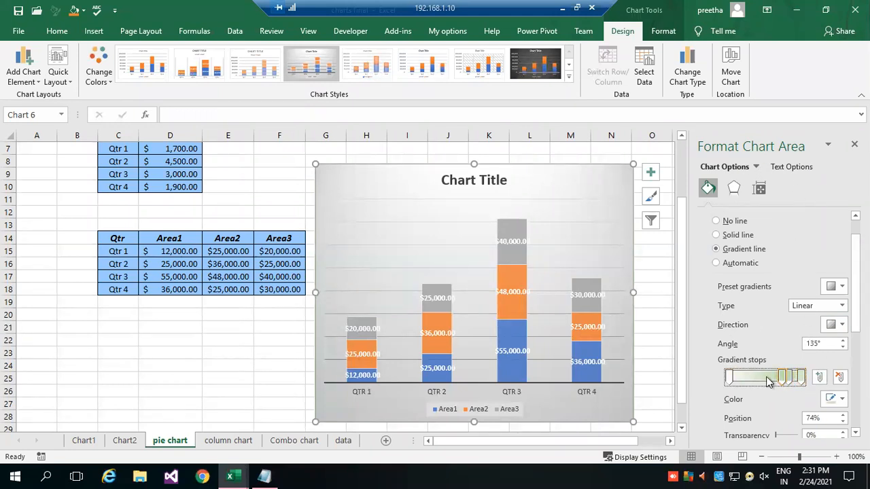
Reselect the chart area and reapply a light preset gradient to its border.
left_click(592, 243)
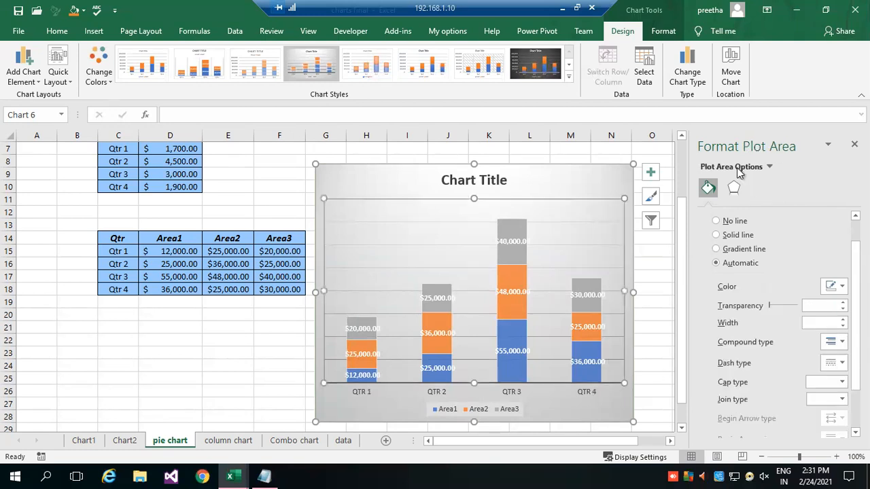
left_click(568, 168)
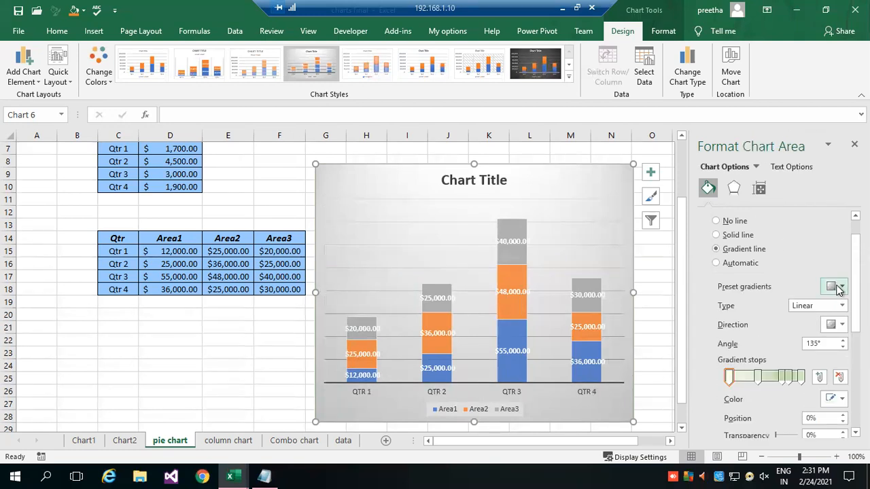
left_click(841, 288)
left_click(830, 309)
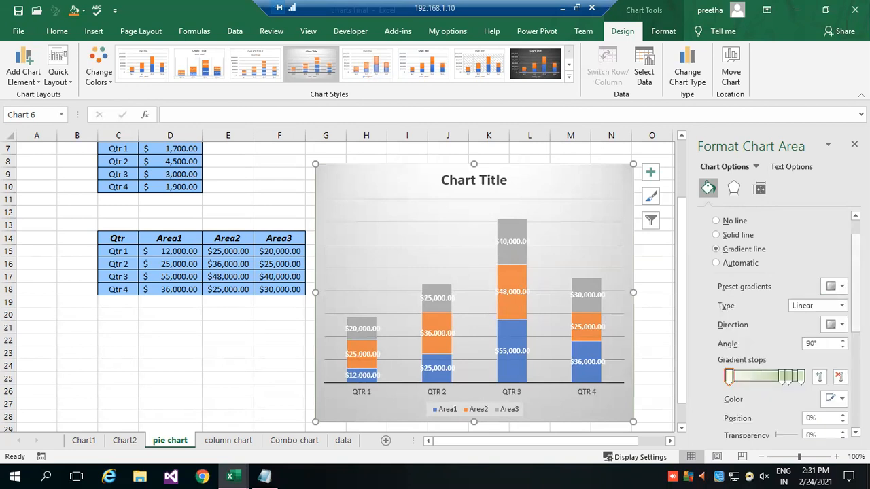
Reopen the formatting options for the stacked column chart's chart area and change its border to a solid line.
left_click(854, 144)
left_click(170, 378)
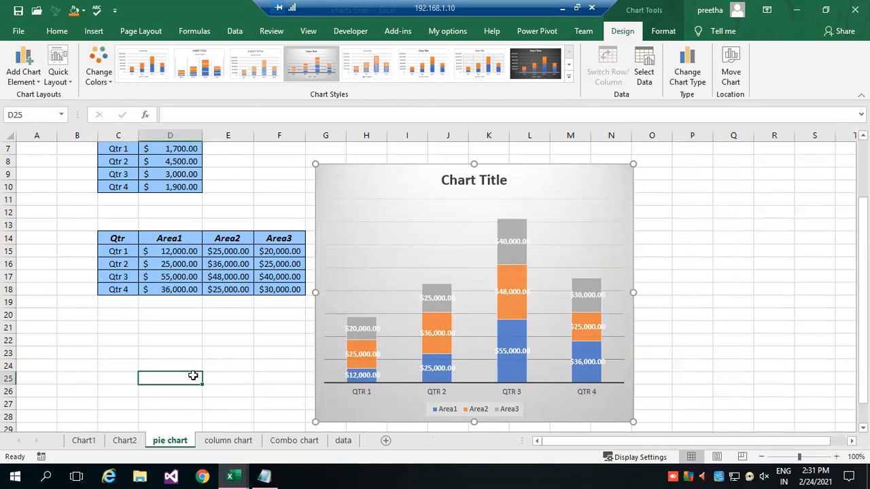
left_click(606, 181)
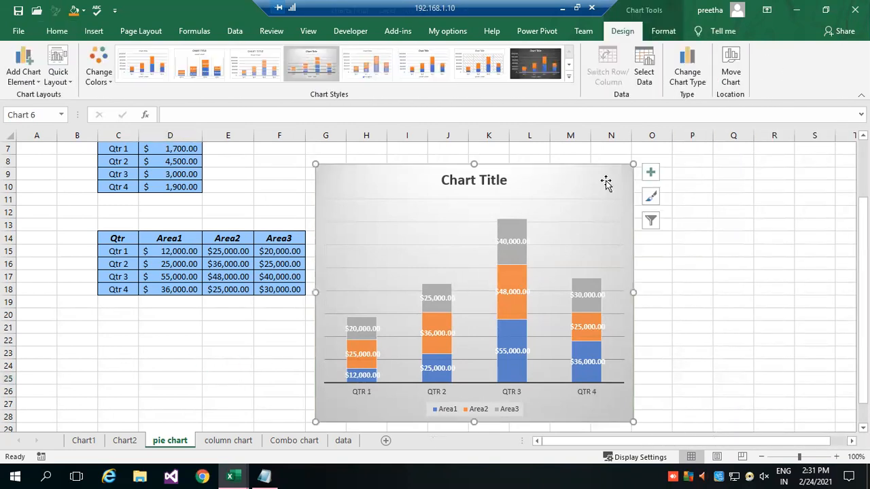
double_click(599, 182)
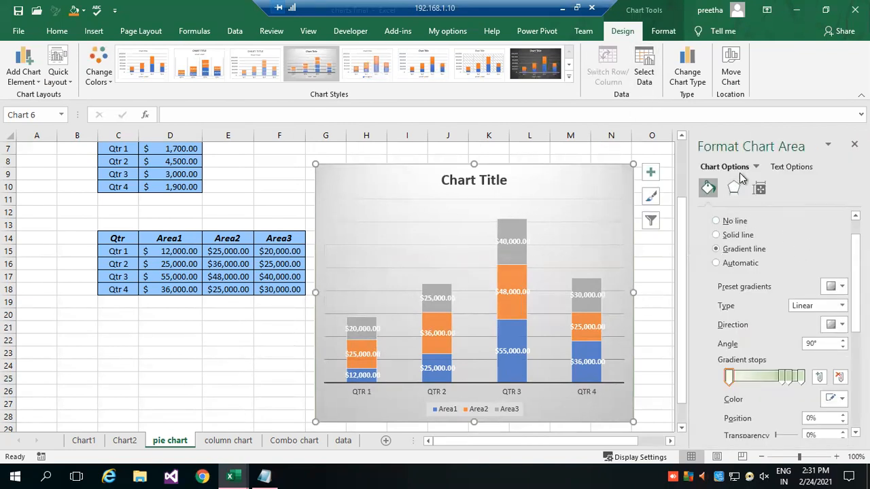
left_click(756, 168)
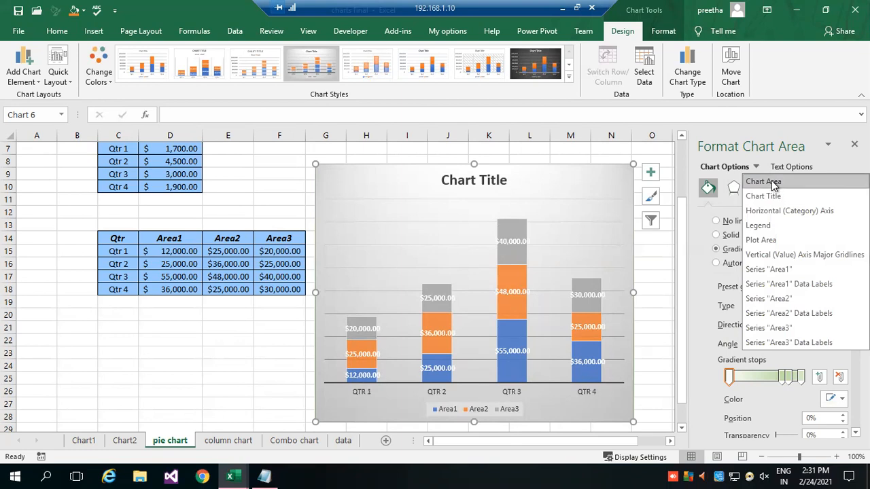
left_click(773, 182)
left_click(734, 236)
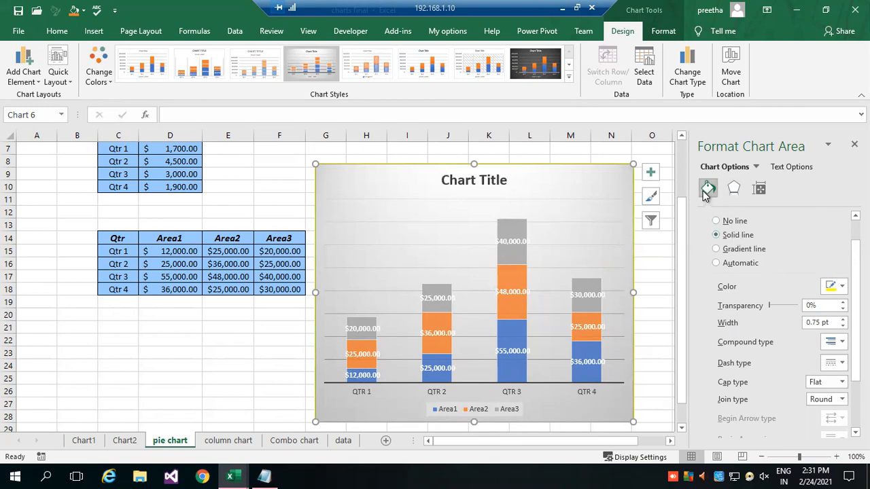
left_click(728, 189)
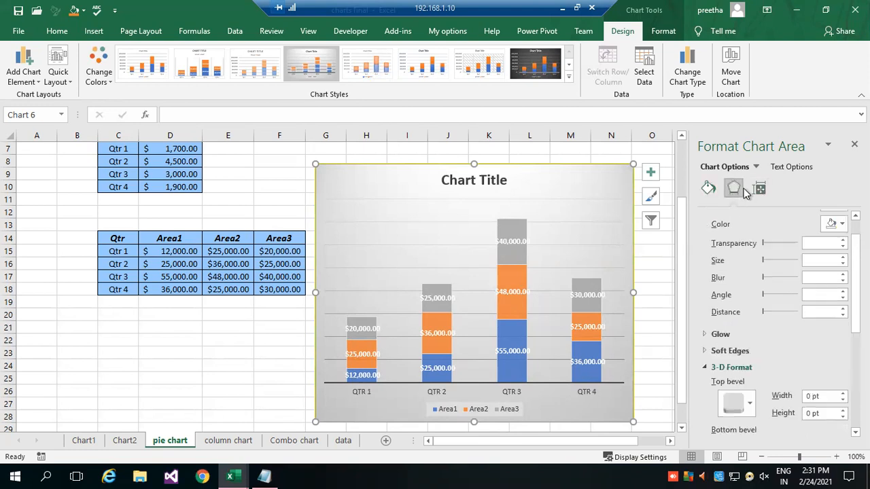
left_click(708, 190)
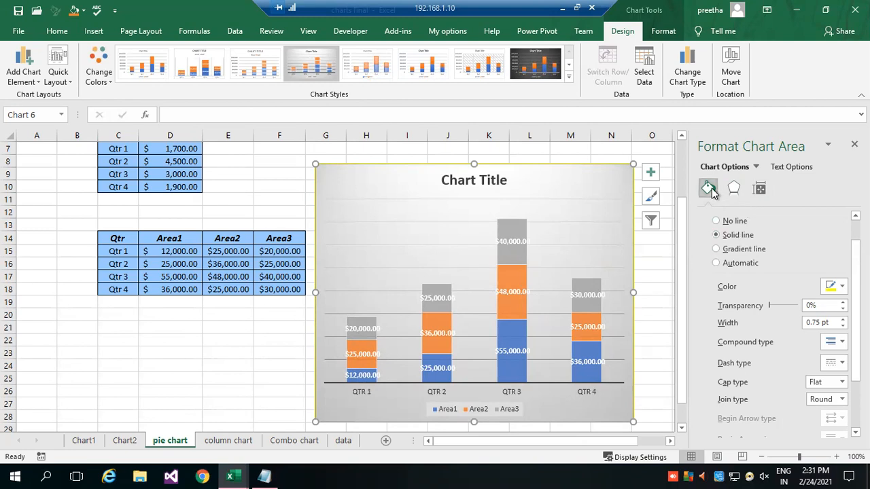
left_click(754, 168)
left_click(755, 168)
left_click(759, 168)
left_click(763, 182)
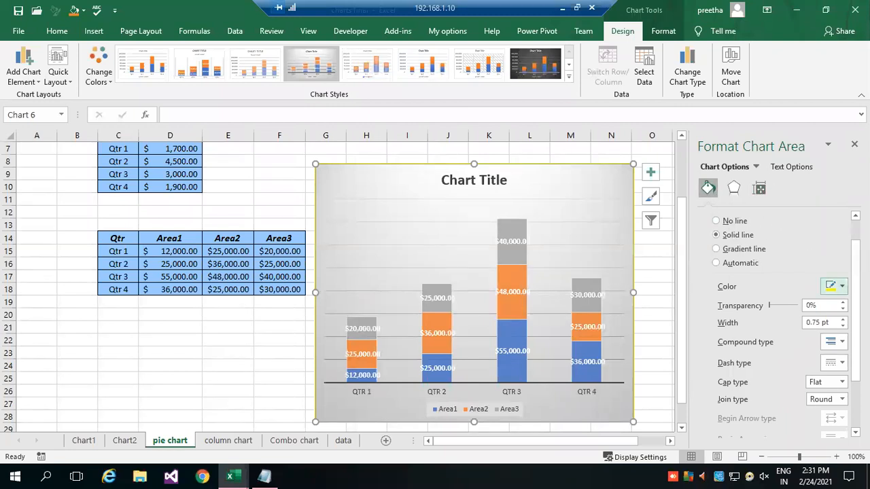
Give the chart area of the stacked column chart an orange shadow.
left_click(734, 188)
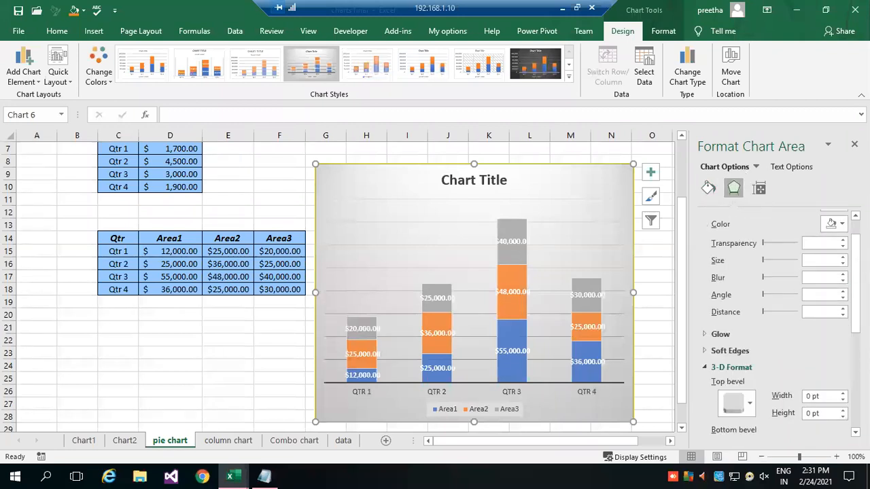
left_click(835, 223)
left_click(826, 277)
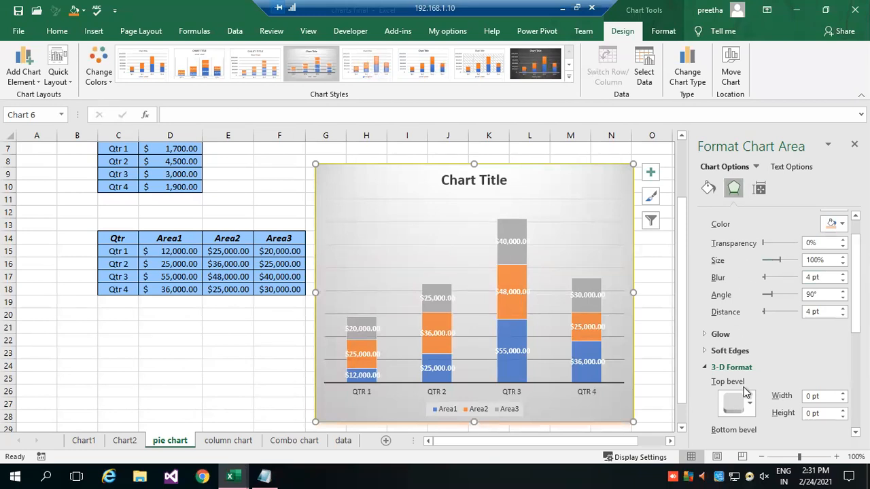
Apply 3-D bevel presets to the chart area: a 12 pt by 4 pt top bevel and a 9 pt by 6 pt bottom bevel.
scroll(729, 354, "down", 3)
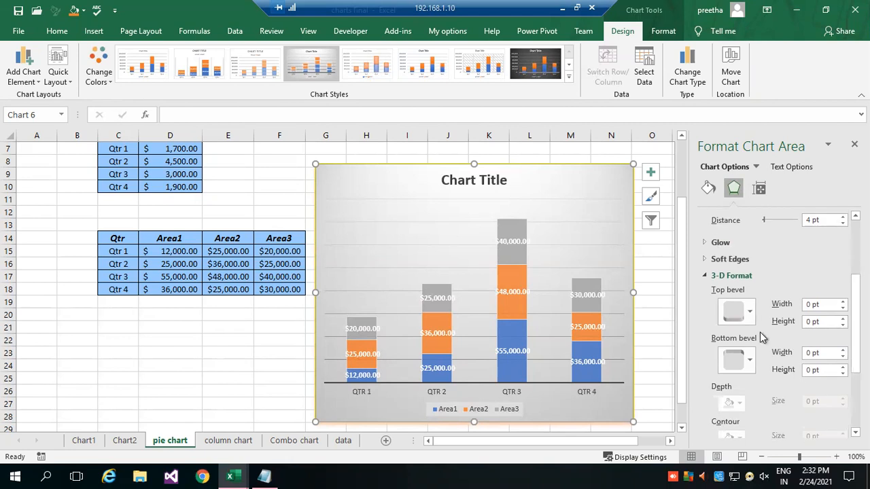
left_click(750, 312)
left_click(777, 252)
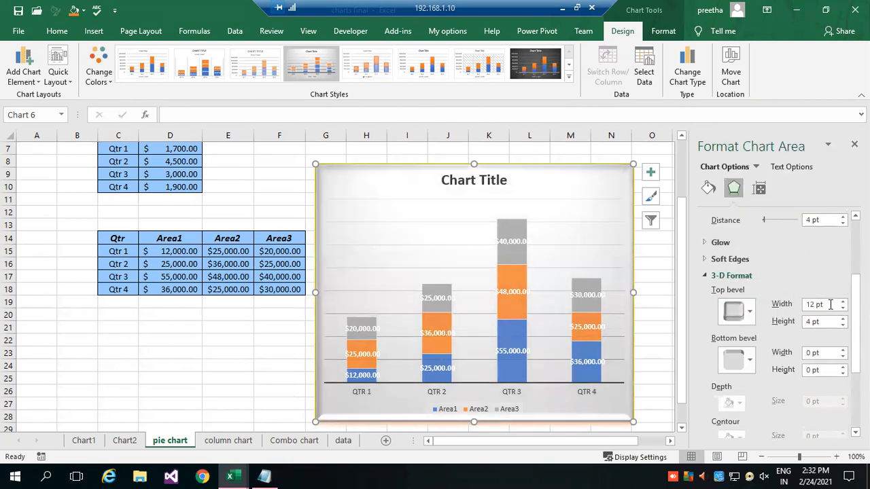
left_click(749, 360)
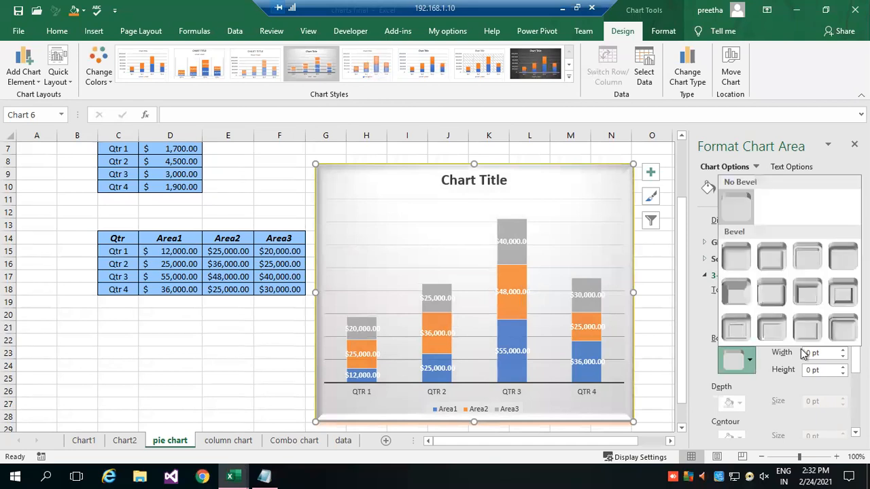
left_click(843, 333)
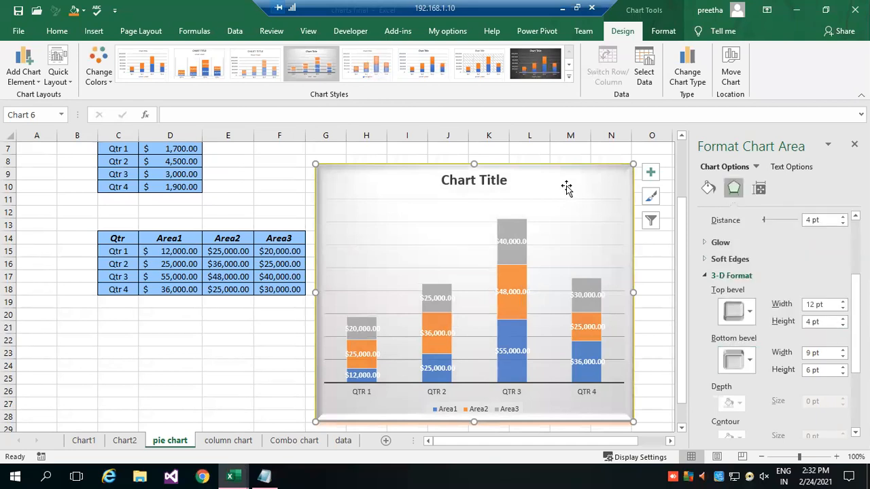
Try a solid fill on the chart area, replace it with the light green gradient fill, and deselect the chart.
left_click(760, 189)
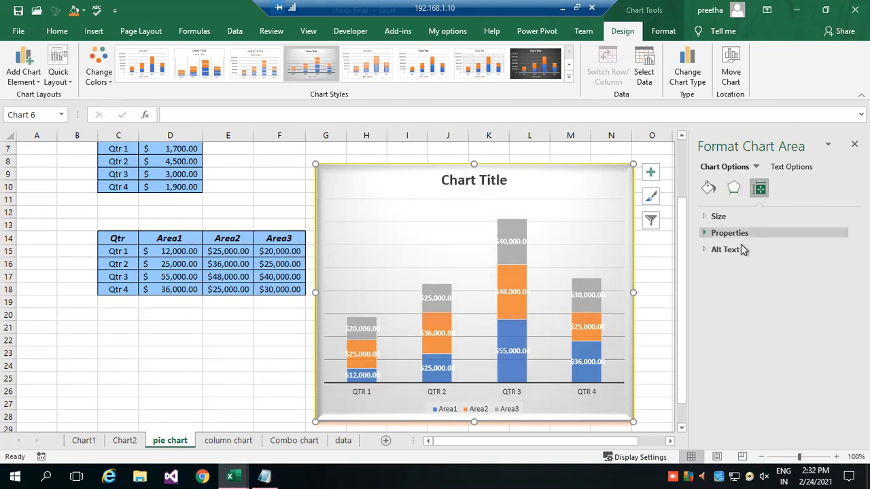
left_click(708, 189)
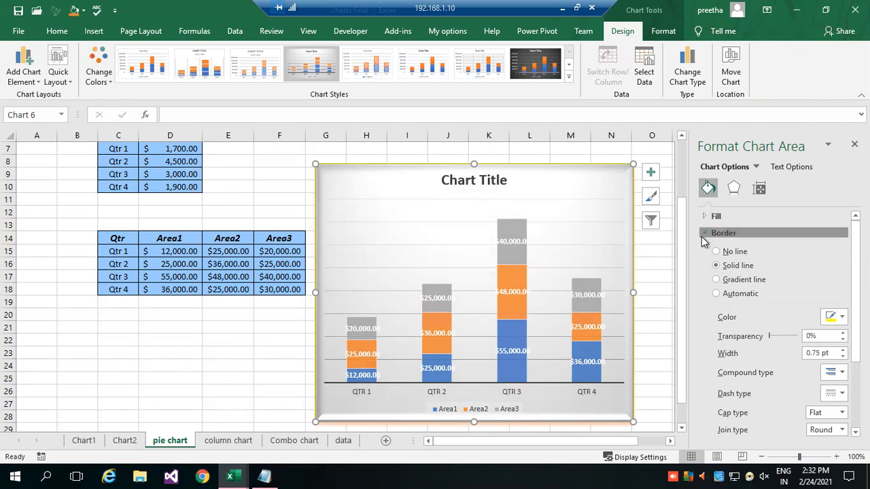
left_click(707, 233)
left_click(710, 217)
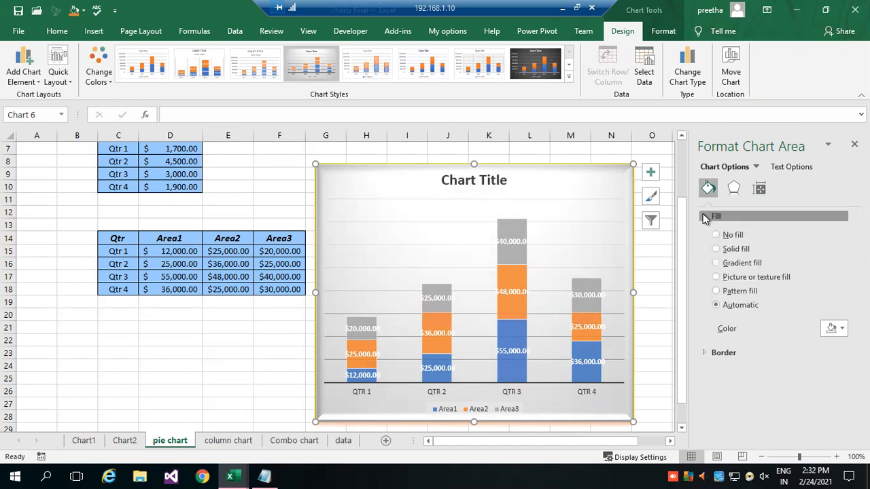
left_click(719, 249)
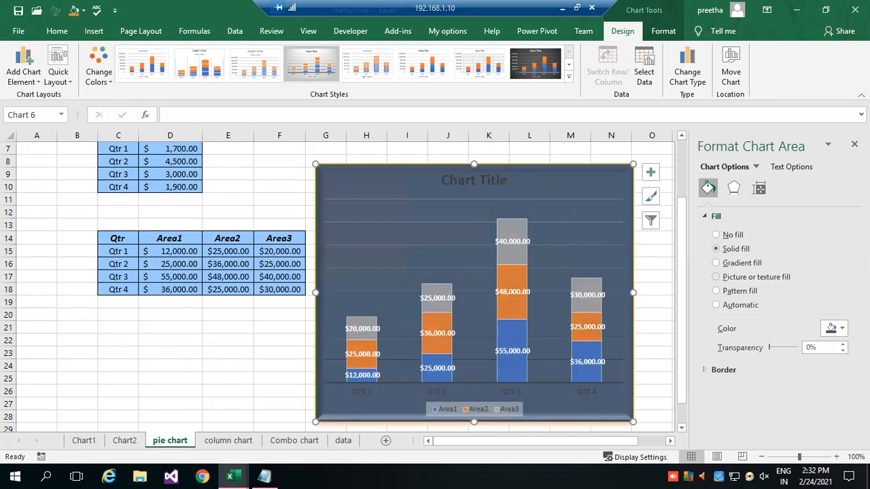
left_click(756, 267)
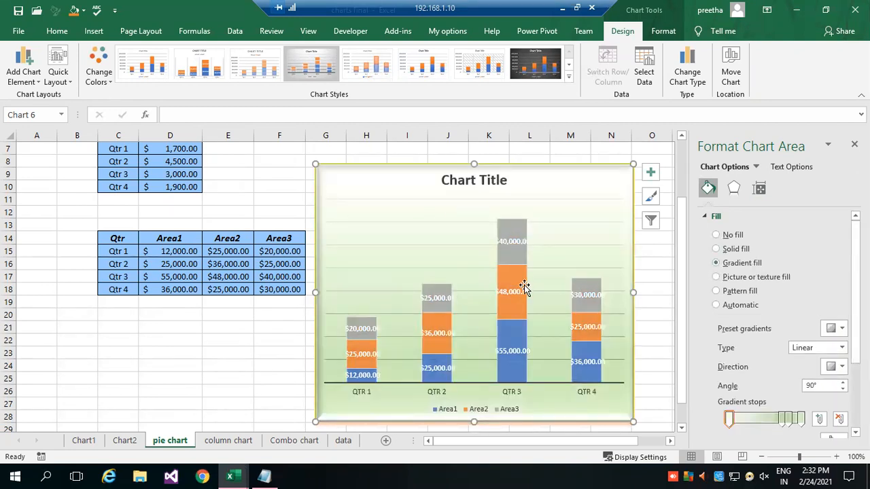
left_click(707, 217)
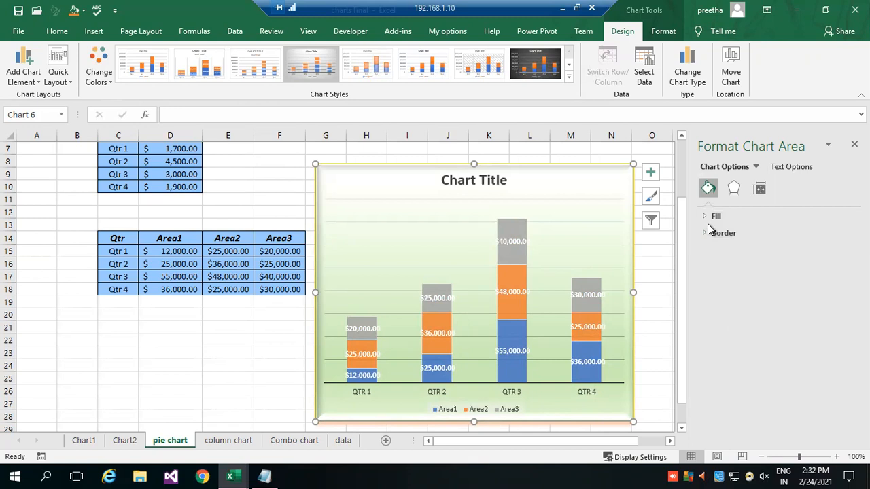
left_click(705, 232)
left_click(705, 232)
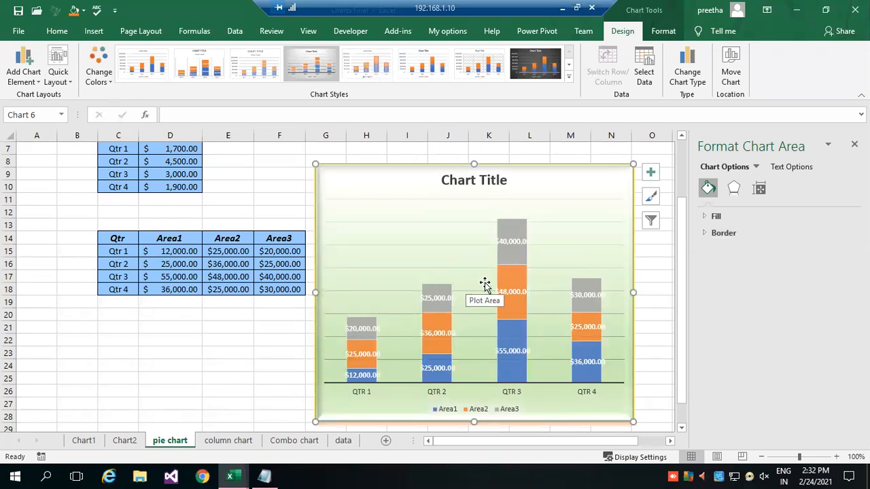
left_click(174, 350)
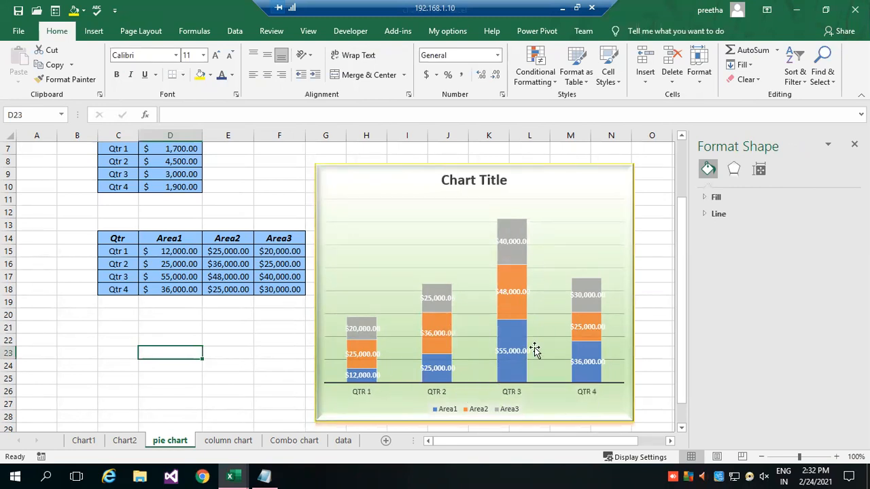
Add a new worksheet directly after the pie chart sheet and close the shape formatting pane.
left_click(232, 440)
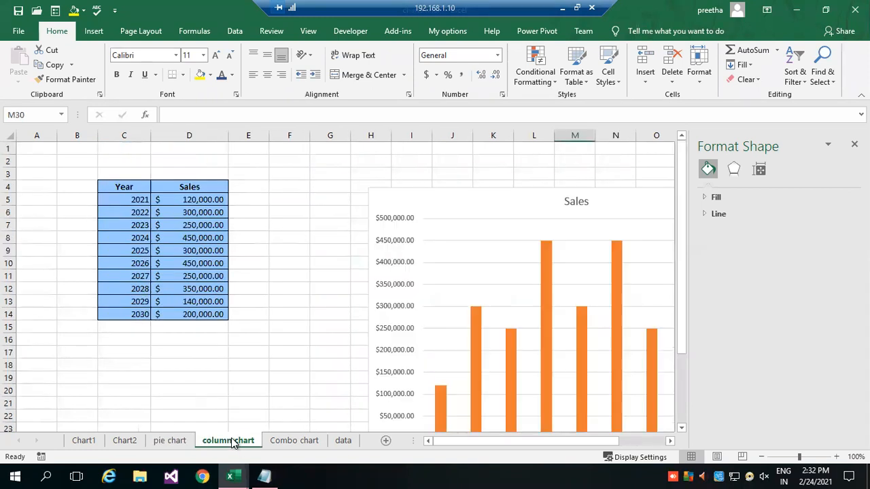
left_click(293, 442)
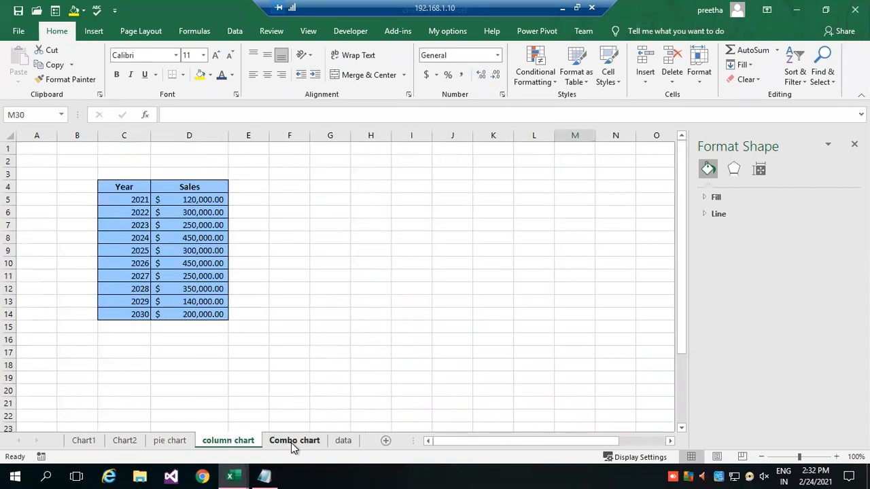
left_click(172, 441)
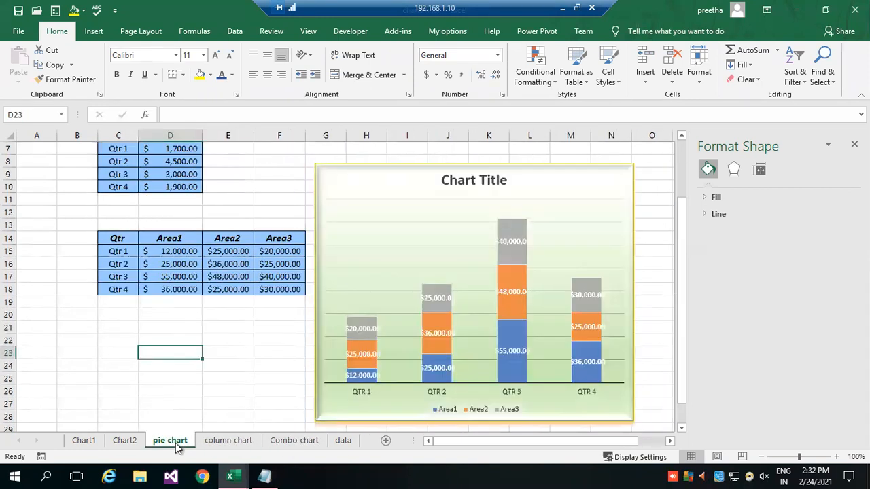
left_click(386, 440)
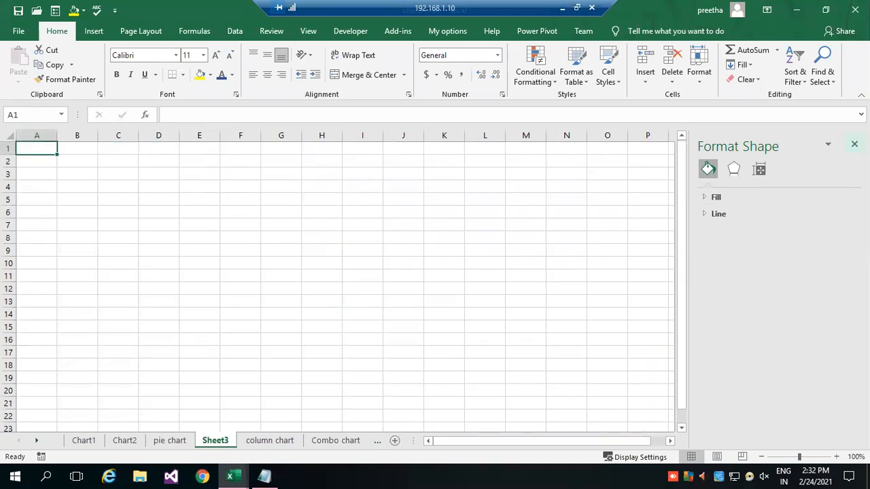
left_click(854, 144)
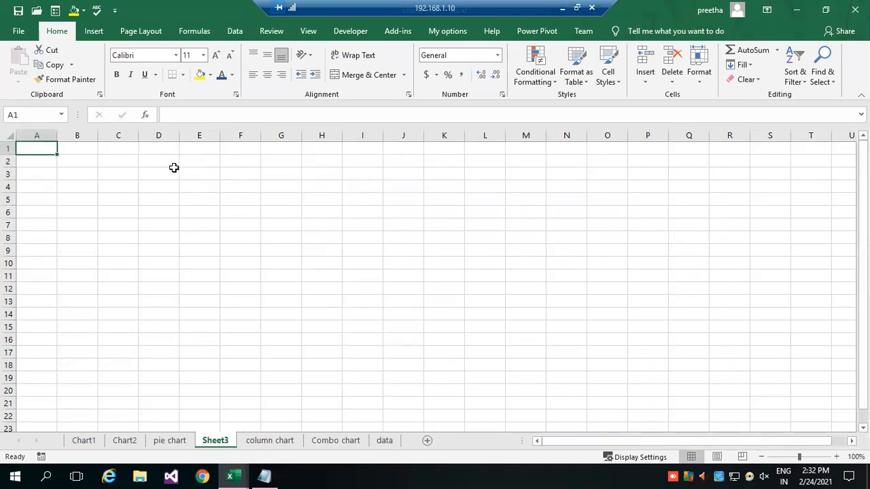
Enter the title "XY charts" in cell D3 of the new worksheet.
left_click(154, 184)
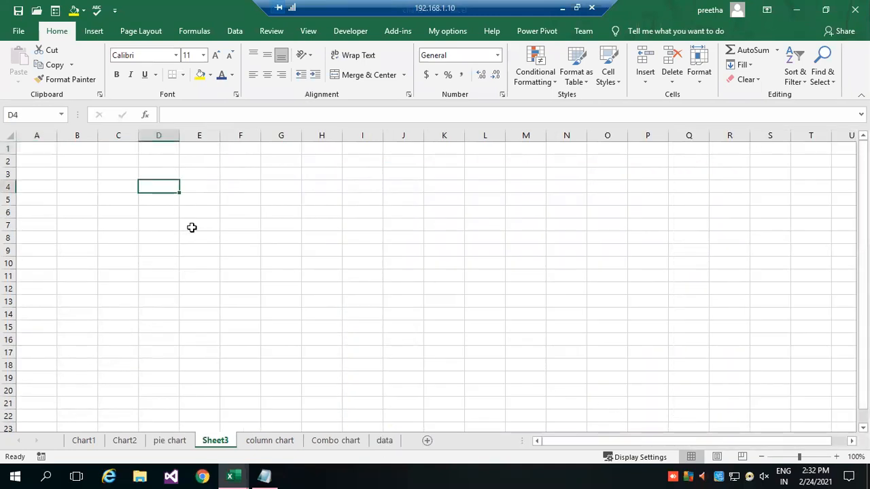
left_click(836, 457)
left_click(836, 457)
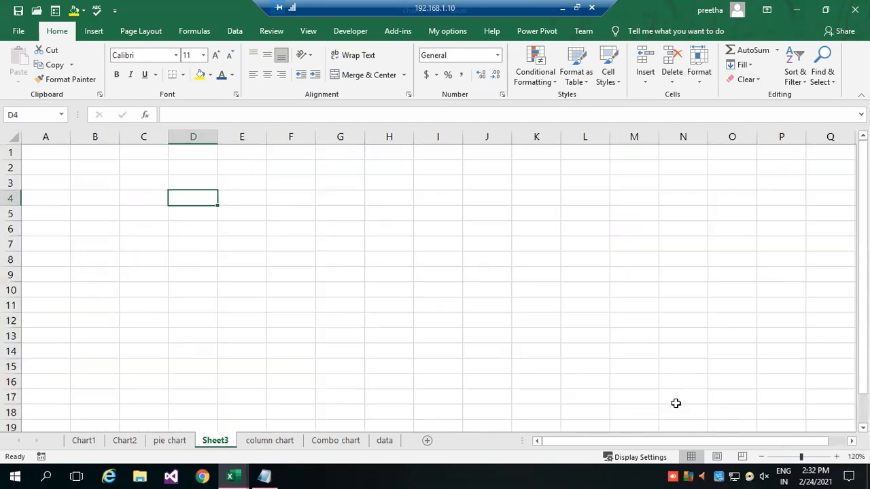
left_click(195, 180)
type("X")
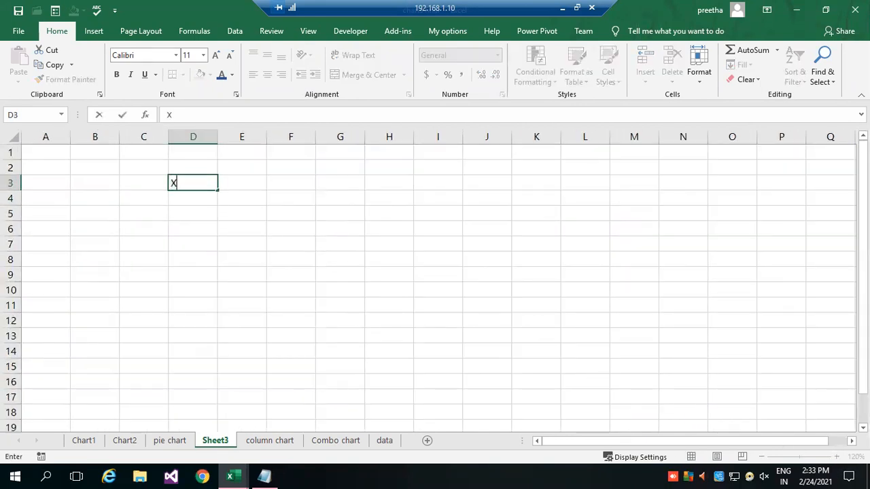
type("Y charts")
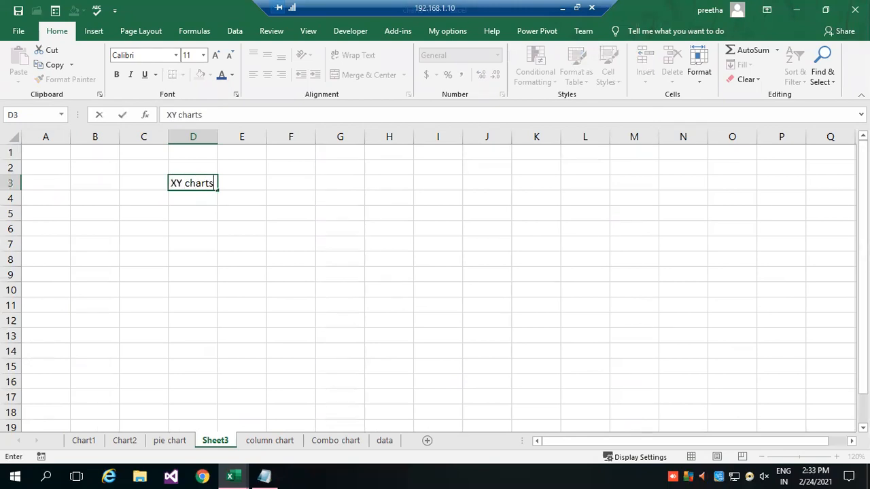
key("Return")
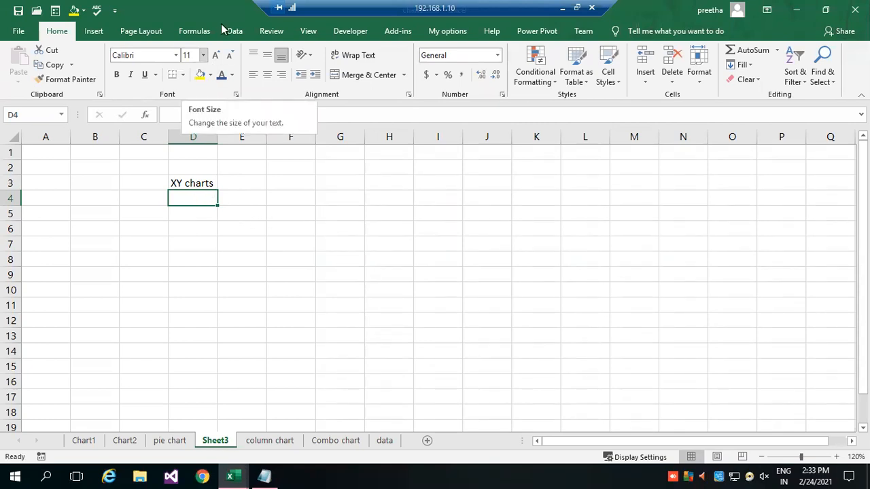
Enter the column header "Year" in cell D6 below the sheet title.
left_click(94, 31)
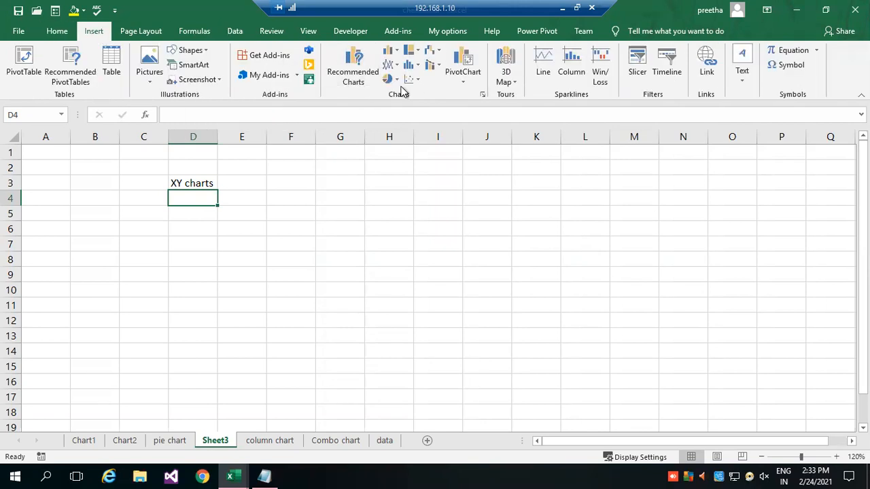
left_click(185, 235)
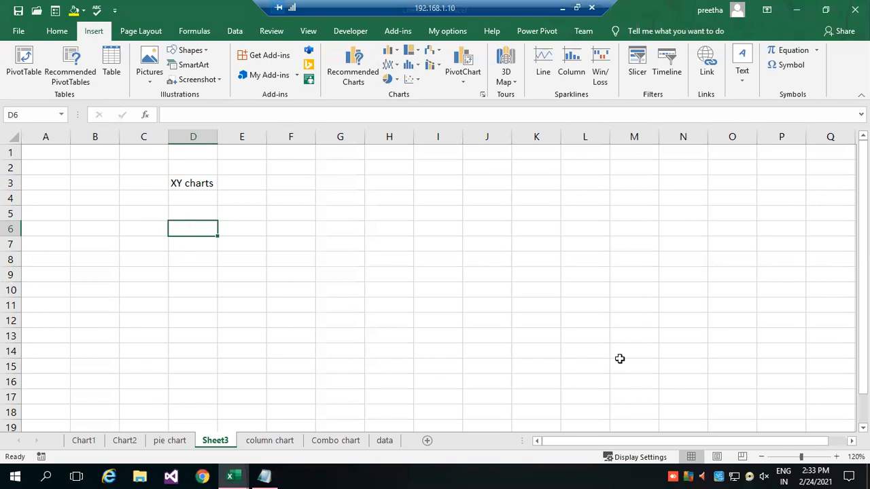
type("Year")
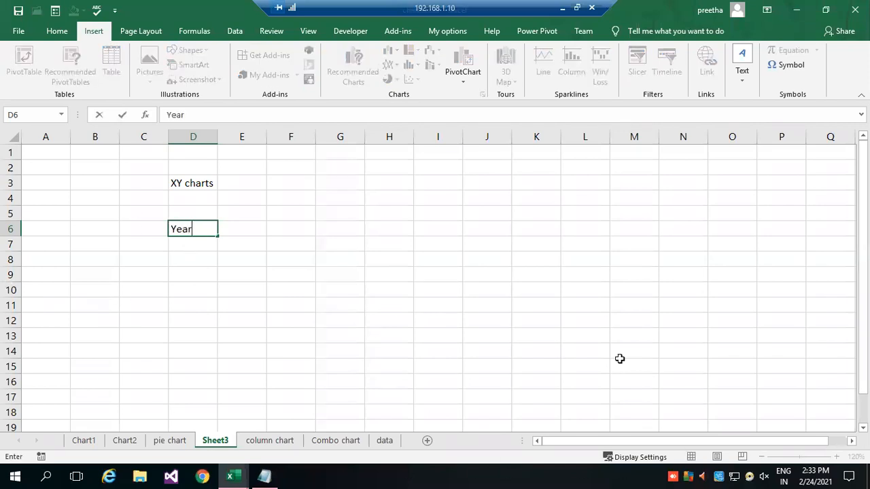
key("Tab")
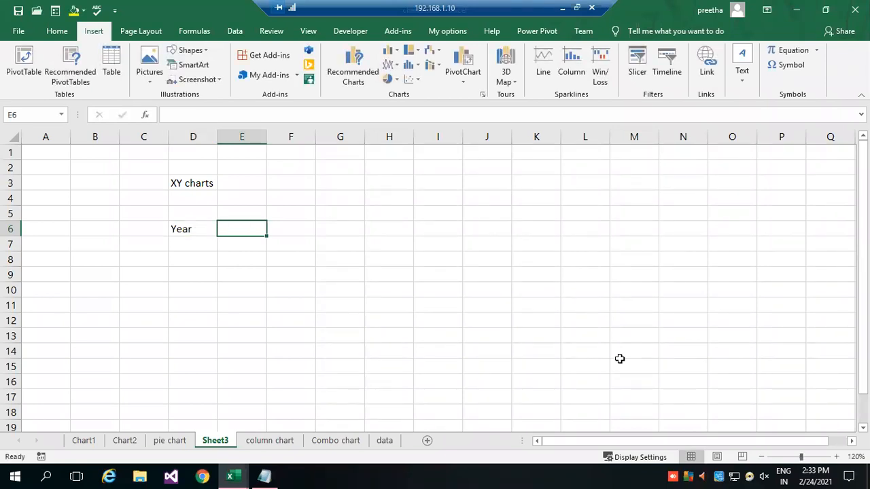
key("Down")
key("Left")
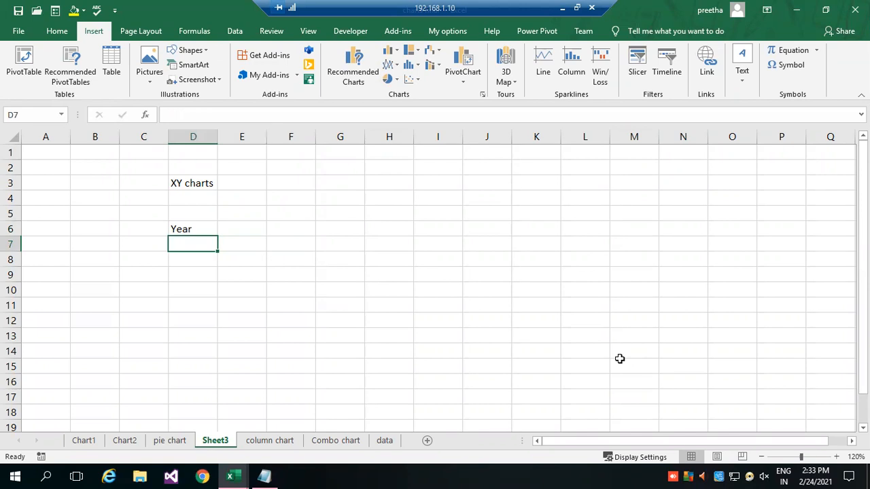
Enter 2021 and 2022 under the Year header and extend the series down to 2028 in cell D14.
type("2")
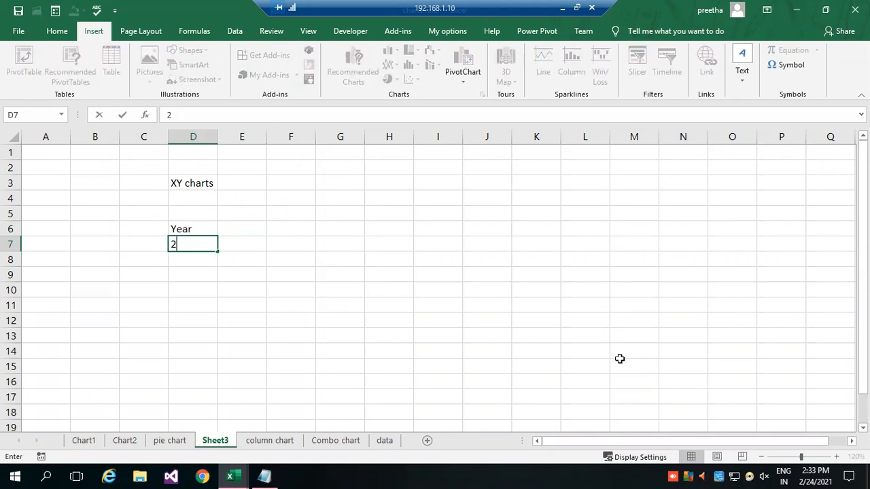
type("021")
key("Return")
type("2022")
key("Return")
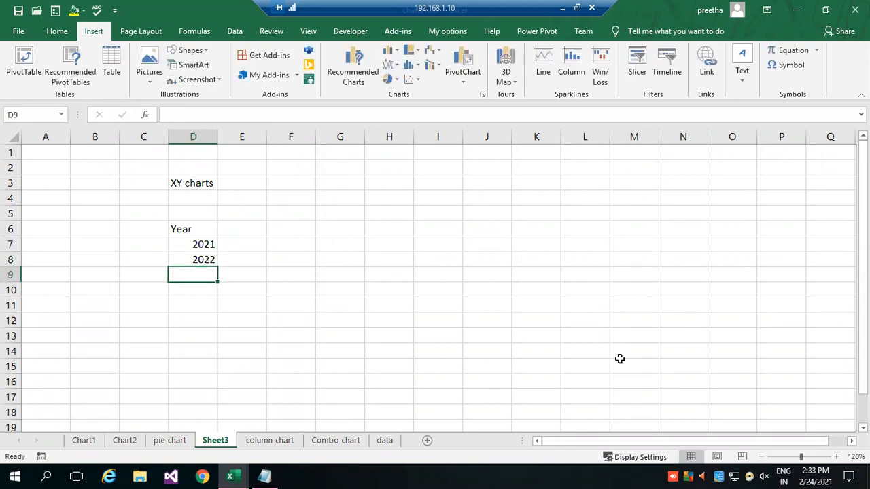
left_click_drag(201, 248, 225, 349)
Add the header "Revenue" in cell E6 and enter 250, 360, 140 and 500 for the years 2021 to 2024.
left_click(254, 226)
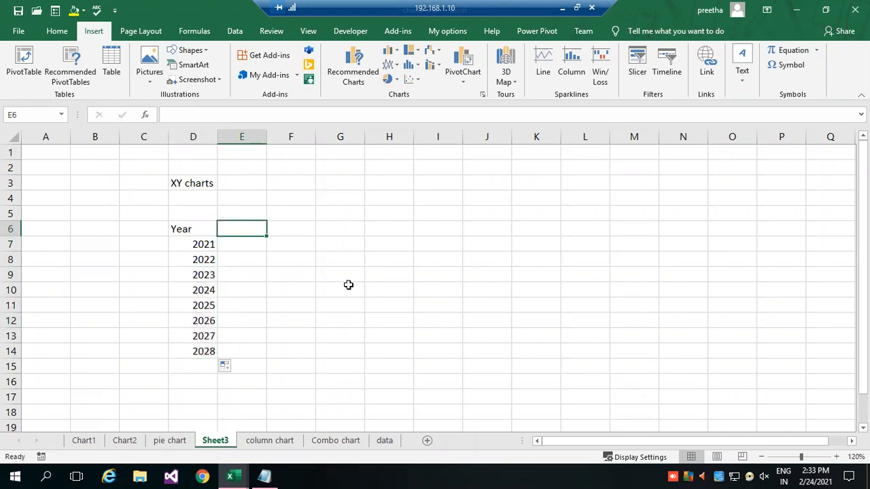
type("Revenue")
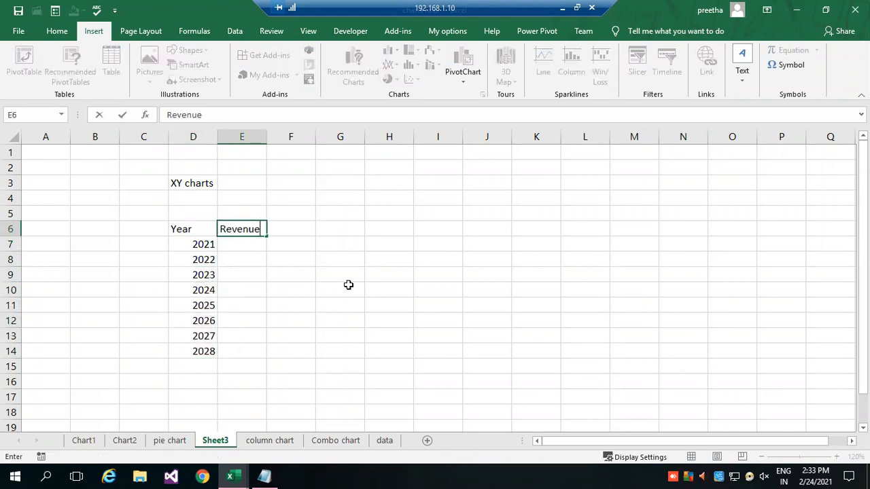
left_click(252, 242)
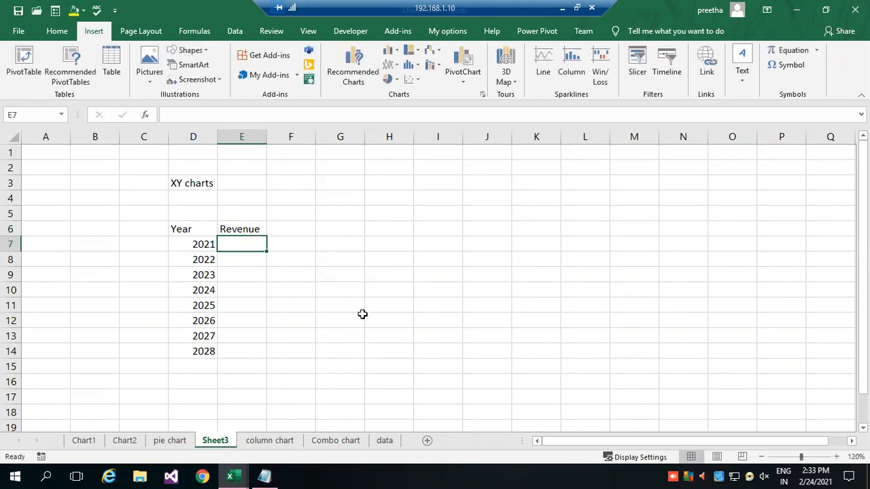
type("250")
key("Return")
type("360")
key("Return")
key("Return")
type("140")
key("Return")
type("500")
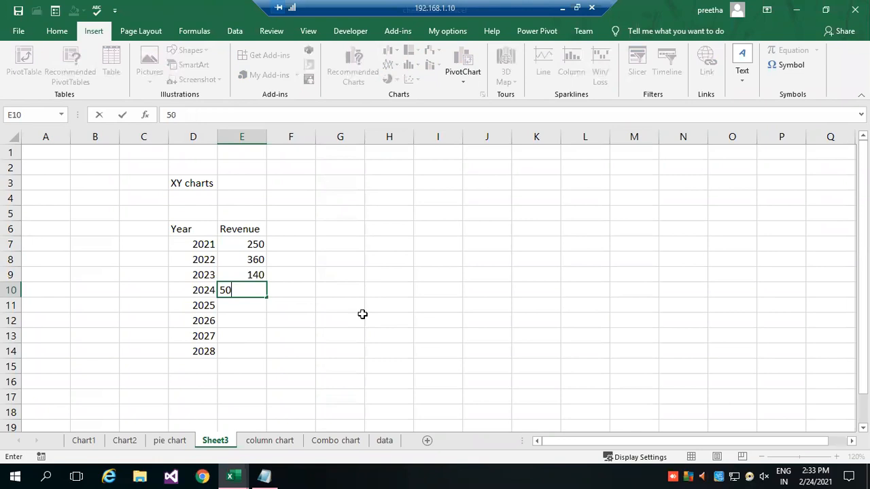
Enter the revenue values 350, 140, 250 and 200 for the years 2025 to 2028.
key("Return")
type("350")
key("Return")
type("140")
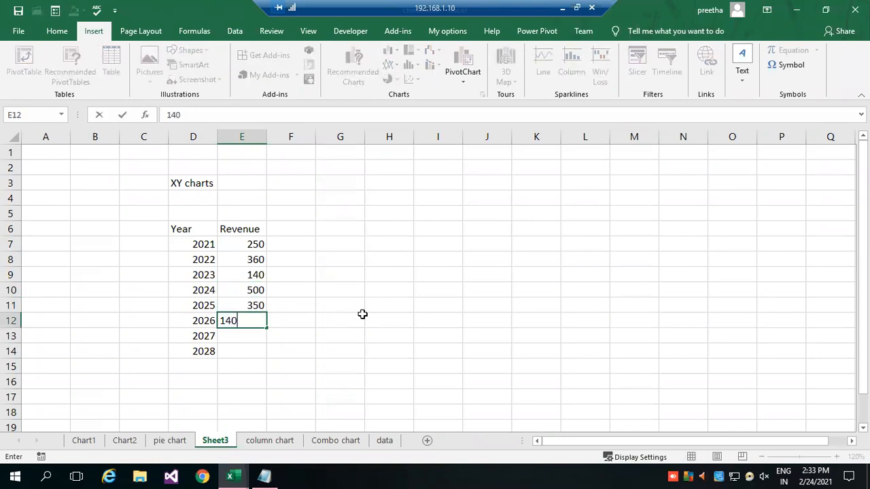
key("Return")
type("250")
key("ctrl+Return")
key("Return")
type("200")
key("Return")
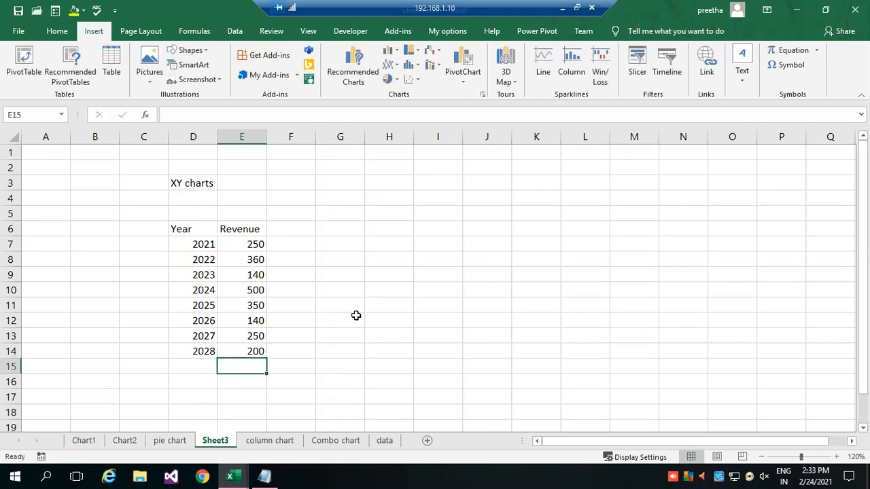
left_click(316, 303)
Insert an X Y (Scatter) chart from D6:E14 plotting Revenue against Year, and move it clear of the table.
left_click_drag(178, 229, 240, 350)
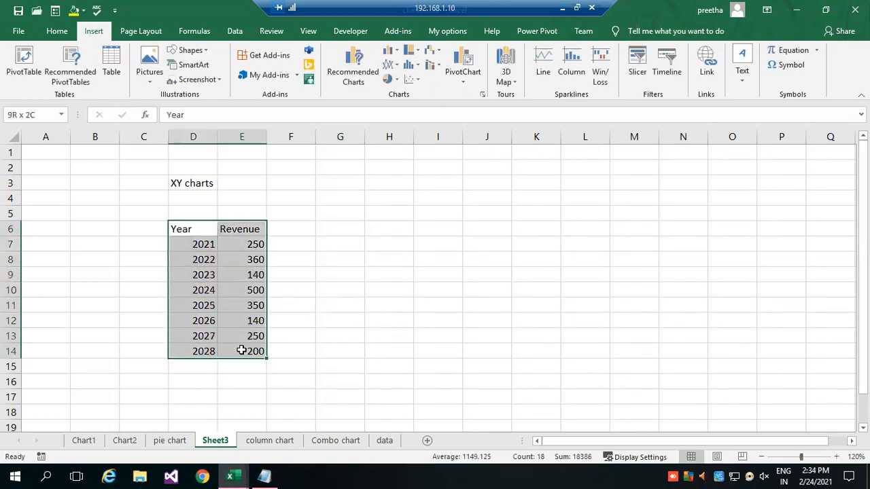
left_click(483, 95)
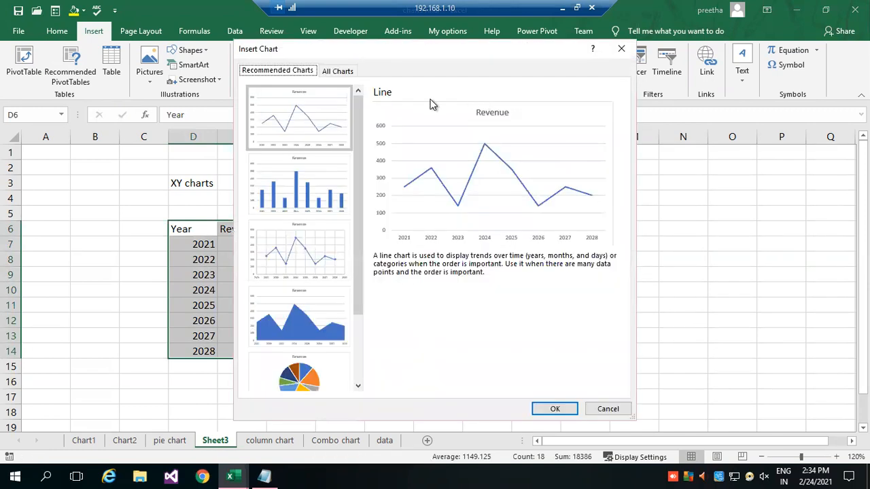
left_click(338, 70)
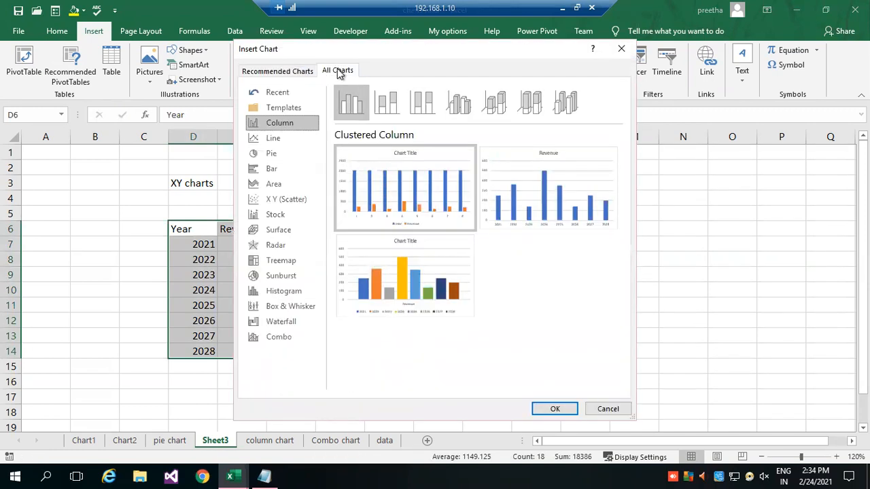
left_click(285, 199)
mouse_move(423, 174)
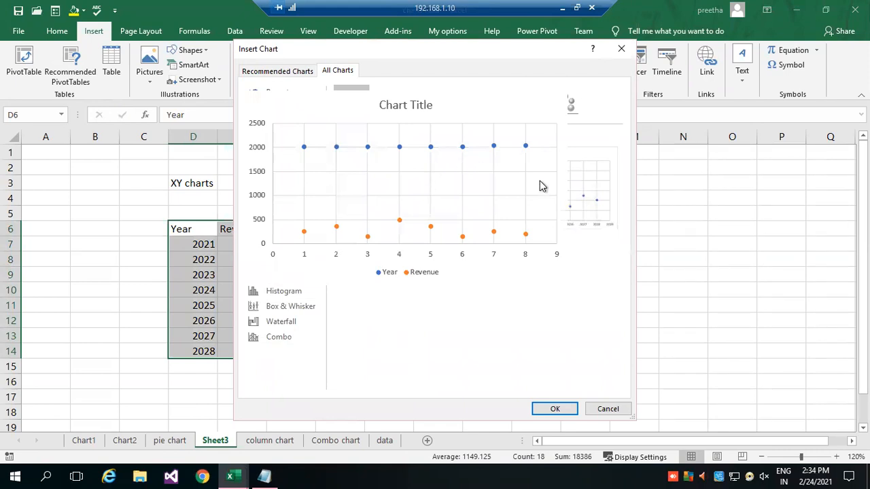
left_click(556, 195)
left_click(552, 409)
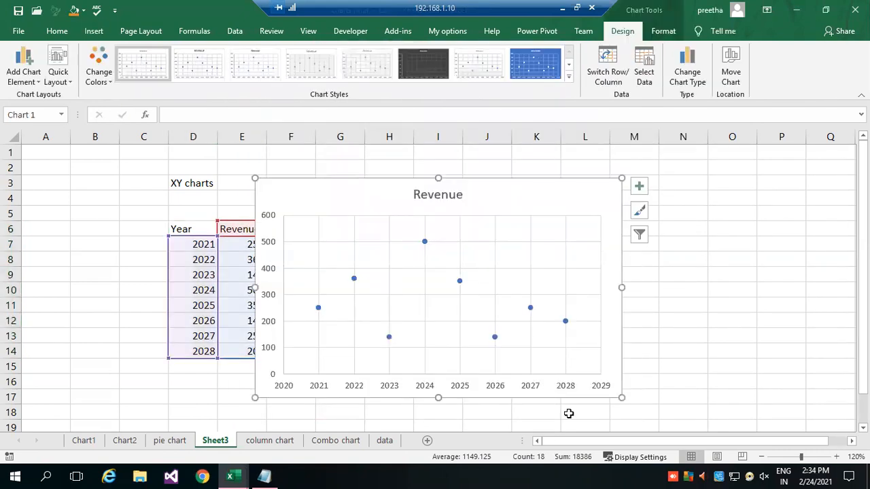
left_click_drag(314, 191, 388, 179)
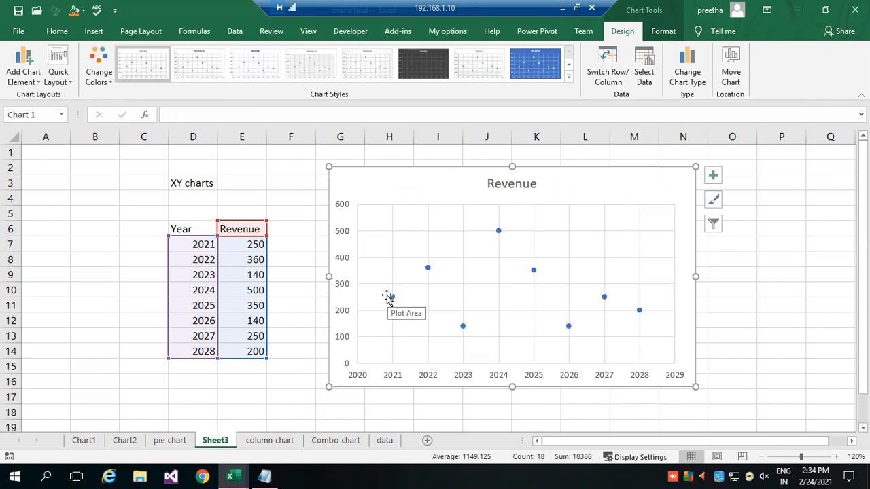
Recolor the scatter chart with the colorful palette that starts with orange, and move the chart over to columns J to Q.
mouse_move(393, 301)
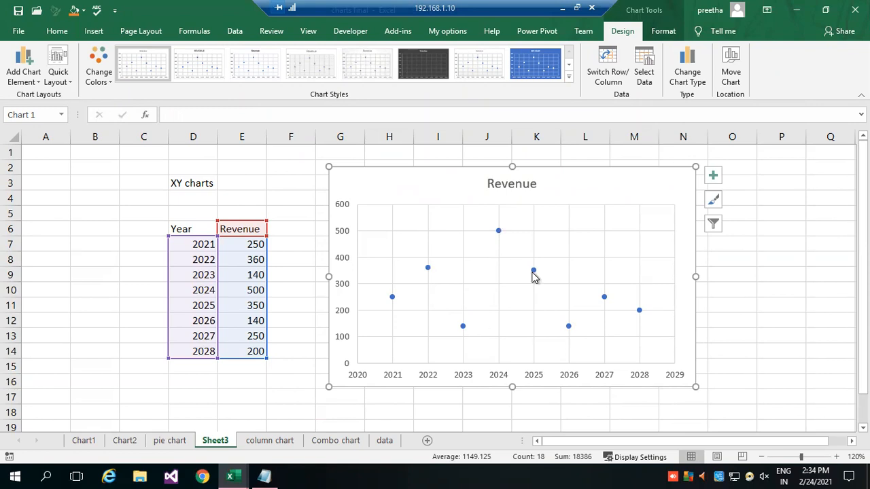
mouse_move(534, 276)
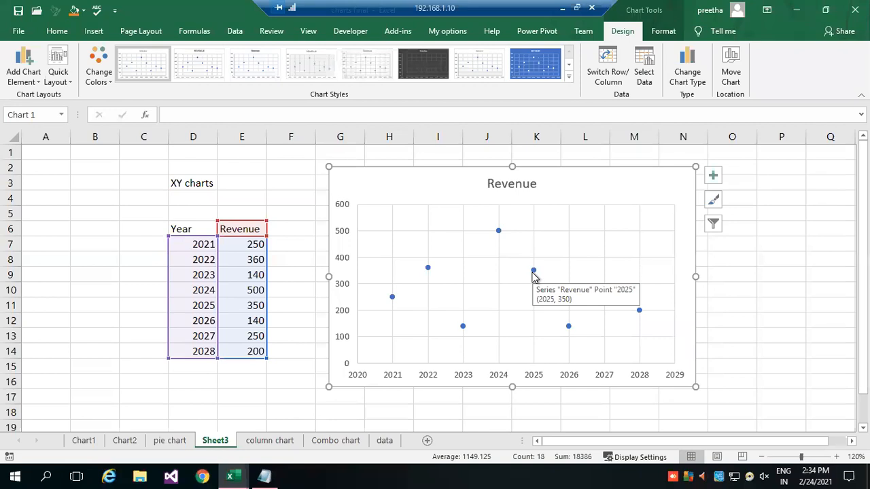
mouse_move(583, 318)
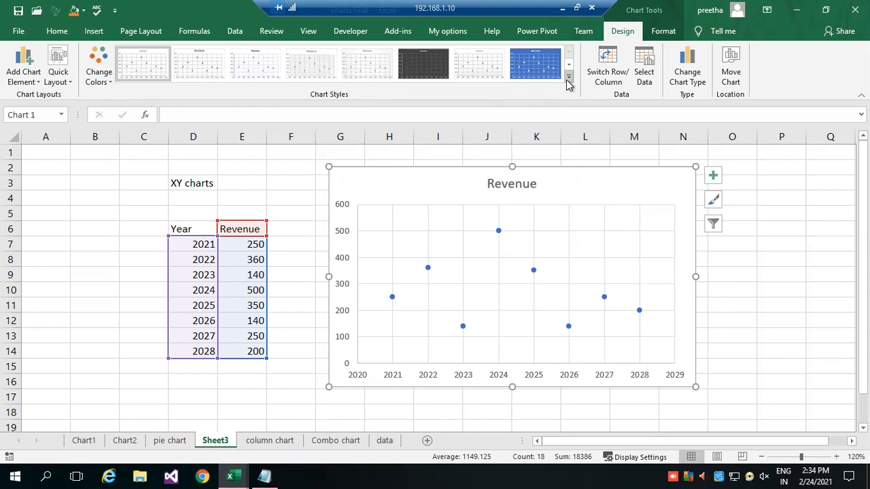
left_click(102, 62)
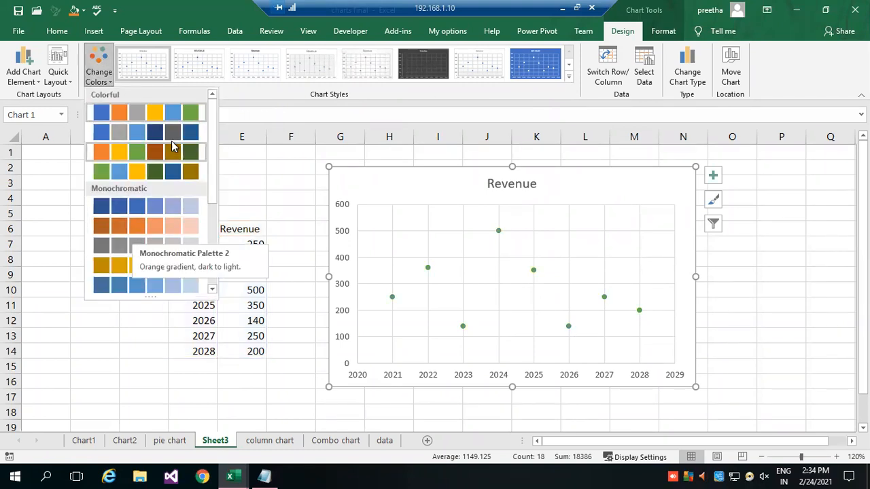
left_click(172, 159)
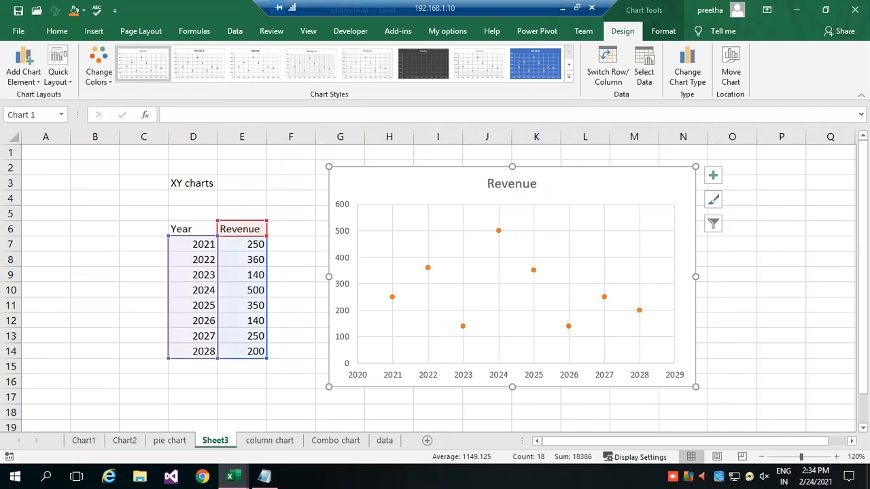
left_click(815, 286)
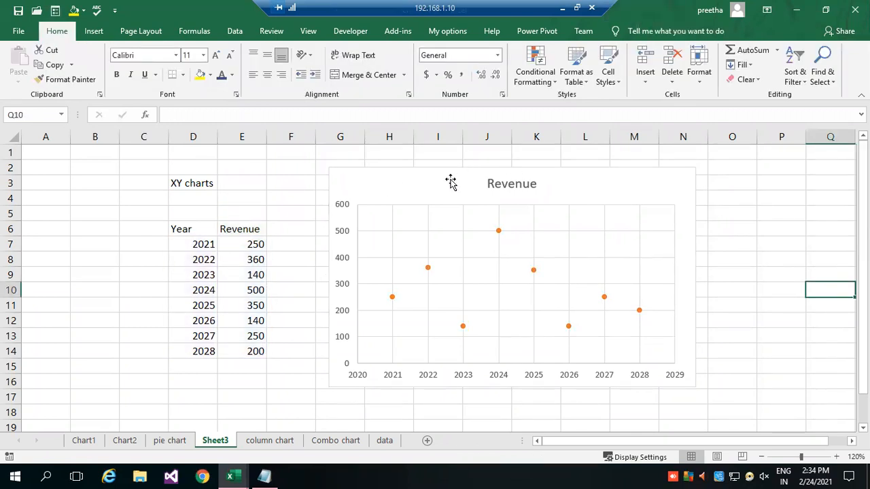
left_click_drag(443, 183, 601, 167)
left_click(178, 225)
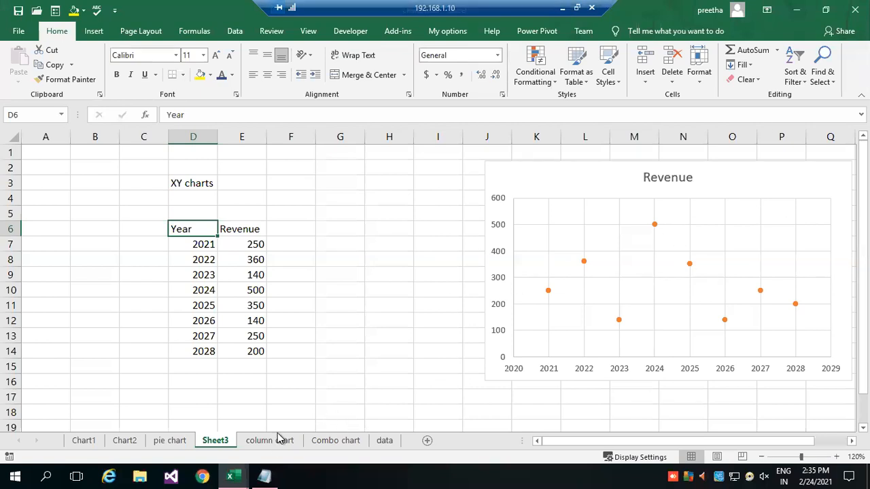
Examine the yearly revenue and expenses table and its combined column and line chart on the Combo chart sheet.
left_click(335, 441)
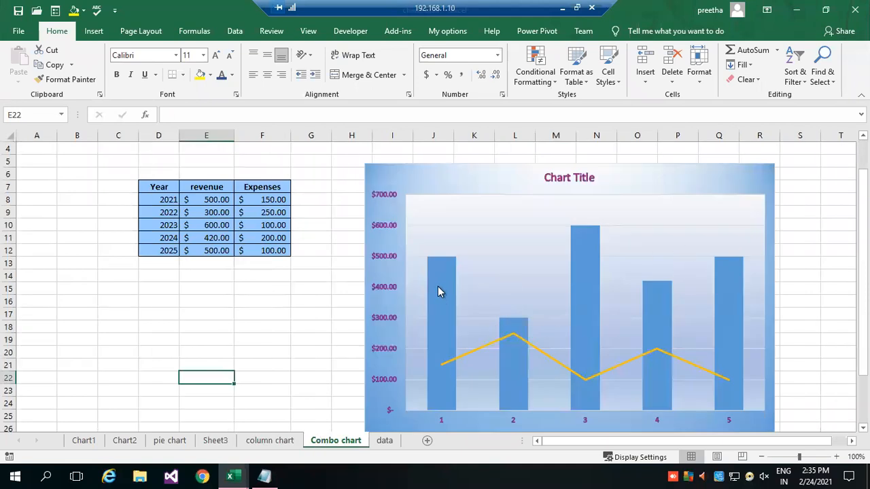
mouse_move(429, 266)
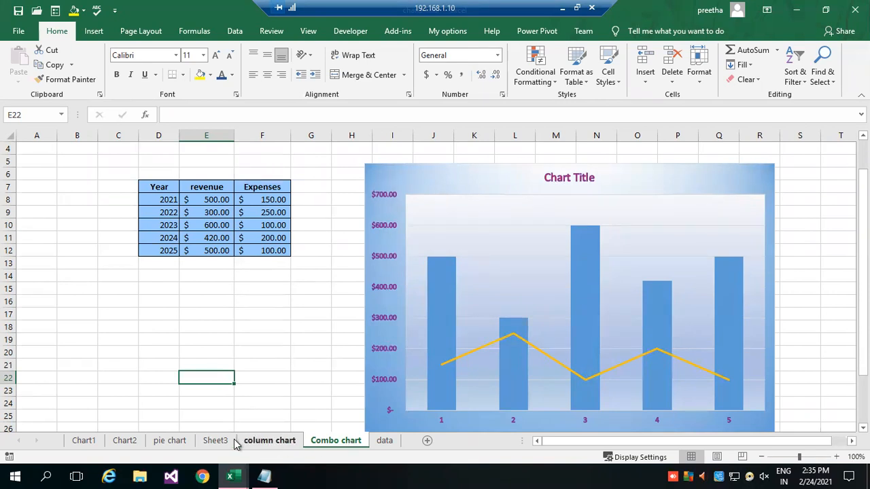
left_click(277, 365)
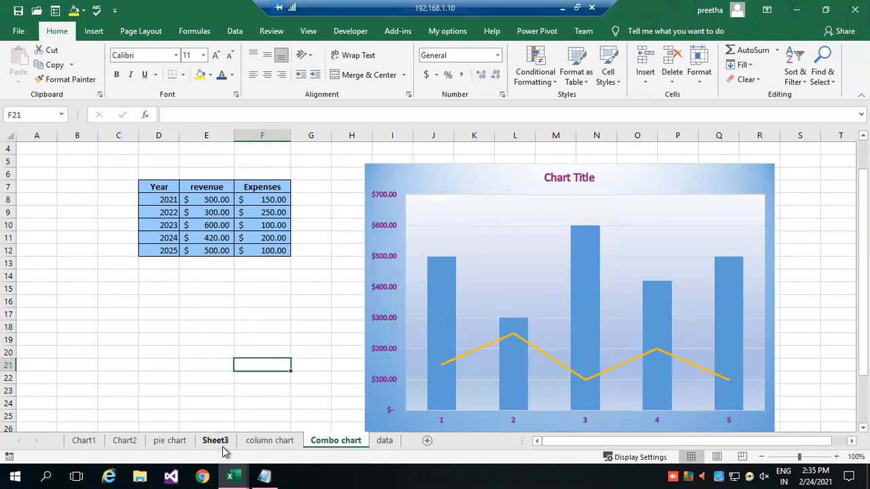
On the column chart sheet, enter the headers Year, Profit and Loss in cells D40 to F40.
left_click(261, 442)
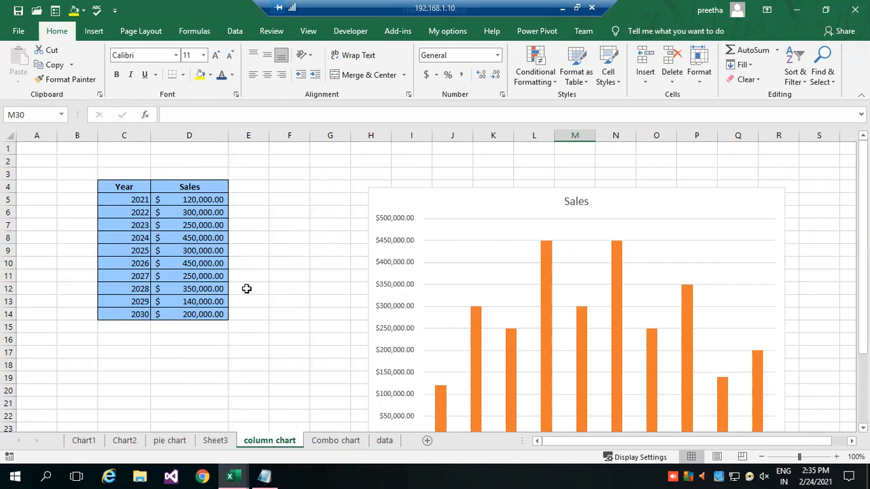
scroll(196, 332, "down", 6)
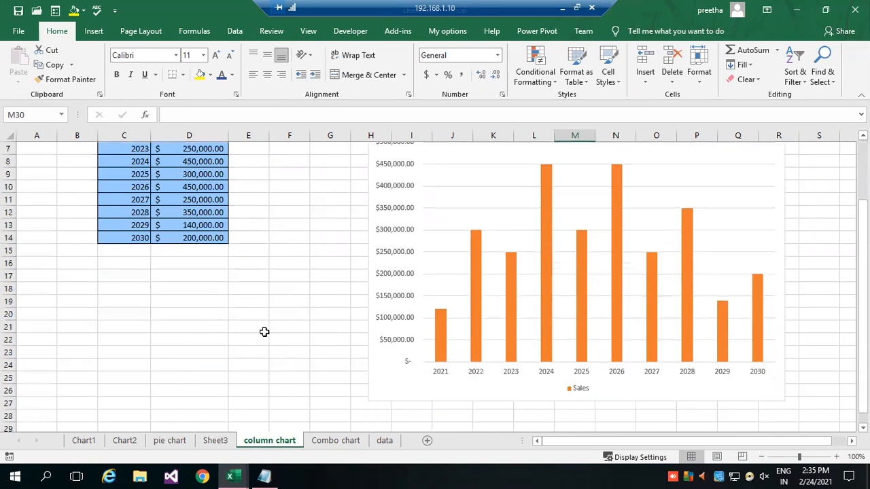
scroll(282, 329, "down", 5)
left_click(225, 223)
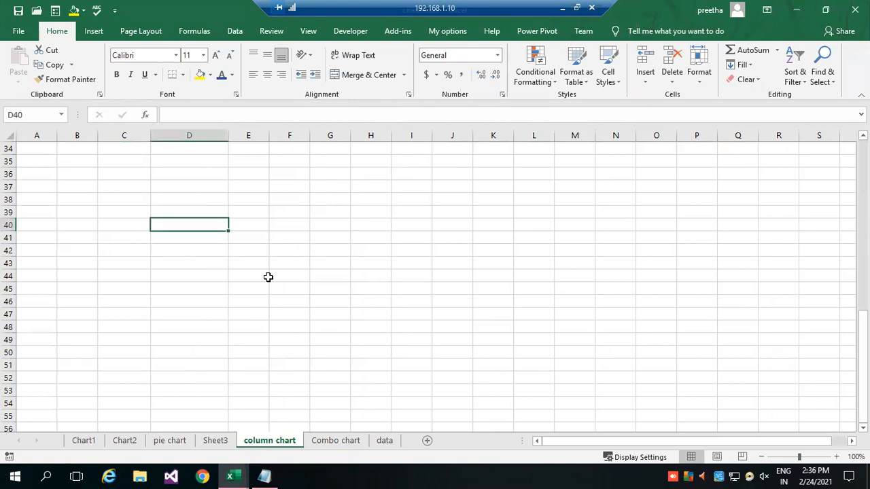
type("Year")
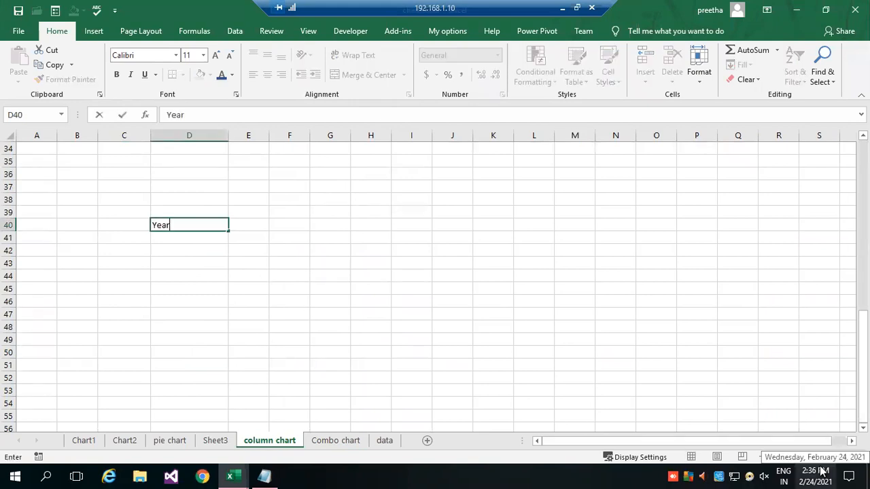
key("Tab")
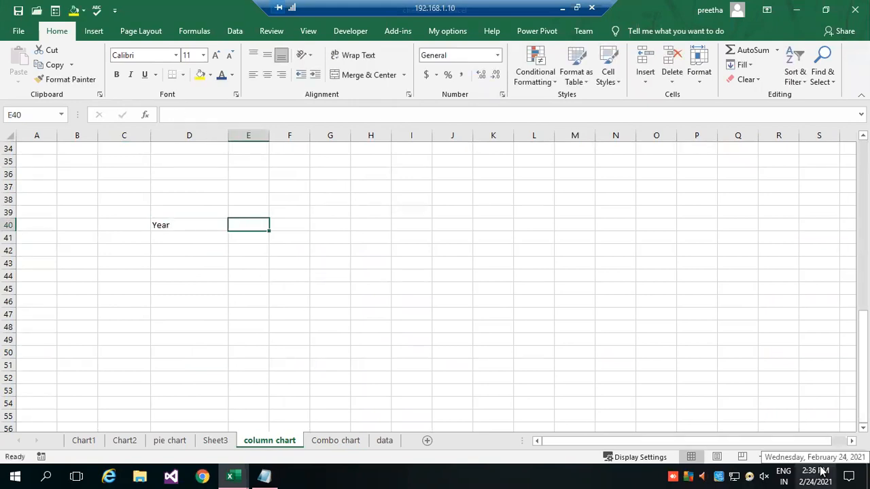
type("Gr")
key("BackSpace")
key("BackSpace")
type("Profit")
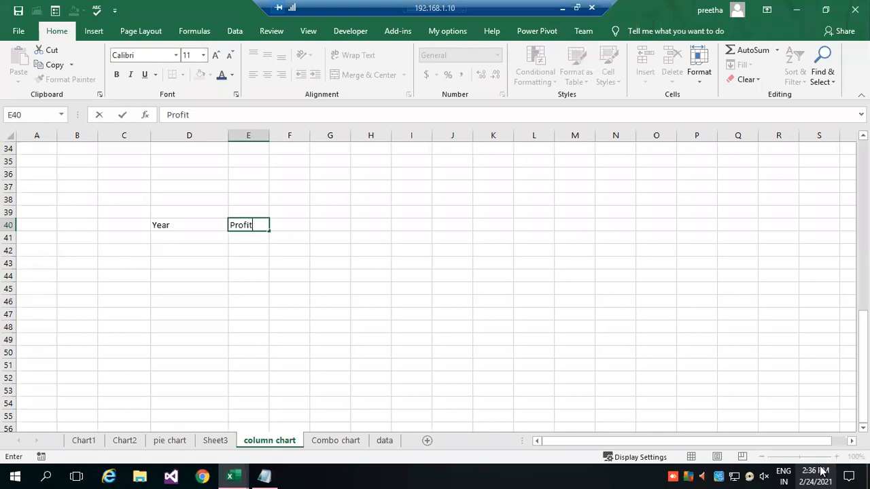
key("Tab")
type("Loss")
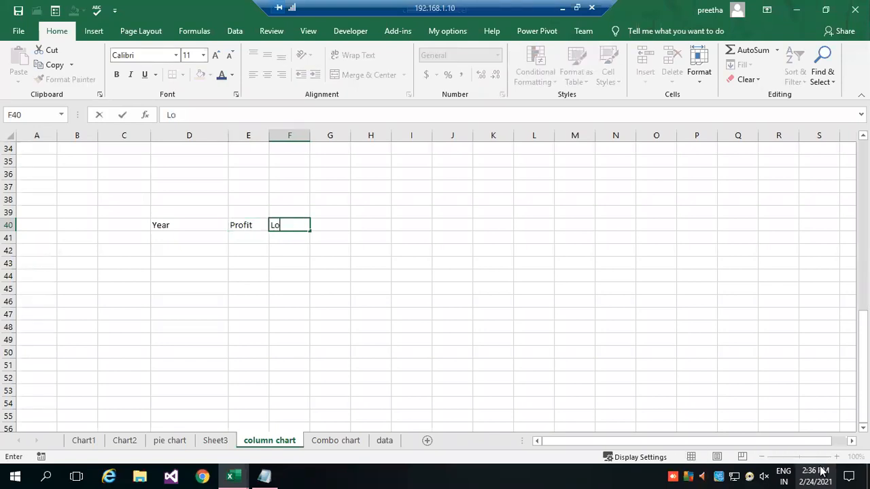
key("Return")
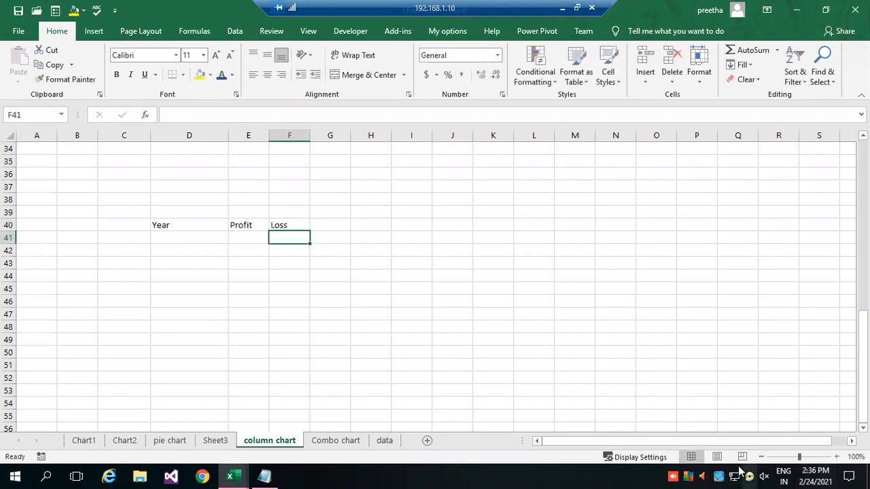
Enter 2021 and 2022 under Year and extend the series to 2030 in D41:D50.
left_click(184, 242)
type("202")
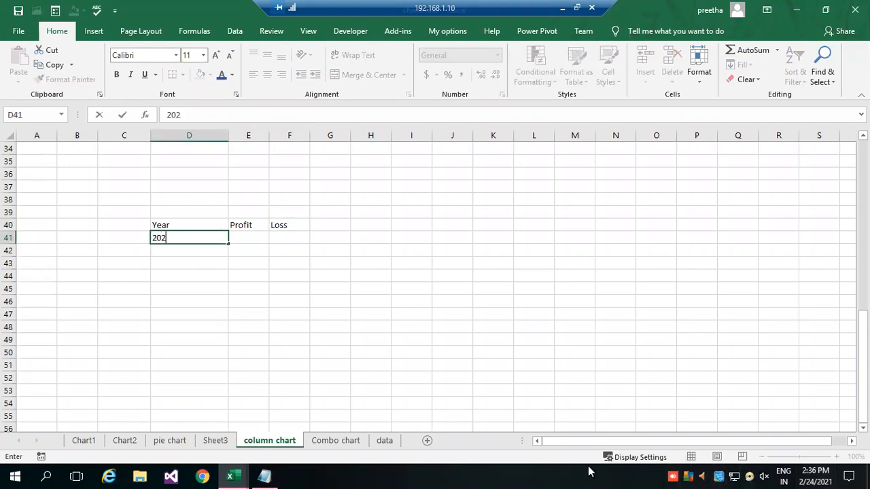
type("1")
key("Return")
type("2022")
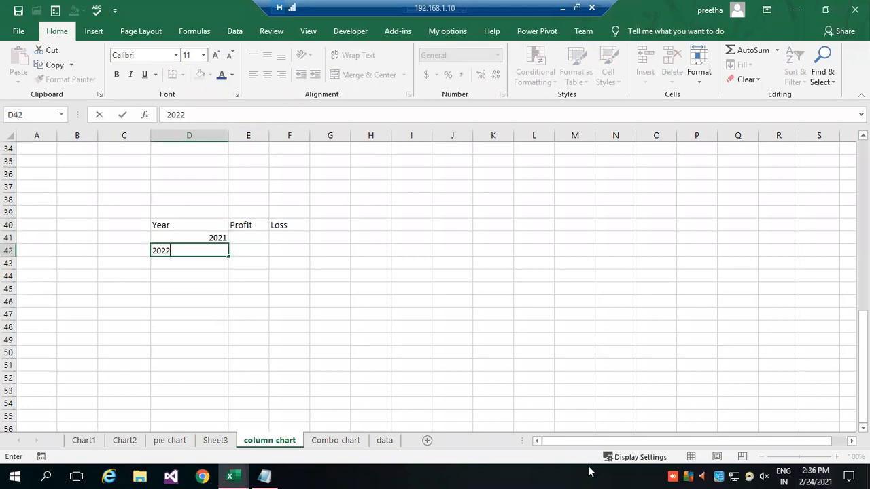
key("Return")
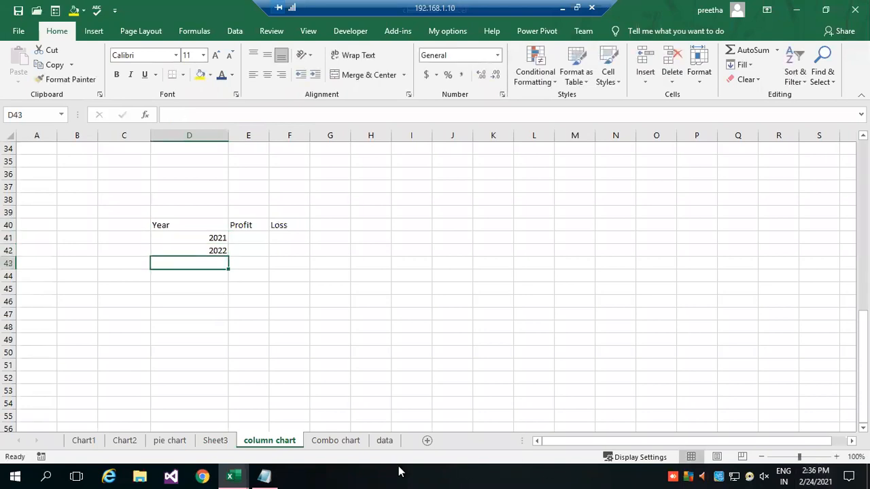
left_click_drag(210, 232, 214, 248)
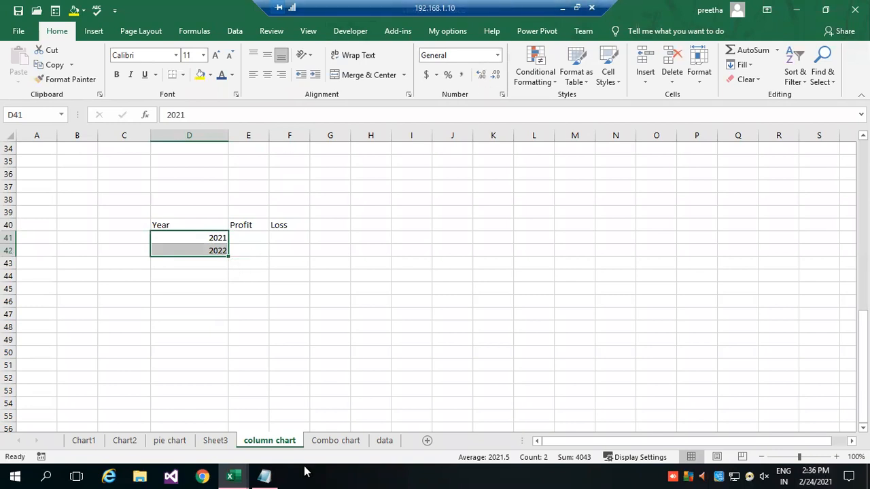
left_click_drag(229, 256, 219, 359)
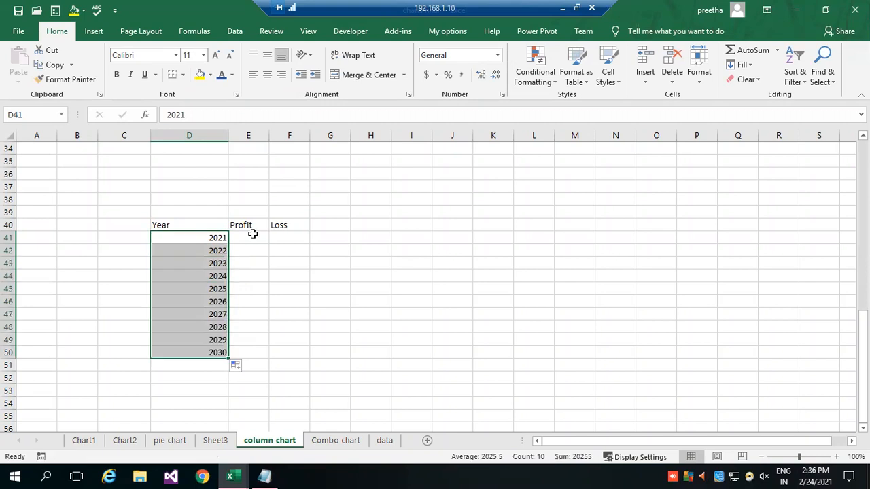
Enter the profit values 1000, 2000, 3000 and 4000 for the years 2021 to 2024.
left_click(251, 238)
type("1000")
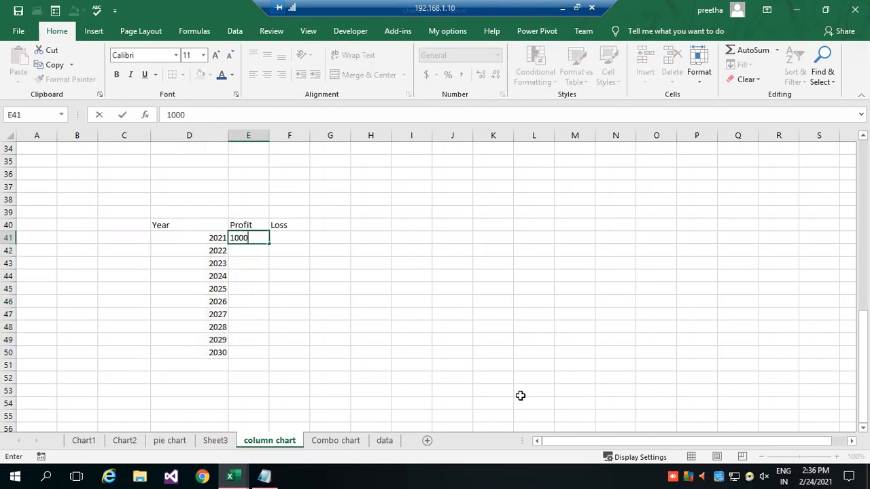
key("Return")
type("2000")
key("Return")
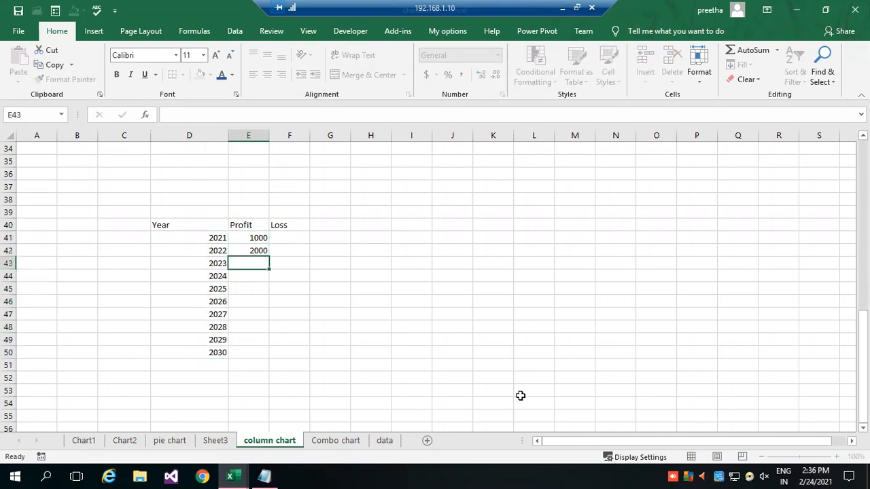
type("3000")
key("Return")
key("Return")
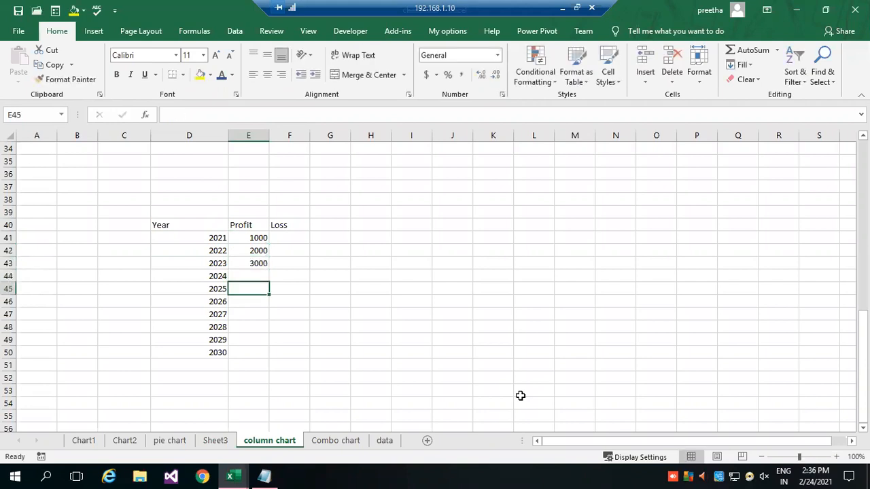
key("Up")
key("Down")
key("Up")
type("4000")
key("Return")
Enter the profit values 5200, 3600, 14000, 25000, 36000 and 25000 for the years 2025 to 2030.
type("5200")
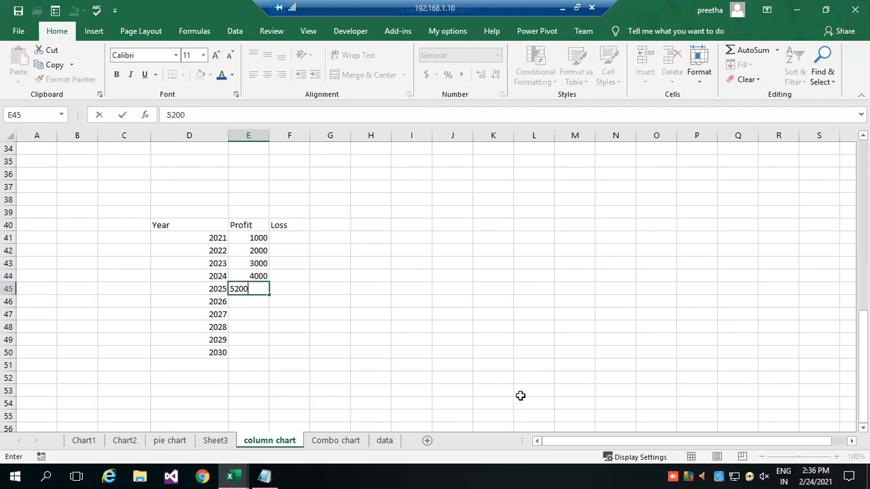
key("Return")
type("36000")
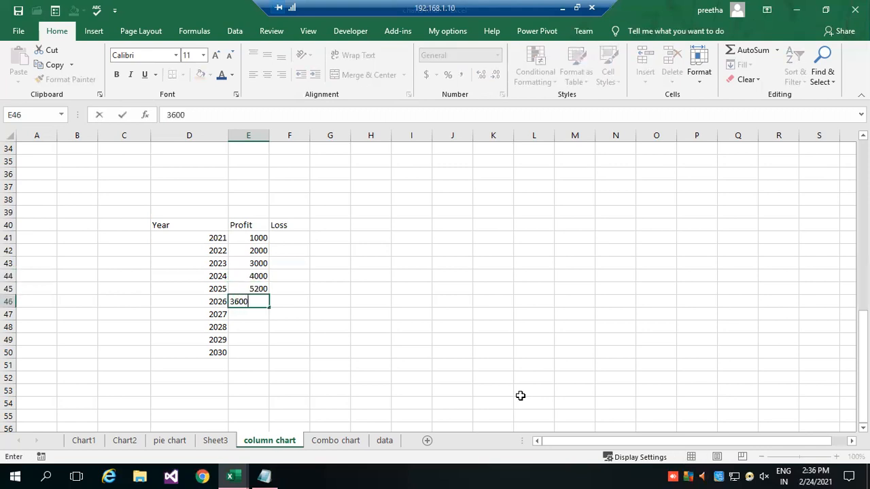
key("BackSpace")
key("Return")
type("14000")
key("Return")
type("25000")
key("Return")
type("36000")
key("Return")
type("25000")
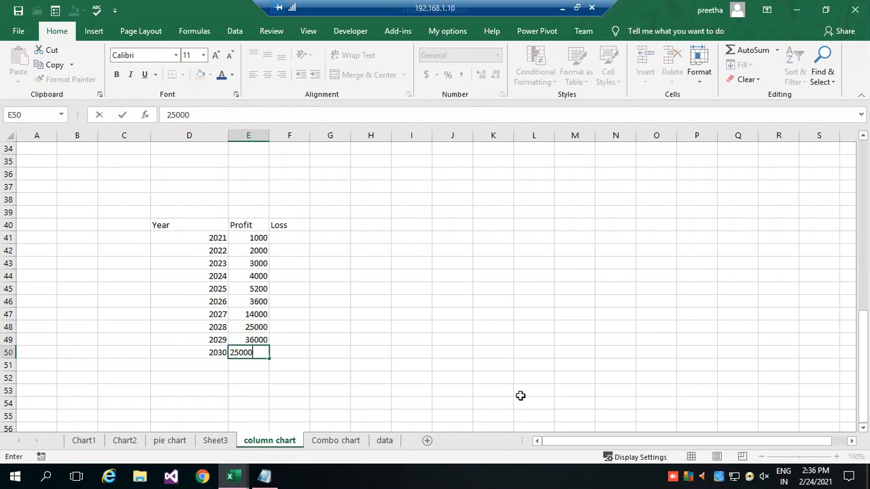
key("Return")
Set the 2022 profit to 0 and enter a loss of 2000 for that year.
left_click(289, 253)
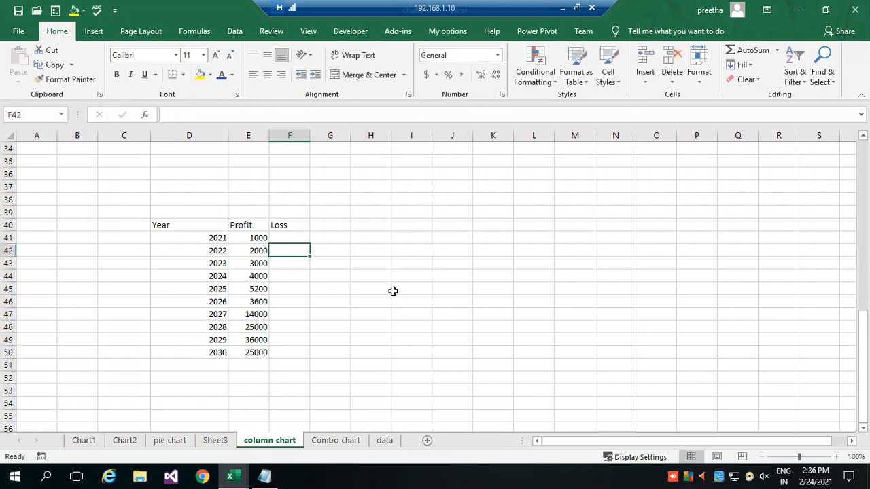
left_click(252, 251)
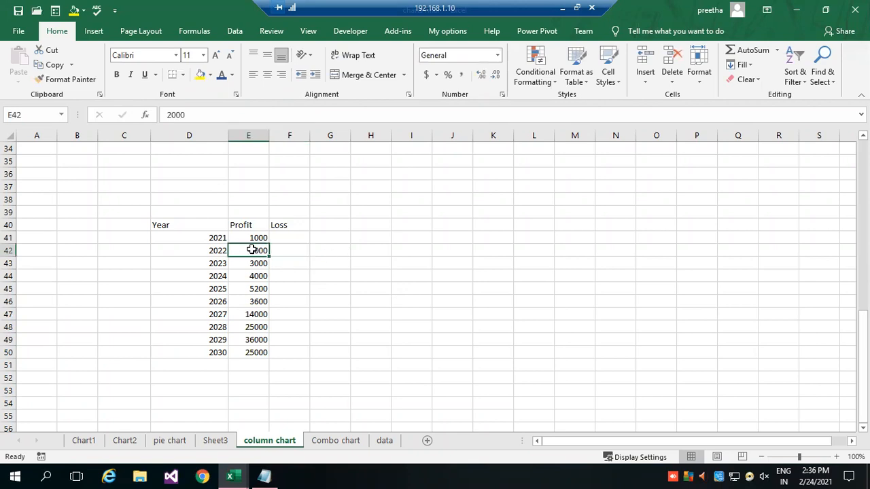
type("0")
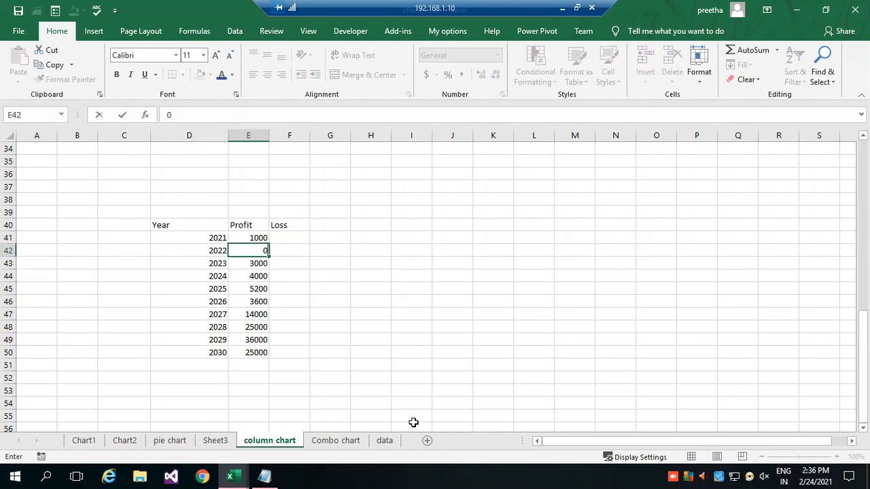
key("Tab")
type("20")
key("Return")
Set the 2027 profit to 0 and enter a loss of 14000 for that year.
left_click(260, 316)
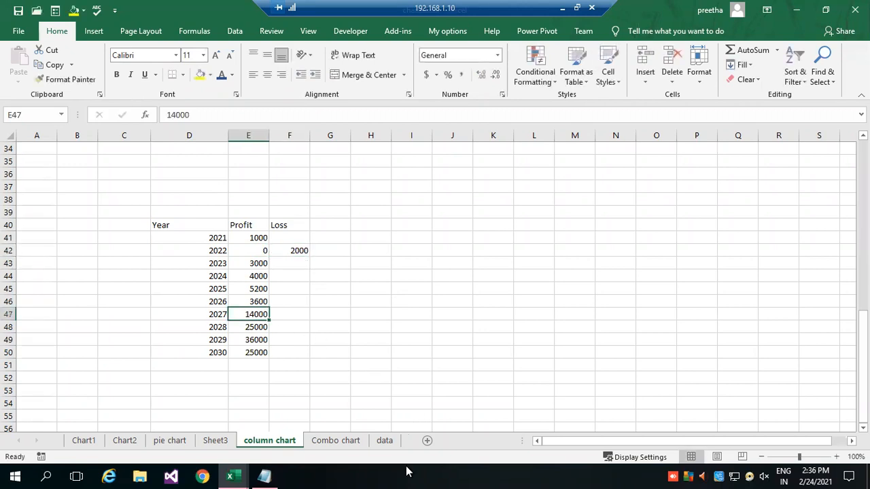
key("BackSpace")
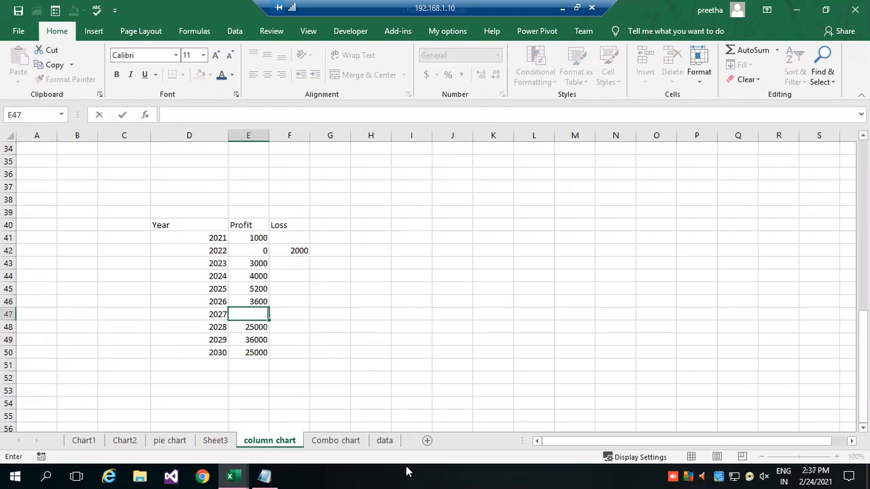
type("0")
key("Tab")
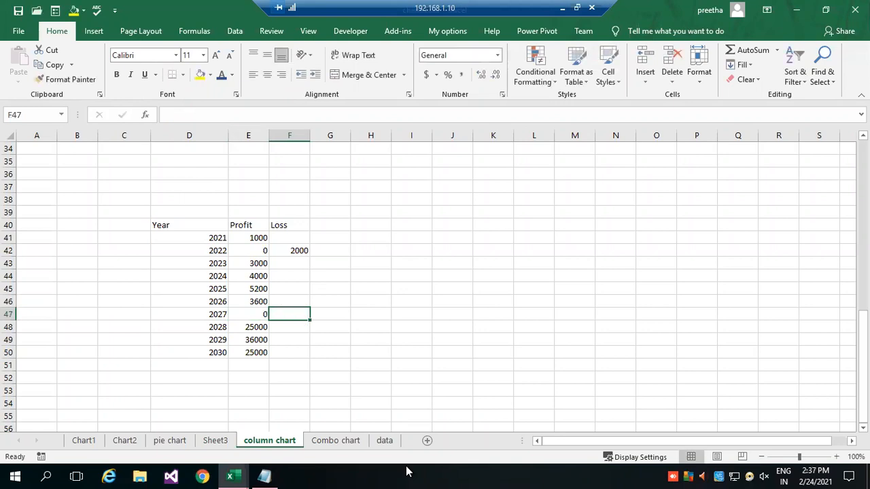
type("140")
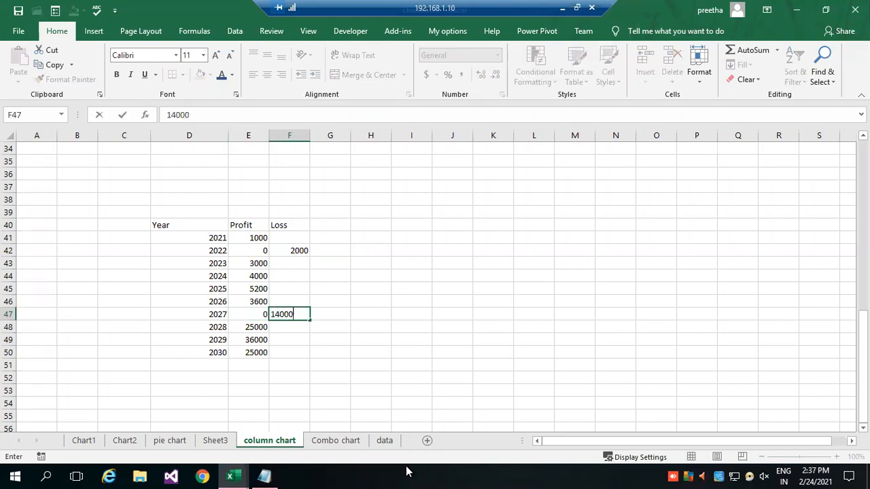
type("00")
key("Return")
Set the 2030 profit to 0 and enter a loss of 25000 for that year.
left_click(251, 355)
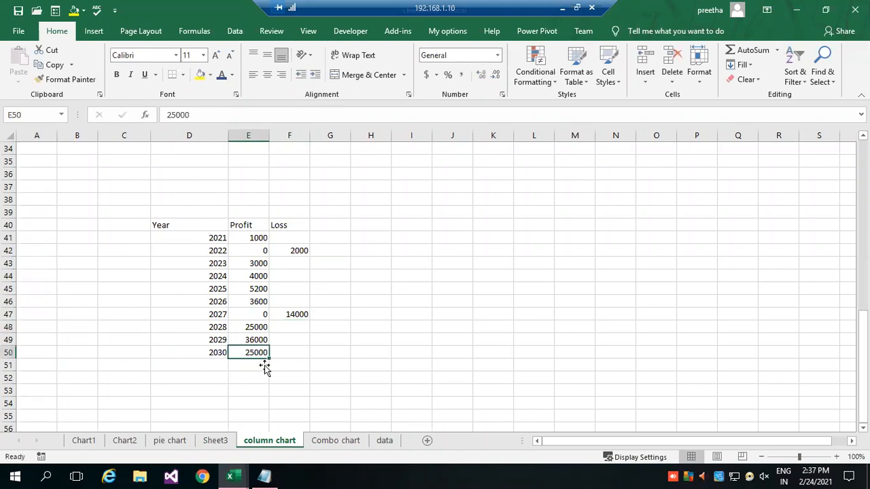
type("0")
key("Tab")
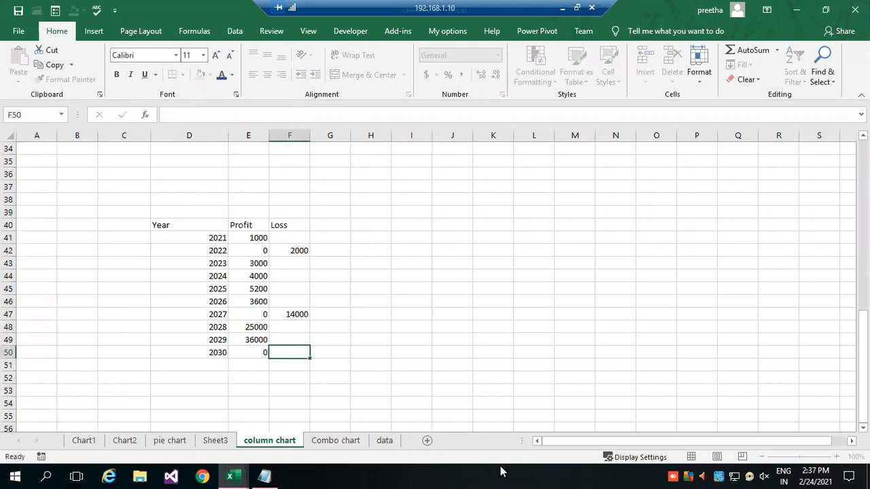
type("25000")
key("Return")
Enter a loss of 0 for 2021 and for the years 2023 to 2026.
left_click(297, 240)
type("0")
left_click(278, 263)
type("0")
left_click(325, 266)
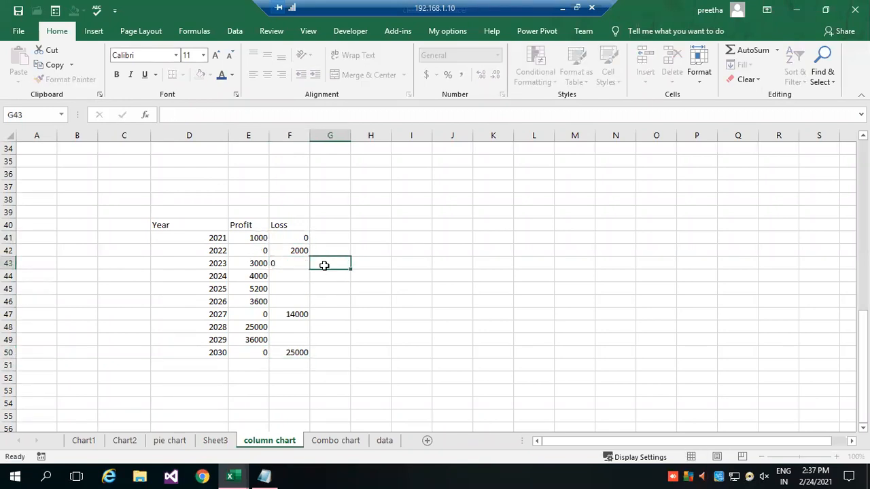
left_click(303, 265)
left_click_drag(310, 270, 310, 305)
Enter a loss of 0 for 2028 and copy it down to 2029.
left_click(302, 329)
type("0")
left_click(340, 326)
left_click(304, 329)
left_click_drag(310, 333, 310, 341)
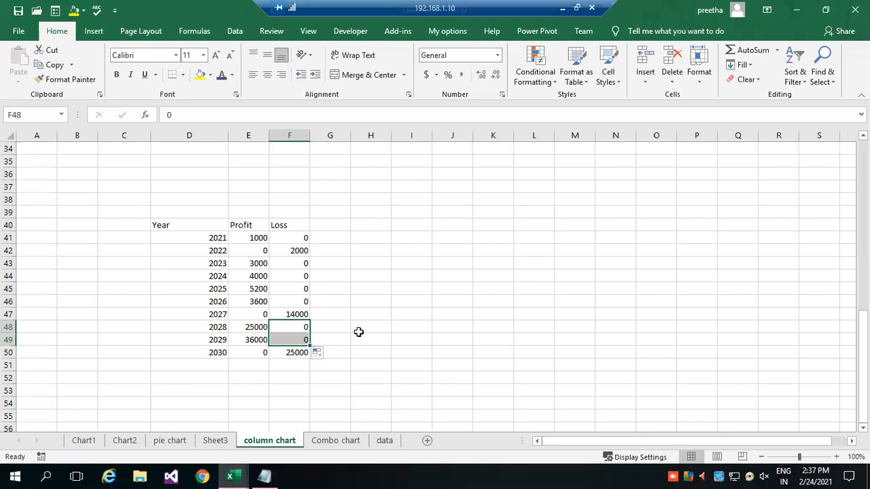
left_click(359, 330)
Apply all borders to the table D40:F50 and make its header row bold.
left_click_drag(173, 221, 294, 352)
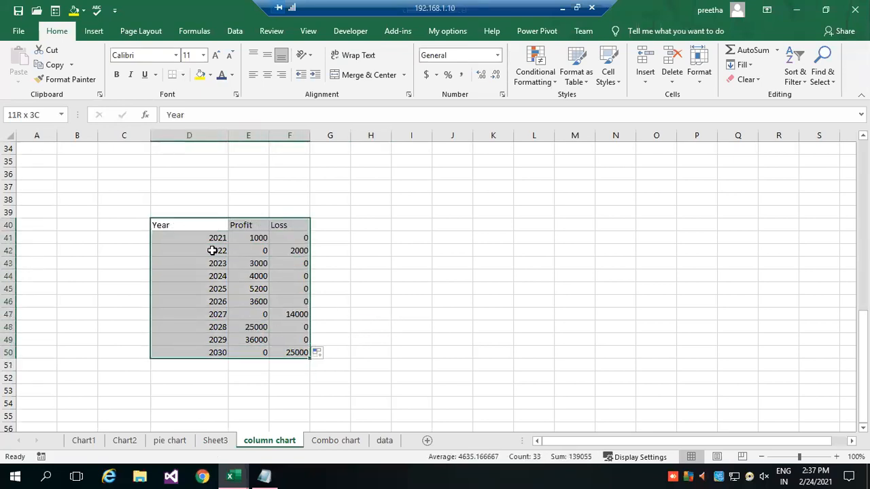
left_click(182, 75)
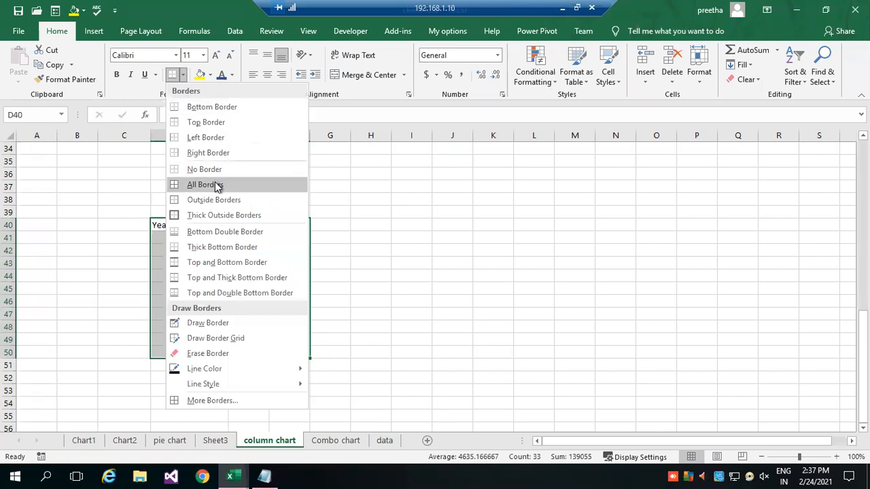
left_click(205, 184)
left_click(368, 274)
left_click_drag(181, 225, 279, 224)
key("ctrl+b")
left_click(356, 271)
Insert a Stacked Area chart from the table D40:F50.
left_click_drag(184, 225, 285, 351)
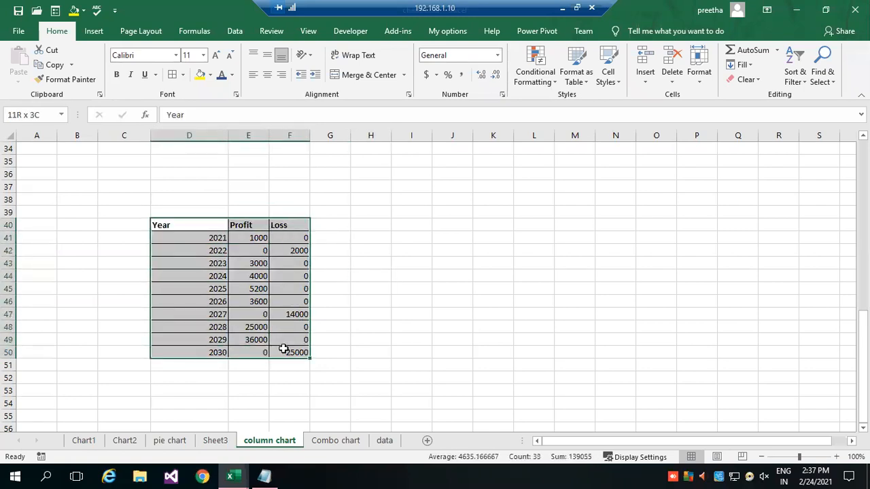
left_click(93, 31)
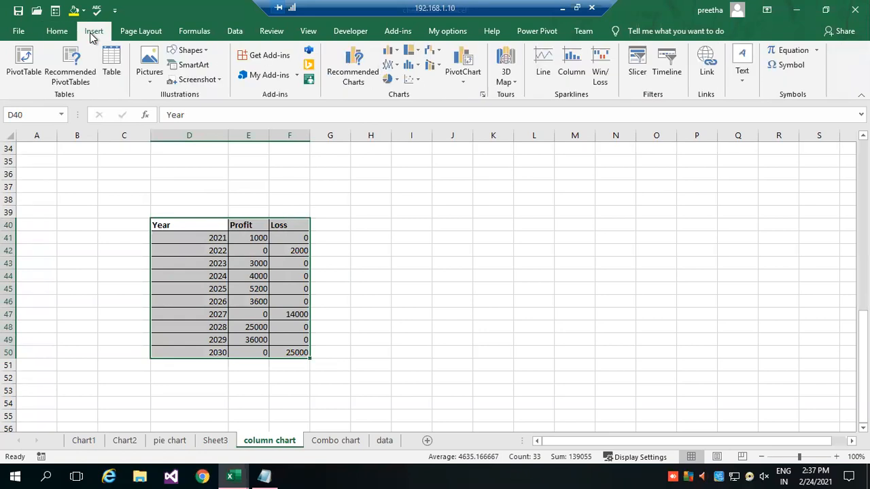
left_click(483, 96)
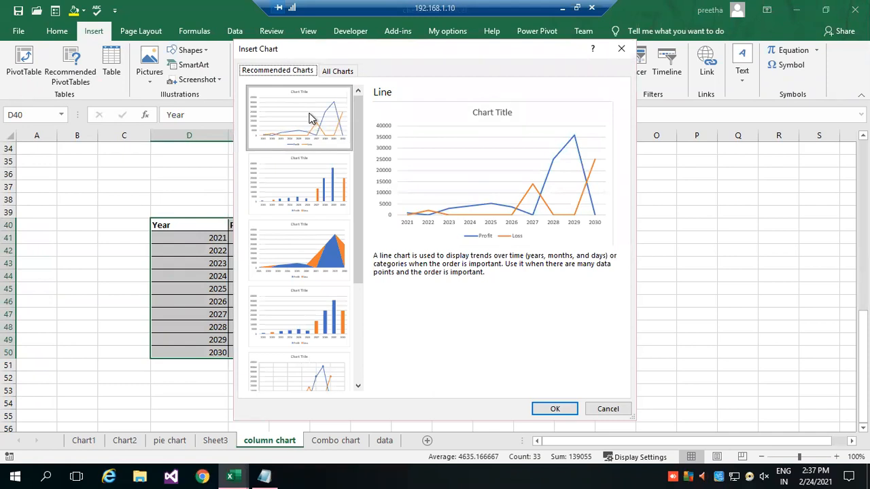
left_click(307, 225)
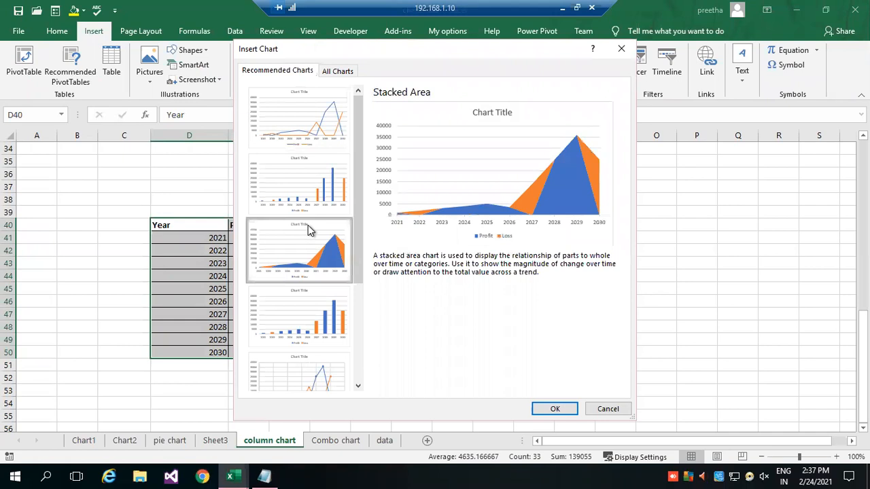
left_click(555, 409)
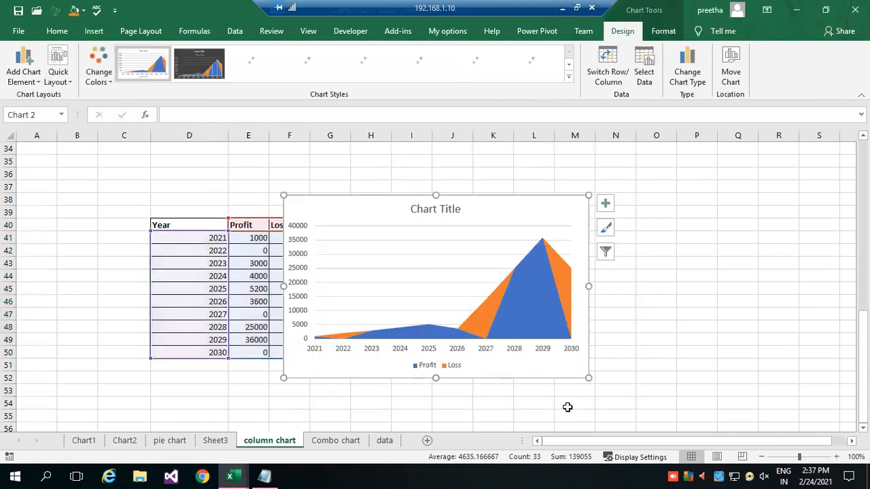
Move the area chart beside the table so it covers no data, and enlarge it down to about row 55.
left_click_drag(367, 207, 491, 174)
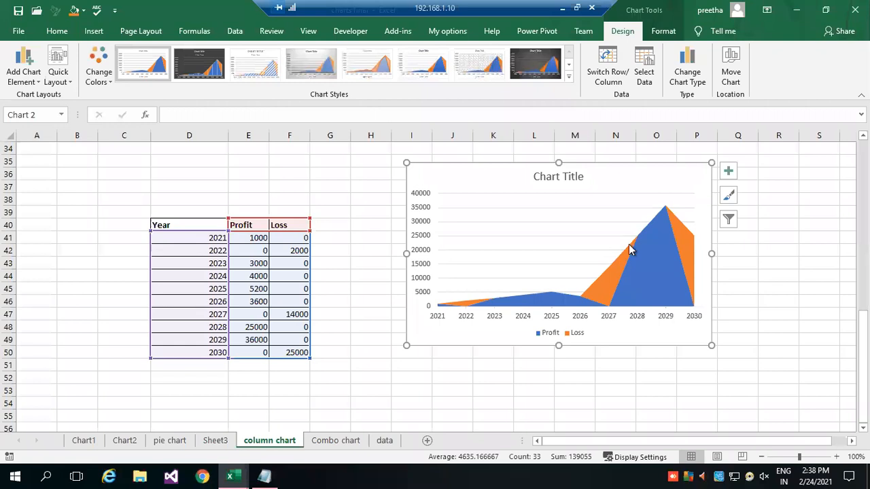
left_click(608, 284)
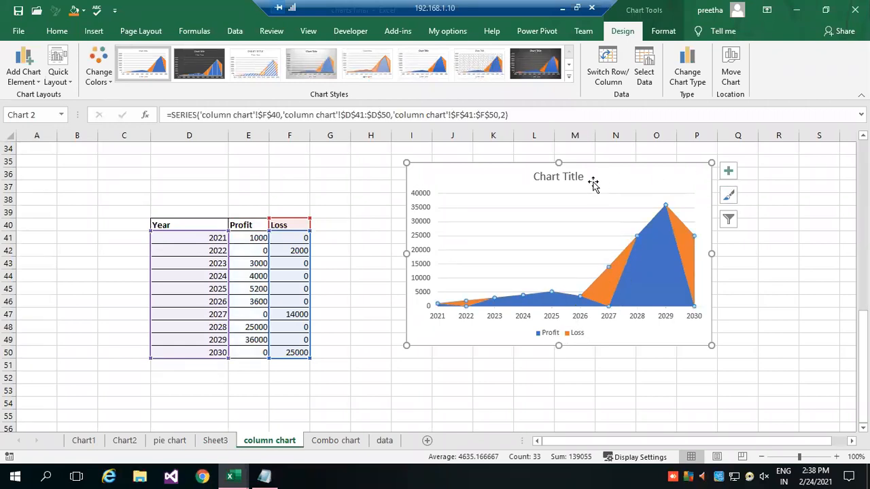
left_click_drag(407, 345, 374, 424)
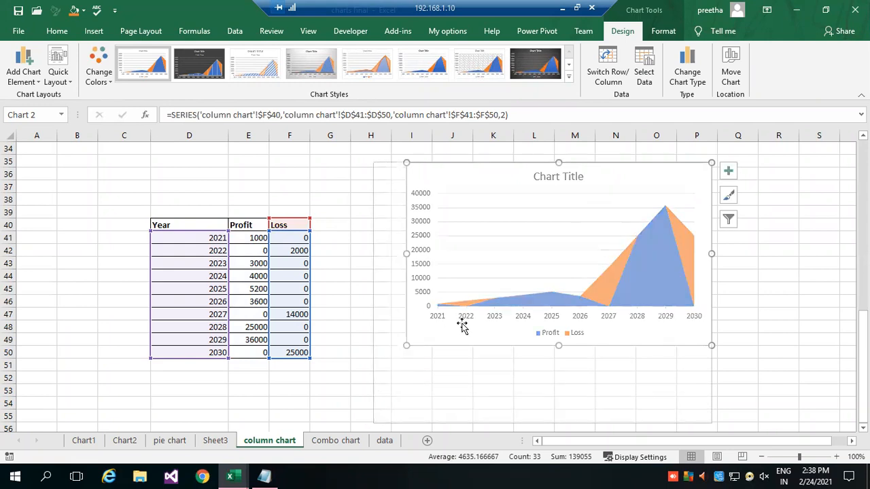
left_click_drag(463, 182, 433, 182)
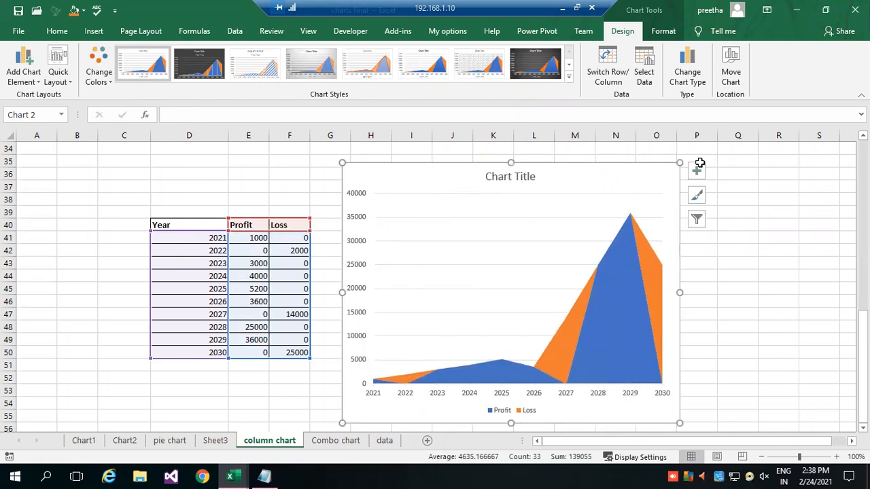
Fill the Loss series of the area chart with a solid orange-red from the standard colors.
double_click(654, 294)
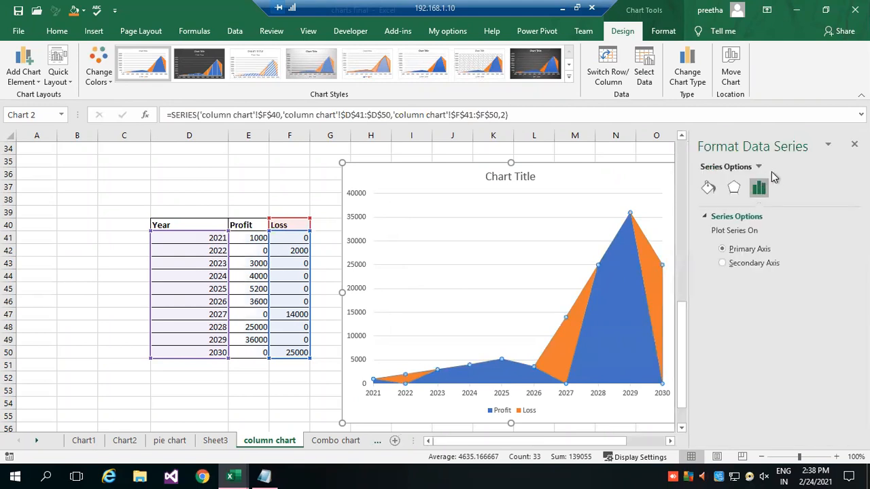
left_click(733, 190)
left_click(709, 188)
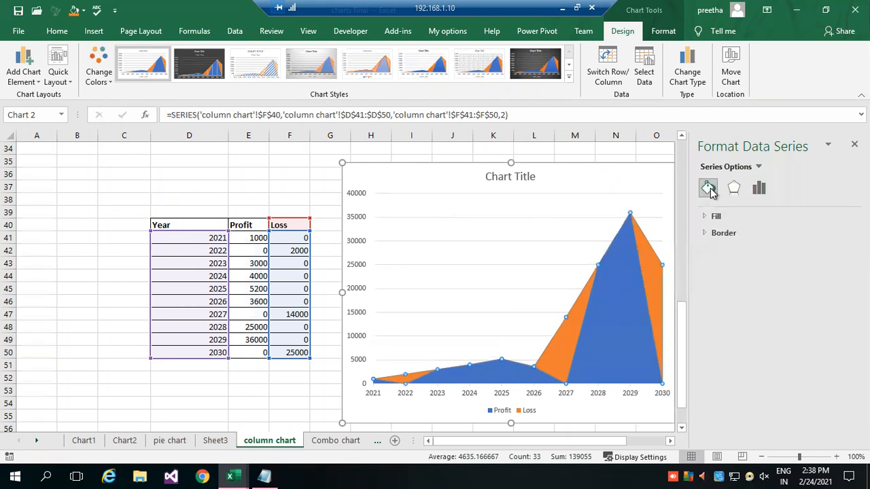
left_click(707, 217)
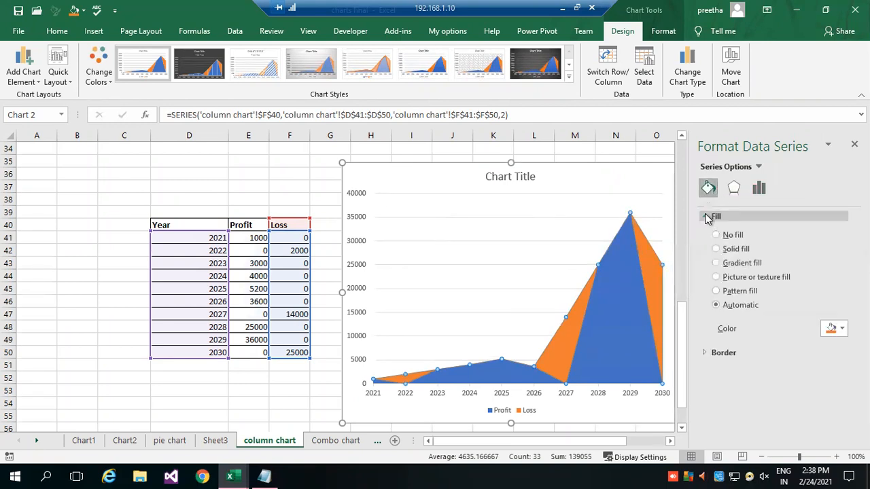
left_click(830, 328)
left_click(788, 313)
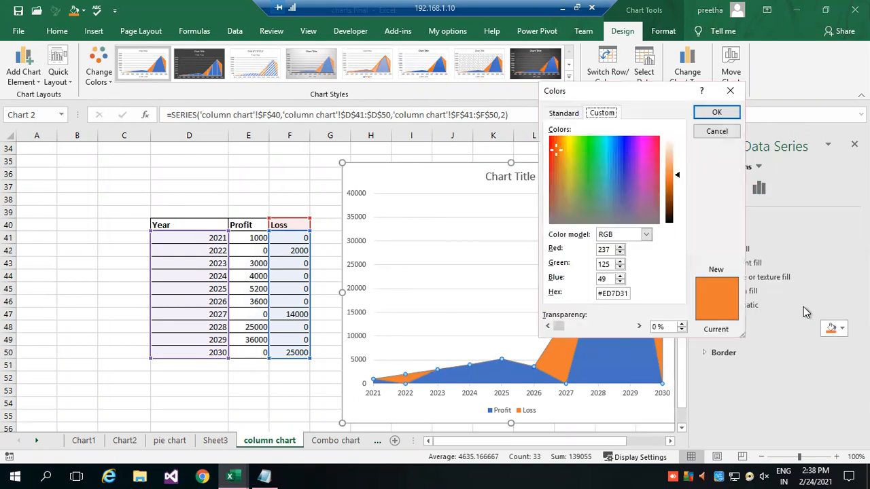
left_click(571, 114)
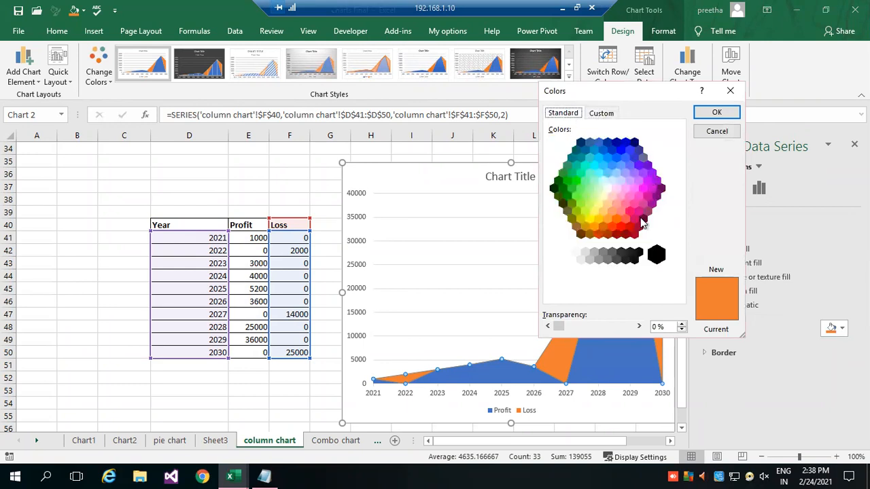
left_click(617, 231)
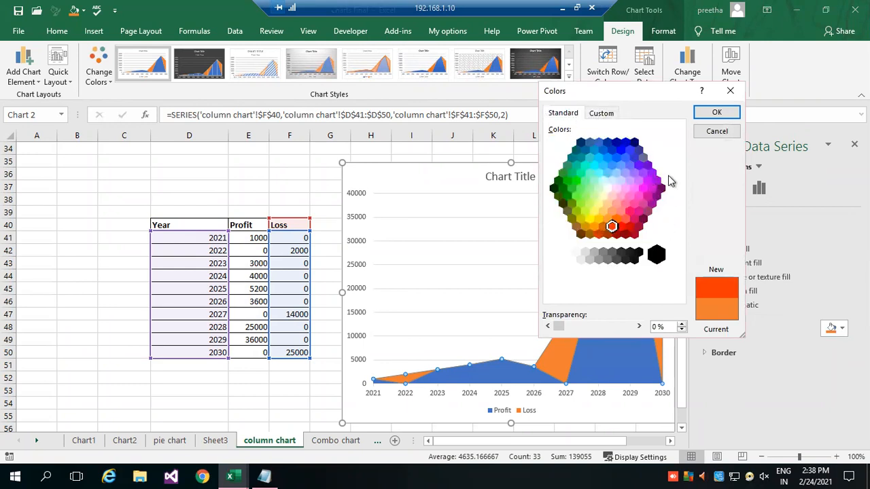
left_click(709, 114)
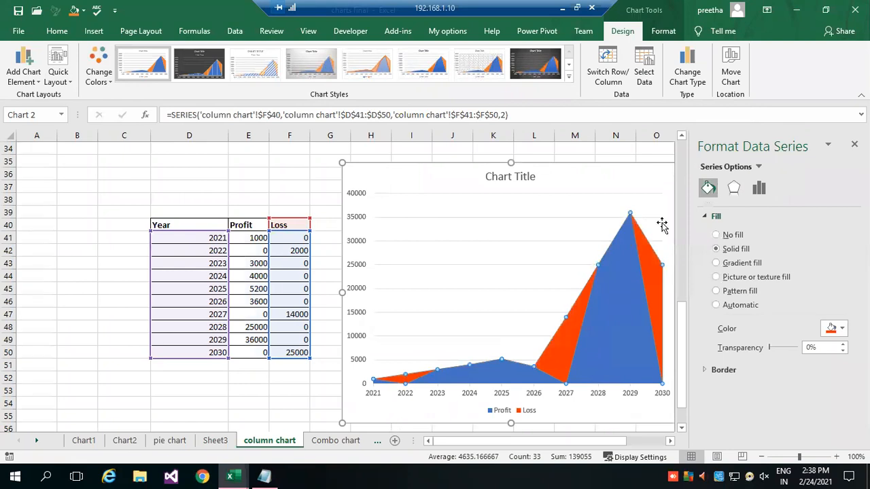
Fill the Profit series of the area chart with a solid dark green from the standard colors.
left_click(634, 339)
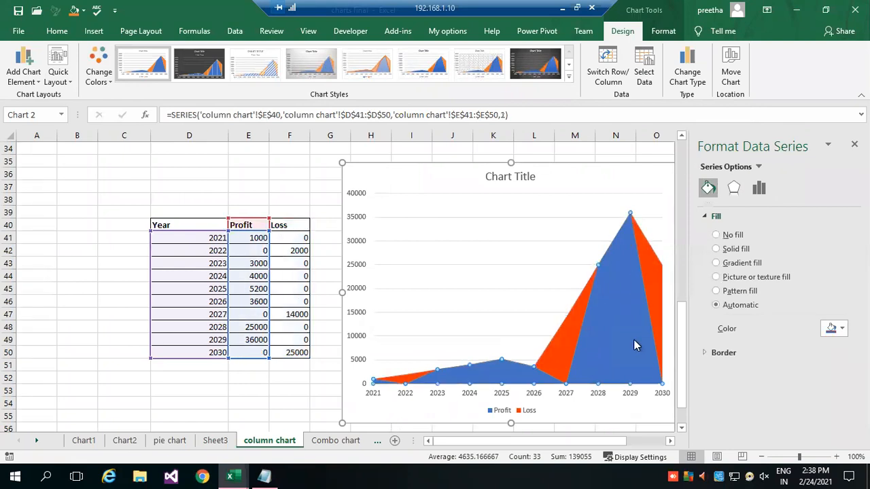
left_click(841, 330)
left_click(803, 312)
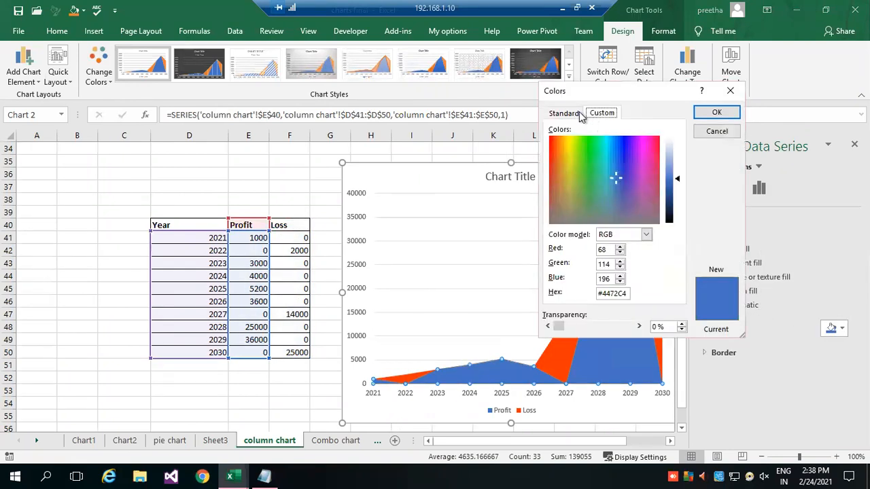
left_click(563, 114)
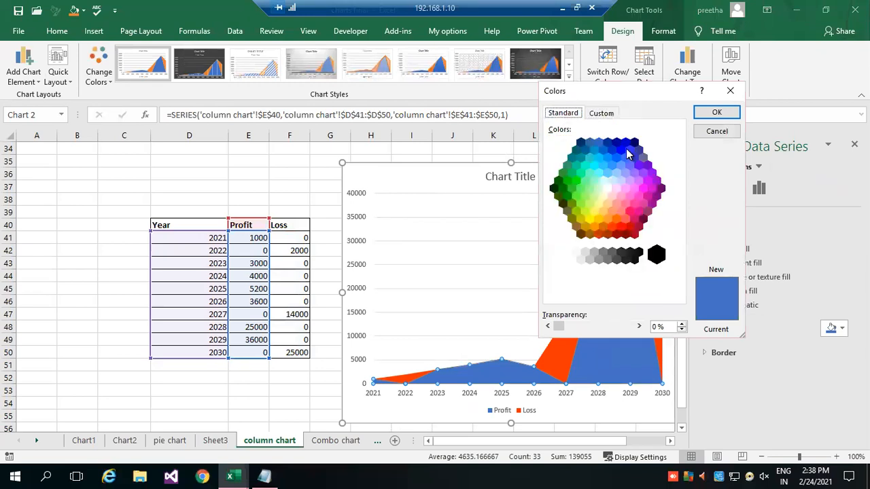
left_click(568, 193)
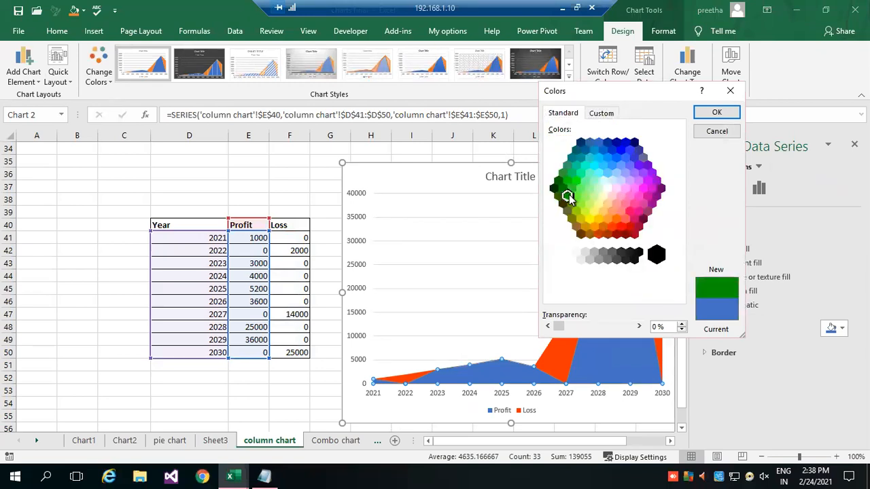
left_click(716, 112)
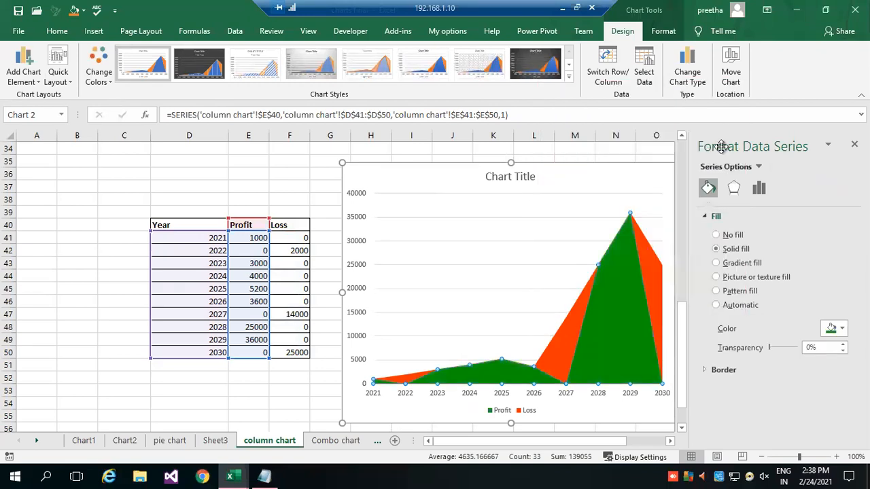
left_click(85, 328)
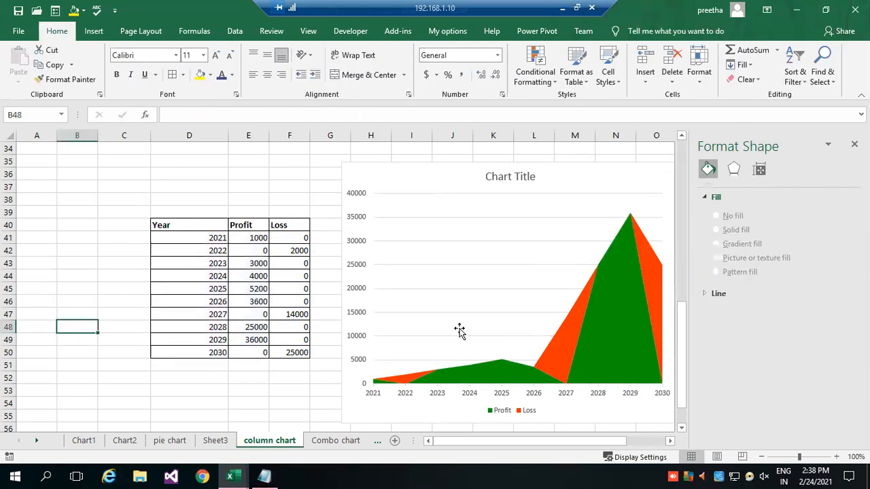
Change the area chart's title to "Profit and Loss".
left_click(513, 175)
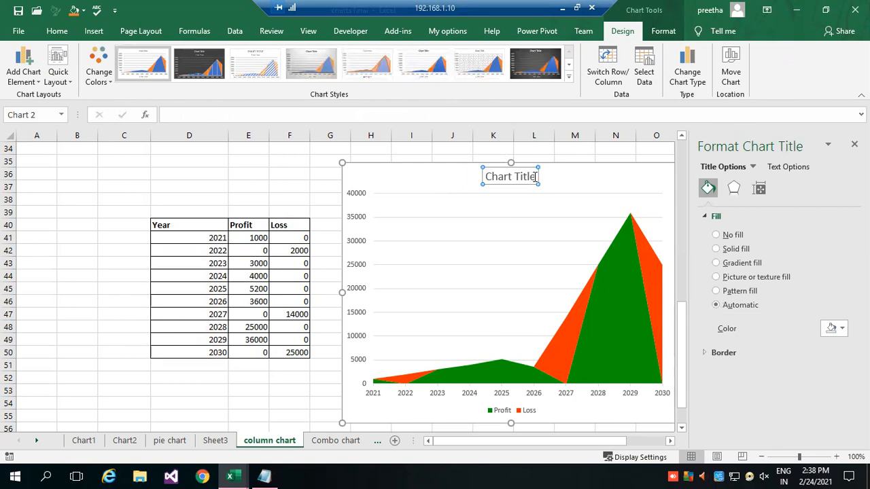
left_click_drag(536, 177, 466, 182)
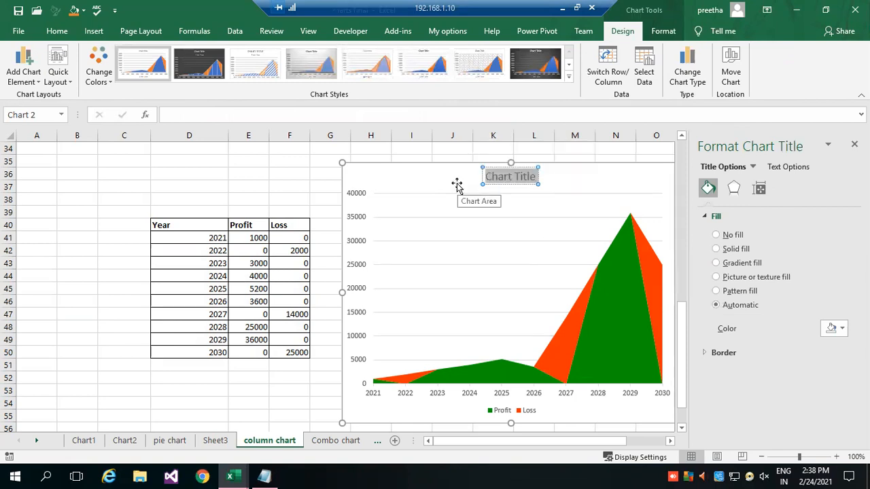
type("Profit and")
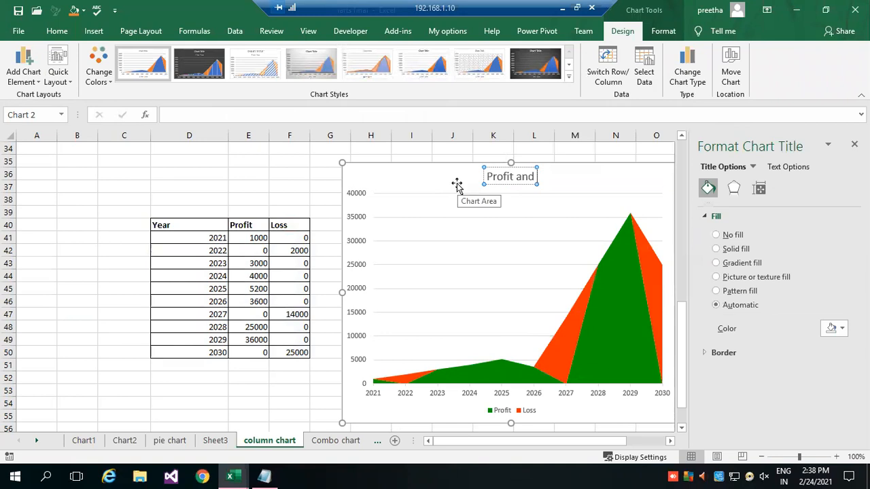
type(" Lossn")
key("BackSpace")
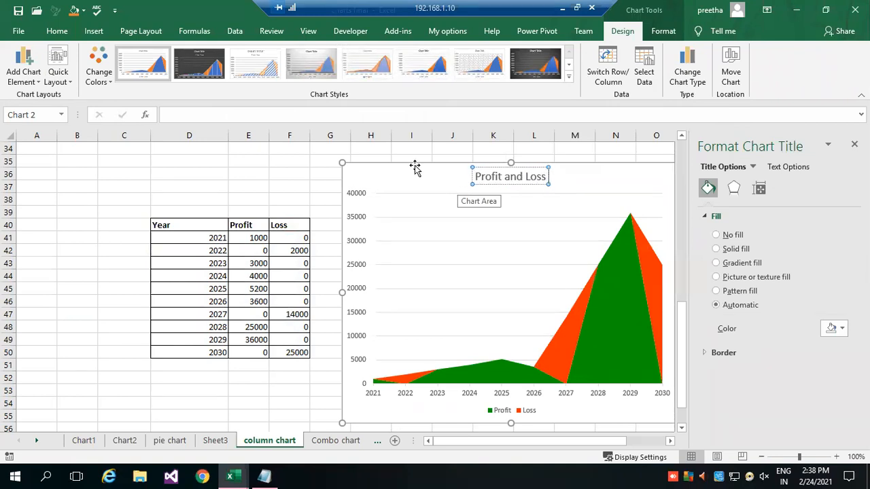
left_click(105, 183)
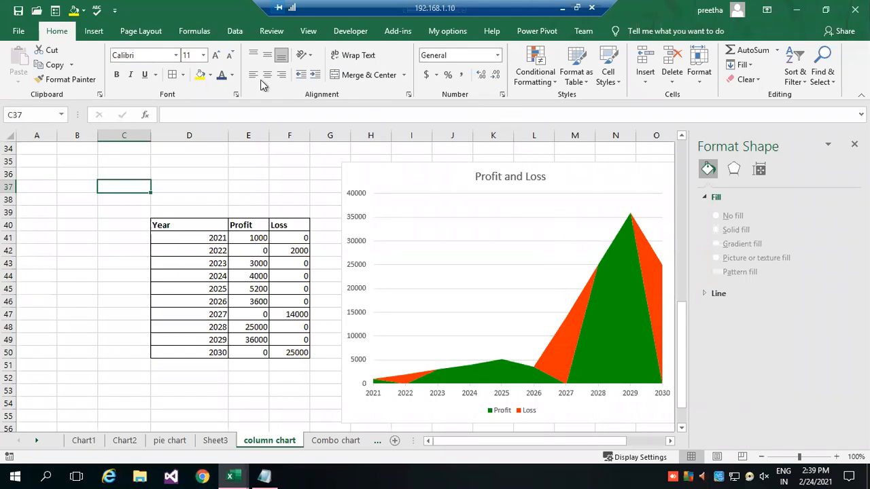
Insert a 3-D Clustered Column chart from the Year, Profit and Loss table in D40:F50.
left_click(94, 32)
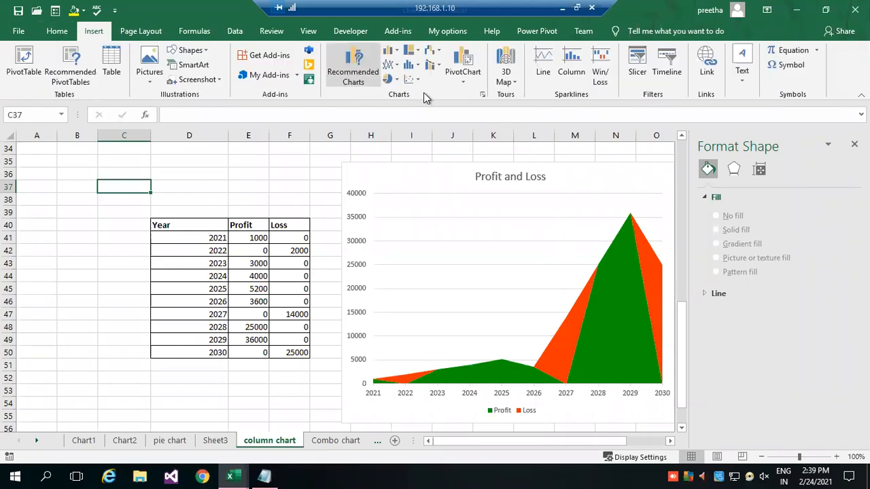
left_click(484, 96)
left_click(439, 273)
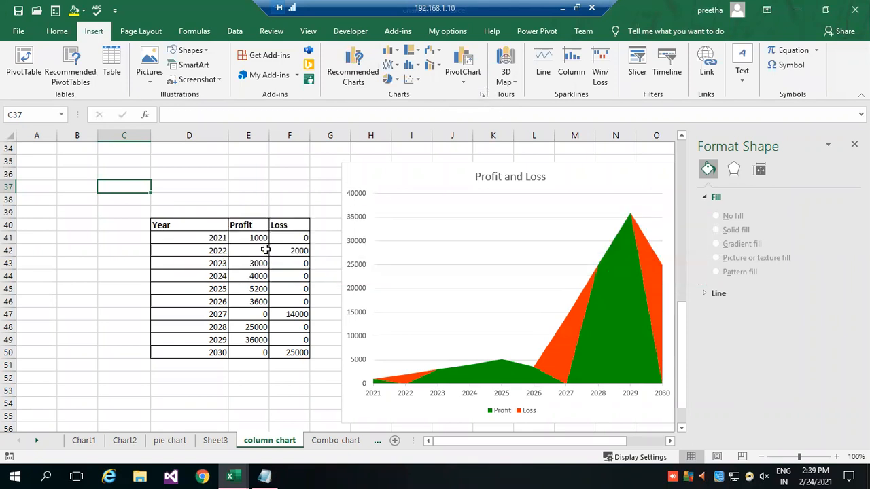
left_click_drag(208, 226, 289, 351)
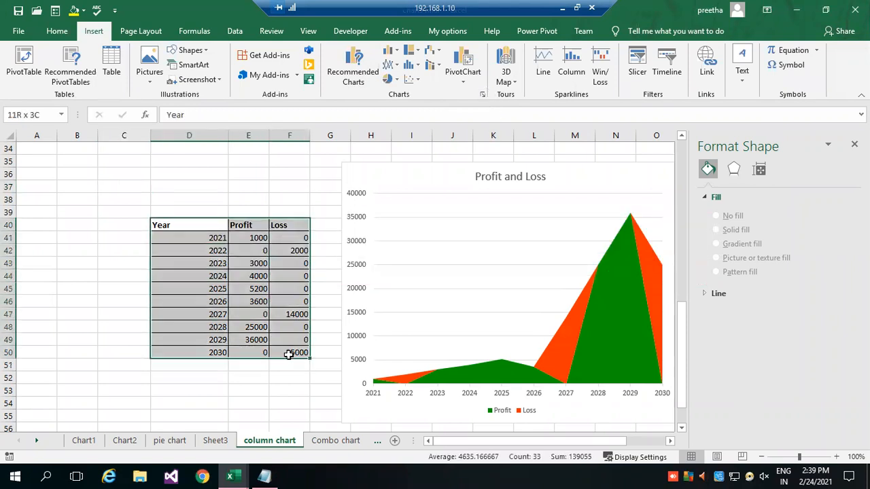
left_click(483, 95)
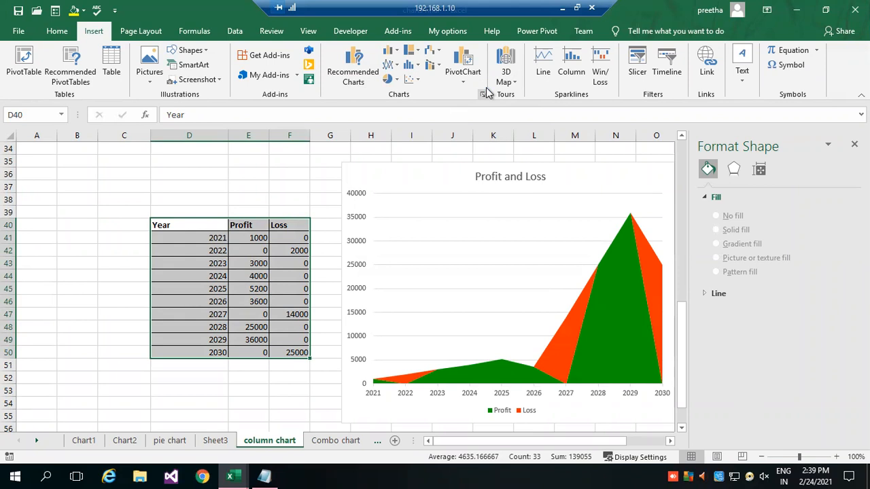
left_click_drag(359, 134, 364, 104)
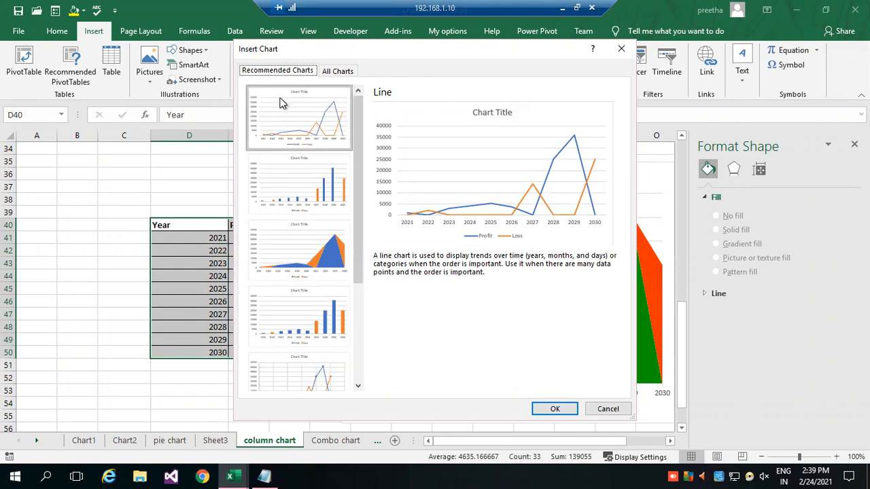
left_click_drag(356, 181, 367, 108)
left_click(338, 70)
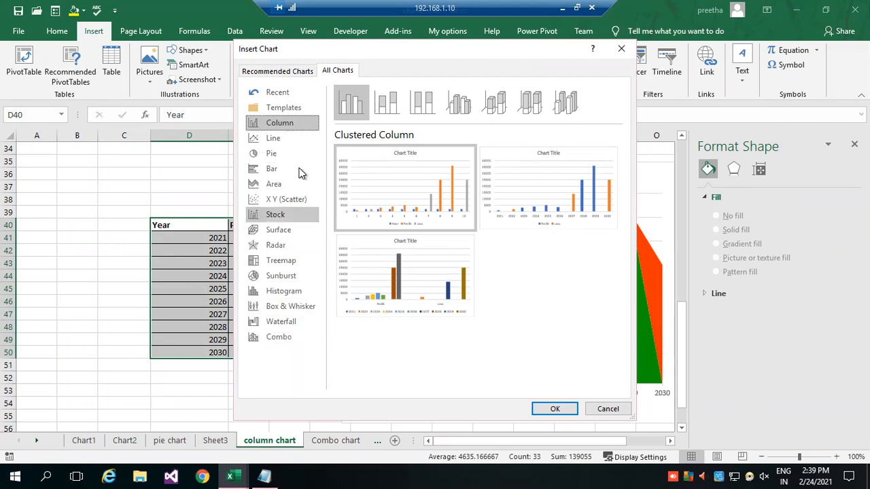
left_click(564, 105)
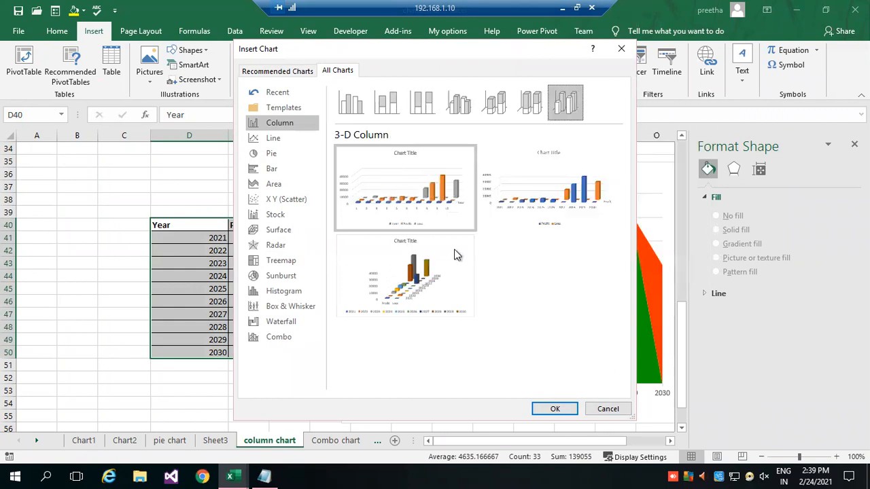
mouse_move(406, 262)
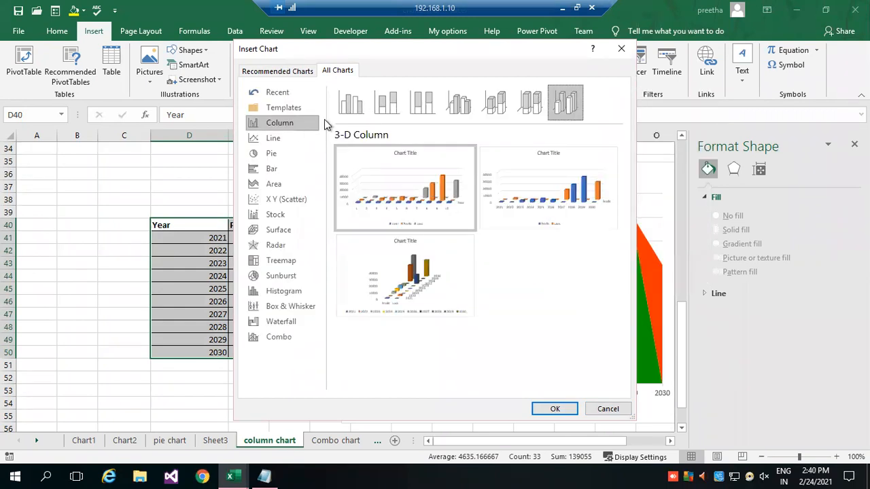
left_click(463, 111)
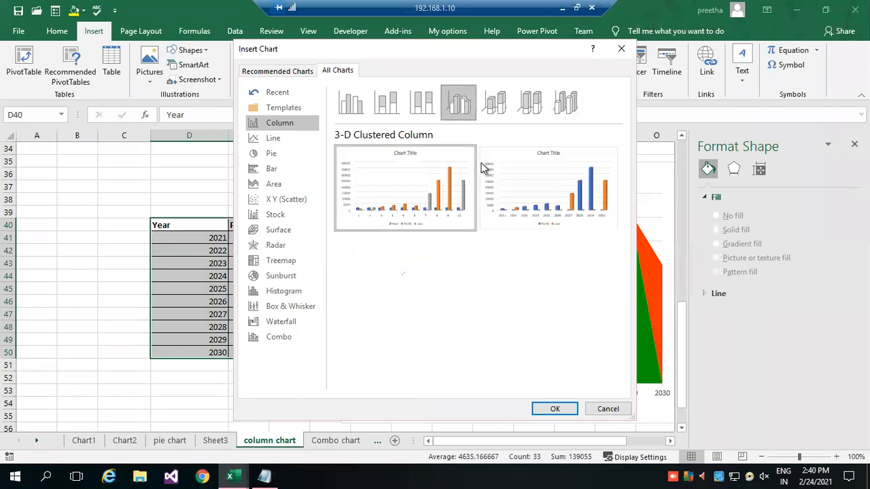
left_click(565, 409)
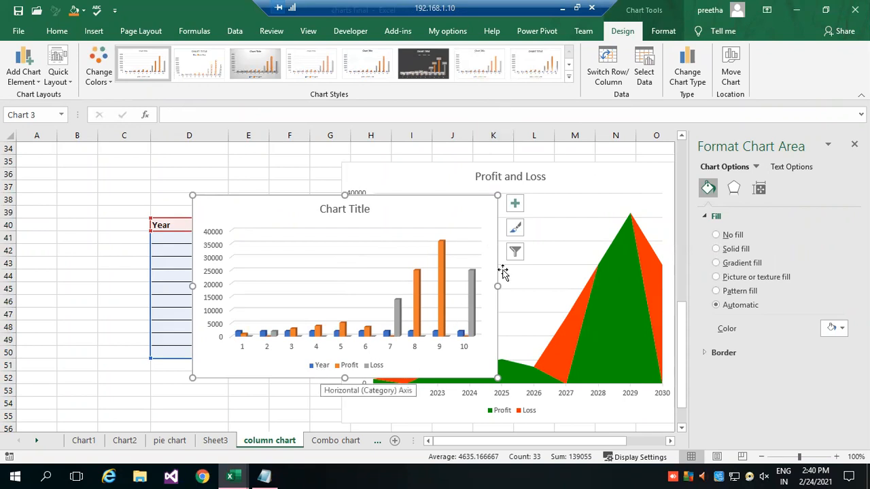
Exclude the Year series from the new 3-D column chart's data.
left_click(654, 80)
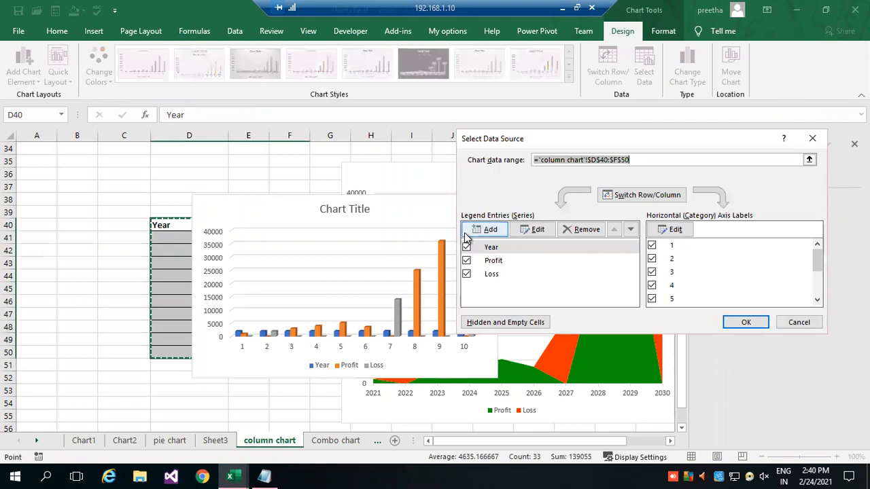
left_click(467, 247)
left_click(746, 322)
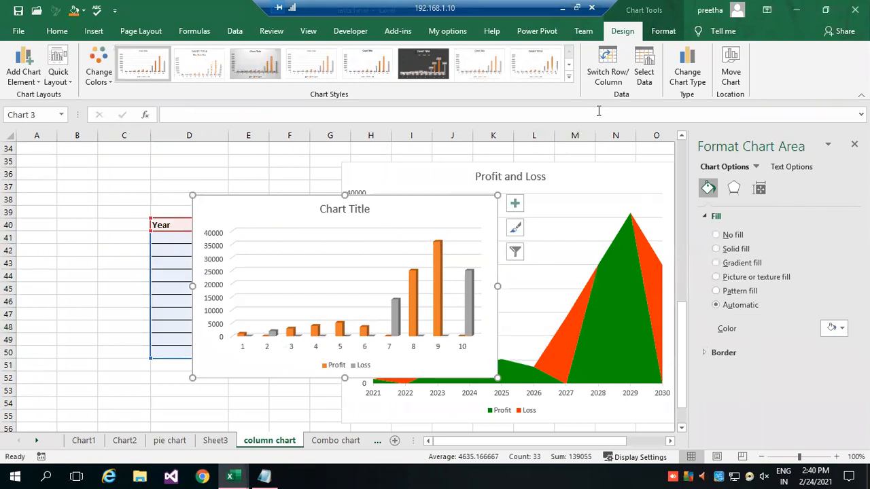
Use the years in D41:D50 as the column chart's horizontal axis labels and remove the Year series entry.
left_click(645, 71)
left_click(675, 230)
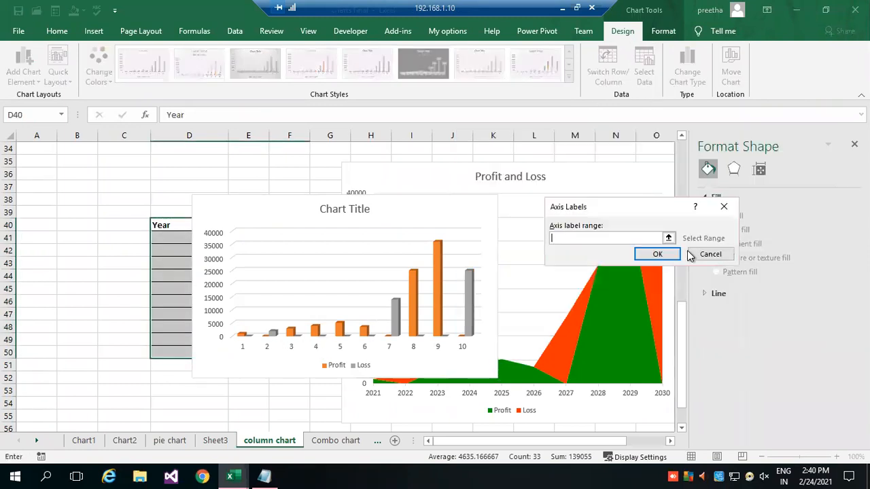
left_click(669, 238)
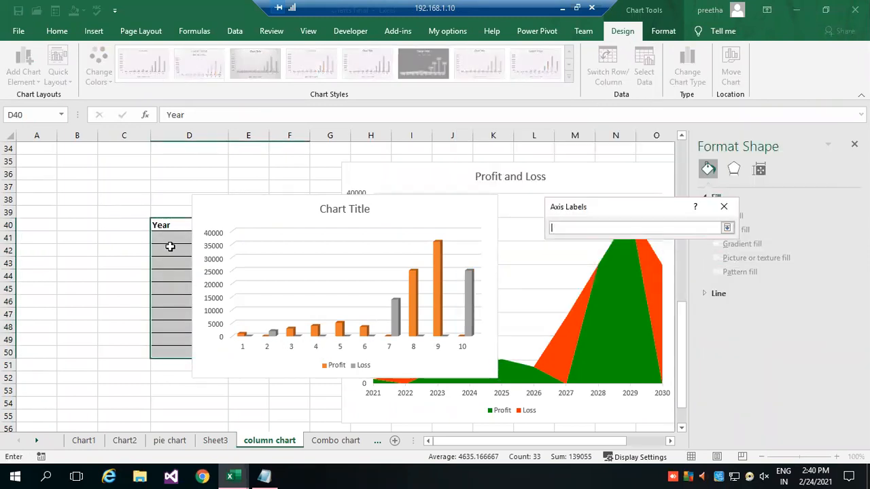
left_click_drag(175, 238, 176, 357)
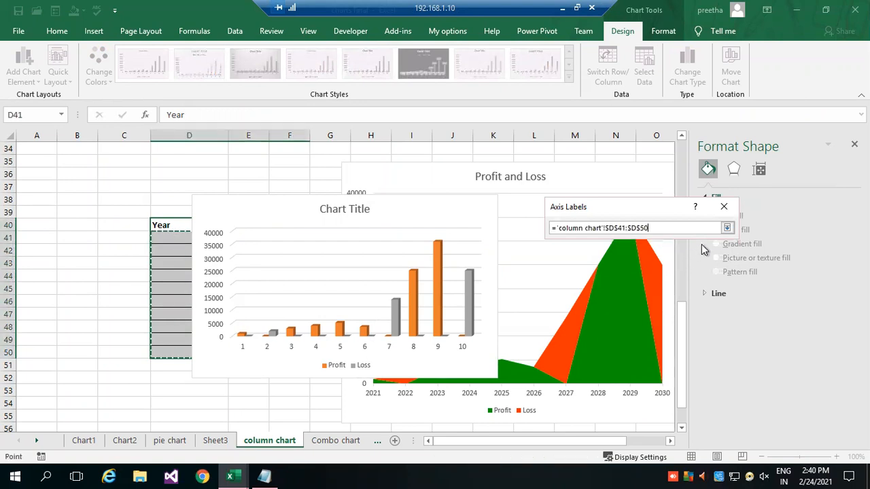
left_click(727, 228)
left_click(657, 254)
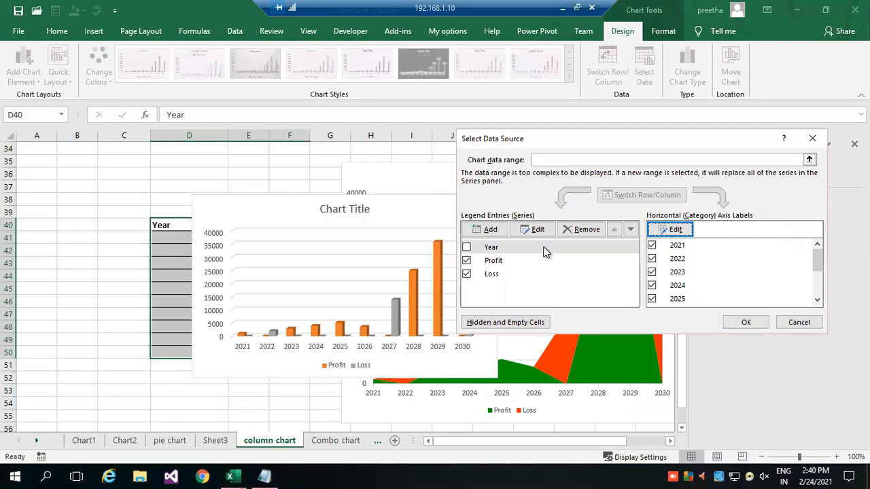
left_click(585, 231)
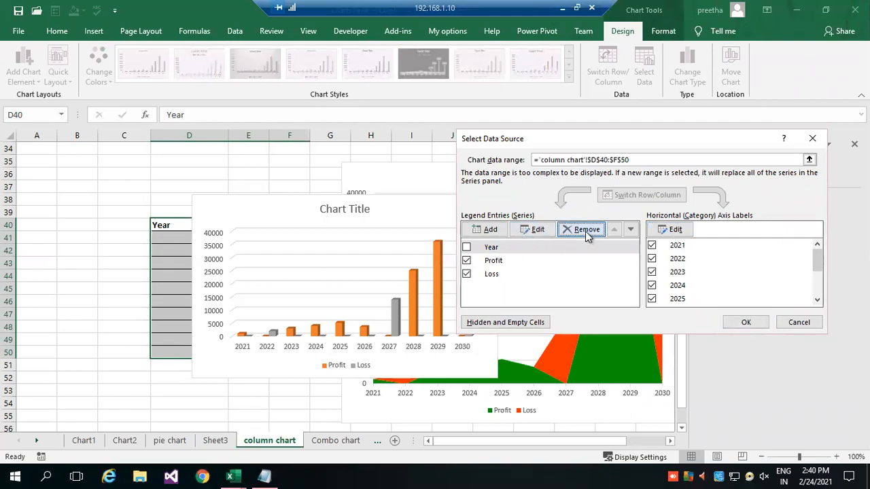
left_click(742, 325)
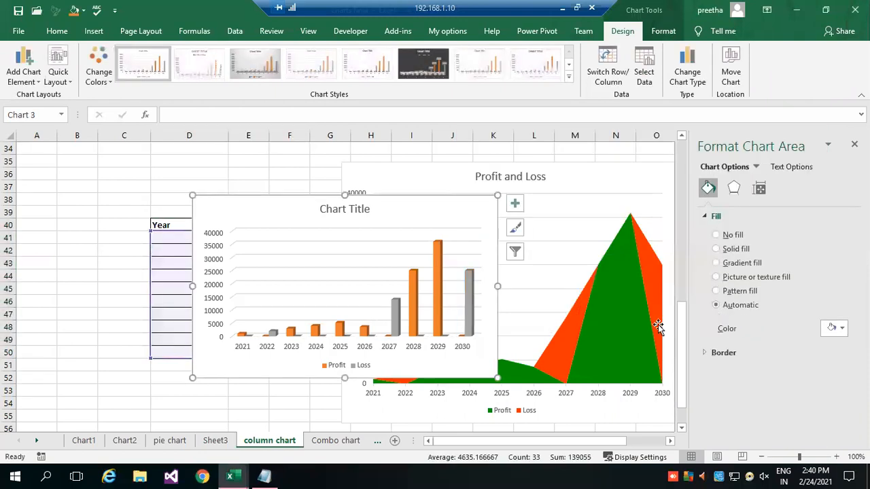
Fill the Loss series of the 3-D column chart with solid standard red.
left_click(469, 309)
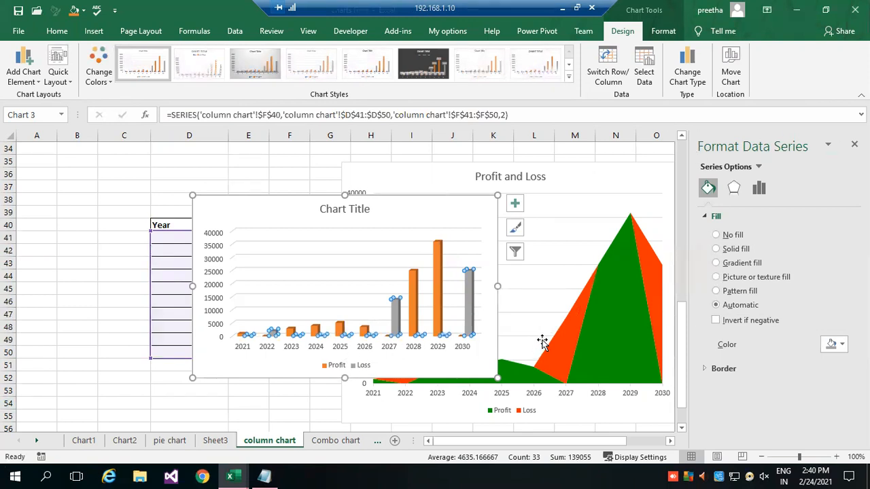
left_click(717, 251)
left_click(833, 345)
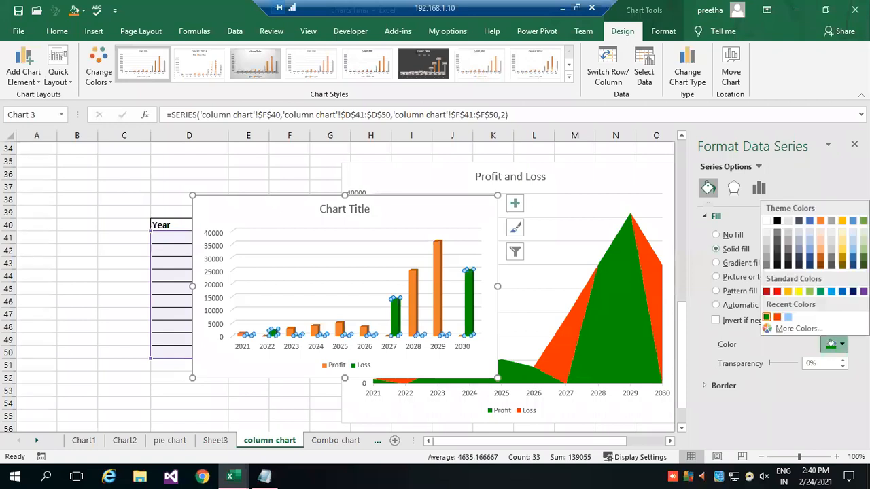
left_click(788, 291)
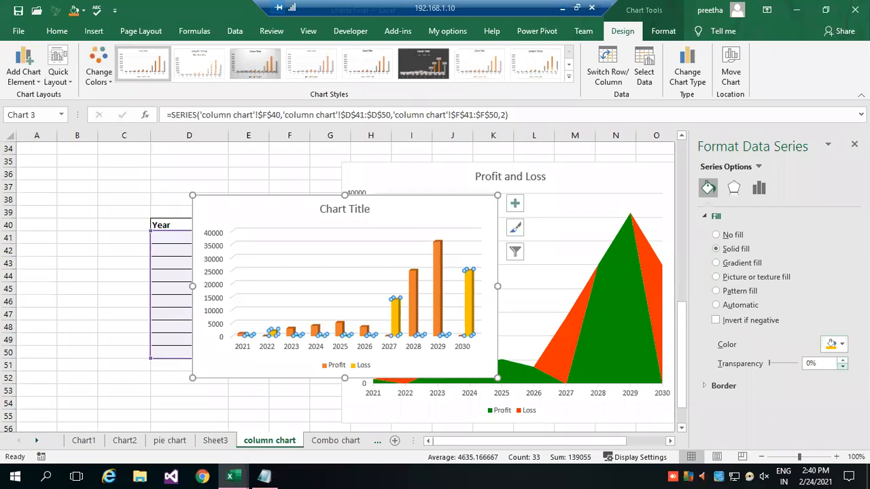
left_click(836, 345)
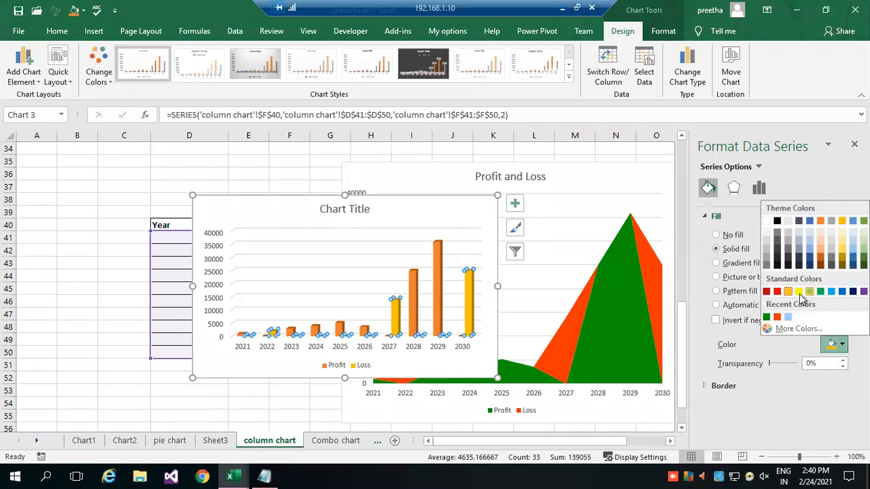
left_click(777, 292)
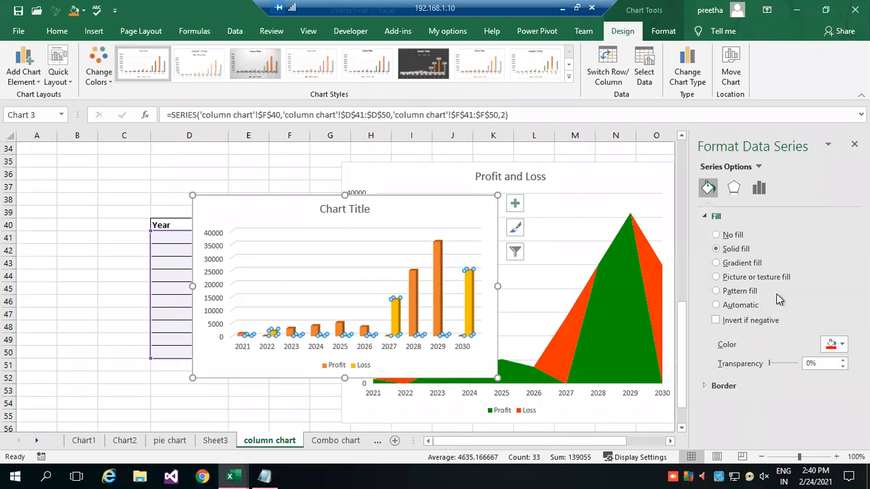
Fill the Profit series of the 3-D column chart with solid standard light blue.
left_click(437, 280)
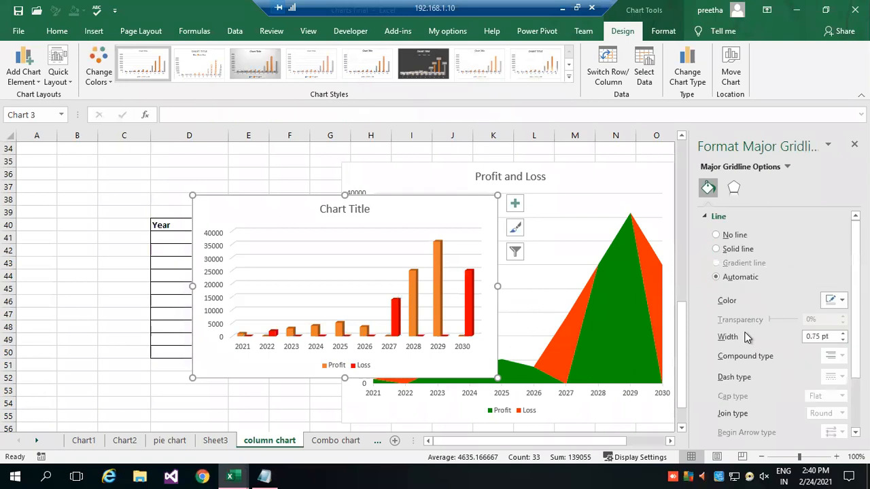
left_click(435, 289)
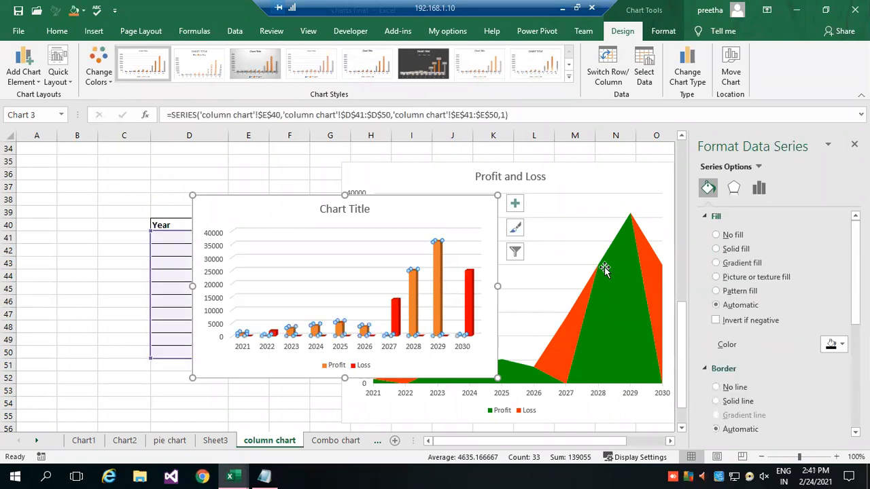
left_click(842, 346)
left_click(832, 291)
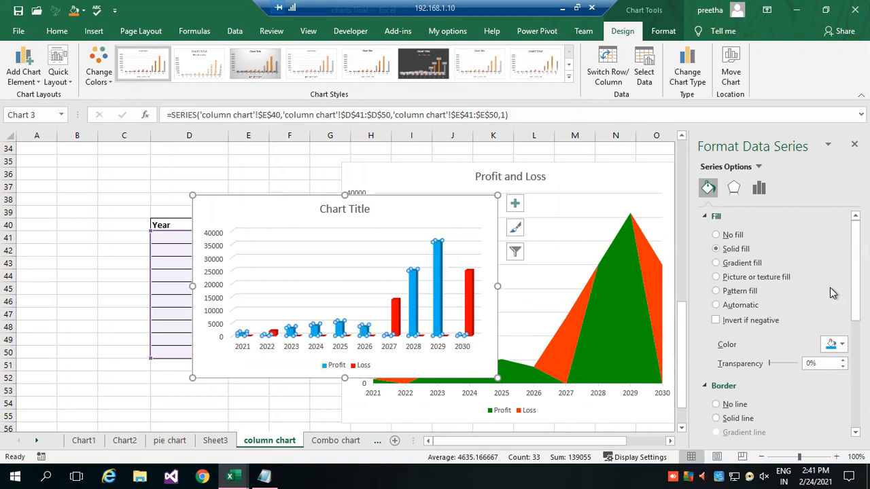
left_click(68, 264)
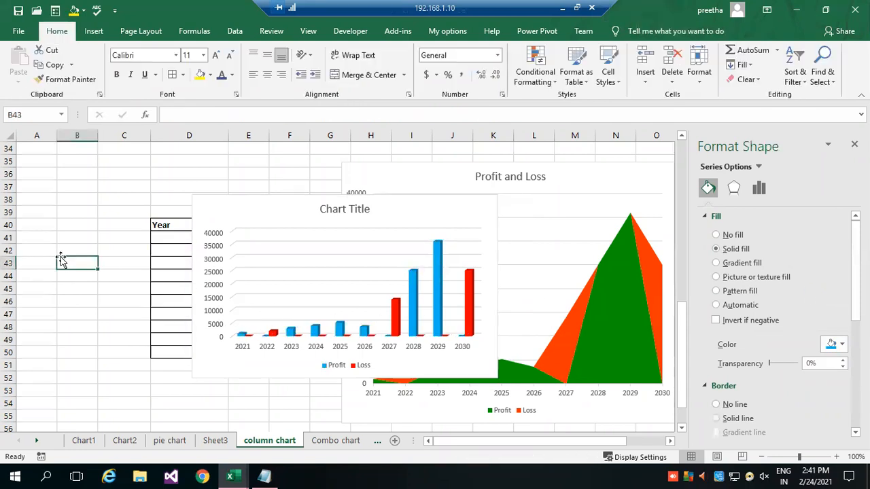
Change the 3-D column chart to the combo type Clustered Column - Line on Secondary Axis.
left_click(435, 274)
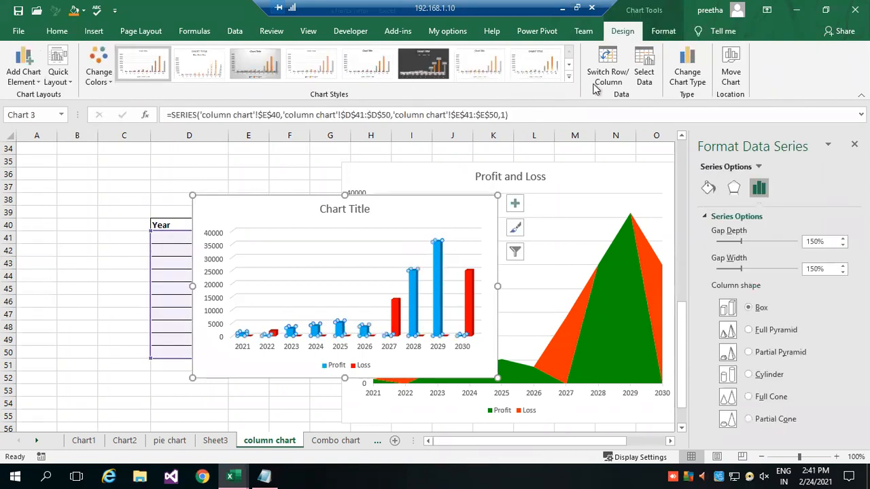
left_click(688, 76)
left_click(412, 274)
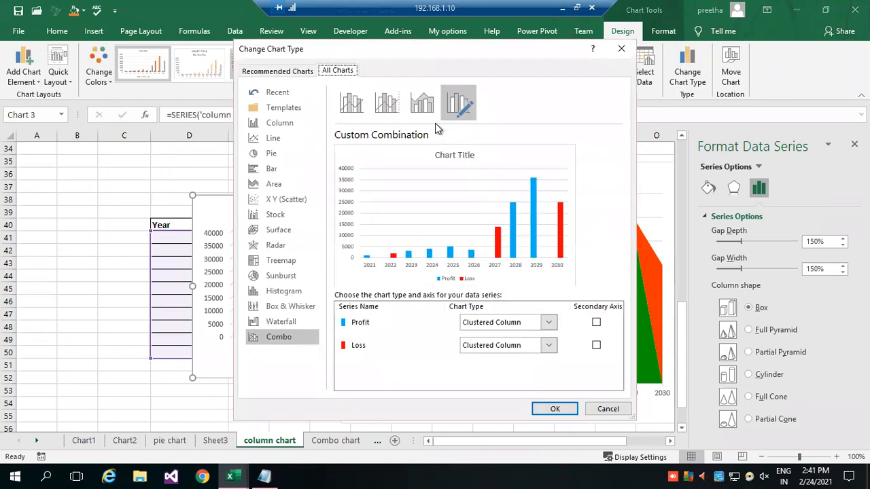
left_click(436, 117)
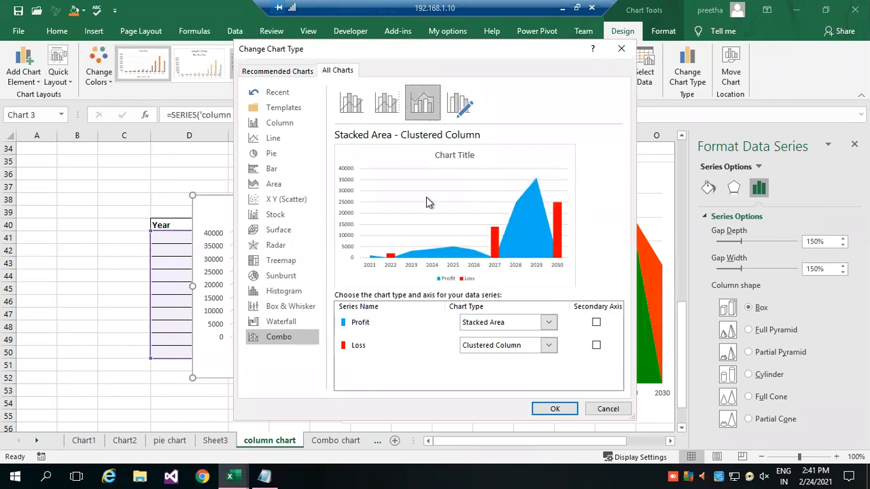
left_click(397, 119)
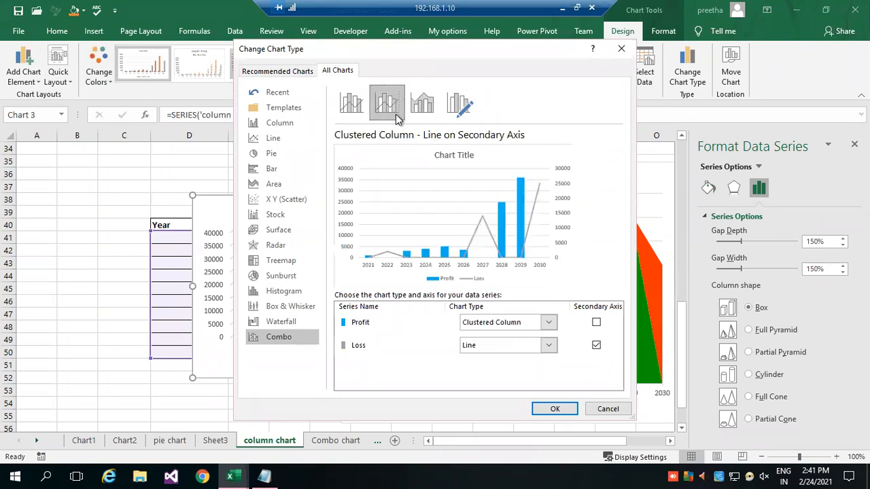
left_click(552, 408)
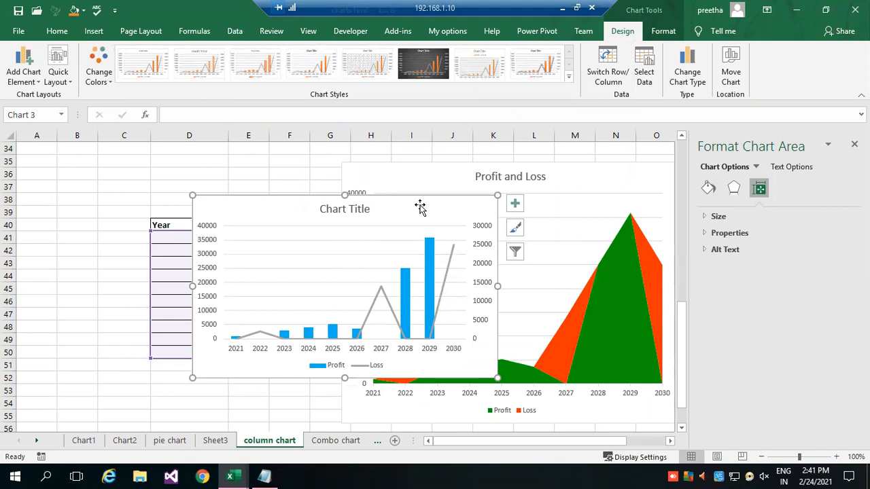
Delete the combo chart and the Profit and Loss area chart from the sheet.
key("Delete")
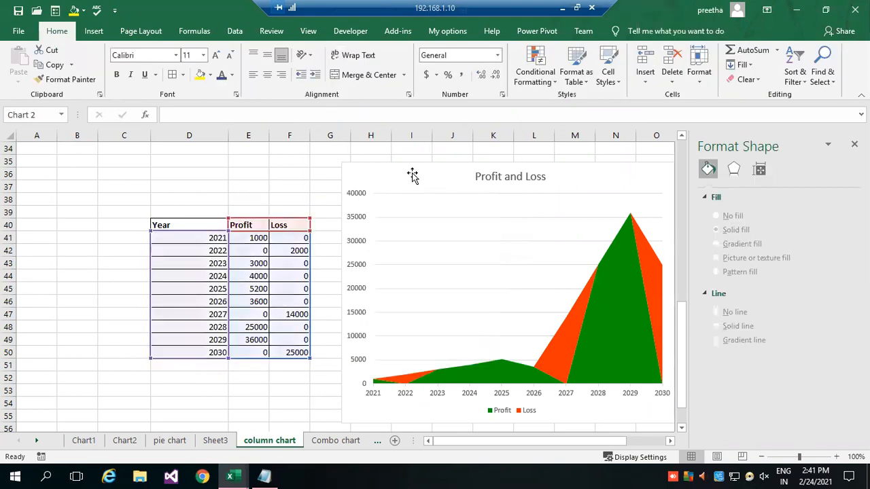
left_click(413, 175)
key("Delete")
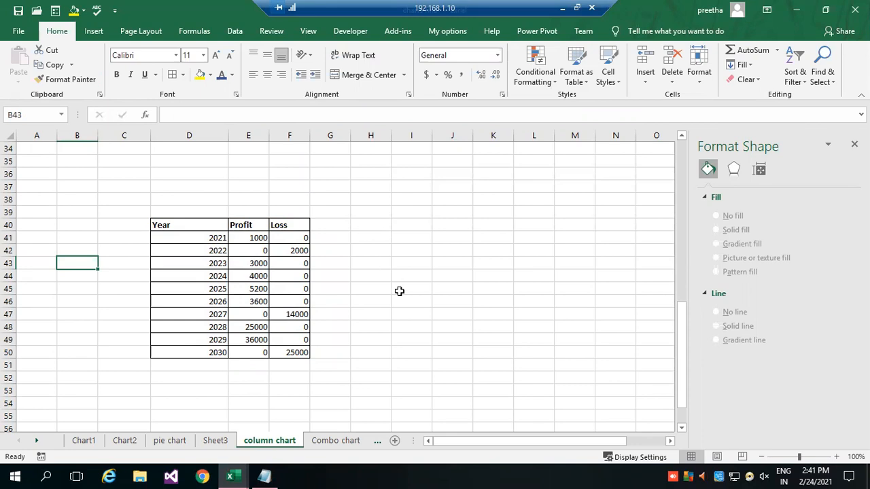
Go to the pie chart worksheet, passing by the Chart1 sheet.
left_click(84, 442)
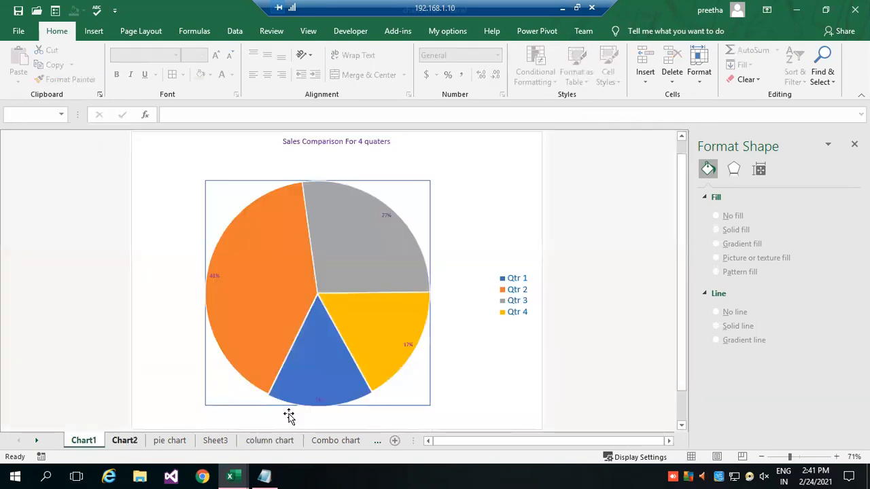
left_click(170, 440)
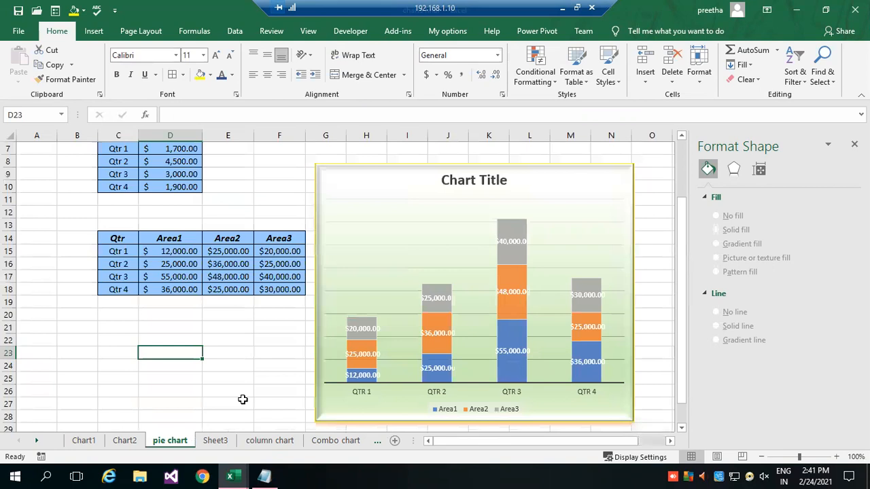
Delete the stacked column chart of the three areas from the pie chart sheet.
left_click(95, 32)
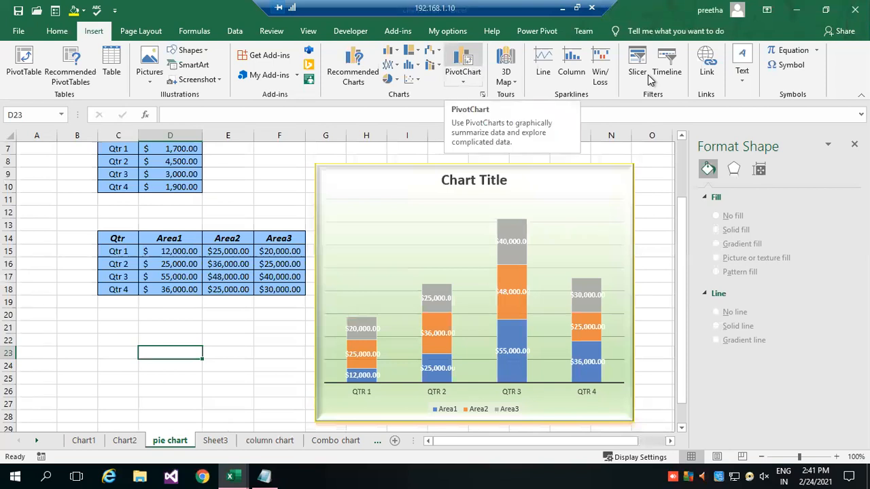
left_click(575, 183)
key("Delete")
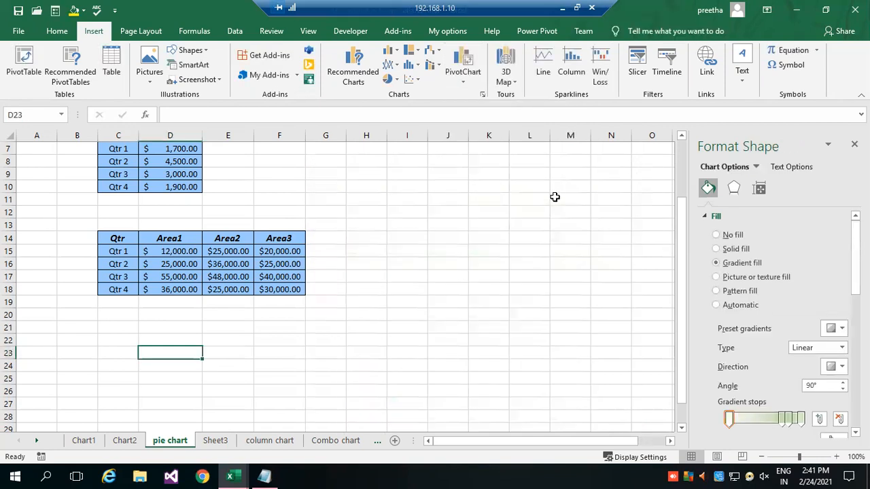
Insert a line sparkline in cell G15 using the Qtr 1 area values in D15:F15 as its data range.
scroll(350, 192, "up", 2)
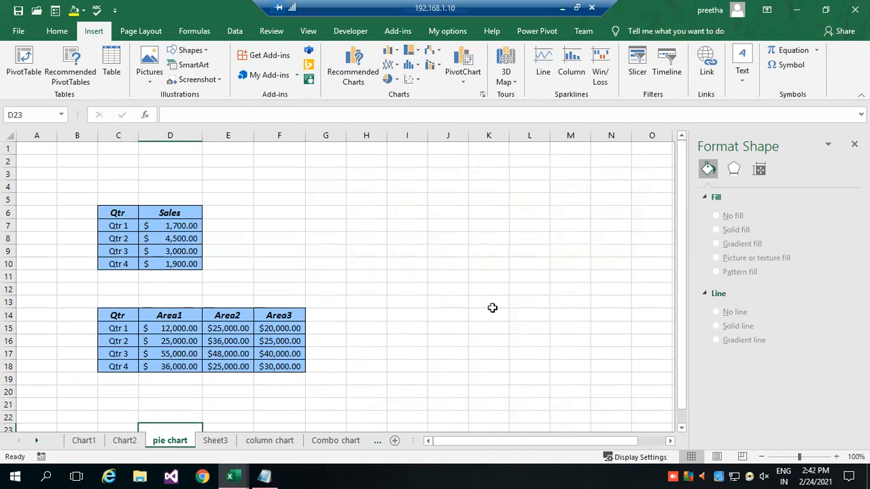
left_click(333, 317)
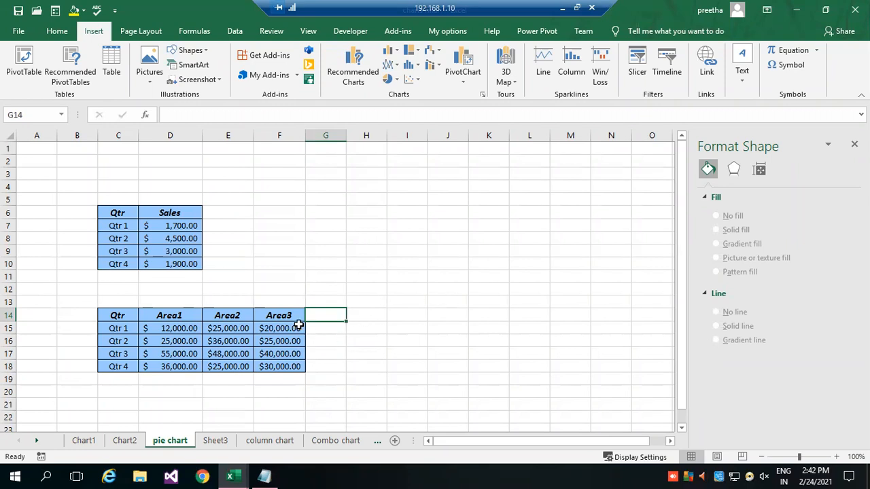
left_click_drag(331, 328, 333, 373)
left_click(310, 353)
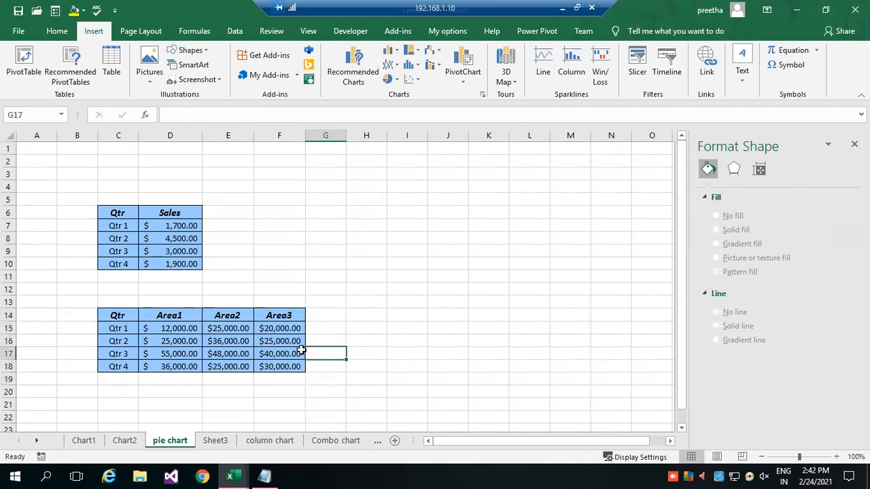
left_click(322, 330)
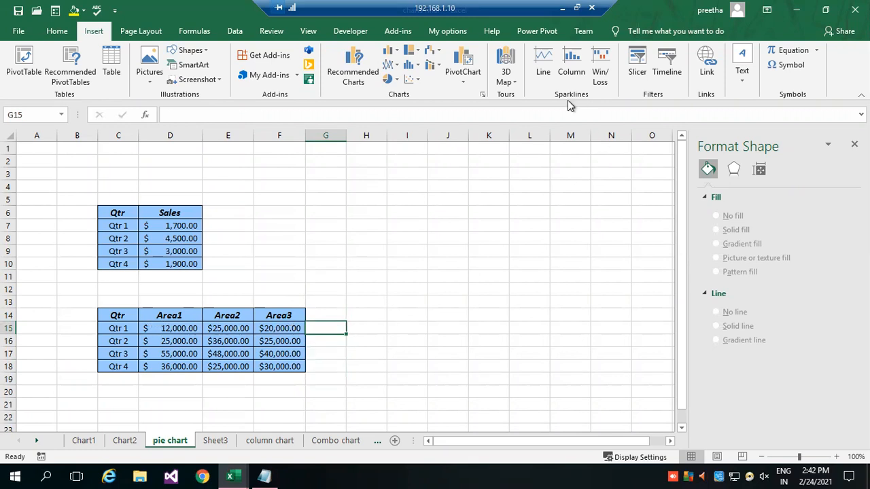
left_click(545, 75)
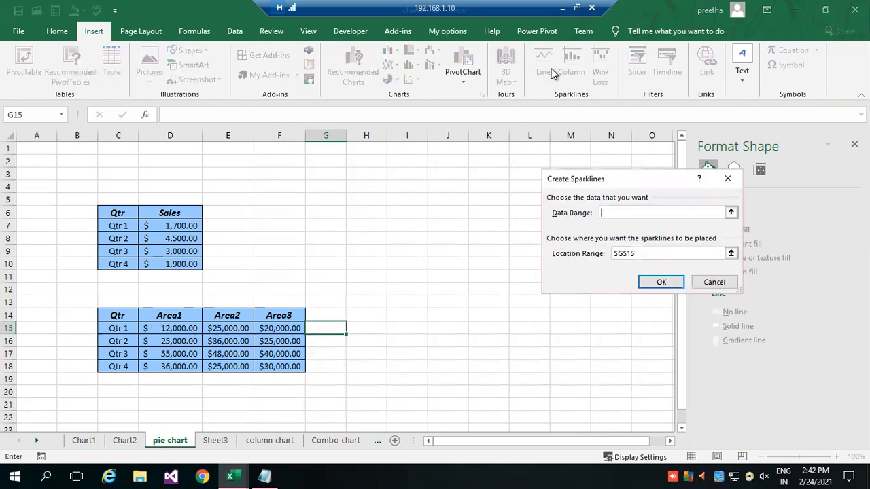
left_click(730, 213)
left_click_drag(145, 329, 286, 330)
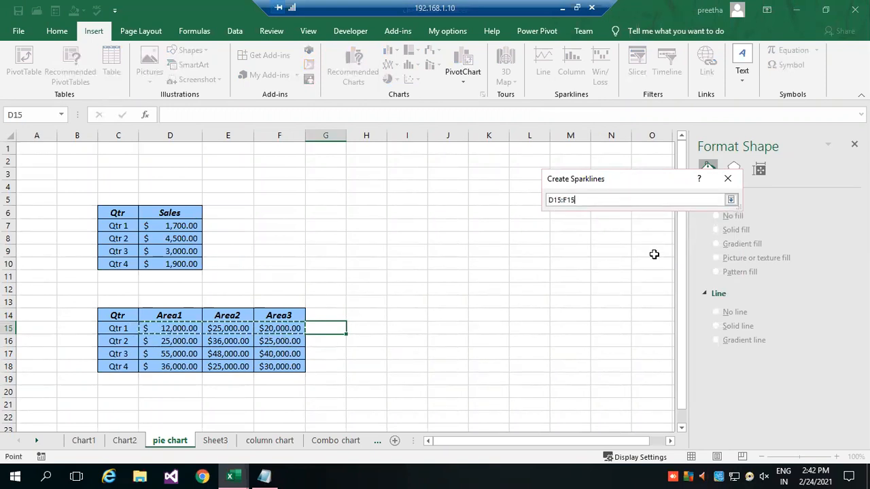
left_click(731, 199)
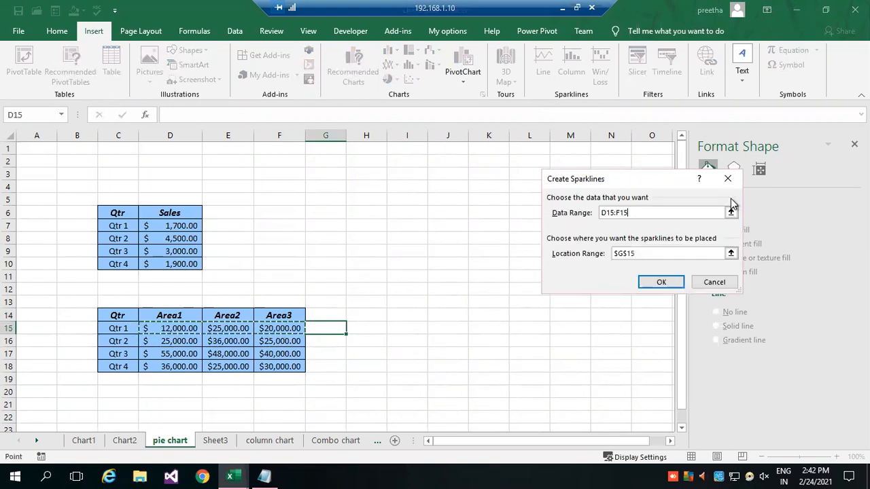
left_click(661, 282)
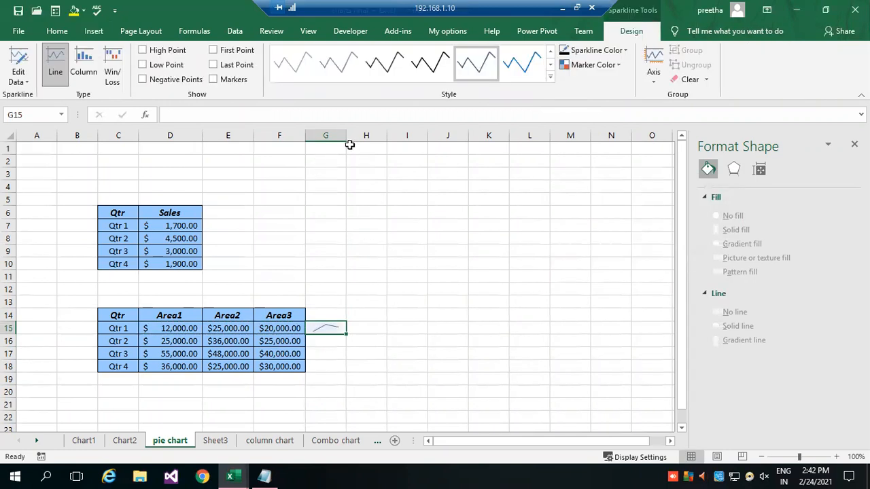
Widen column G to enlarge the sparkline and autofit columns E and F to their contents.
left_click_drag(345, 135, 414, 143)
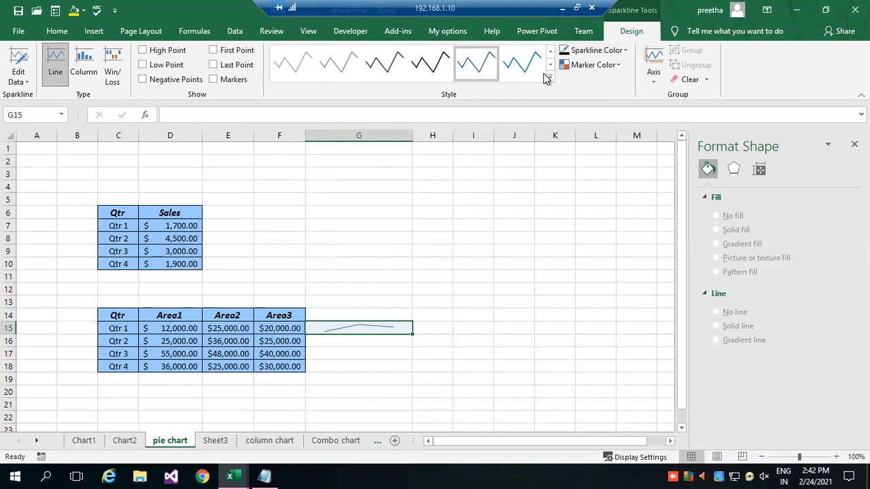
left_click(837, 458)
left_click(836, 457)
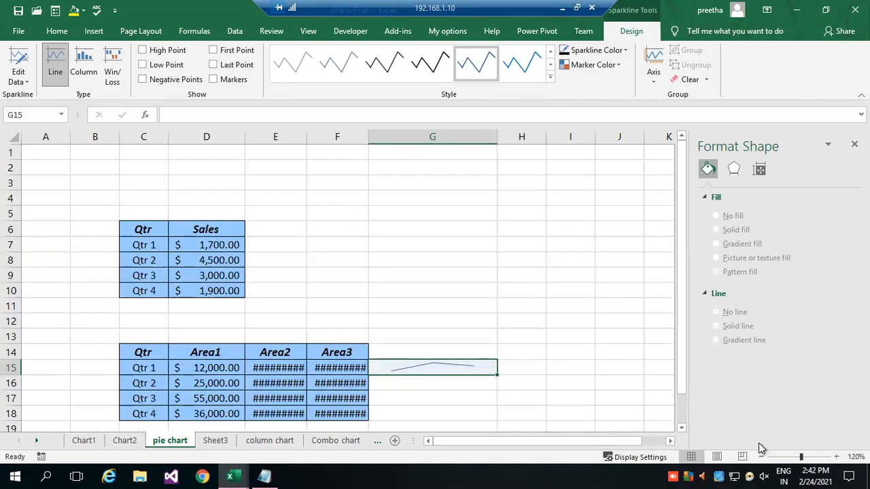
left_click(681, 426)
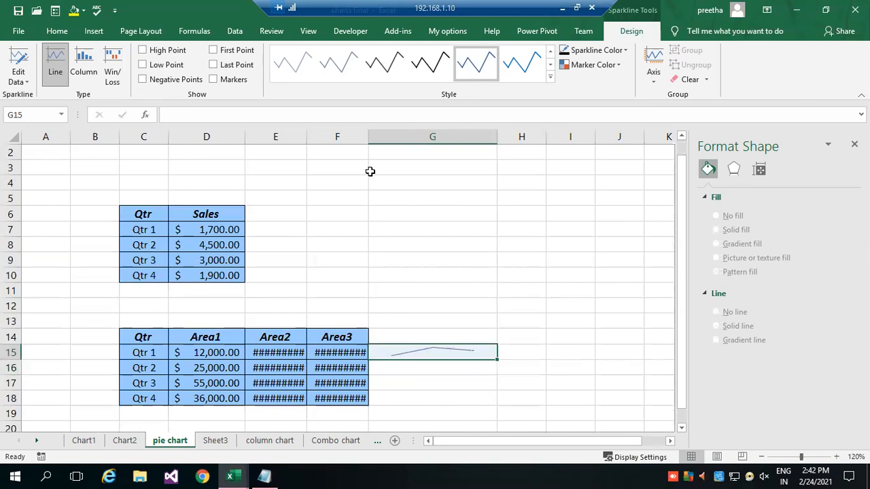
double_click(306, 133)
double_click(371, 136)
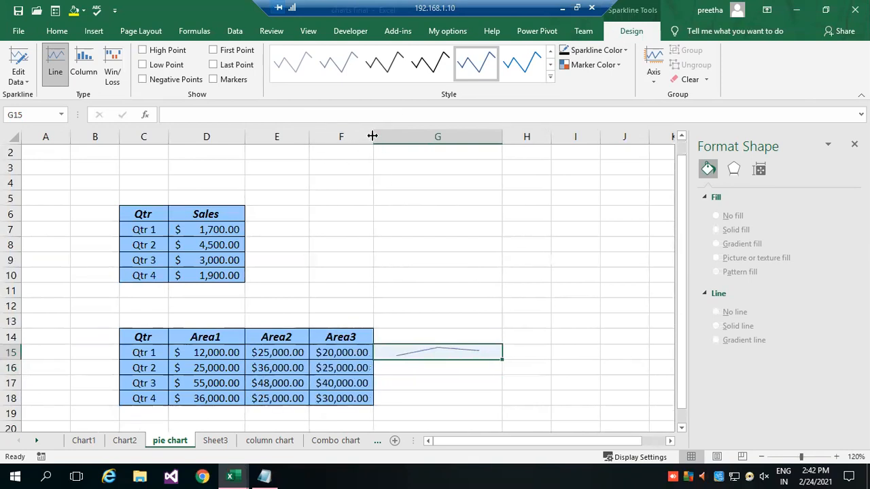
Mark only the high point on the line sparkline in G15.
left_click(444, 366)
left_click(439, 349)
left_click(155, 52)
left_click(155, 65)
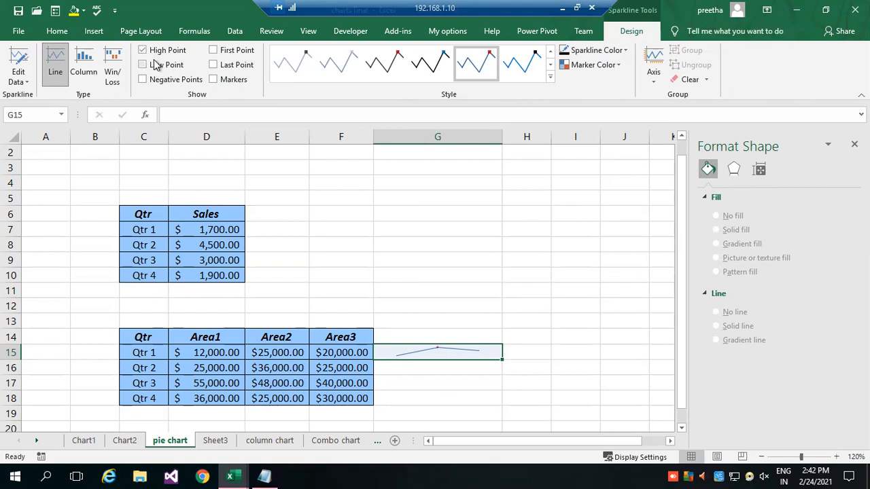
left_click(163, 64)
Apply the bright blue style with a black marker to the G15 sparkline and fill it down through G18.
left_click(520, 62)
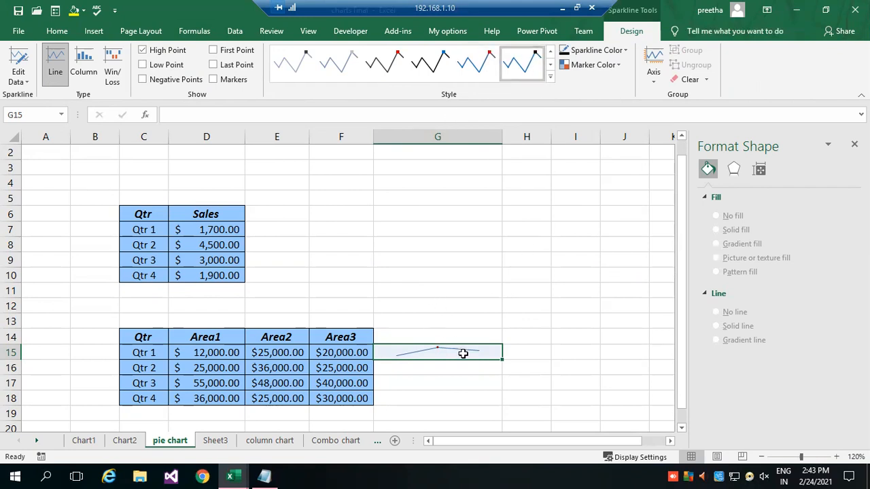
left_click_drag(503, 358, 521, 399)
left_click(571, 364)
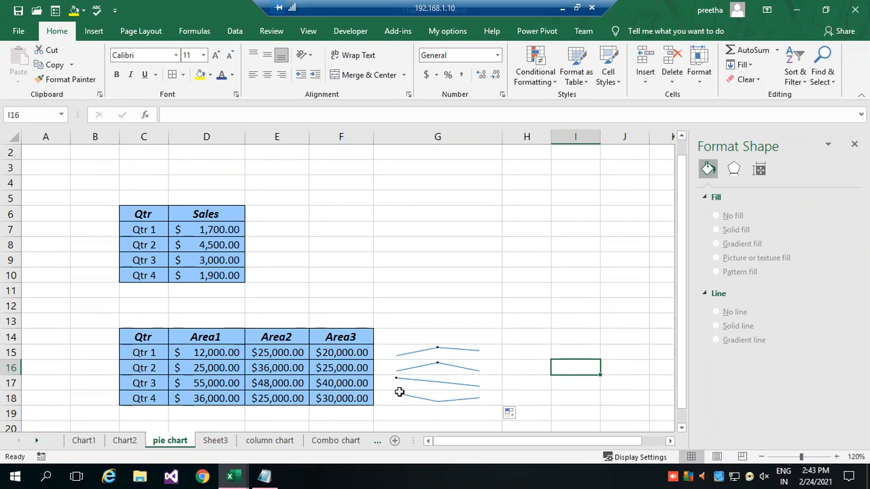
Change the Qtr 4 Area3 value in F18 to 45000.
left_click(345, 398)
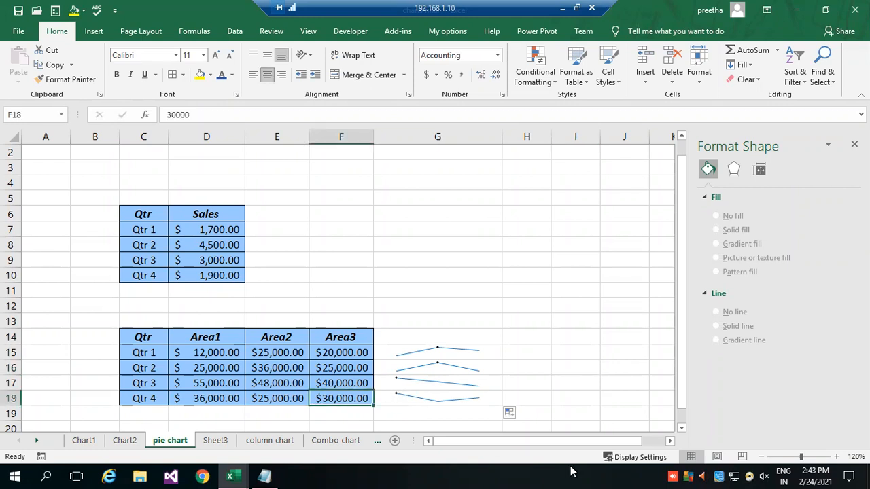
type("45000")
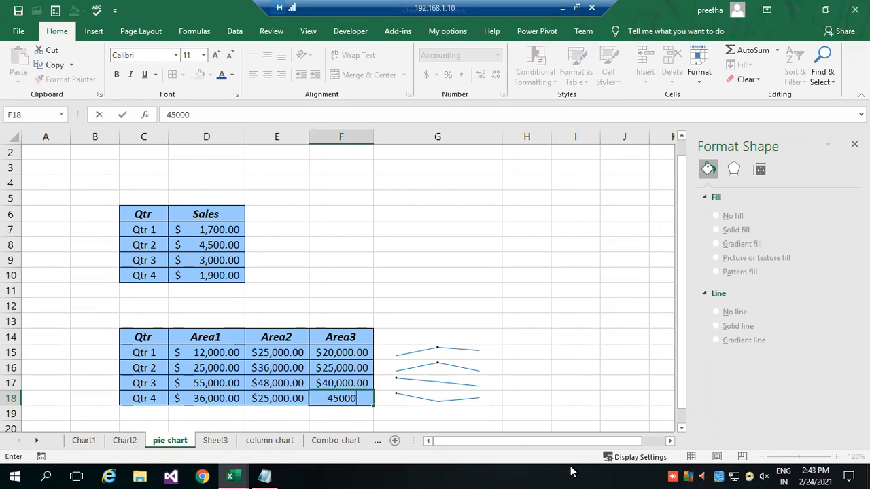
key("Return")
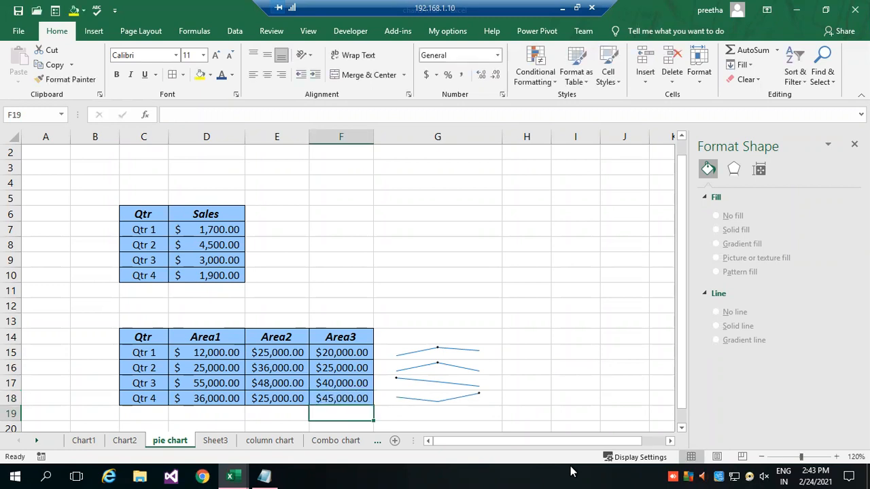
Clear the line sparklines from cells G15:G18.
left_click_drag(433, 350, 448, 393)
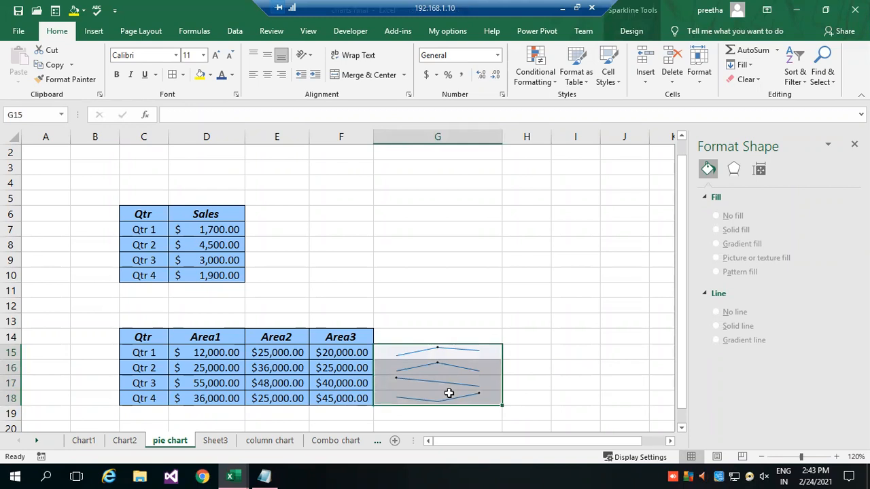
left_click(96, 33)
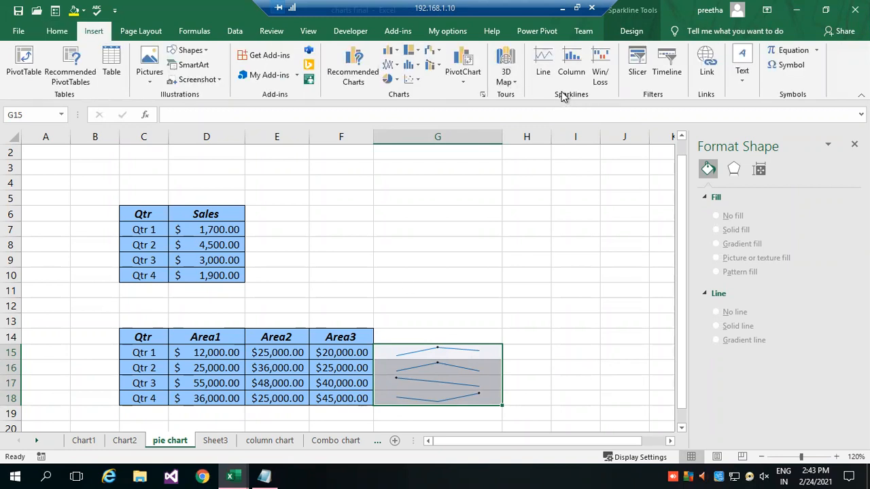
left_click_drag(458, 352, 462, 400)
left_click(53, 31)
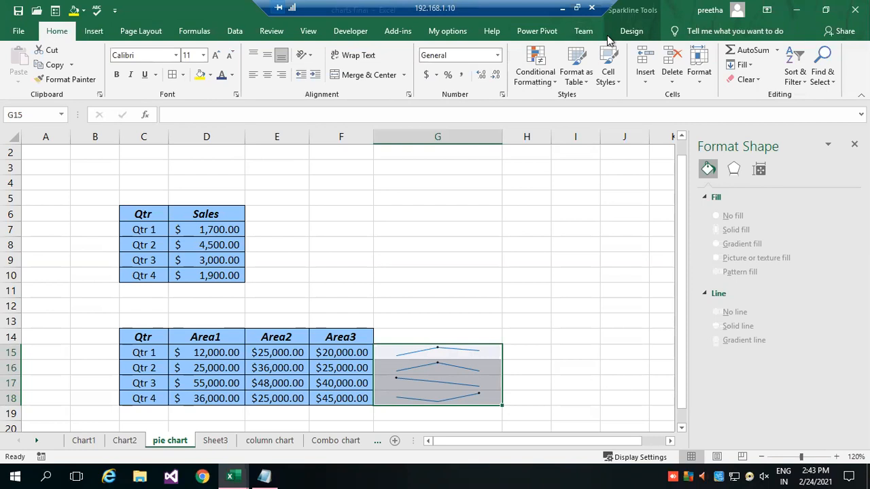
left_click(756, 81)
left_click(768, 108)
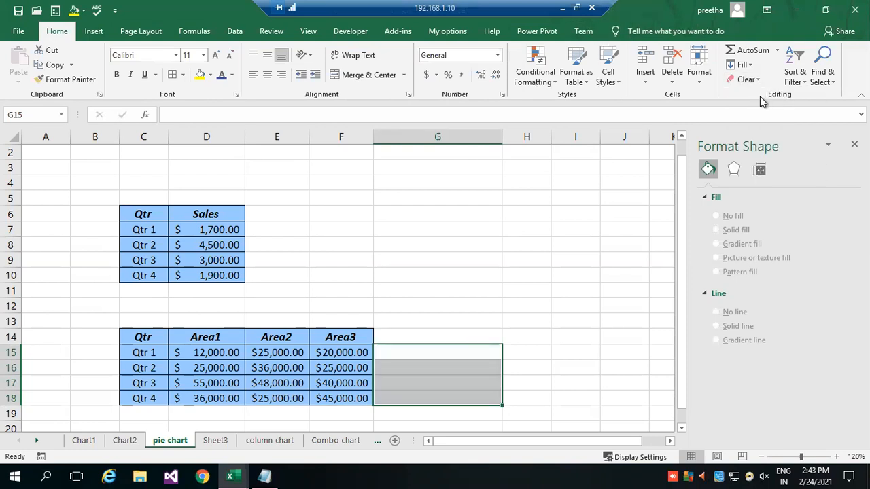
left_click(536, 367)
Insert a column sparkline in G15 using D15:F15 as its data range and fill it down through G18.
left_click(444, 355)
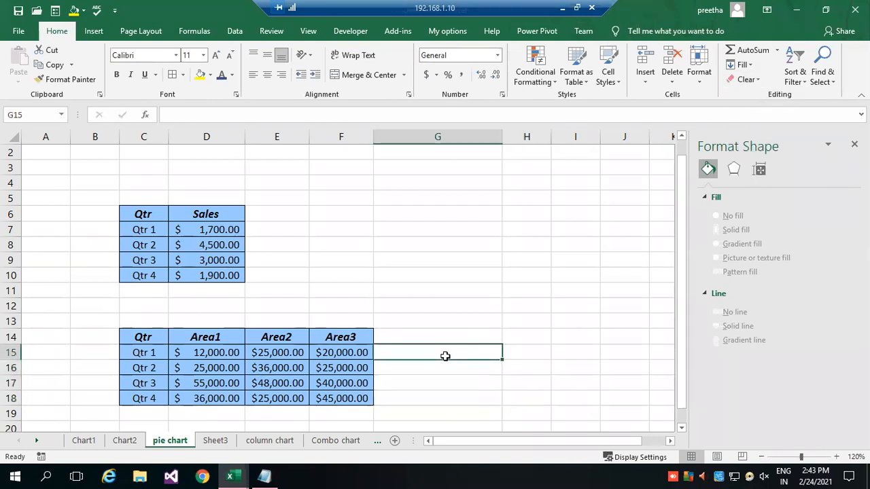
left_click(94, 32)
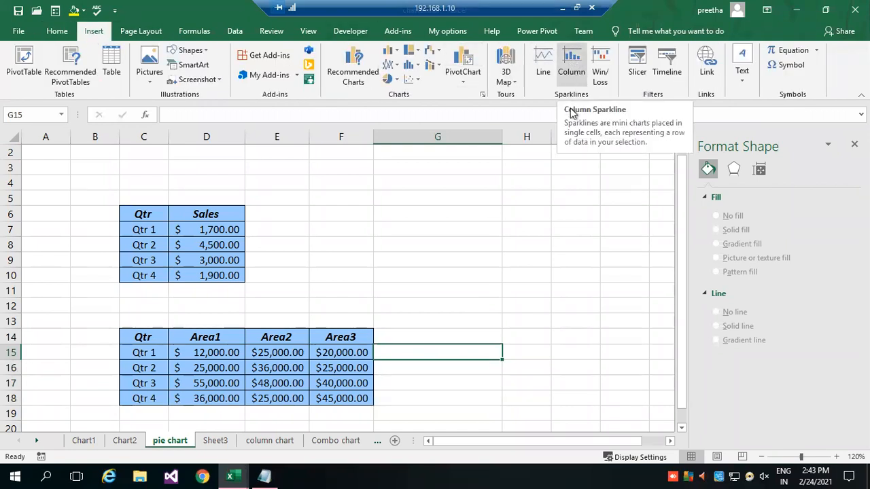
left_click(572, 72)
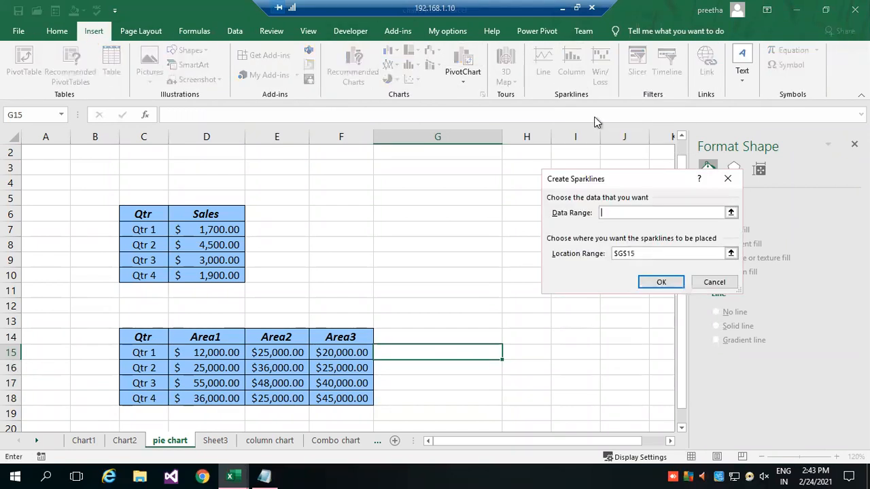
left_click(732, 214)
left_click_drag(181, 353, 350, 353)
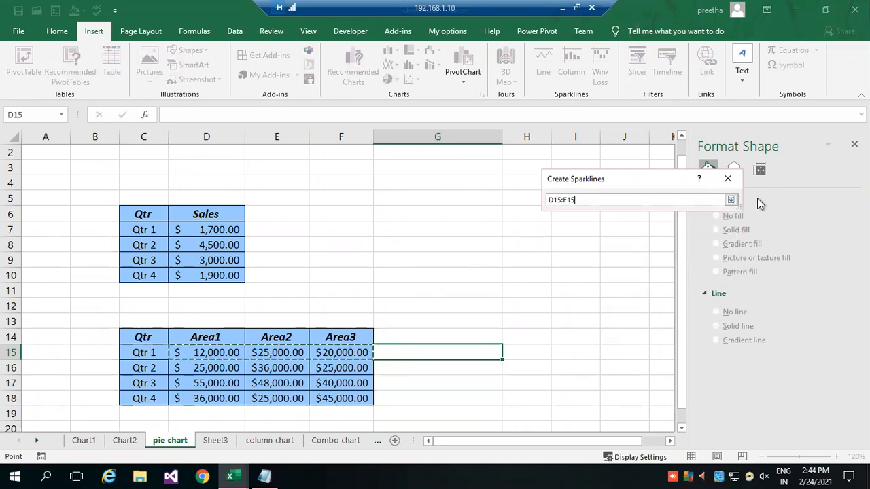
left_click(731, 200)
left_click(665, 284)
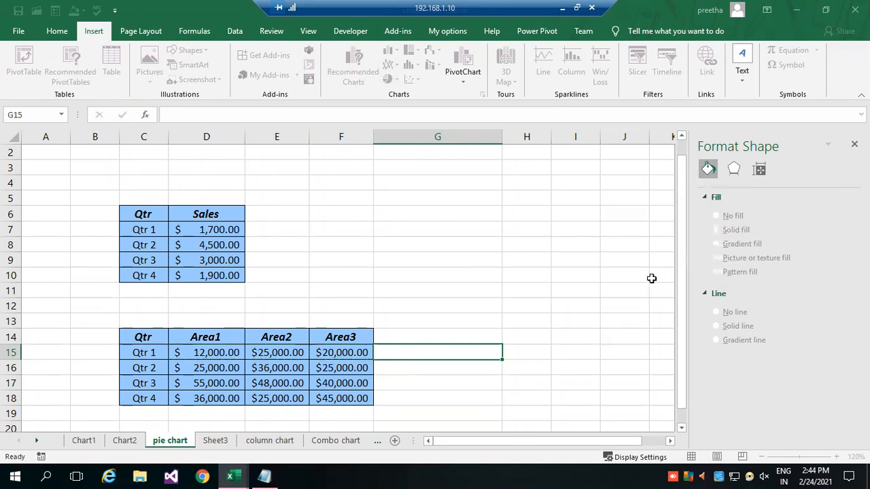
left_click_drag(502, 360, 500, 405)
left_click(577, 378)
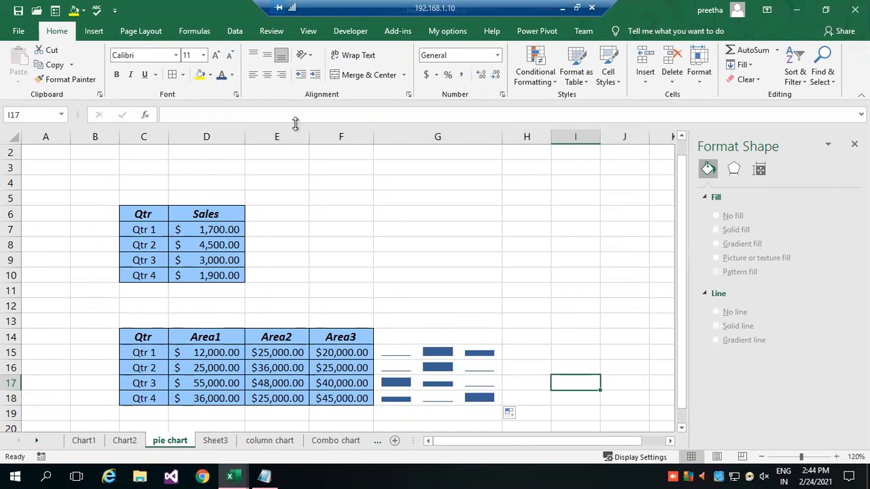
left_click(365, 254)
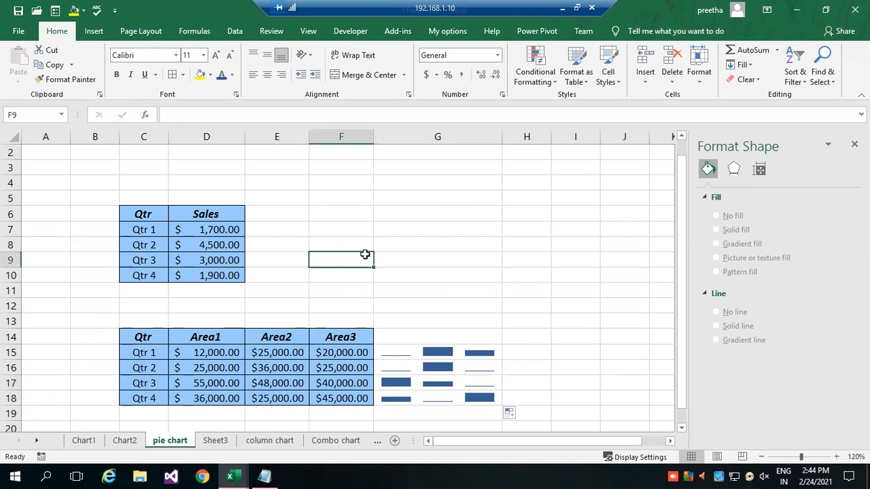
scroll(435, 256, "down", 2)
scroll(361, 204, "up", 3)
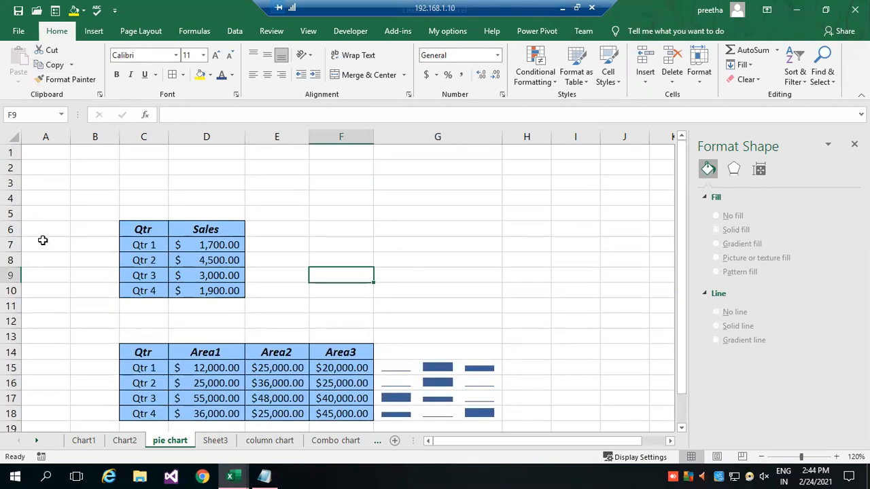
left_click(503, 235)
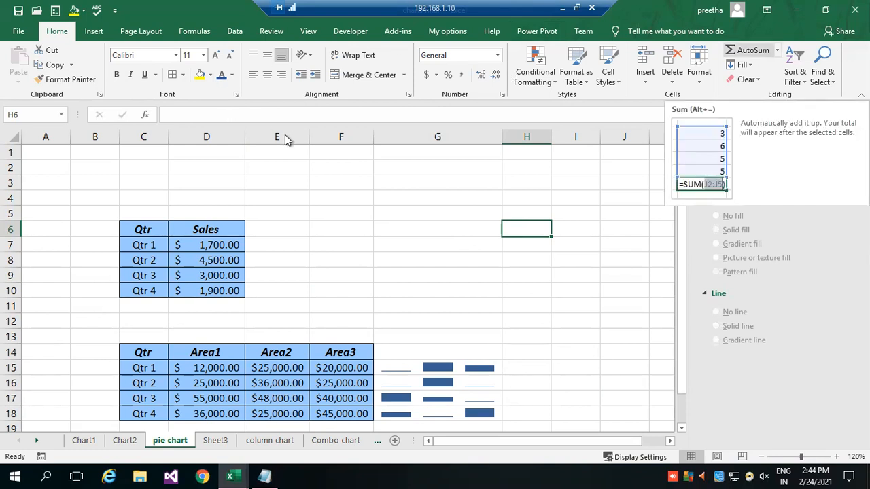
left_click(265, 171)
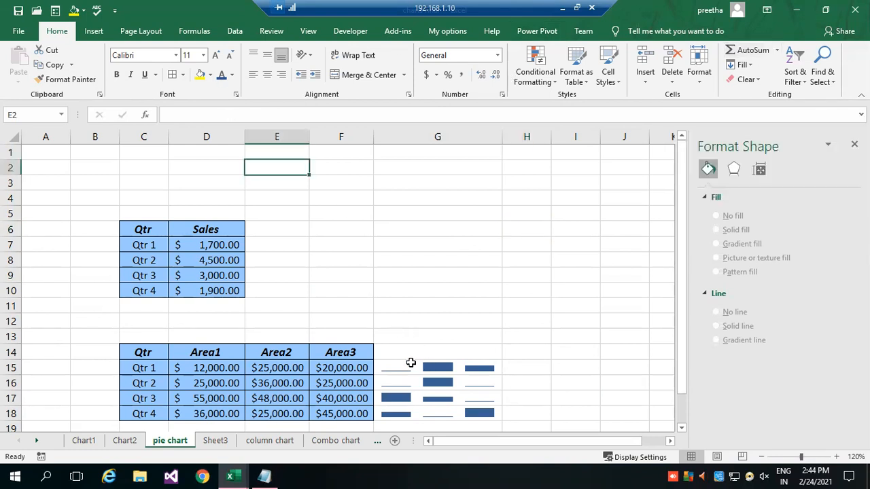
Clear everything, including the column sparklines, from cells G15:G18.
left_click_drag(406, 365, 413, 411)
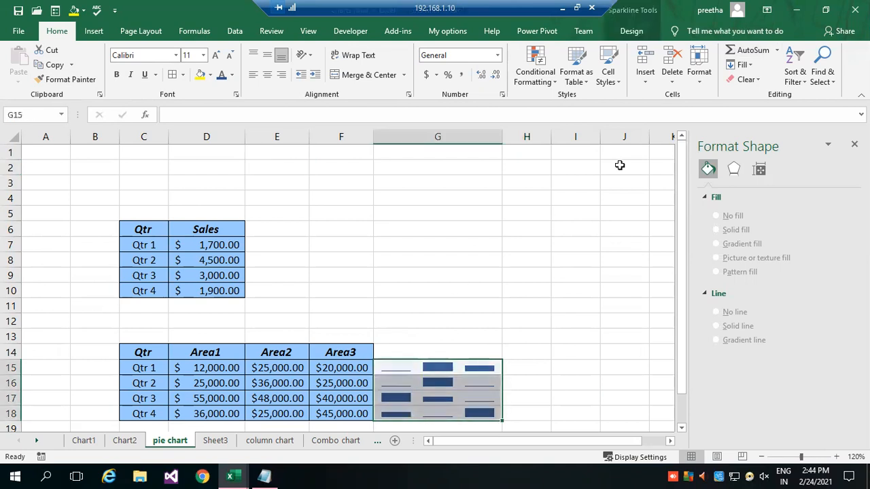
left_click(754, 80)
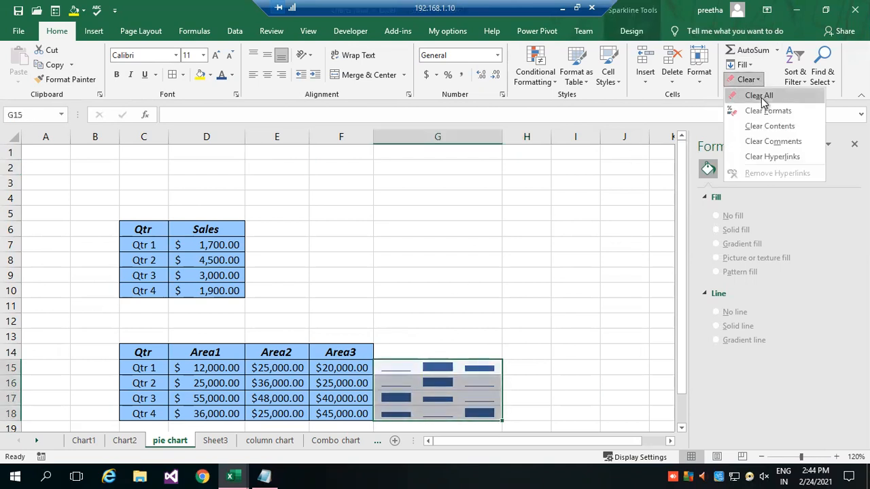
left_click(759, 95)
left_click(554, 304)
left_click(431, 369)
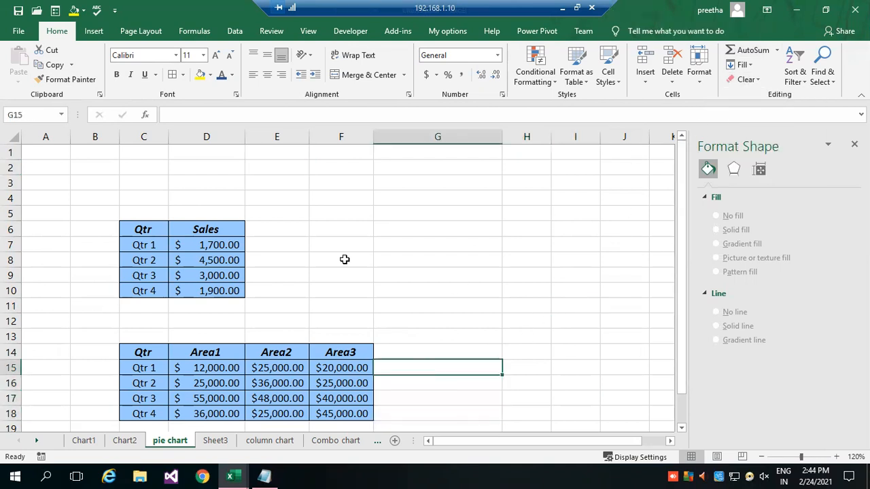
left_click(97, 34)
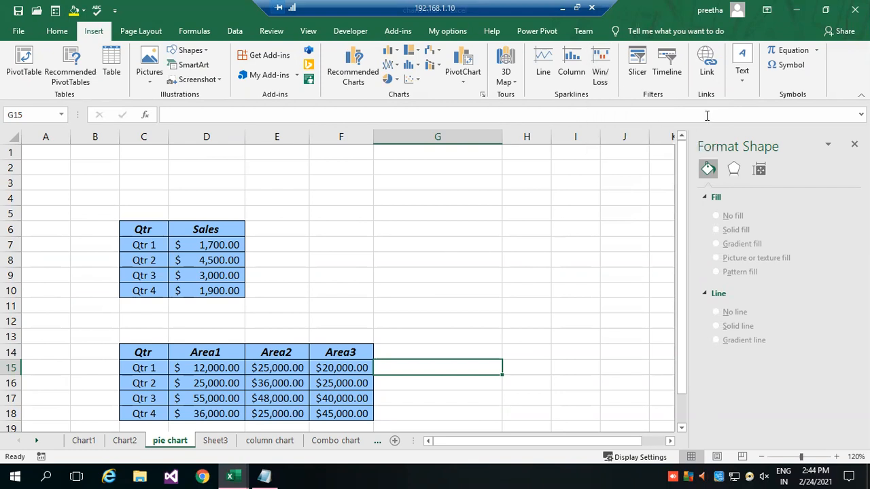
Start a new table below the quarterly area table with the header pcode in D22, leaving E22 empty.
scroll(447, 330, "down", 4)
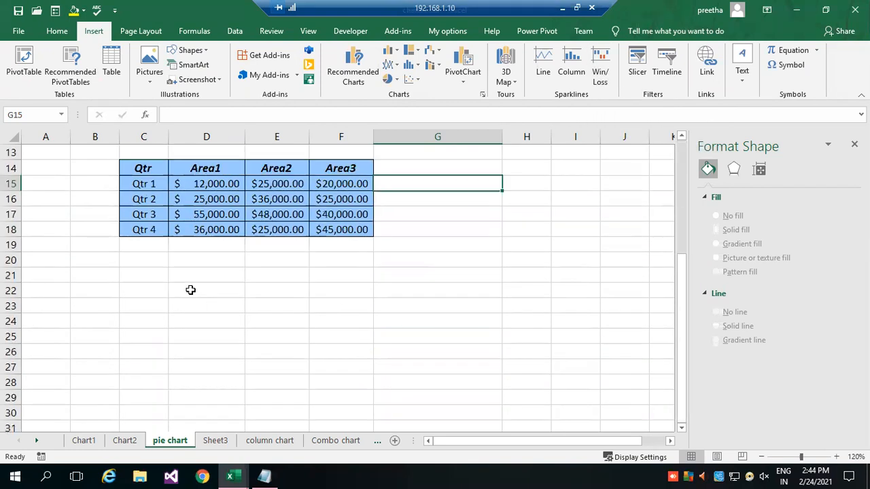
left_click(193, 293)
type("pcode")
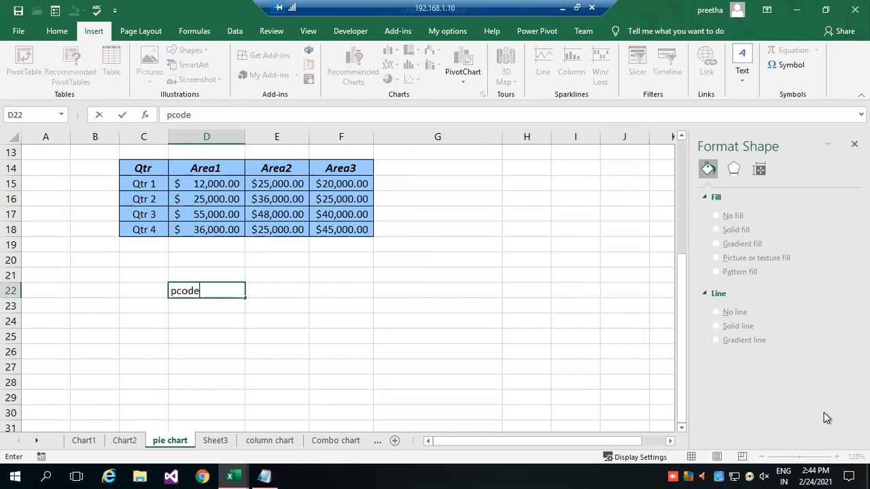
key("Tab")
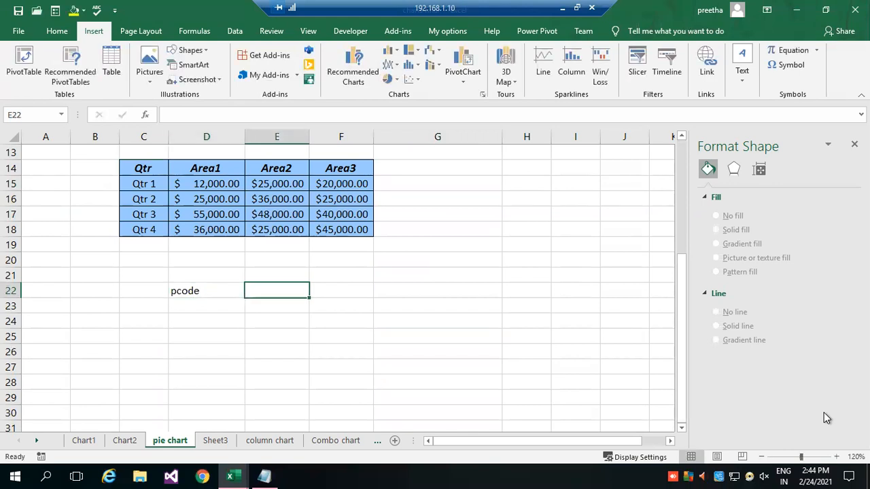
type("Se")
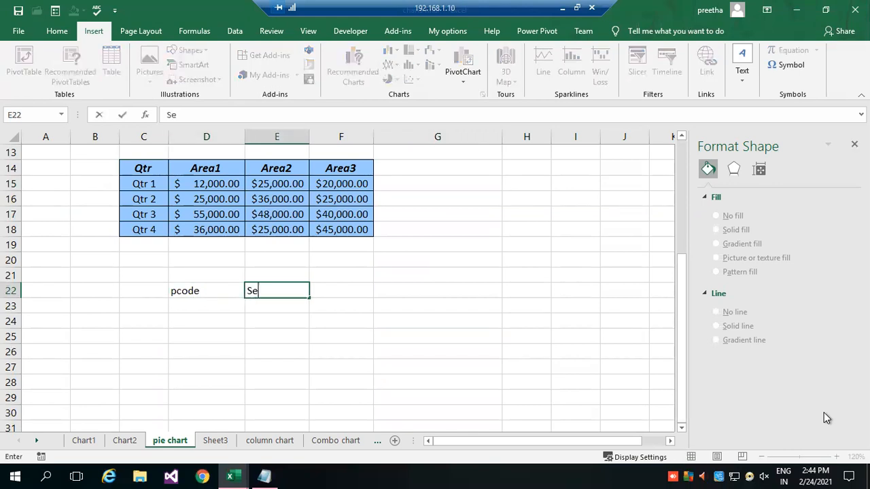
key("BackSpace")
key("Return")
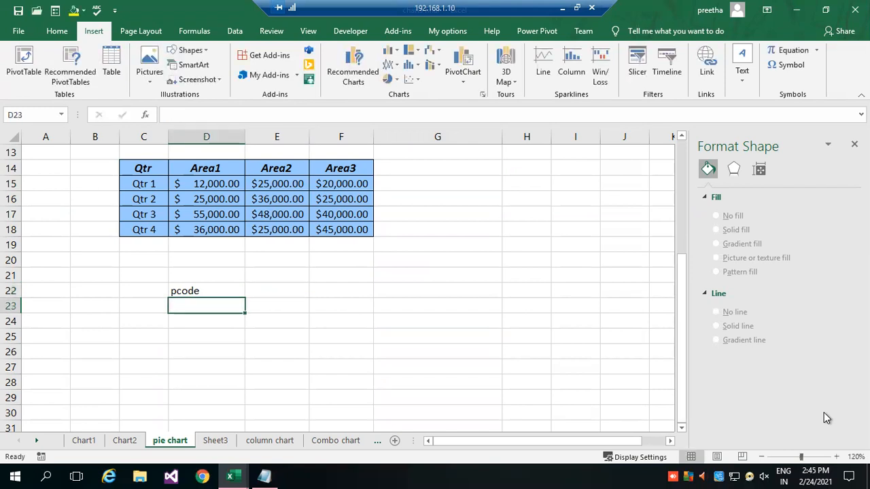
Enter the product codes p101, p102, p103 and p104 in cells D23:D26.
type("p101")
key("Return")
type("p12")
key("Return")
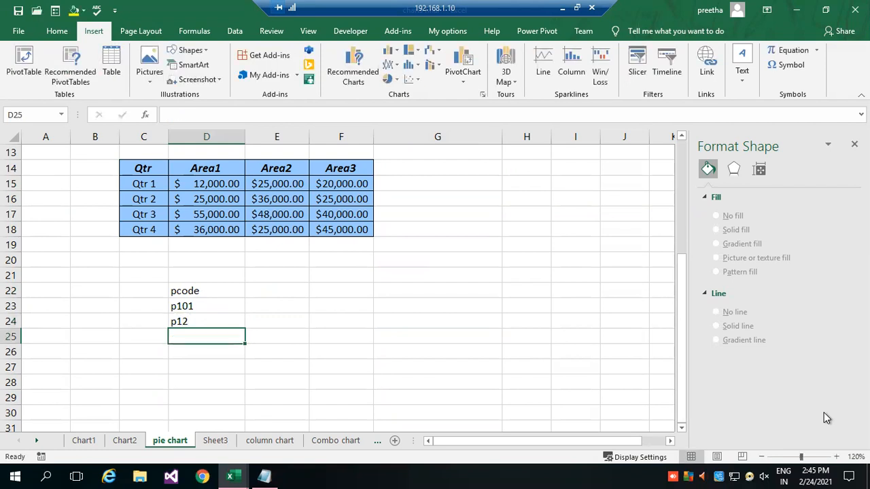
key("Up")
type("p102")
key("Return")
type("p103")
key("Return")
type("p104")
key("Return")
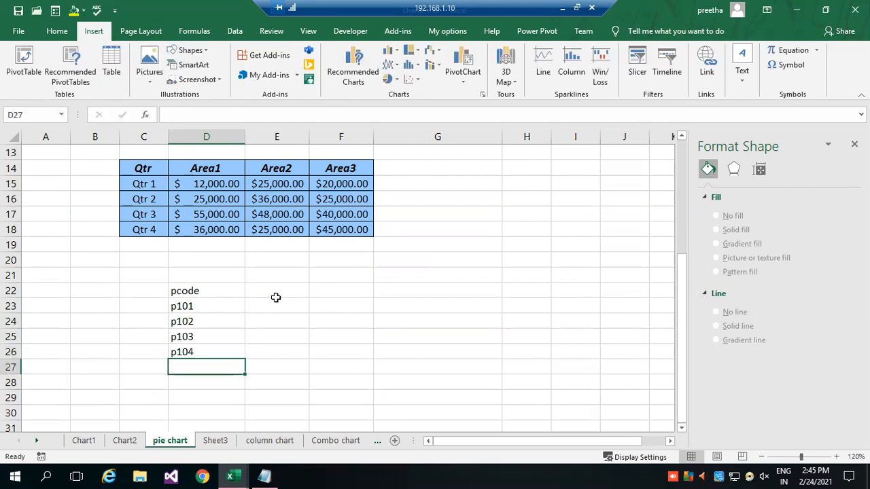
Enter the values 100, -780, 600 and 450 beside the product codes in cells E23:E26.
left_click(261, 305)
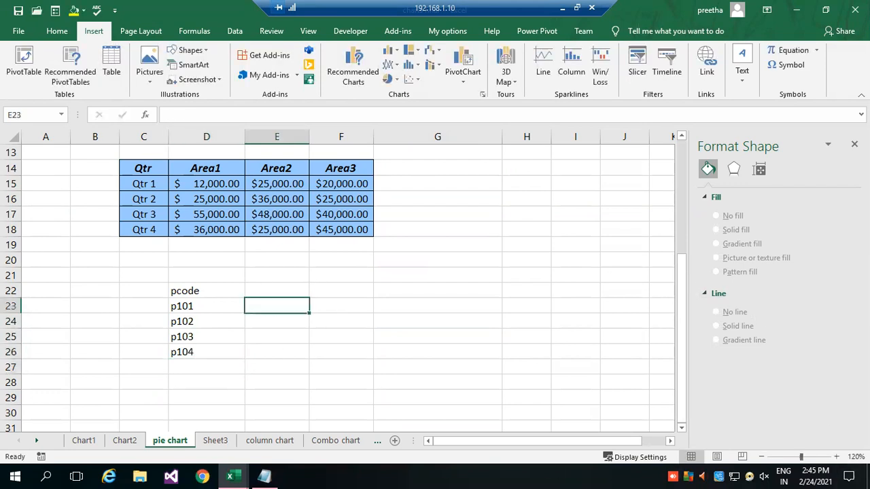
type("100")
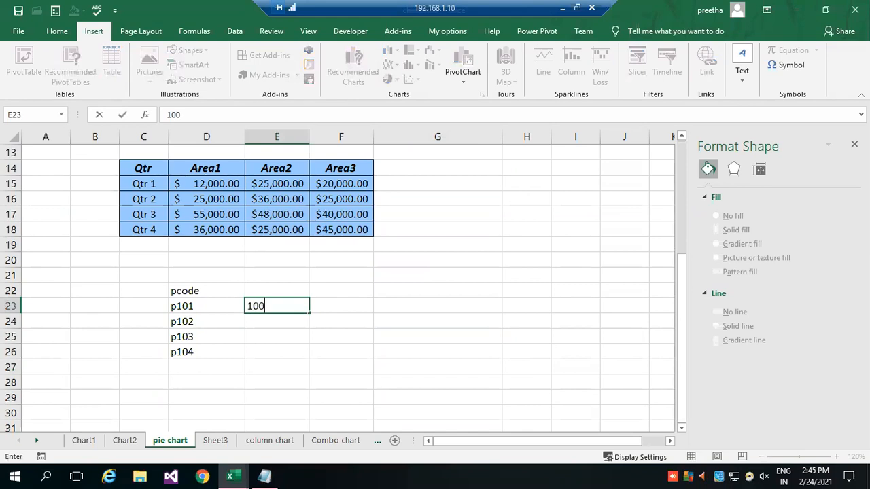
key("Return")
type("-780")
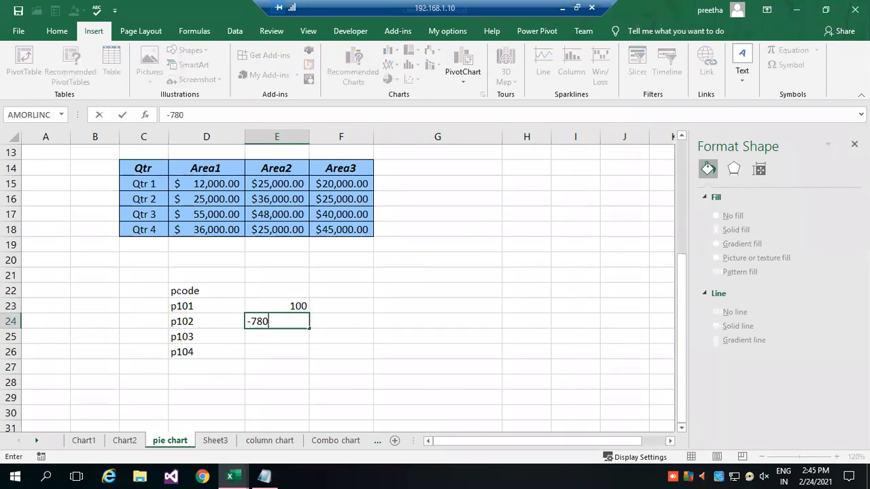
key("Return")
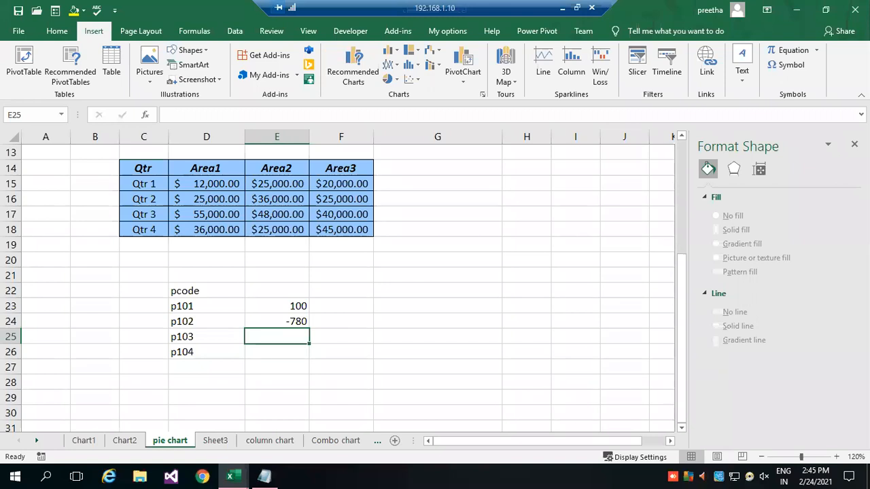
type("600")
key("Return")
type("450")
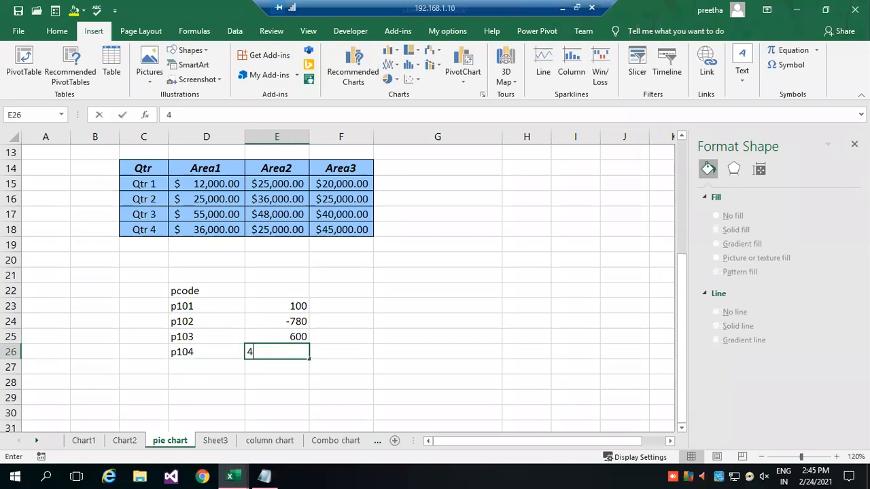
key("Up")
key("Up")
key("Up")
key("Up")
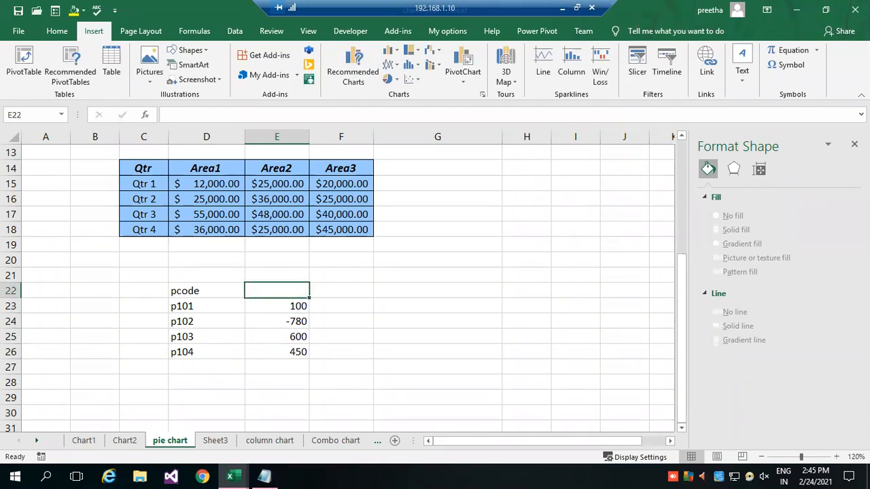
Enter the header area1 in E22 above the product values.
type("area")
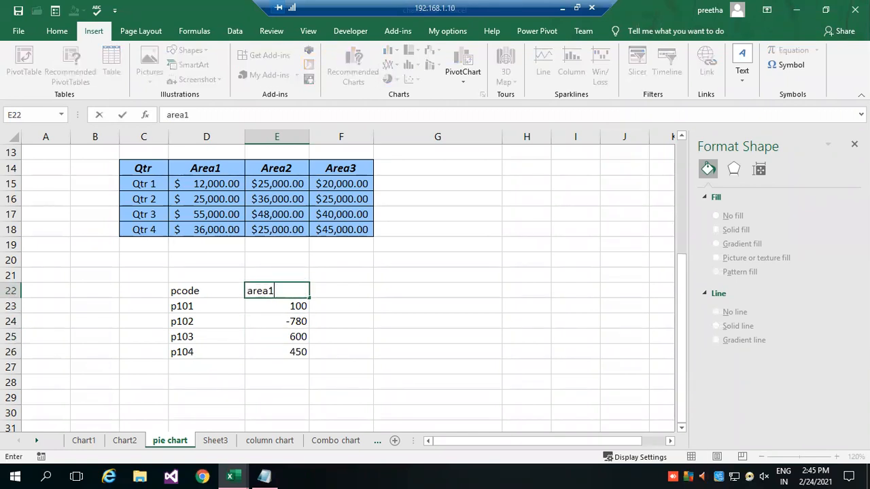
type("1")
key("Tab")
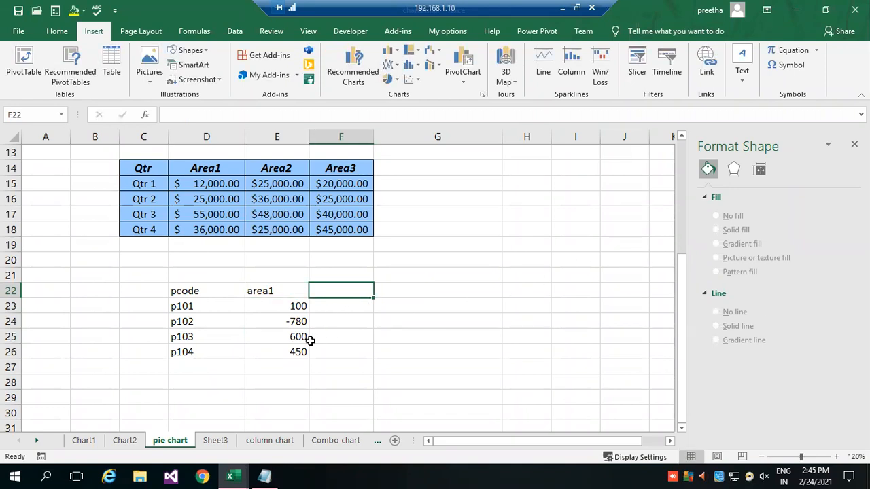
Change the p104 value in E26 to -560.
left_click(292, 354)
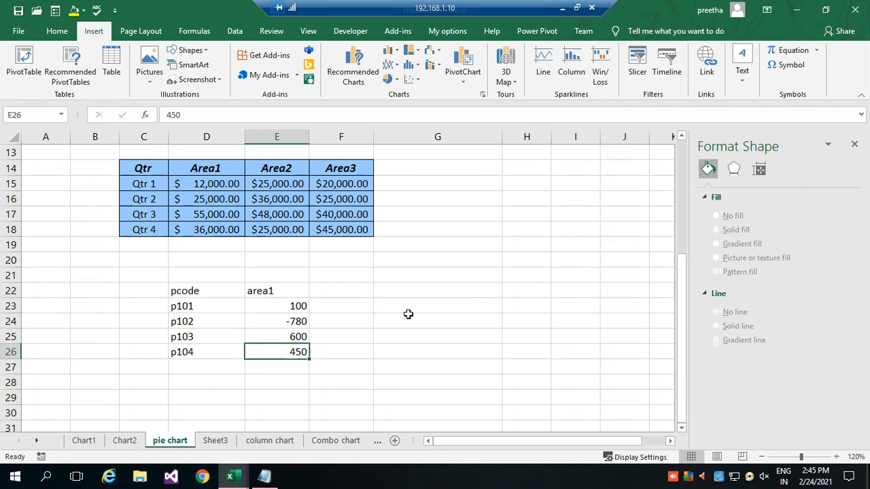
type("-560")
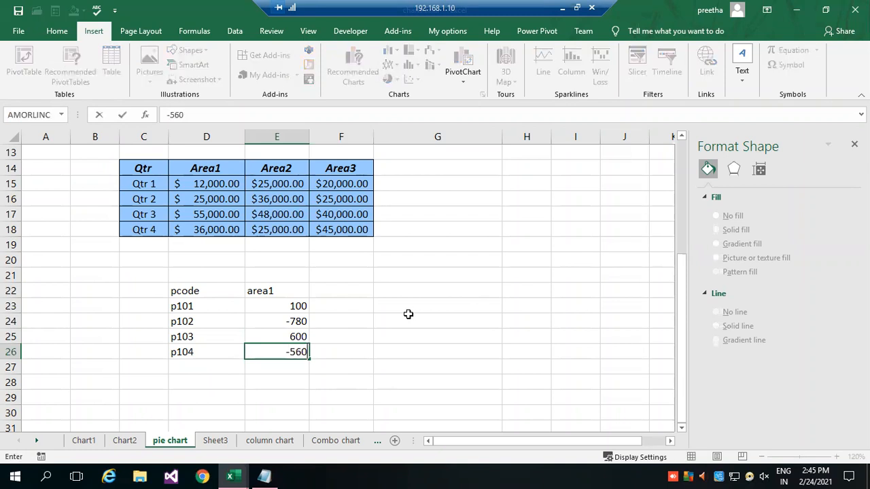
key("Return")
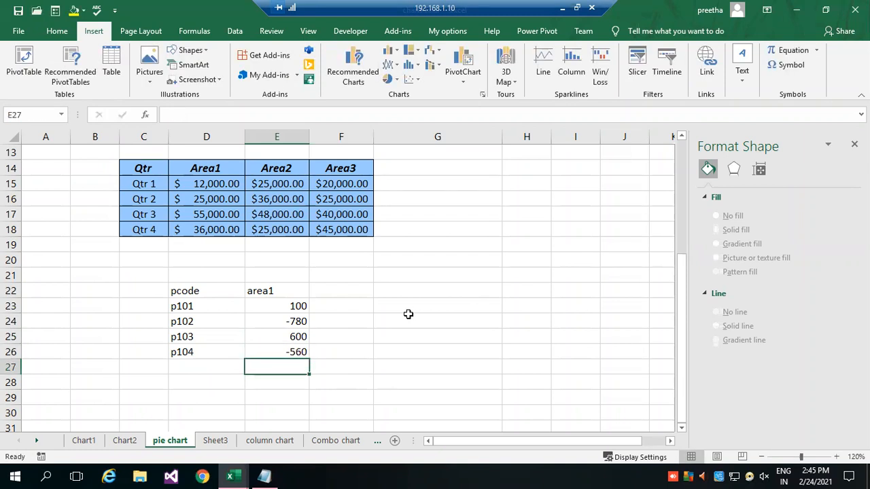
left_click(341, 304)
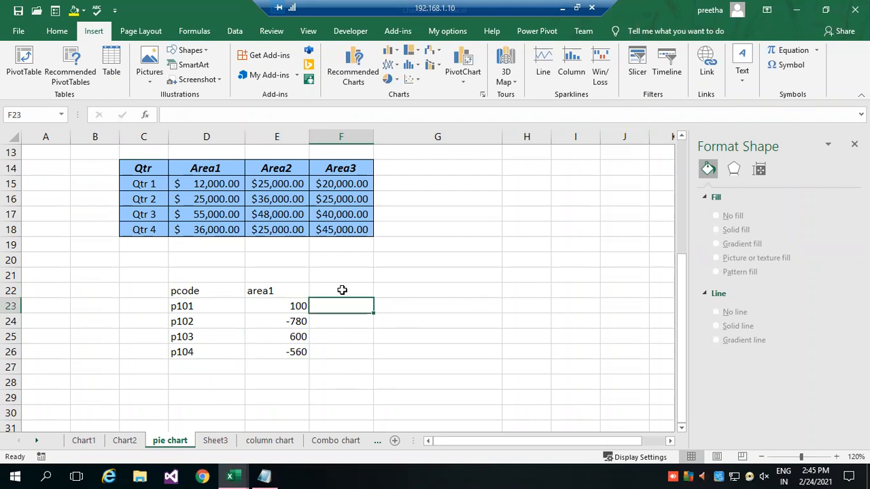
left_click(600, 74)
left_click(731, 213)
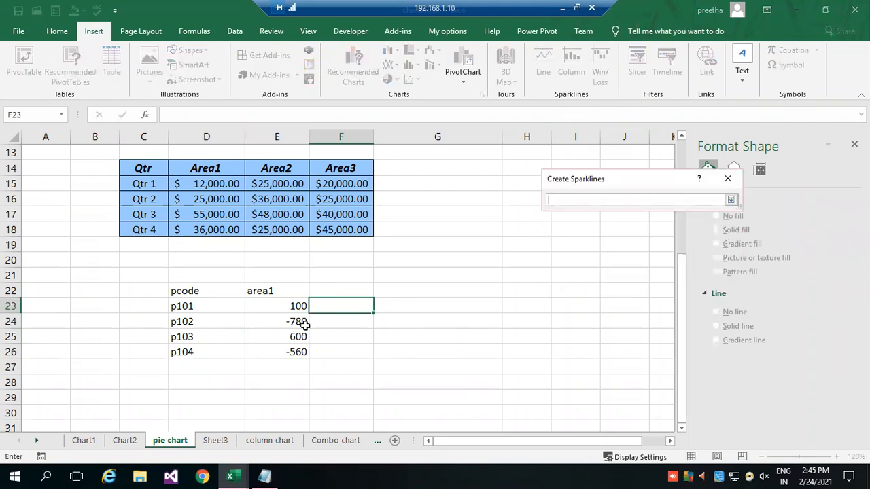
left_click(298, 304)
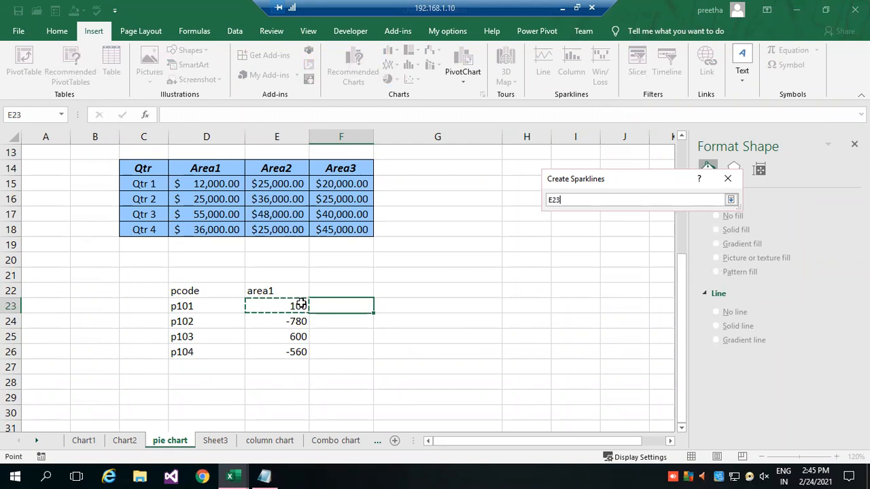
left_click(731, 199)
left_click(313, 365)
left_click(715, 282)
left_click(385, 347)
Add a second value column to the product table with the header area2 in F22.
left_click(339, 291)
type("a")
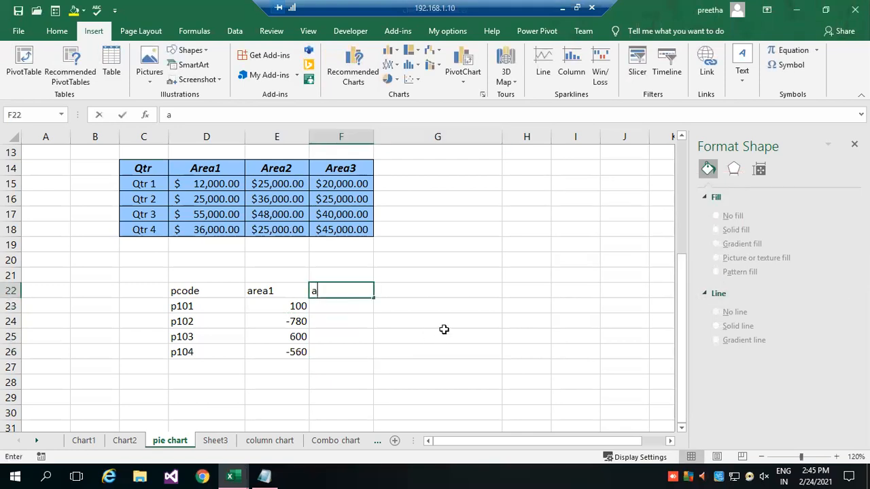
type("rea2")
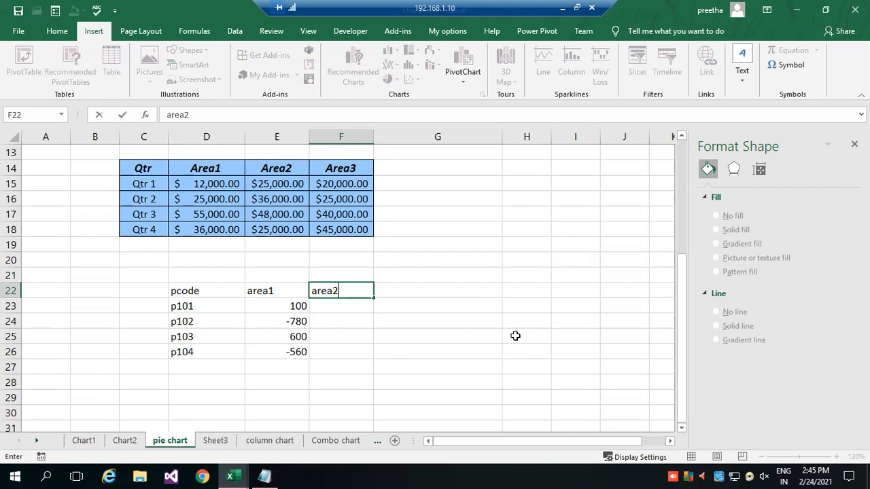
key("Return")
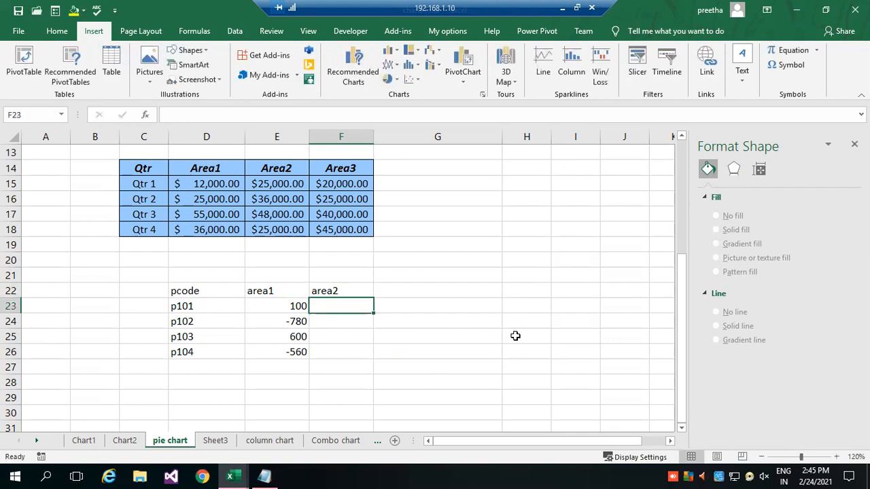
Enter the area2 values 240, 600, -450 and 600 in cells F23:F26.
type("240")
key("Return")
type("600")
key("Return")
type("-")
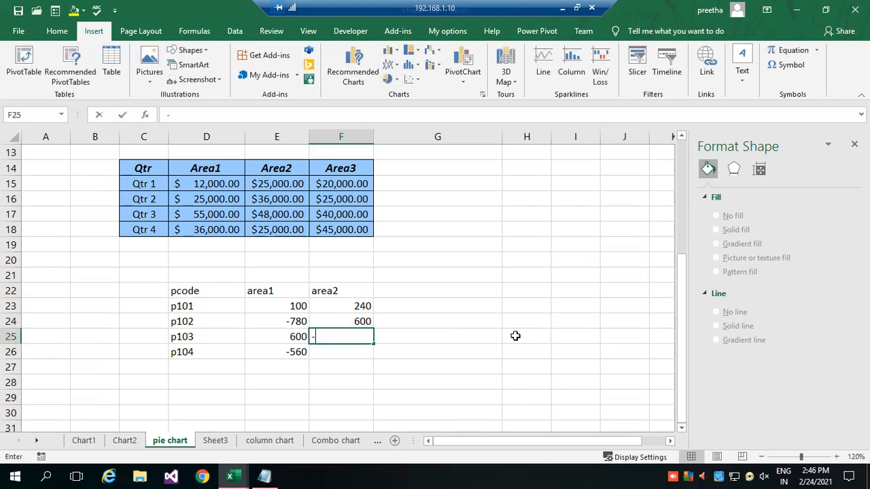
type("450")
key("Return")
type("600")
key("Return")
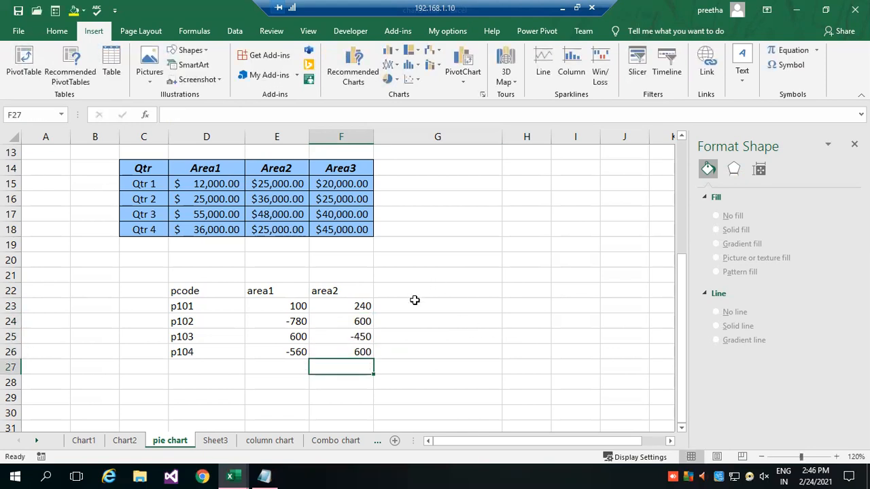
Insert a Win/Loss sparkline in G23 using the p101 data range E23:F23.
left_click(416, 309)
left_click(602, 72)
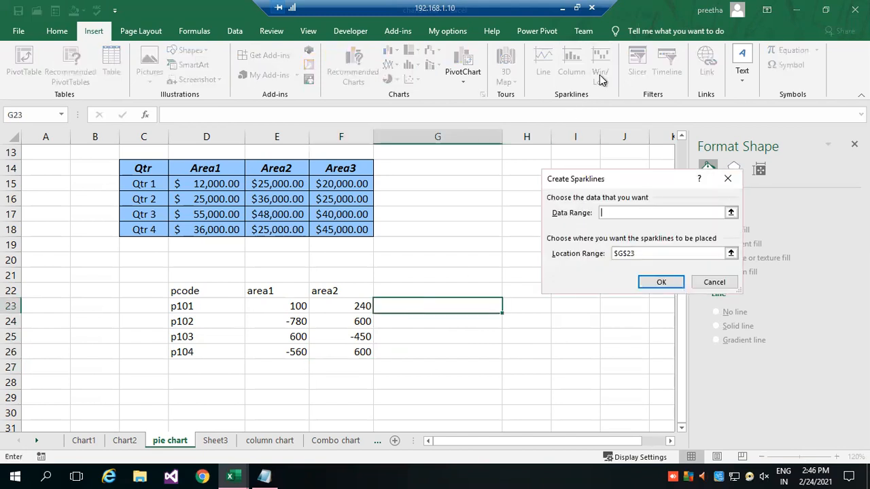
left_click(731, 213)
left_click_drag(296, 309, 346, 306)
left_click(731, 201)
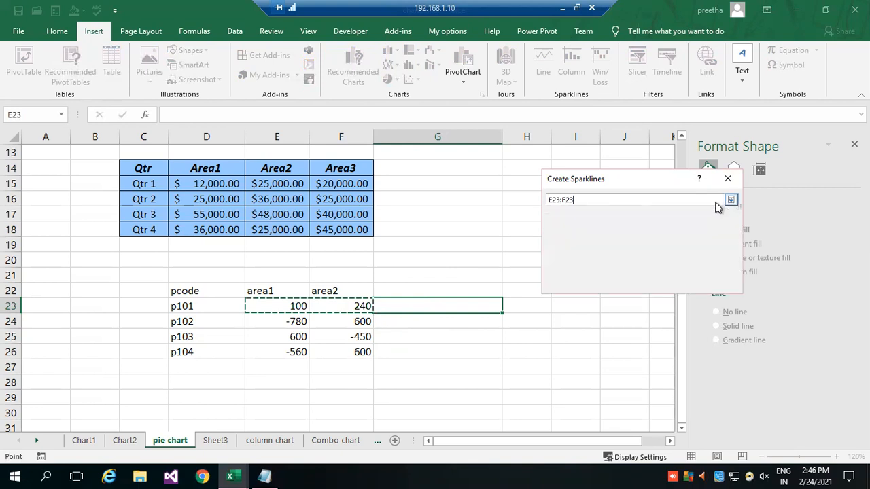
left_click(660, 284)
left_click(504, 318)
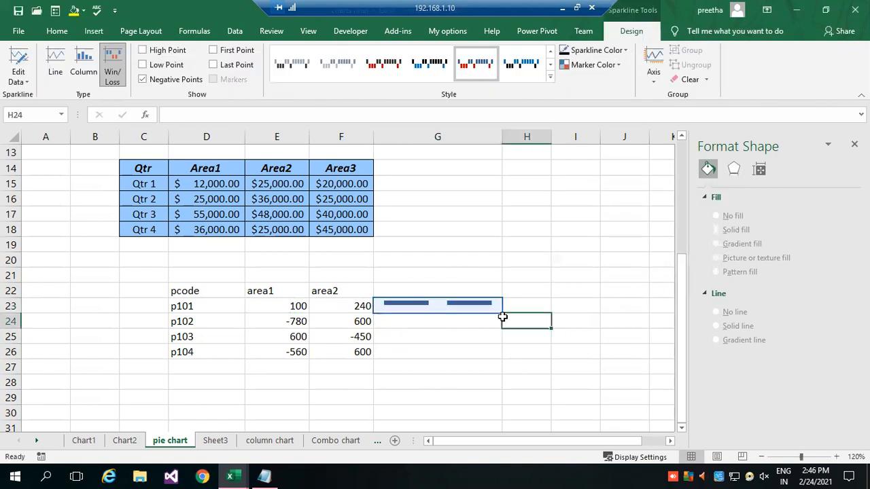
Fill the Win/Loss sparkline from G23 down through G26.
left_click(496, 304)
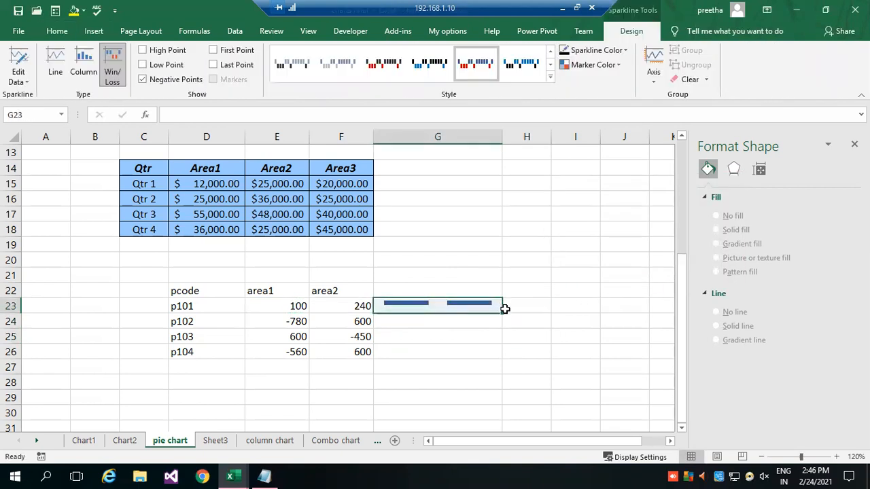
left_click_drag(502, 313, 503, 360)
left_click(541, 322)
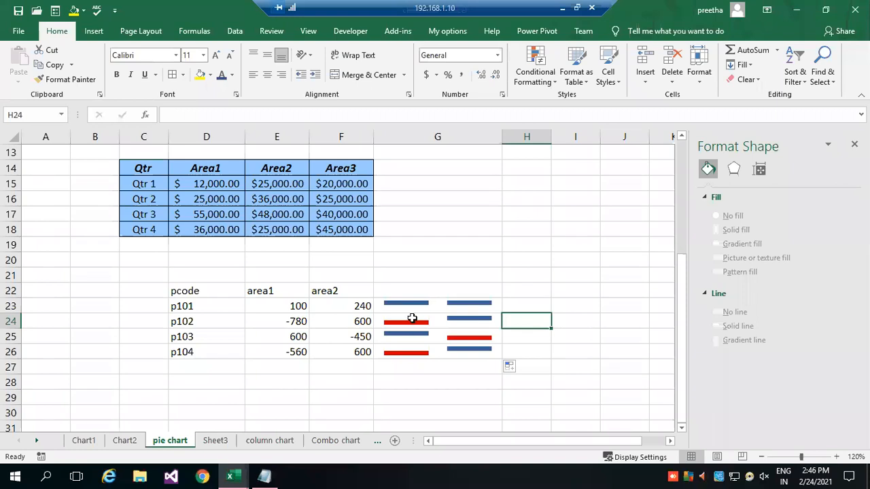
Narrow columns E, F and G so the product table and its sparklines sit closer together.
left_click_drag(308, 139, 277, 139)
left_click_drag(341, 131, 331, 135)
left_click_drag(458, 137, 421, 139)
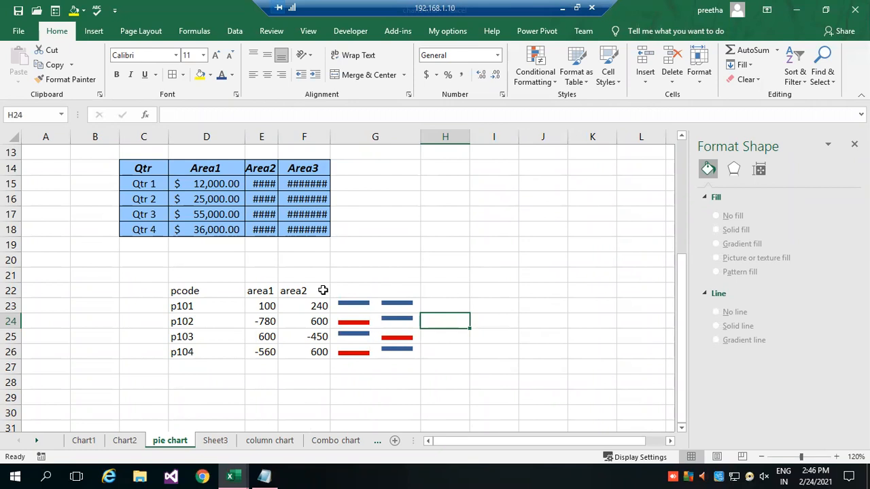
left_click(348, 305)
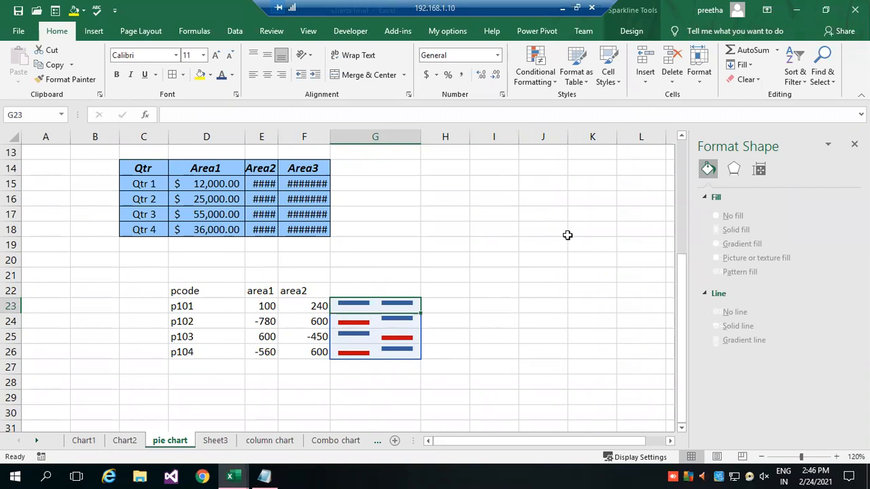
left_click(497, 289)
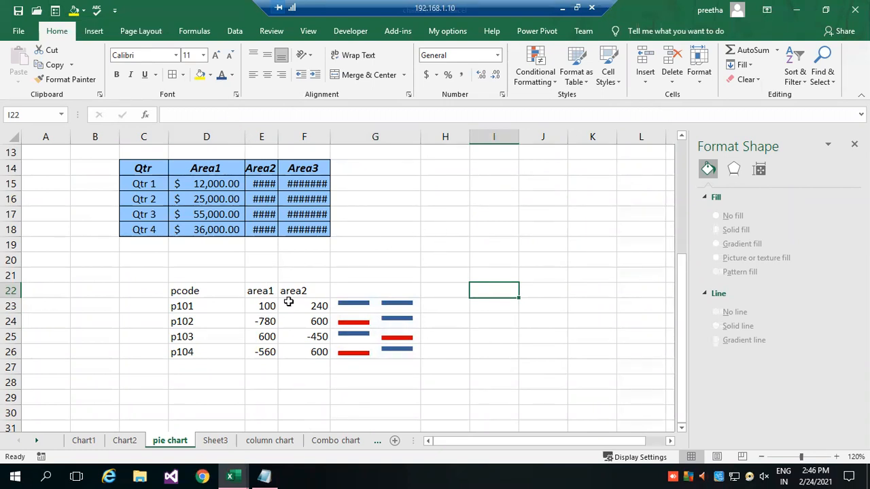
Clear everything, including the Win/Loss sparklines, from cells G23:G26.
left_click_drag(340, 303, 399, 350)
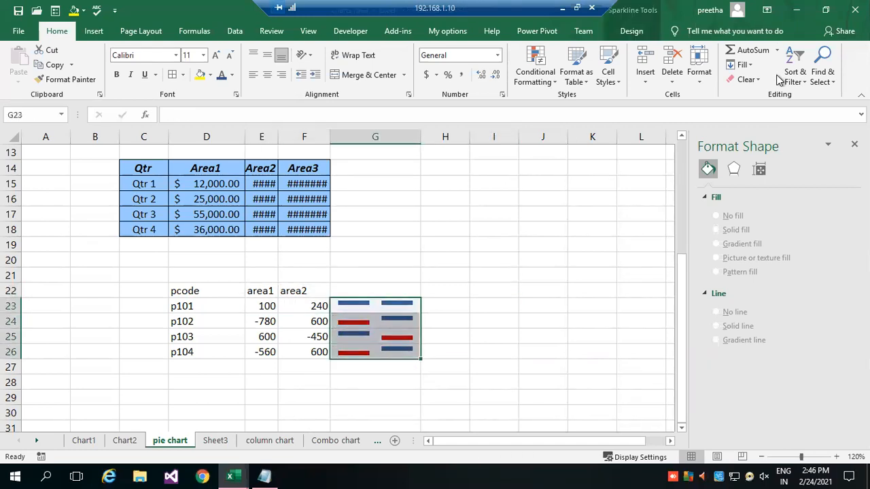
left_click(746, 80)
left_click(751, 96)
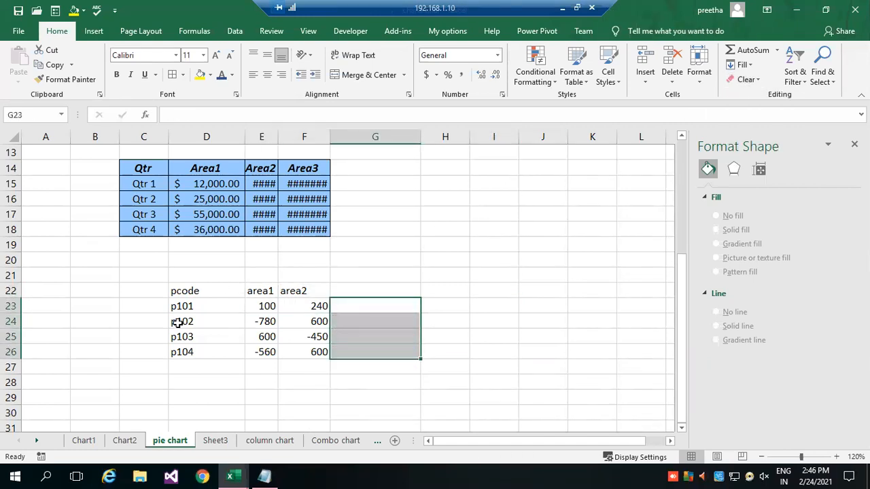
Move the area1 and area2 data from E22:F26 to F22:G26, freeing column E beside the product codes.
left_click_drag(270, 291, 307, 346)
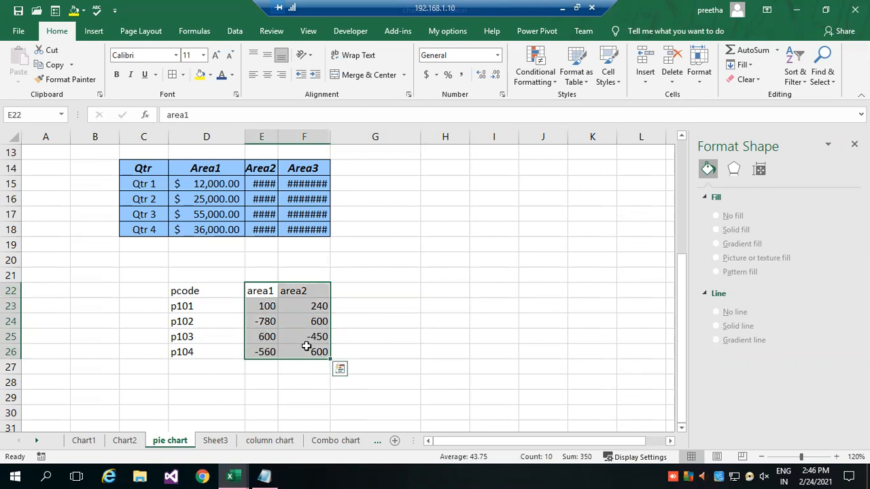
key("ctrl+c")
left_click(355, 289)
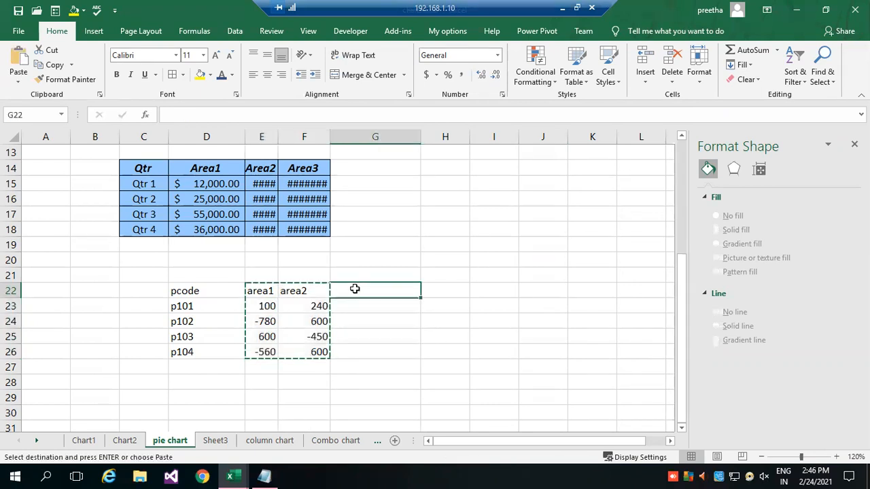
left_click(307, 290)
key("ctrl+v")
key("Return")
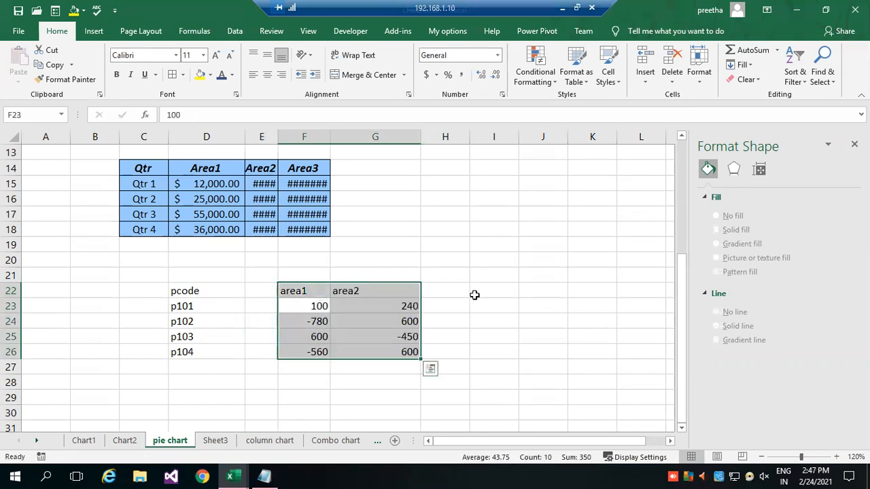
Rename the header in F22 as profit and the header in G22 as Loss.
left_click(266, 293)
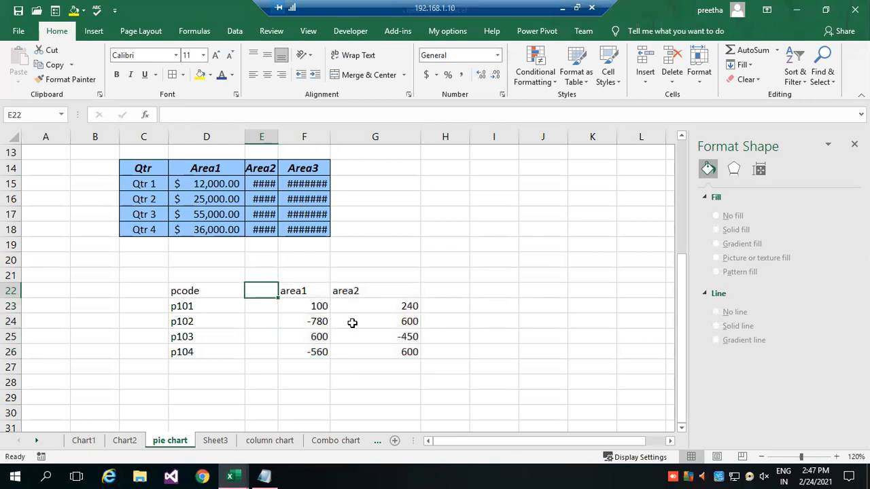
left_click(308, 292)
type("profit")
key("Tab")
key("Tab")
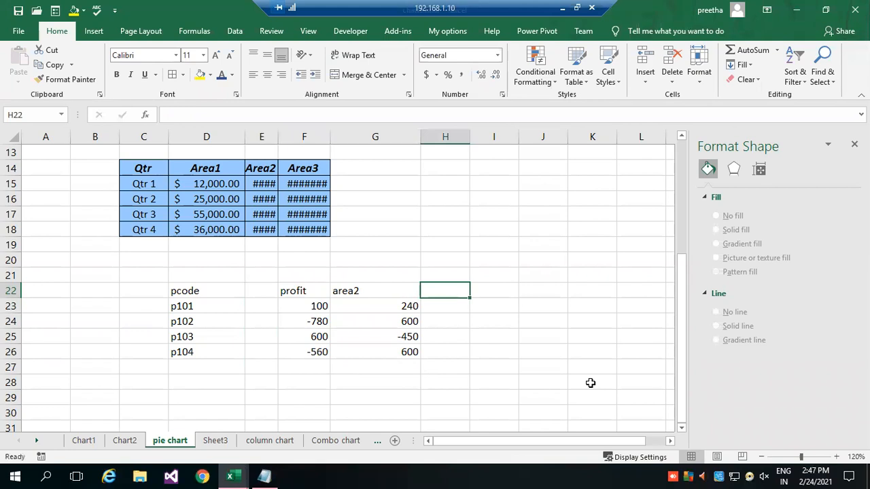
key("Left")
type("Lo")
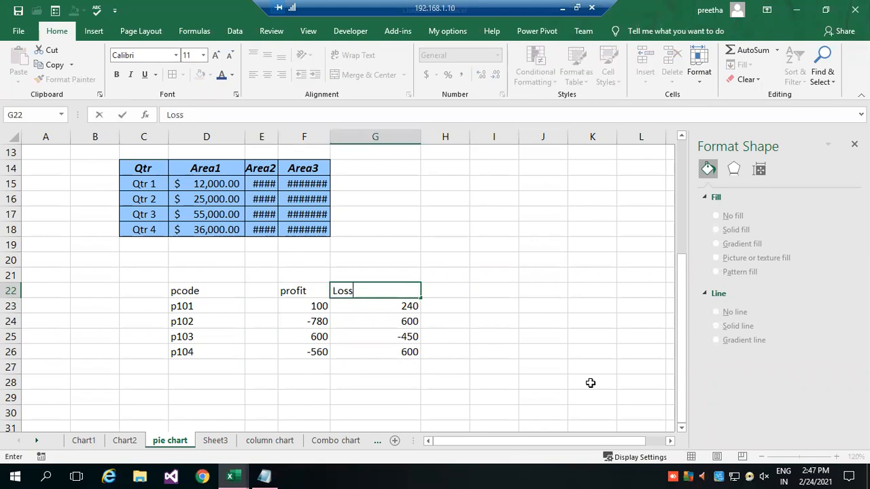
key("Left")
key("Left")
key("Left")
Enter the header sales in the empty cell E22.
key("Right")
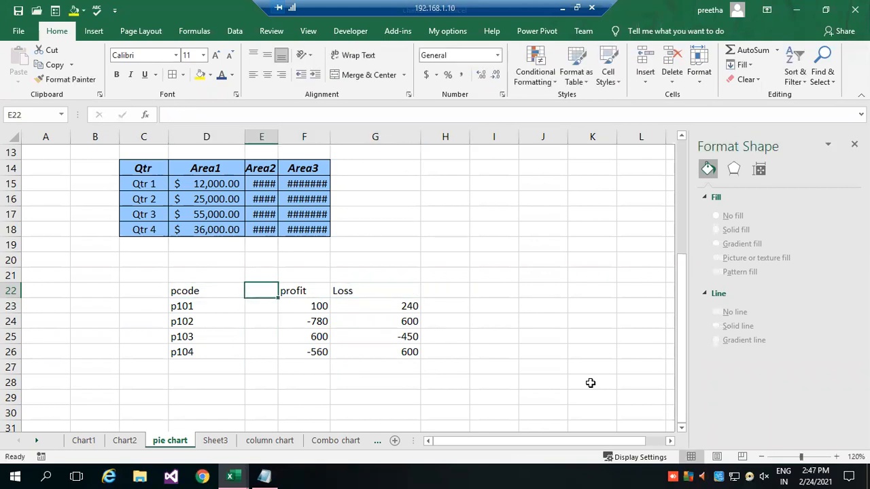
type("sales")
key("Return")
Enter the sales values 1000, 2500, 3500 and 4000 in cells E23:E26.
type("1000")
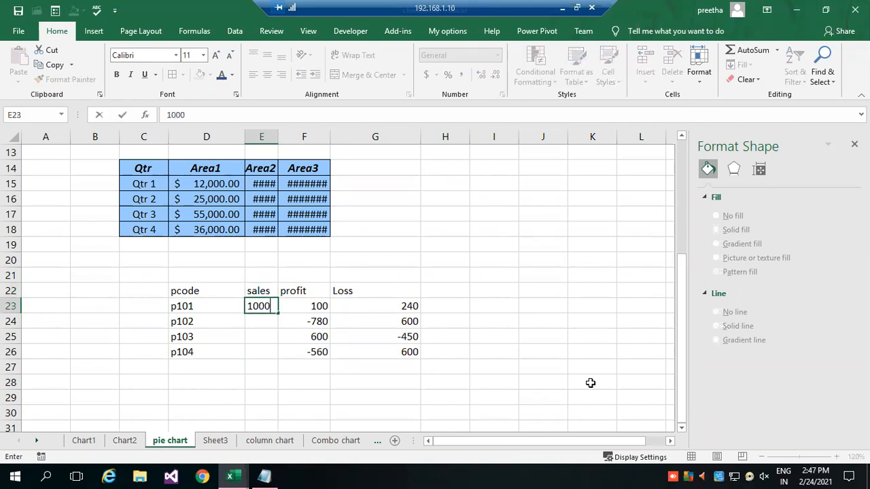
key("Return")
type("2500")
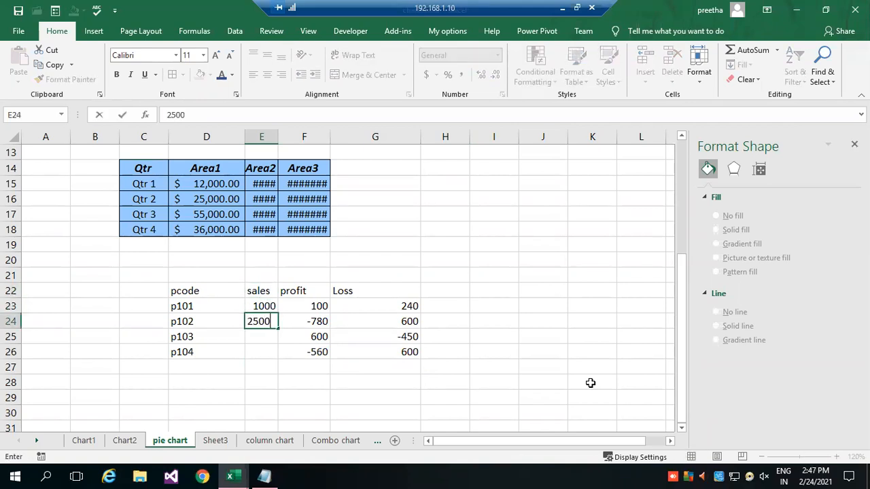
key("Return")
type("3500")
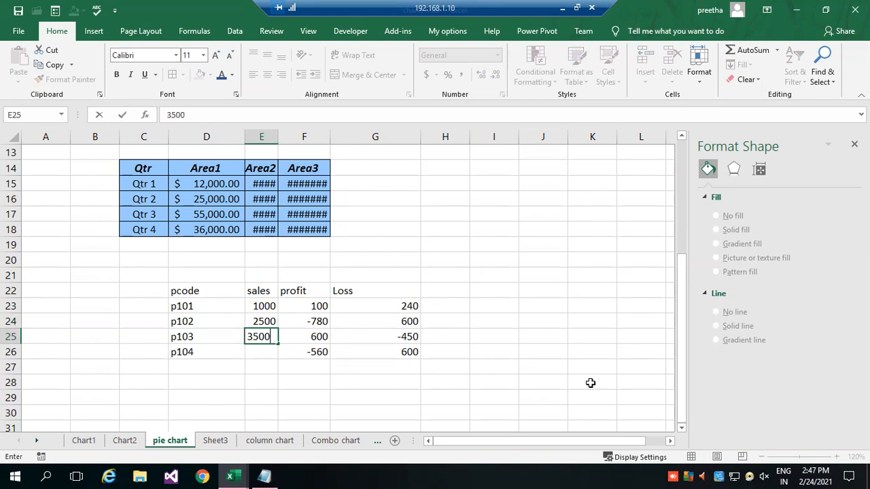
key("Return")
type("4000")
key("Return")
Insert a Win/Loss sparkline in cell K21 using the p101 values in E23:G23 as the data range.
left_click_drag(263, 306, 391, 308)
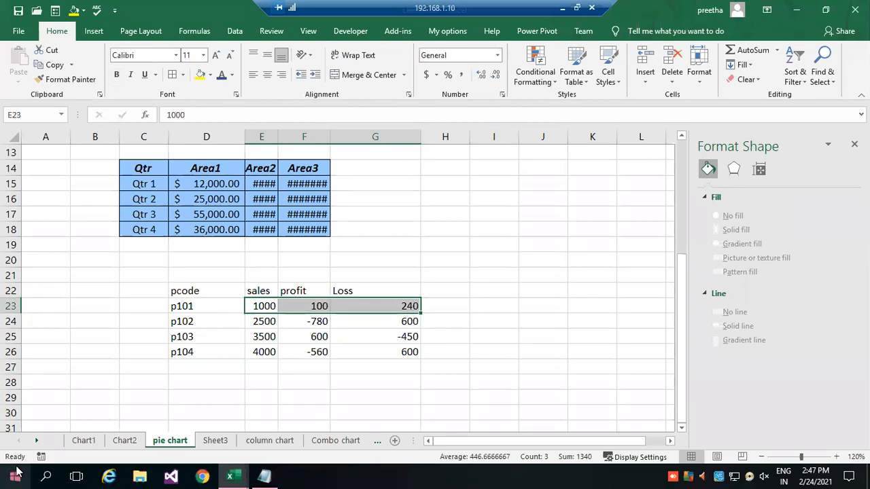
left_click(580, 270)
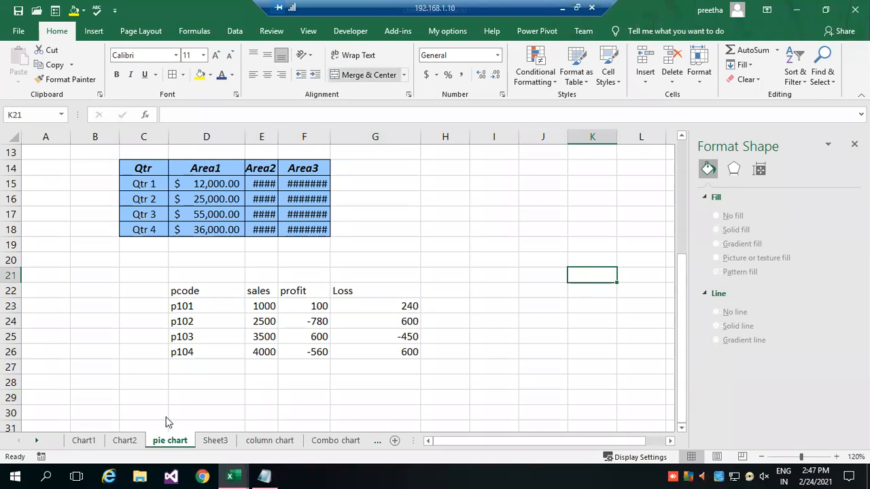
left_click(95, 35)
left_click(602, 75)
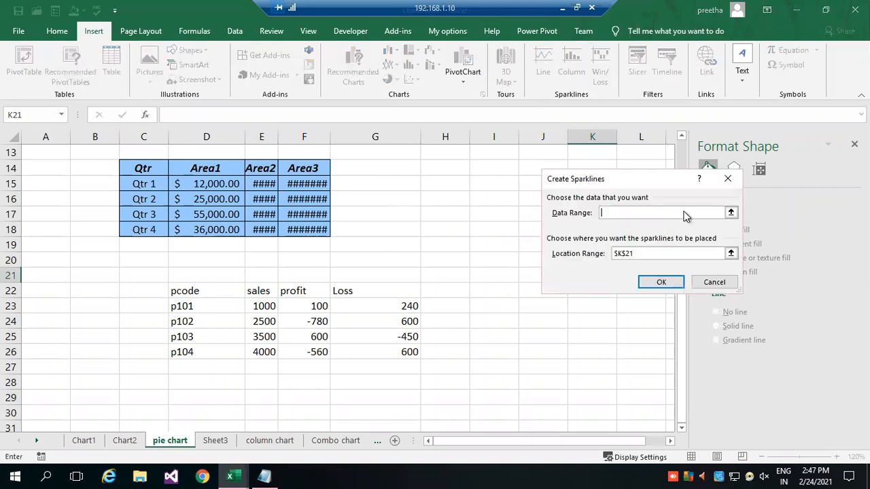
left_click(731, 213)
left_click_drag(260, 305, 378, 308)
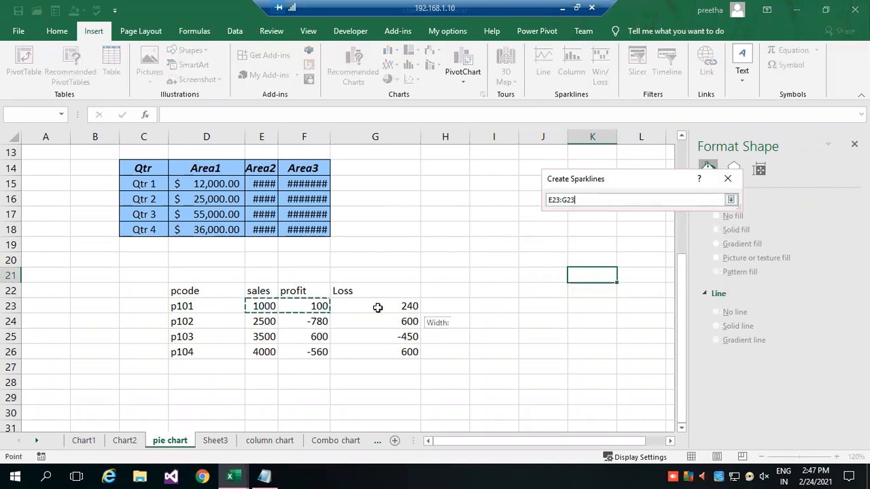
left_click(730, 200)
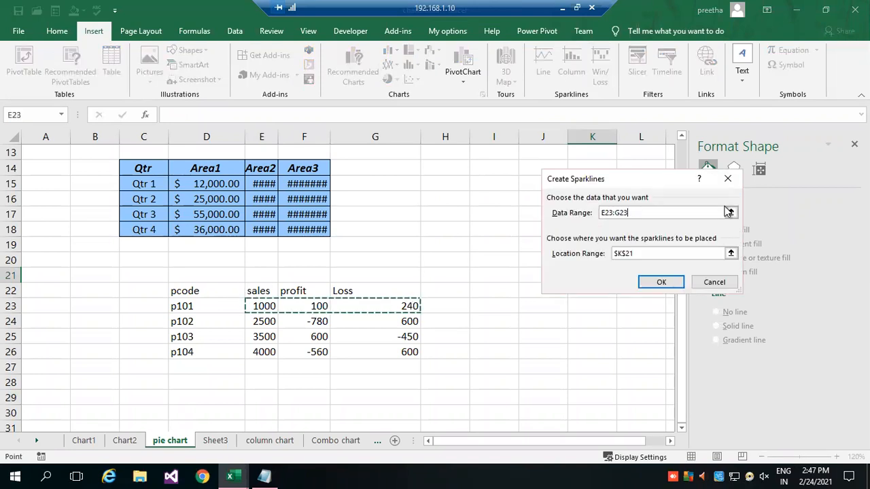
left_click(662, 283)
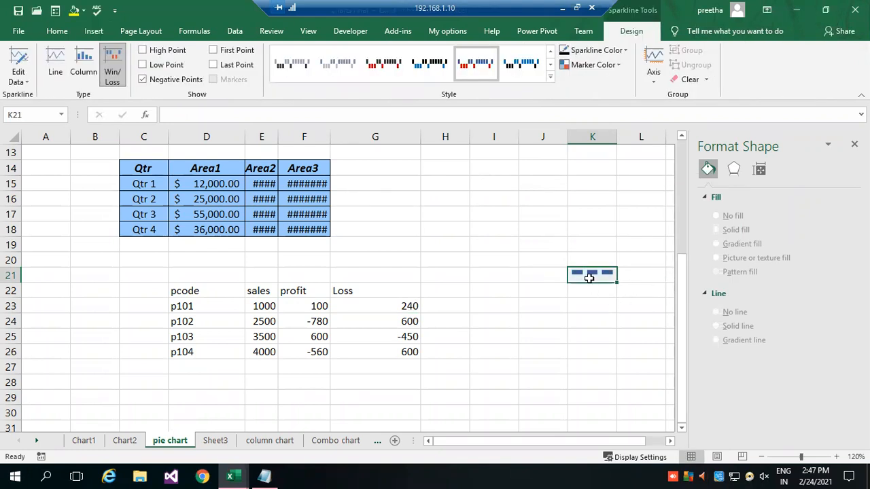
Insert a Win/Loss sparkline in H23 from the data range E23:G23 and fill it down to H26.
left_click(441, 308)
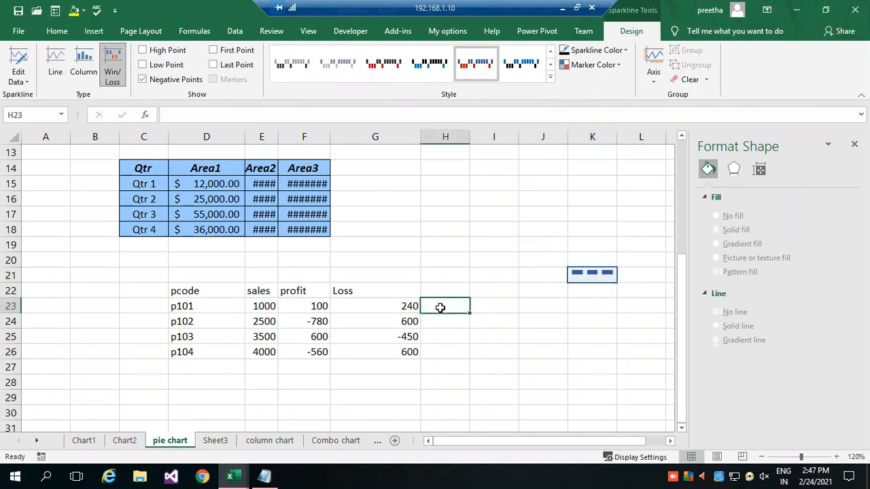
left_click(94, 31)
left_click(572, 64)
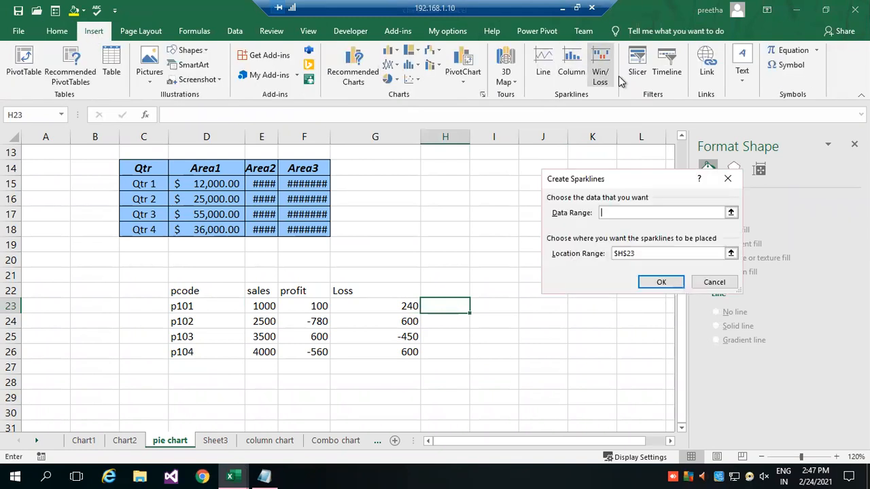
left_click(731, 212)
left_click(731, 199)
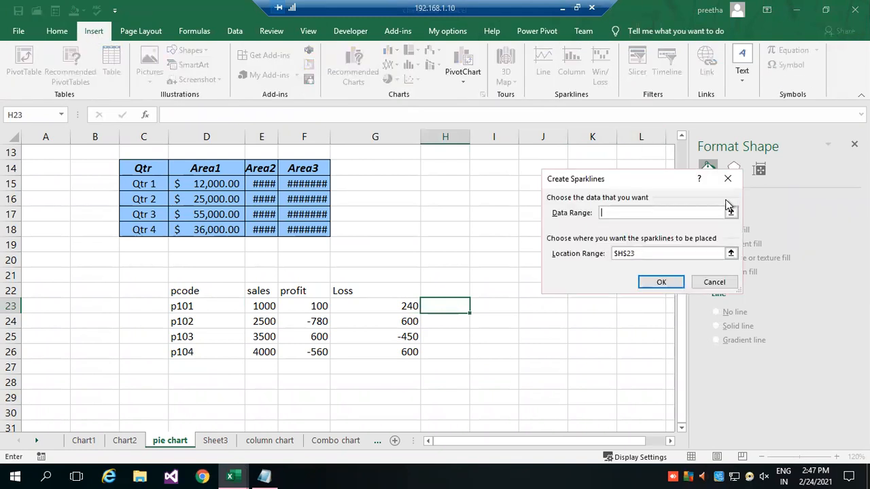
left_click(731, 212)
left_click_drag(265, 306, 404, 306)
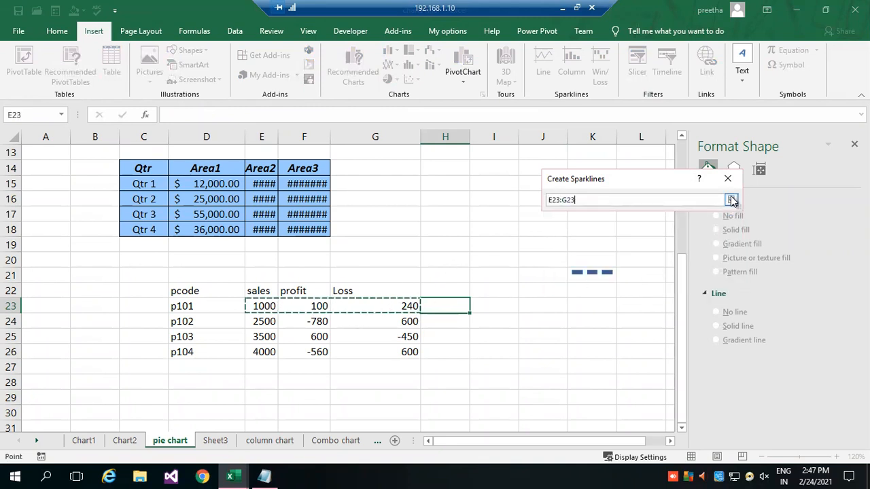
left_click(731, 200)
left_click(666, 282)
left_click_drag(470, 315, 469, 360)
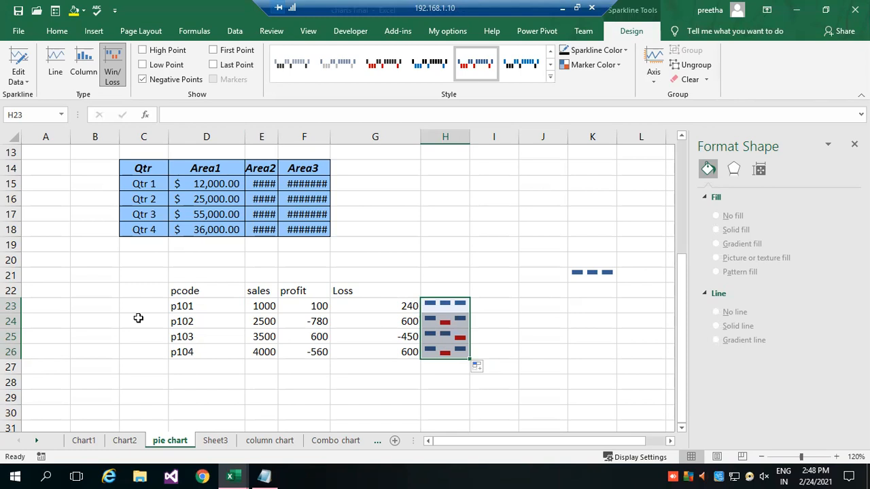
Turn on the Low Point marker for the Win/Loss sparklines in H23:H26.
left_click(837, 457)
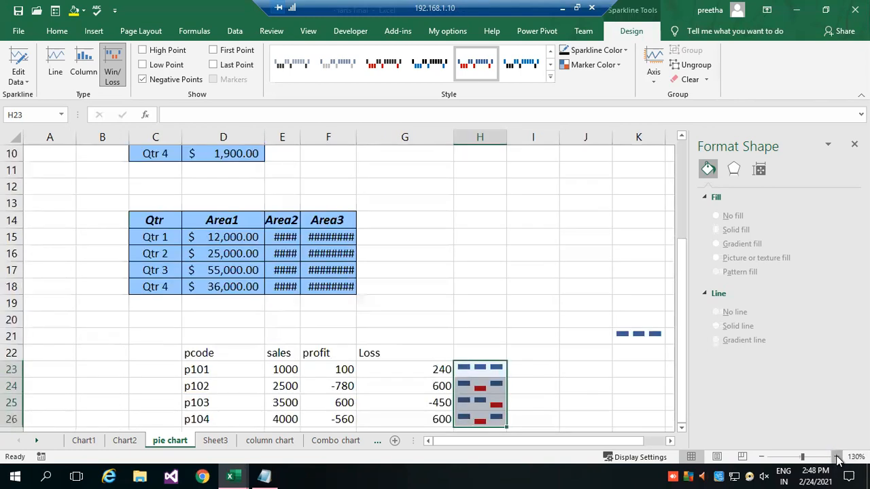
left_click(836, 458)
left_click(837, 458)
left_click(681, 428)
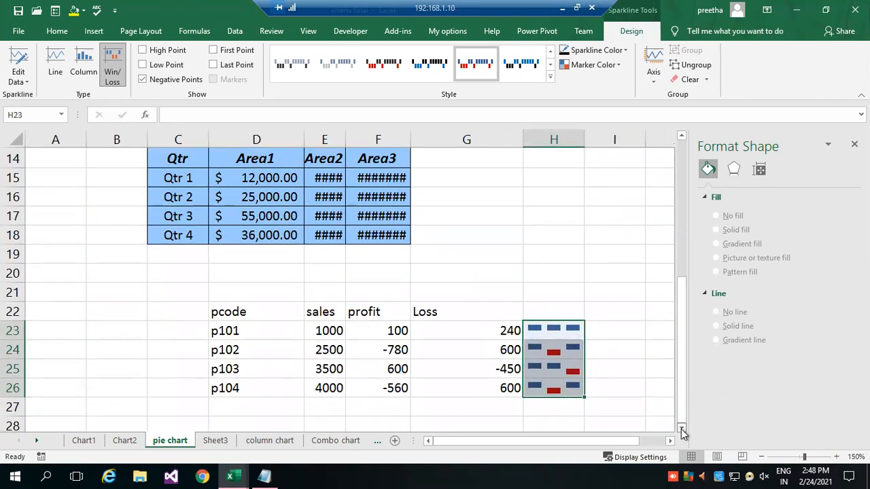
left_click(681, 427)
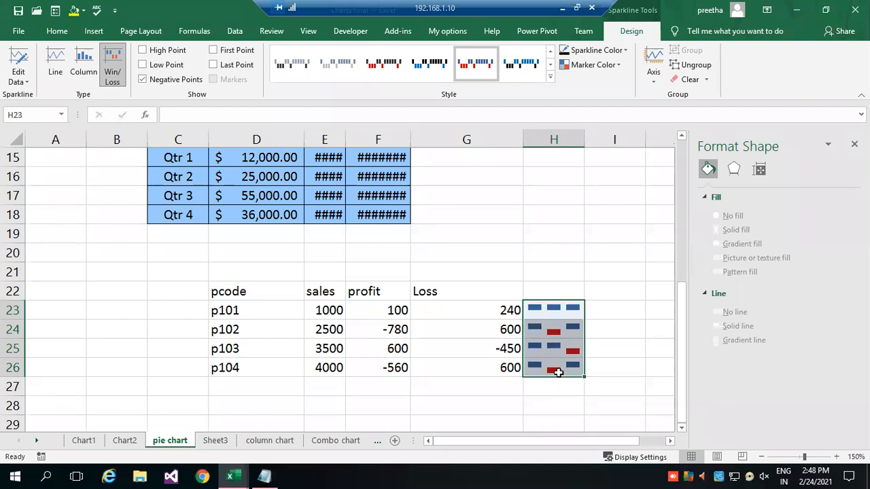
left_click(143, 66)
left_click(155, 51)
left_click(155, 53)
Set the High Point marker colour of the sparklines in H23:H26 to the recently used green.
left_click(621, 50)
left_click(622, 50)
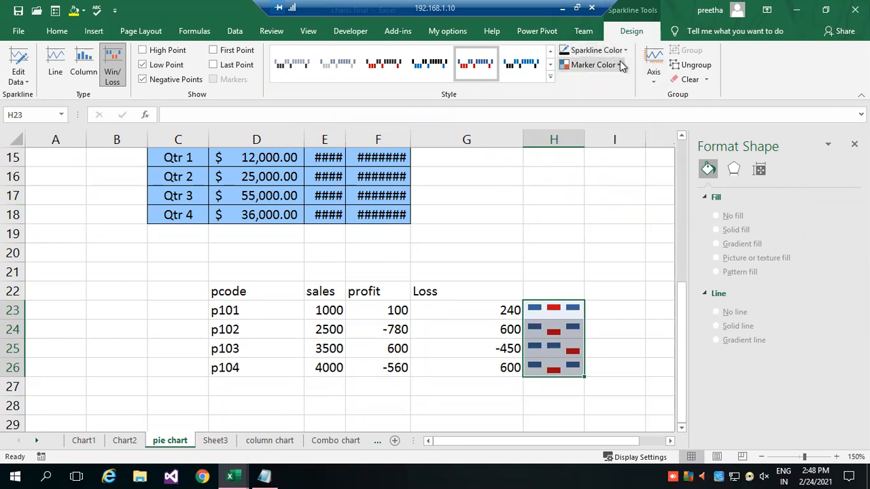
left_click(620, 66)
mouse_move(623, 118)
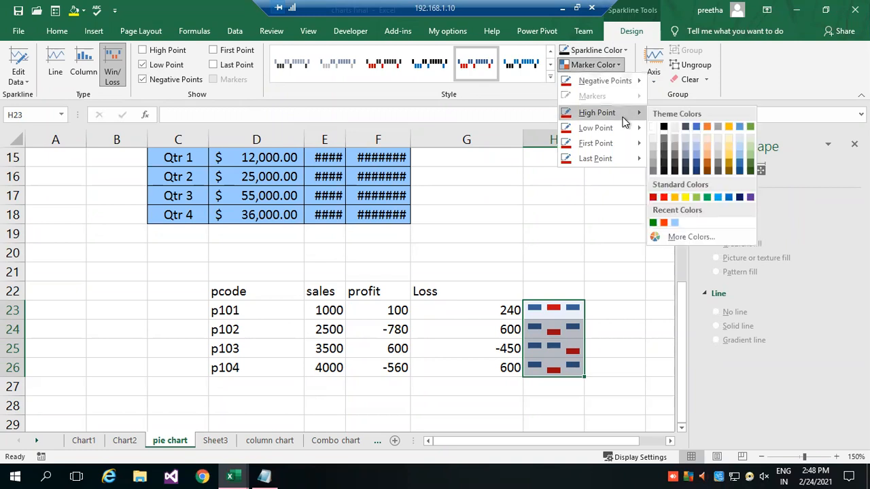
left_click(653, 222)
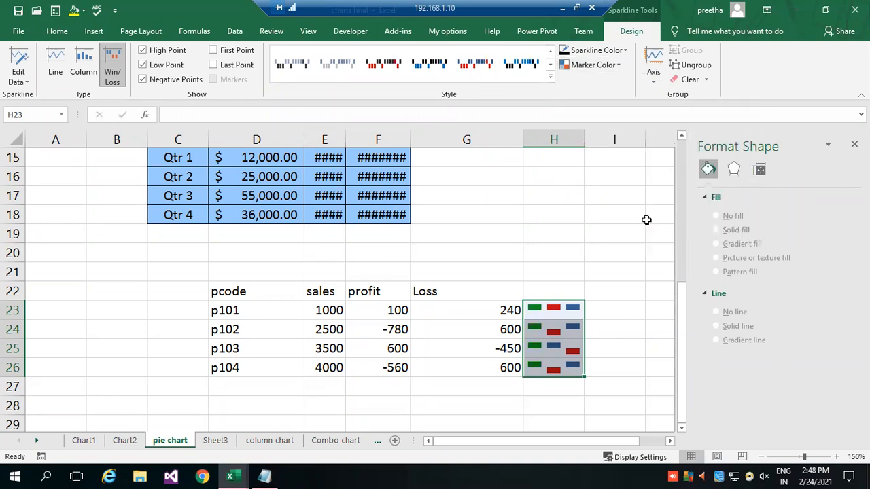
Change the Low Point marker colour of the sparklines in H23:H26 to a standard pink.
left_click(611, 64)
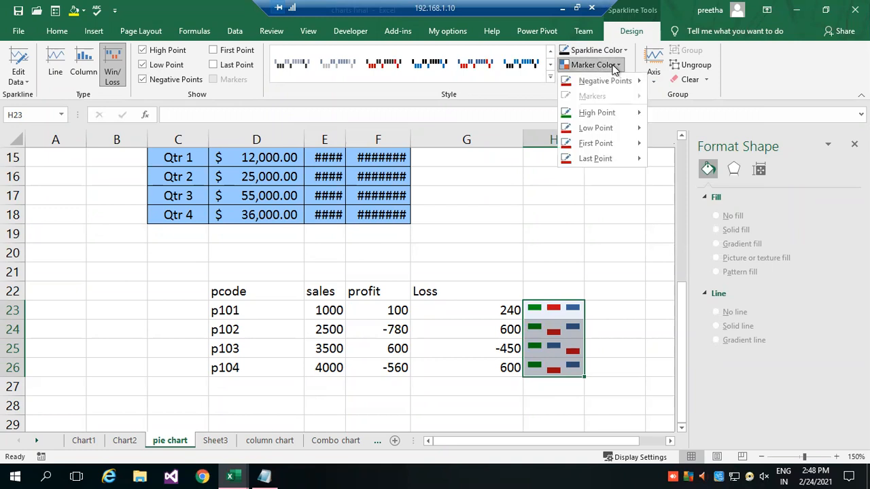
mouse_move(620, 134)
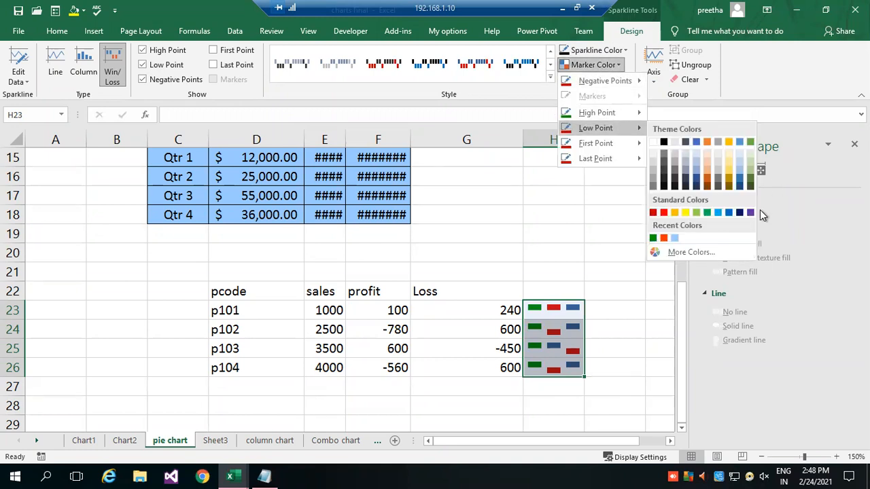
left_click(657, 252)
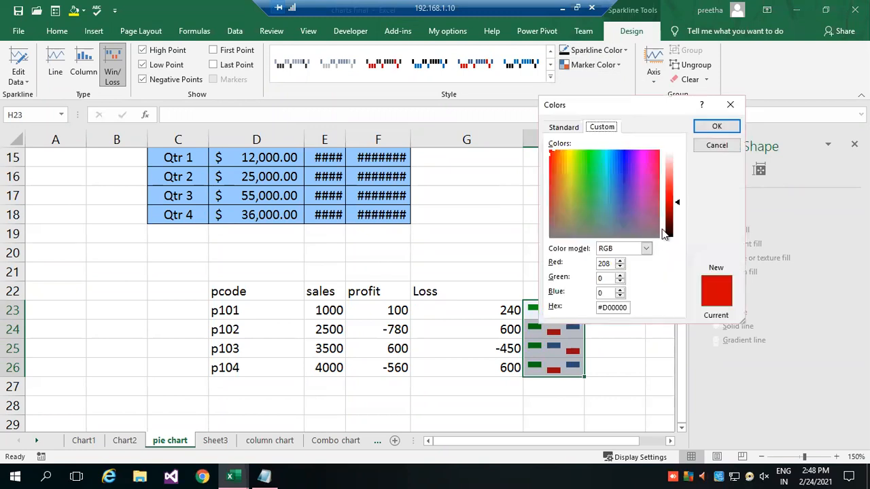
left_click(576, 127)
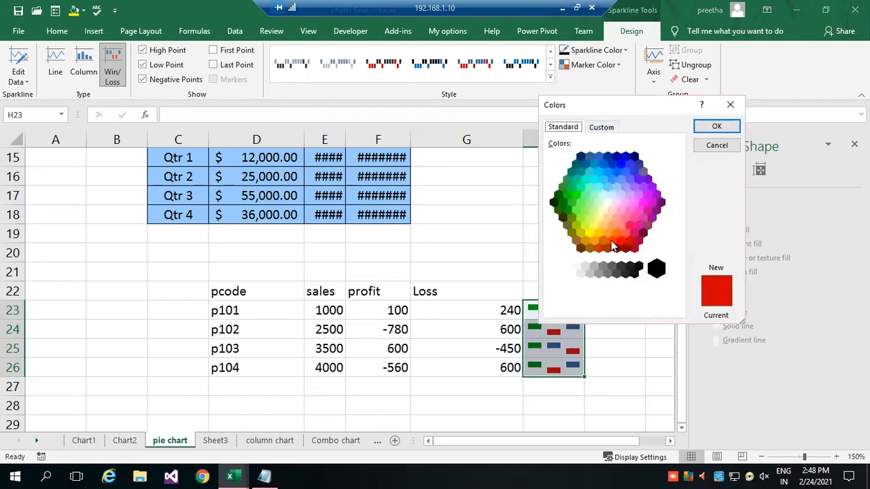
left_click(636, 213)
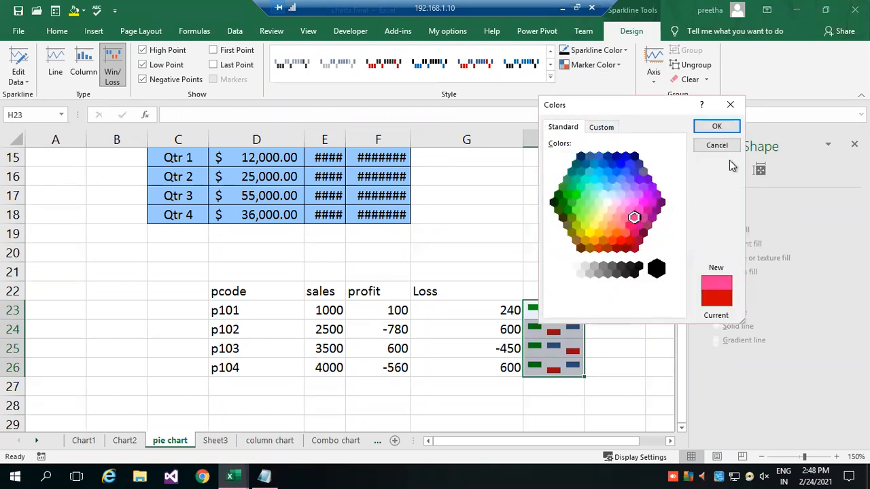
left_click(723, 127)
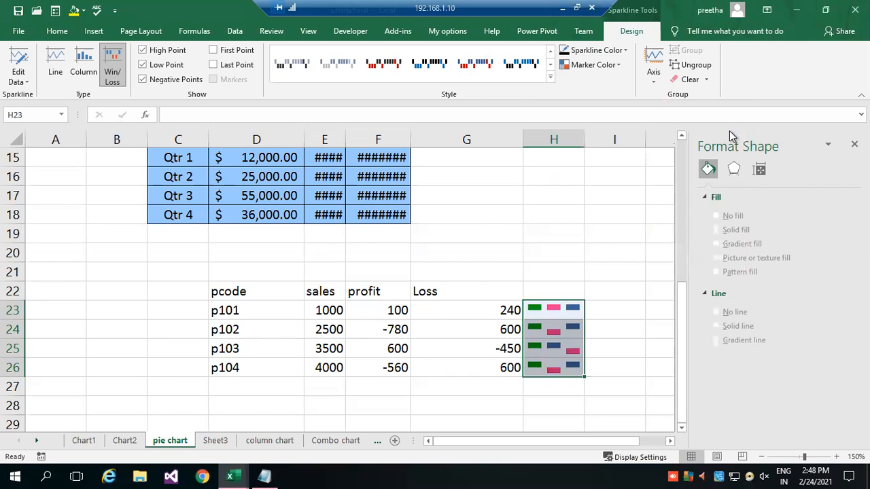
left_click(641, 335)
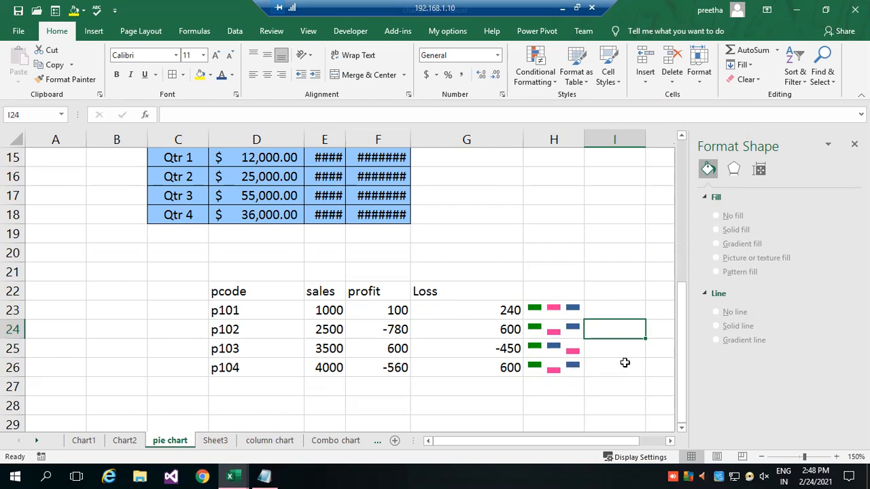
left_click(94, 33)
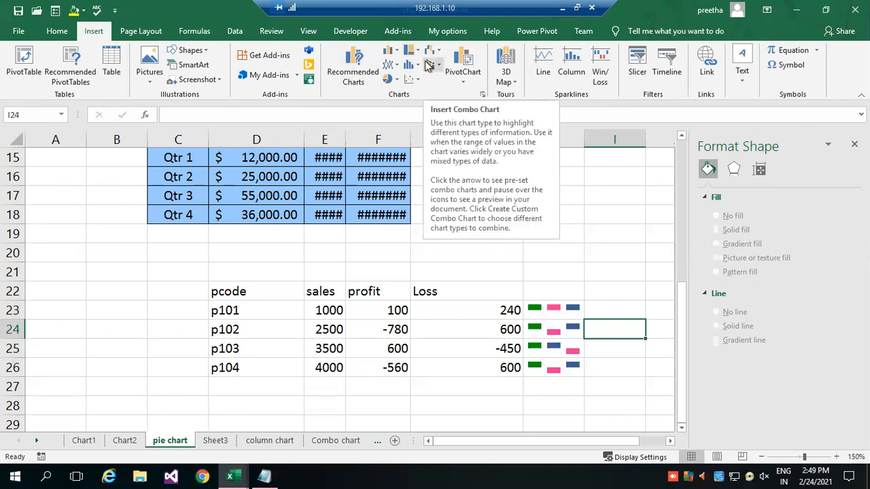
left_click(267, 442)
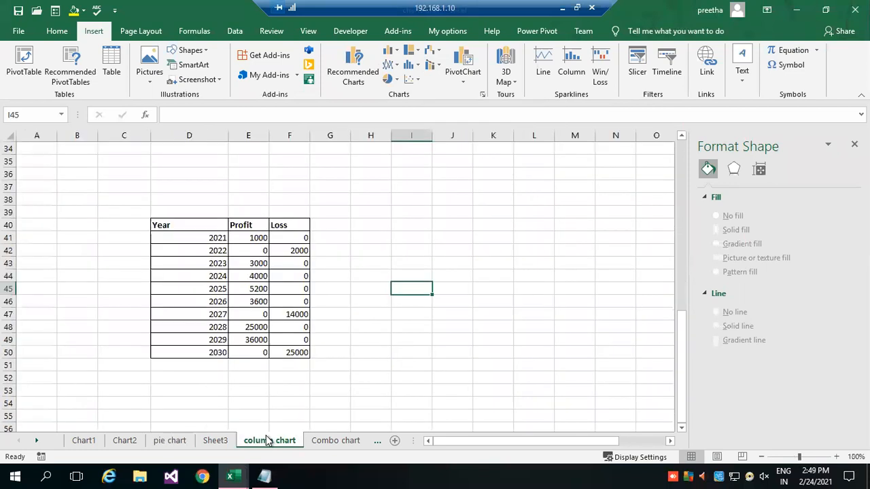
left_click(153, 442)
On the Chart2 sheet, review the Move Chart destinations for the bar chart and apply New sheet with the name Chart2.
left_click(124, 440)
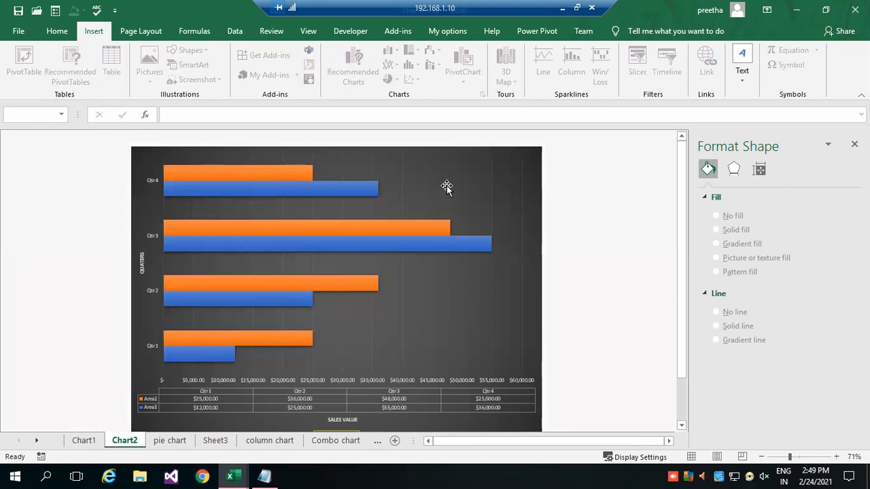
left_click(490, 169)
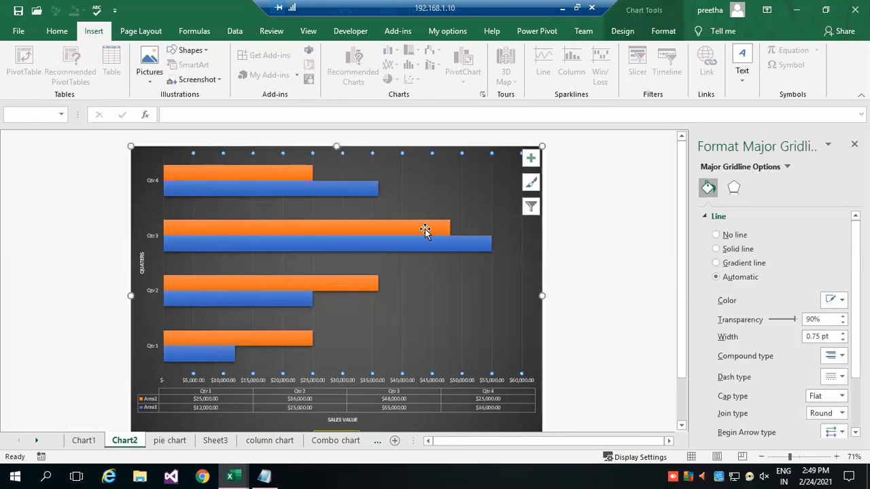
left_click(661, 32)
left_click(627, 32)
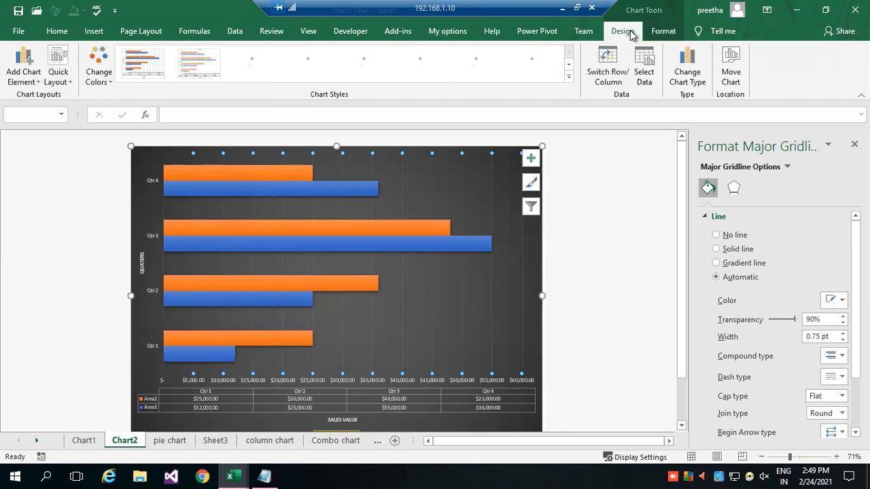
left_click(729, 76)
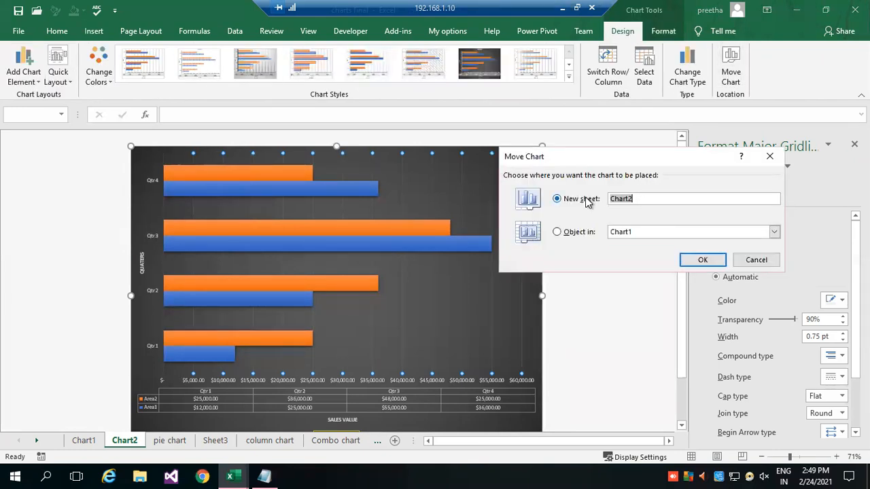
left_click(573, 232)
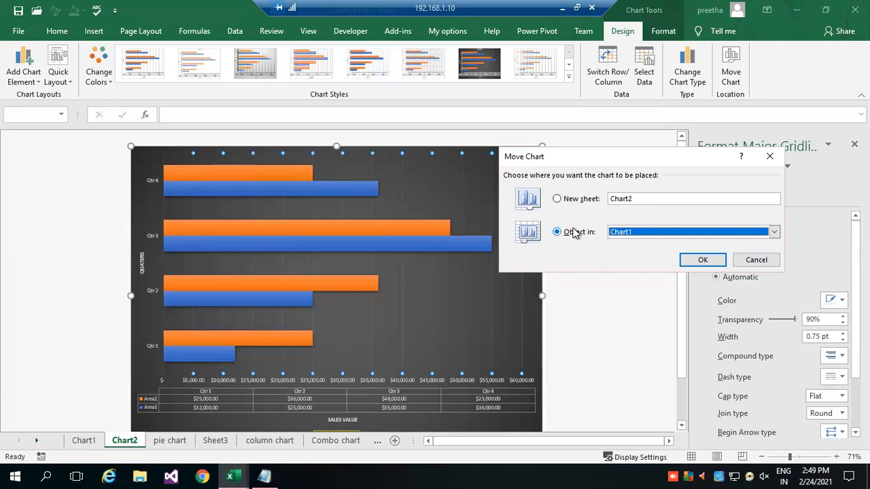
left_click(621, 235)
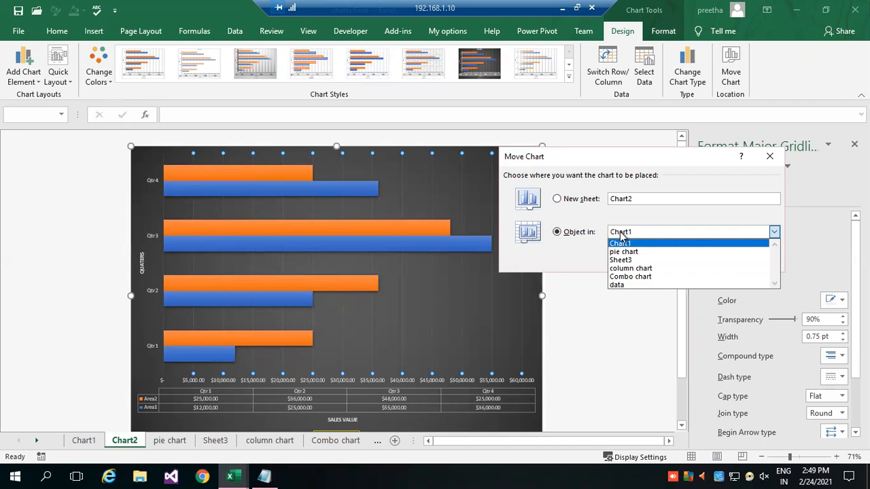
left_click(588, 202)
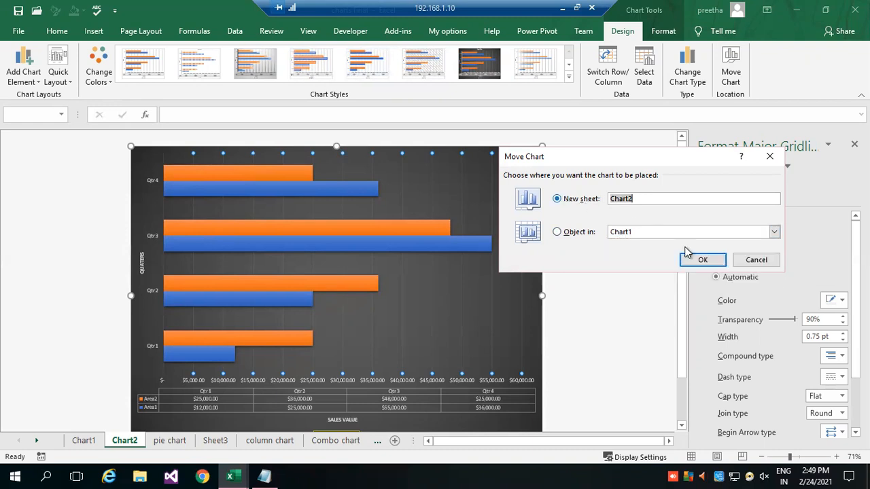
left_click(704, 261)
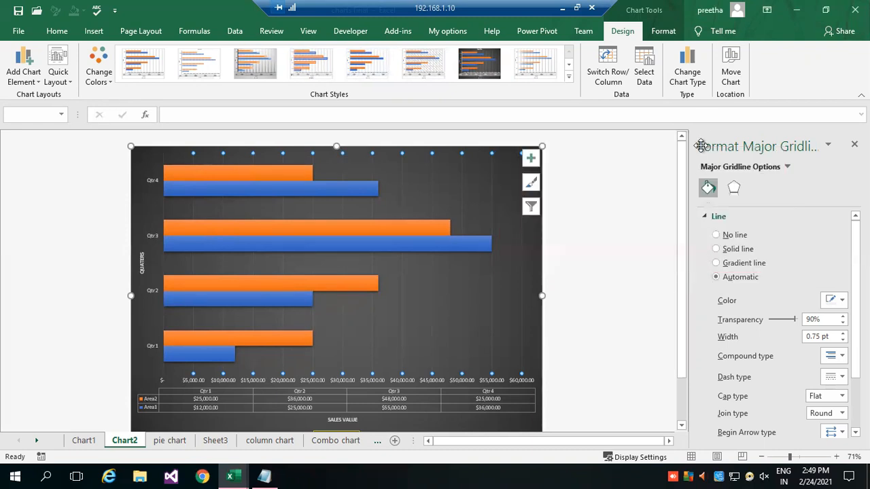
Move the bar chart from the Chart2 sheet into Sheet3 as an embedded object.
left_click(725, 81)
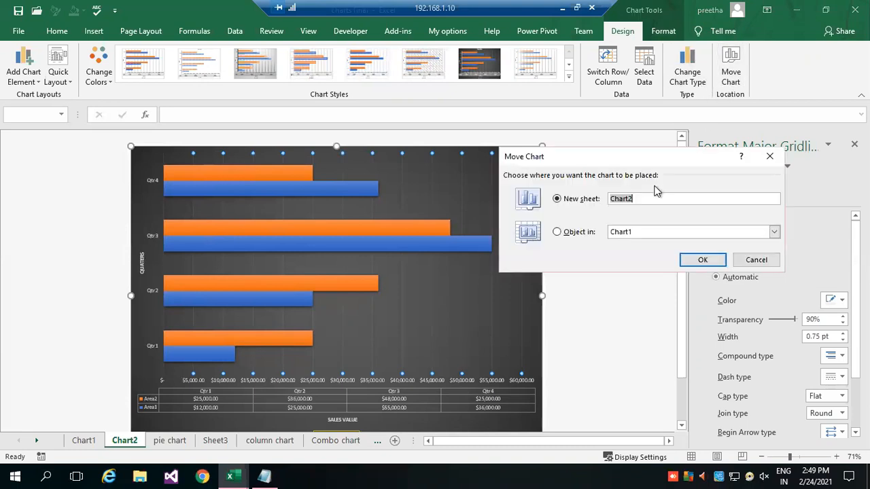
left_click(586, 234)
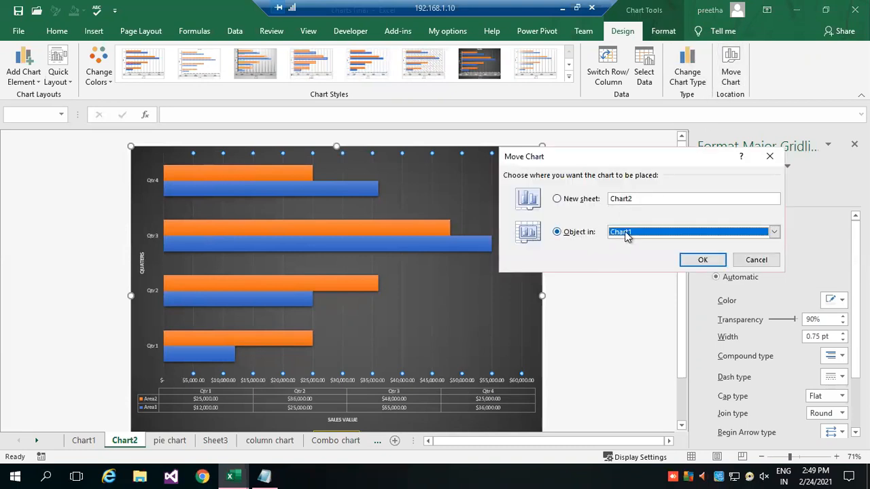
left_click(637, 235)
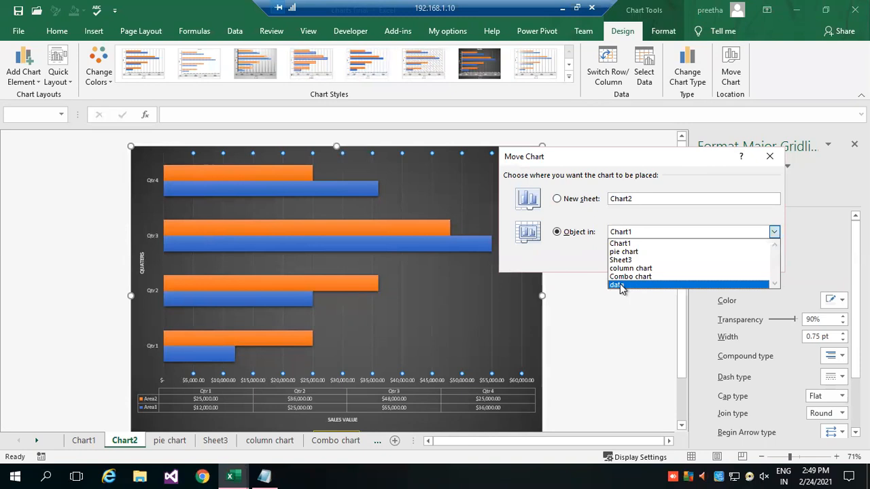
left_click(632, 264)
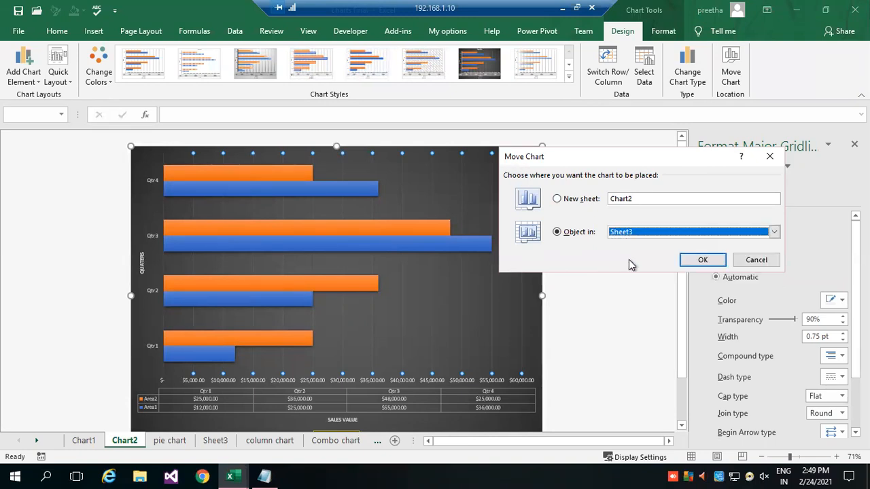
left_click(690, 260)
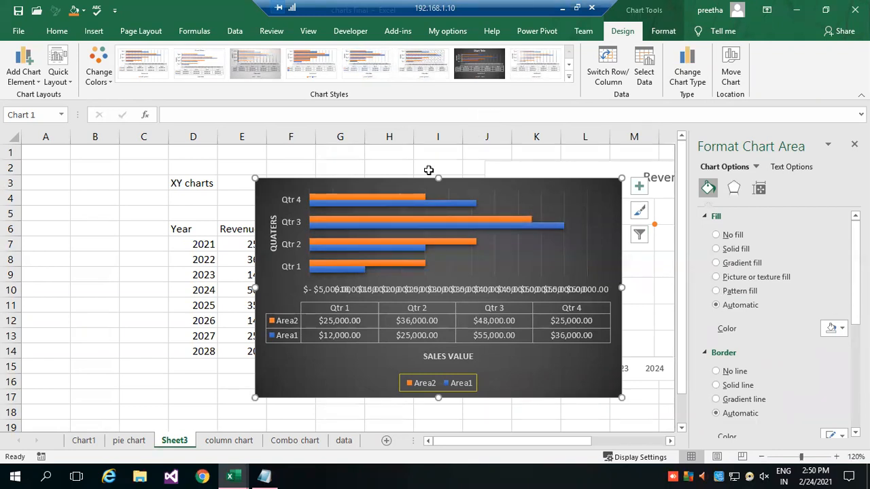
Place the bar chart below the Year and Revenue data on Sheet3, starting at row 17, and widen it into column D.
left_click_drag(258, 188, 162, 235)
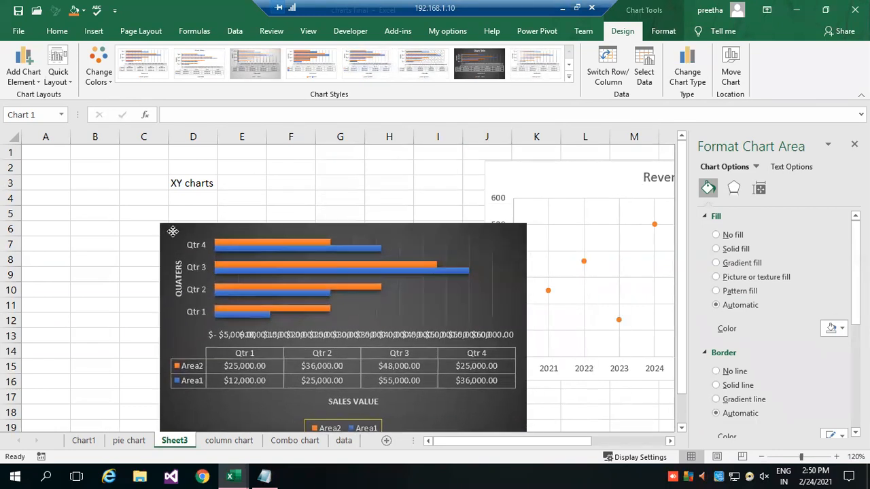
left_click_drag(275, 292, 325, 459)
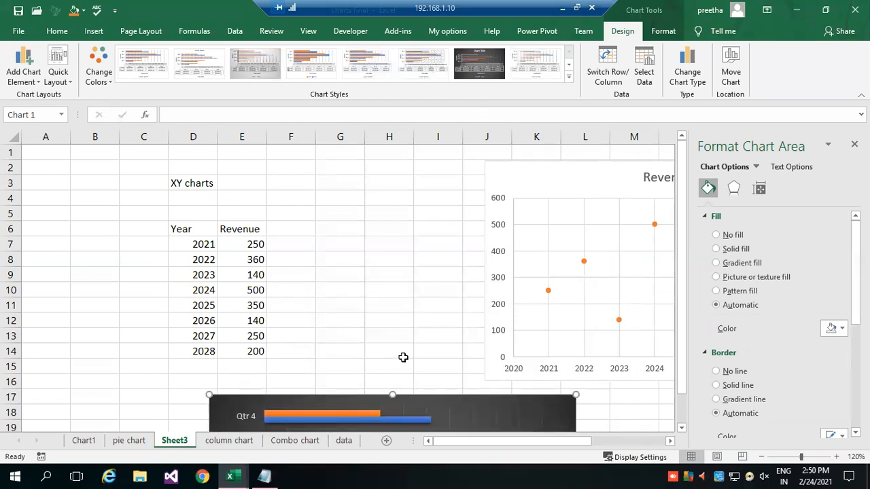
scroll(409, 357, "down", 3)
scroll(411, 358, "down", 1)
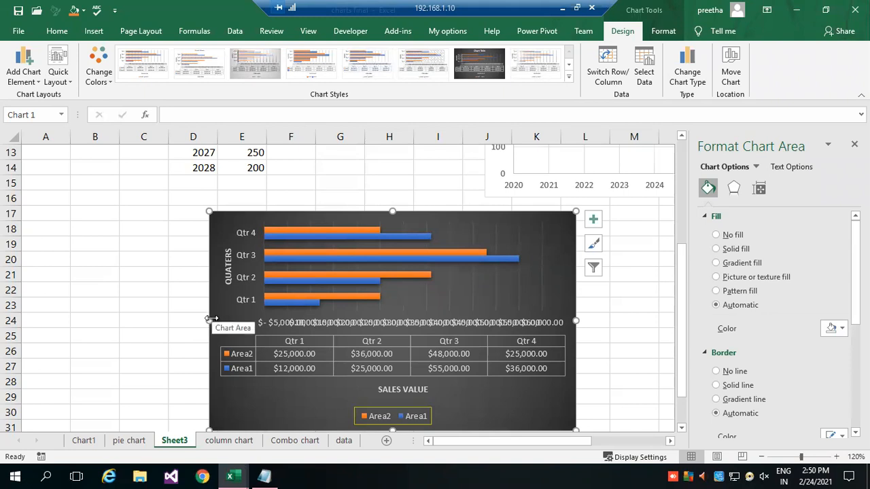
left_click_drag(210, 320, 178, 321)
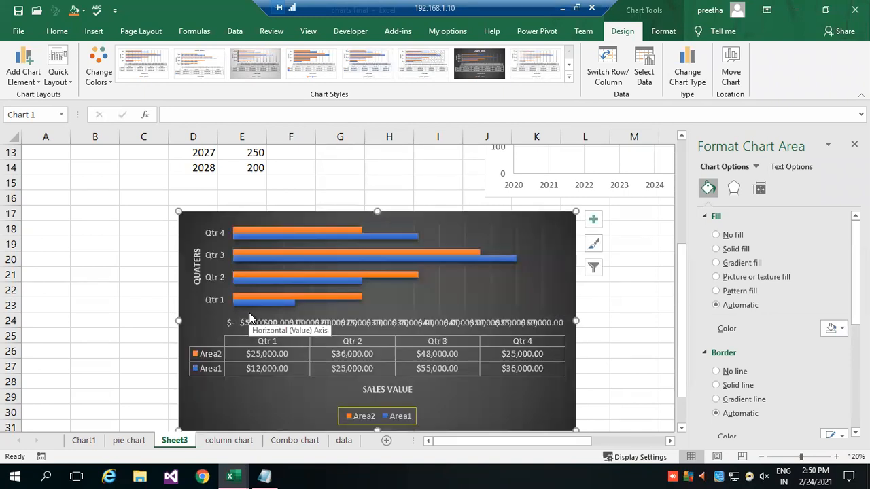
left_click(122, 194)
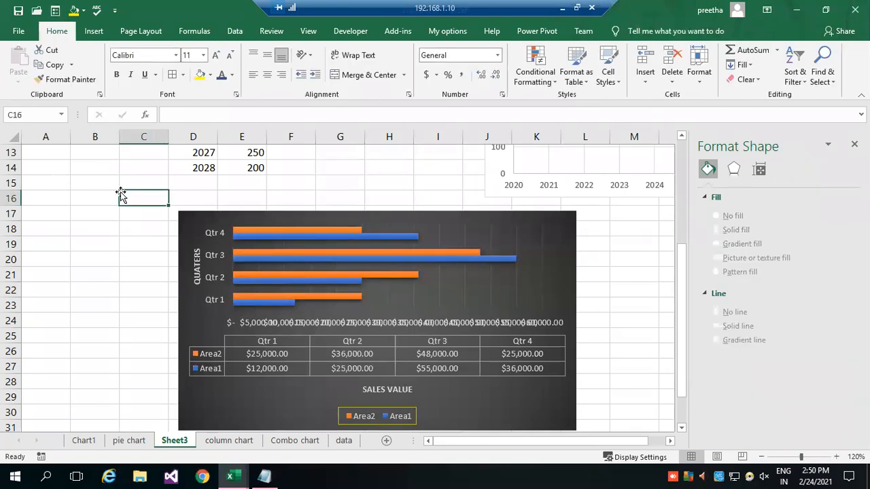
left_click(85, 253)
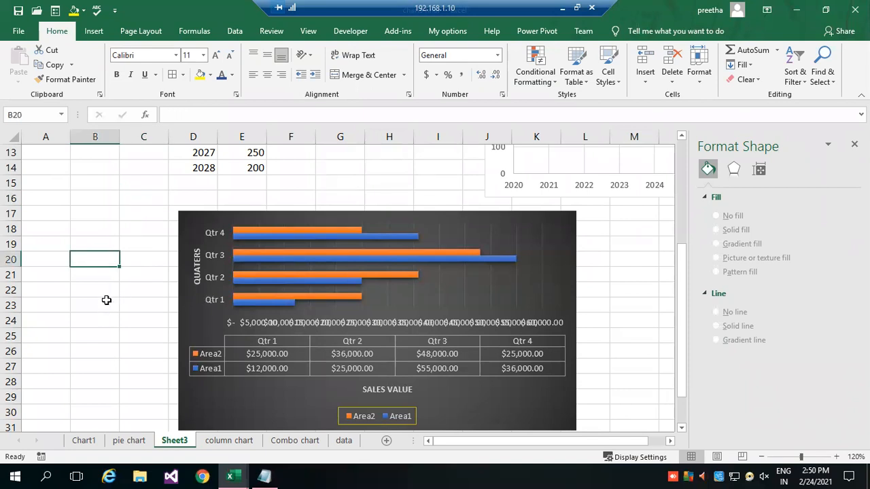
left_click(89, 182)
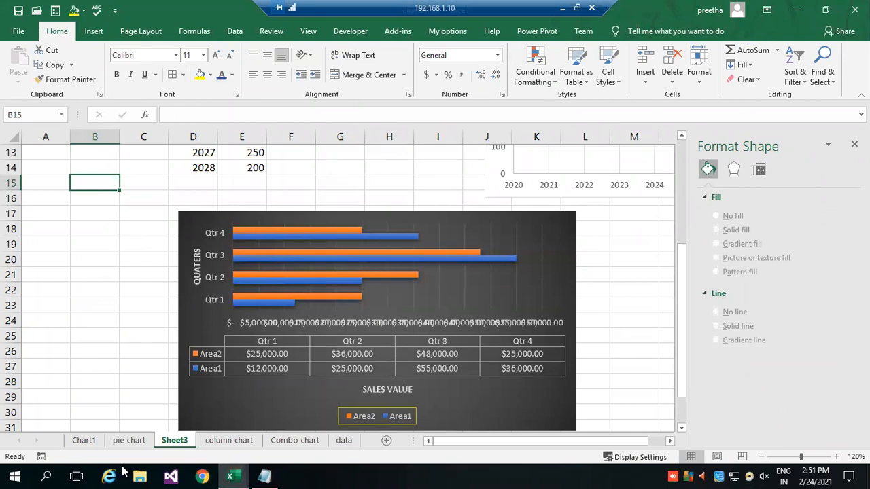
Switch to Notepad and replace all of the notes with the line "take 5 minutes break".
left_click(265, 476)
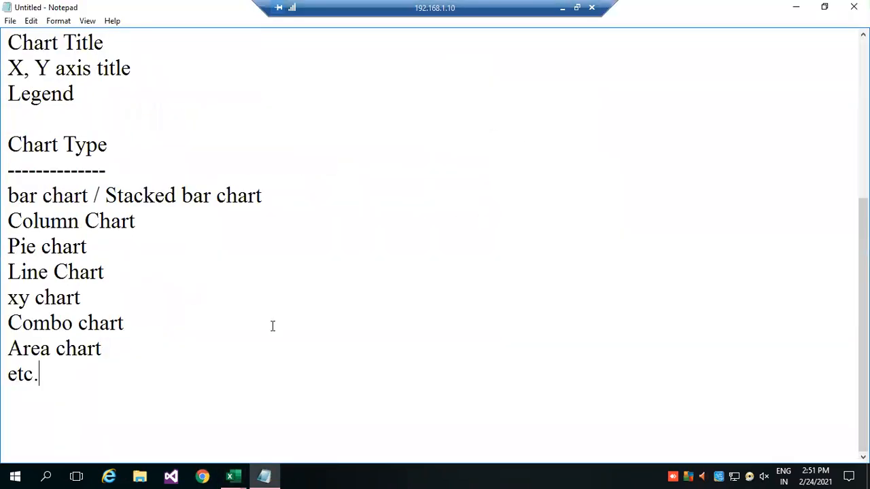
key("ctrl+a")
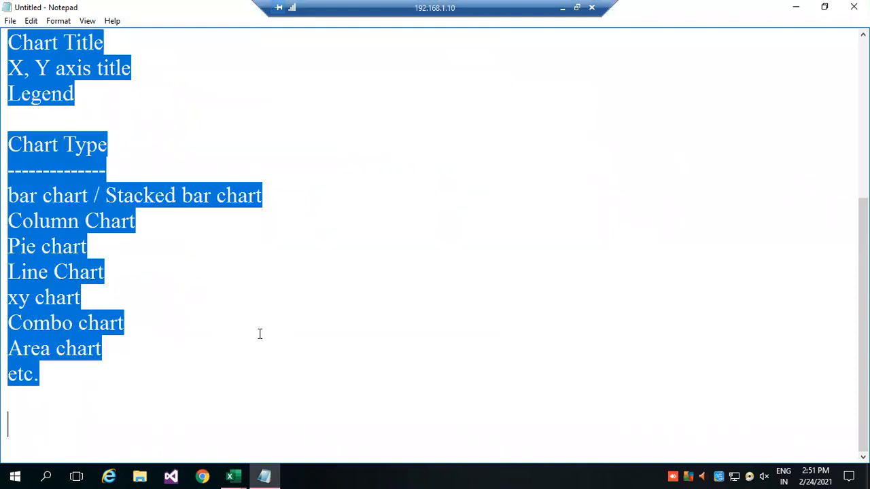
type("take 5")
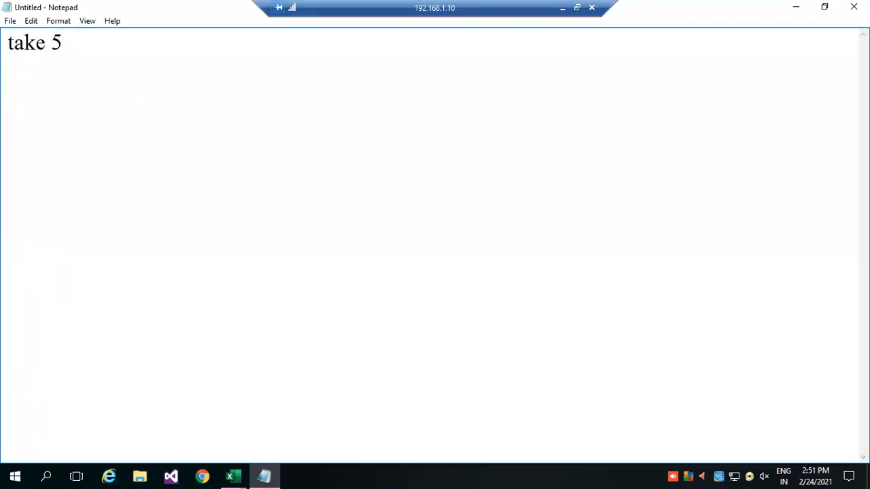
type(" minutes break")
key("Return")
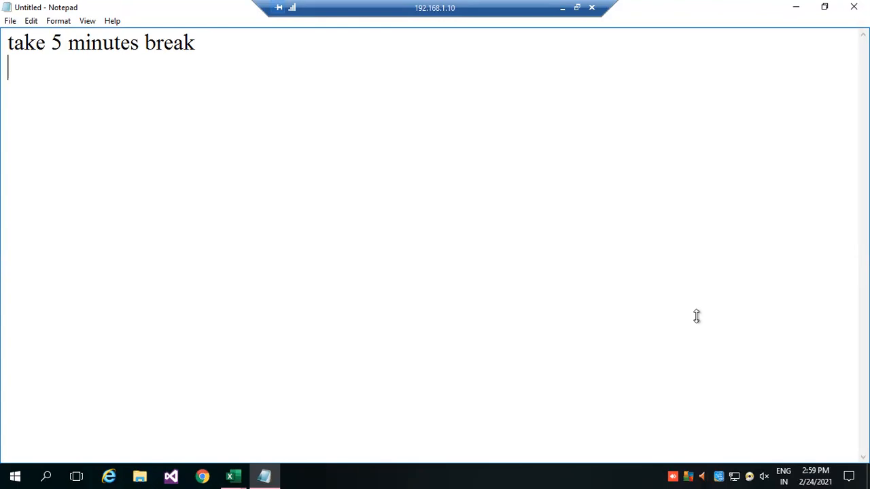
Minimise Notepad, switch to the Excel workbook containing the Pivot table sheet, and shrink the formula bar to a single line.
left_click(795, 8)
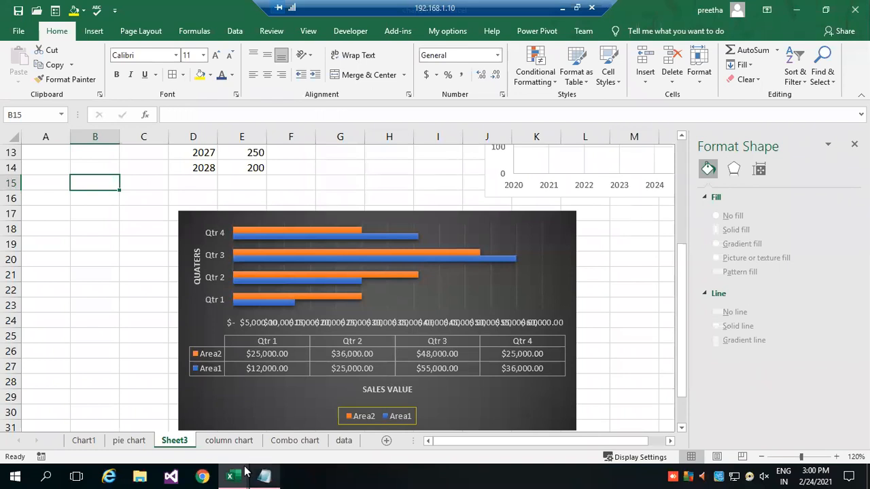
mouse_move(246, 471)
left_click(299, 420)
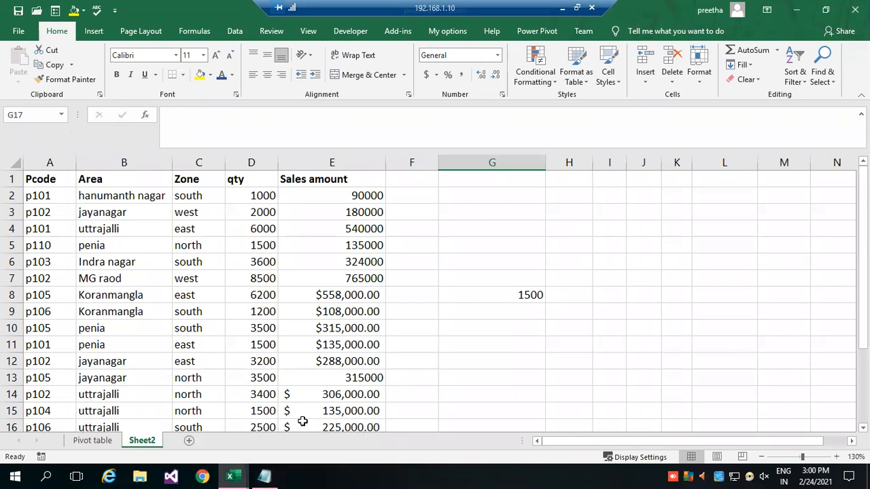
left_click(233, 132)
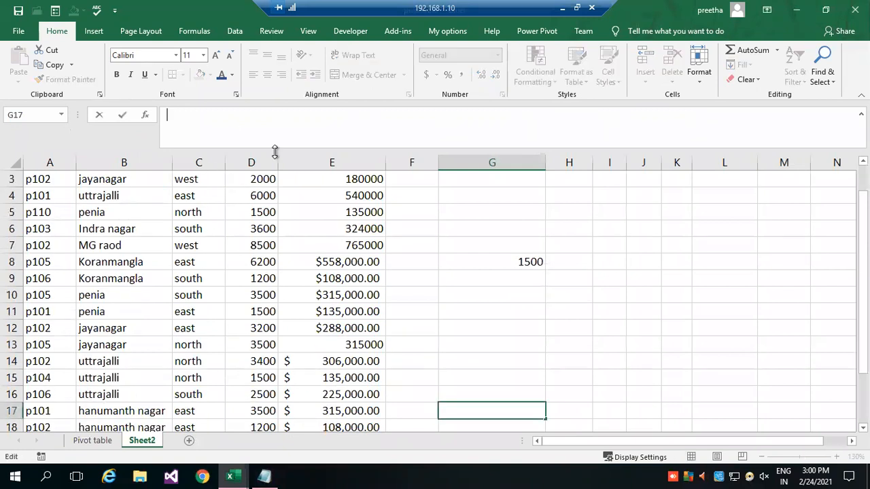
left_click_drag(275, 150, 272, 122)
left_click(451, 280)
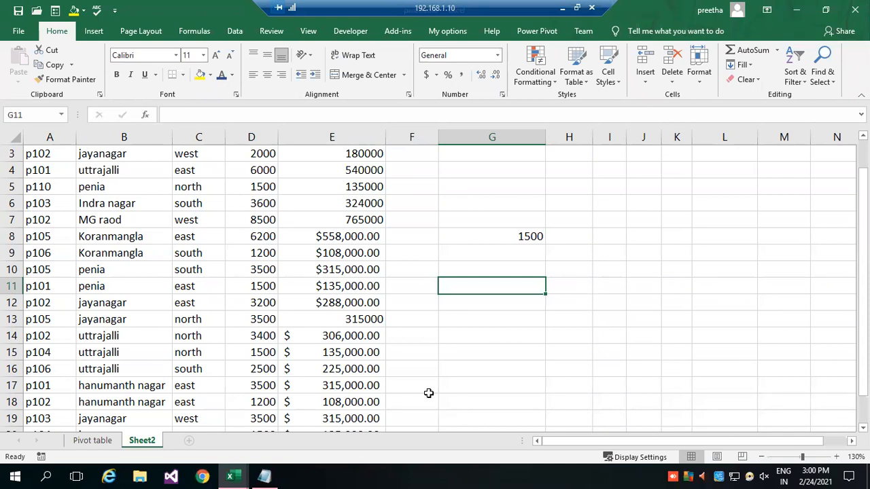
Widen column B on the Pivot table sheet to fit its heading, and compare the notes there with the data on Sheet2.
left_click(85, 442)
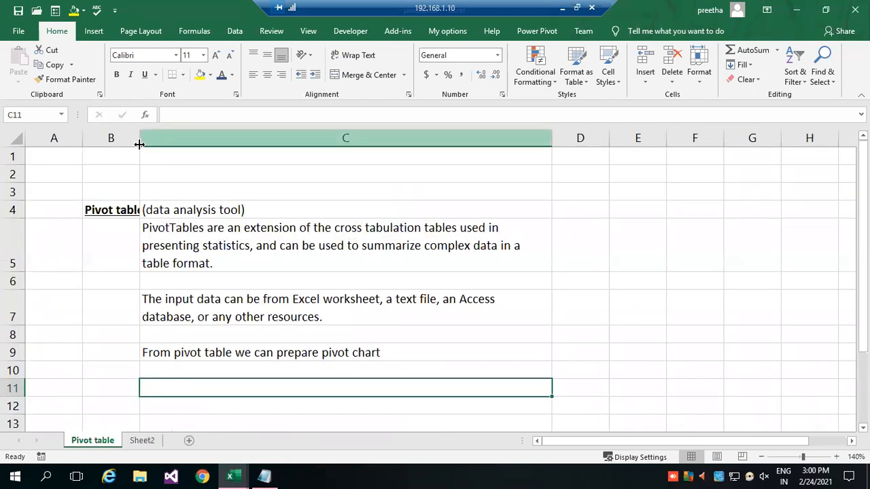
left_click_drag(139, 138, 178, 138)
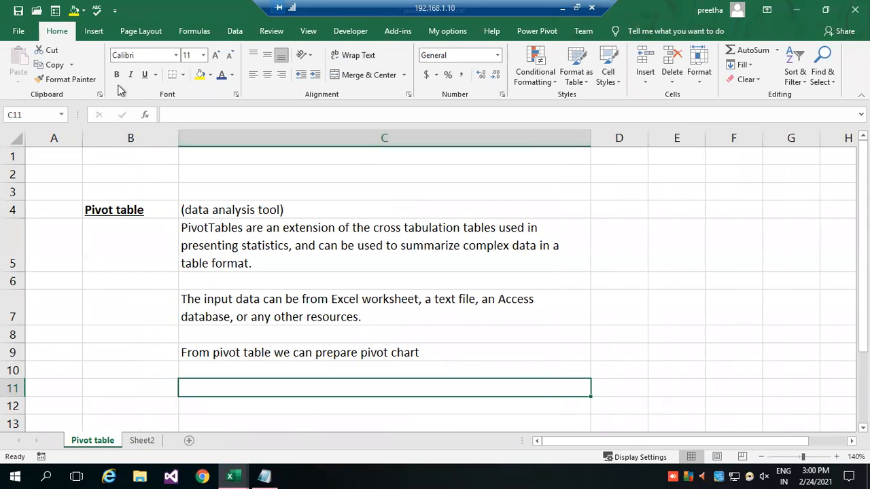
left_click(93, 31)
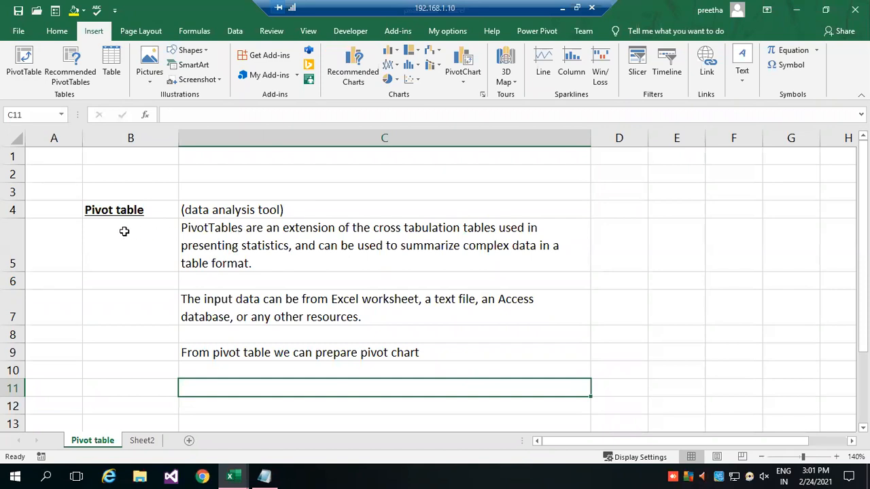
left_click(142, 440)
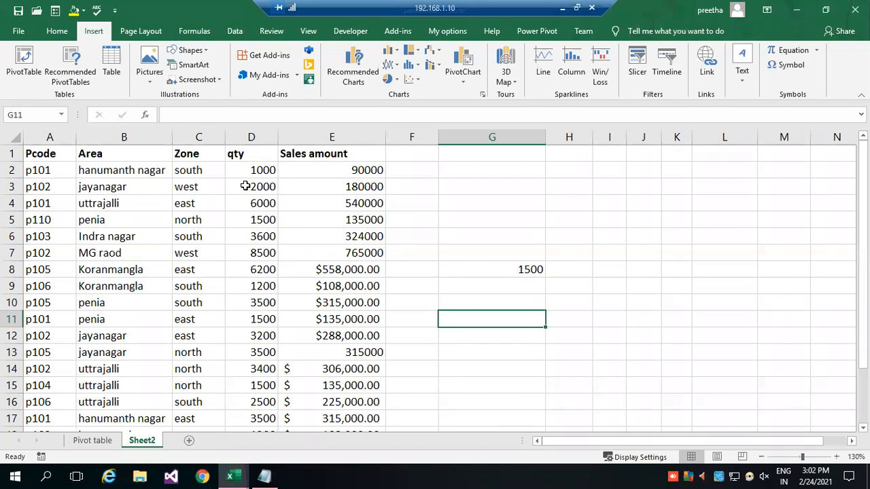
left_click(93, 440)
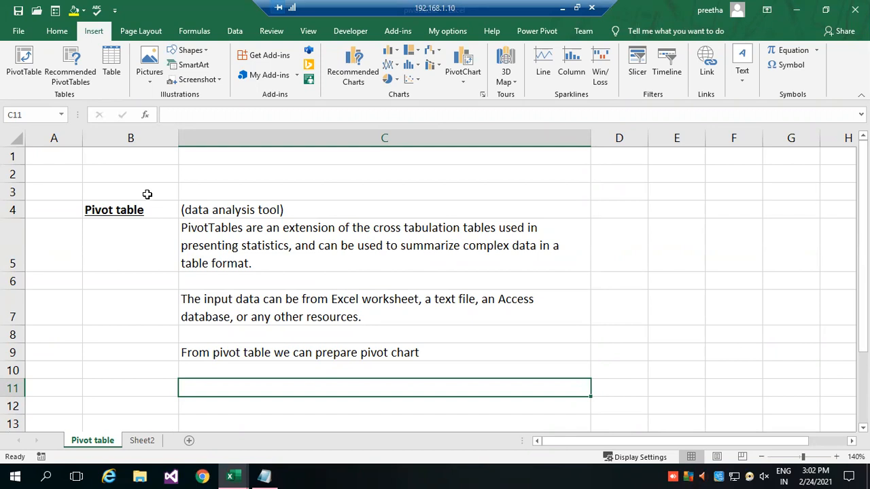
Set the number format of the Sales amount values in E8:E21 on Sheet2 to General.
left_click(144, 440)
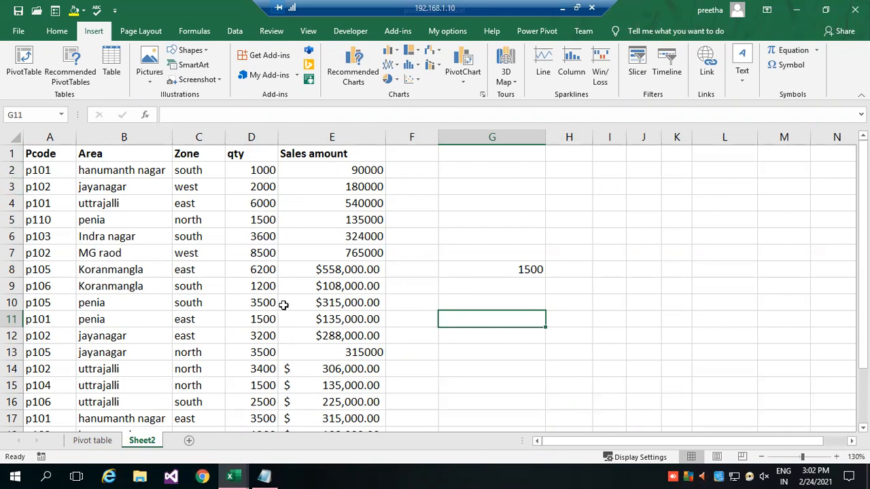
scroll(413, 297, "down", 2)
scroll(408, 289, "up", 1)
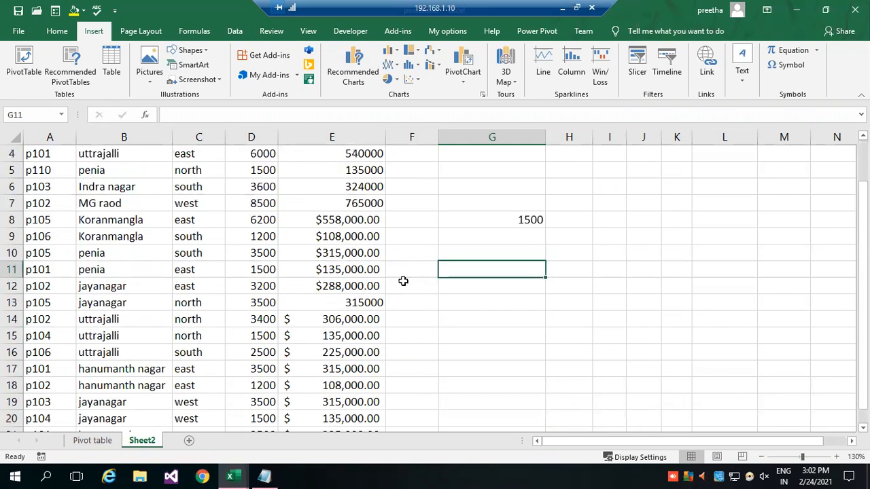
left_click(342, 222)
left_click_drag(348, 253, 322, 396)
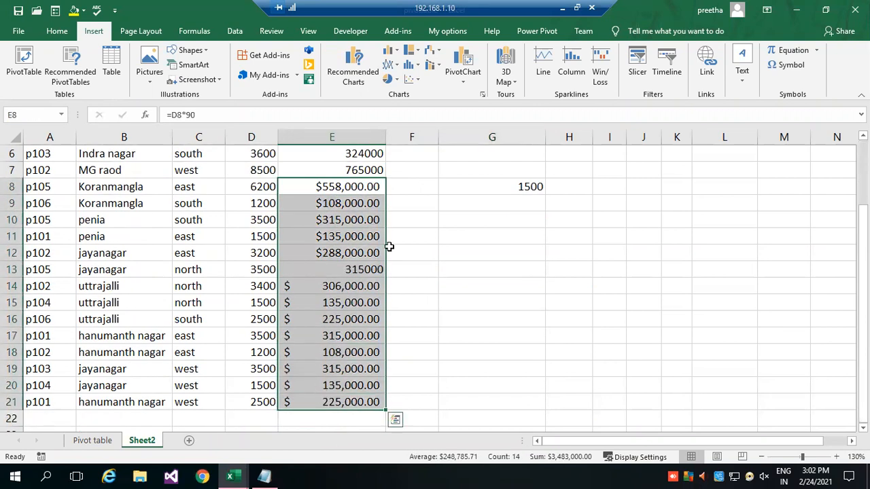
left_click(58, 33)
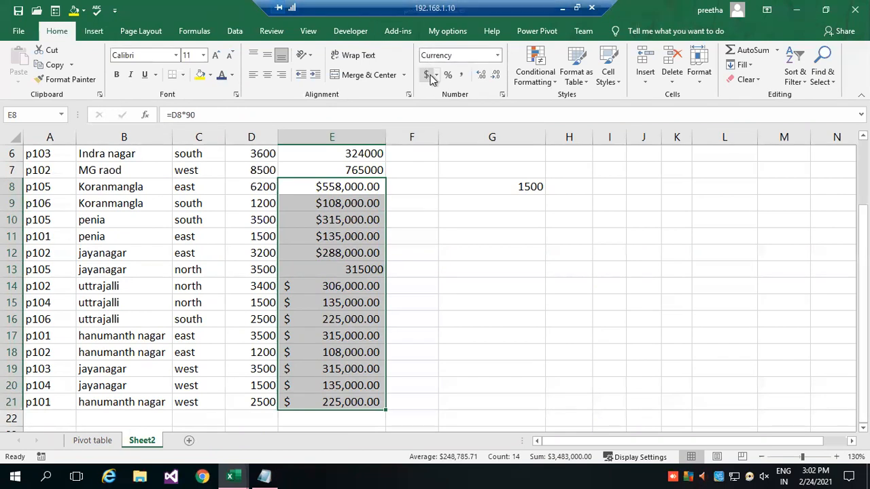
left_click(497, 55)
left_click(469, 76)
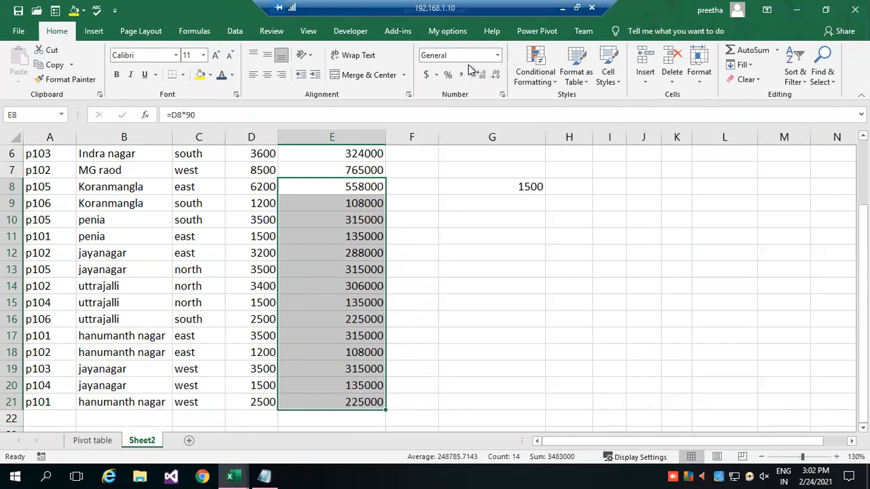
left_click(440, 262)
Start a PivotTable from the Sheet2 sales data and check that the source range covers A1:E21.
scroll(408, 258, "up", 2)
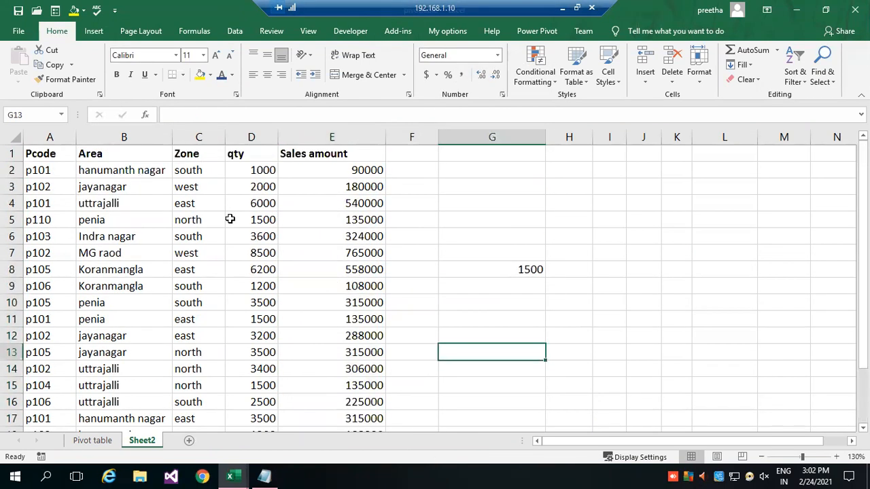
left_click(68, 175)
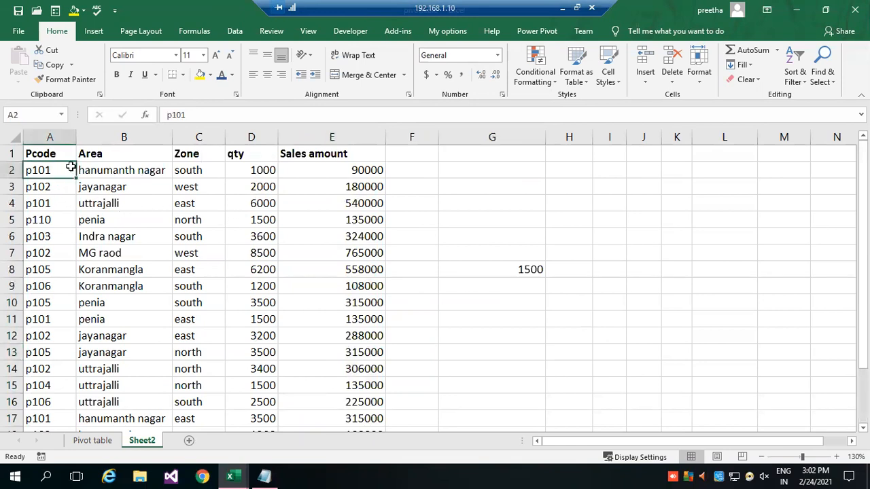
left_click(102, 34)
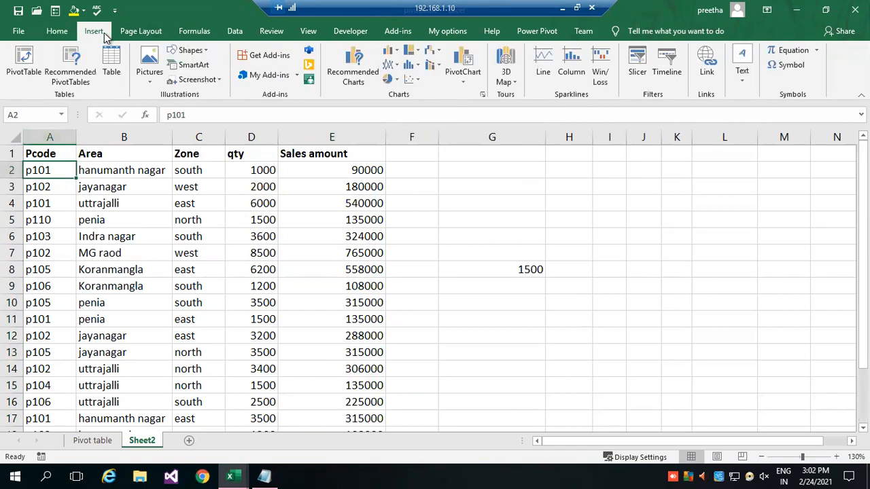
left_click(24, 55)
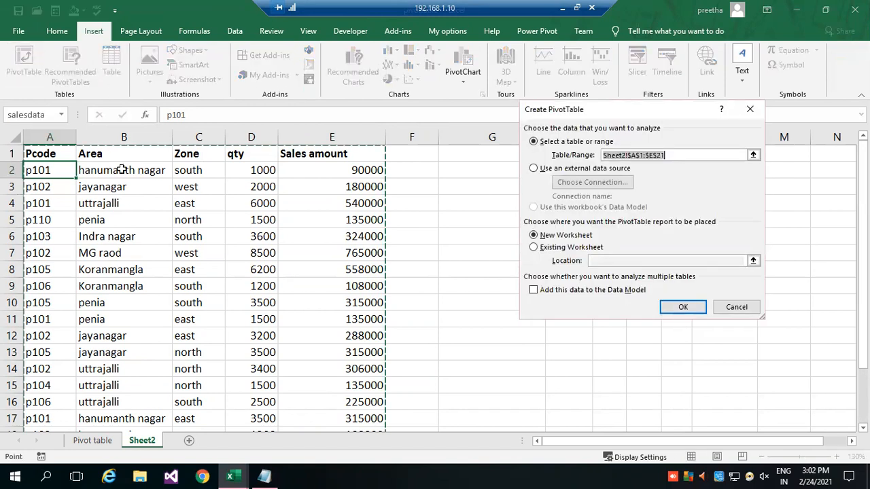
left_click_drag(654, 112, 566, 115)
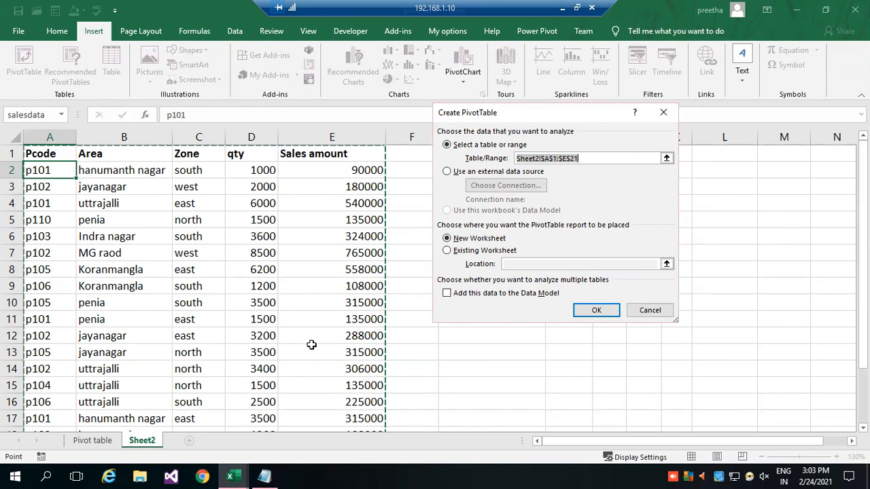
scroll(314, 339, "down", 4)
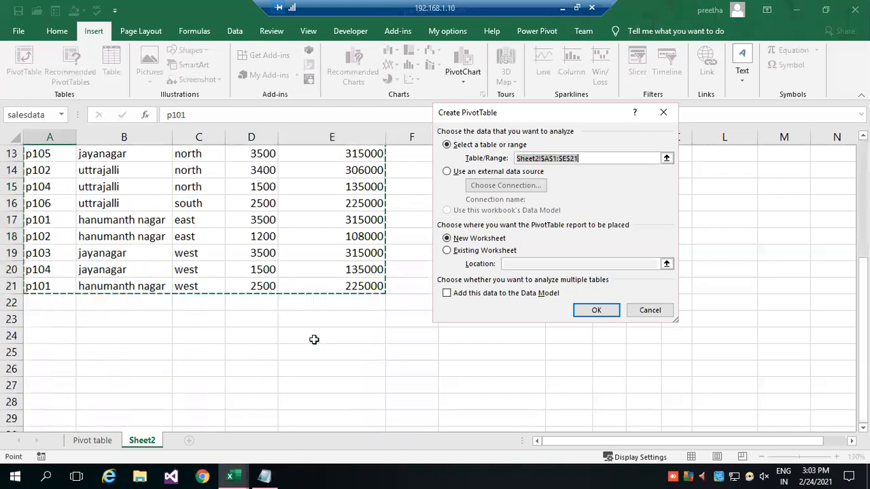
scroll(314, 339, "up", 3)
scroll(314, 339, "up", 1)
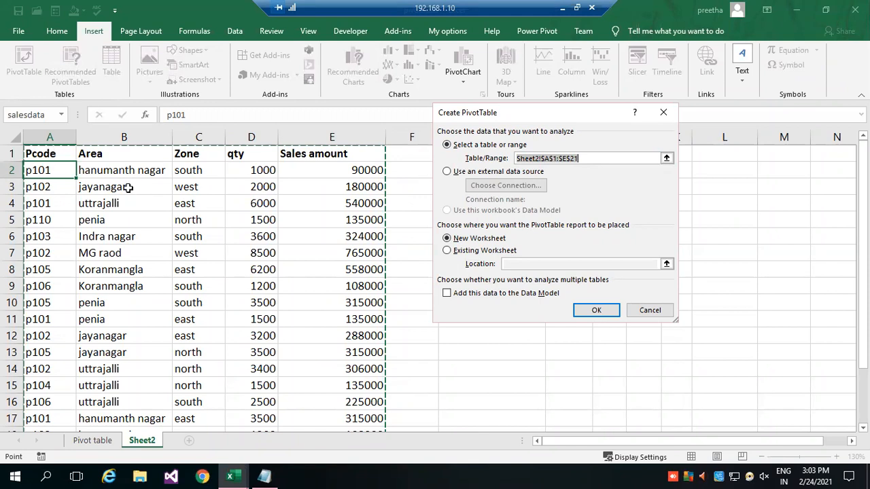
scroll(150, 201, "down", 3)
scroll(152, 203, "up", 3)
Place the PivotTable report on the existing worksheet at cell G4 of Sheet2 and create it.
left_click(447, 251)
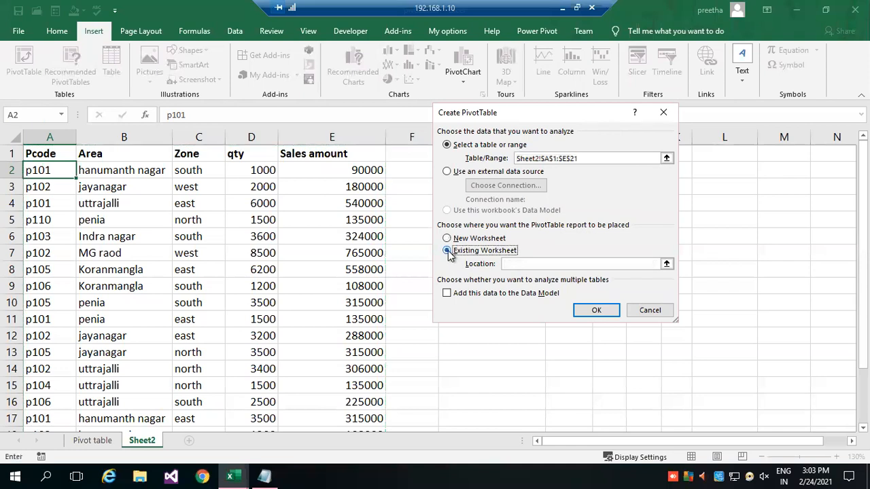
left_click_drag(537, 119, 207, 146)
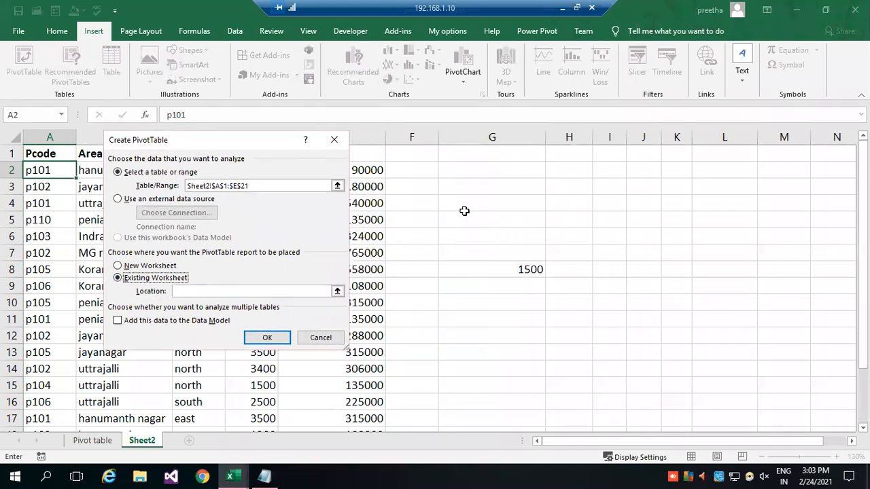
left_click(501, 203)
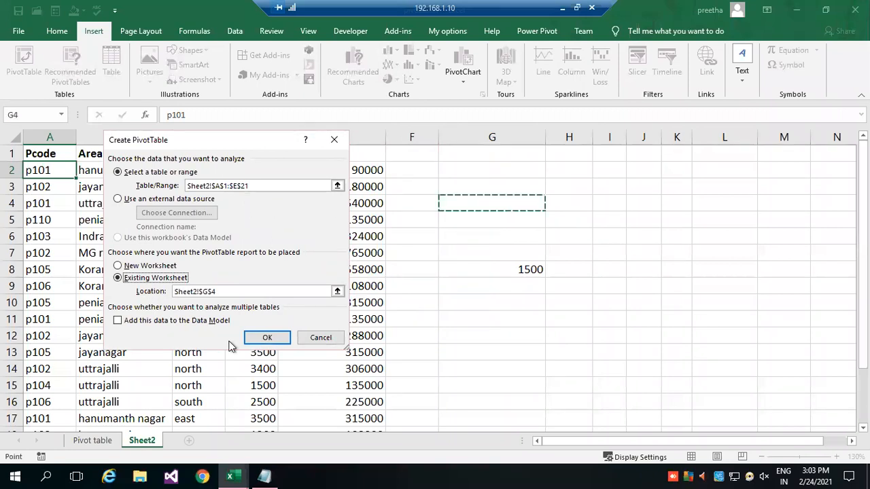
left_click(268, 338)
left_click(412, 275)
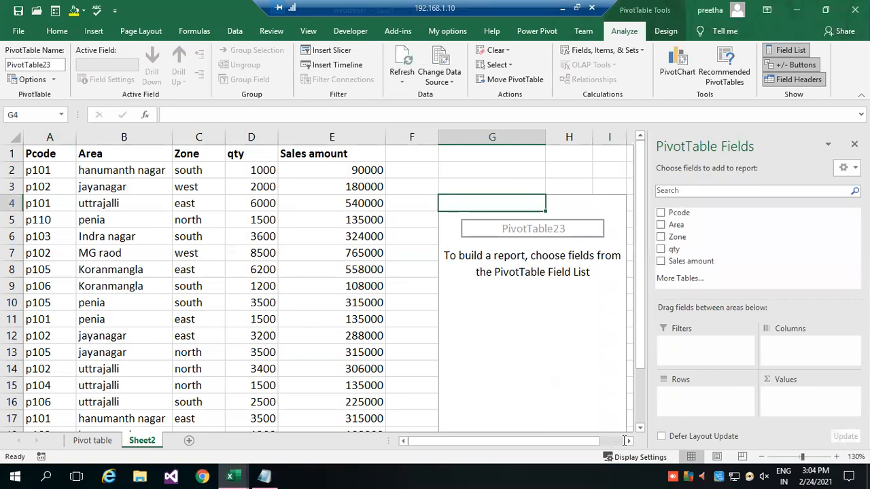
left_click(411, 269)
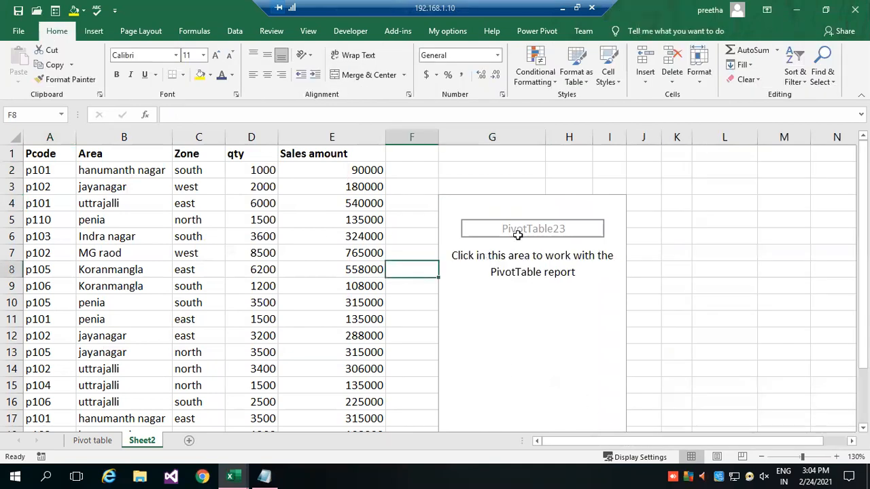
Add Pcode to the Rows area and qty to the Values area of the empty PivotTable.
left_click(569, 219)
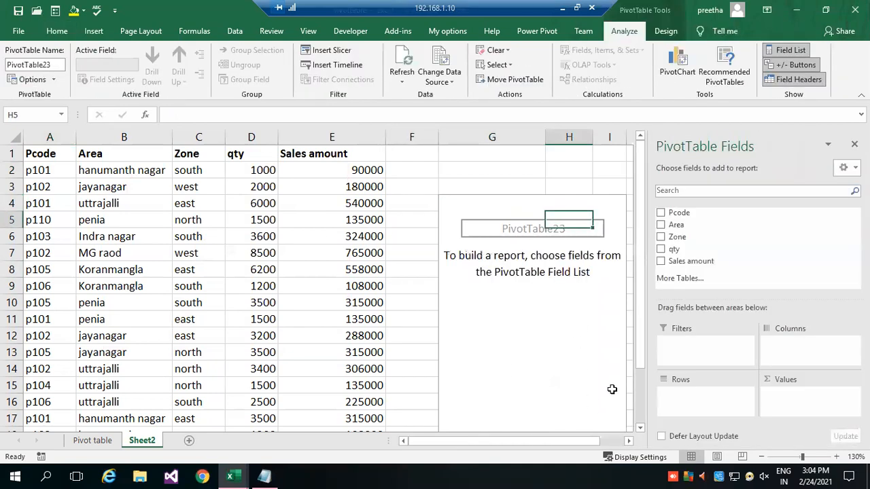
left_click(628, 441)
left_click(628, 441)
left_click(628, 441)
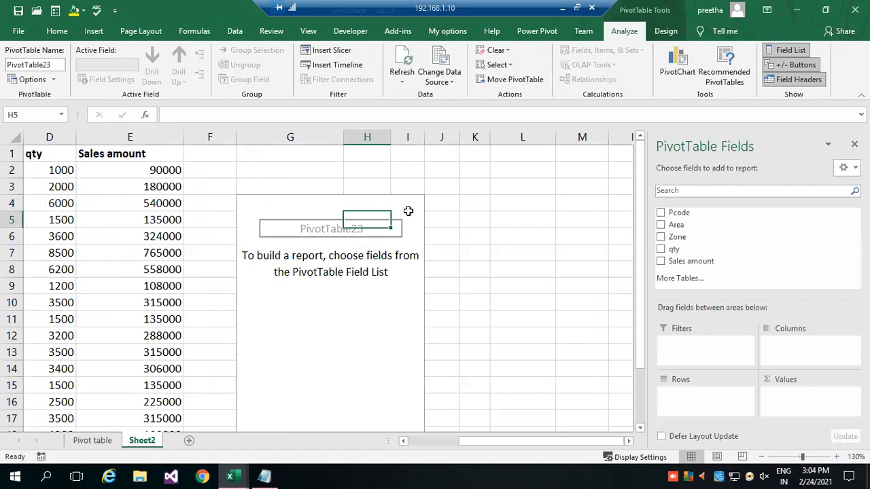
scroll(367, 401, "down", 1)
scroll(367, 398, "down", 2)
scroll(367, 398, "up", 2)
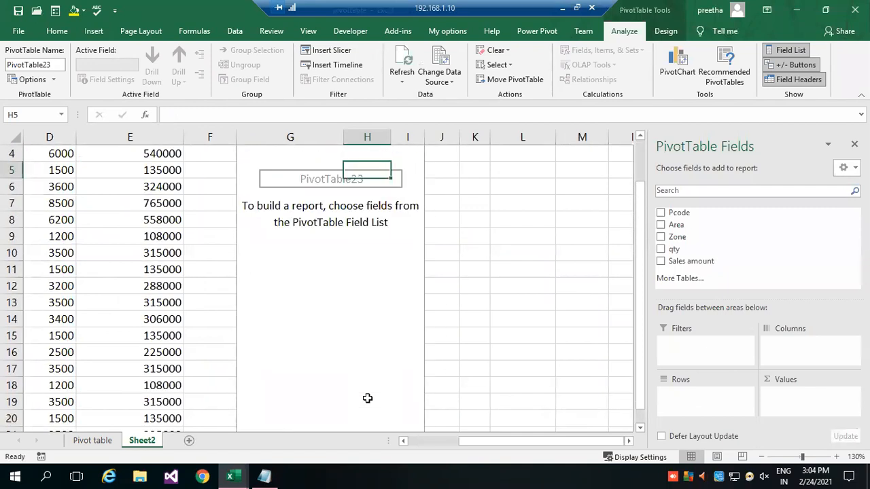
scroll(343, 316, "up", 1)
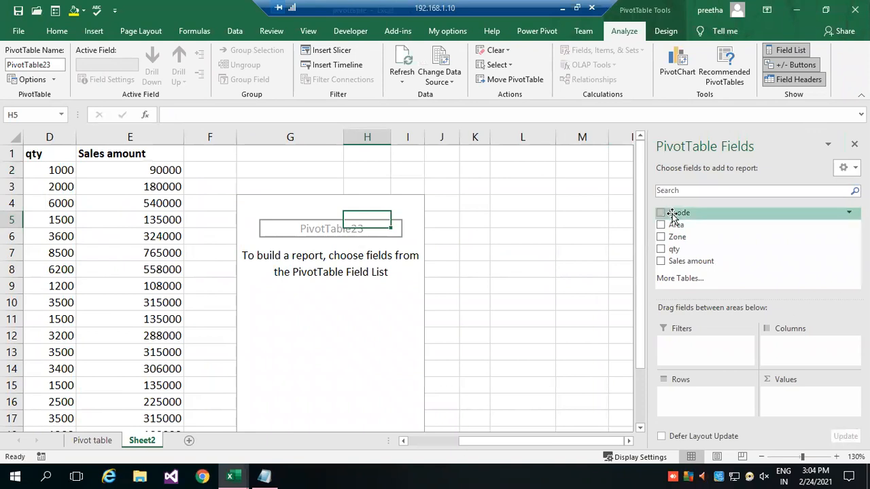
left_click_drag(662, 218, 688, 407)
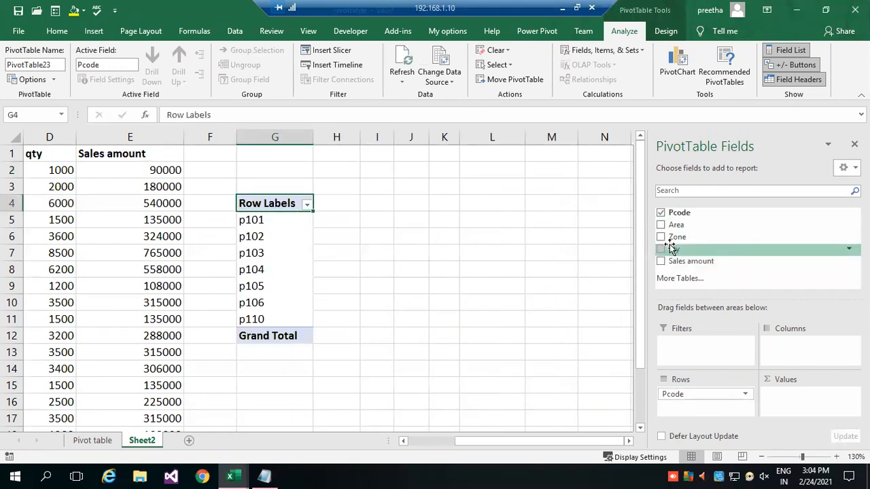
left_click_drag(671, 249, 775, 401)
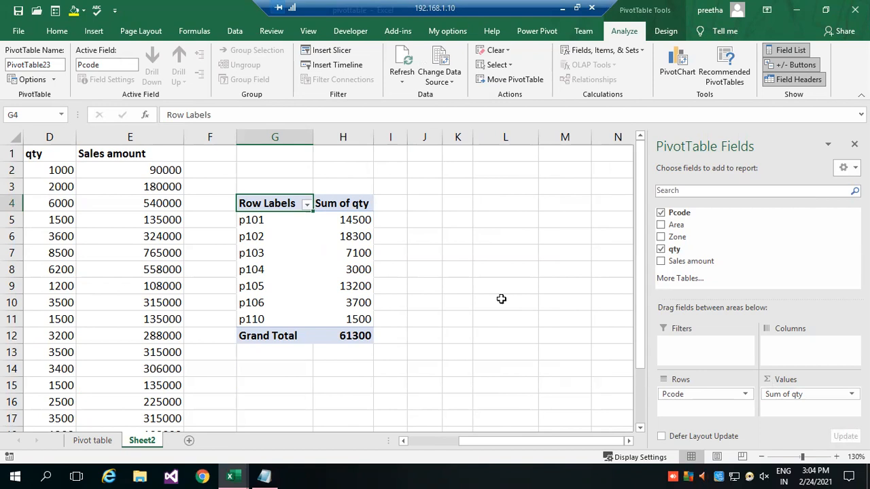
Drill down into the p101 quantity total to extract its detail records to a new sheet, and return to Sheet2.
scroll(475, 445, "left", 3)
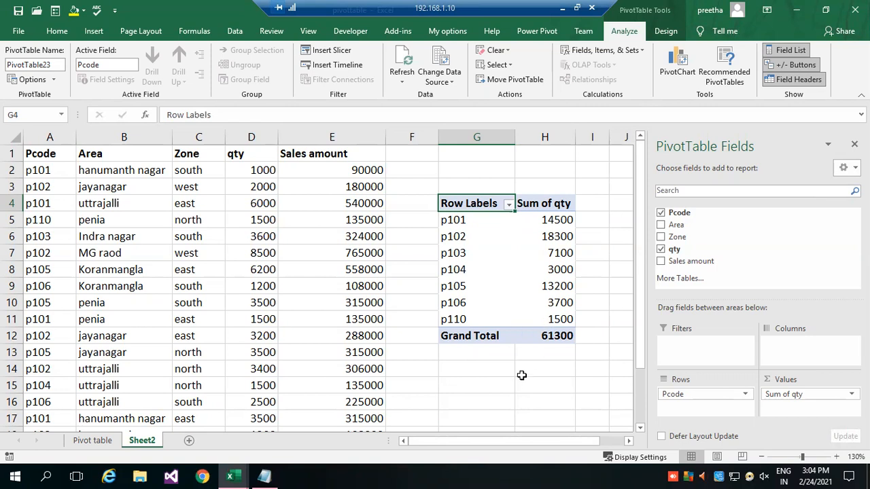
left_click(491, 351)
left_click(556, 223)
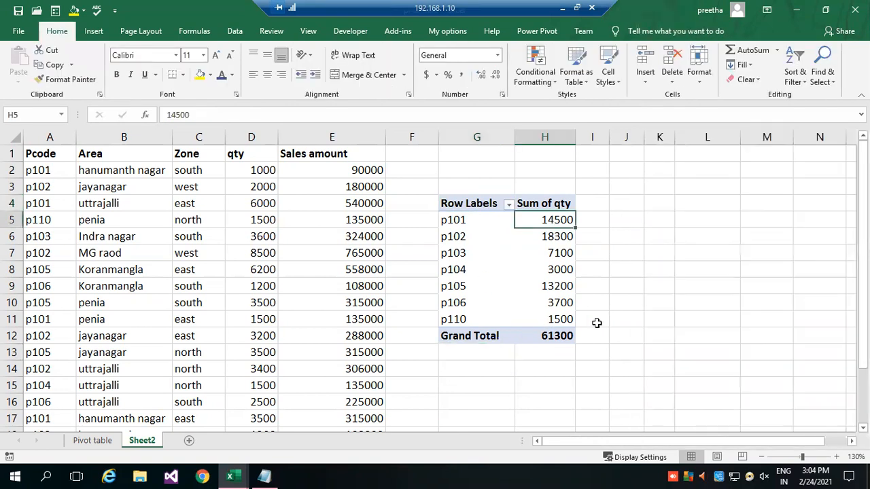
double_click(541, 219)
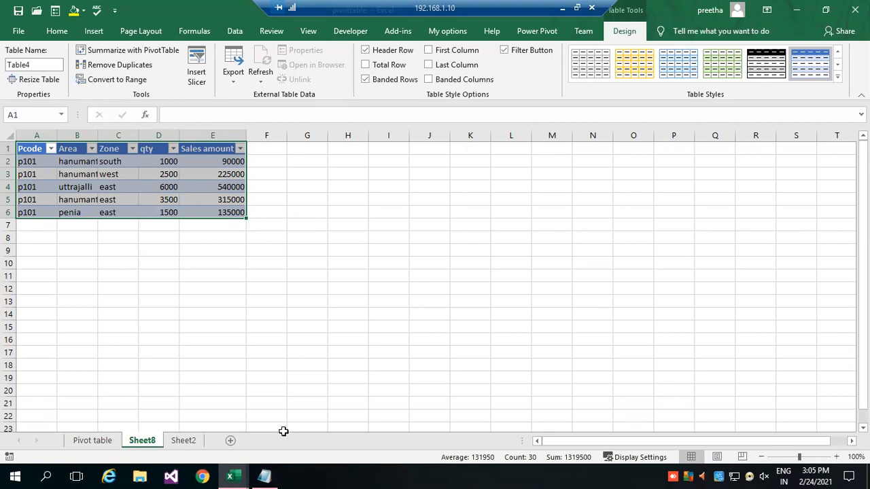
left_click(190, 441)
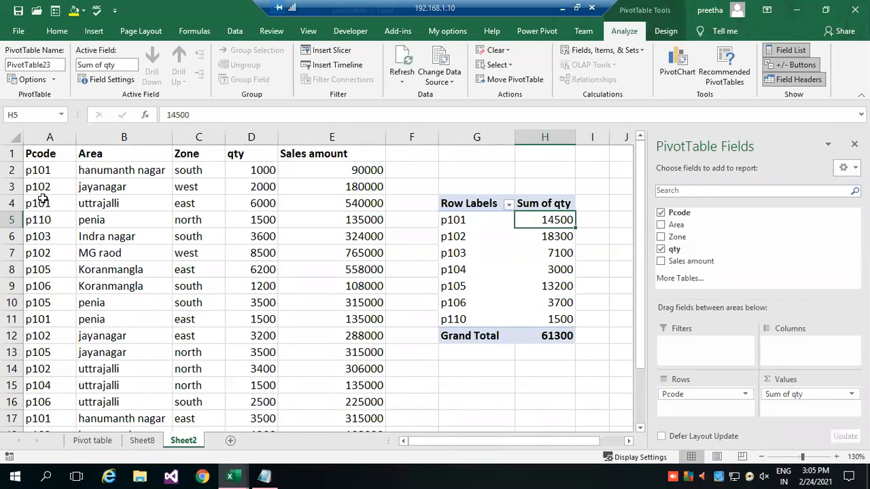
Select the p101 quantities in D2, D4, D11, D17 and D21 together and compare their sum with the PivotTable.
left_click(261, 170)
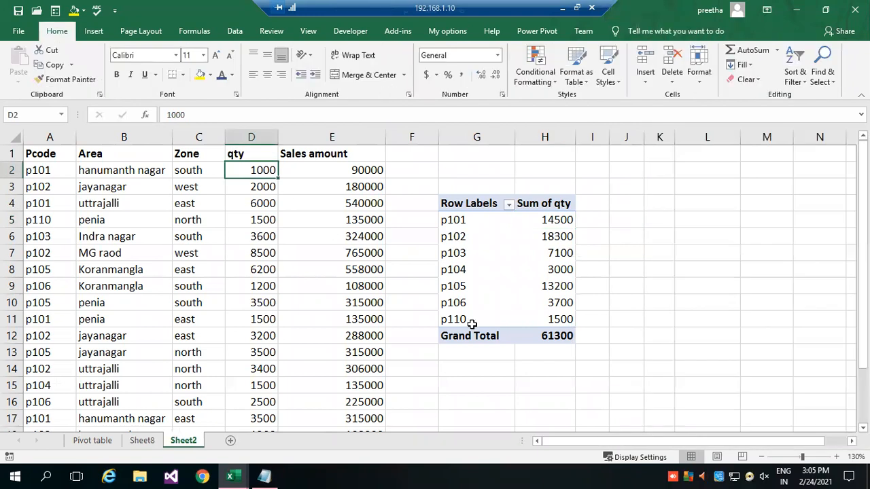
left_click(254, 204, "ctrl")
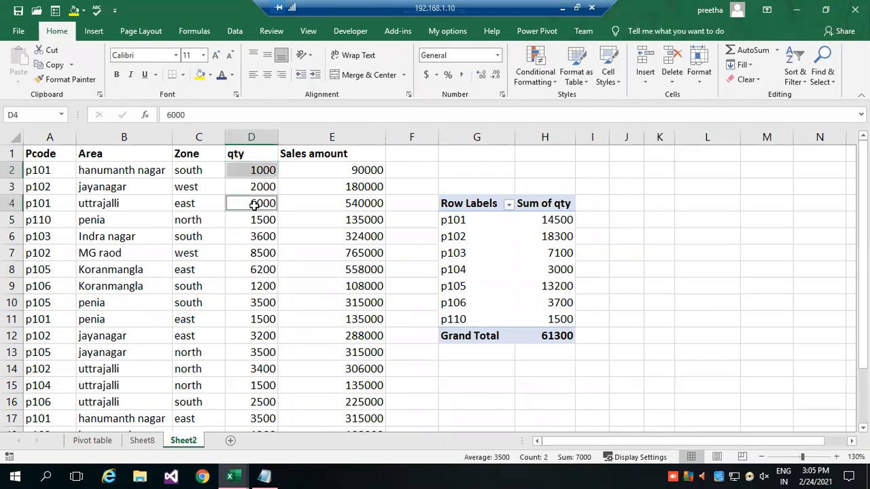
left_click(257, 319, "ctrl")
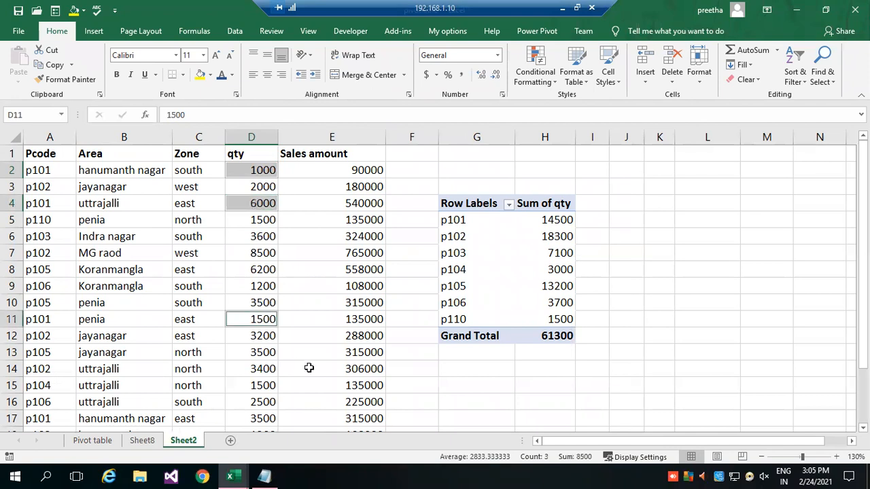
left_click(247, 415, "ctrl")
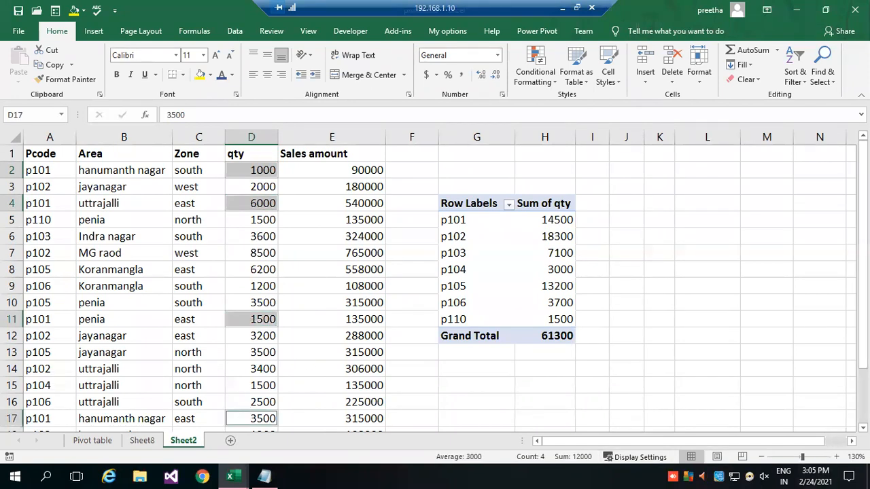
left_click(863, 428)
left_click(862, 428)
left_click(863, 428)
left_click(862, 429)
left_click(863, 428)
left_click(863, 428)
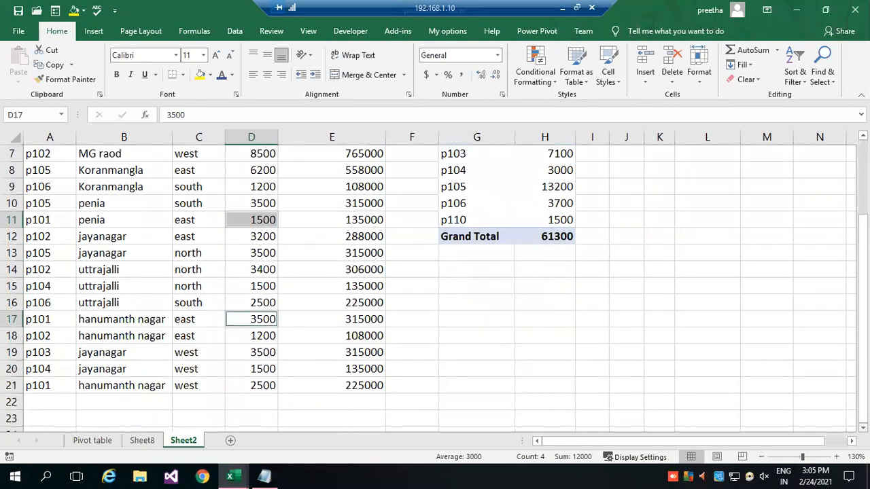
left_click(256, 386, "ctrl")
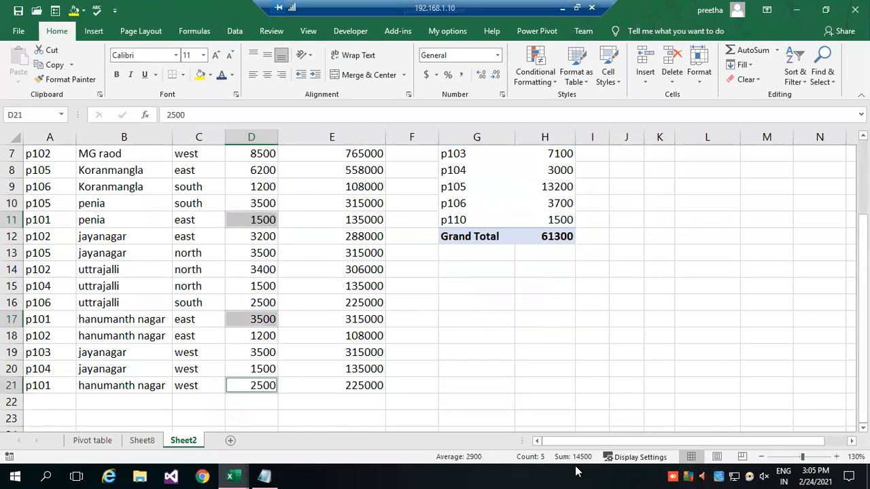
left_click_drag(863, 367, 863, 314)
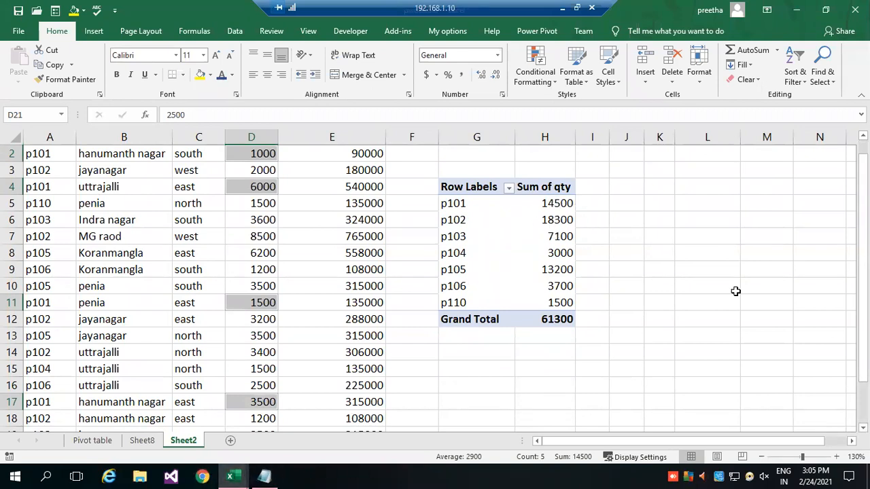
Remove the Pcode and qty fields from the PivotTable on Sheet2.
left_click(672, 225)
left_click(500, 222)
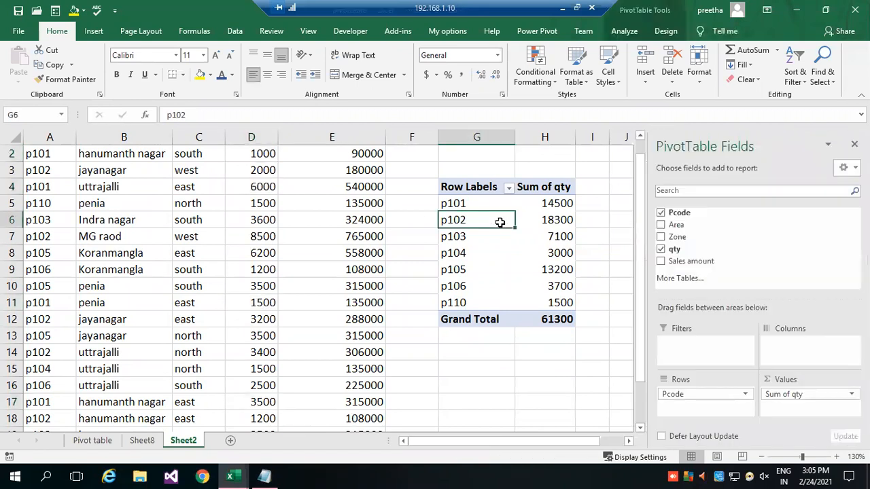
left_click(462, 193)
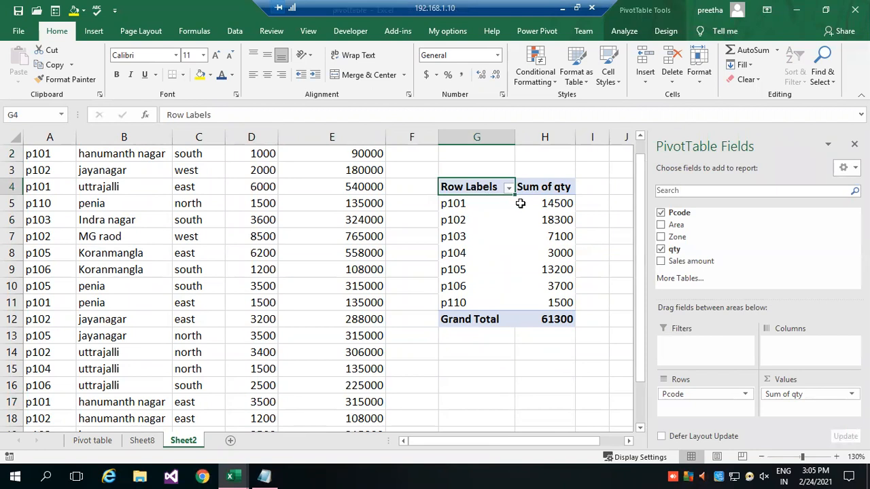
left_click(662, 213)
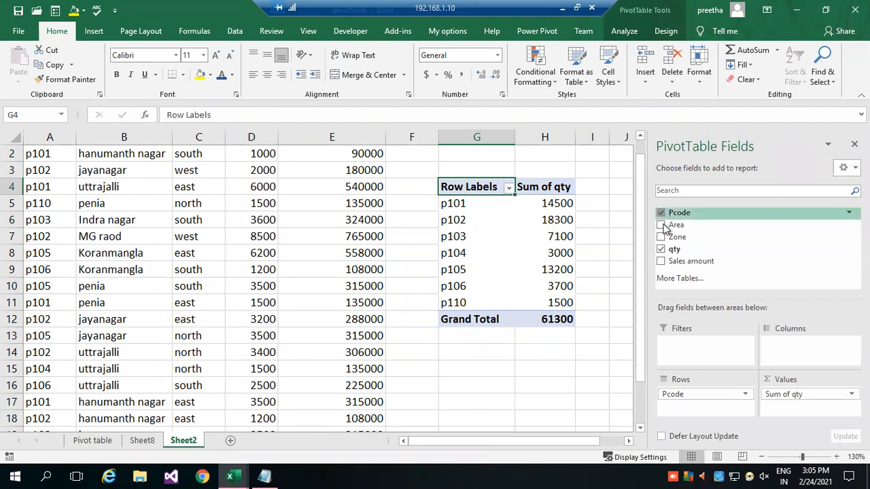
left_click(662, 248)
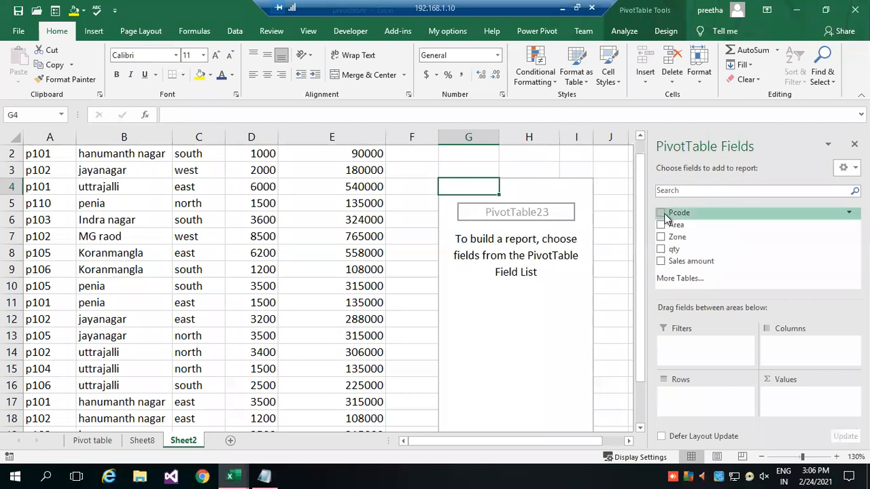
Add Pcode to the Columns area of the PivotTable and close the field list pane.
left_click_drag(660, 215, 780, 350)
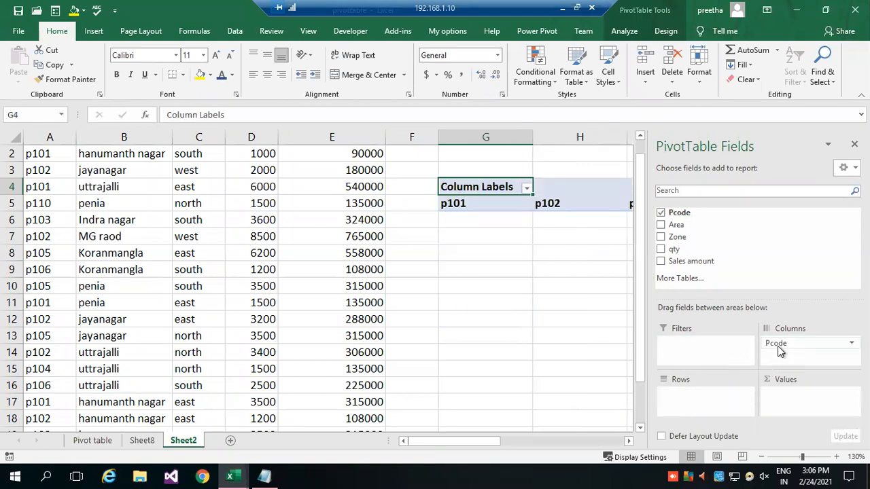
left_click(855, 143)
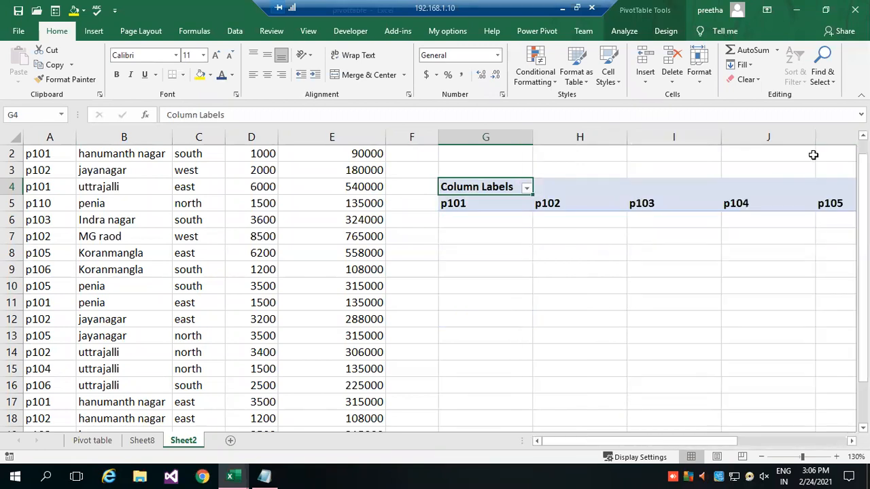
Reopen the PivotTable field list, add qty to the Values area and move Pcode from Columns to Rows.
left_click_drag(557, 441, 693, 445)
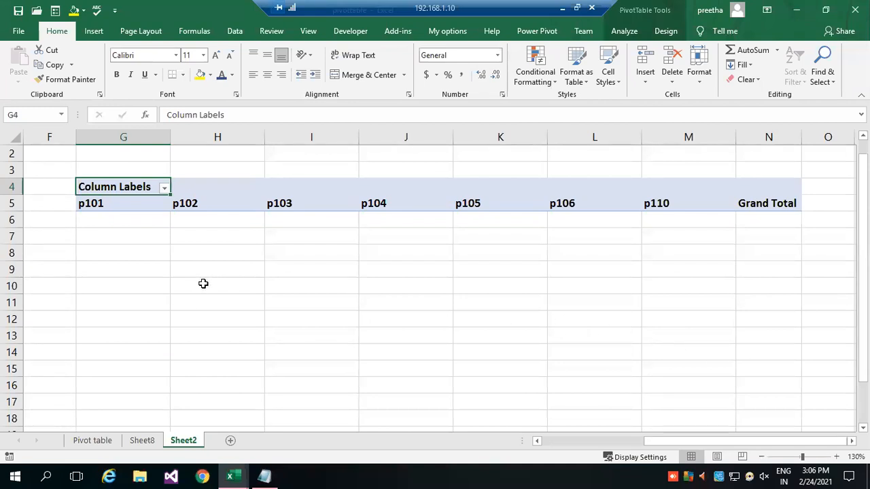
left_click(664, 32)
left_click(625, 32)
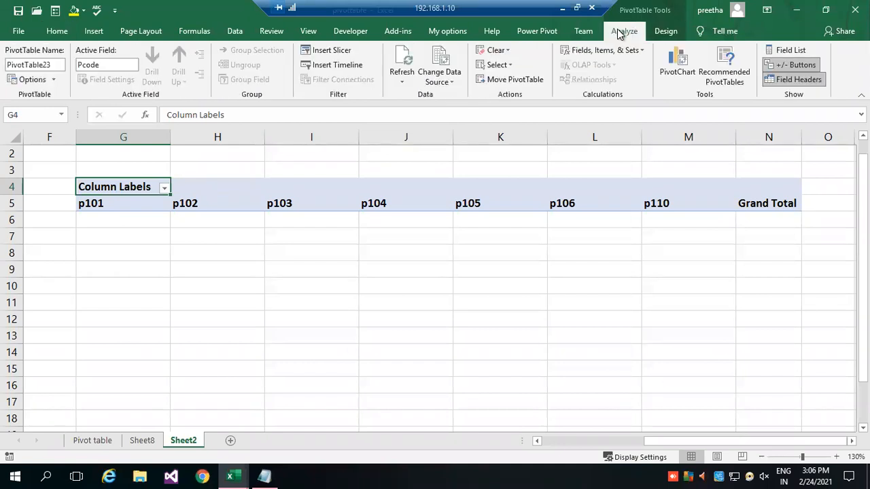
left_click(789, 50)
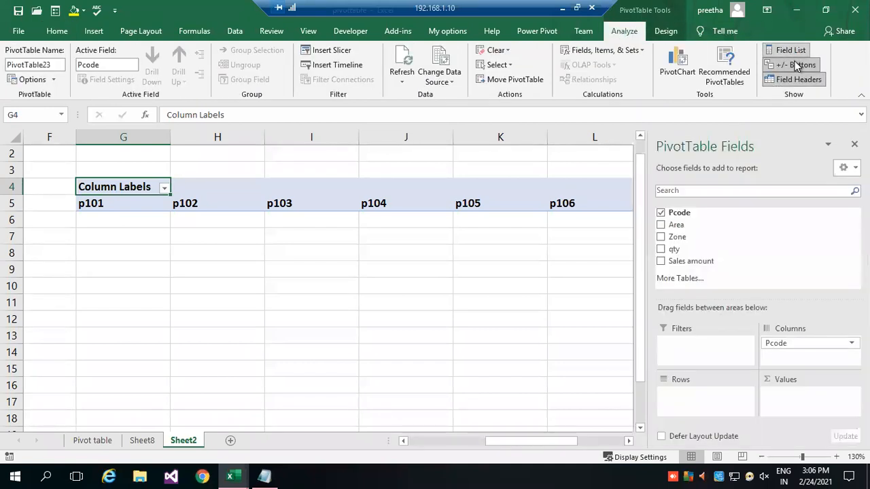
left_click_drag(674, 249, 786, 404)
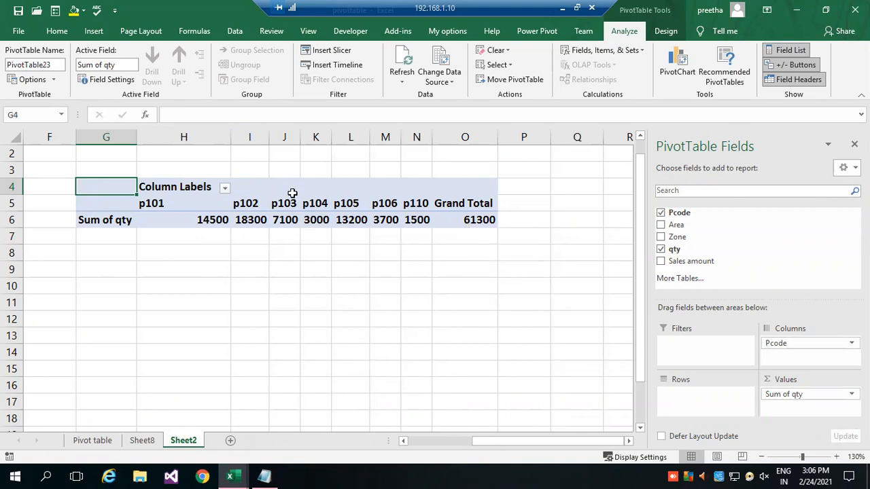
left_click_drag(792, 343, 703, 399)
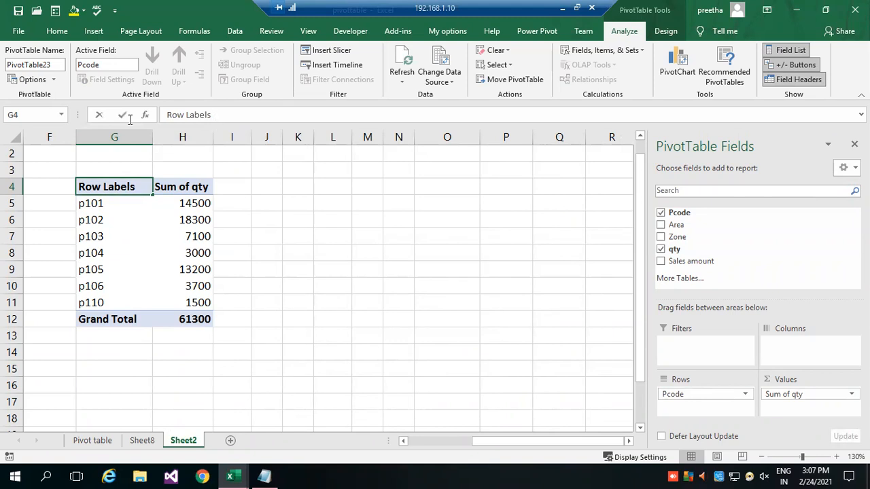
Rename the PivotTable's row label header in G4 as Product Code and widen column G to fit it.
left_click_drag(213, 115, 124, 120)
type("P")
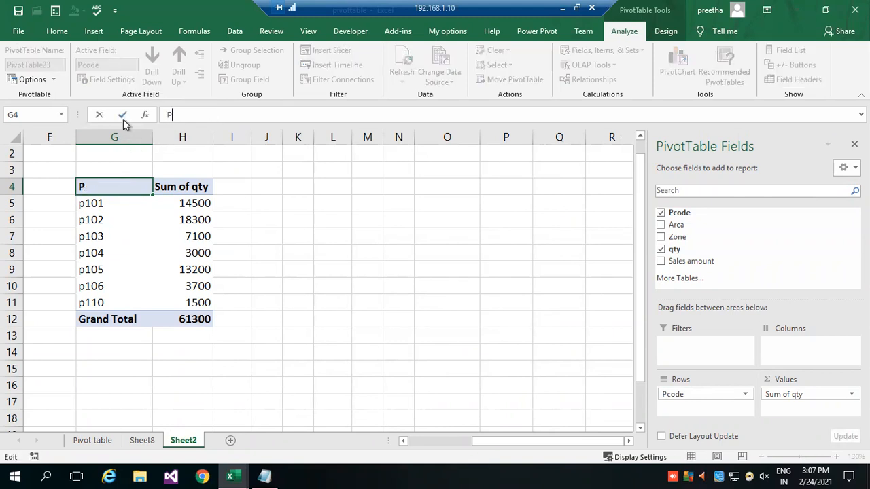
type("roduct Code")
key("Return")
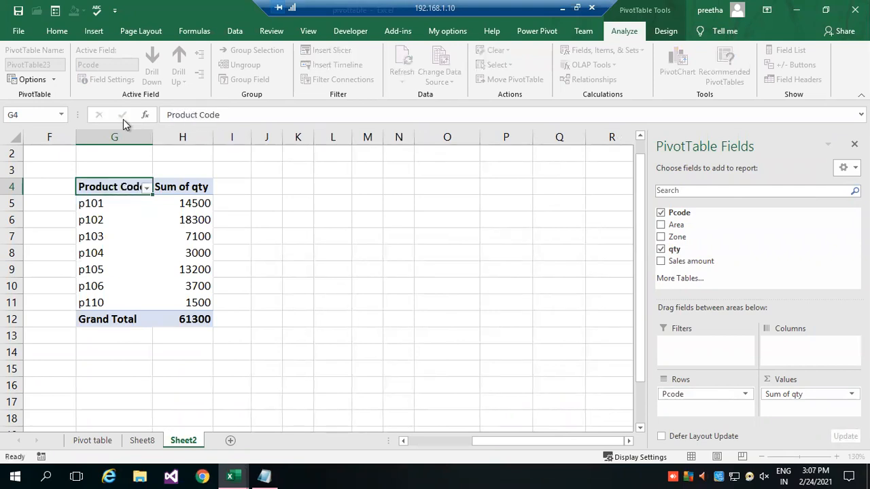
left_click_drag(152, 138, 167, 138)
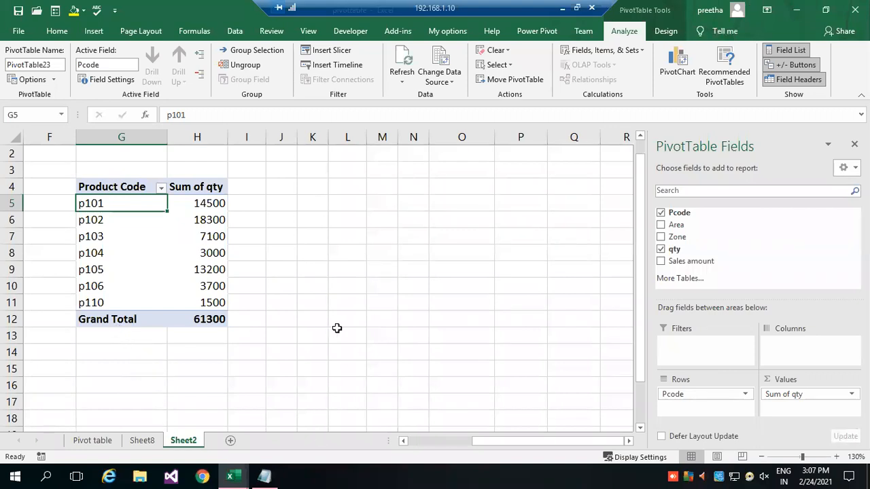
left_click(321, 292)
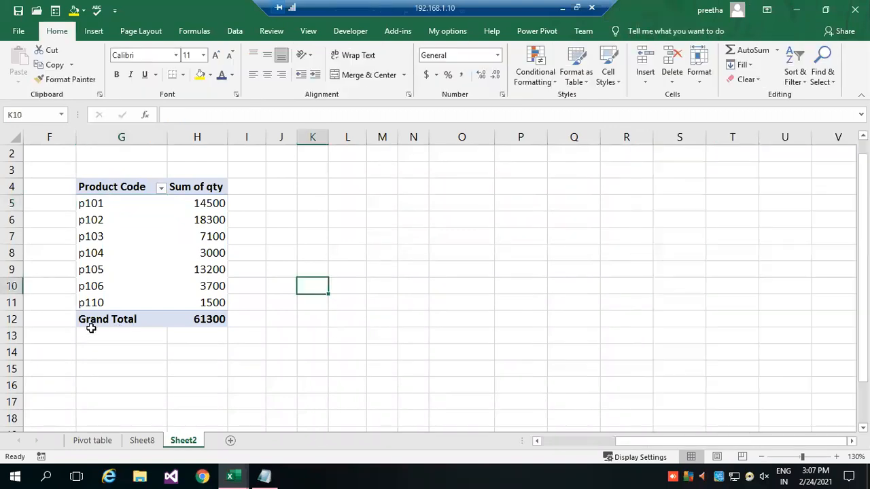
left_click(120, 193)
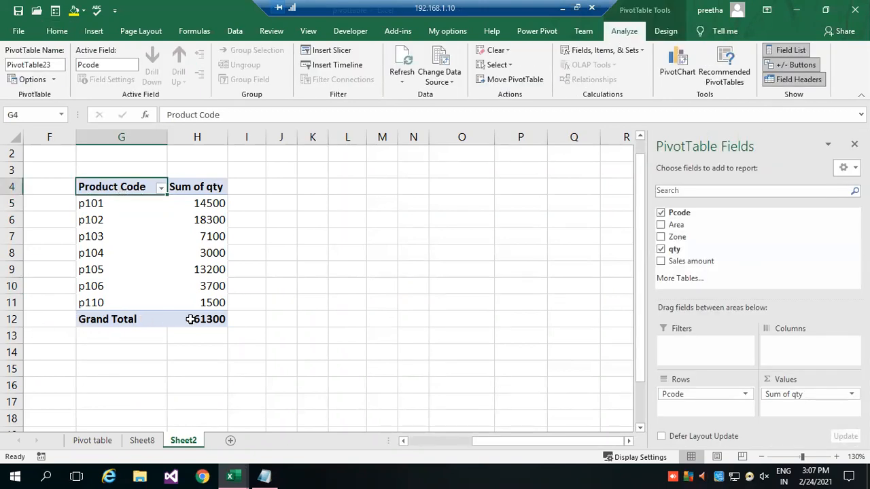
Select all source quantities in D2:D21 on Sheet2 and compare their sum with the PivotTable's grand total.
mouse_move(197, 322)
left_click(106, 442)
left_click(144, 441)
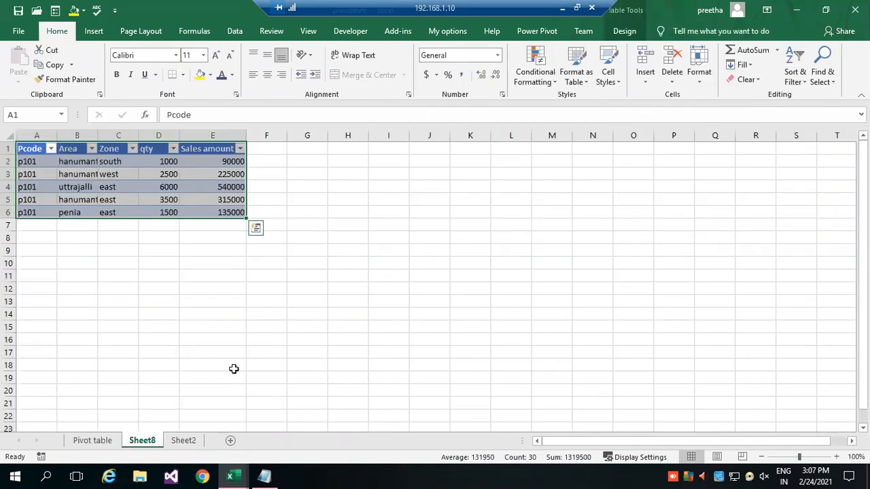
left_click(185, 441)
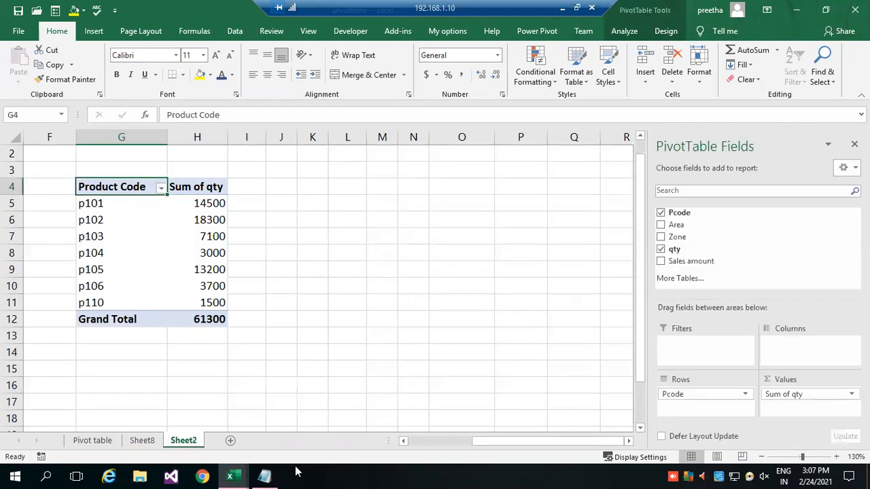
scroll(615, 367, "left", 3)
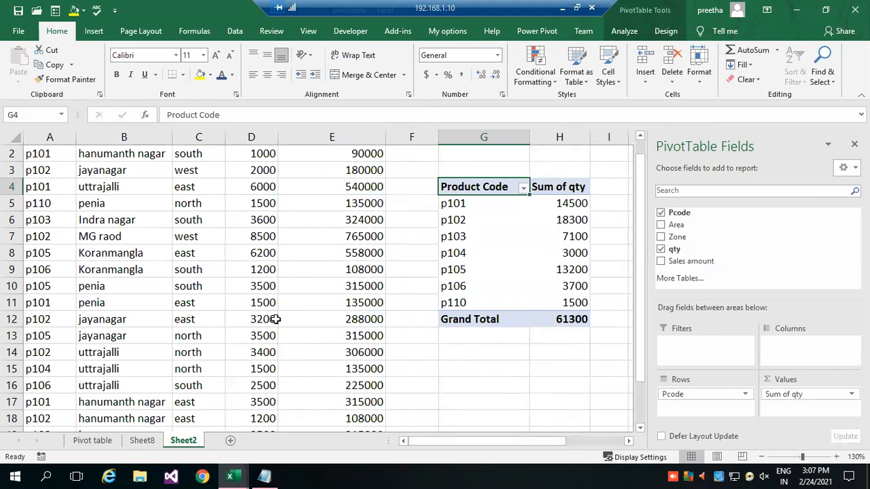
scroll(283, 278, "up", 1)
left_click_drag(262, 169, 254, 352)
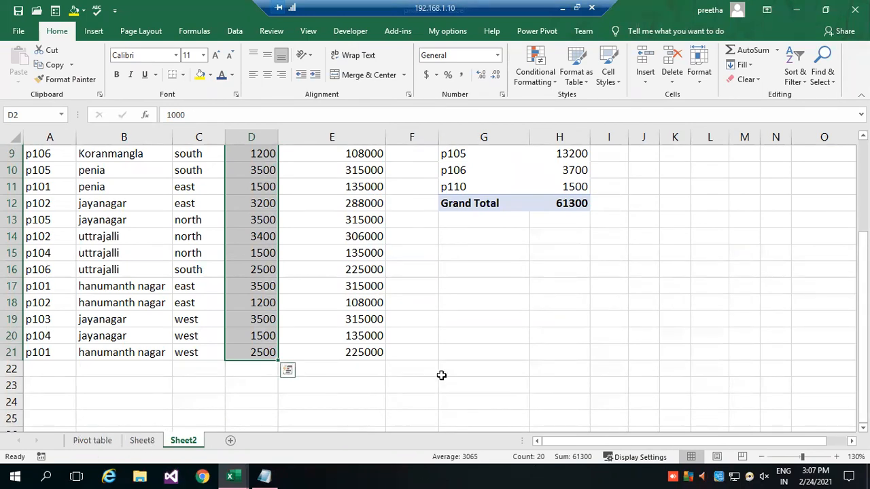
scroll(647, 280, "up", 3)
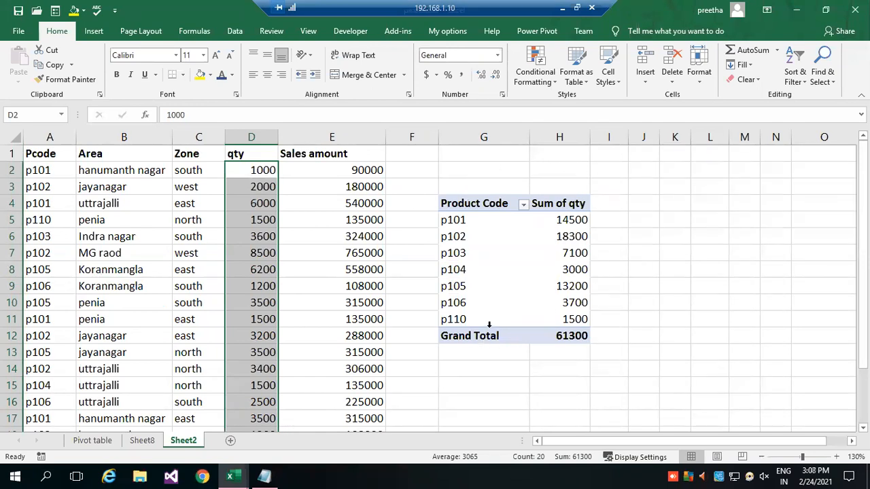
left_click(661, 271)
Drill down into the p105 quantity total to extract its records to a new sheet, and select D2:D4 there to check their sum.
left_click(519, 252)
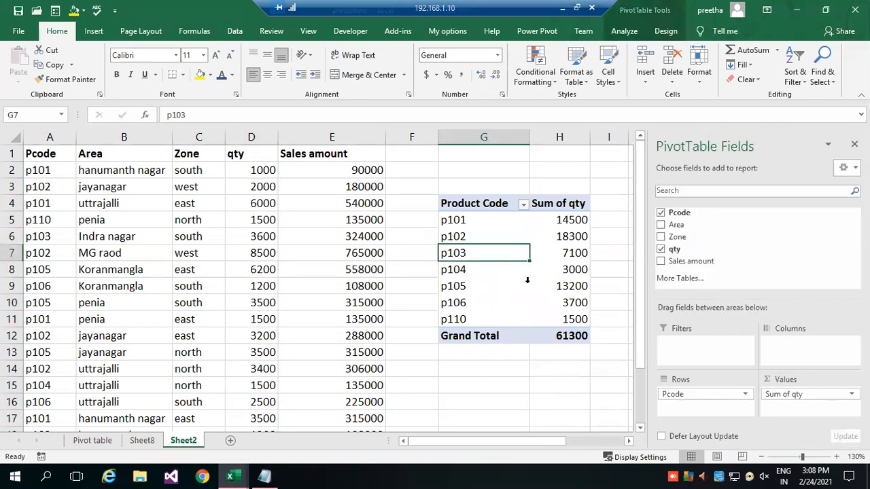
left_click(567, 288)
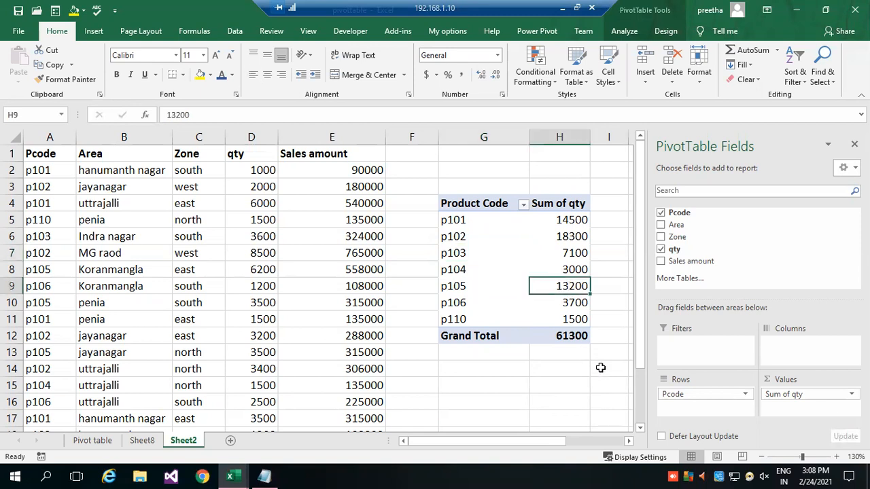
double_click(565, 286)
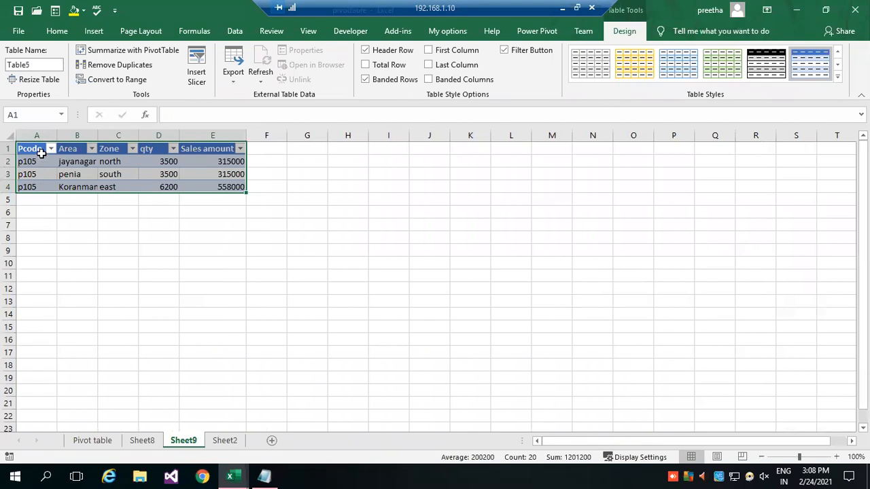
left_click_drag(42, 162, 39, 190)
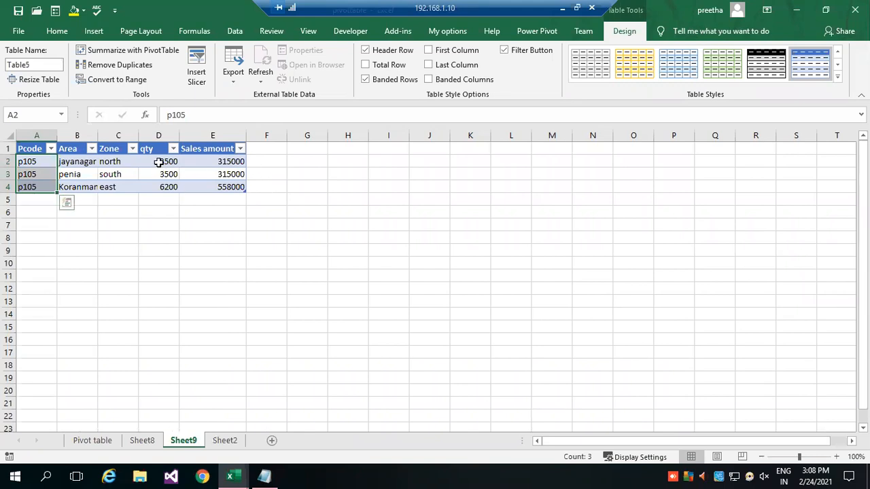
left_click_drag(159, 161, 159, 187)
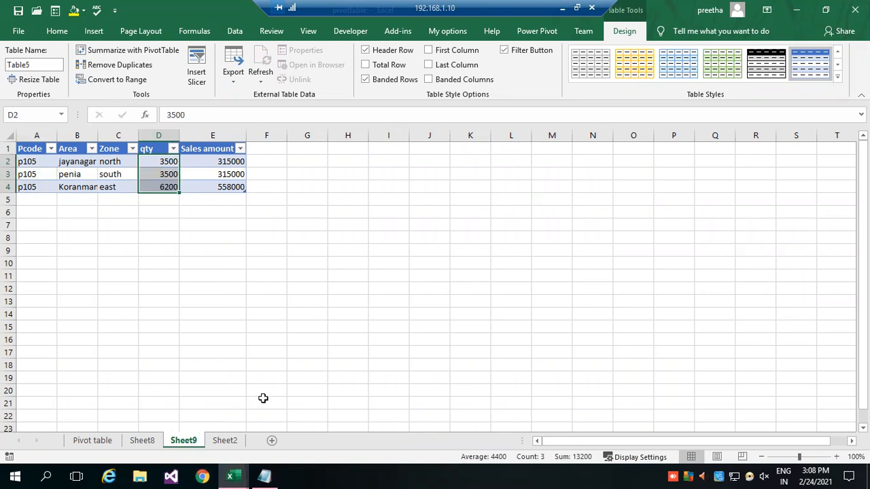
Return to Sheet2 and drill down into the p102 quantity total to extract its detail records to a new sheet.
left_click(223, 442)
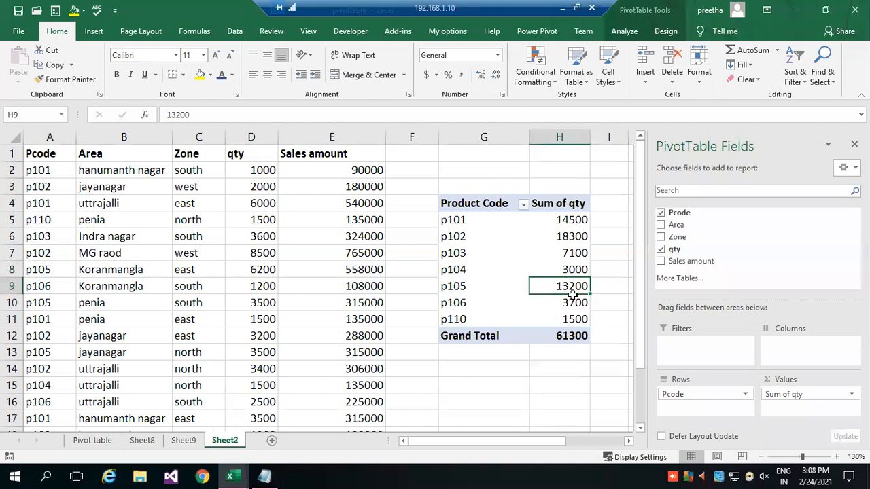
left_click(568, 239)
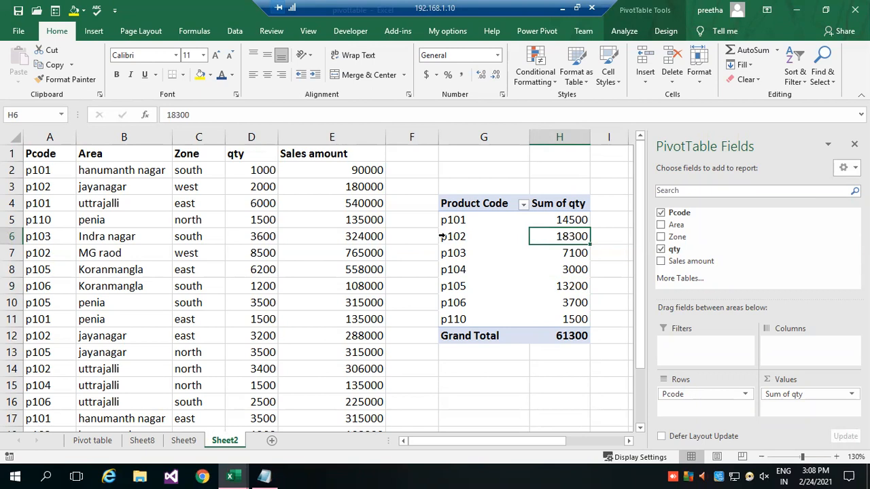
double_click(559, 236)
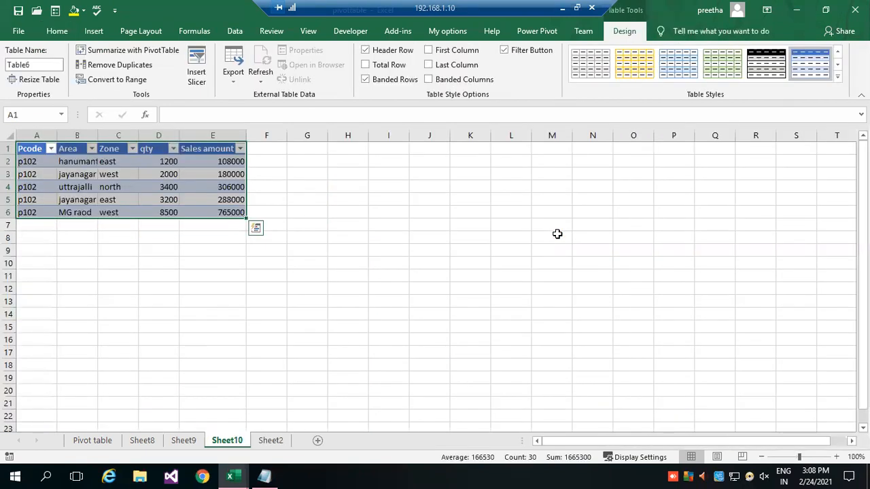
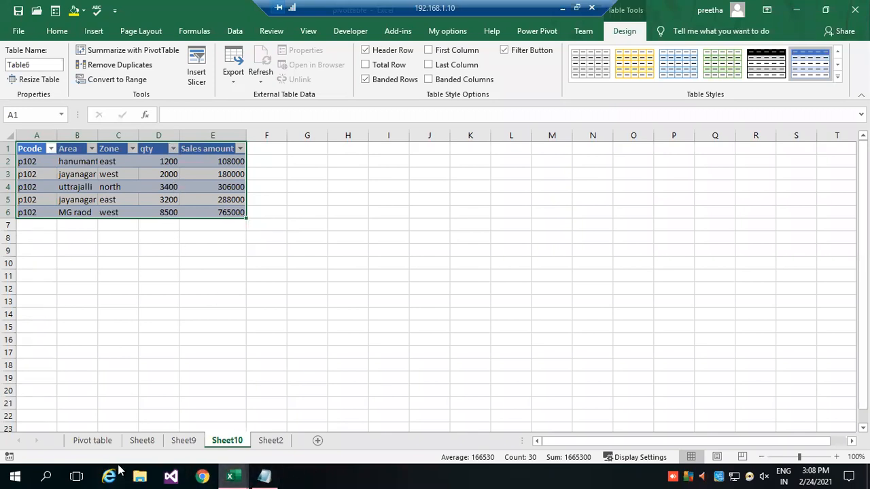
Review the extracted p105 and p102 detail records on Sheet9 and Sheet10, and return to Sheet2.
left_click(156, 441)
left_click(182, 442)
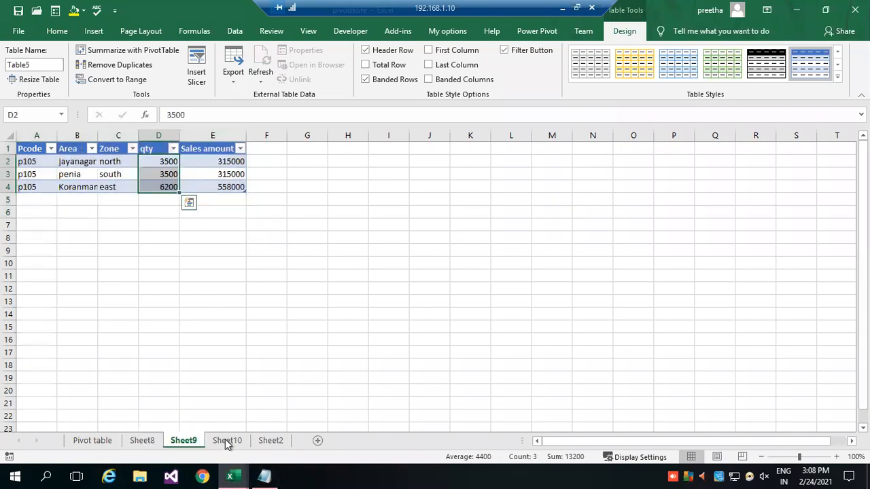
left_click(234, 440)
key("ctrl+Page_Down")
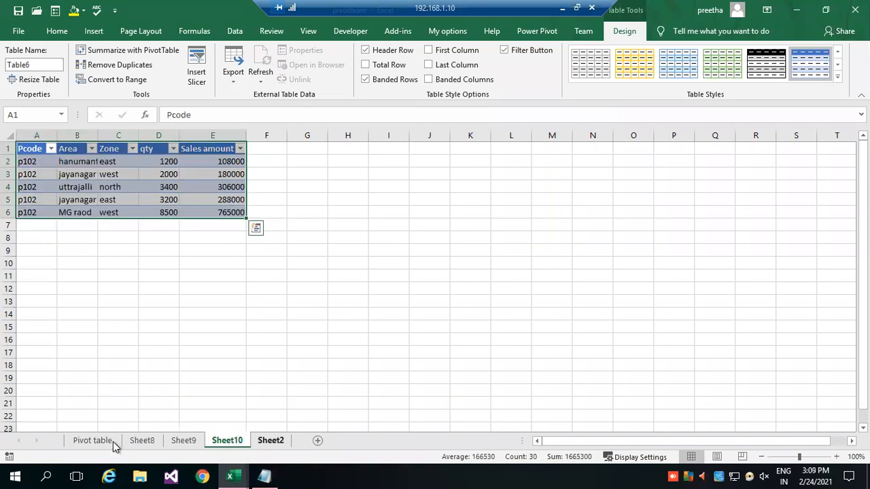
Try a light blue Medium style on the product code PivotTable, and replace it with the green Medium style.
left_click(483, 227)
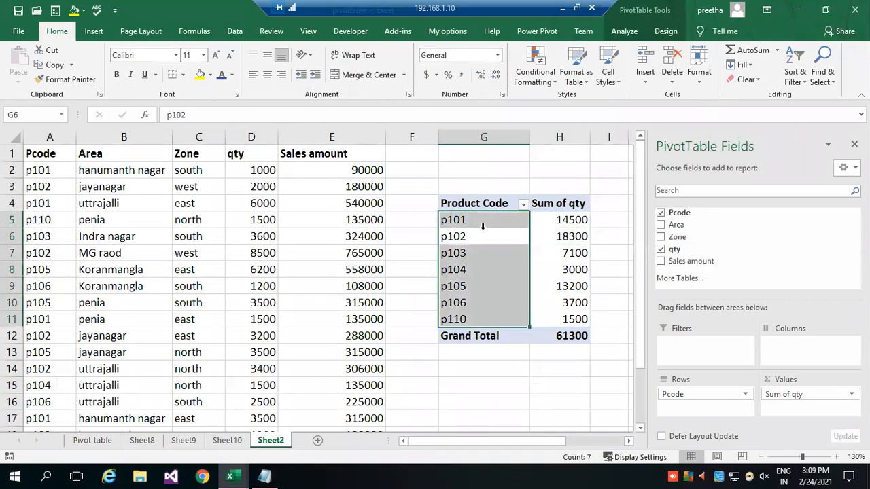
left_click(503, 264)
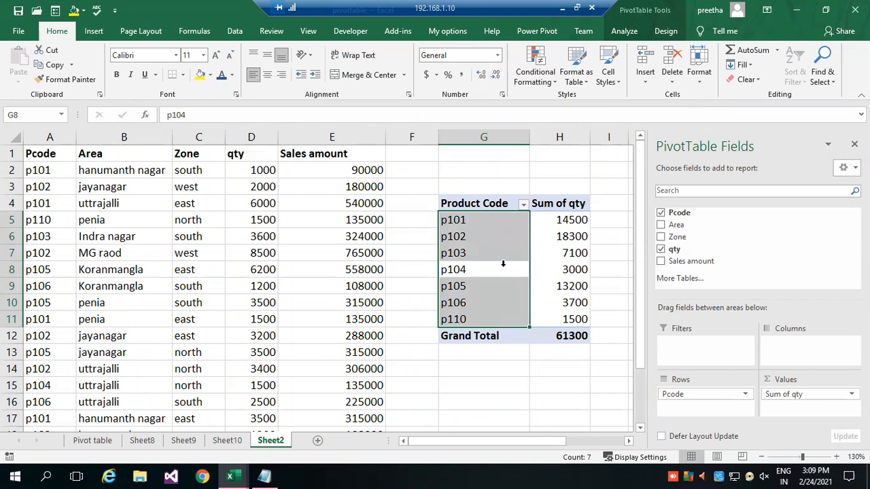
left_click(487, 217)
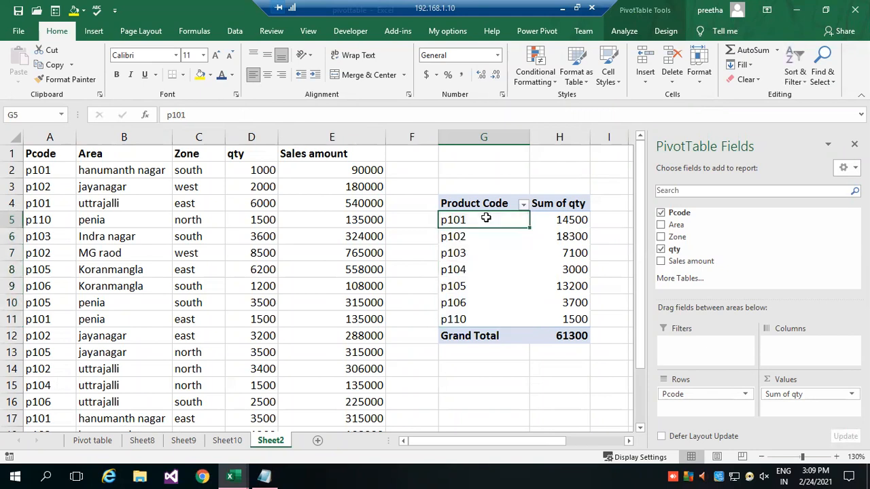
left_click(658, 31)
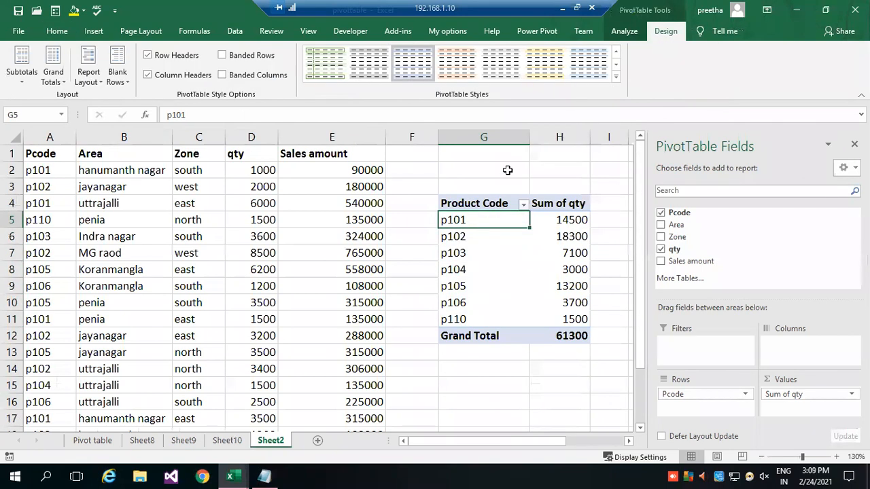
left_click(616, 78)
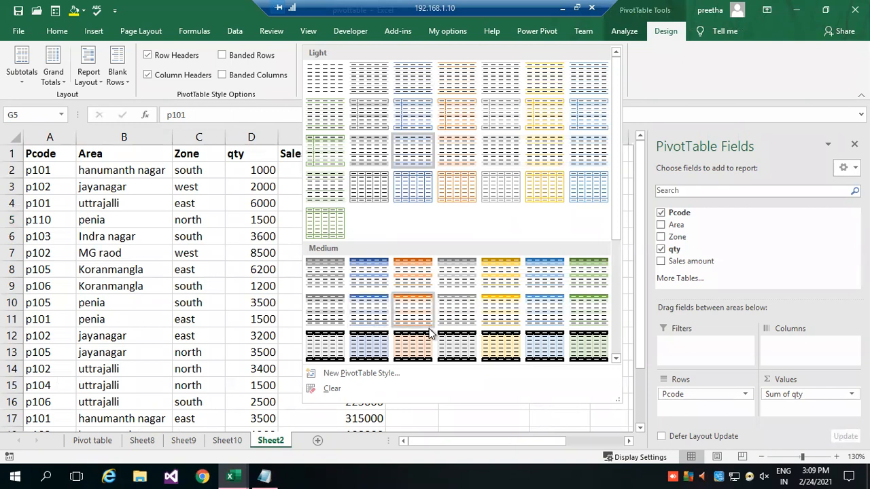
left_click(541, 315)
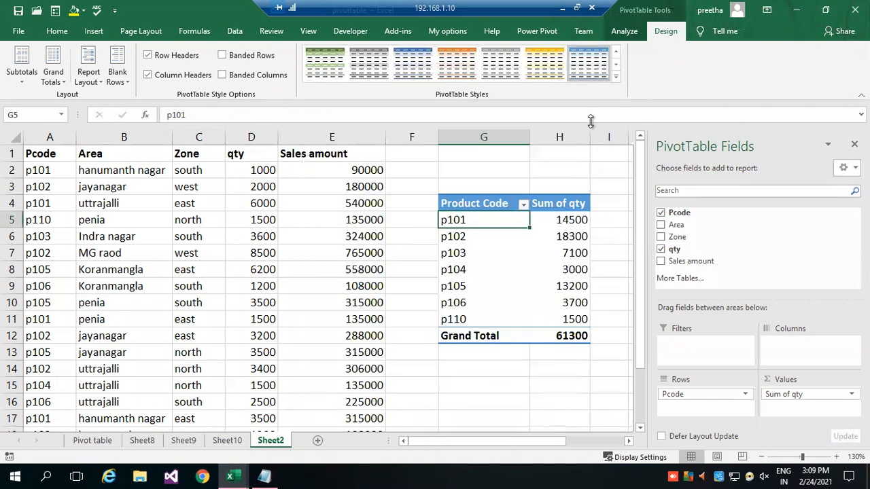
left_click(617, 78)
left_click(596, 260)
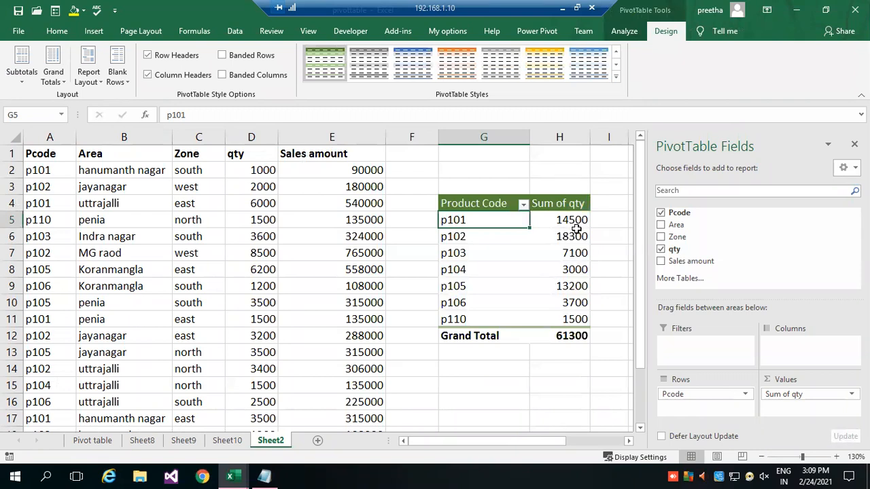
Preview the PivotTable's column header, row header, banded row and banded column options, restoring each original setting.
left_click(169, 81)
left_click(169, 80)
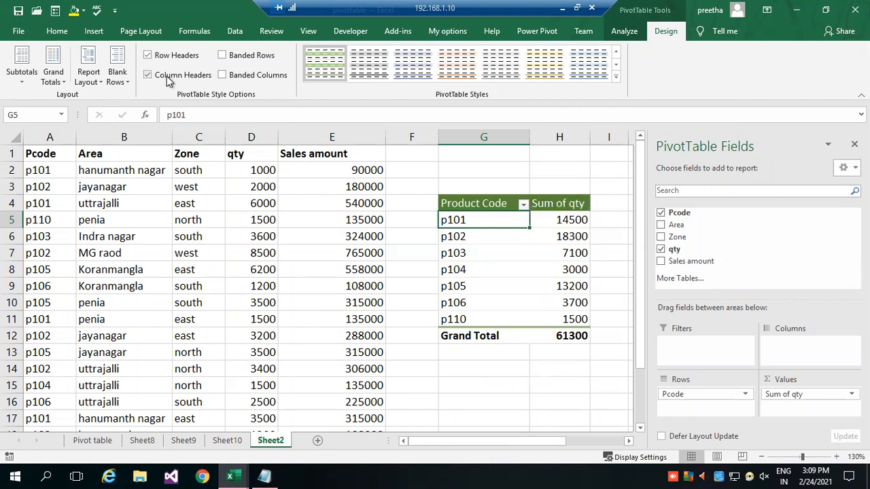
left_click(174, 59)
left_click(174, 60)
left_click(250, 58)
left_click(251, 77)
left_click(252, 77)
left_click(255, 57)
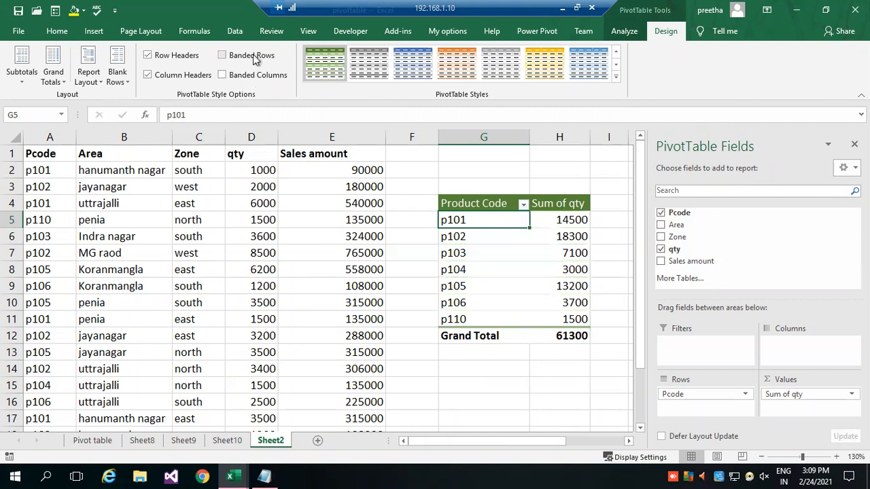
Turn the PivotTable's grand totals off for rows and columns, and turn them back on for both.
left_click(66, 85)
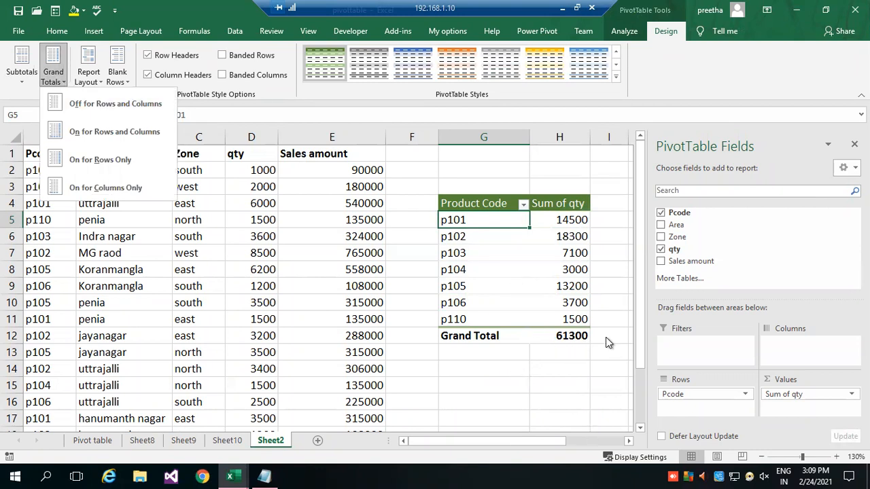
left_click(116, 105)
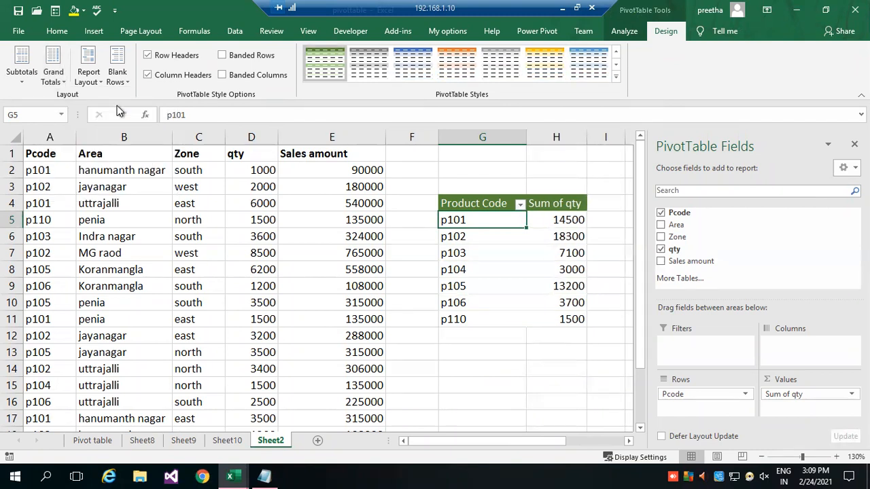
left_click(22, 84)
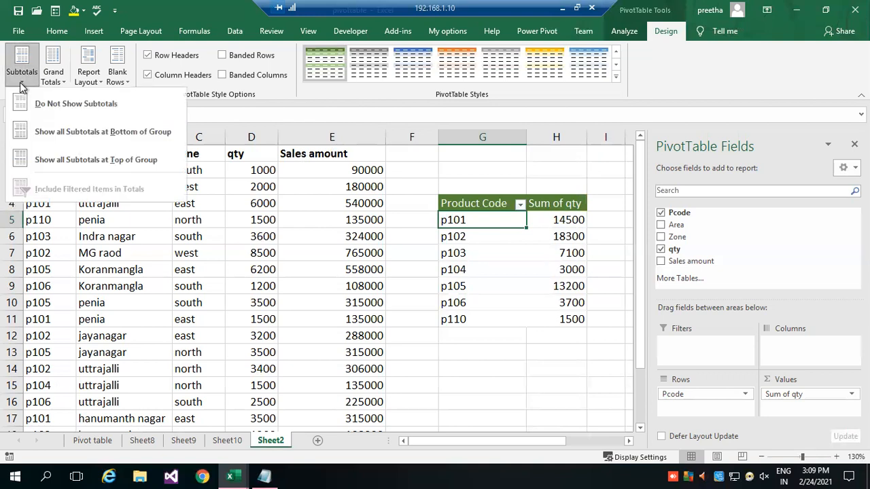
left_click(58, 79)
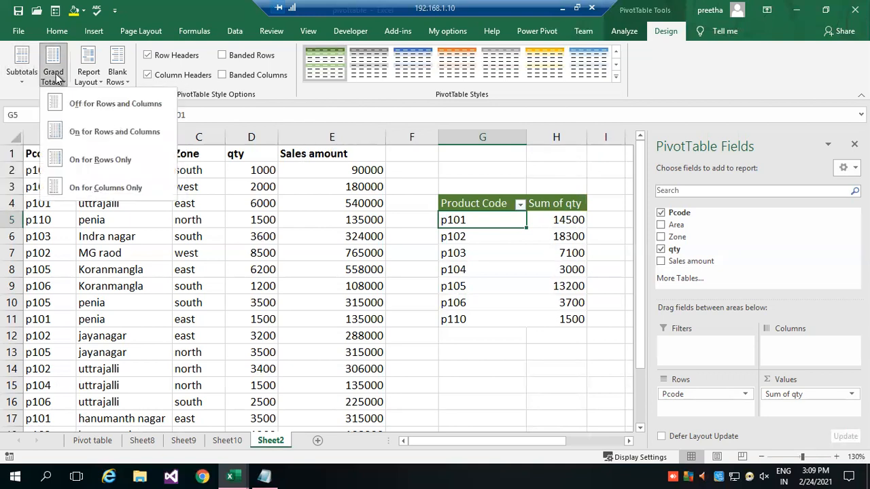
left_click(113, 135)
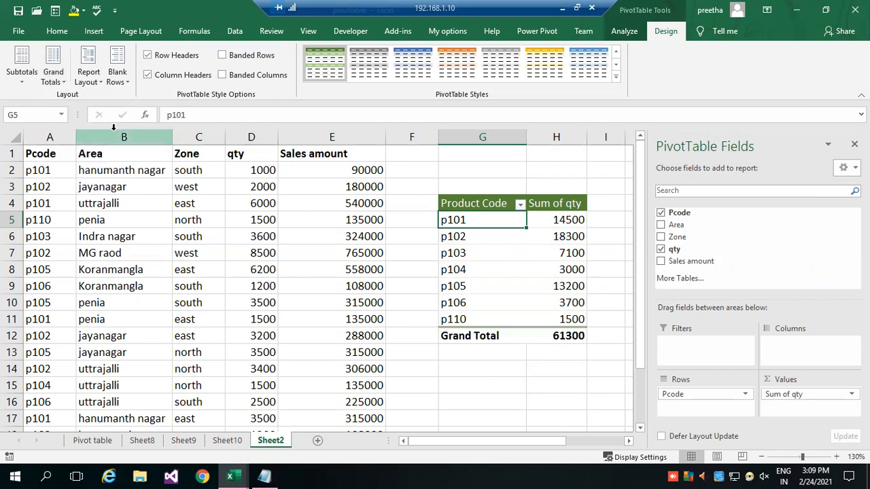
left_click(57, 79)
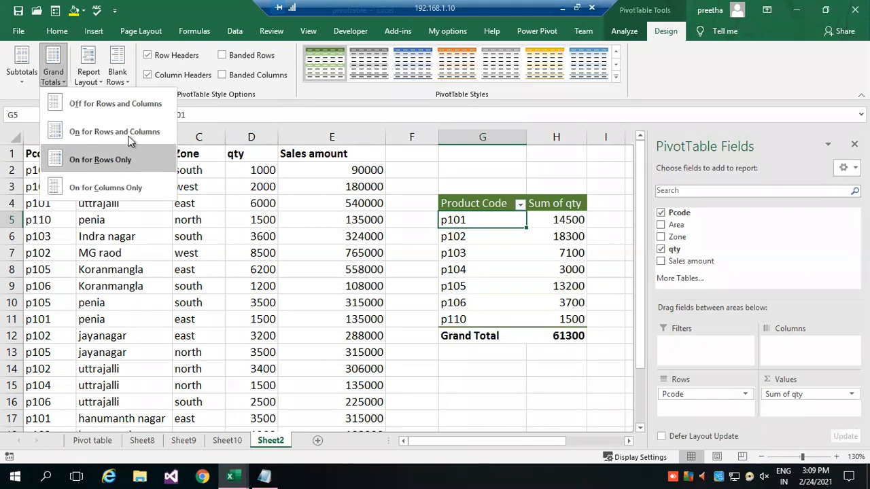
Try the tabular form for the PivotTable's report layout and return it to compact form.
left_click(96, 81)
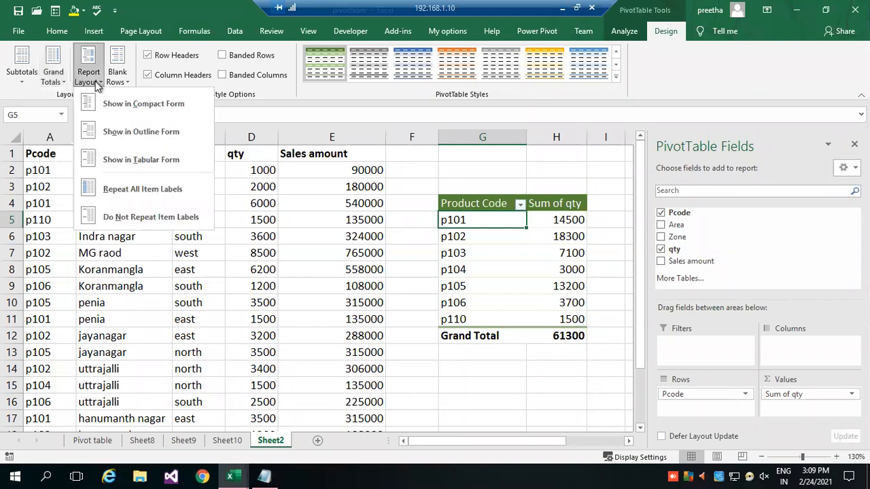
left_click(124, 161)
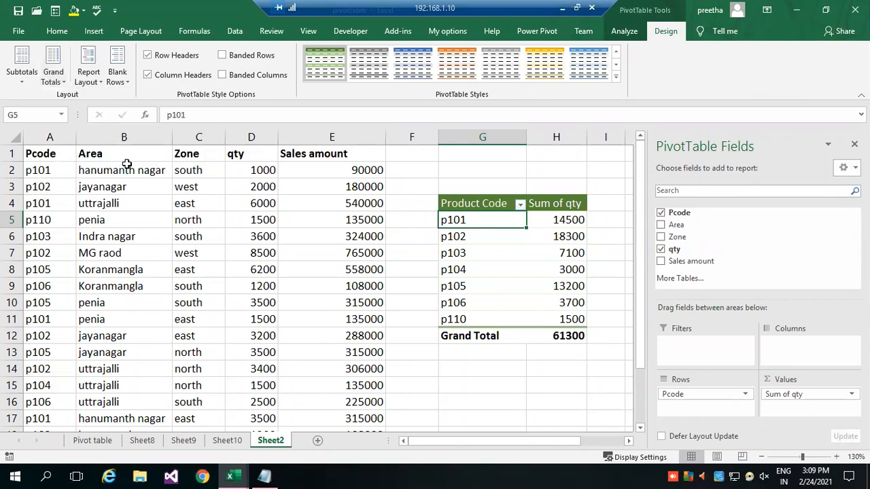
left_click(102, 83)
left_click(114, 98)
Alternate between empty cells and PivotTable cells to check when the PivotTable field list is shown.
left_click(522, 401)
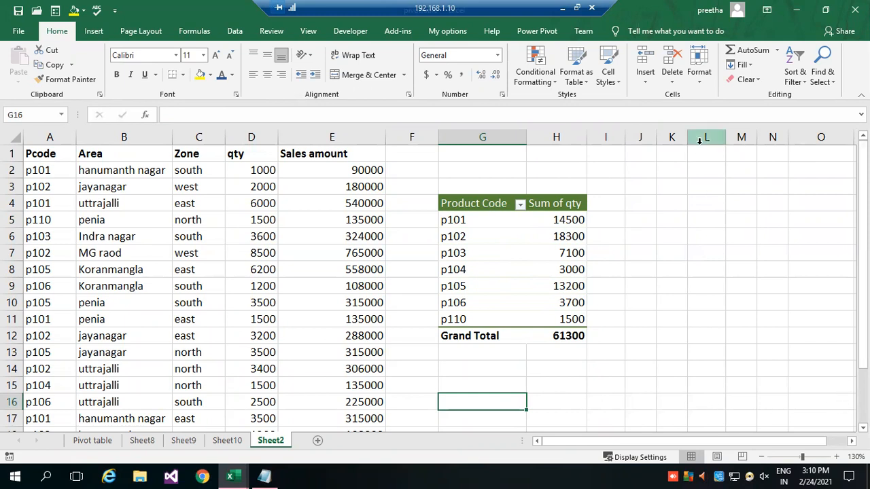
left_click(474, 219)
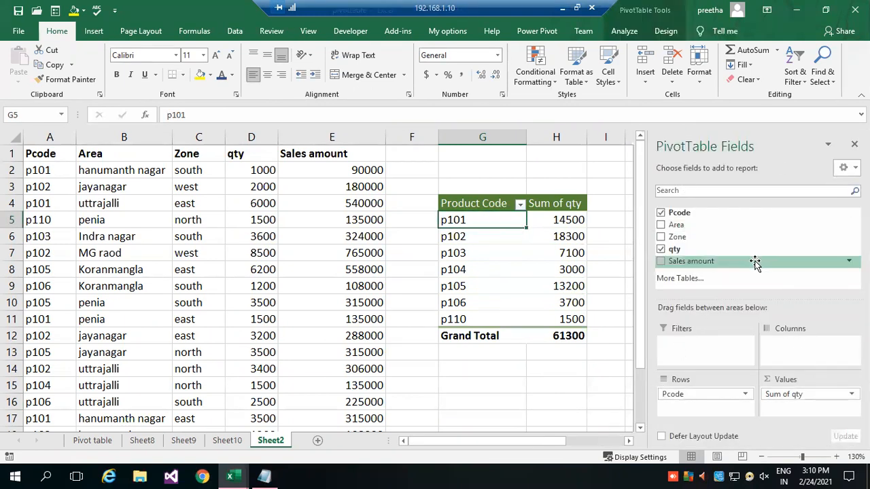
left_click(493, 387)
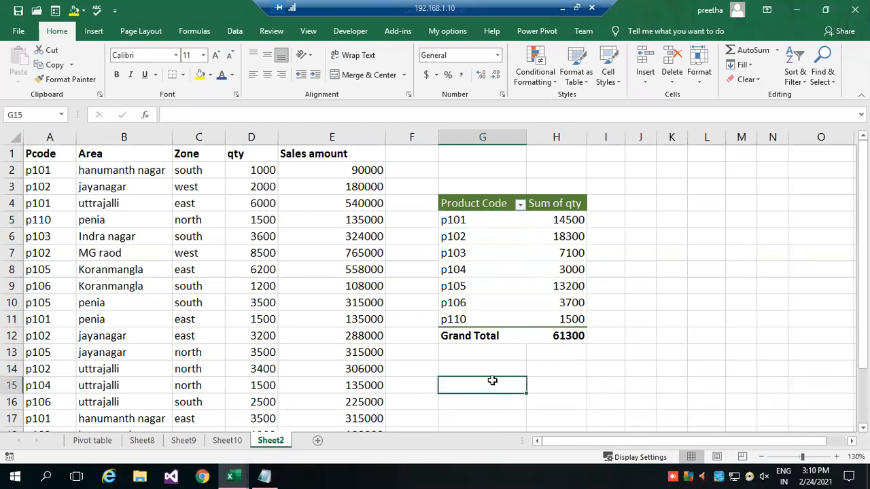
left_click(489, 276)
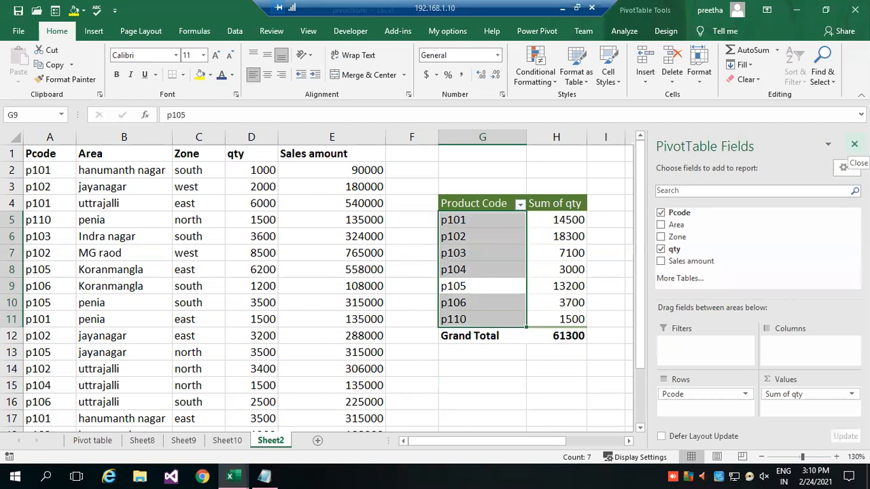
left_click(500, 387)
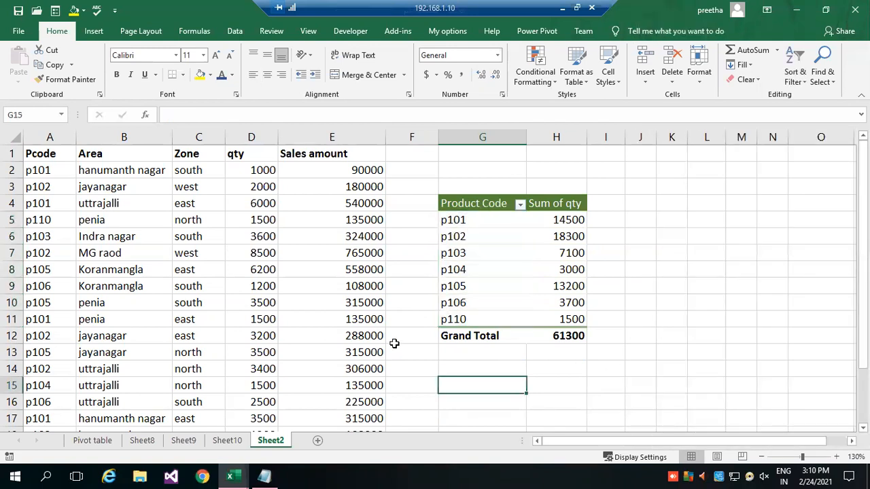
Create a new PivotTable from the sales data in Sheet2!$A$1:$E$21 and place it on a new worksheet.
left_click(57, 174)
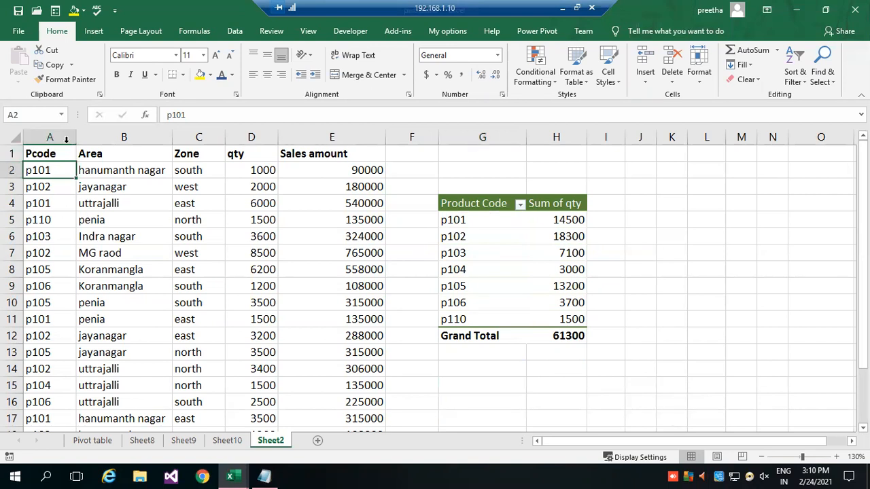
left_click(108, 188)
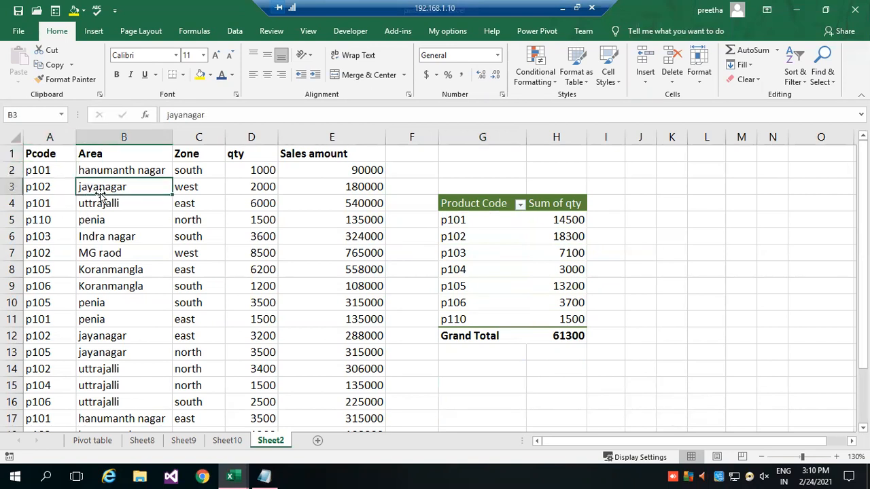
left_click(94, 32)
left_click(17, 65)
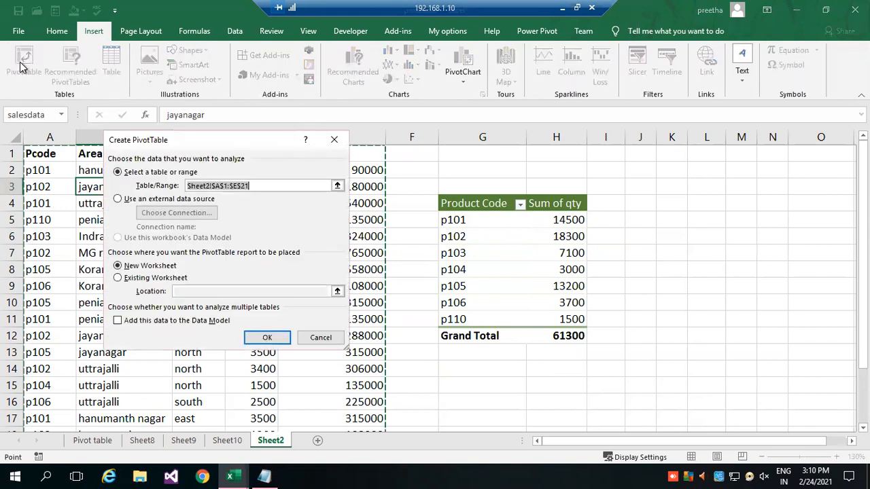
left_click_drag(198, 140, 450, 83)
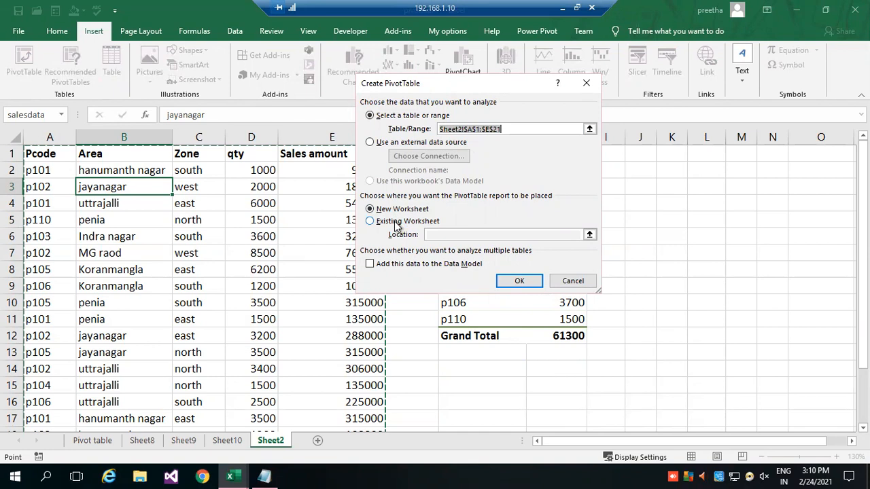
left_click(401, 210)
left_click(517, 281)
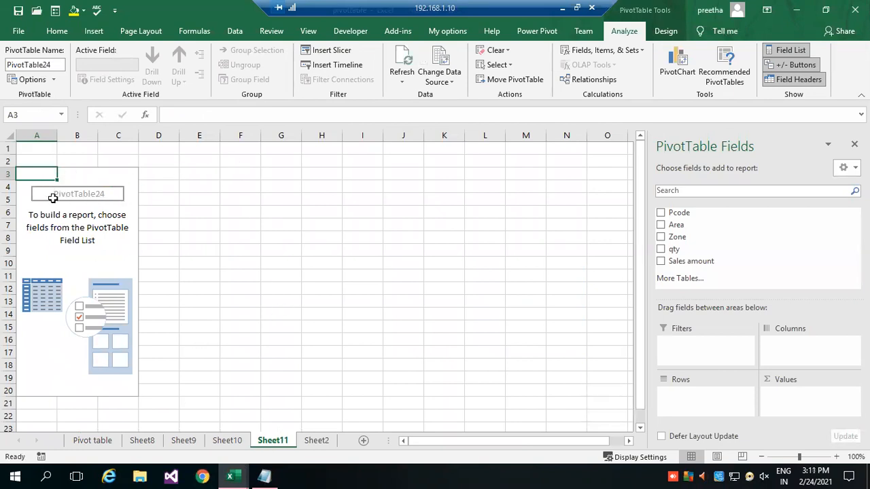
Place the Pcode field in the new PivotTable's rows and the Area field in its columns.
left_click(99, 177)
left_click(41, 174)
left_click_drag(682, 213, 700, 406)
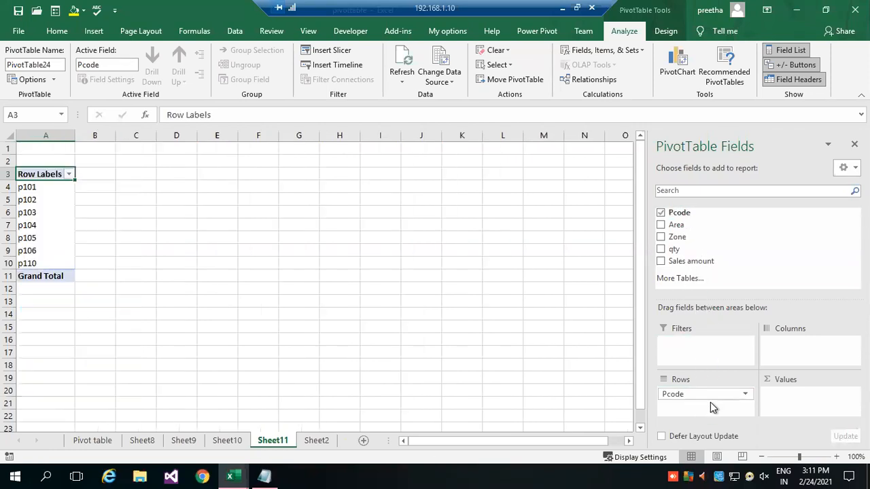
left_click_drag(680, 226, 836, 341)
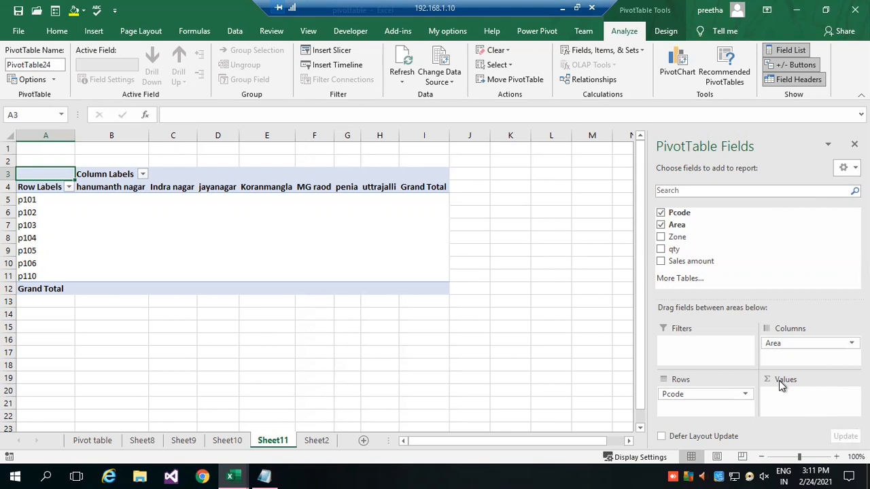
Try Pcode as a counted value and remove it, and move Area from the columns into the rows beneath Pcode.
left_click_drag(671, 213, 801, 408)
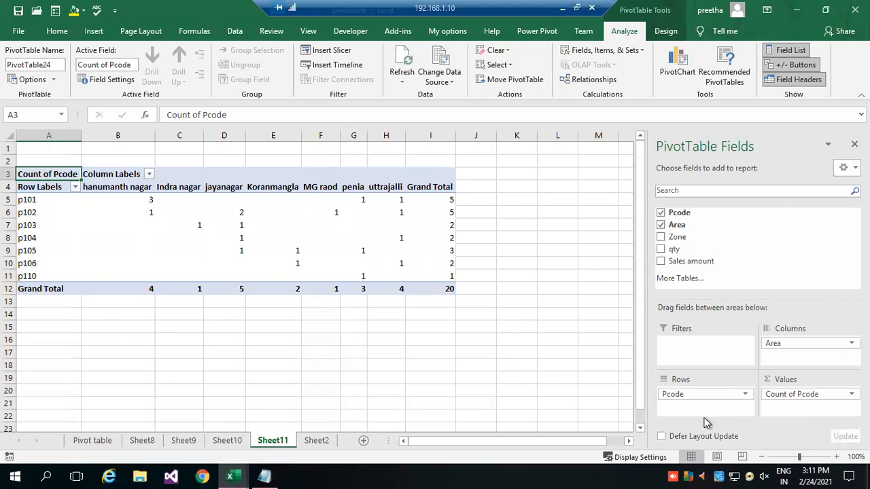
left_click_drag(812, 398, 759, 249)
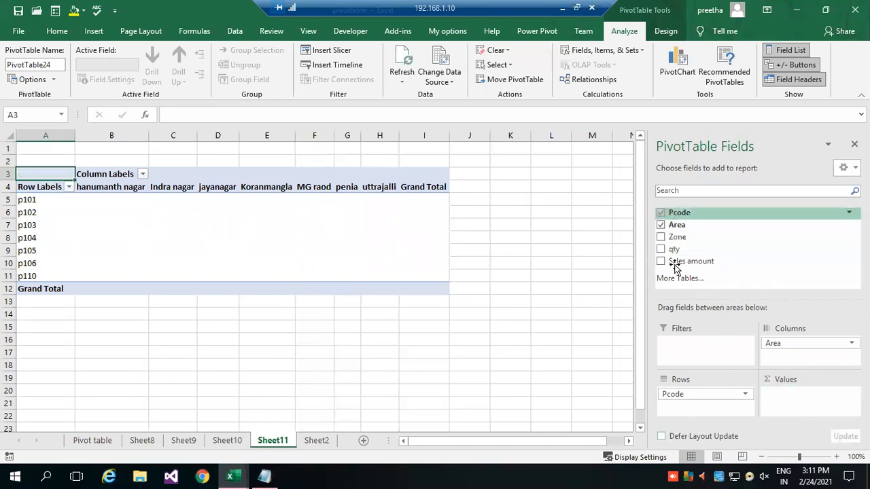
left_click_drag(794, 344, 679, 409)
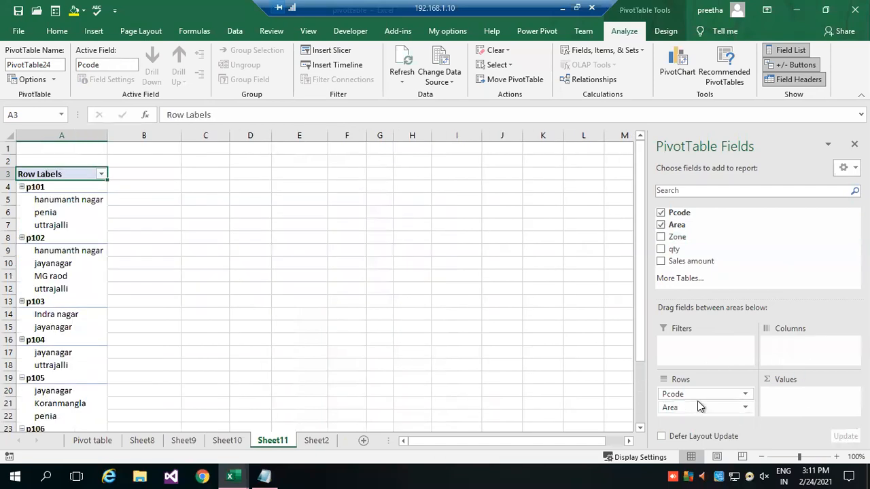
Move Pcode from the PivotTable's rows to its columns and add Pcode to the values as a count.
left_click_drag(803, 361, 781, 358)
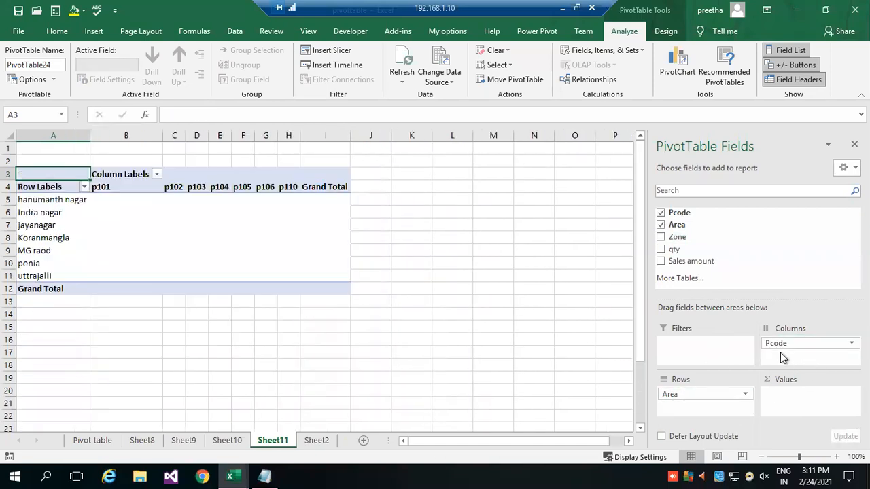
left_click_drag(682, 215, 797, 405)
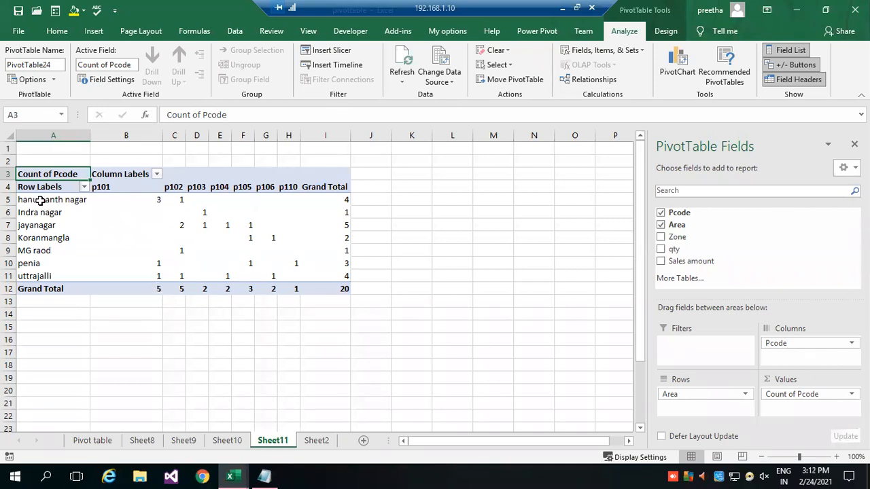
Drill into the grand total for hanumanth nagar on a new sheet, check the Sheet2 source data, and return to Sheet11.
mouse_move(150, 198)
left_click(346, 200)
double_click(346, 201)
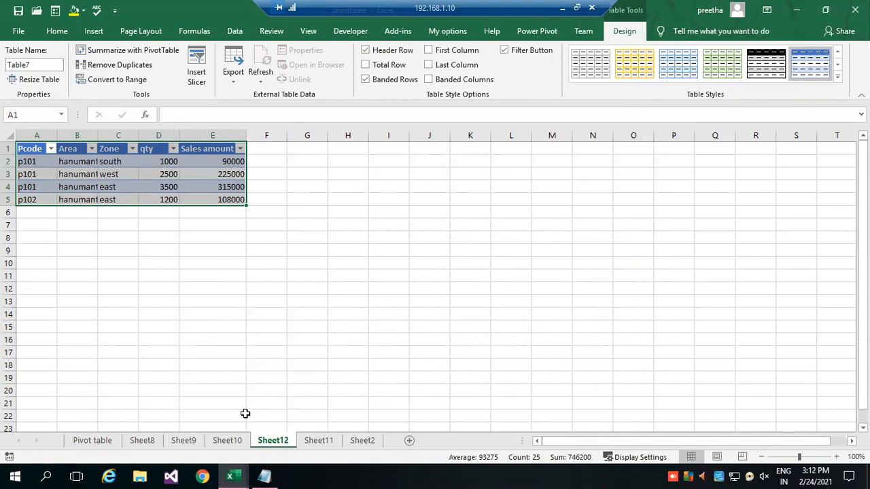
left_click(363, 442)
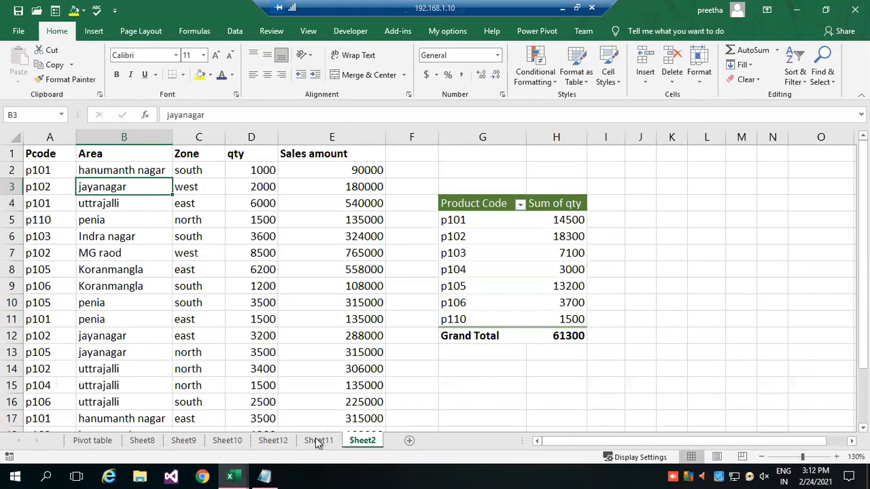
left_click(314, 440)
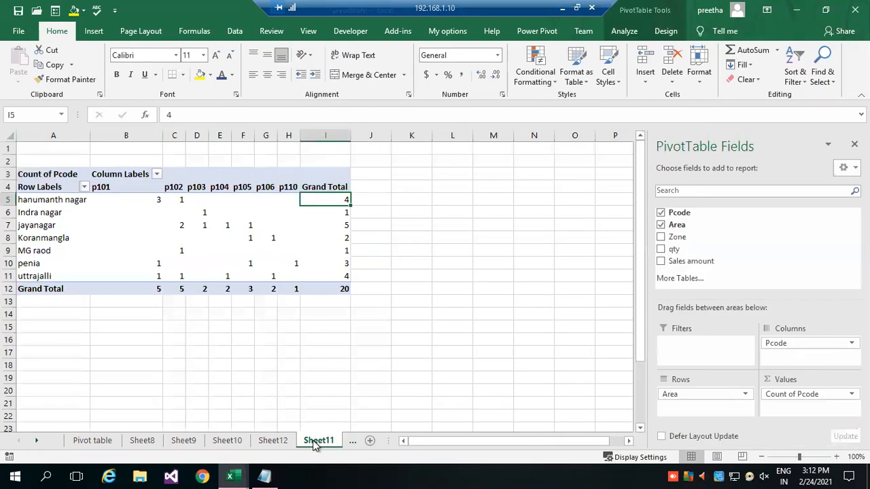
Review the calculation types available in the value field settings of Count of Pcode without changing them.
left_click(204, 225)
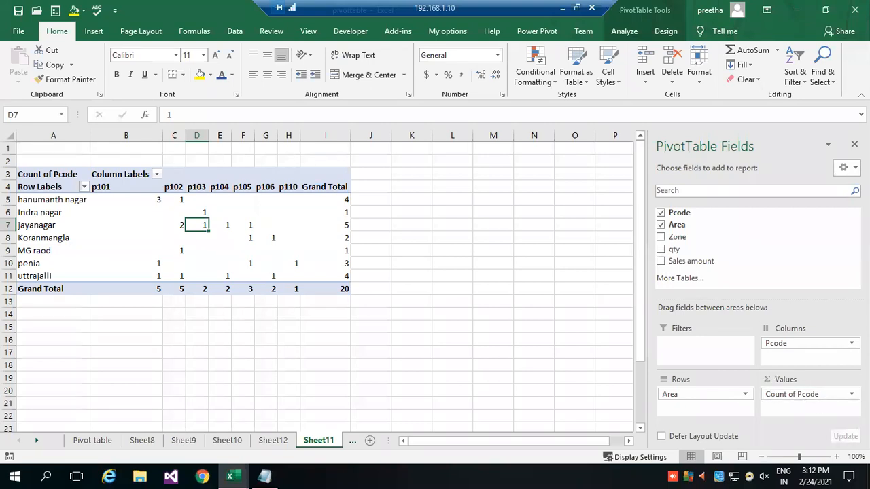
left_click(806, 397)
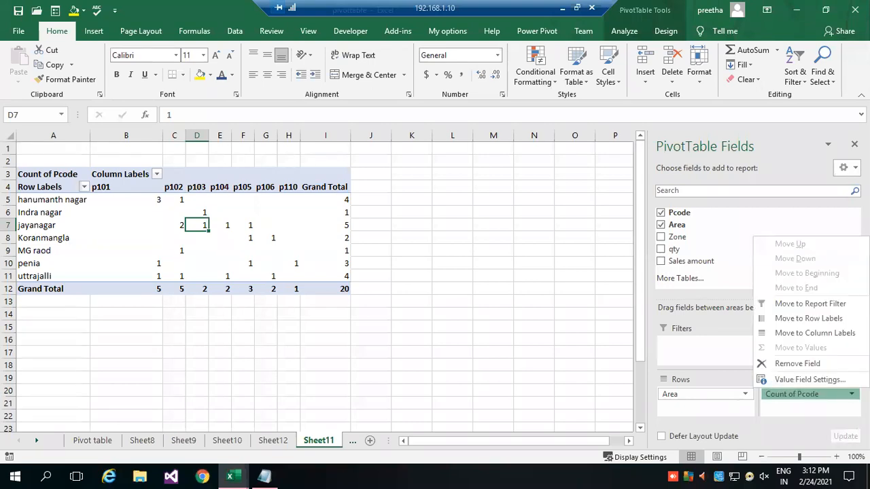
left_click(820, 380)
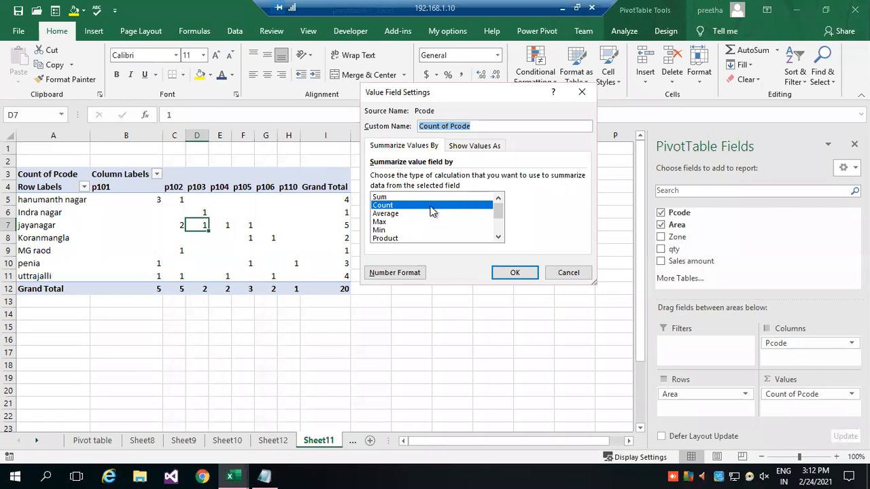
left_click_drag(500, 220, 495, 197)
left_click(574, 274)
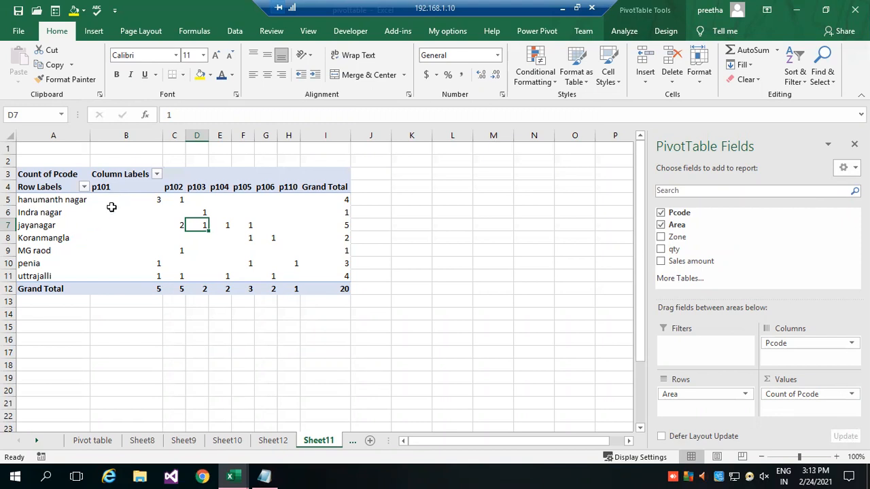
Rename the PivotTable's Column Labels header in B3 as Product Code.
left_click(46, 176)
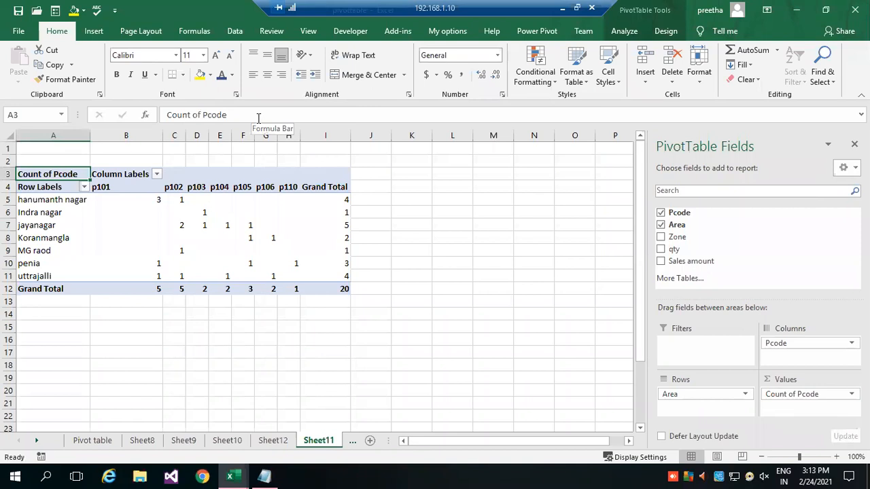
left_click(134, 176)
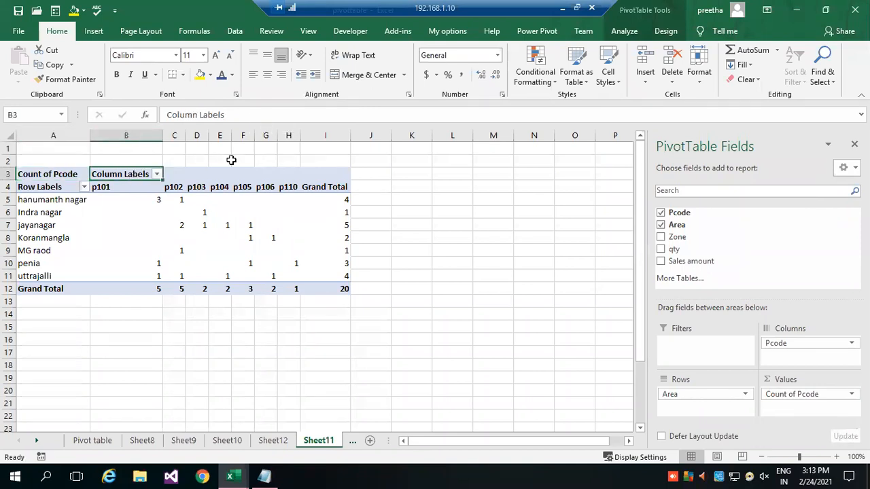
left_click_drag(224, 116, 166, 116)
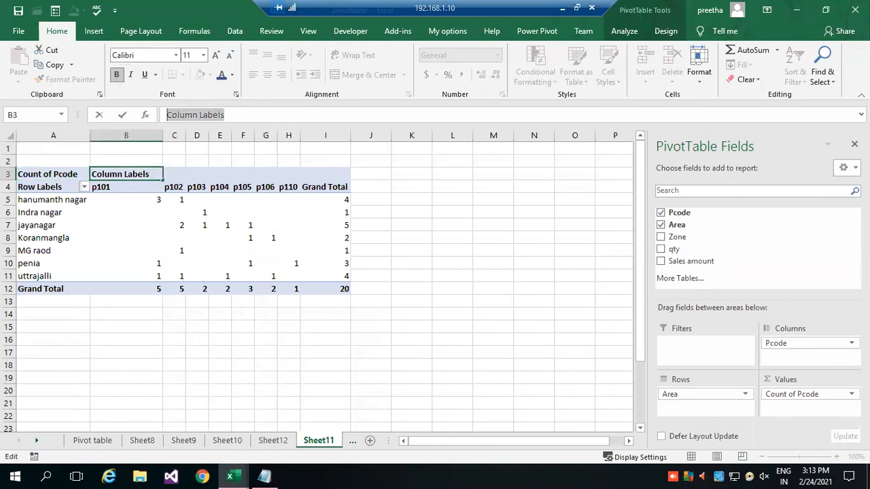
type("Prod")
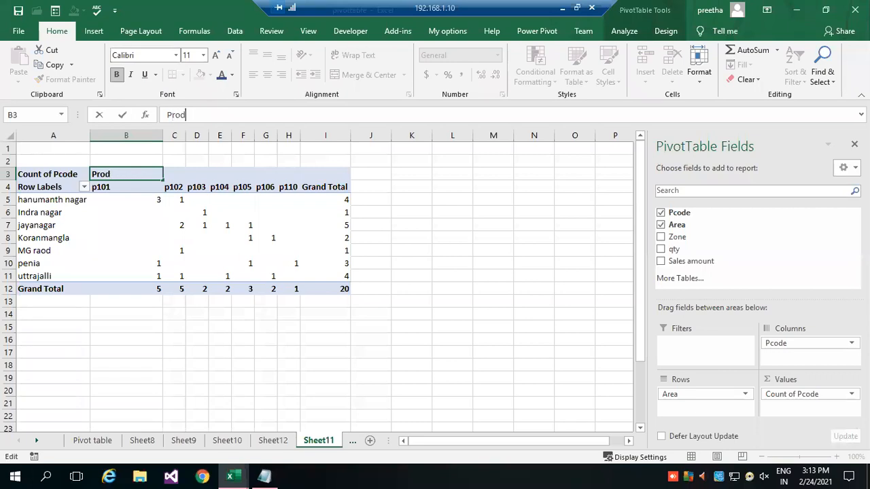
type("uct Code")
key("Return")
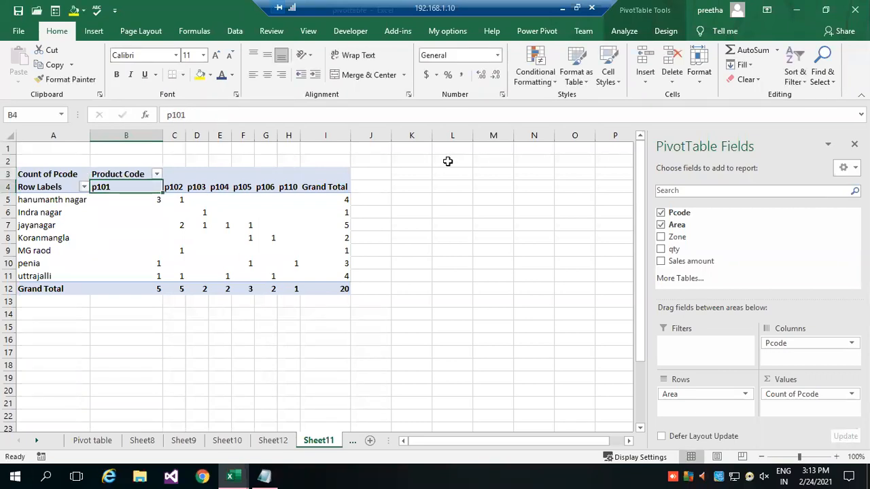
Rename the PivotTable's Row Labels header in A4 as Area.
left_click(40, 191)
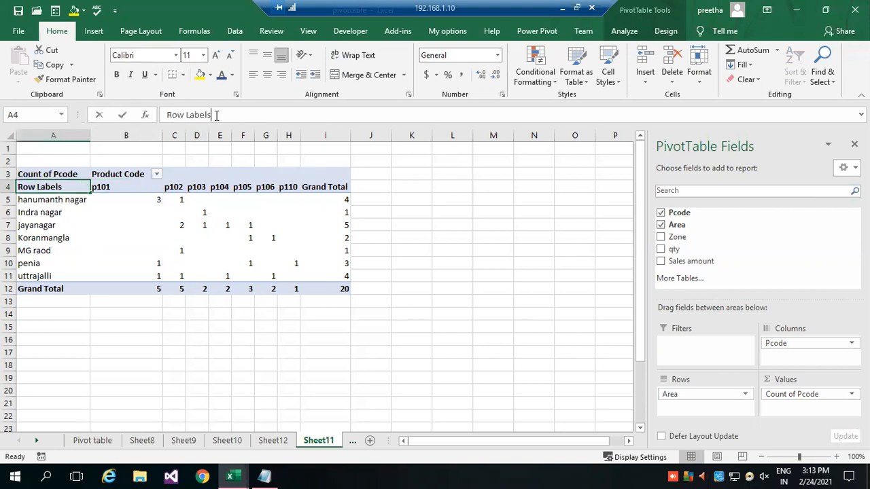
left_click_drag(217, 115, 109, 115)
type("Are")
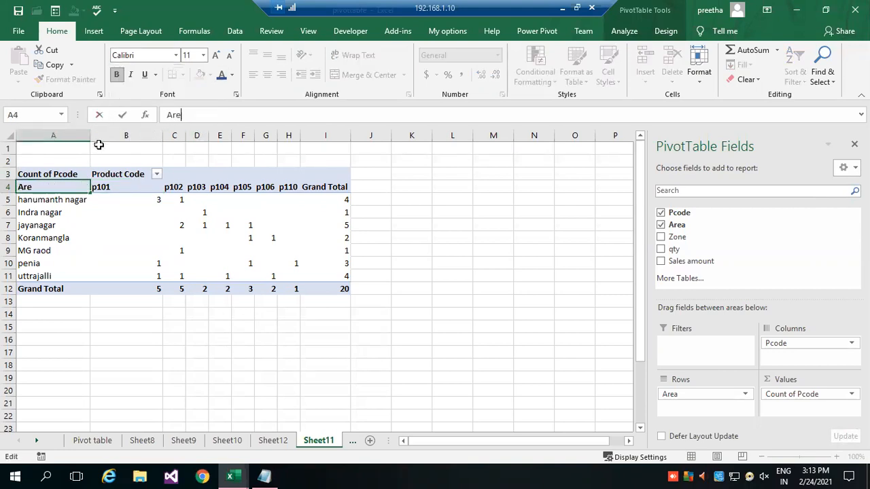
type("a")
key("Return")
Rename the Count of Pcode value heading in A3 as Counting of Pcode.
left_click(37, 175)
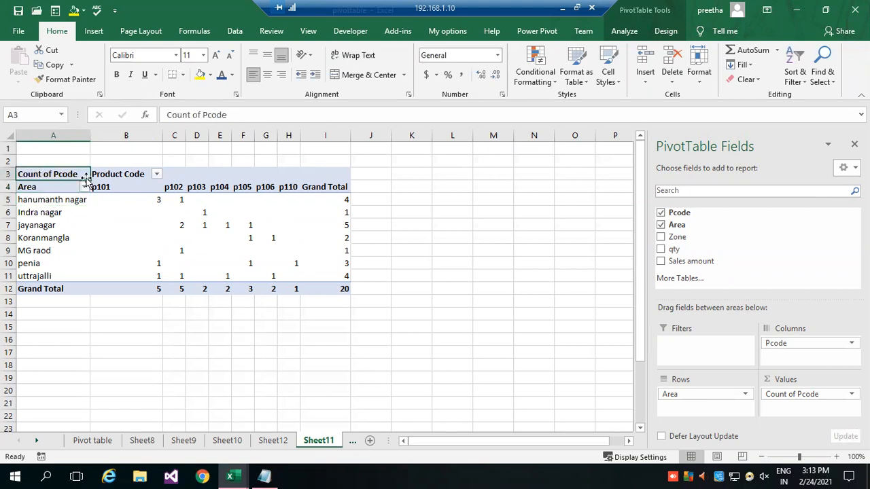
left_click(190, 115)
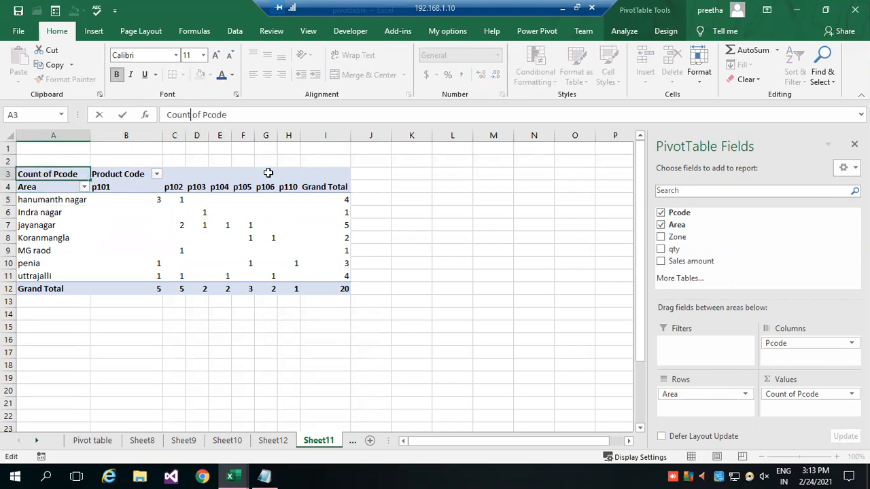
type("ing")
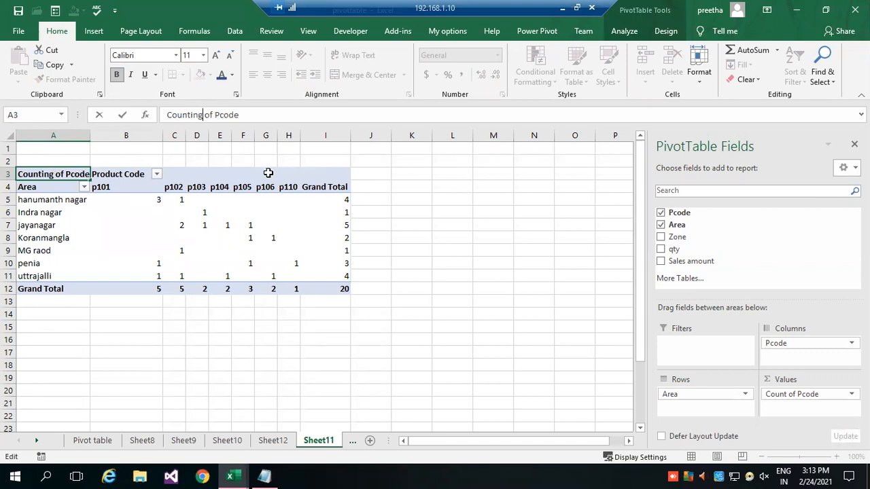
key("Return")
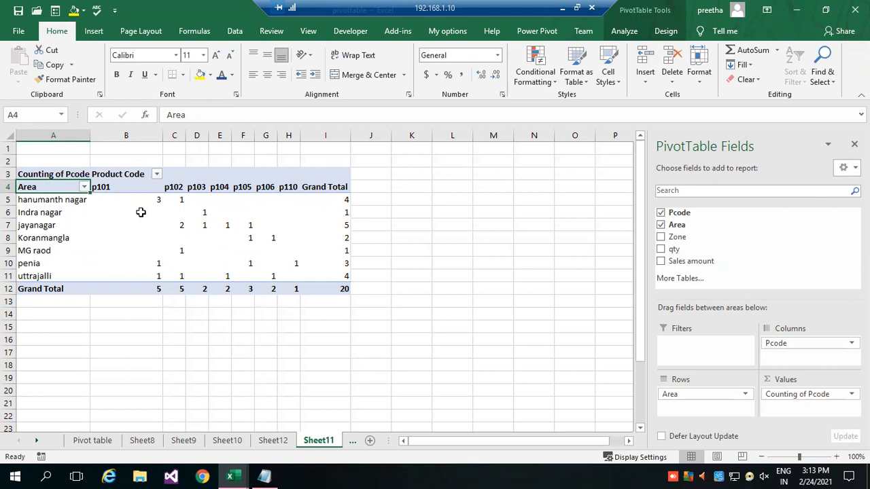
Filter the Product Code columns to show only p101, p102 and p103.
mouse_move(140, 212)
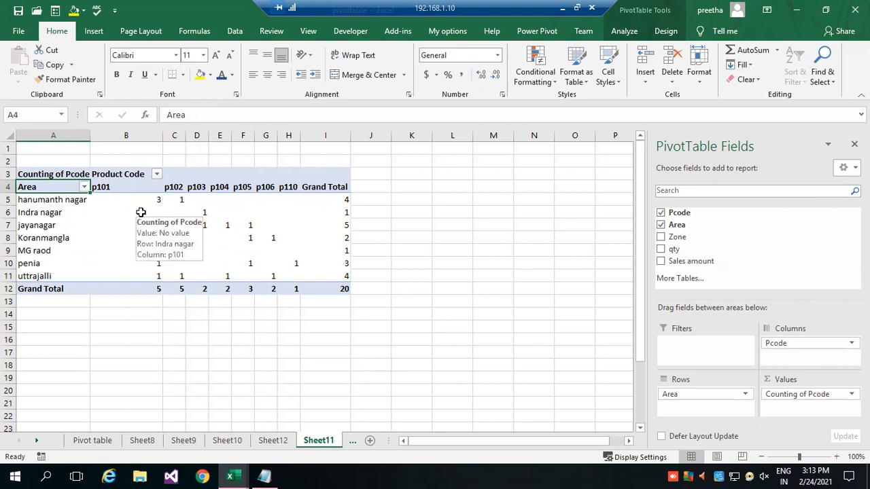
left_click(156, 175)
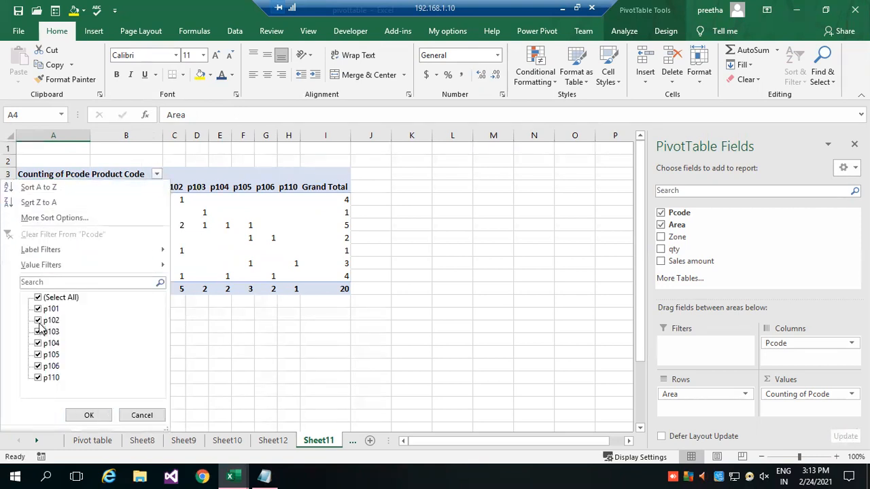
left_click(39, 299)
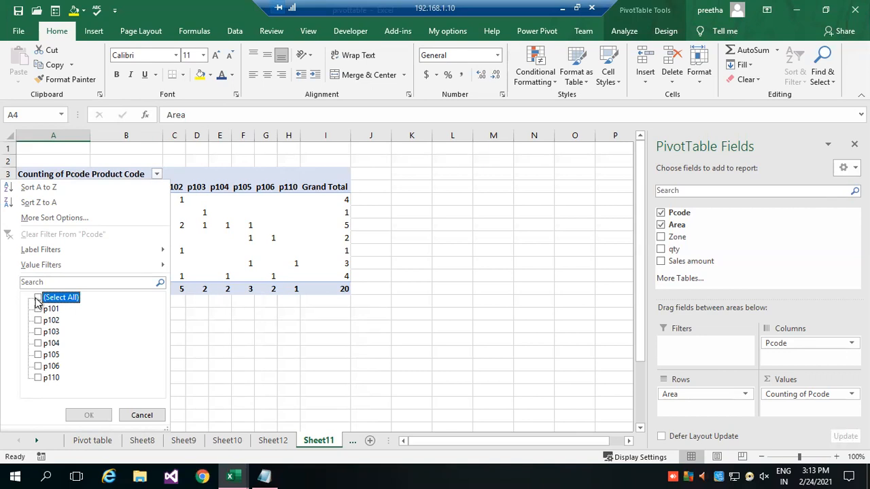
left_click(38, 309)
left_click(39, 321)
left_click(38, 333)
left_click(88, 415)
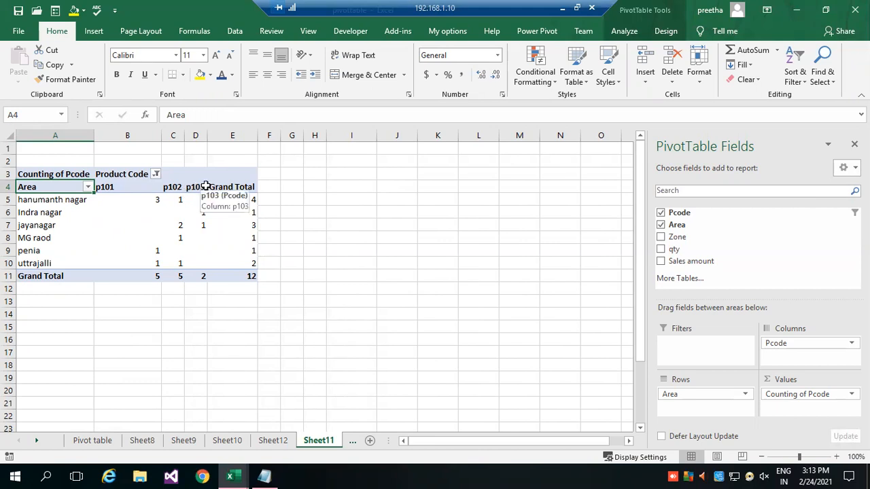
Show all product codes again in the PivotTable's column filter.
left_click(156, 175)
left_click(39, 297)
left_click(87, 414)
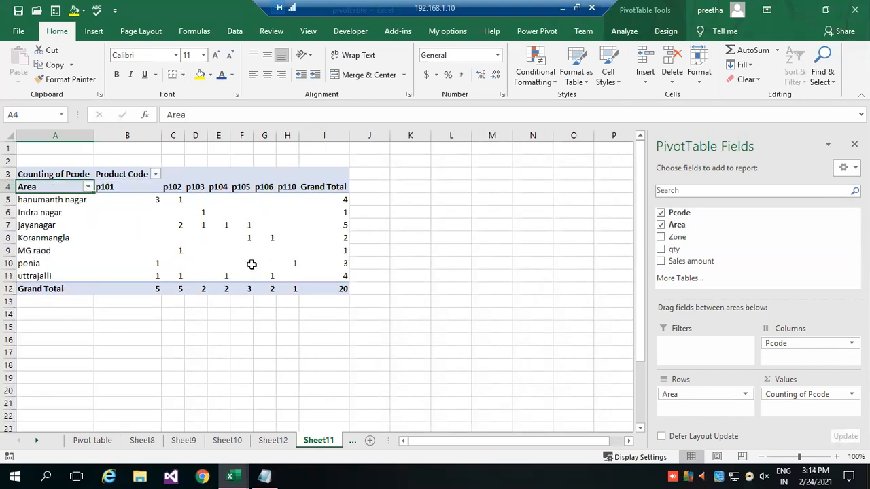
Add the Zone field to the PivotTable's rows above Area and look through the counts grouped by zone.
left_click(126, 204)
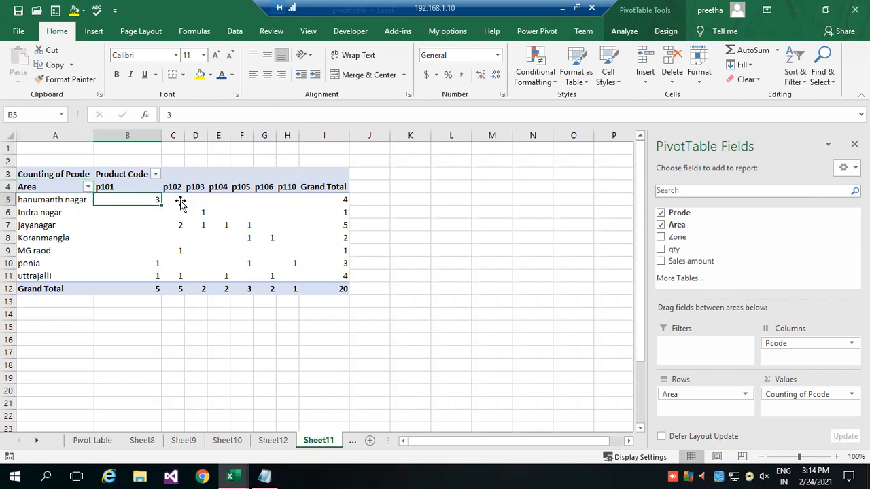
left_click(666, 30)
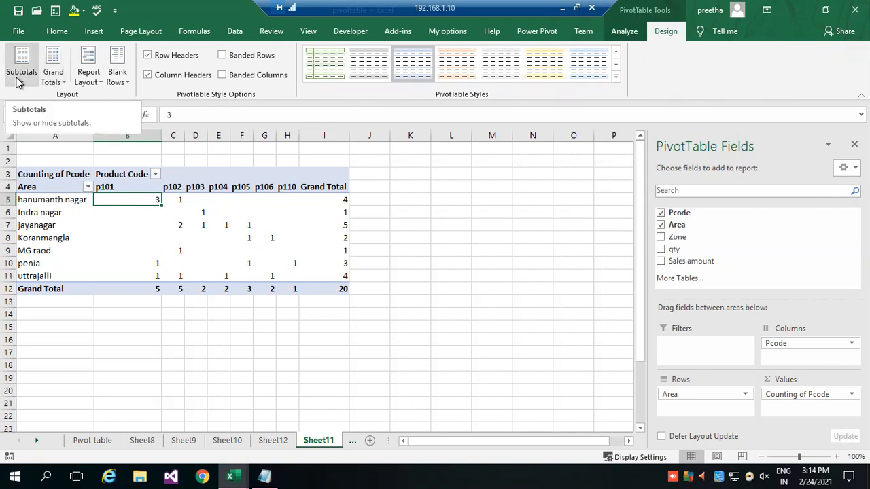
left_click(87, 232)
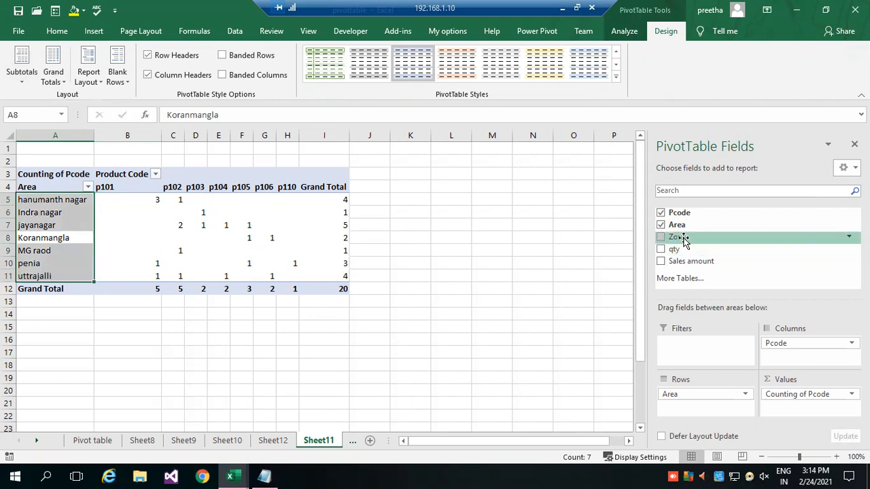
left_click_drag(680, 237, 696, 414)
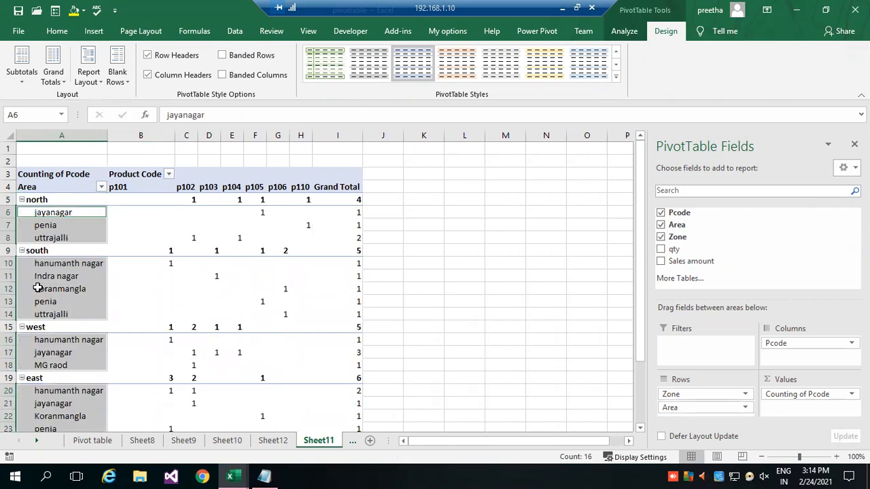
scroll(74, 248, "down", 2)
scroll(86, 274, "up", 2)
mouse_move(335, 252)
scroll(233, 244, "down", 1)
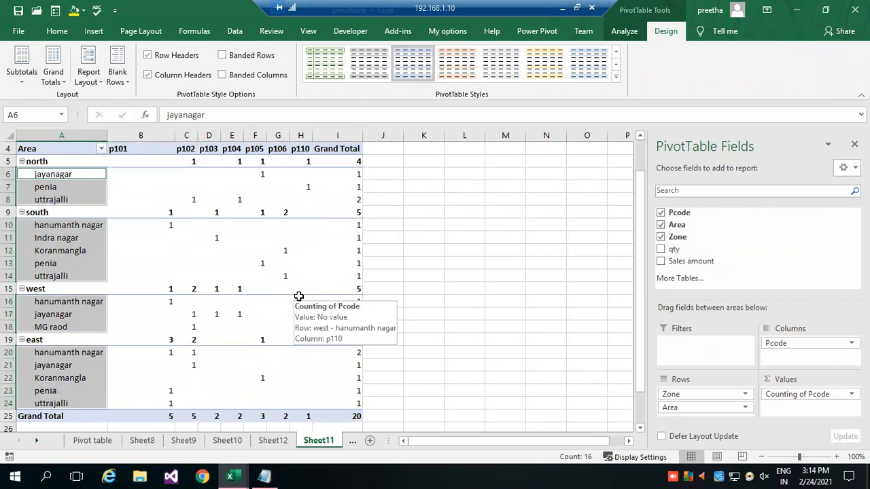
Replace Counting of Pcode in the values with the sum of Sales amount, and remove Area from the rows.
left_click_drag(807, 396, 720, 306)
left_click_drag(723, 259, 791, 405)
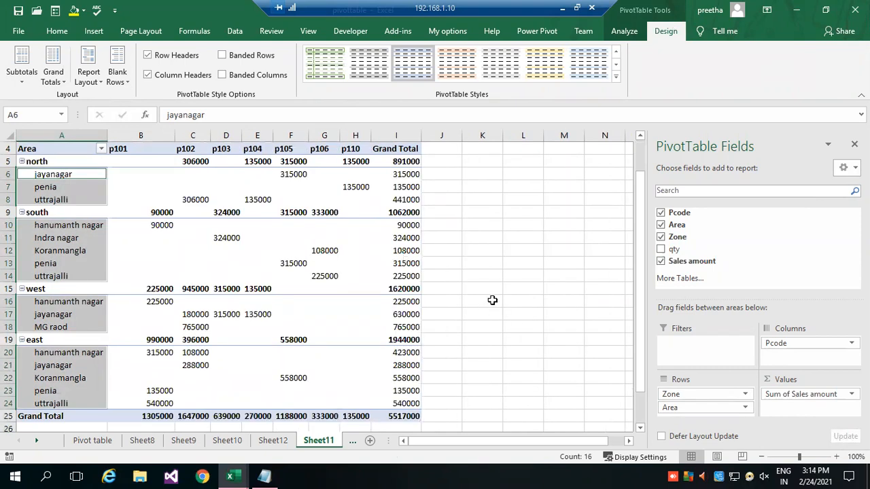
left_click_drag(691, 408, 711, 253)
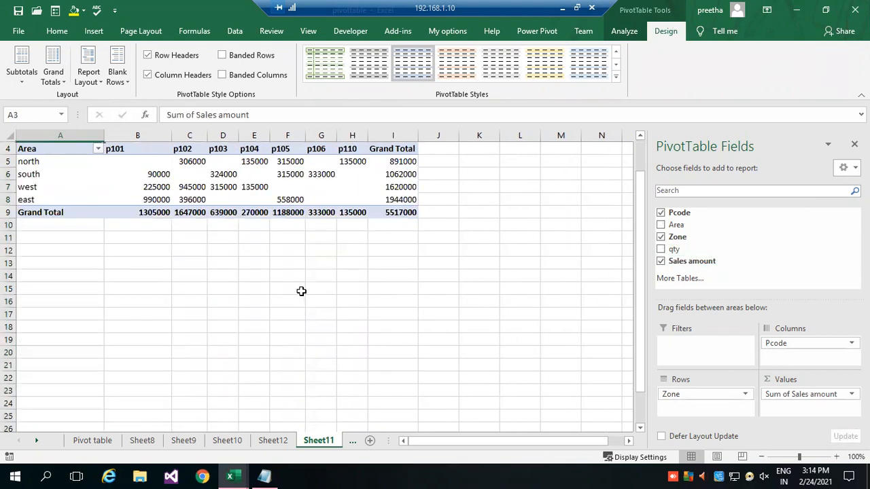
scroll(296, 292, "up", 1)
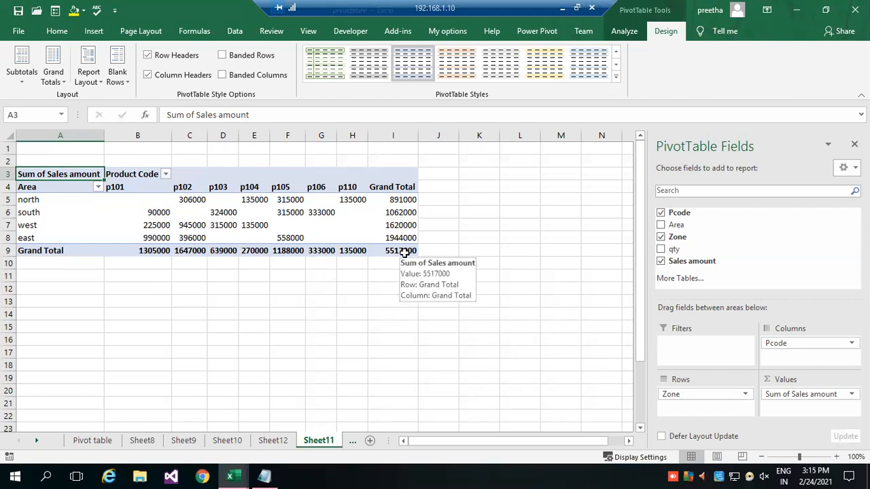
Insert a 3-D 100% Stacked Column PivotChart from the Sheet11 PivotTable.
left_click(123, 211)
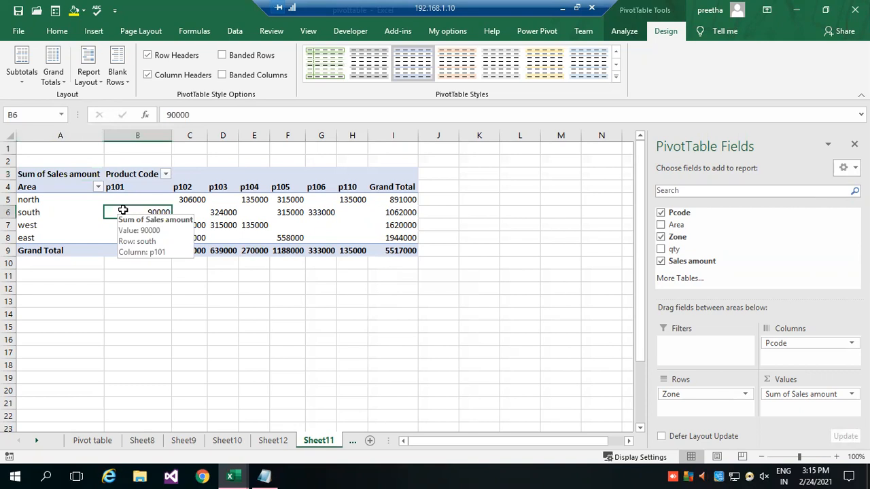
left_click(626, 32)
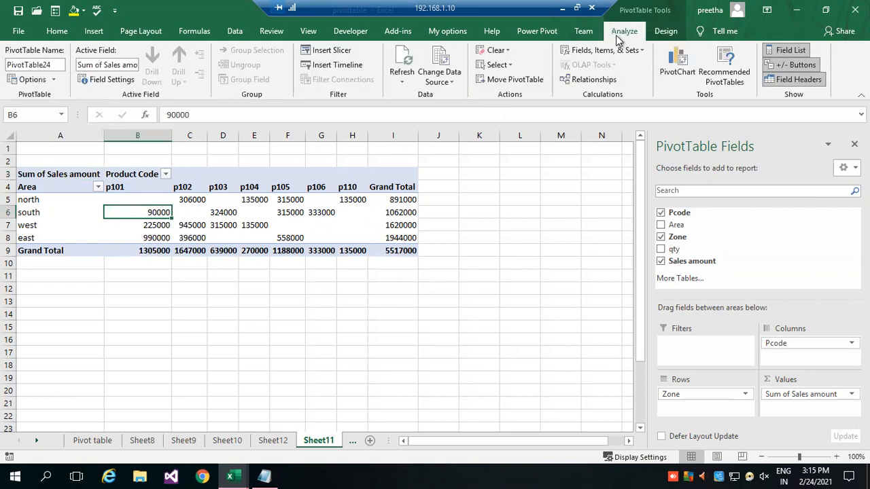
left_click(663, 68)
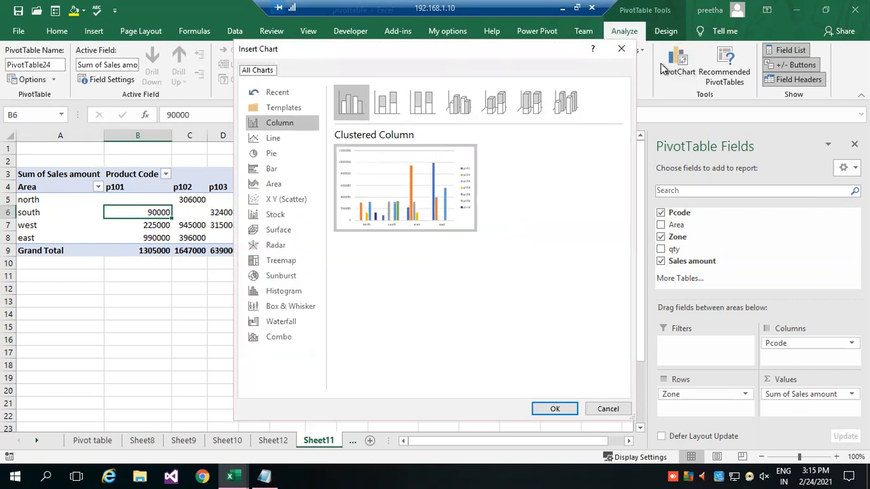
left_click(495, 104)
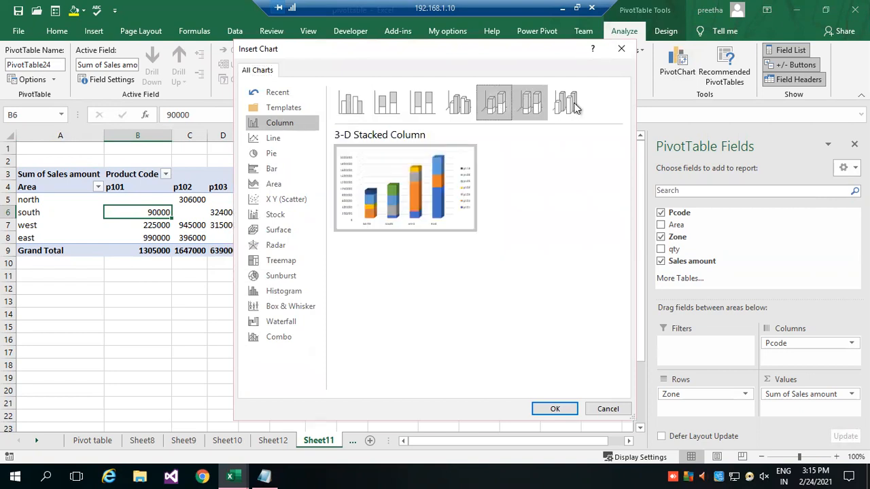
key("Right")
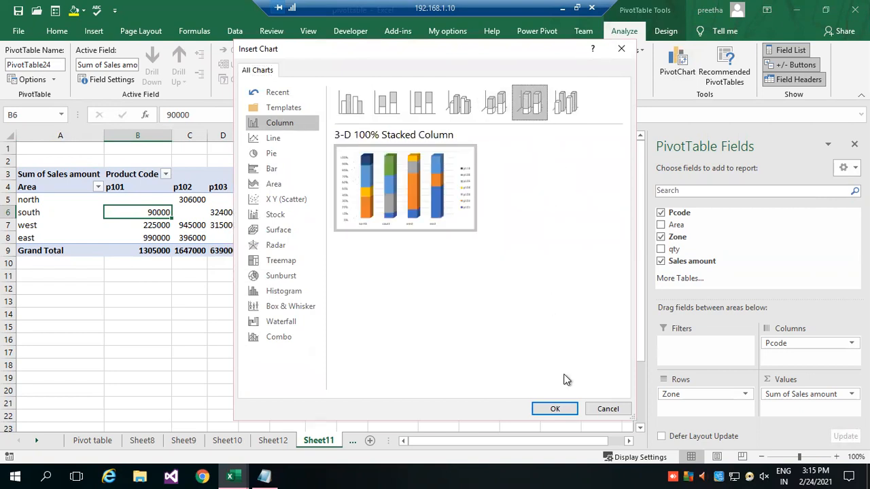
left_click(555, 410)
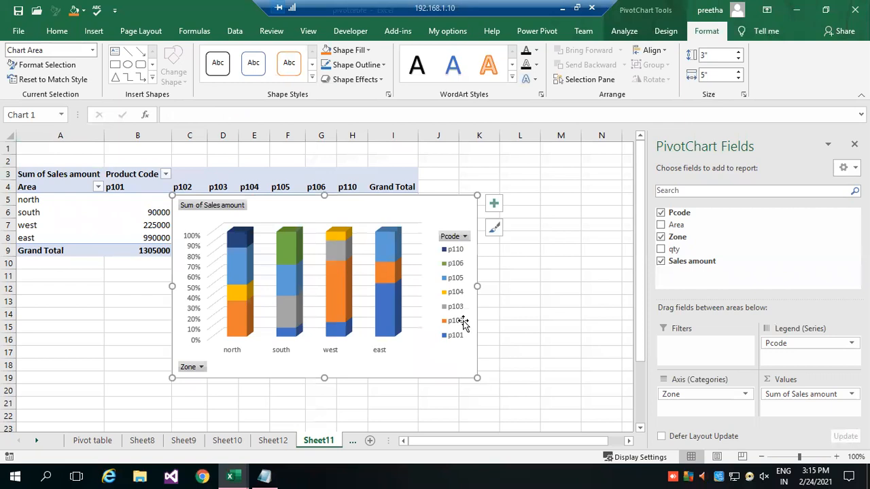
Filter the PivotChart's Pcode legend field to show only p101, p102, p103 and p104.
left_click(465, 236)
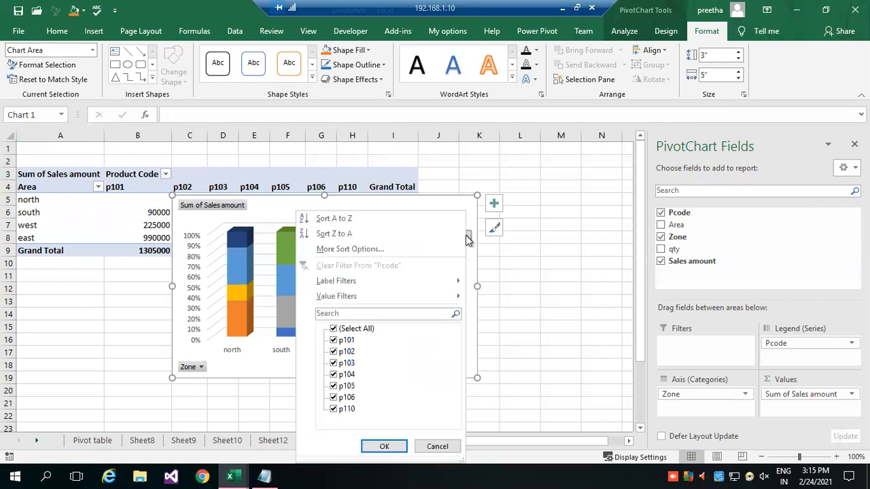
left_click(334, 330)
left_click(333, 330)
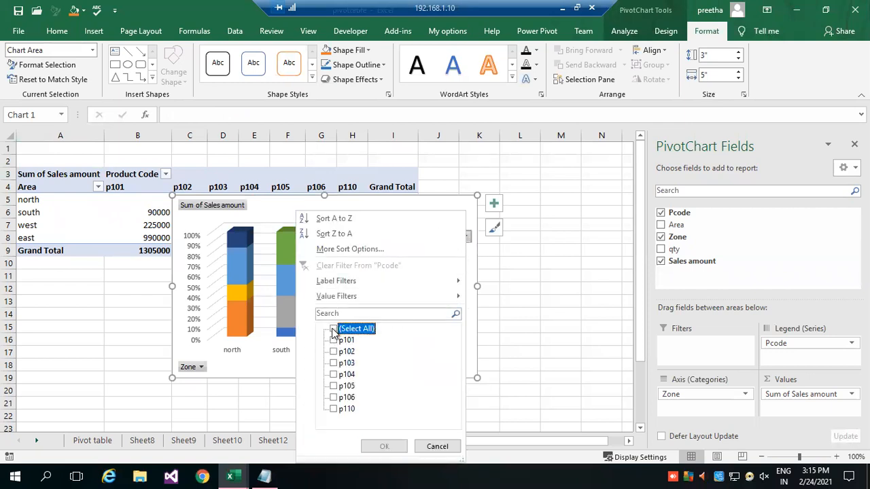
left_click(333, 340)
left_click(333, 352)
left_click(334, 363)
left_click(333, 374)
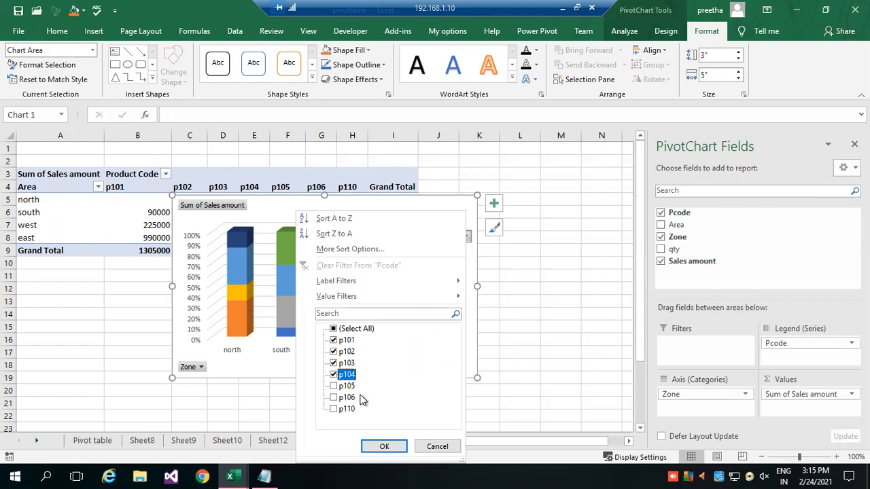
left_click(385, 446)
Move the PivotChart below the PivotTable and enlarge it to about 4.43" high by 5.83" wide.
left_click_drag(359, 205, 406, 288)
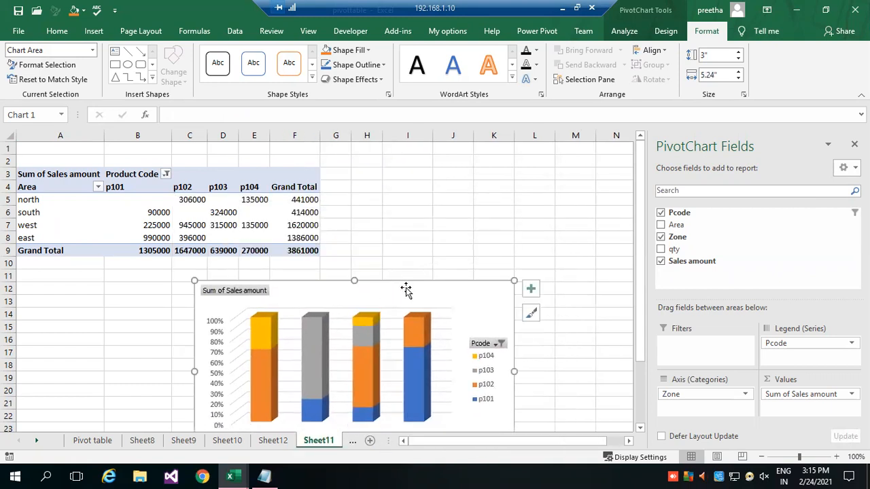
scroll(591, 356, "down", 1)
scroll(525, 394, "down", 3)
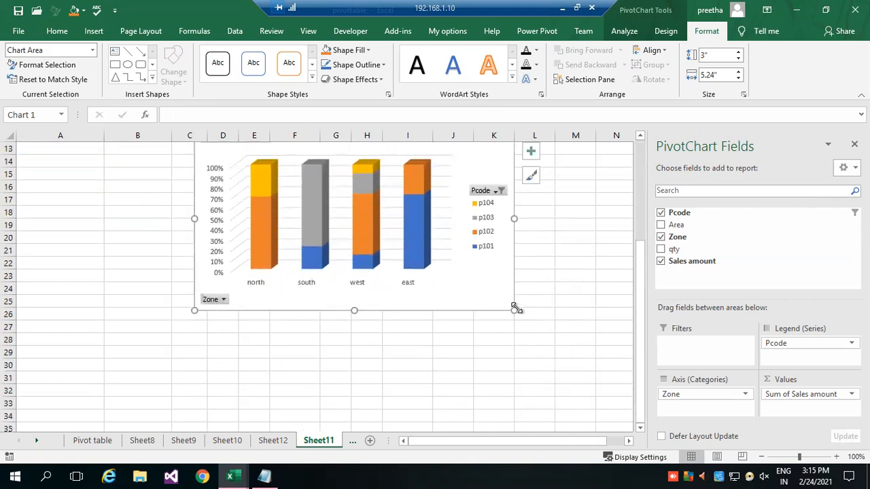
left_click_drag(514, 311, 550, 397)
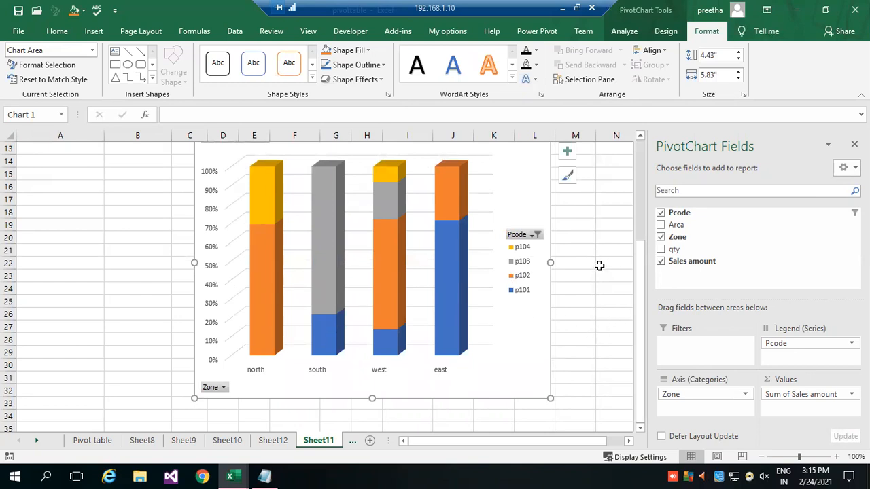
Compare the PivotChart's zone columns with the PivotTable above it, and look through the detail tables on Sheet12 and Sheet10.
scroll(599, 266, "up", 2)
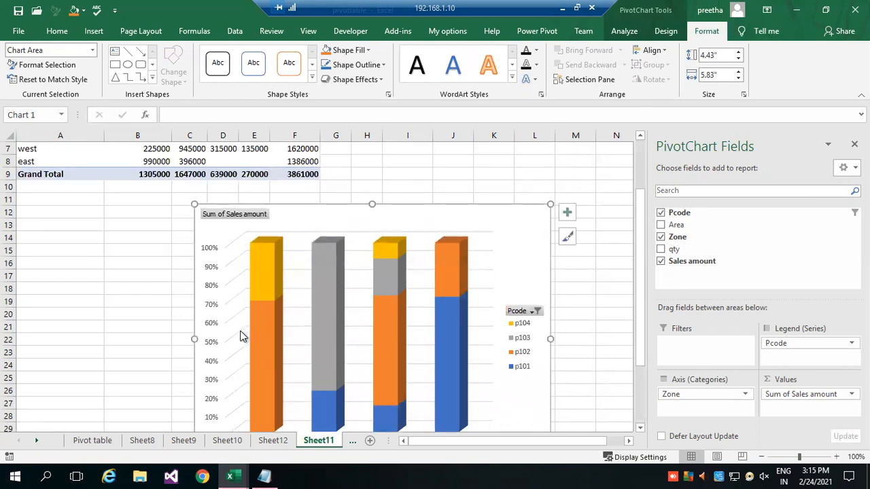
scroll(176, 195, "up", 2)
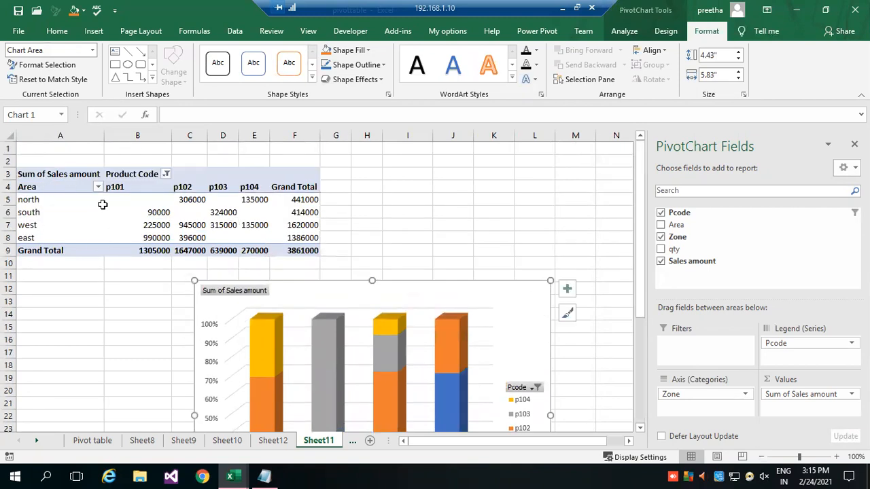
scroll(308, 268, "down", 2)
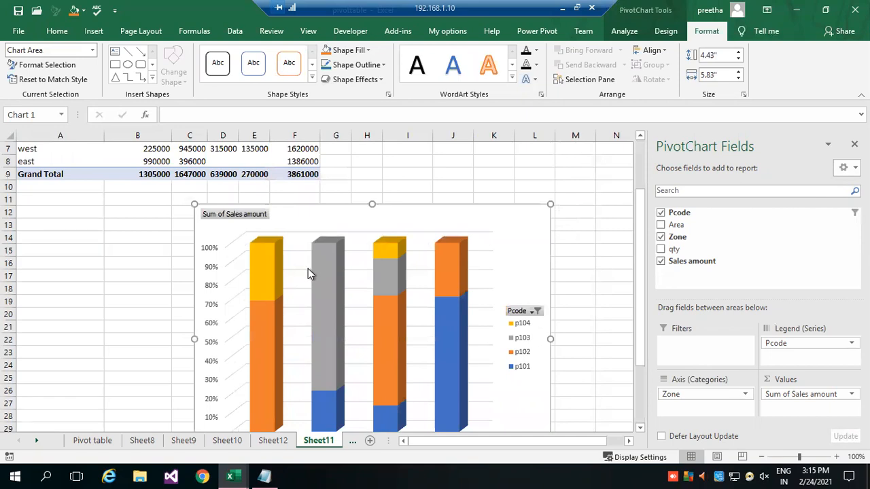
scroll(392, 284, "down", 3)
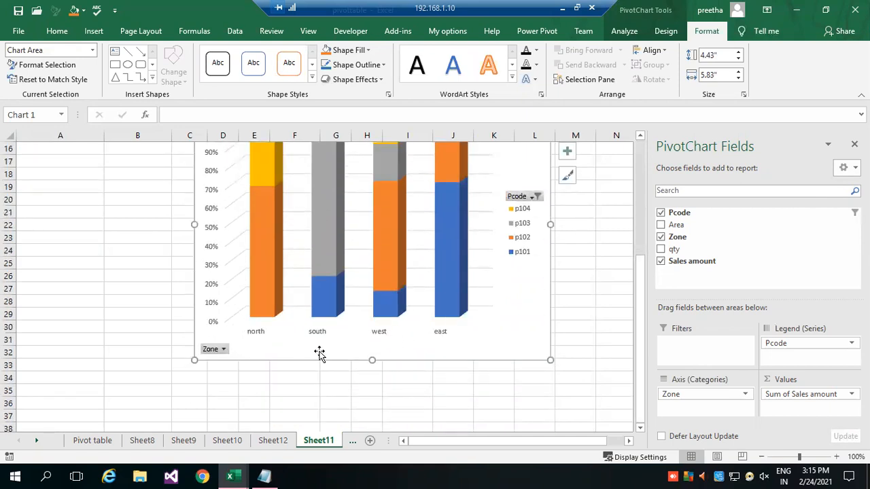
mouse_move(377, 278)
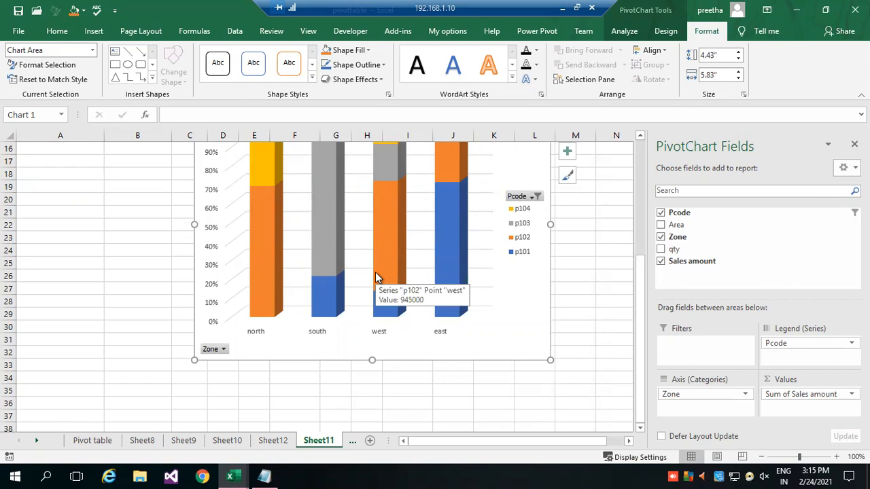
left_click(275, 440)
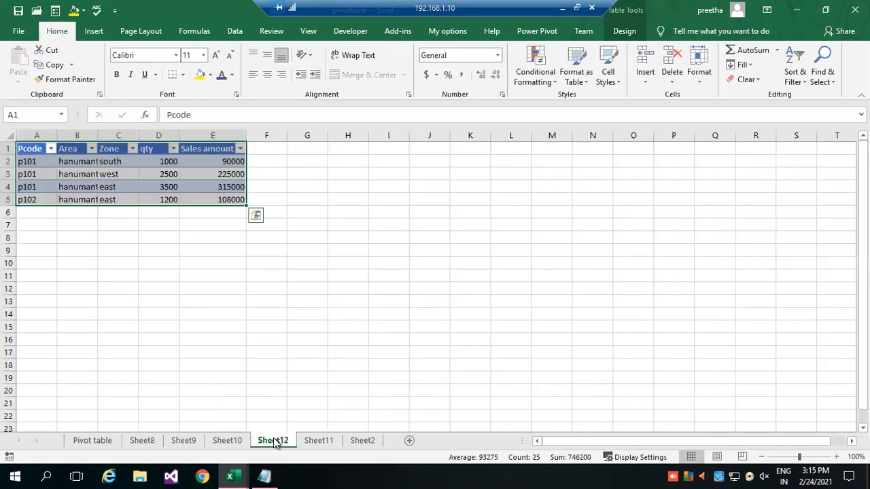
left_click(232, 440)
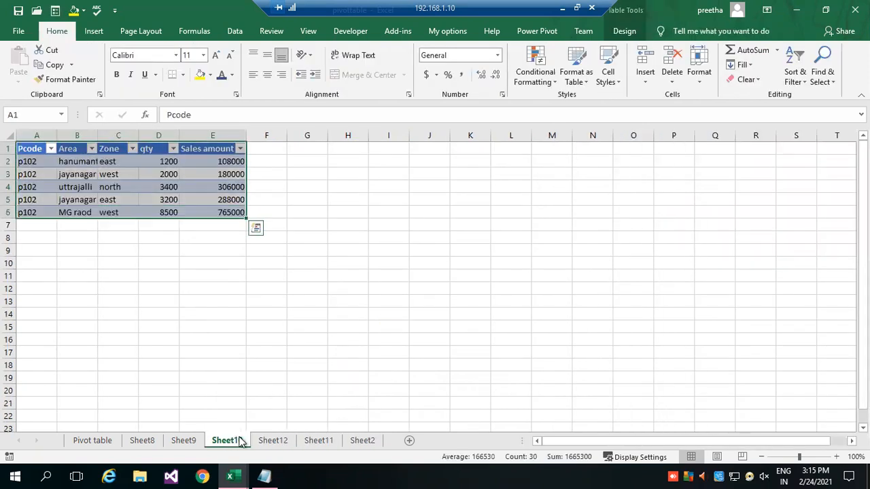
Create a PivotTable from the Sheet2 data range A1:E21, placed on the existing worksheet at cell G18.
left_click(360, 441)
left_click(707, 286)
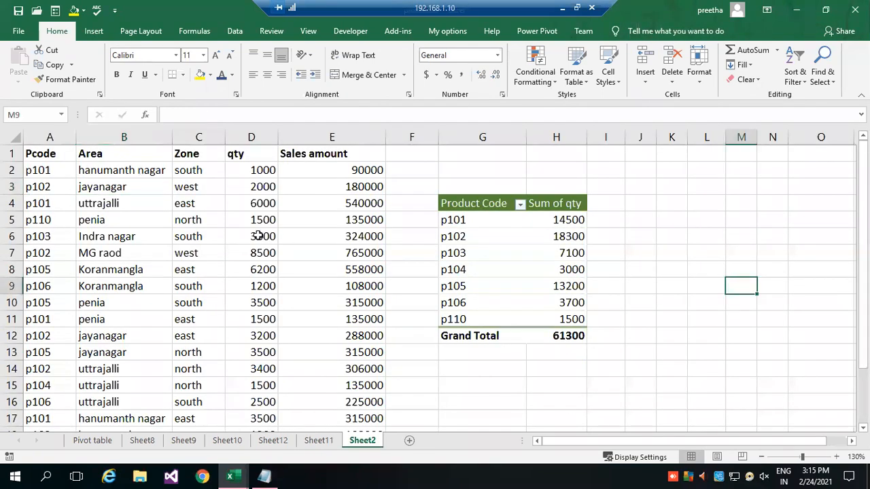
left_click(121, 189)
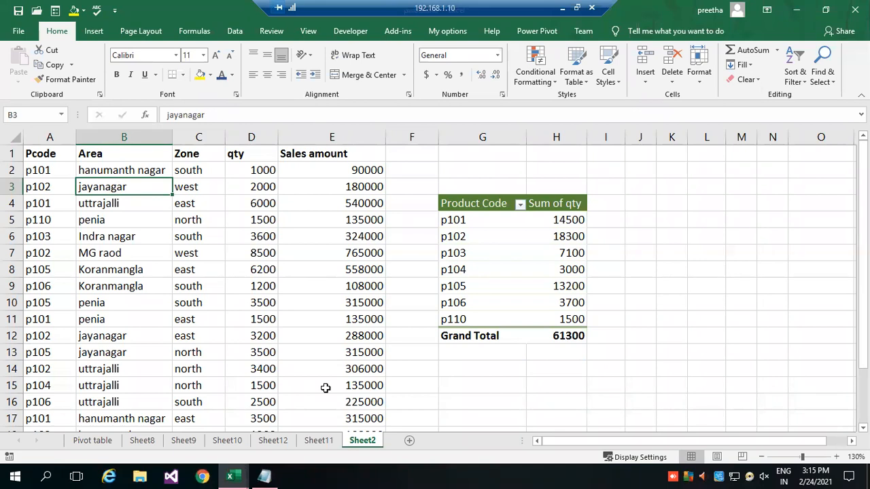
left_click(42, 171)
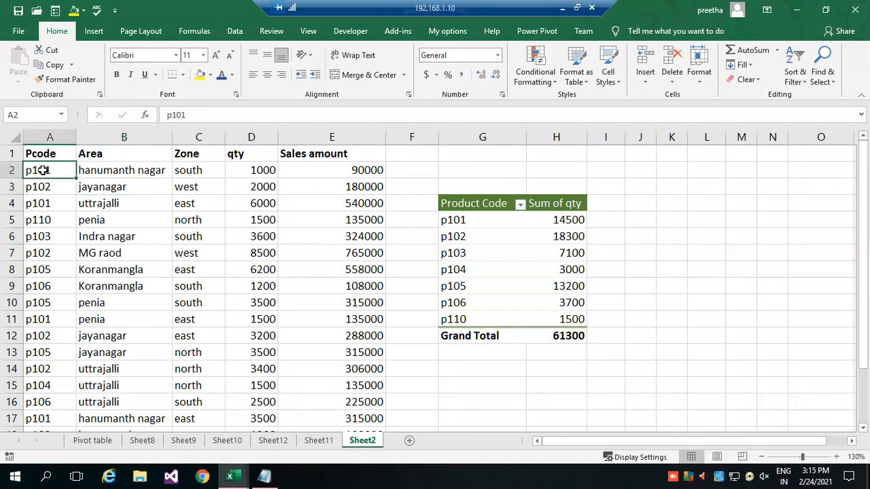
left_click(92, 31)
left_click(19, 61)
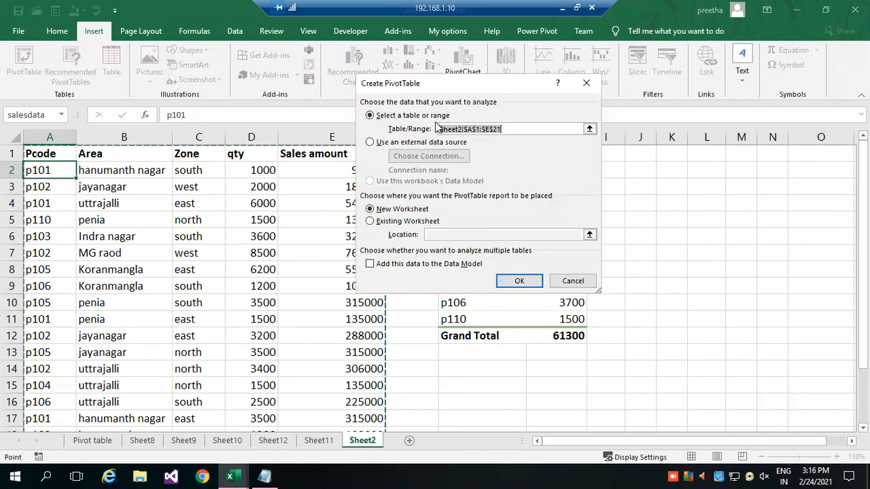
left_click(382, 221)
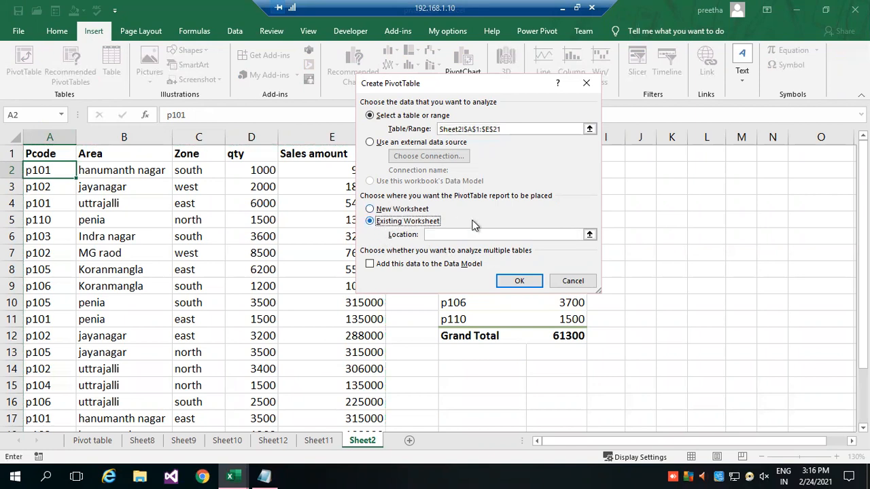
left_click(589, 234)
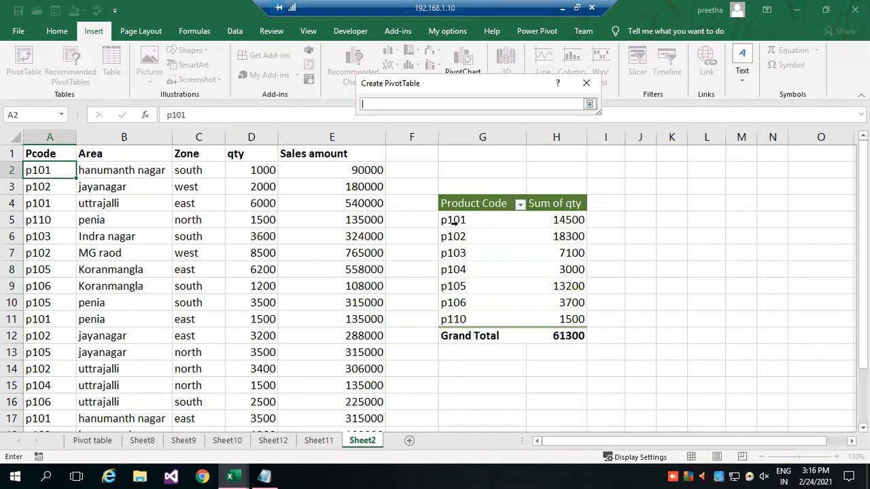
scroll(597, 268, "down", 4)
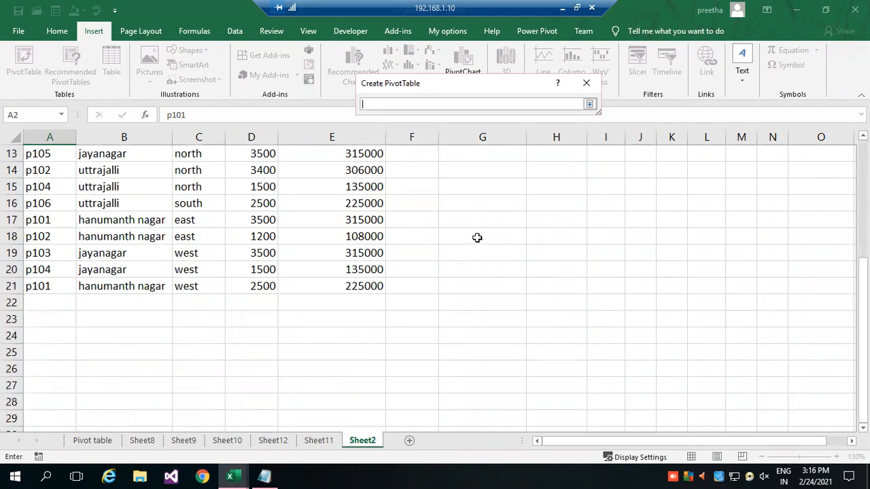
left_click(462, 233)
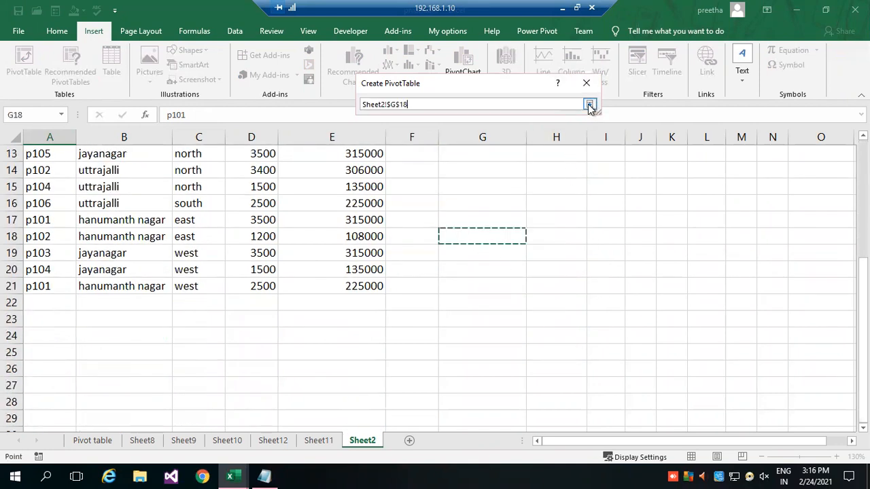
left_click(589, 104)
left_click(511, 279)
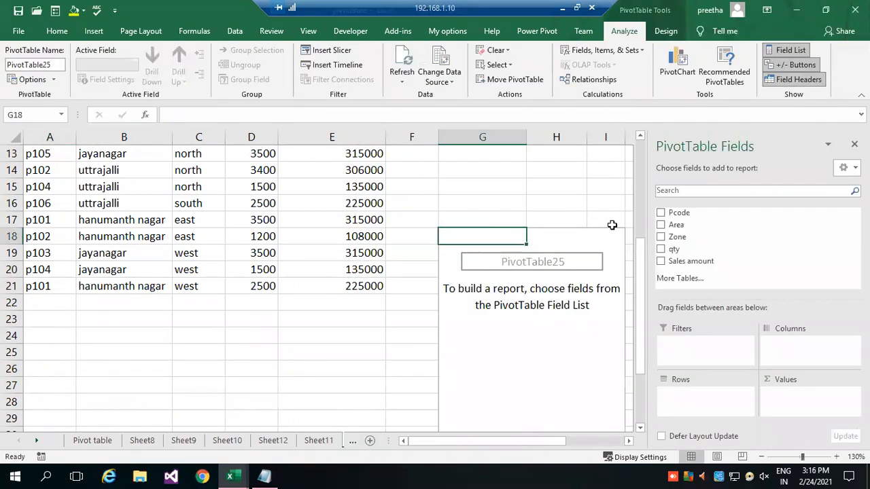
Look over the empty PivotTable area on Sheet2 and close its field list.
scroll(548, 372, "down", 2)
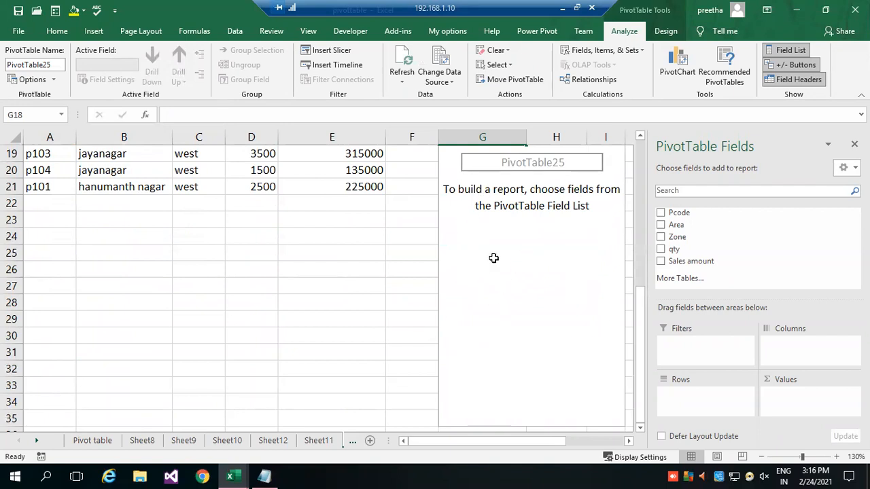
scroll(525, 265, "up", 2)
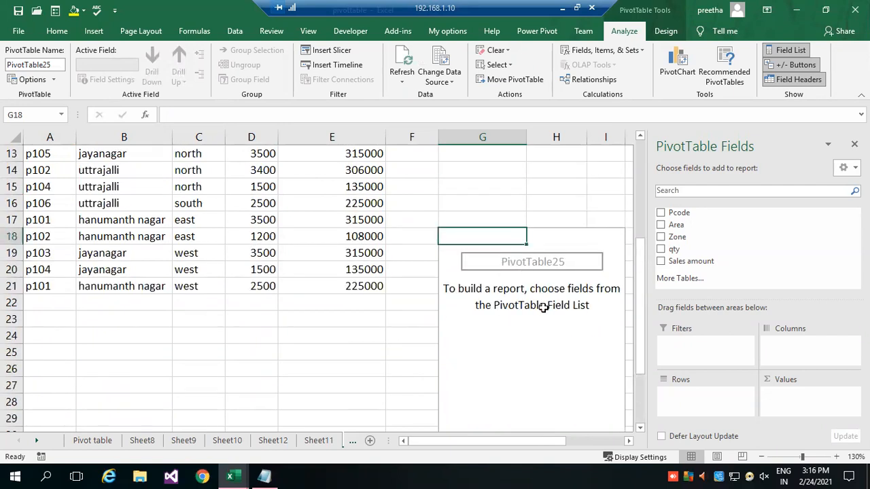
left_click(544, 307)
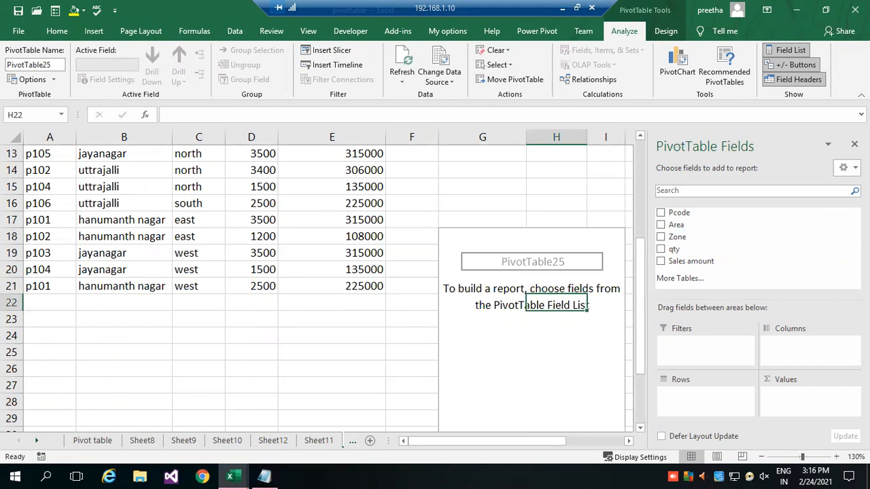
left_click(854, 143)
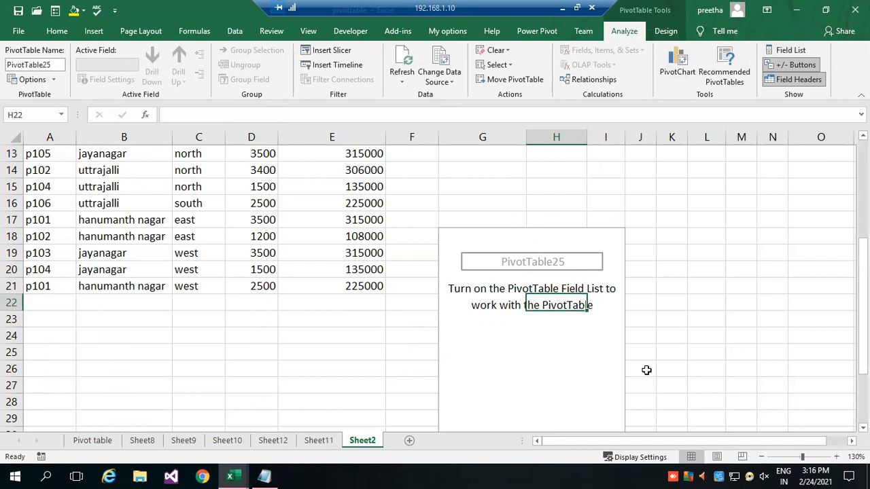
left_click(705, 334)
Show the field list for the PivotTable at G18 and add Pcode to its rows.
left_click(497, 242)
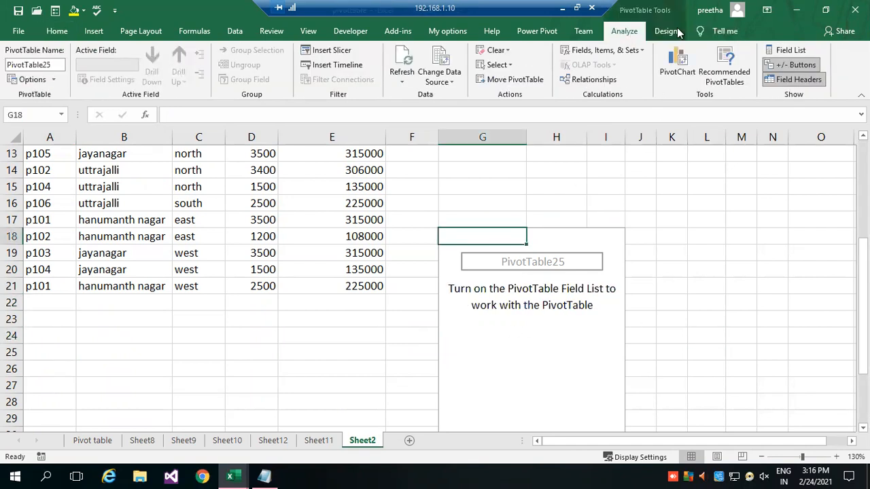
left_click(790, 51)
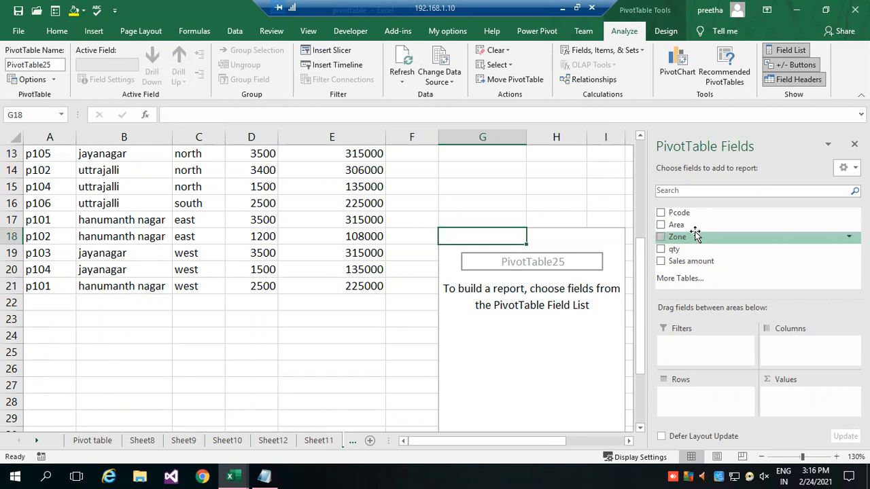
mouse_move(696, 216)
left_mouse_down()
mouse_move(721, 298)
mouse_move(709, 234)
mouse_move(683, 407)
left_mouse_up()
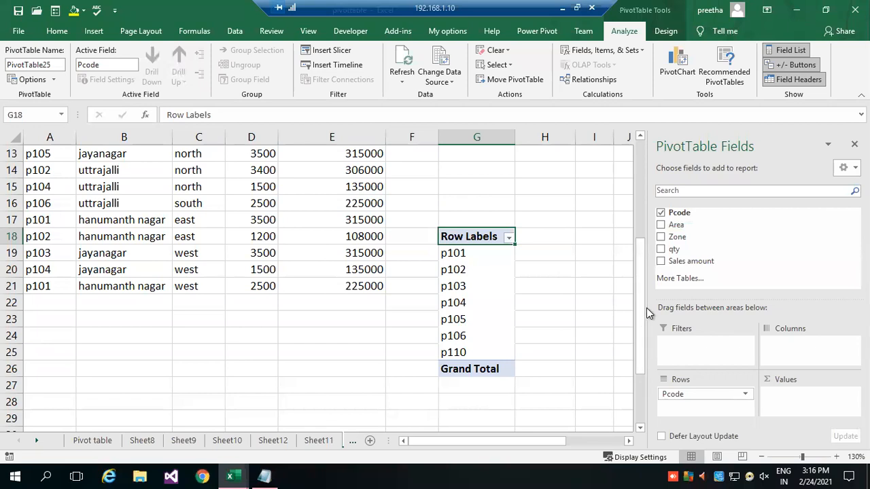
Add Zone as a report filter and qty as summed values to the PivotTable at G18.
left_click_drag(675, 245, 678, 342)
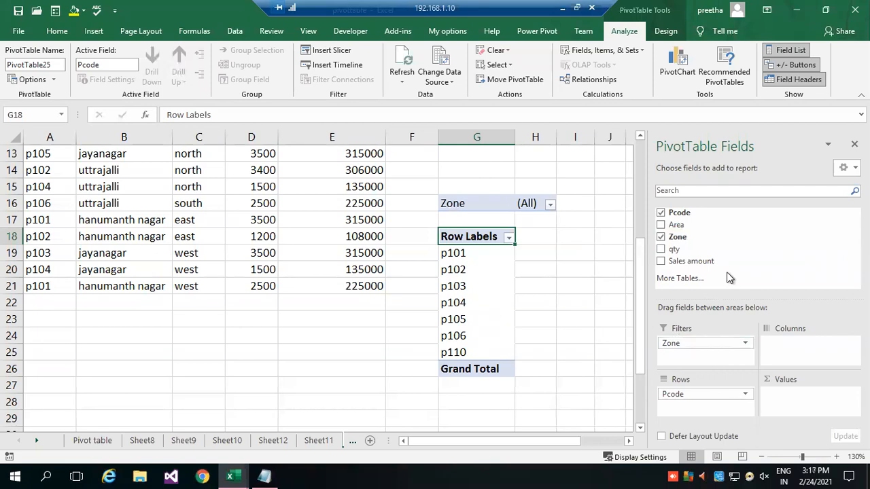
left_click_drag(673, 251, 801, 403)
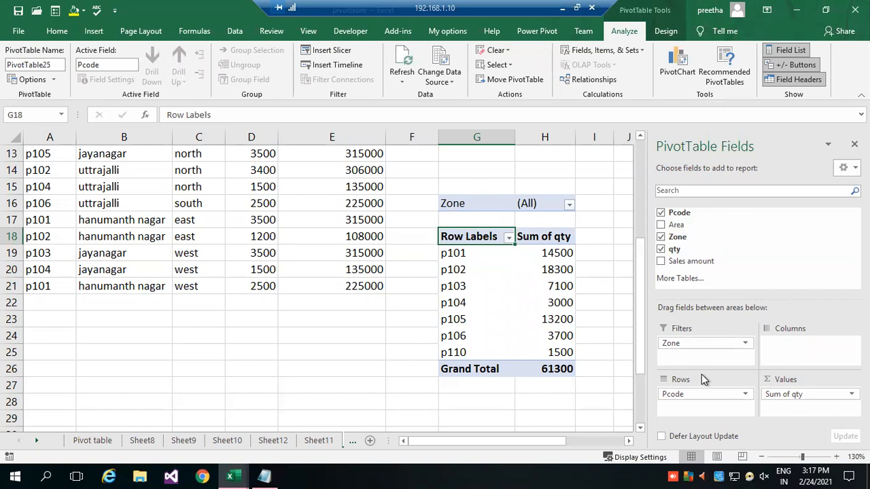
Remove Zone, qty and Pcode from the layout of the PivotTable at G18.
left_click_drag(677, 238, 704, 258)
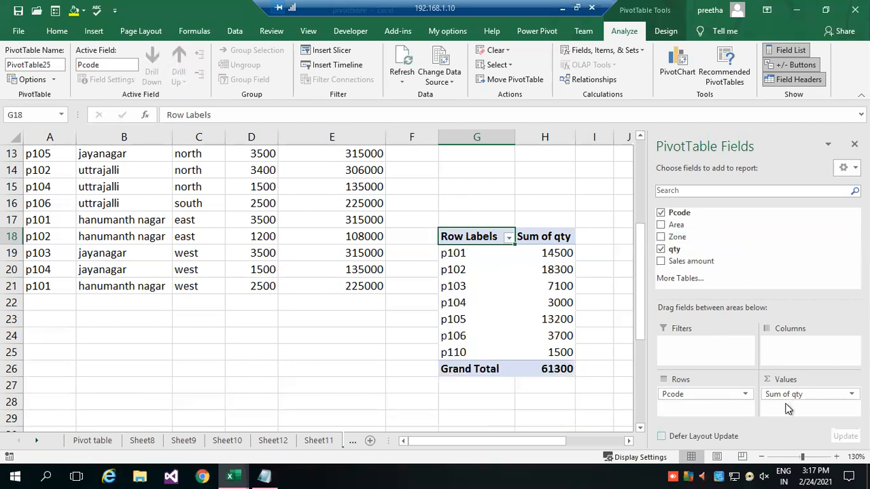
left_click_drag(779, 393, 762, 252)
left_click_drag(684, 394, 721, 251)
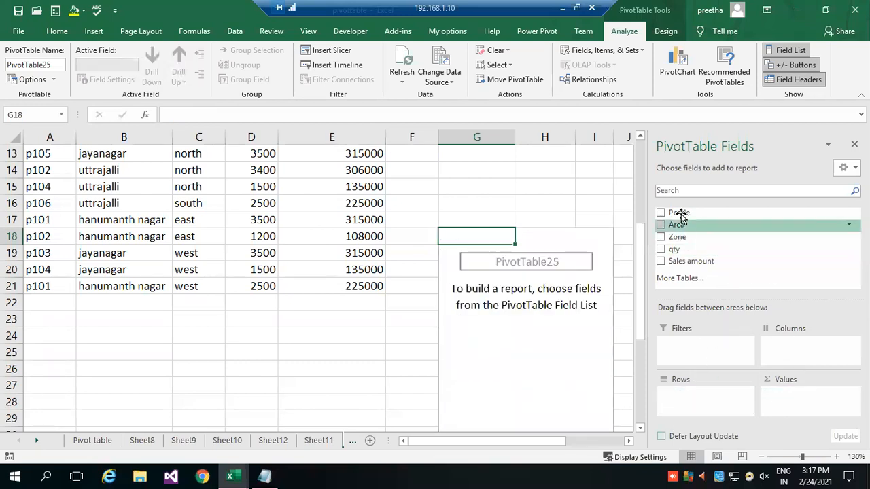
Lay out the Sheet2 PivotTable with Pcode as report filter, Area as rows and the sum of Sales amount as values.
left_click_drag(678, 212, 690, 330)
left_click_drag(677, 225, 690, 406)
left_click_drag(694, 261, 799, 398)
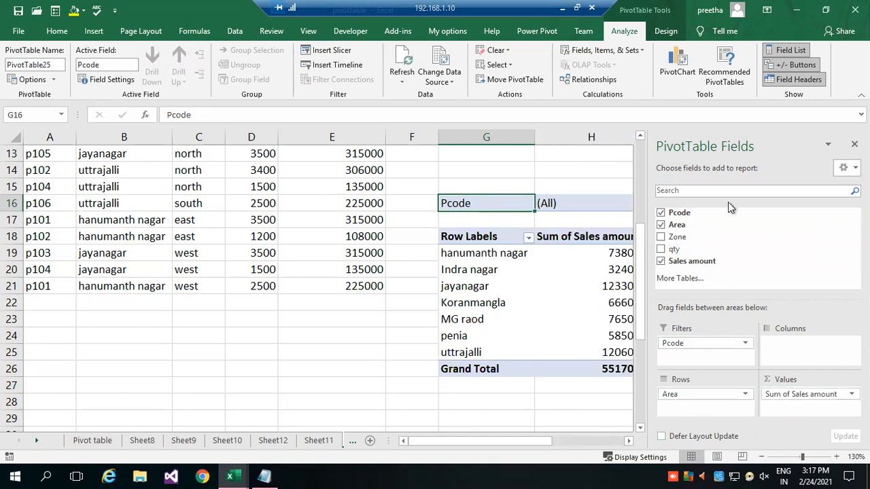
left_click(381, 351)
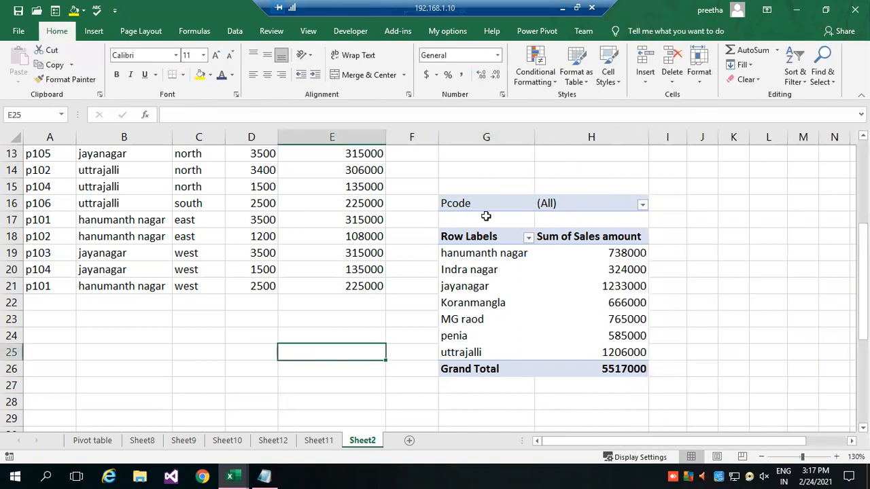
Filter the Sheet2 PivotTable by Pcode p102 and select the jayanagar row label.
left_click(643, 204)
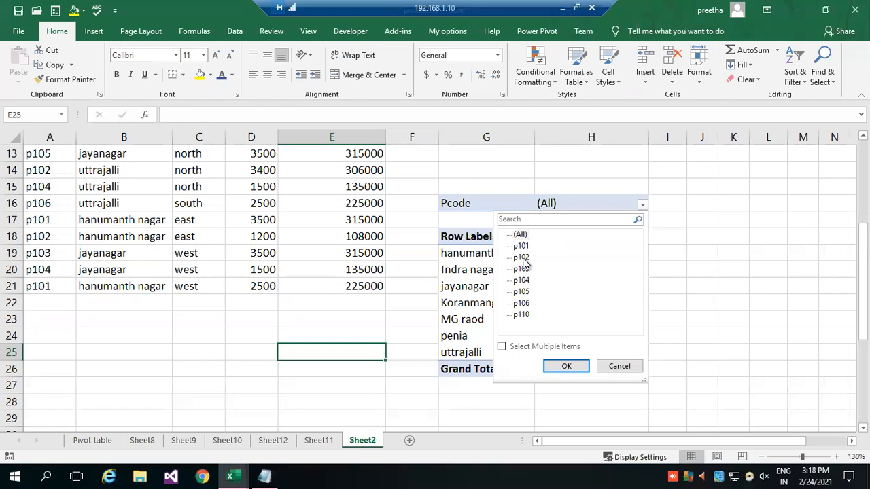
left_click(523, 258)
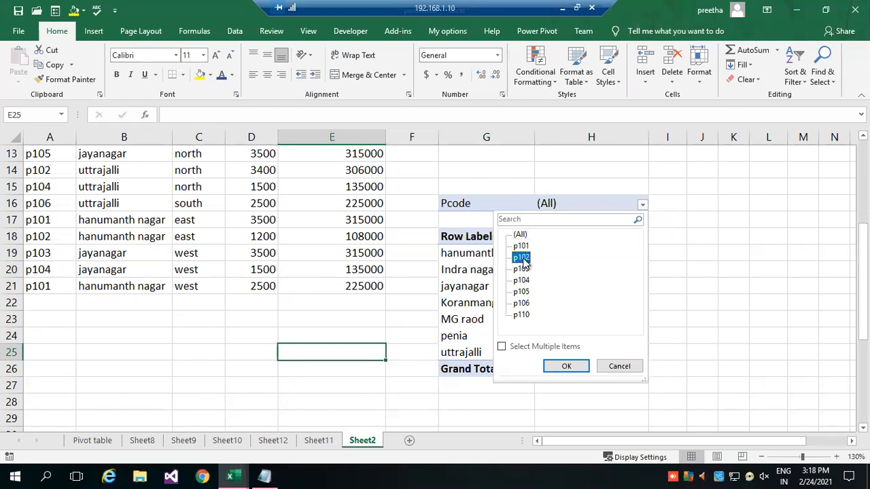
left_click(566, 367)
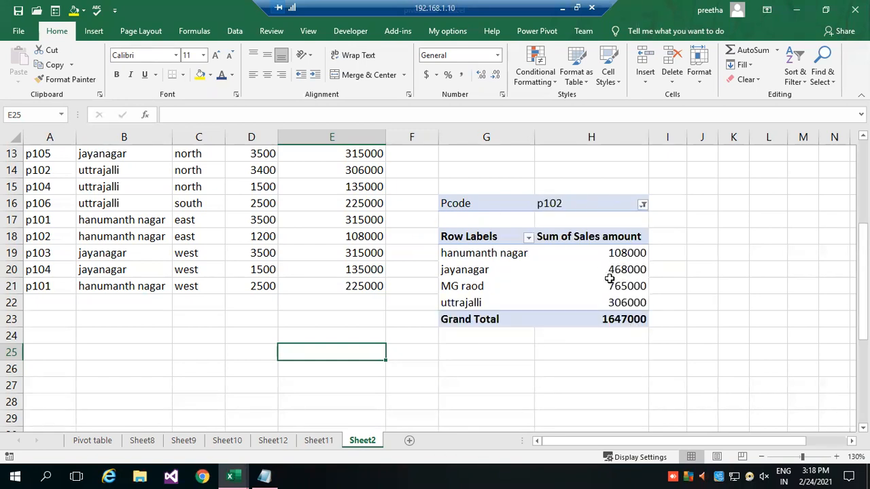
mouse_move(603, 249)
left_click(489, 271)
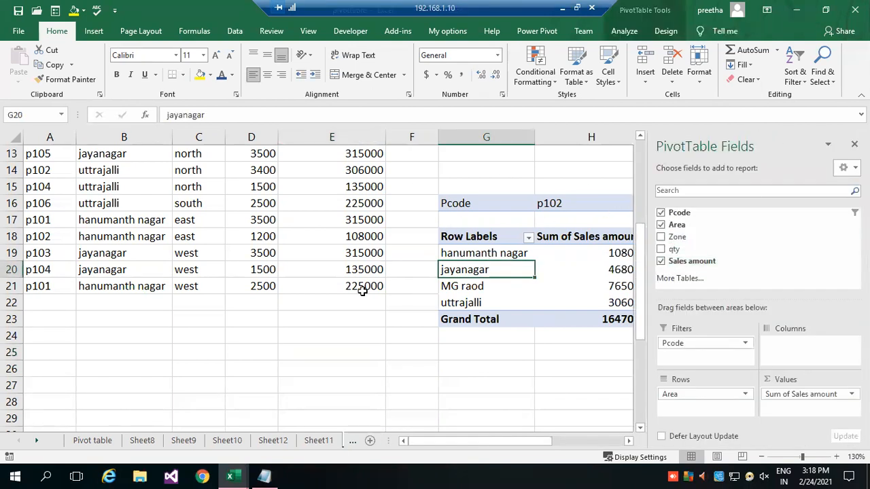
Create another PivotTable from the Sheet2 data range A1:E21, placed on a new worksheet.
scroll(360, 289, "up", 4)
left_click(60, 170)
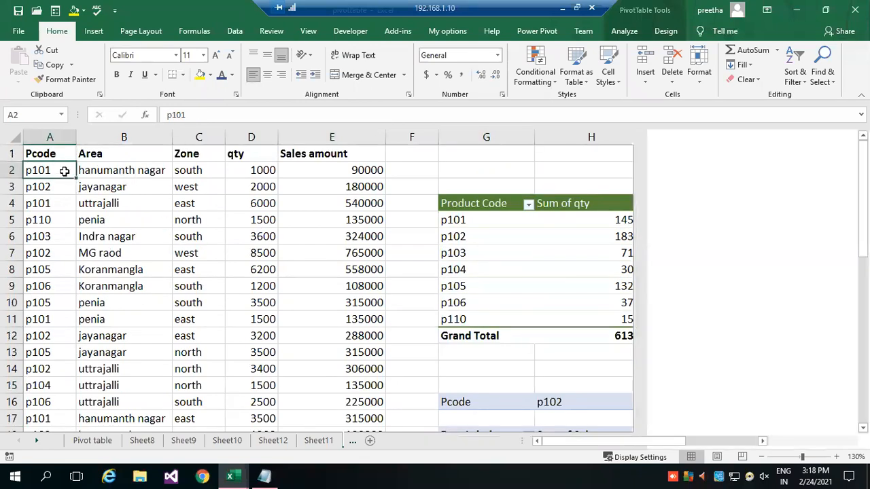
left_click(87, 33)
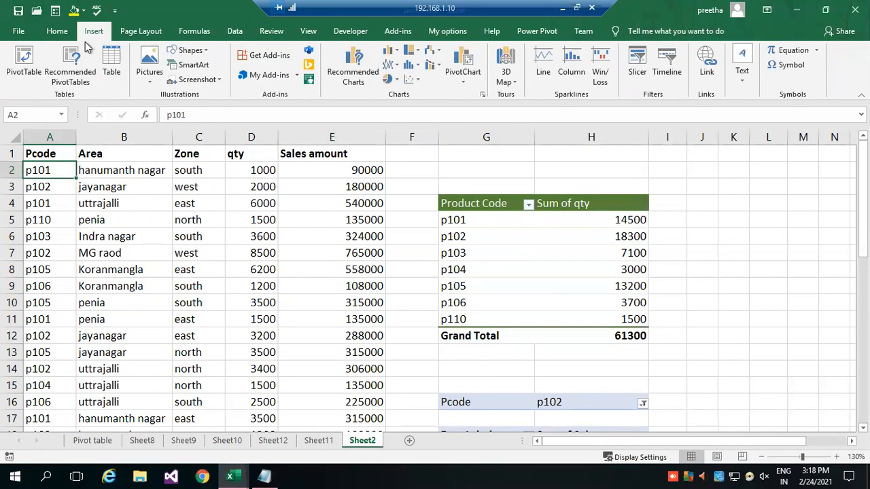
left_click(21, 70)
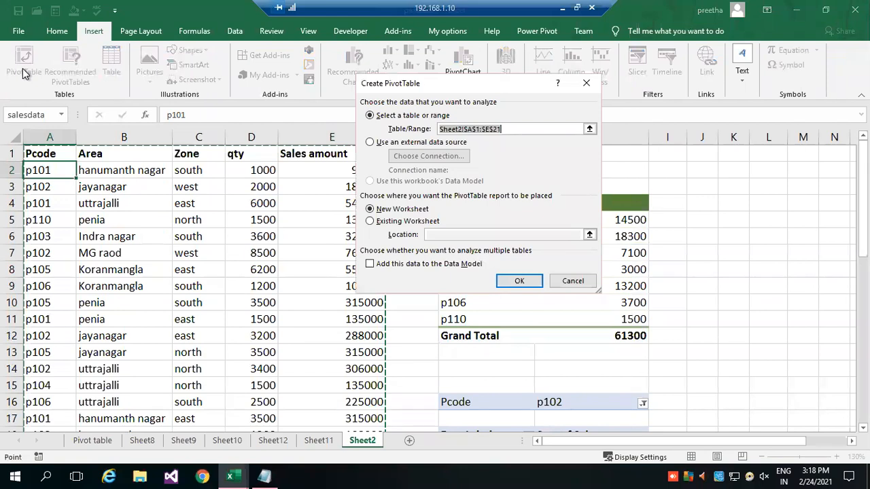
left_click(378, 222)
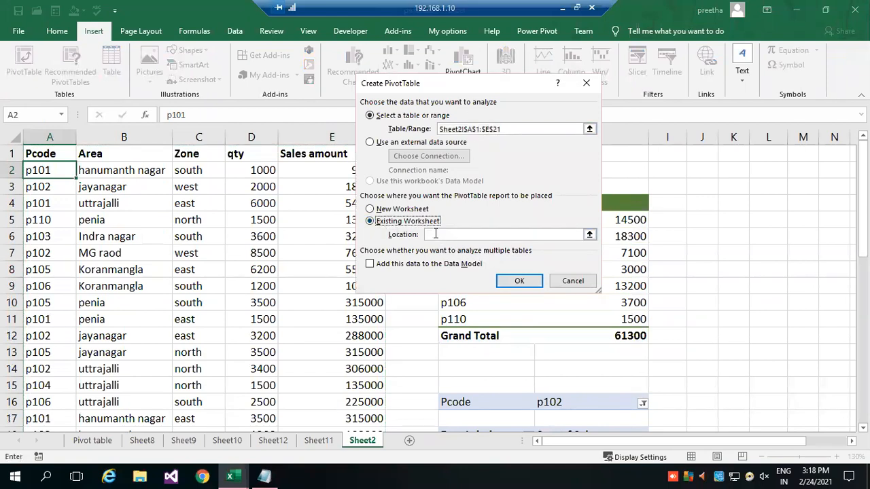
left_click(402, 210)
left_click(520, 280)
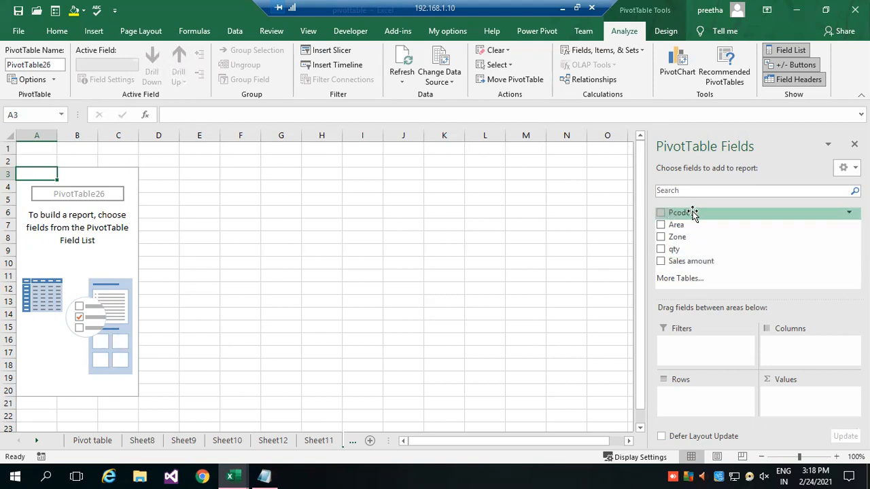
Lay out the new PivotTable with Pcode as columns, Zone and Area as rows, and the sum of Sales amount as values.
left_click_drag(681, 213, 789, 358)
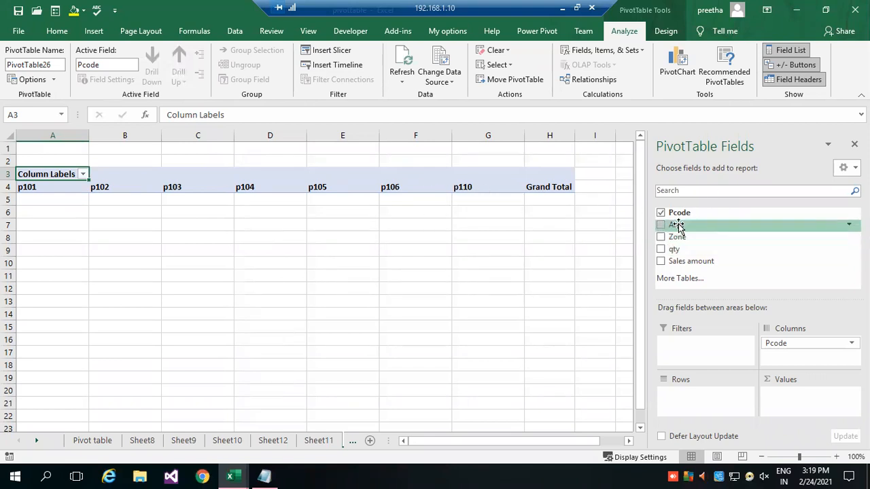
left_click_drag(675, 237, 691, 399)
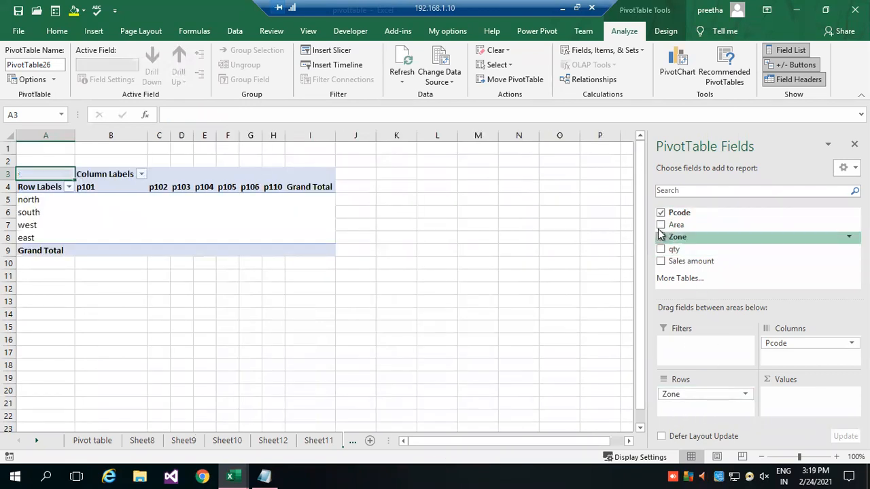
left_click_drag(674, 225, 692, 406)
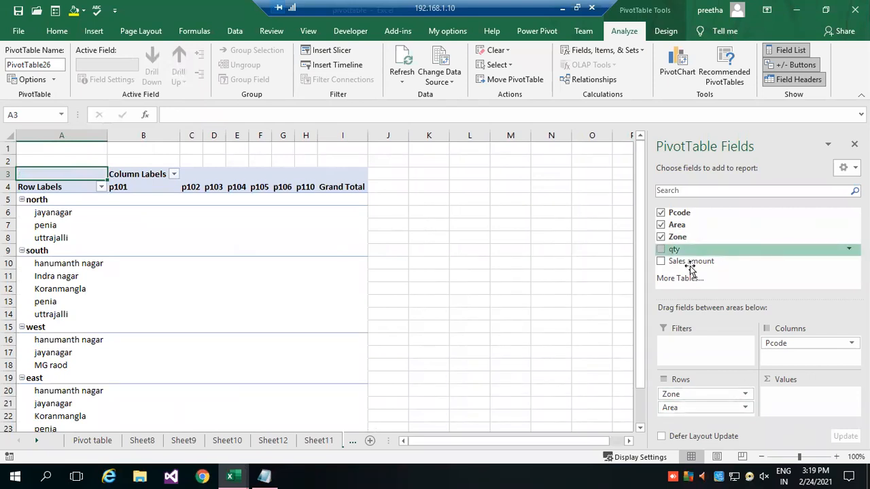
left_click_drag(688, 263, 802, 390)
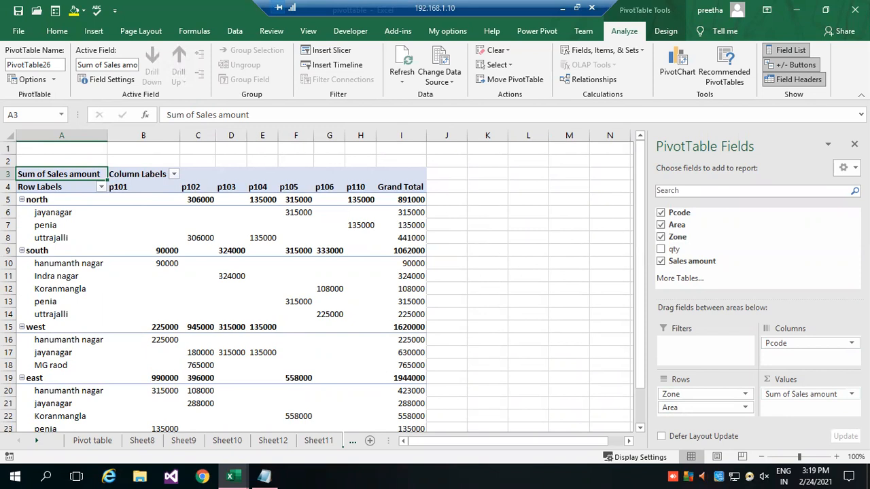
Change the Sales amount value field to summarize by Max.
left_click(846, 395)
left_click(811, 380)
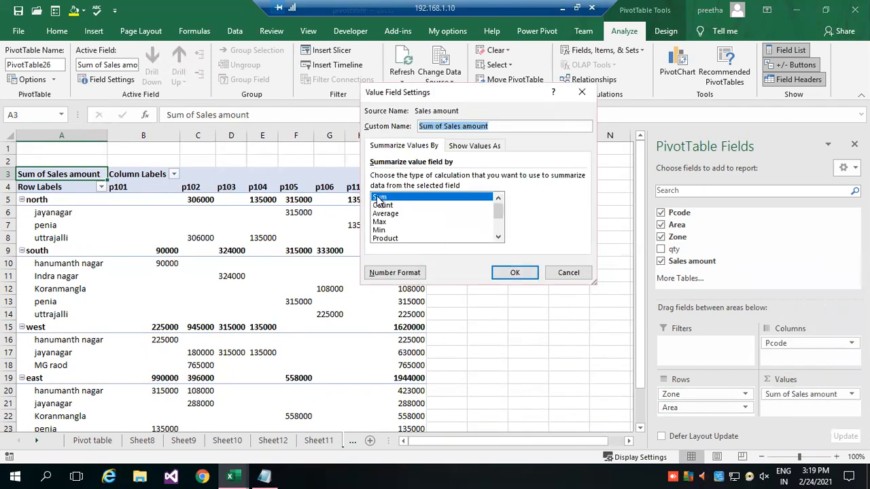
left_click(380, 223)
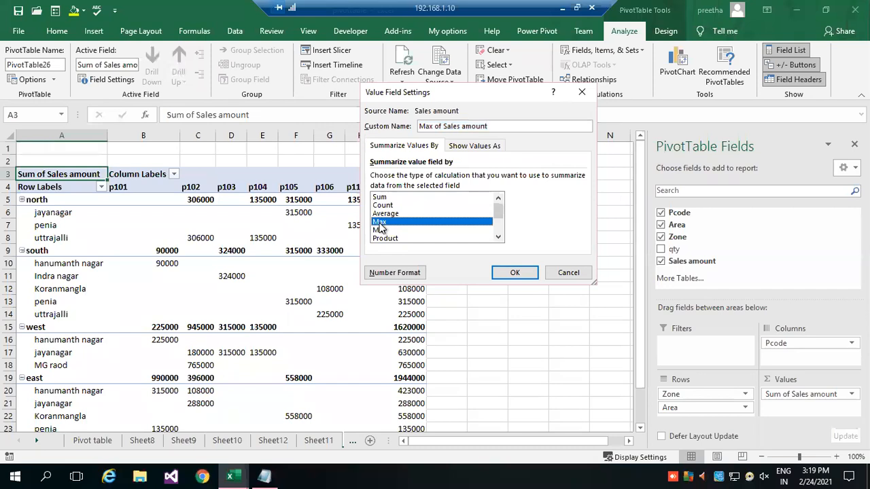
left_click(520, 274)
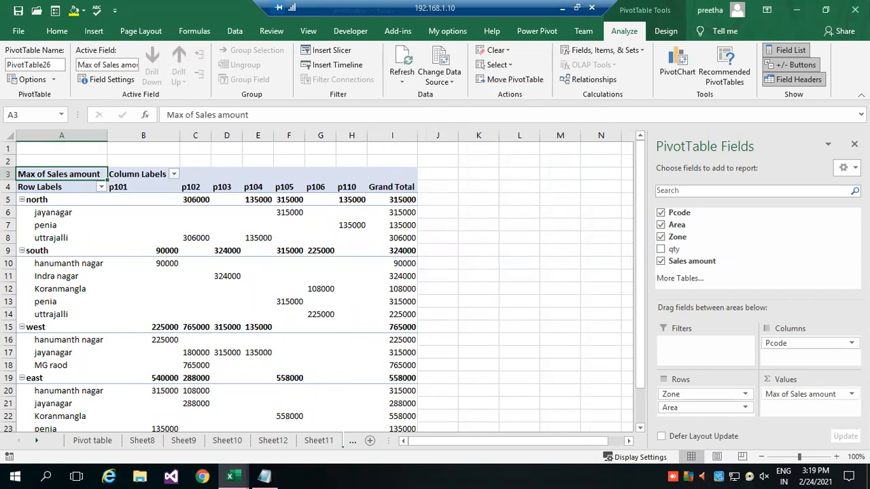
Review the value field settings for Sales amount and compare the north zone's grand total with its product code values.
left_click(815, 395)
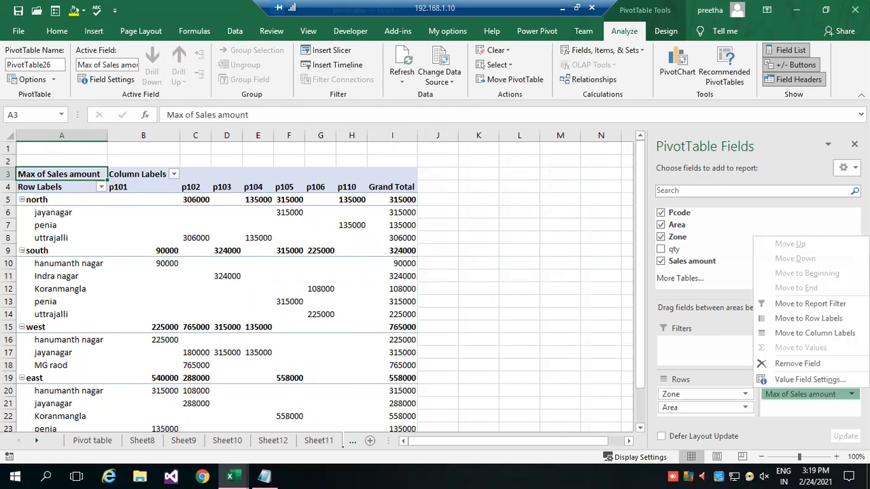
left_click(809, 379)
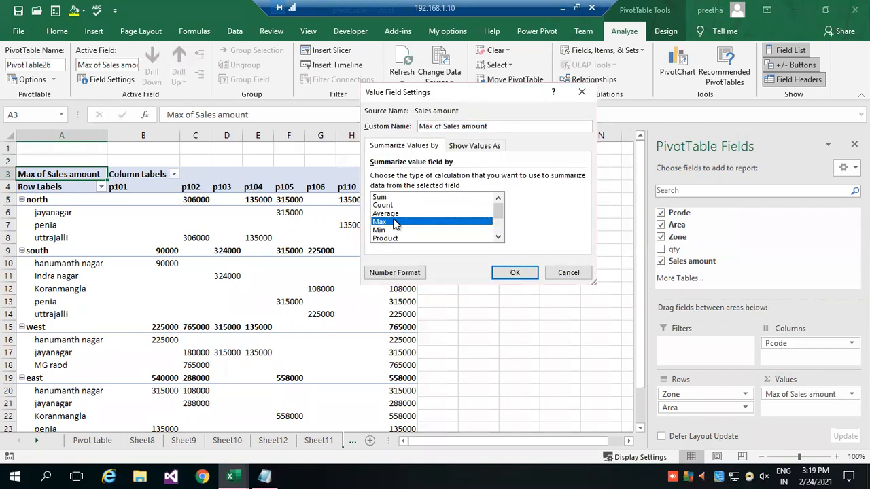
left_click(514, 272)
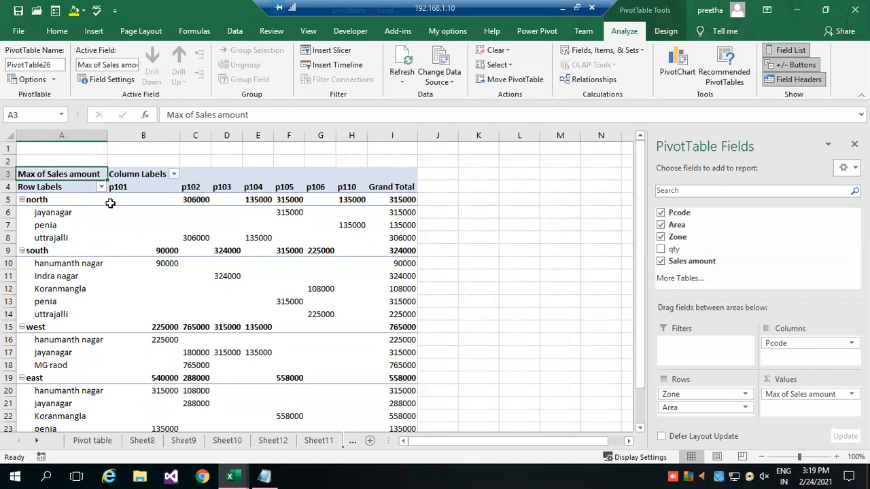
left_click(405, 200)
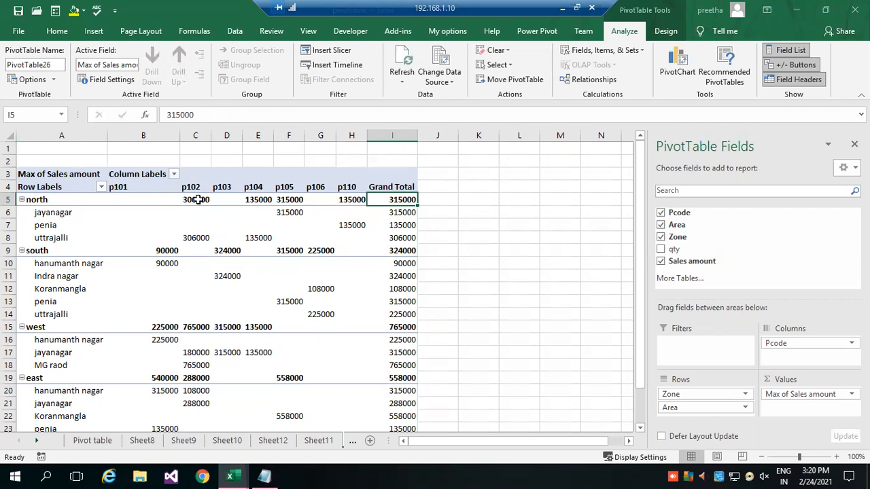
mouse_move(197, 199)
Turn grand totals off for both rows and columns of the PivotTable.
left_click(665, 31)
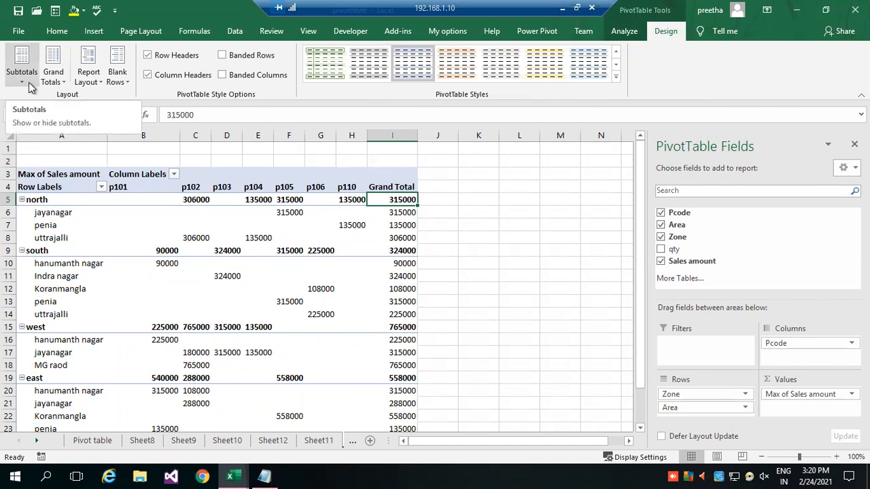
left_click(63, 83)
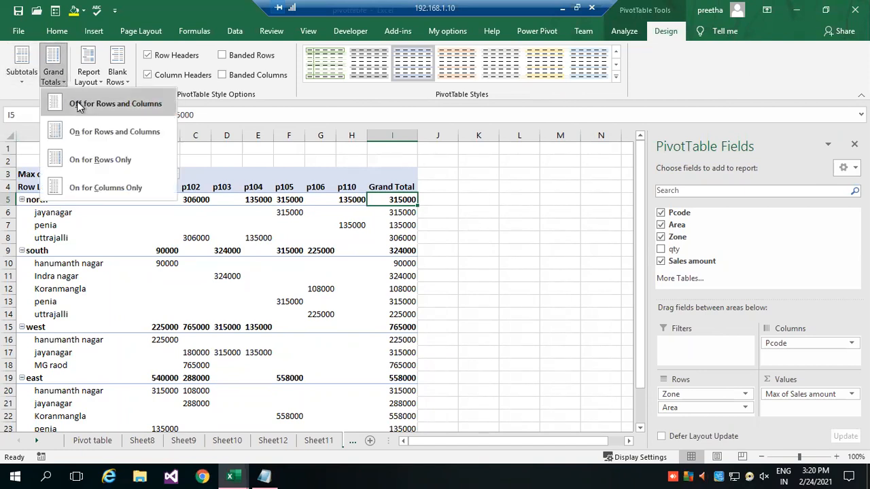
left_click(83, 101)
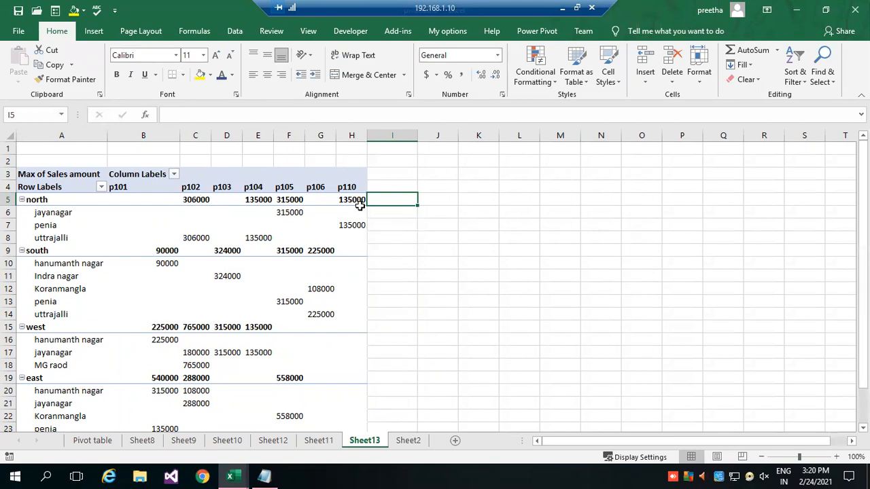
Examine the south zone's values for the individual product codes and the filter choices for the Pcode columns.
left_click(169, 249)
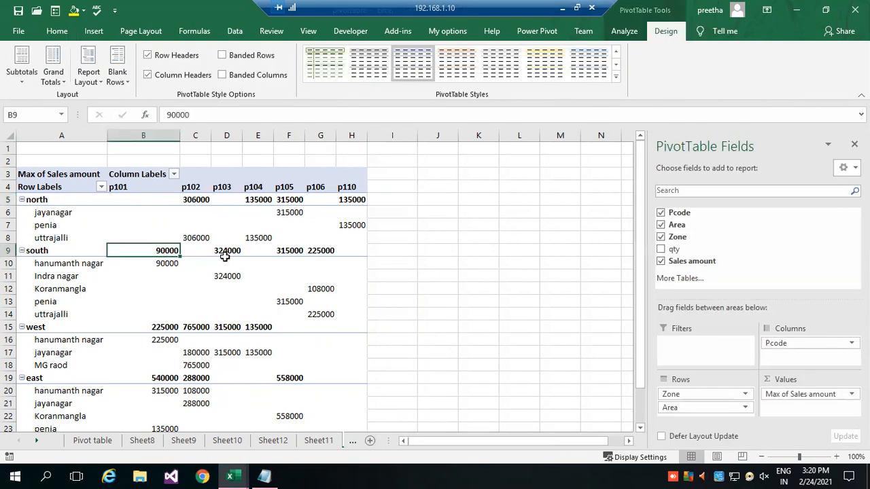
left_click(302, 251)
left_click(312, 256)
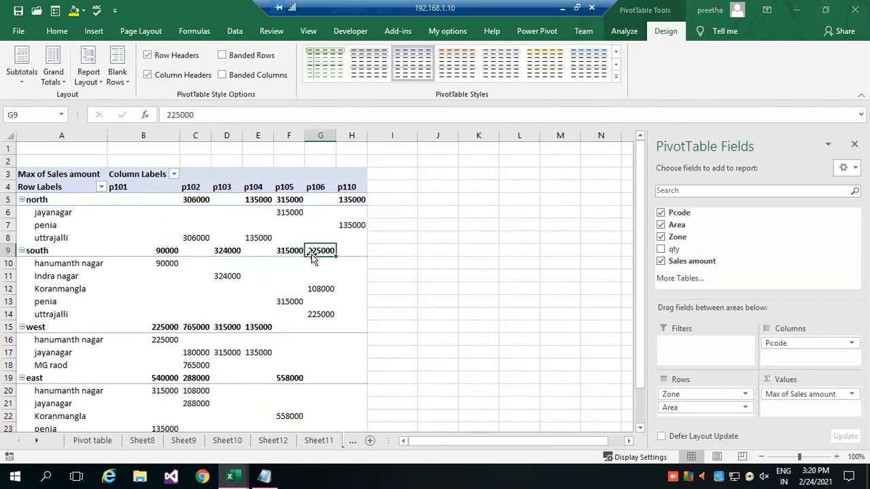
left_click(171, 250)
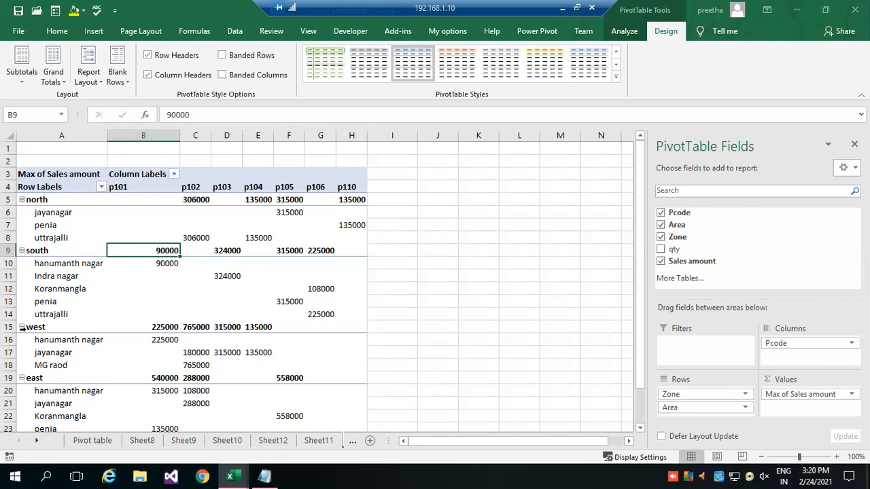
left_click(174, 175)
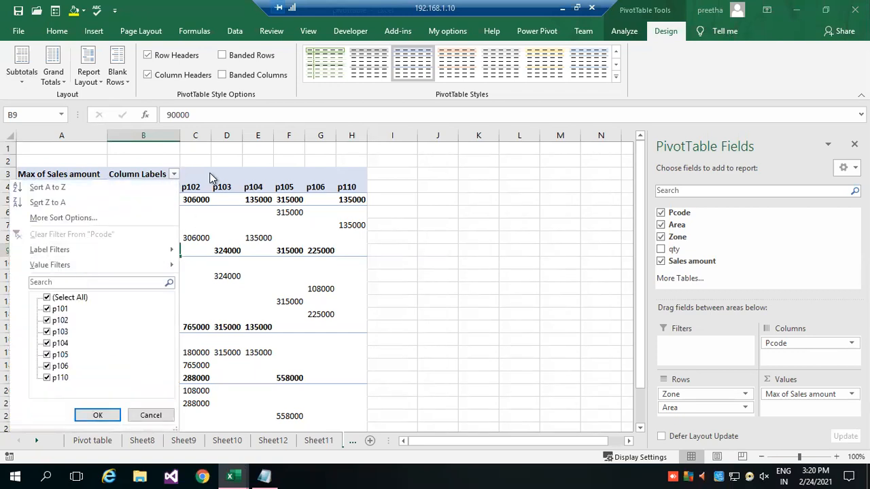
left_click(201, 152)
Filter the PivotTable rows to the west zone only by excluding north, south and east, and inspect its p102 values.
left_click(101, 188)
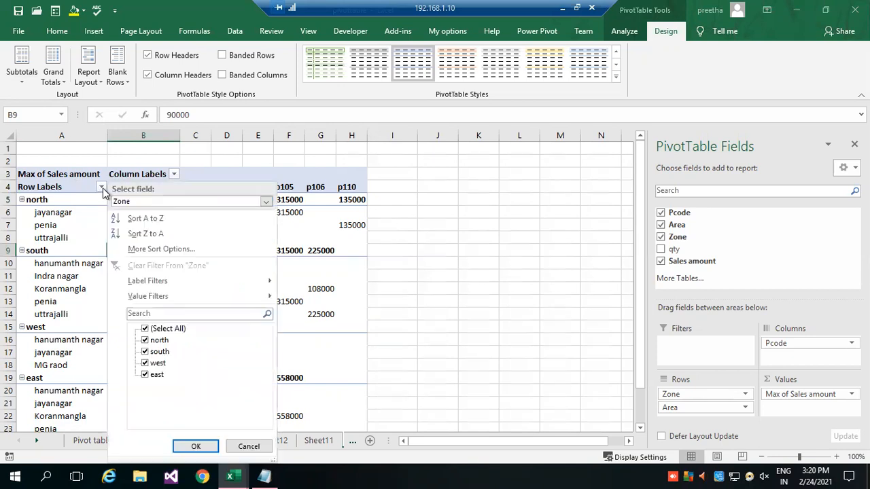
left_click(145, 340)
left_click(145, 351)
left_click(145, 375)
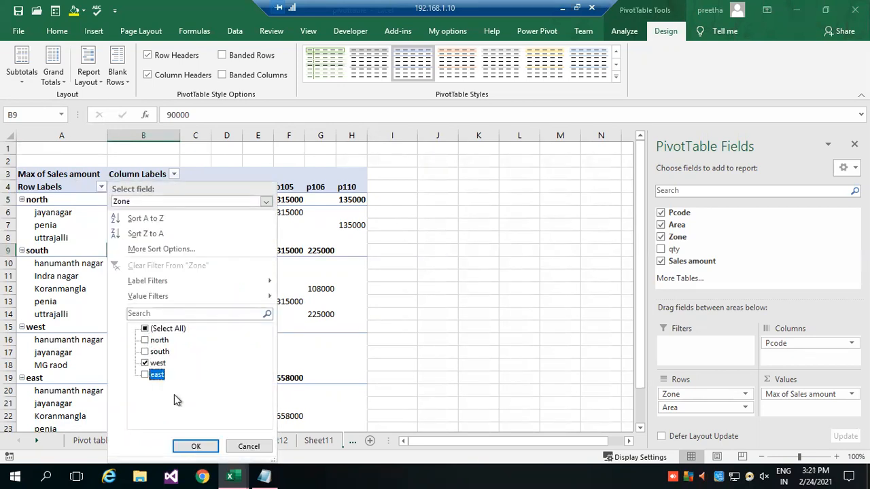
left_click(195, 446)
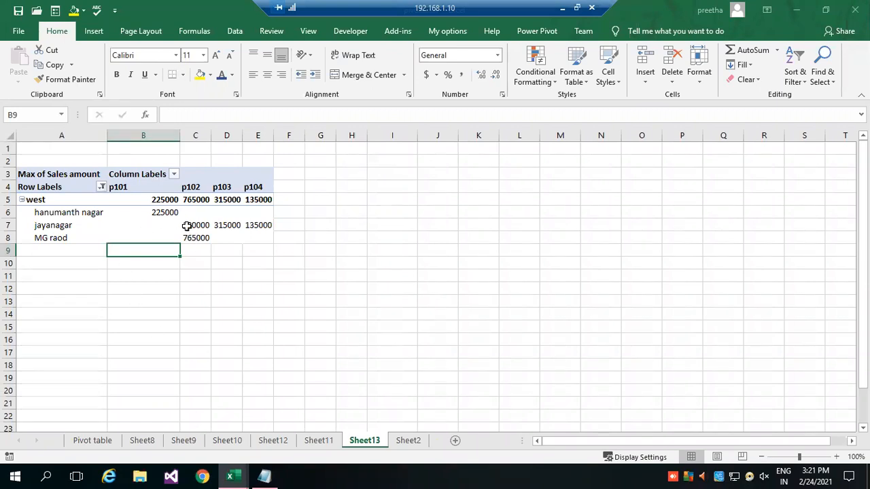
left_click_drag(186, 227, 189, 237)
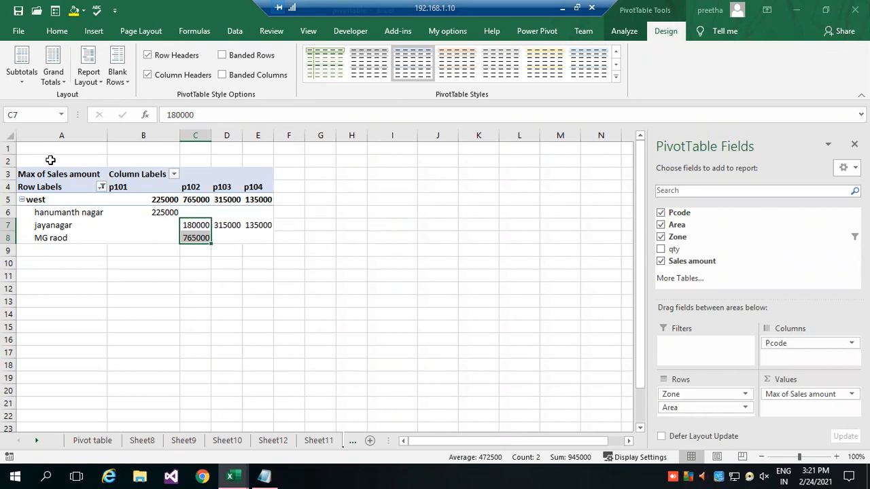
Include all zones again in the PivotTable's row filter.
left_click(101, 187)
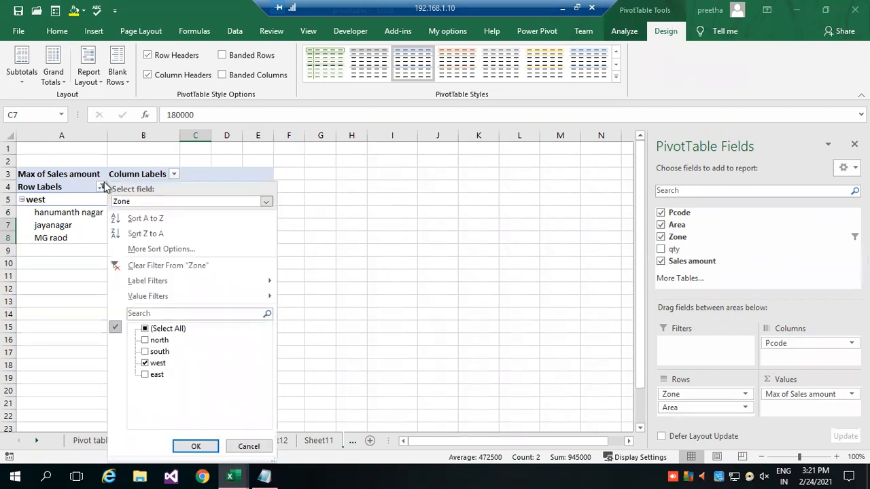
left_click(144, 329)
left_click(193, 446)
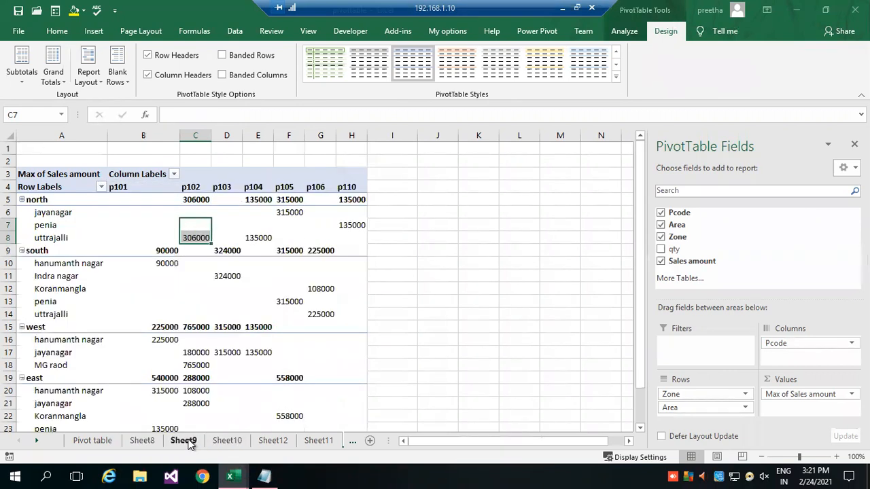
Apply the blue Medium PivotTable style with a dark header and shaded zone rows, and close the PivotTable Fields list.
left_click(95, 214)
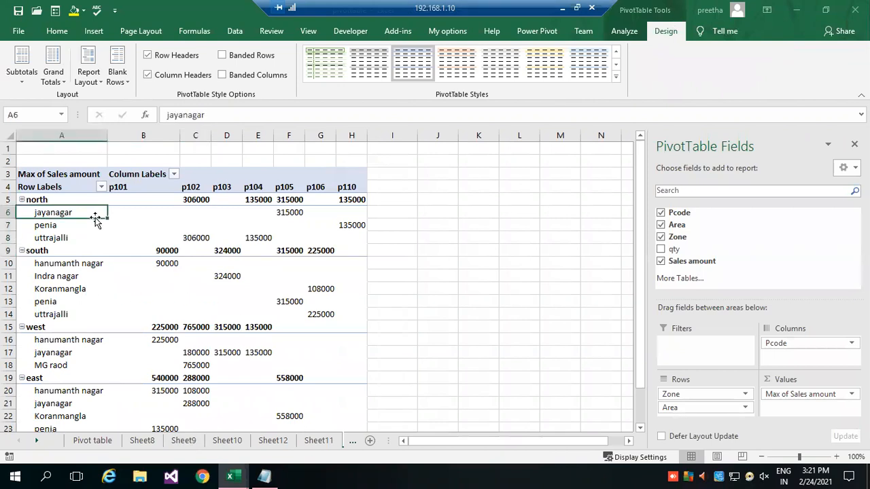
left_click(617, 80)
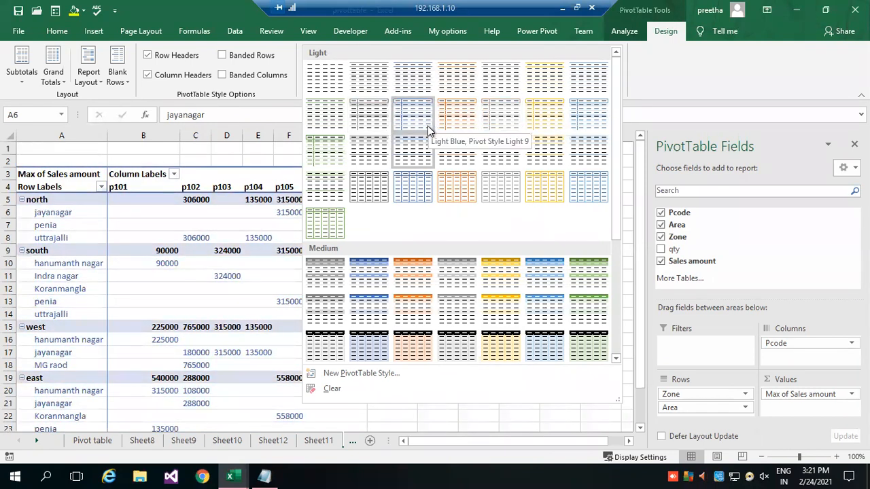
left_click(381, 270)
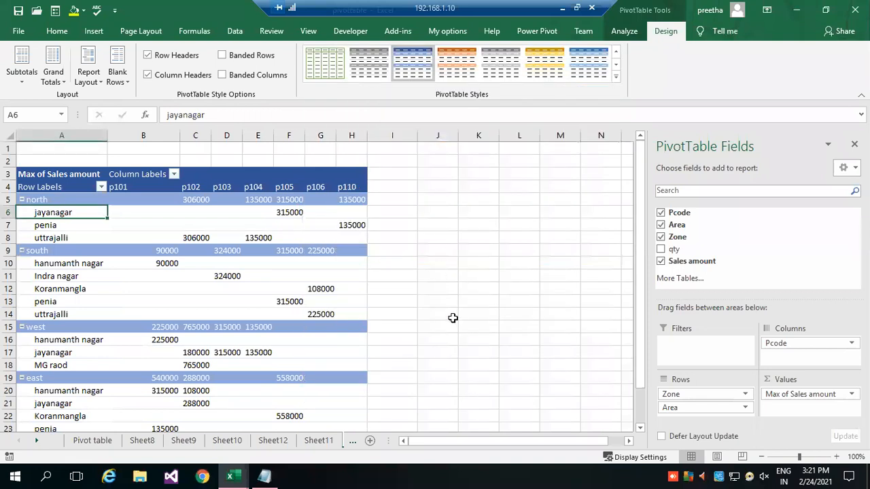
left_click(480, 317)
scroll(240, 226, "down", 1)
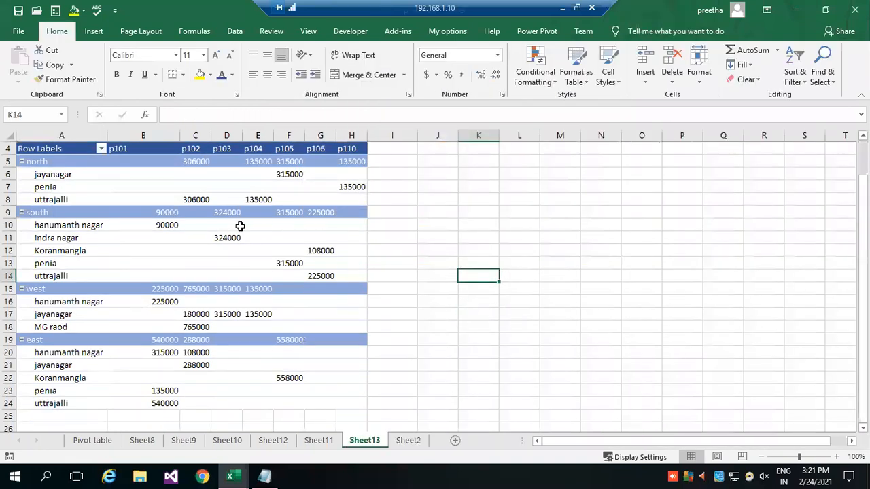
left_click(142, 175)
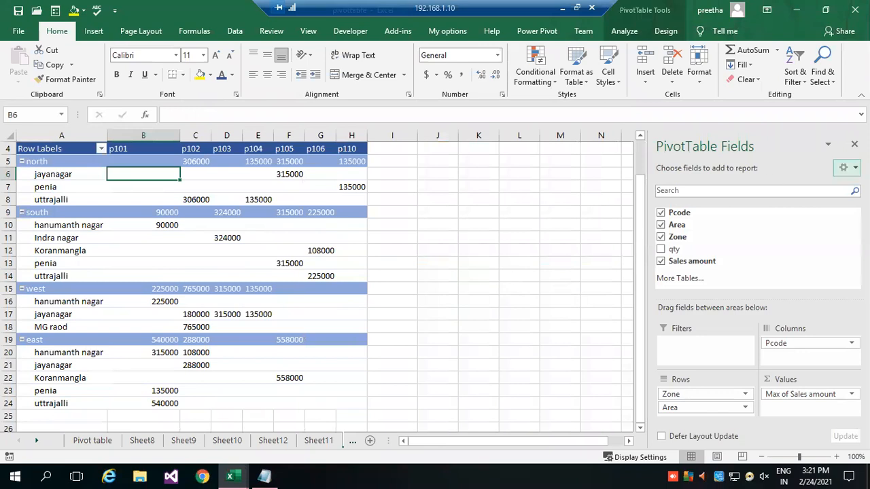
left_click(855, 143)
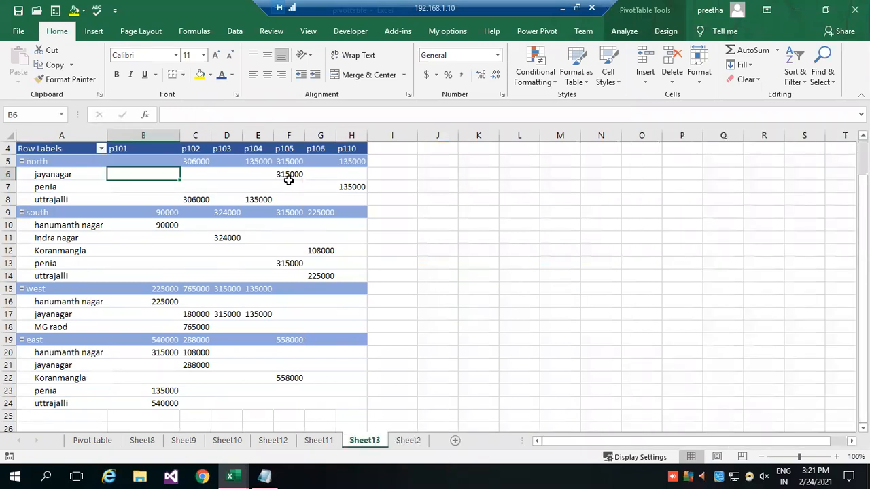
Insert a 3-D Column PivotChart based on the PivotTable.
left_click(88, 174)
left_click(621, 32)
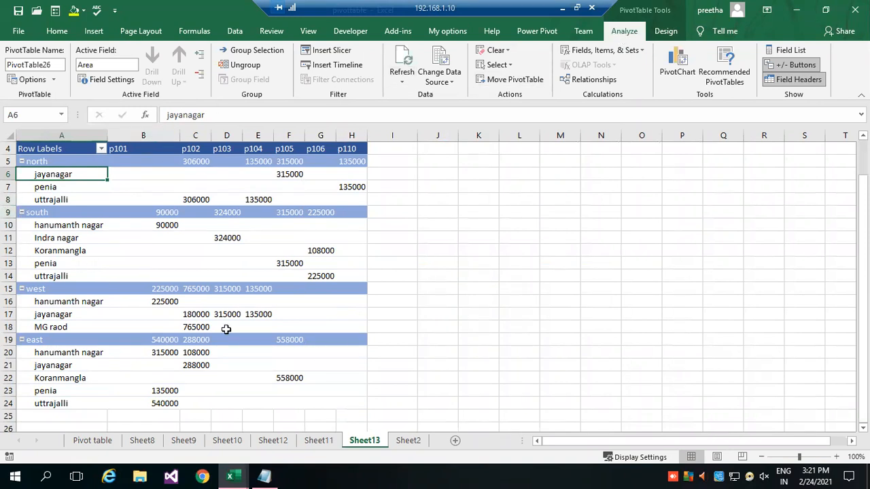
scroll(277, 339, "down", 1)
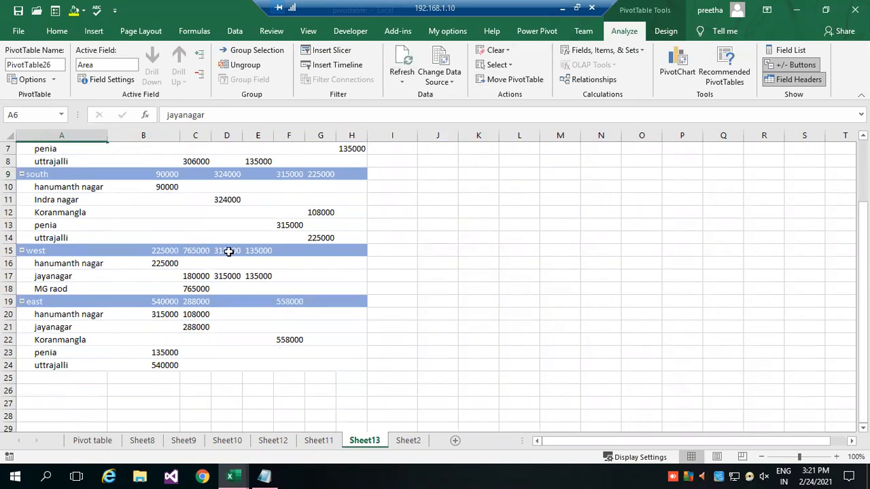
scroll(230, 249, "up", 2)
left_click(163, 214)
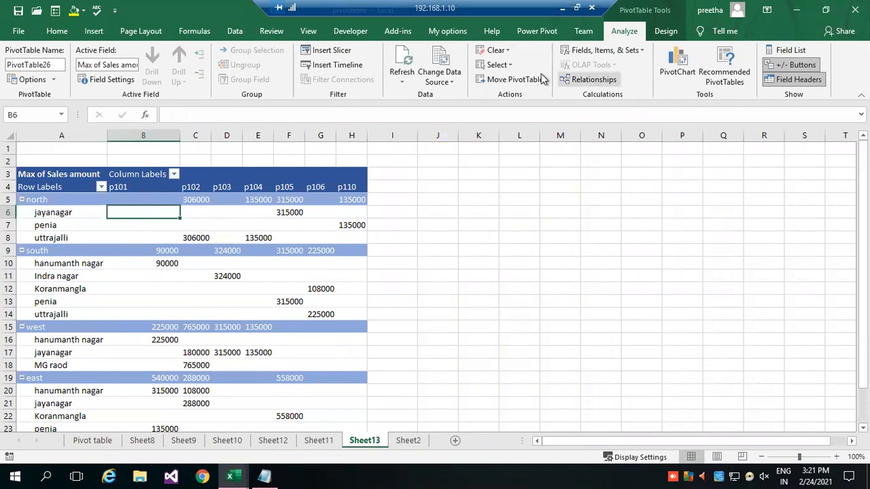
left_click(679, 63)
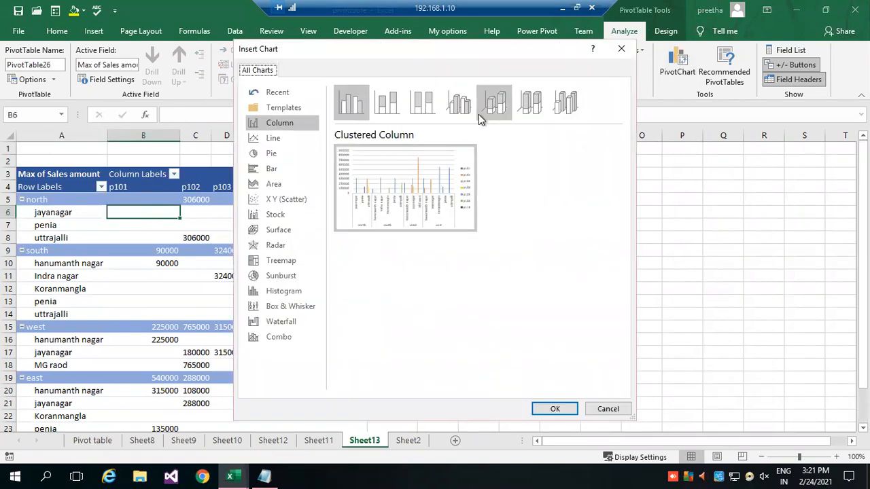
mouse_move(403, 219)
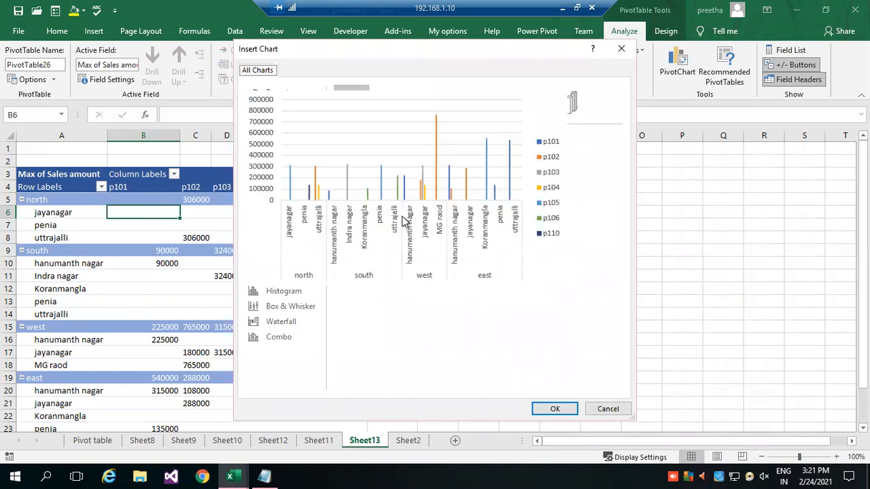
left_click(422, 116)
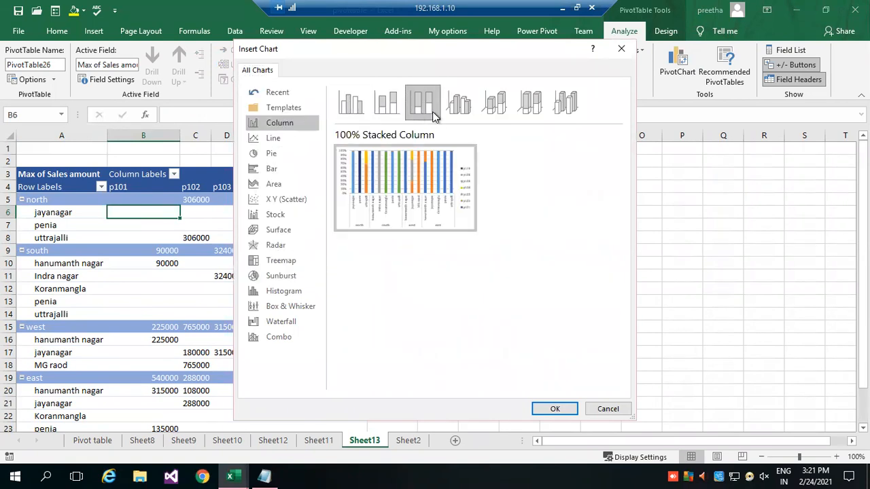
left_click(459, 111)
left_click(509, 109)
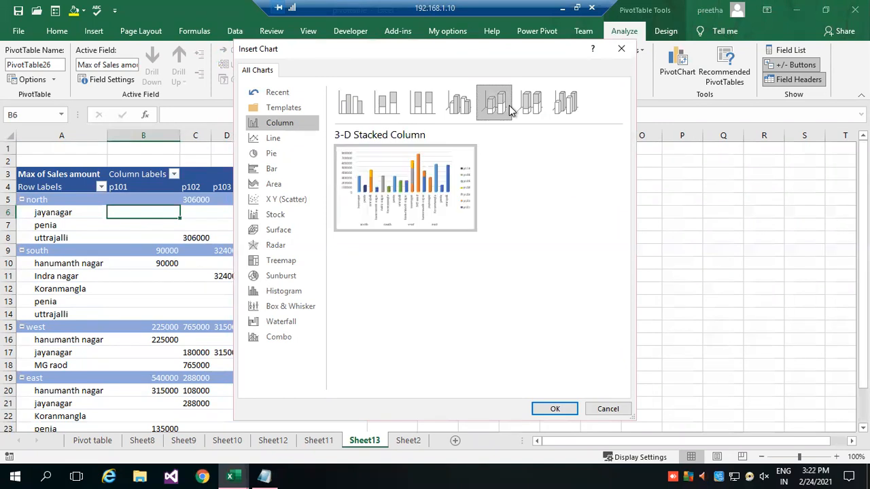
left_click(536, 107)
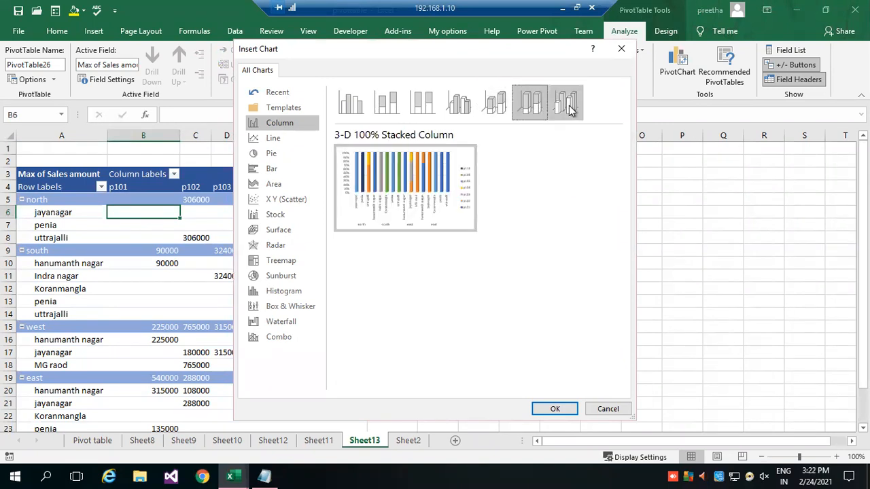
left_click(569, 109)
left_click(557, 409)
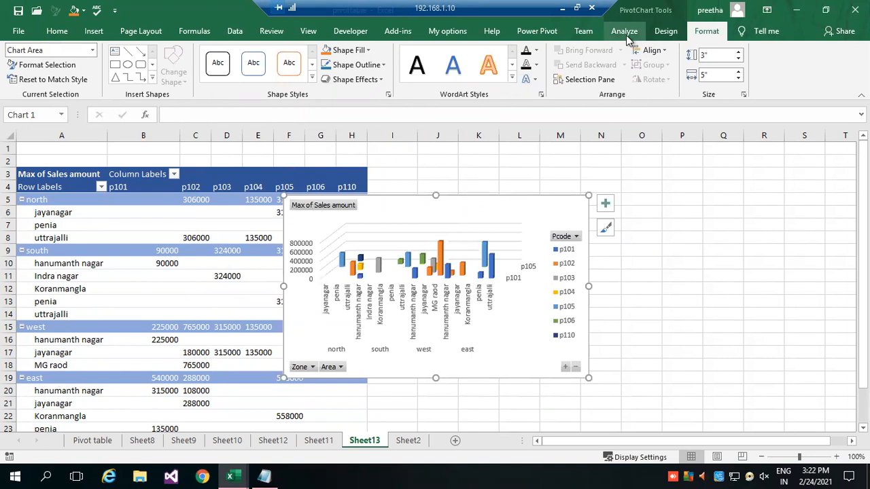
Change the PivotChart's type to Clustered Bar.
left_click(514, 235)
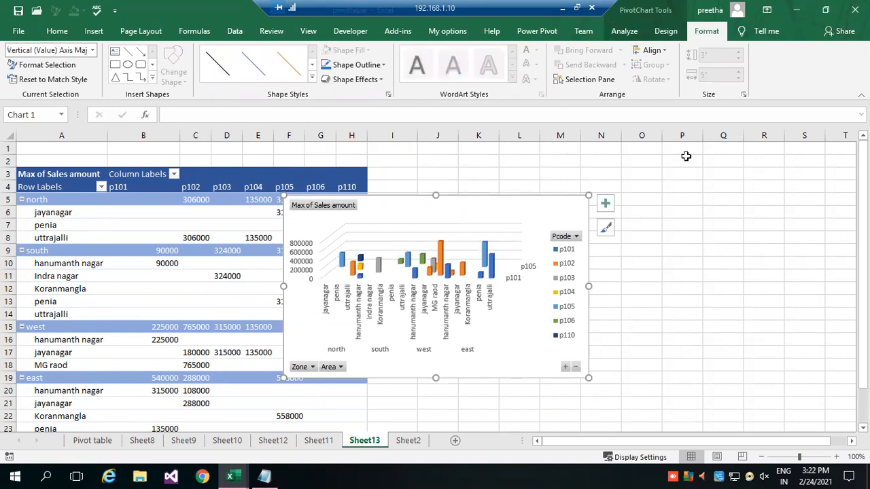
left_click(662, 31)
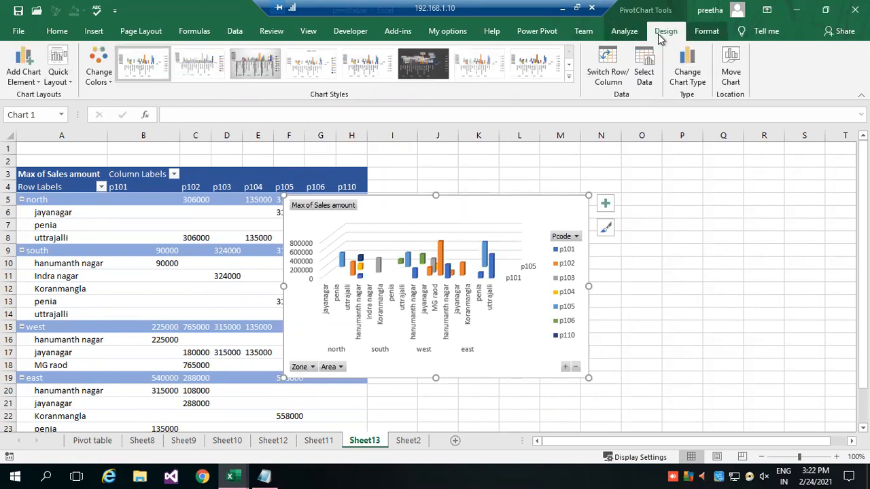
left_click(682, 80)
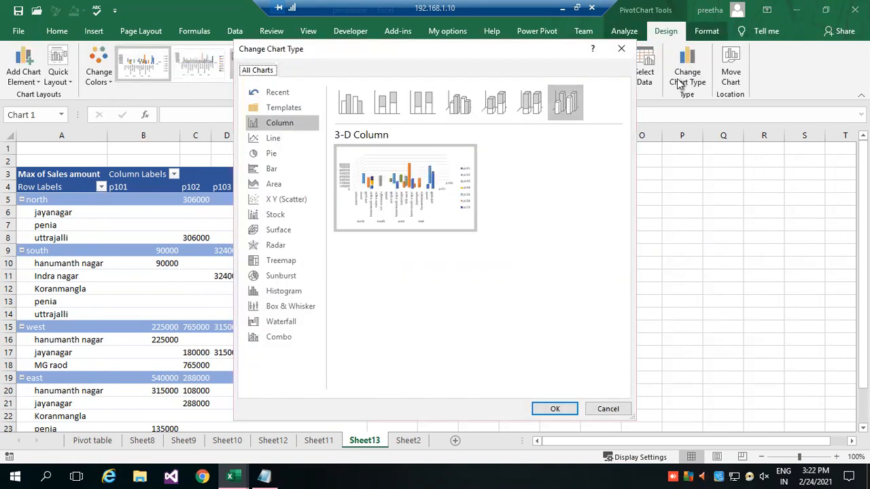
left_click(273, 138)
mouse_move(380, 151)
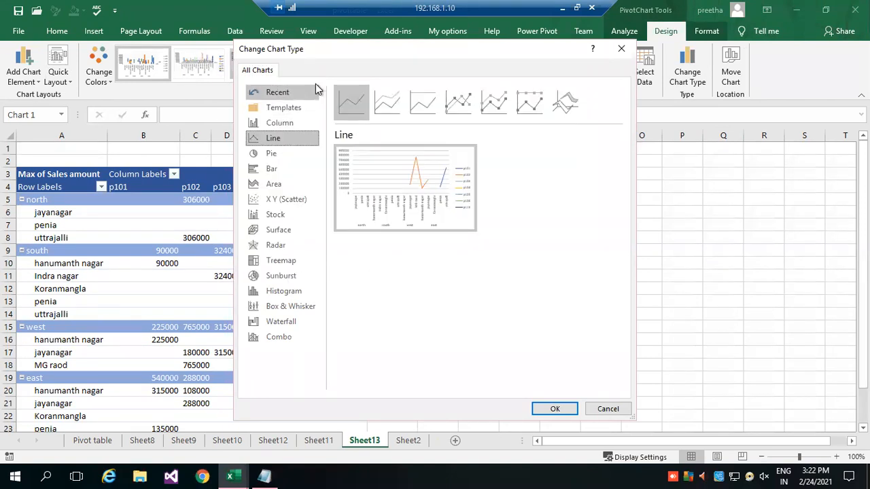
left_click(279, 123)
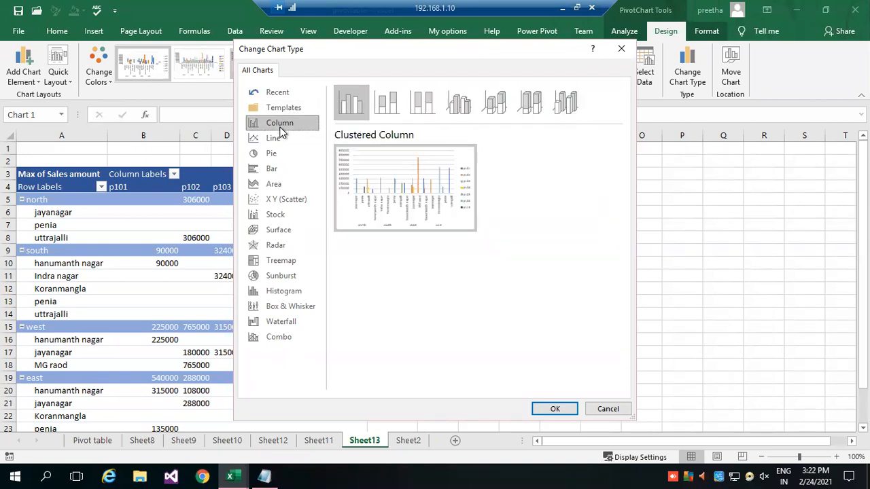
left_click(285, 172)
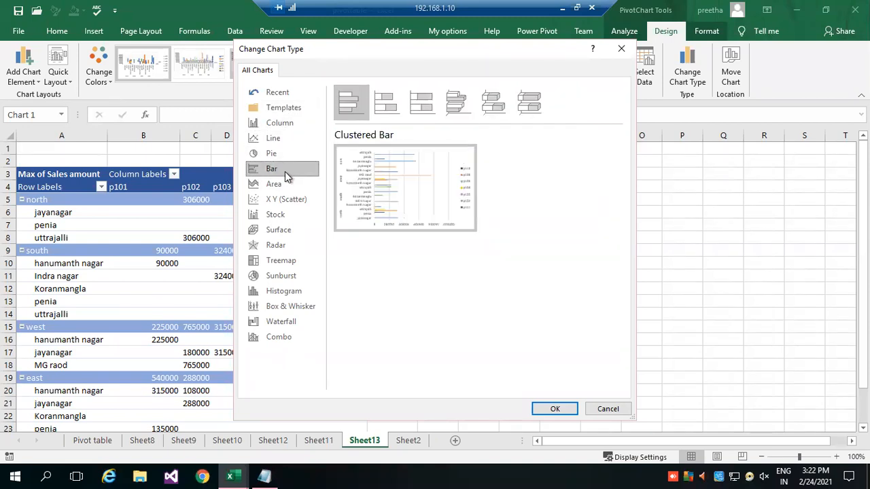
left_click(416, 107)
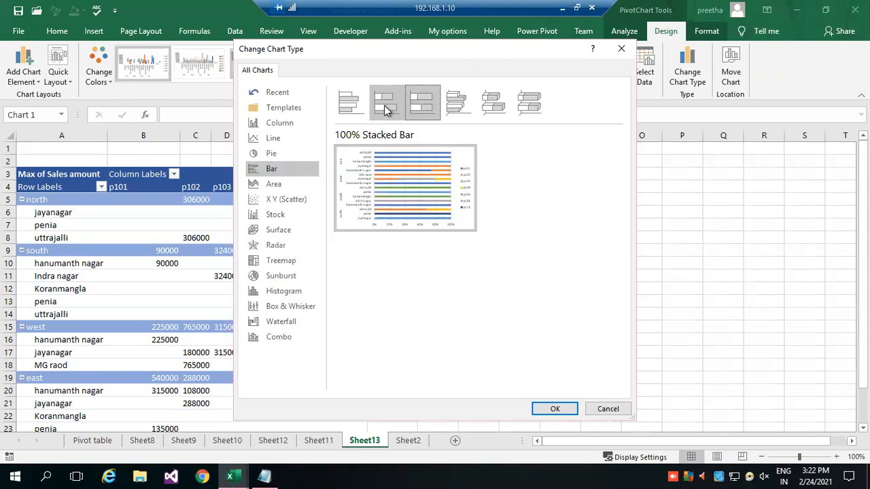
left_click(349, 104)
left_click(551, 409)
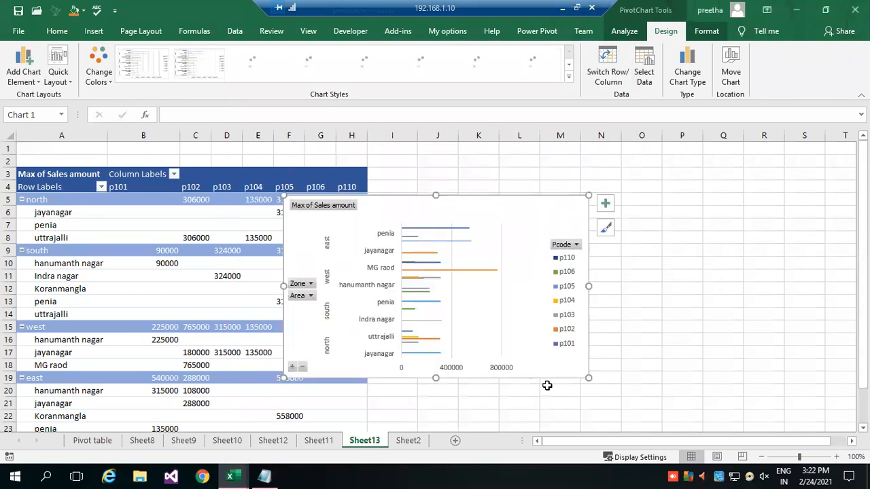
Move the PivotChart beside the PivotTable and enlarge it to span from about column I to column S, starting at row 1.
left_click_drag(373, 196, 529, 142)
left_click_drag(591, 326, 595, 387)
left_click_drag(745, 264, 818, 293)
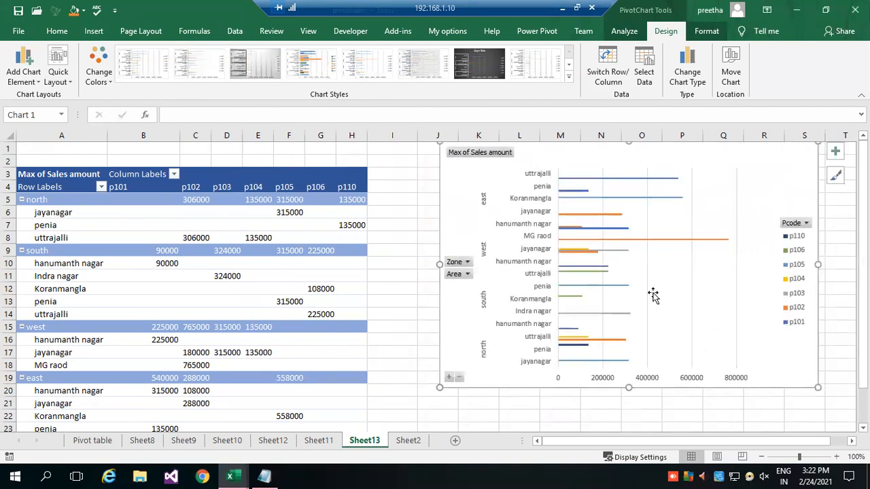
left_click_drag(440, 264, 410, 271)
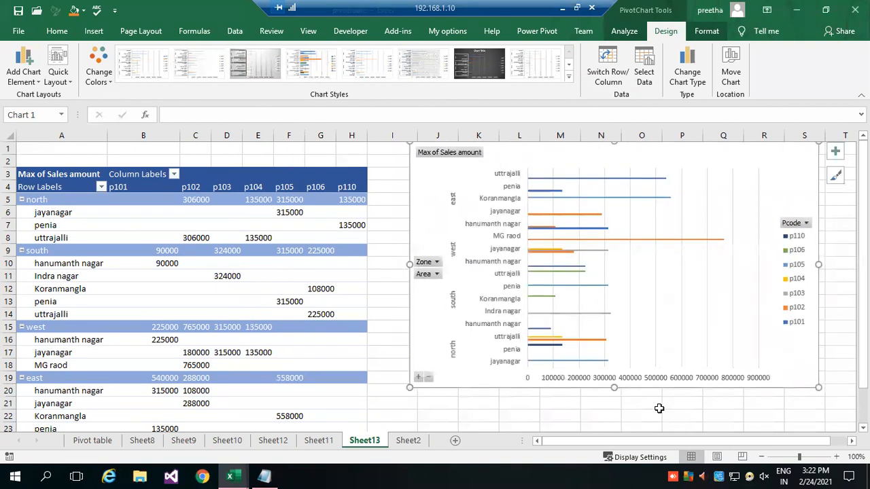
left_click_drag(613, 388, 631, 403)
scroll(660, 381, "up", 1)
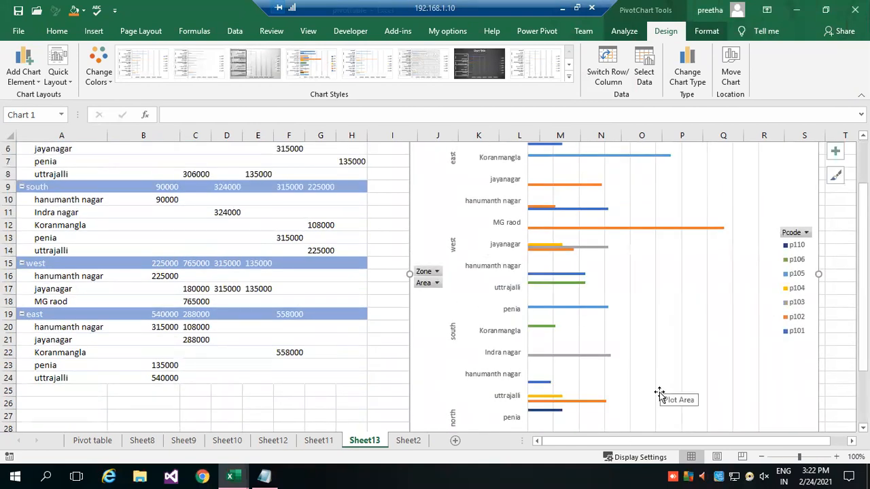
scroll(659, 393, "up", 2)
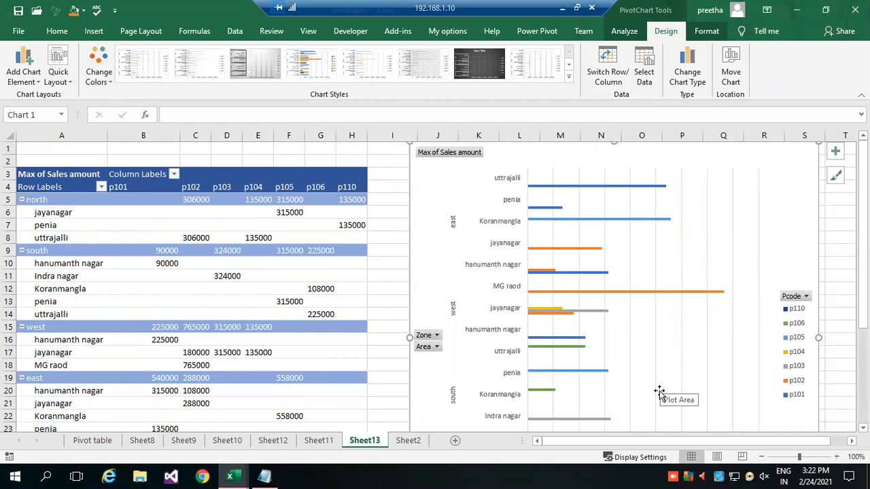
scroll(659, 393, "down", 4)
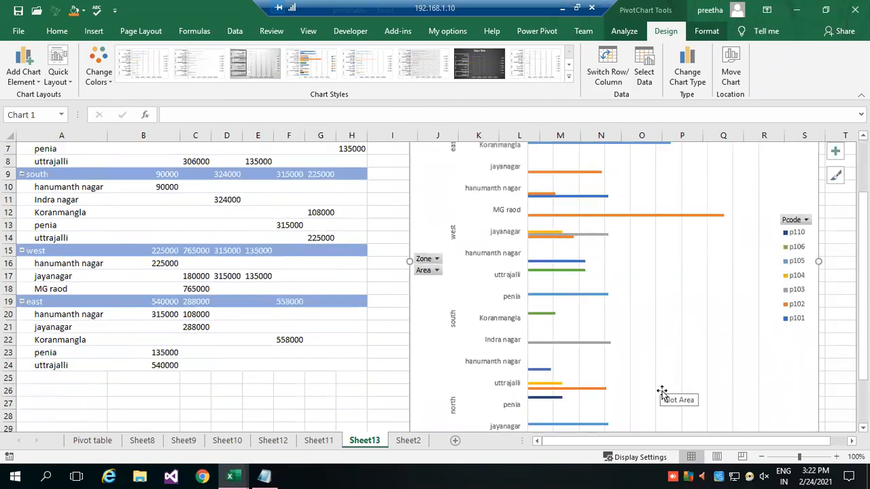
scroll(663, 388, "up", 4)
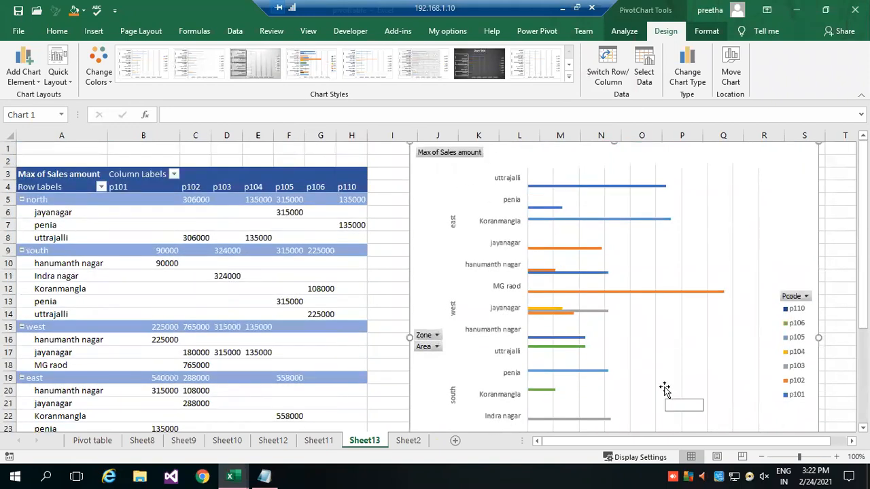
Filter the PivotChart's Zone field to show only north.
left_click(531, 293)
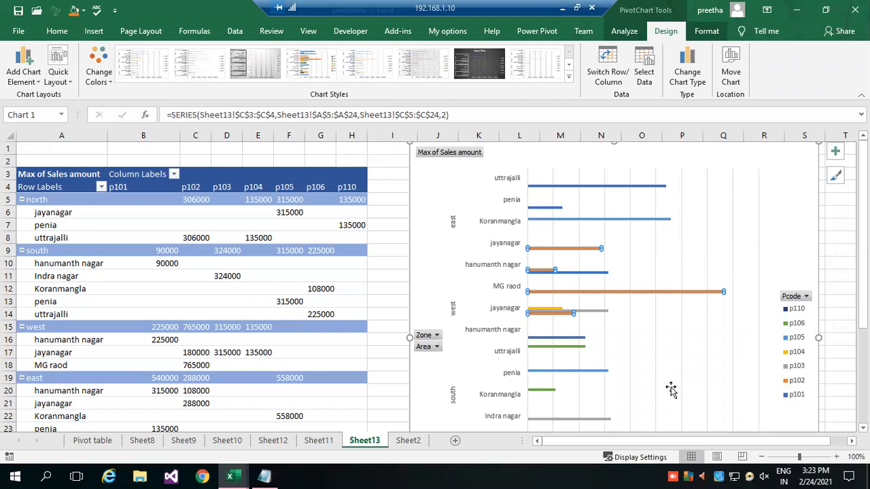
left_click(437, 335)
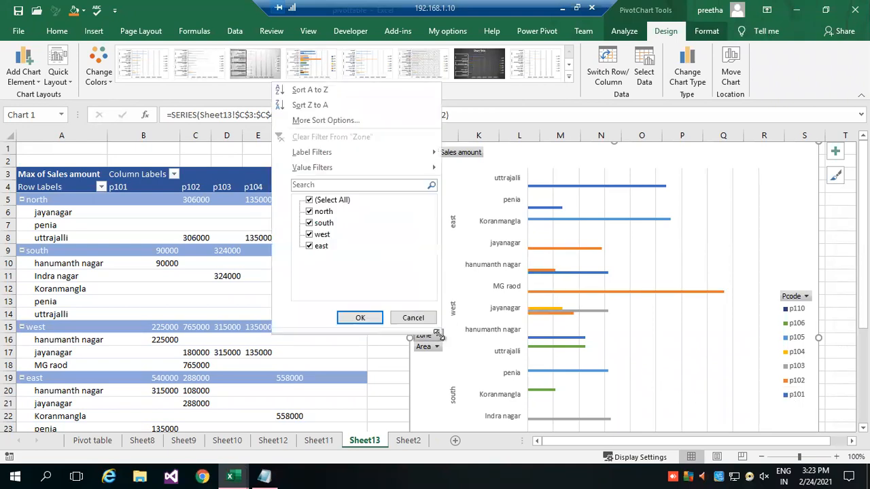
left_click(309, 200)
left_click(309, 211)
left_click(356, 317)
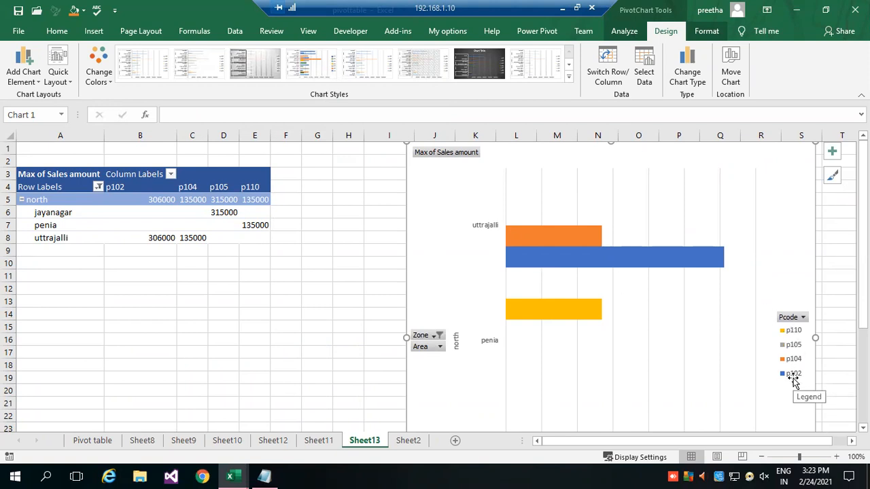
Switch the PivotChart's Zone filter to show only south.
left_click(437, 337)
left_click(302, 221)
left_click(302, 211)
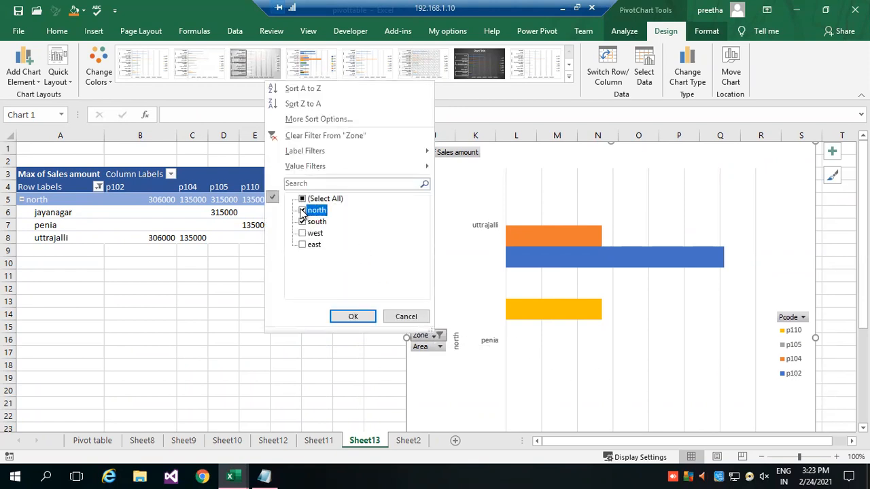
left_click(353, 317)
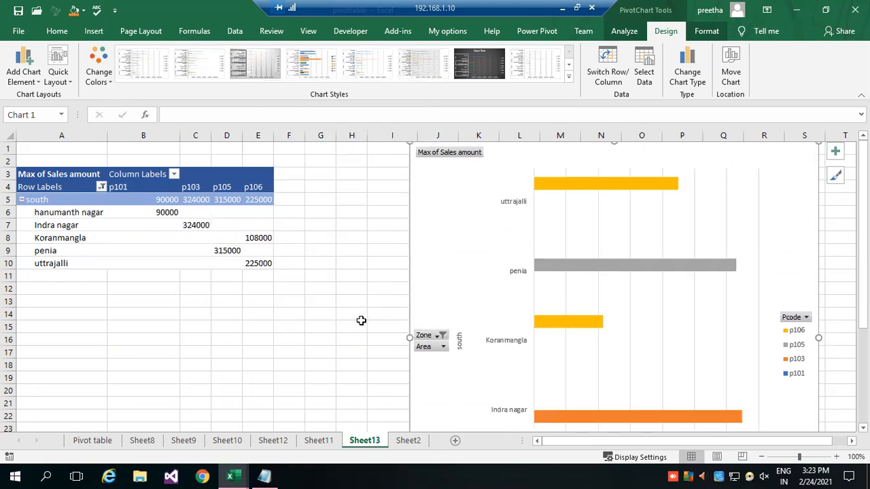
Filter the PivotChart's Area field to Indra nagar and jayanagar only.
left_click(444, 346)
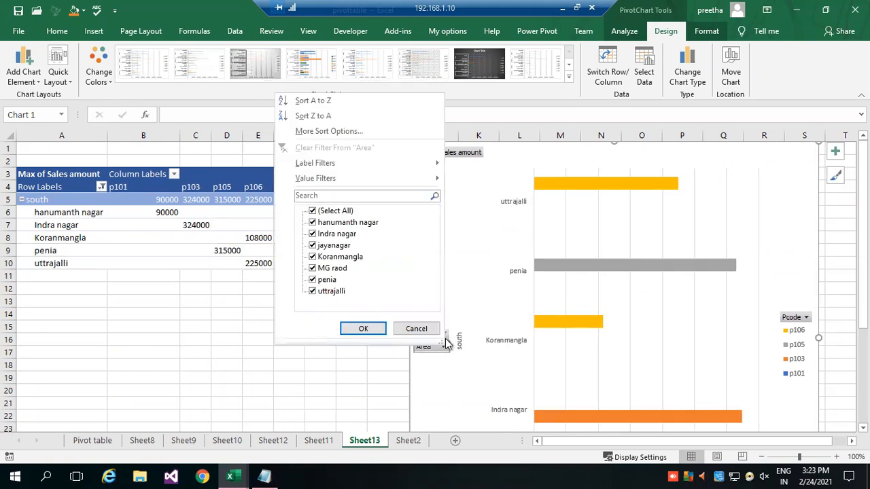
left_click(312, 211)
left_click(313, 234)
left_click(312, 245)
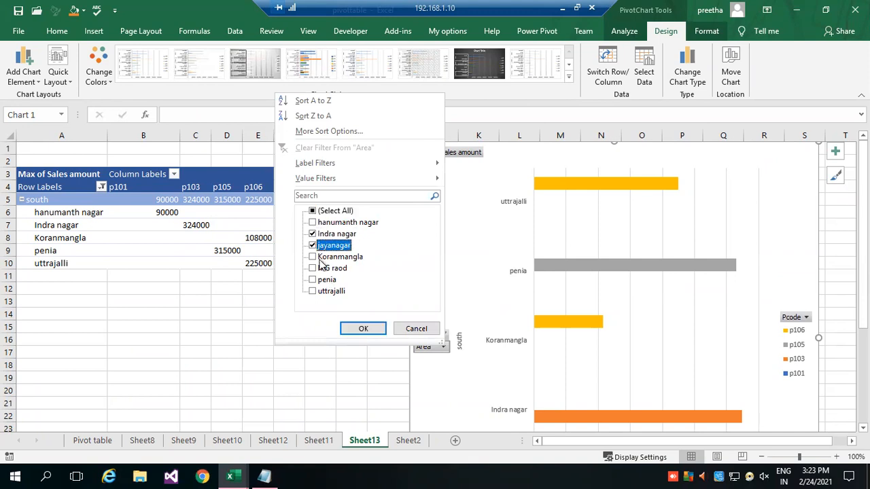
left_click(363, 326)
left_click(364, 329)
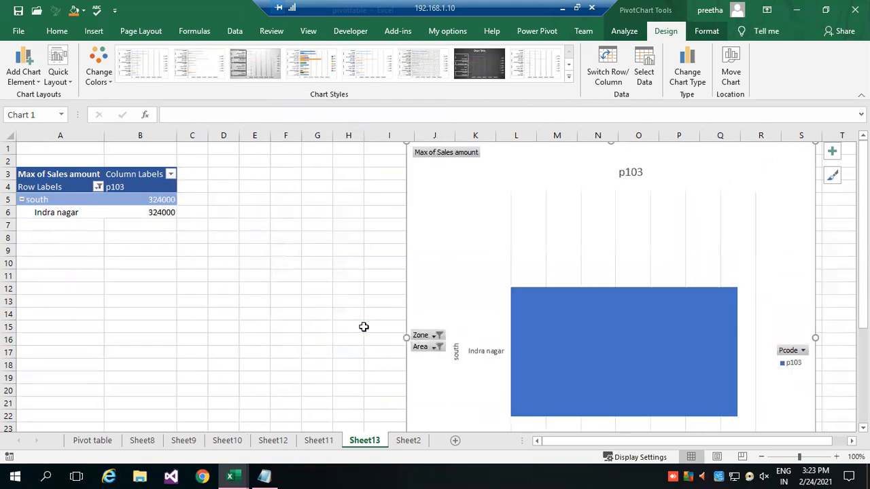
Add Koranmangla and MG raod to the areas included in the PivotChart's Area filter.
left_click(435, 350)
left_click(324, 273)
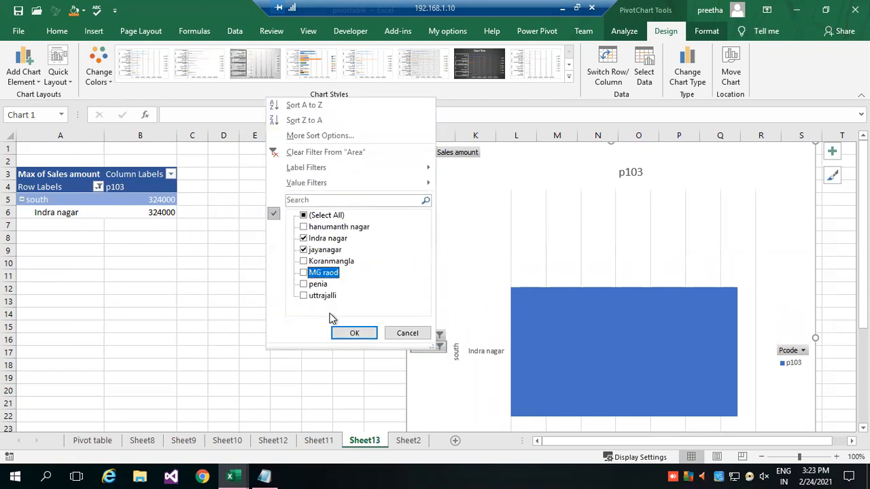
left_click(305, 273)
left_click(304, 262)
left_click(351, 333)
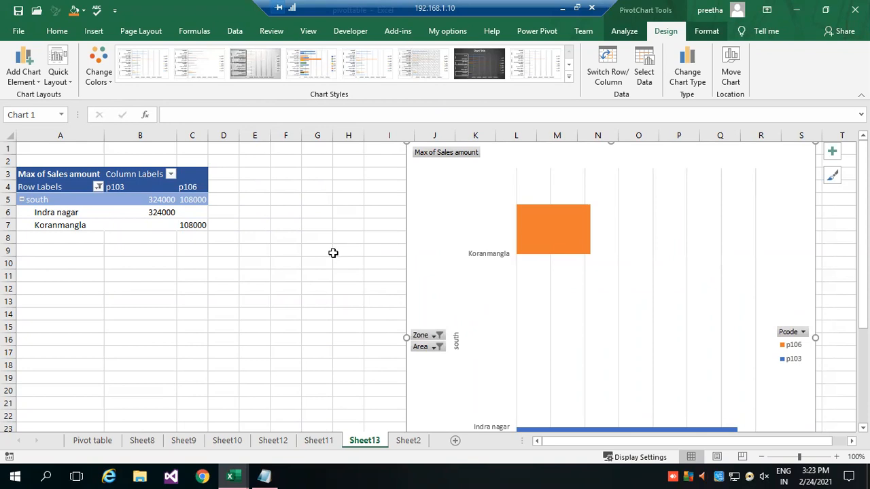
Include all zones in the PivotChart's Zone filter again, keeping the current Area filter selection.
left_click(86, 82)
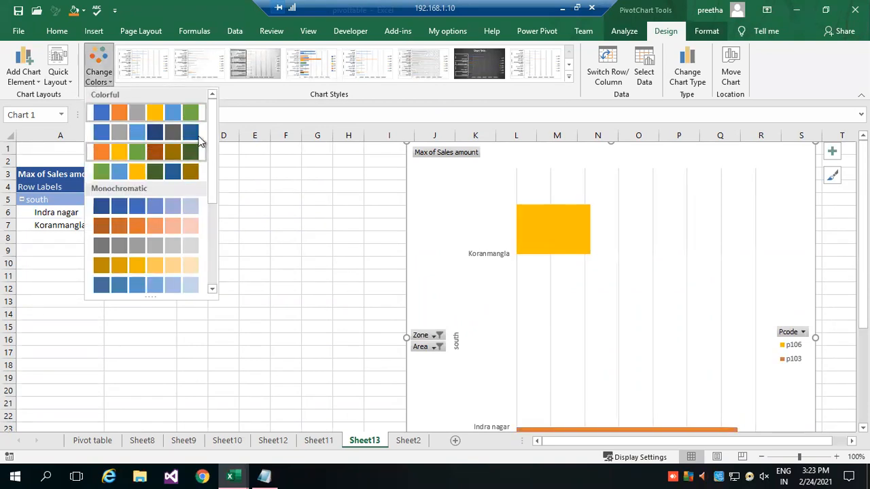
left_click(438, 343)
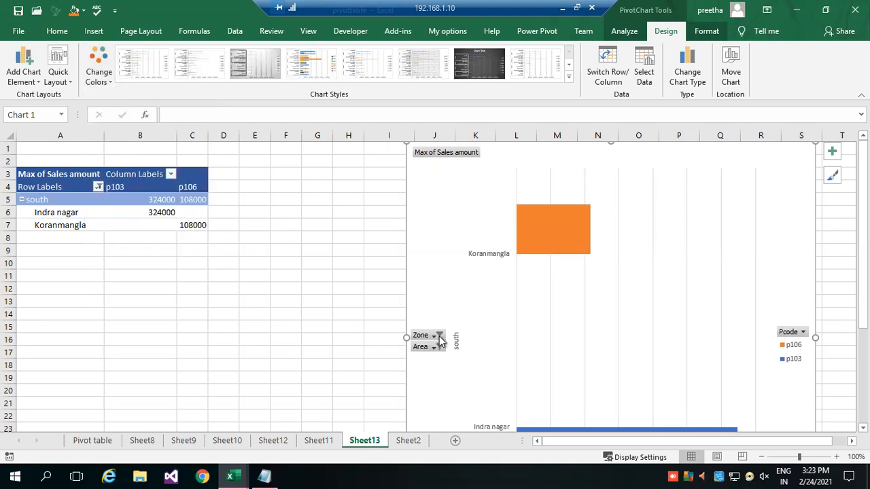
left_click(438, 335)
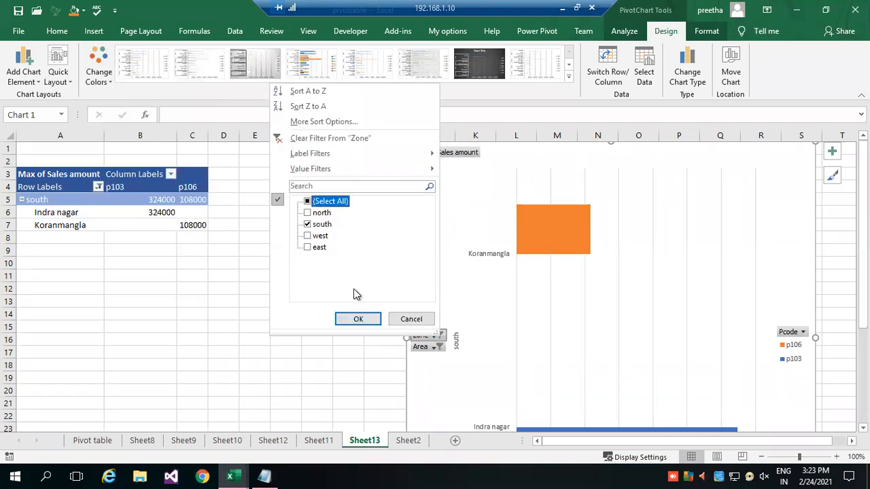
left_click(309, 202)
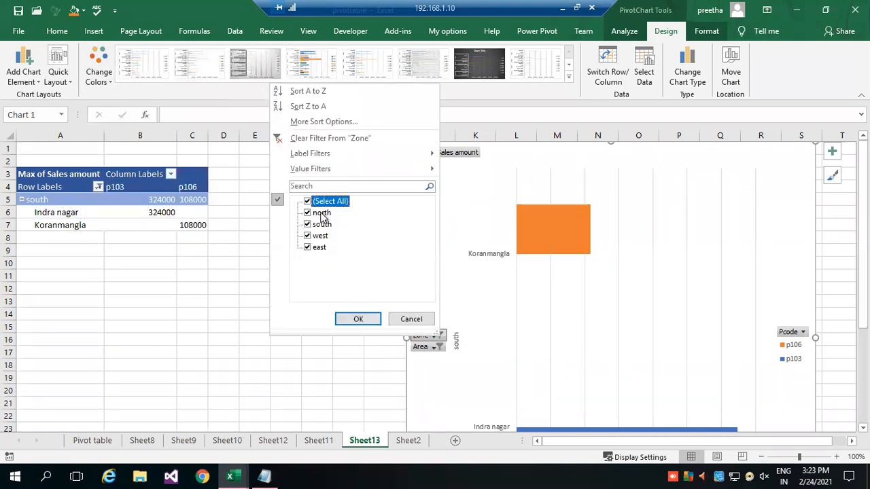
left_click(345, 318)
left_click(435, 348)
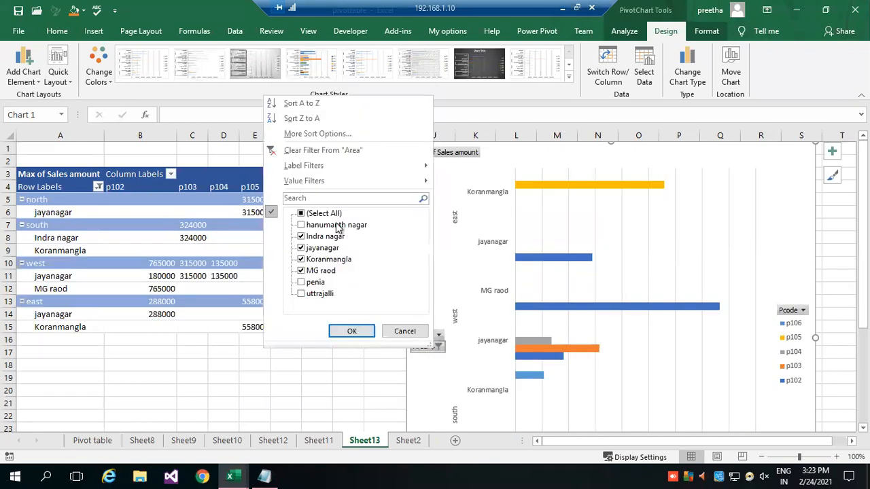
left_click(351, 331)
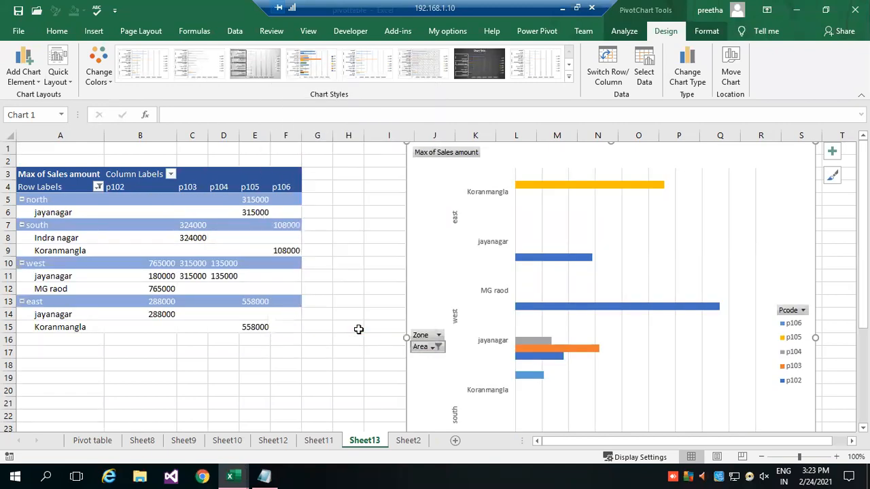
left_click(361, 288)
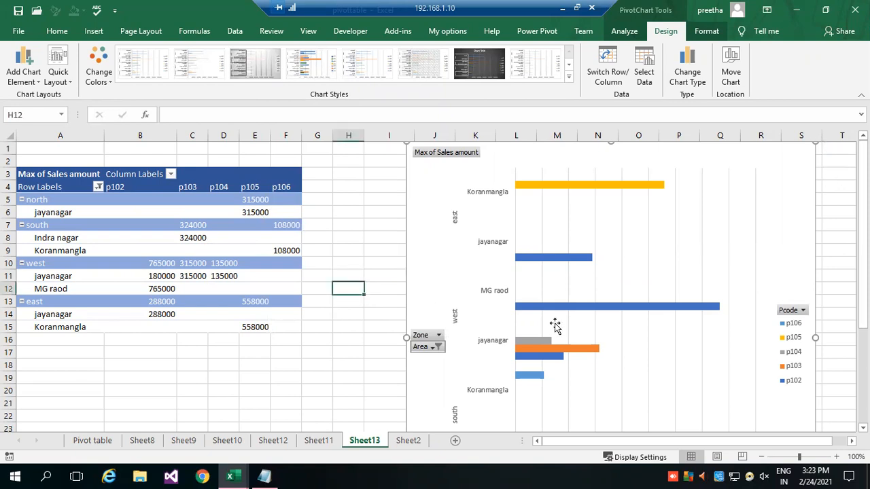
scroll(843, 270, "down", 3)
scroll(843, 269, "up", 3)
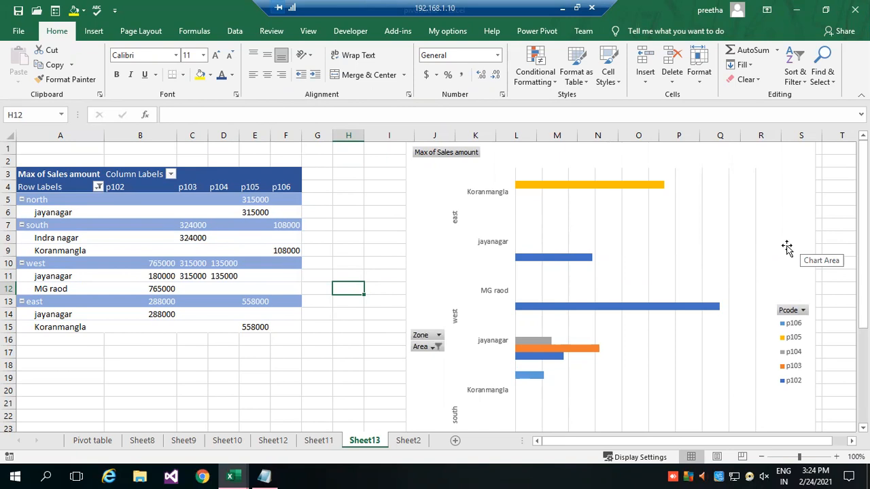
left_click(93, 31)
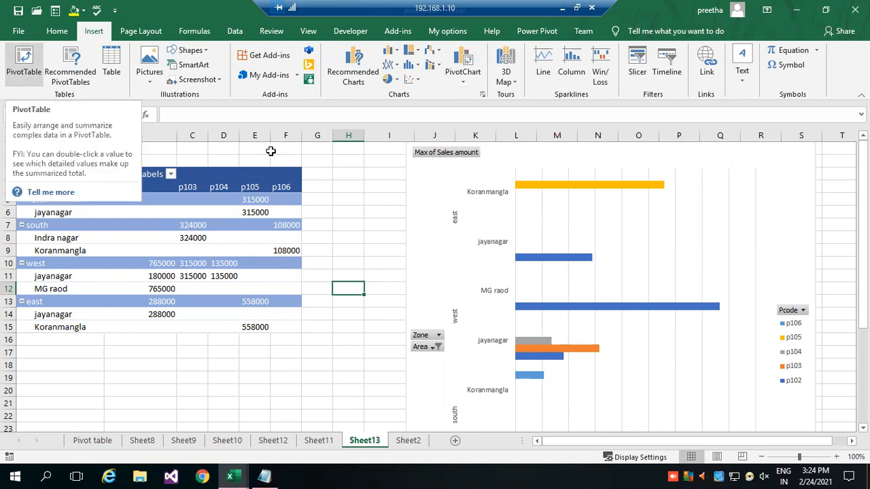
left_click(107, 236)
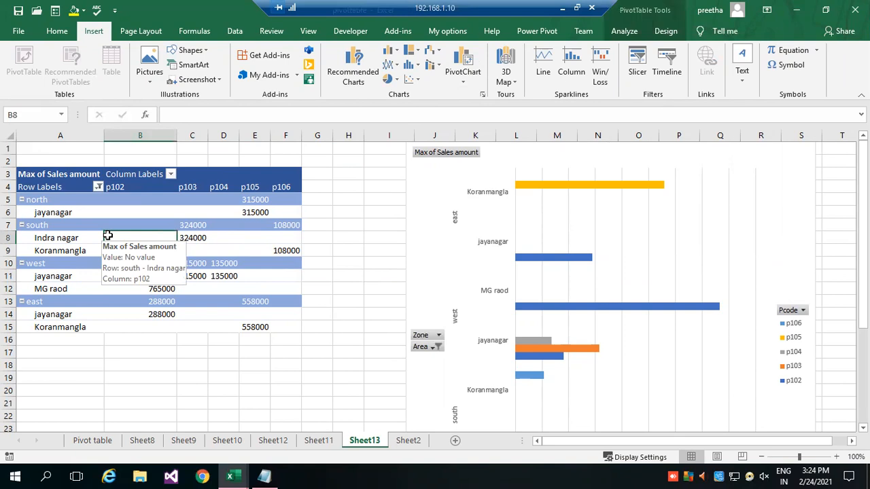
left_click(615, 34)
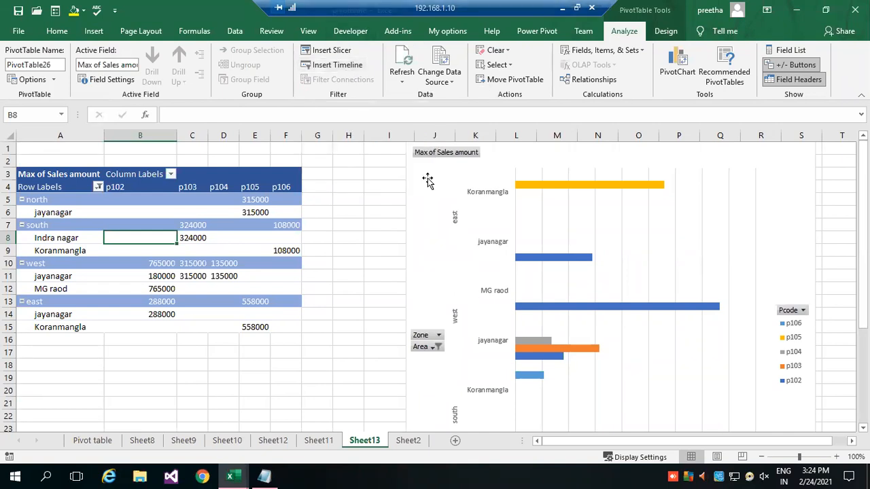
Delete the PivotChart from Sheet13.
left_click(419, 172)
key("Delete")
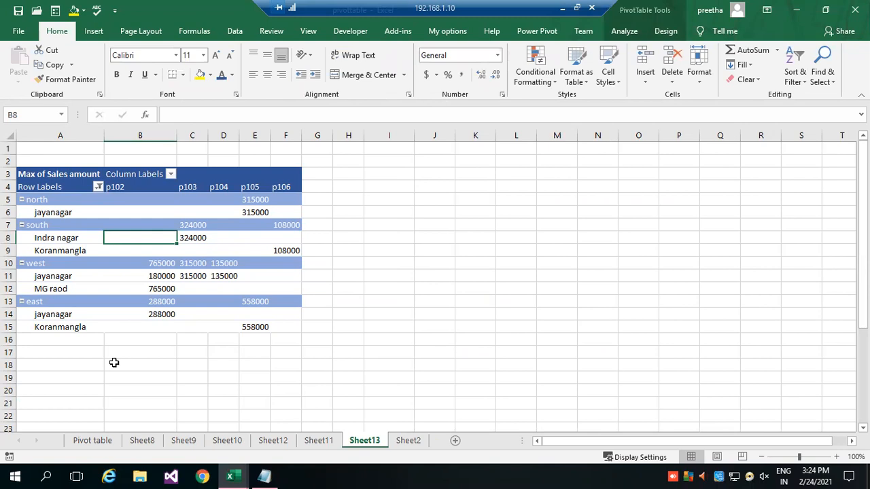
key("ctrl+Page_Up")
key("ctrl+Page_Up")
key("ctrl+Page_Up")
key("ctrl+Page_Down")
key("ctrl+Page_Down")
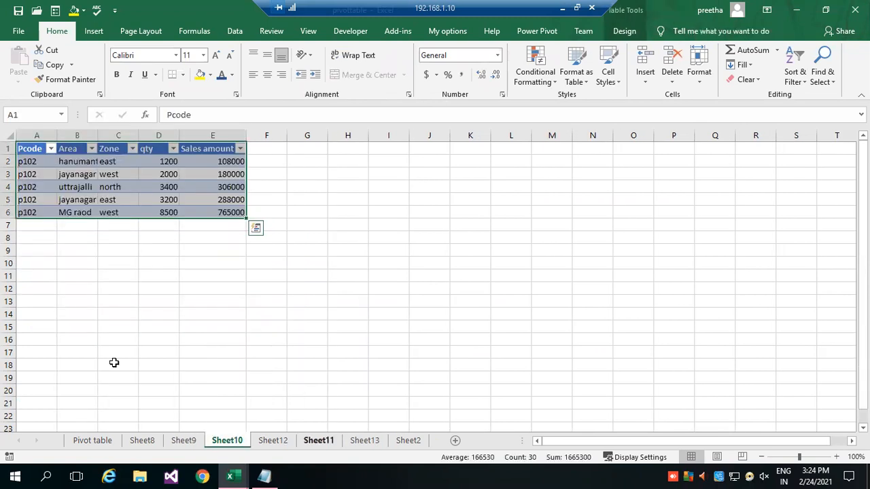
left_click(373, 442)
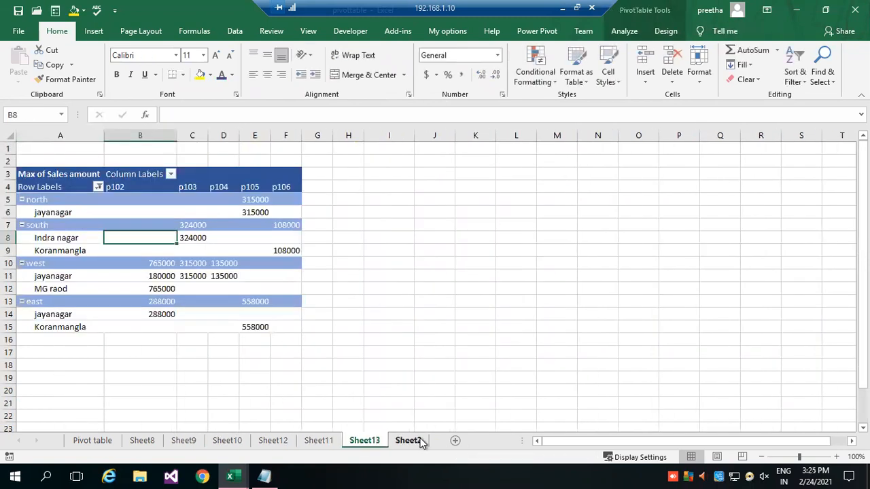
Create a PivotTable on a new worksheet from the sales data in Sheet2!$A$1:$E$21.
left_click(409, 441)
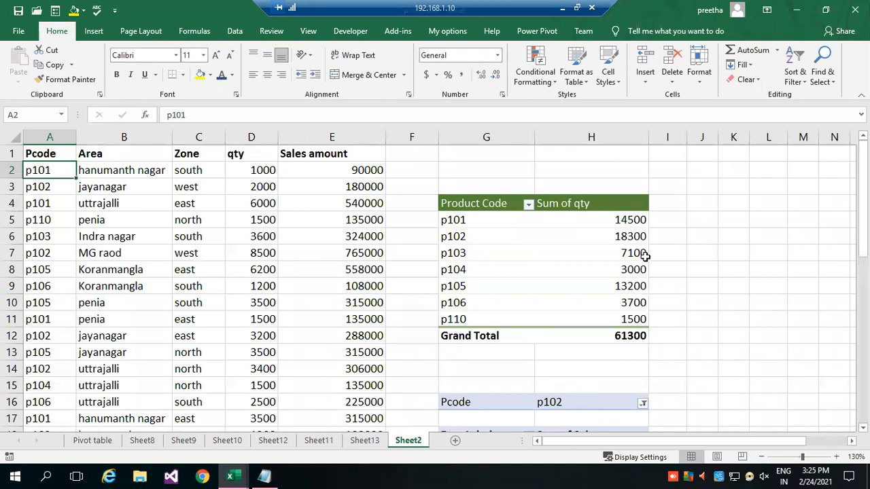
left_click(108, 169)
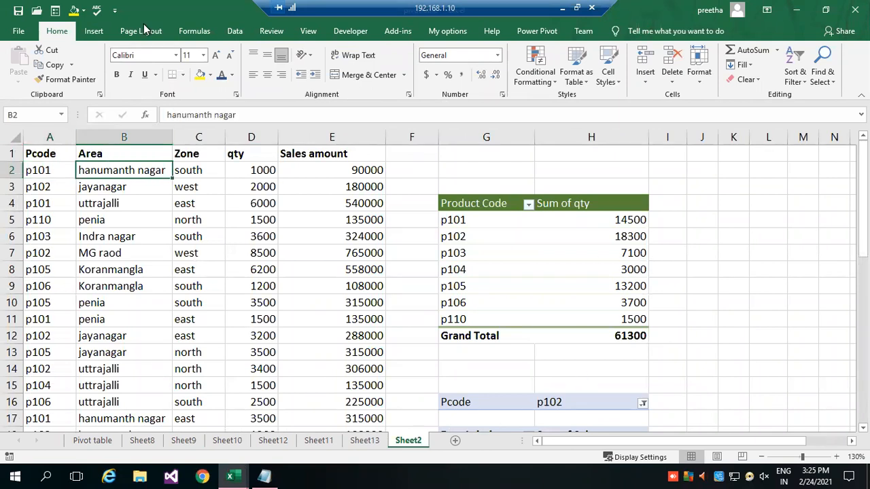
left_click(93, 32)
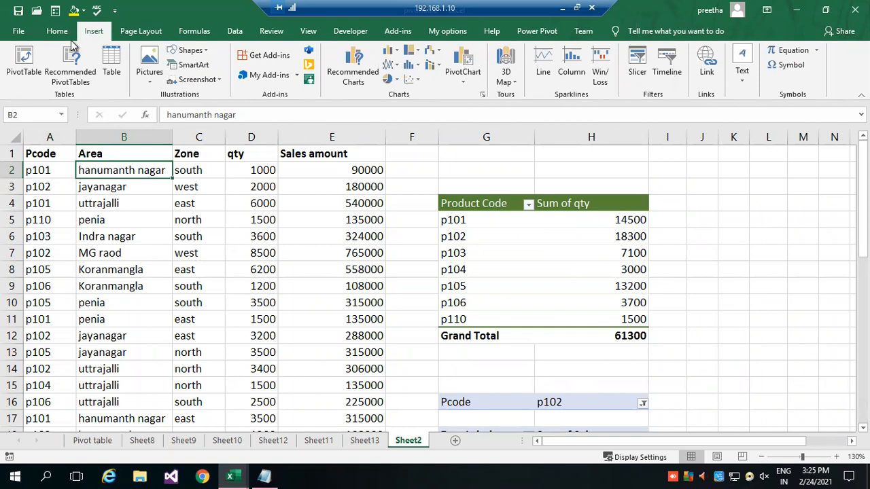
left_click(23, 61)
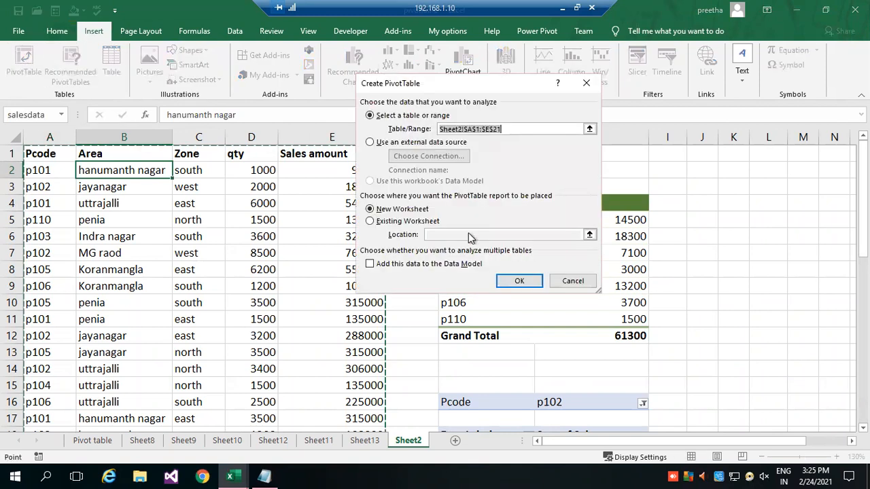
left_click(408, 210)
left_click(516, 281)
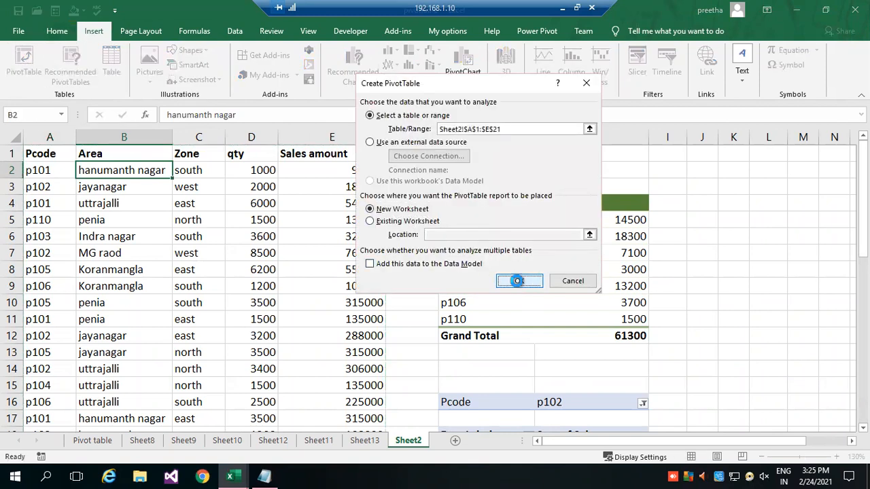
left_click(53, 199)
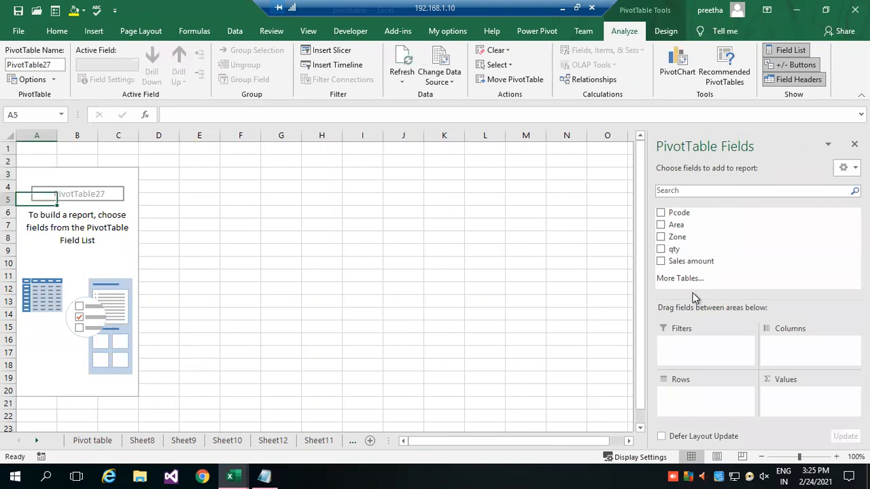
Lay out the PivotTable with Area in rows, Pcode in columns and the sum of Sales amount as values, and close the field list.
left_click_drag(671, 230, 735, 407)
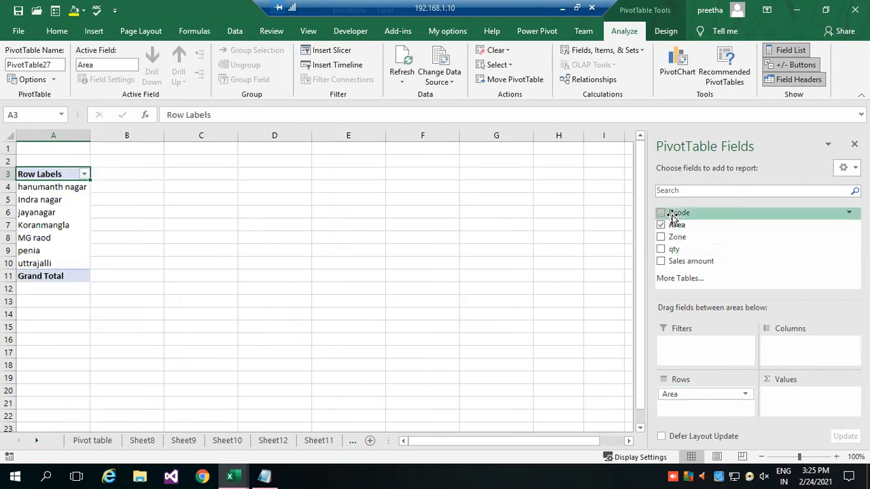
left_click_drag(782, 349, 782, 347)
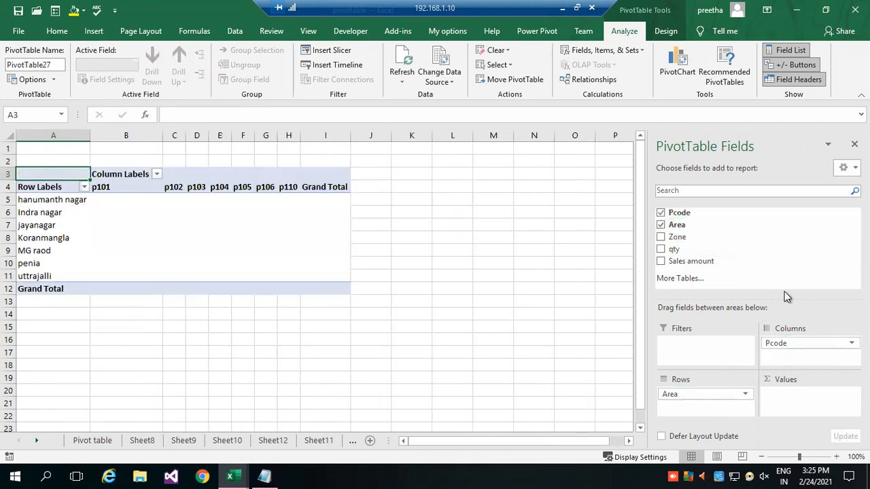
left_click_drag(684, 261, 794, 411)
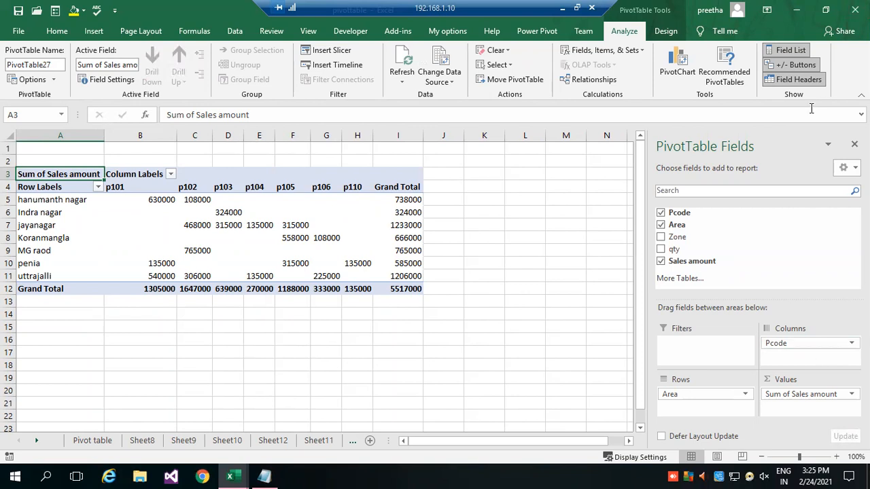
left_click(854, 143)
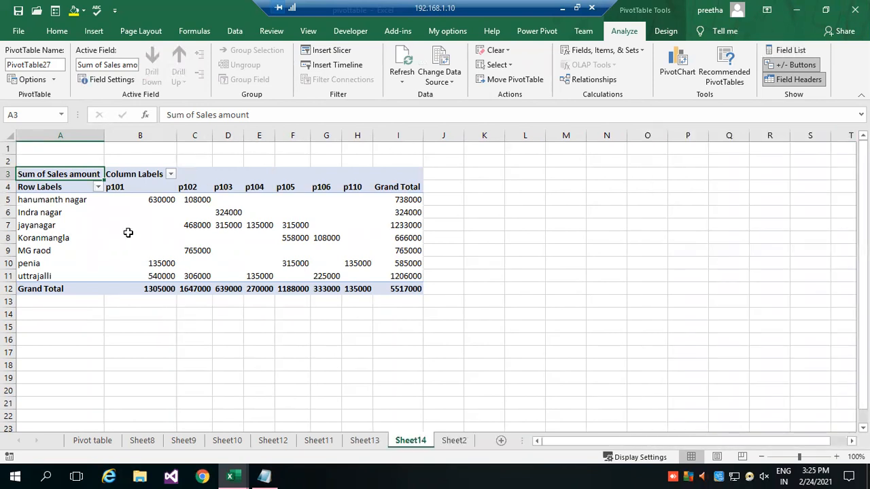
Insert a slicer for the Area field of the PivotTable on Sheet14.
left_click(126, 235)
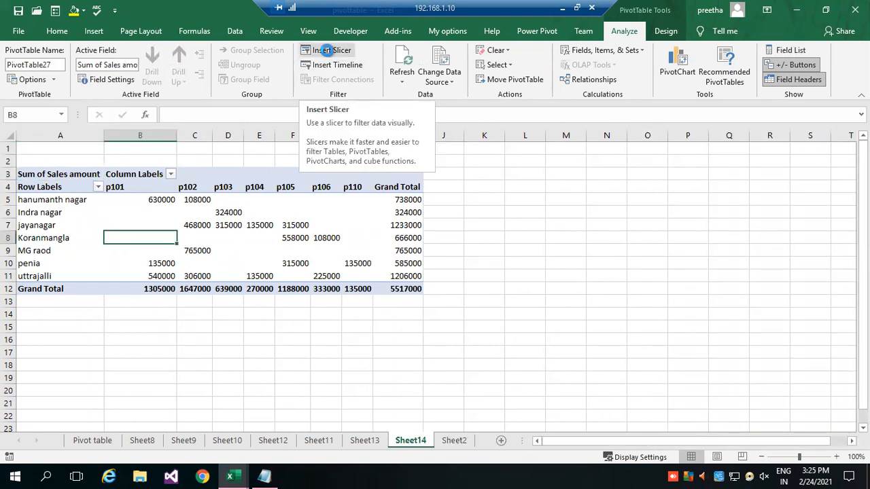
left_click(334, 53)
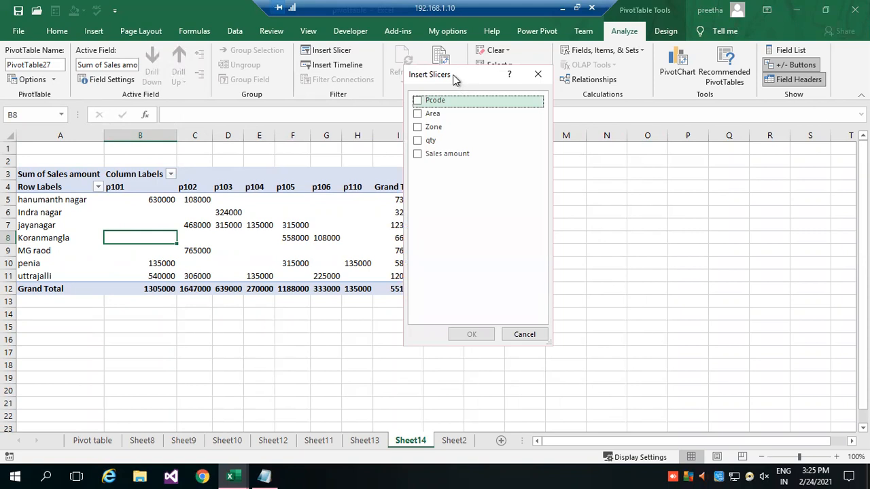
left_click_drag(457, 80, 502, 96)
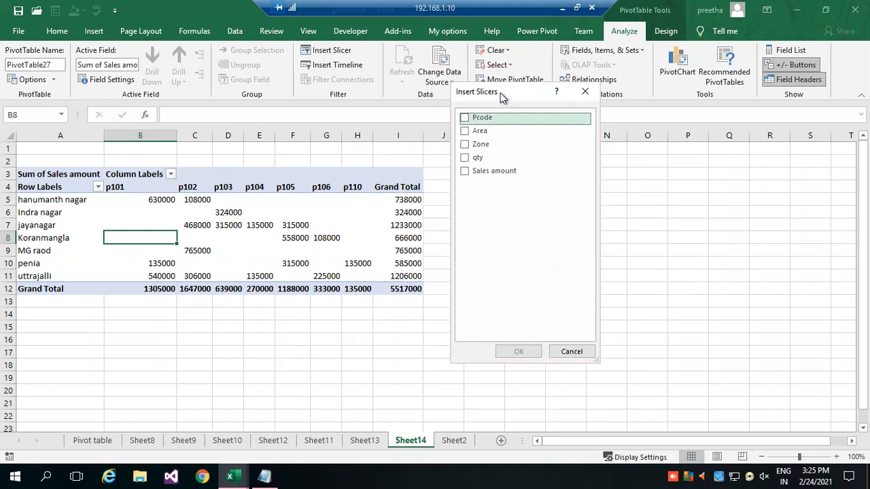
left_click_drag(501, 93, 579, 79)
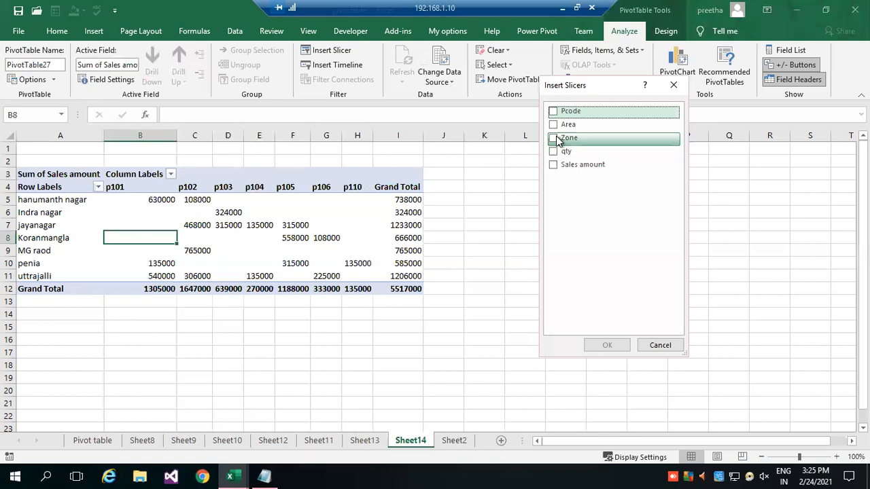
left_click(553, 124)
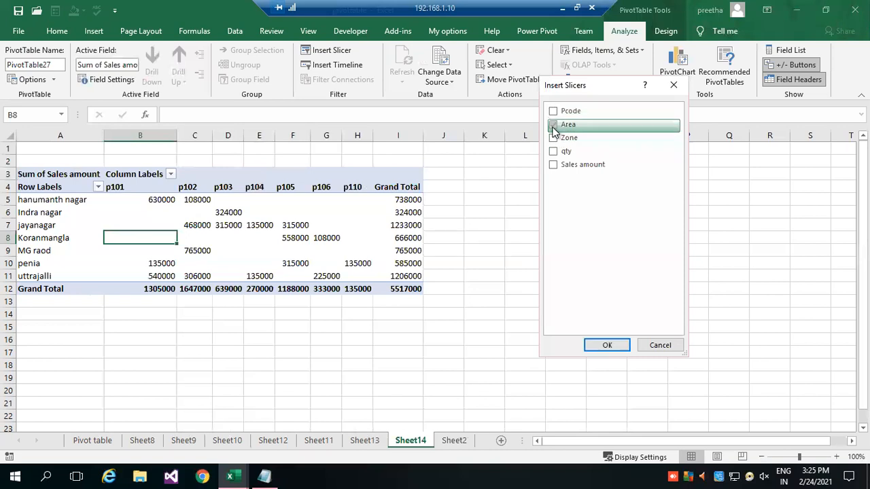
left_click(607, 346)
Move the Area slicer to the empty cells right of the PivotTable and apply the dark orange slicer style.
left_click_drag(422, 215, 584, 154)
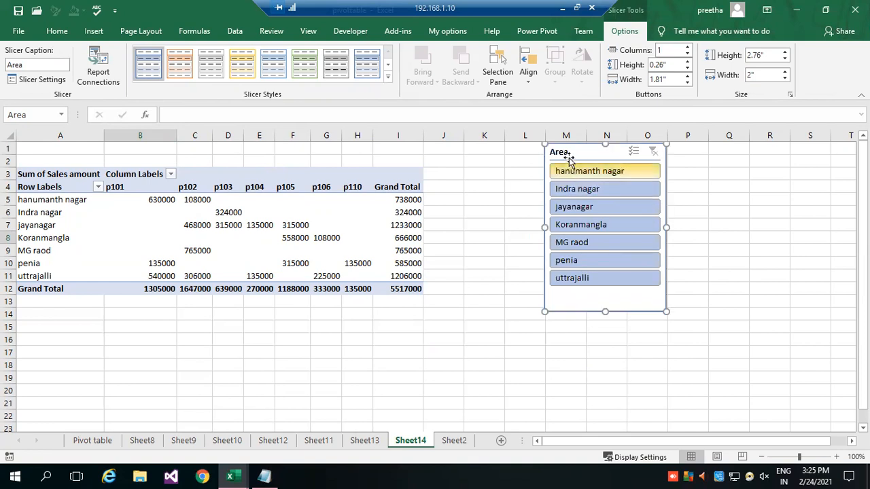
left_click(389, 78)
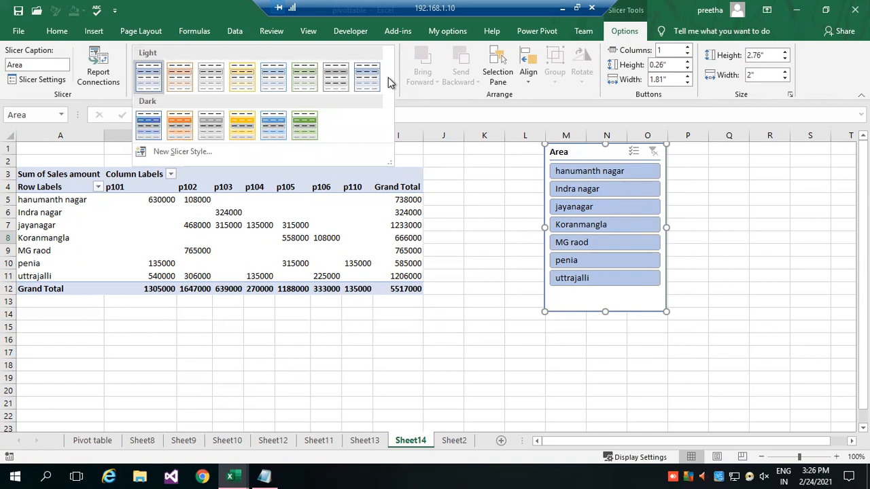
left_click(181, 125)
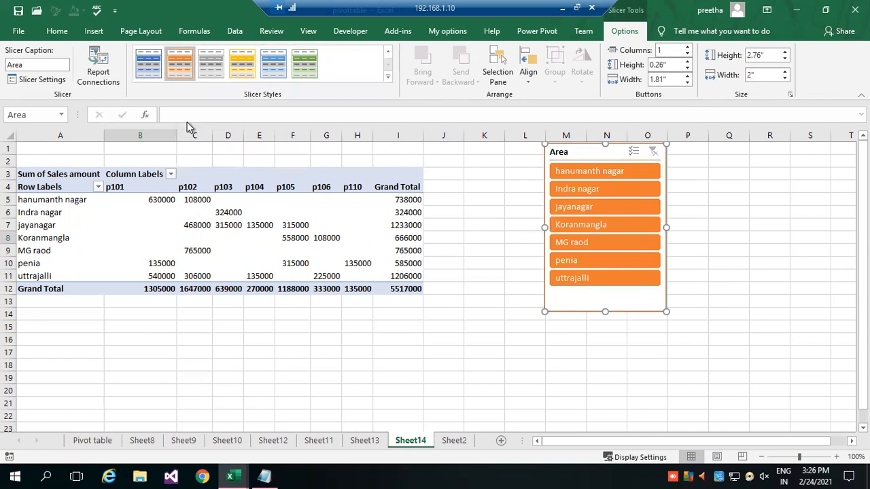
Use the Area slicer to show hanumanth nagar and Indra nagar one at a time, and add all remaining areas with multi-select.
left_click(603, 171)
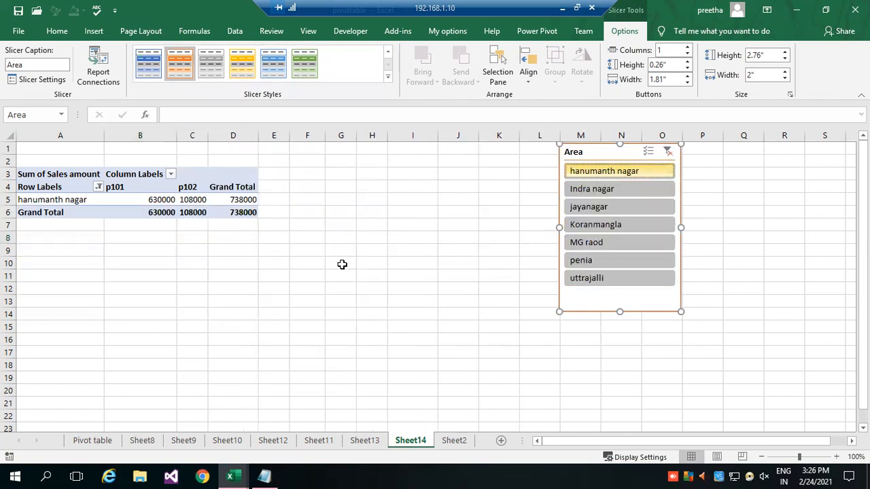
left_click(606, 189)
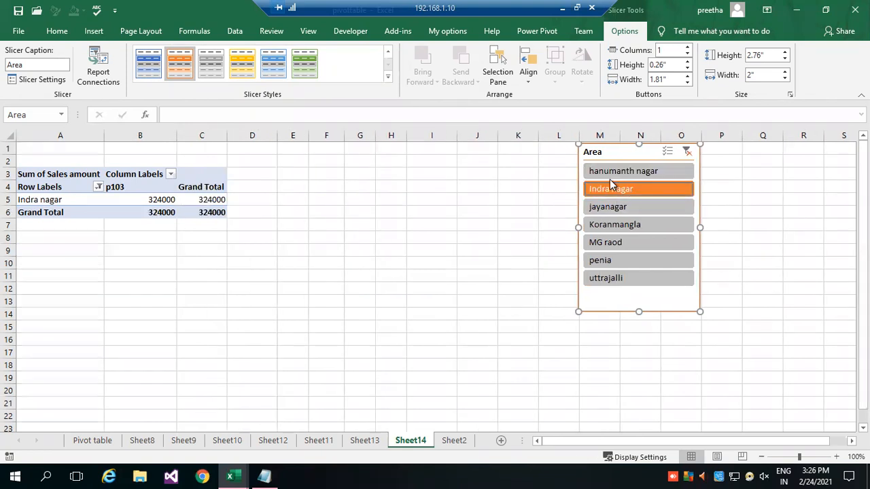
left_click(669, 151)
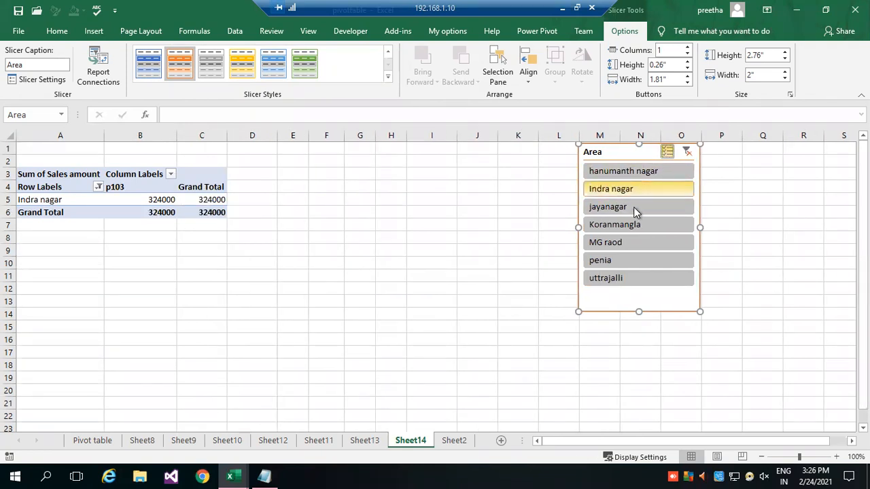
left_click(629, 209)
left_click(622, 225)
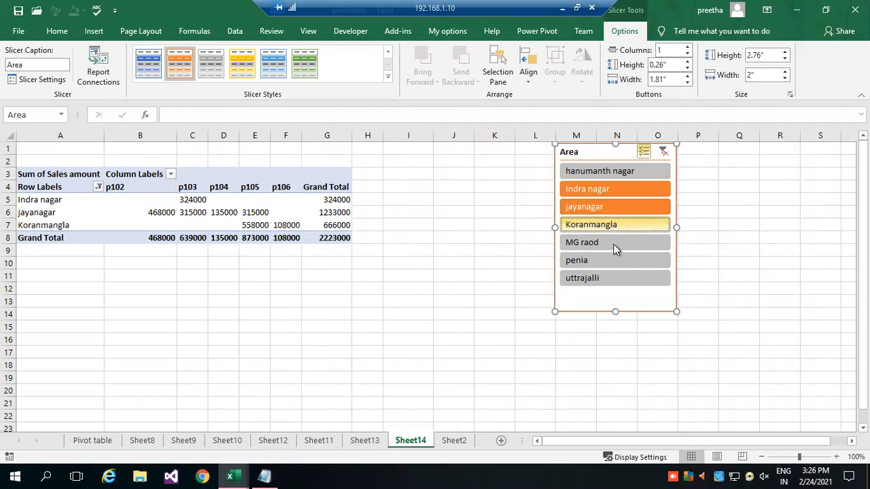
left_click(610, 262)
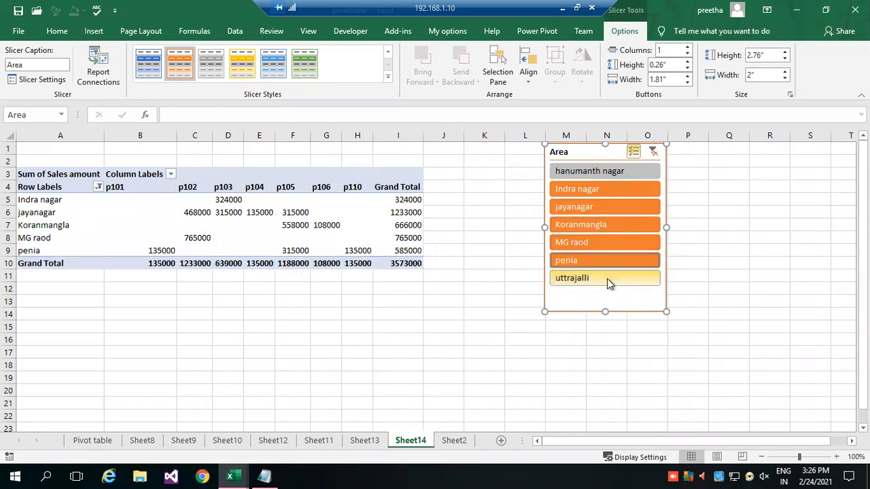
left_click(607, 279)
left_click(607, 172)
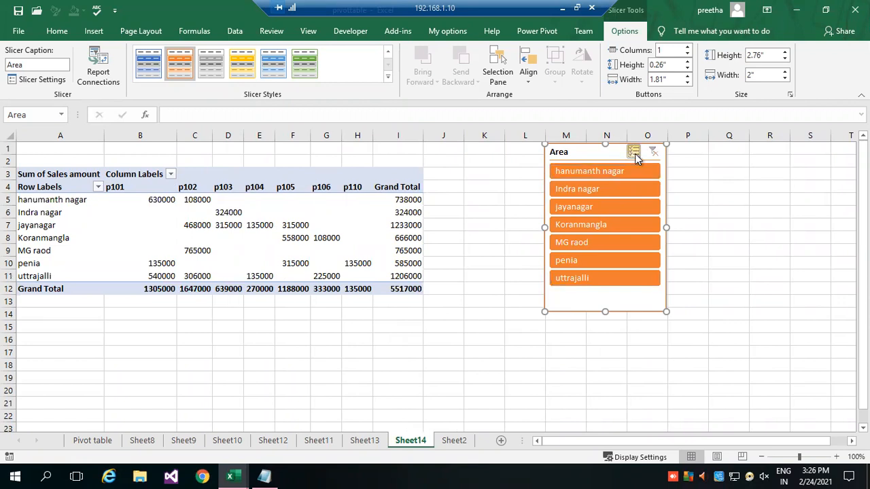
Filter the PivotTable by penia, hanumanth nagar, Indra nagar, jayanagar and Koranmangla one at a time with the Area slicer, and clear its filter.
left_click(598, 260)
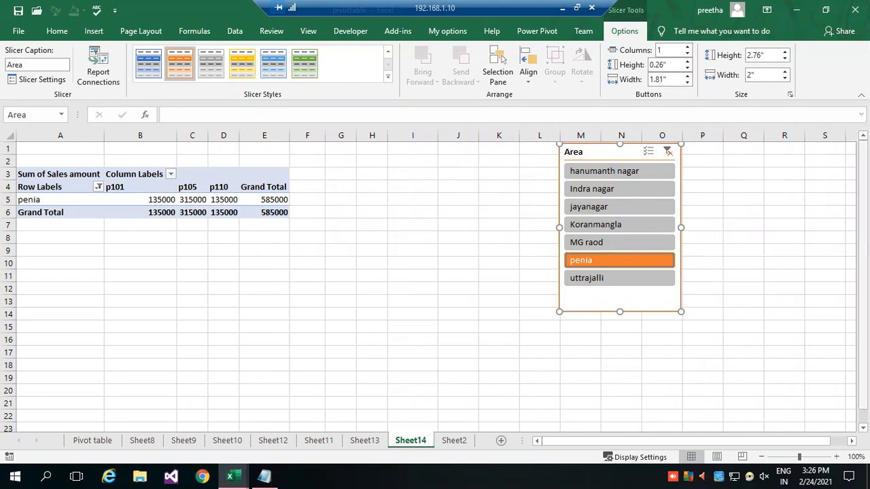
left_click(609, 173)
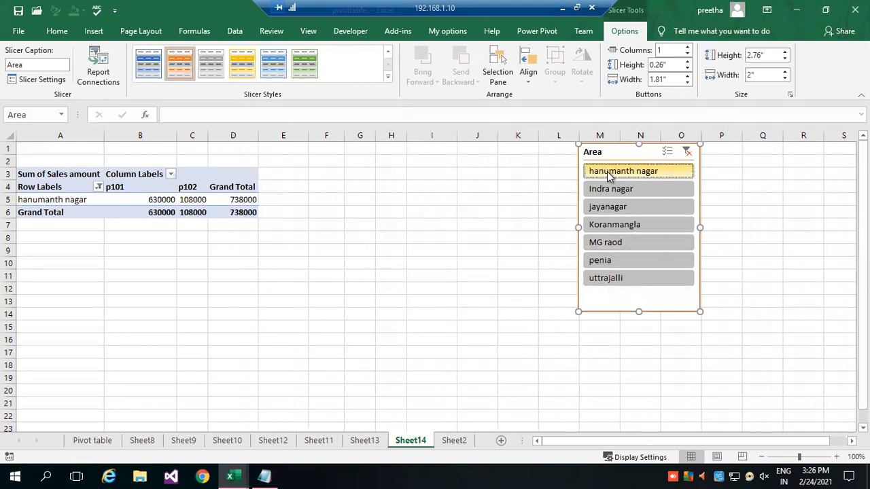
left_click(614, 189)
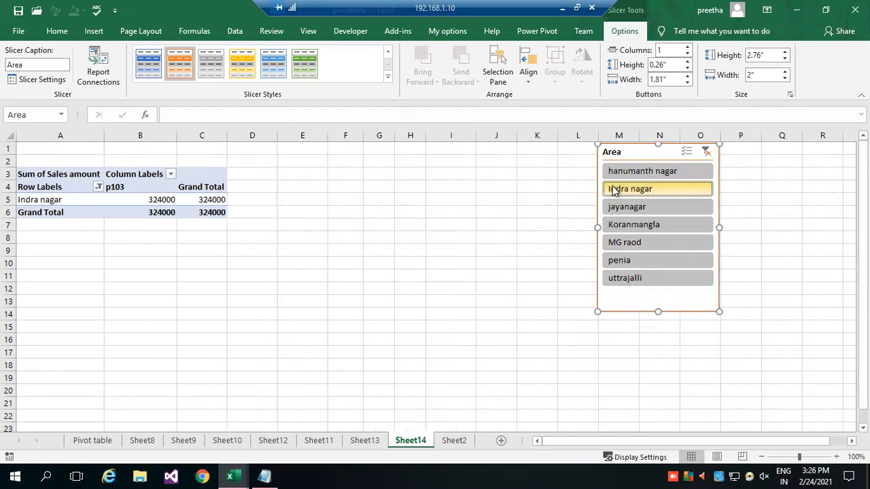
left_click(620, 210)
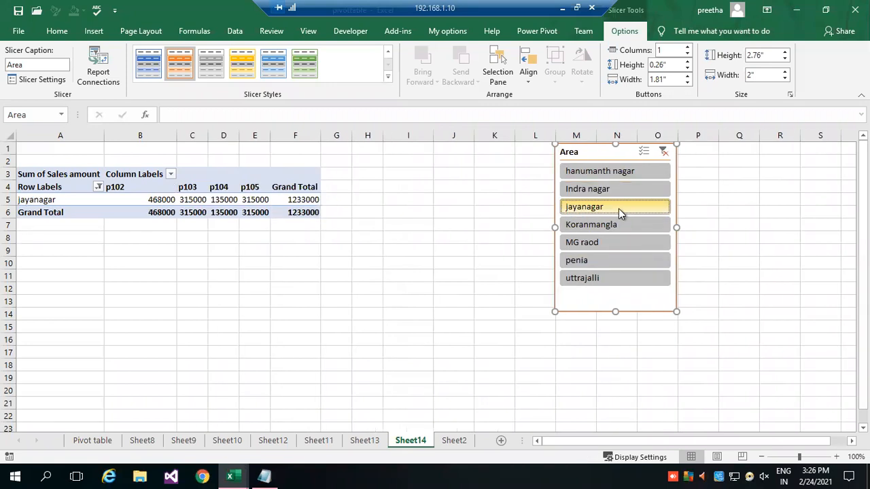
left_click(613, 226)
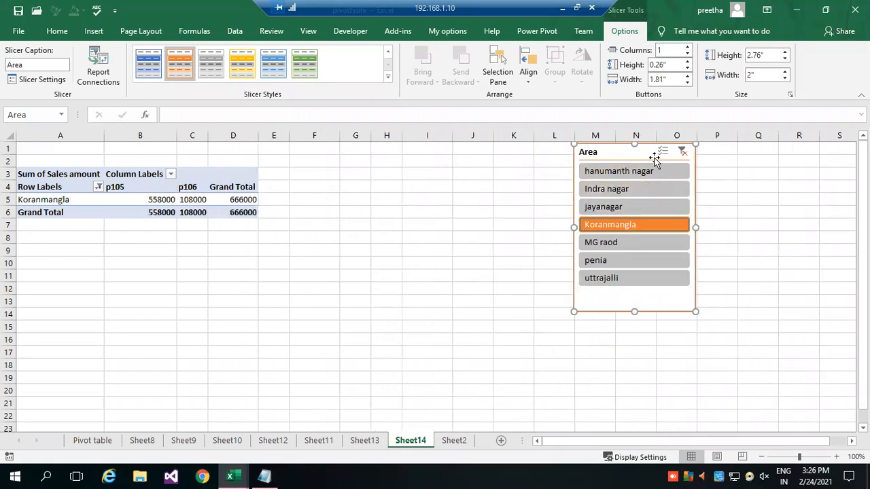
left_click(683, 151)
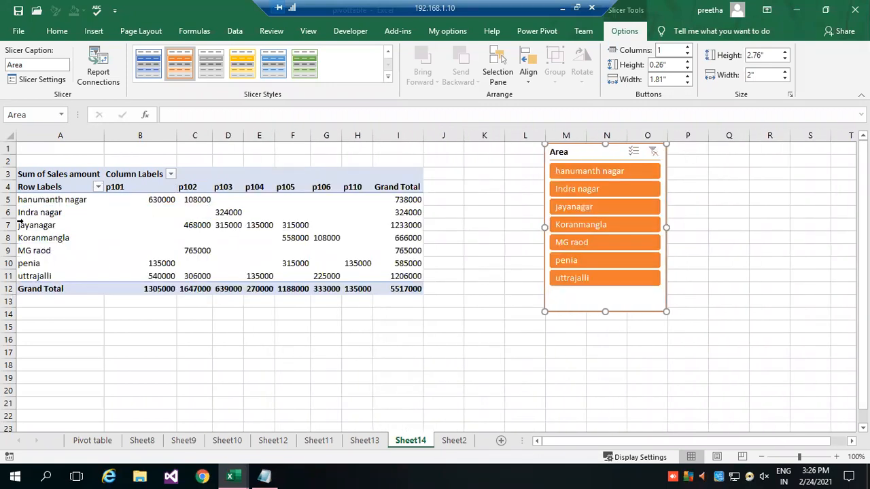
Filter the PivotTable to jayanagar with the slicer, extract the detail records behind its p102 value to a new sheet, and return to Sheet14.
left_click(170, 237)
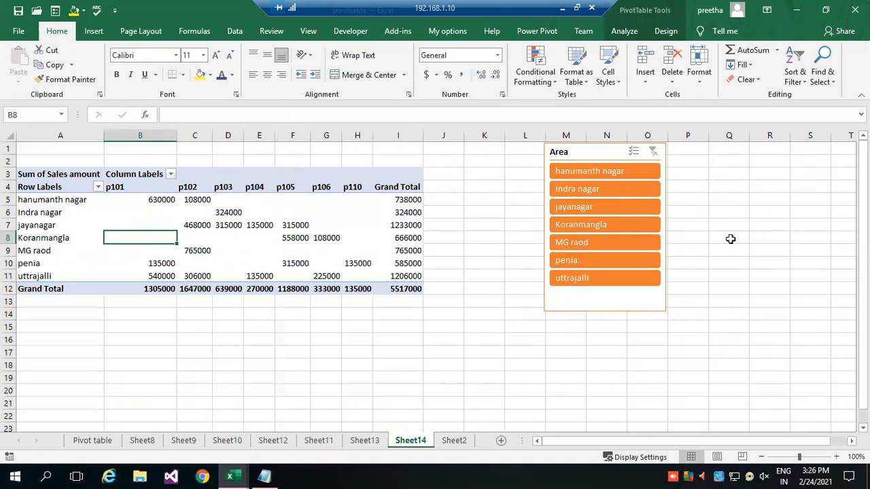
left_click(602, 209)
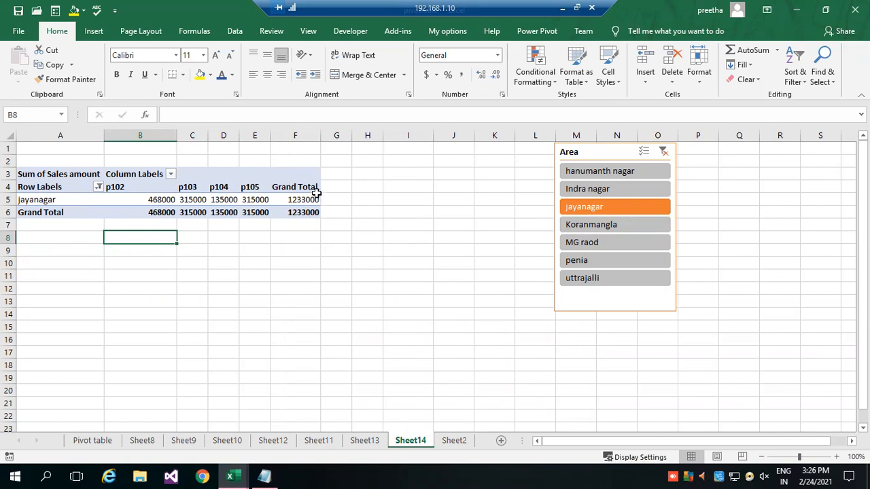
double_click(132, 199)
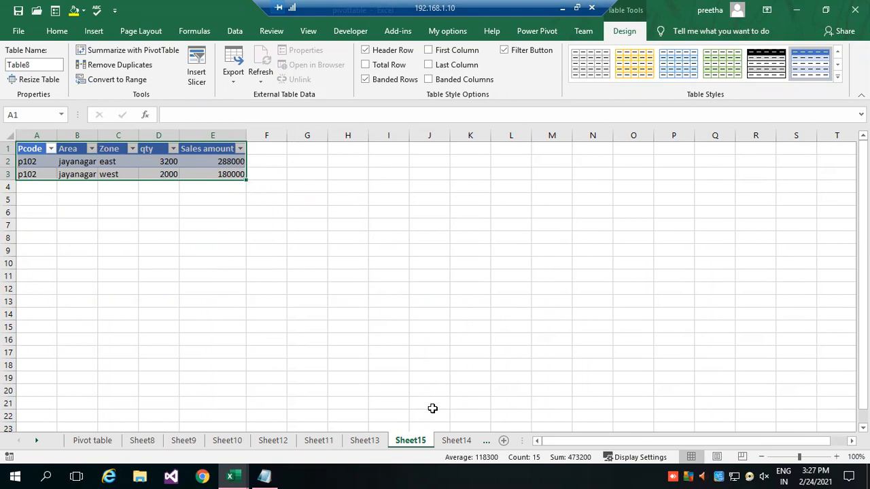
left_click(457, 440)
Clear the Area slicer's filter and reposition the slicer to the right of the full PivotTable.
left_click_drag(610, 152, 446, 192)
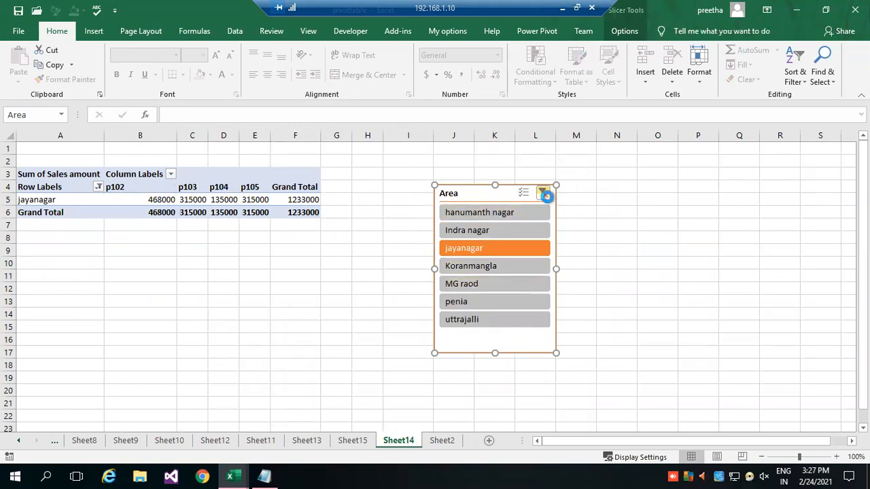
left_click(544, 194)
left_click_drag(549, 184, 655, 158)
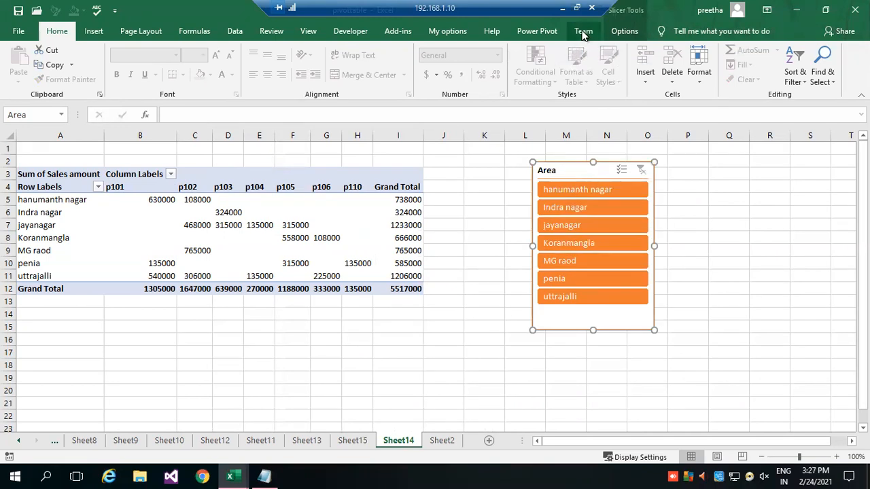
Insert a second slicer for the PivotTable based on the Pcode field.
left_click(146, 227)
mouse_move(145, 227)
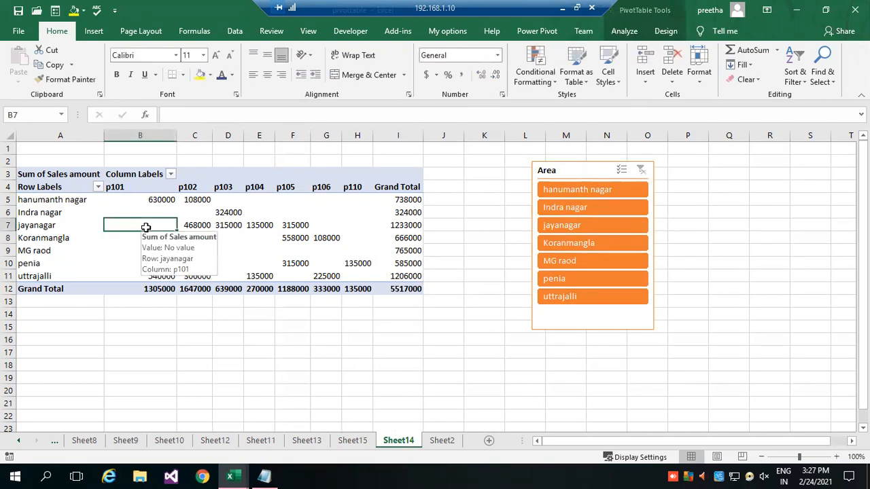
left_click(624, 30)
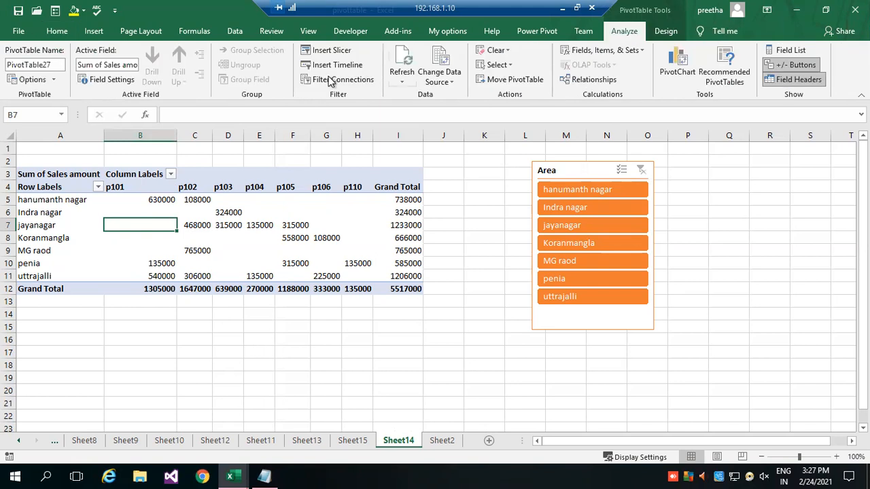
left_click(332, 51)
left_click_drag(595, 92, 722, 94)
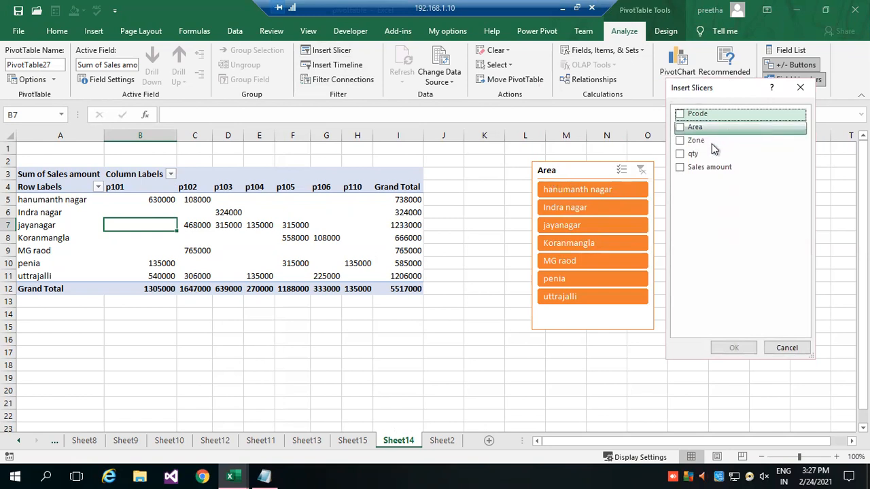
left_click(688, 116)
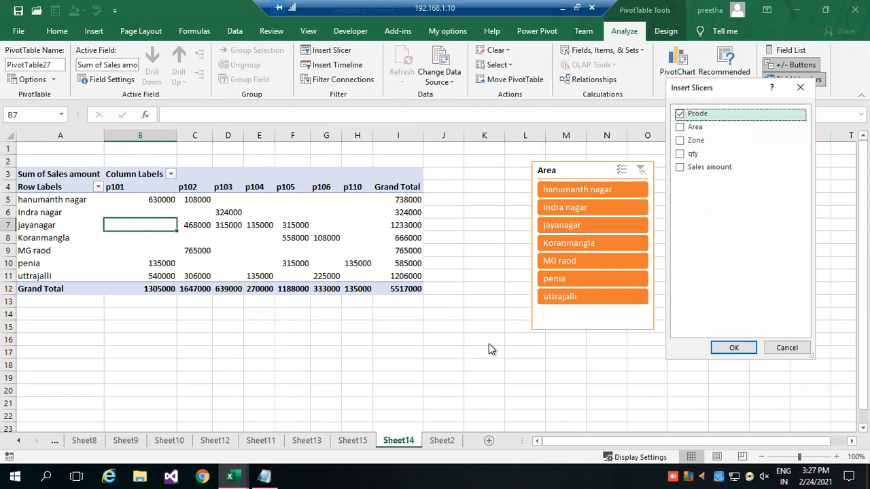
left_click(737, 348)
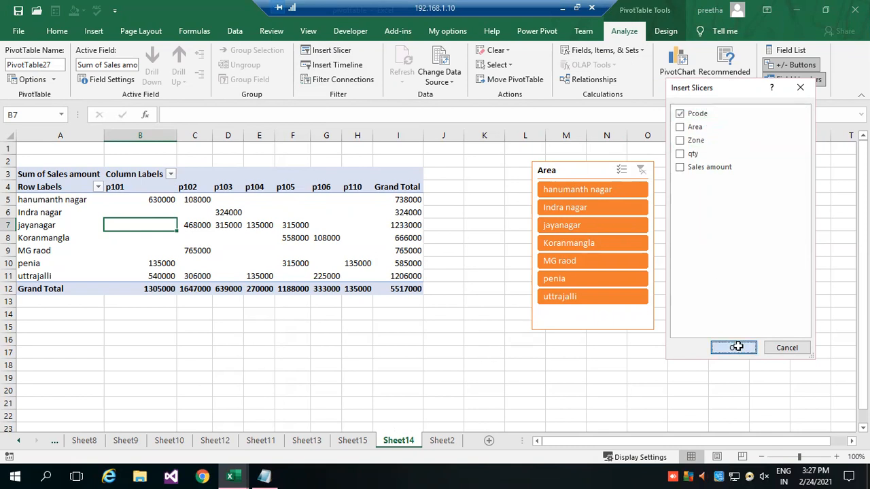
Place the Pcode slicer to the right of the Area slicer and apply the light green slicer style.
left_click_drag(433, 217, 727, 176)
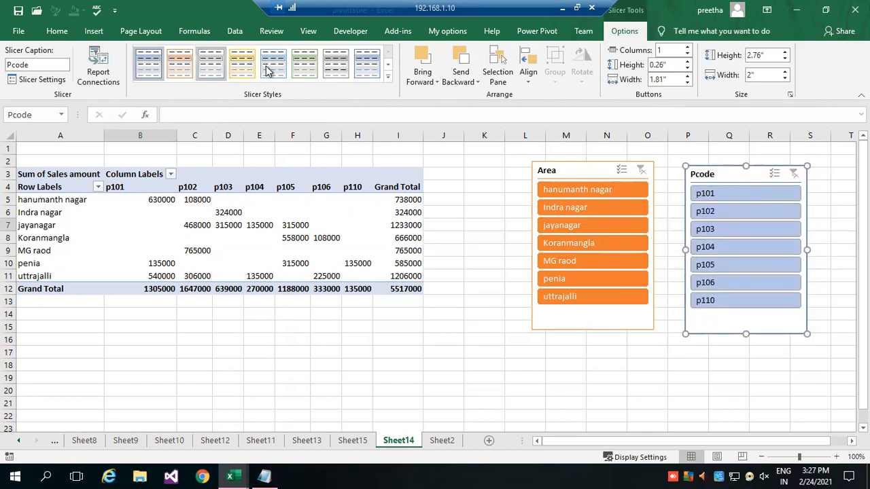
left_click(308, 66)
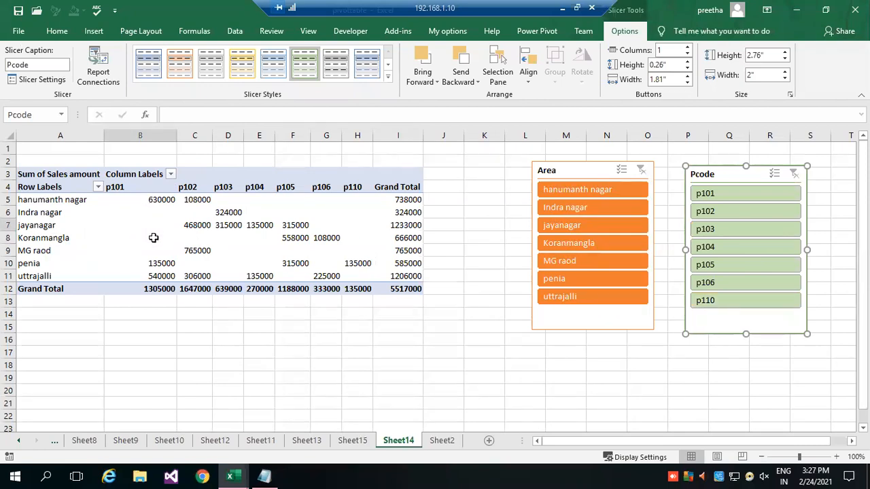
Turn on multi-select for the Area slicer and exclude MG raod, penia and uttrajalli from the PivotTable.
mouse_move(195, 237)
left_click(619, 170)
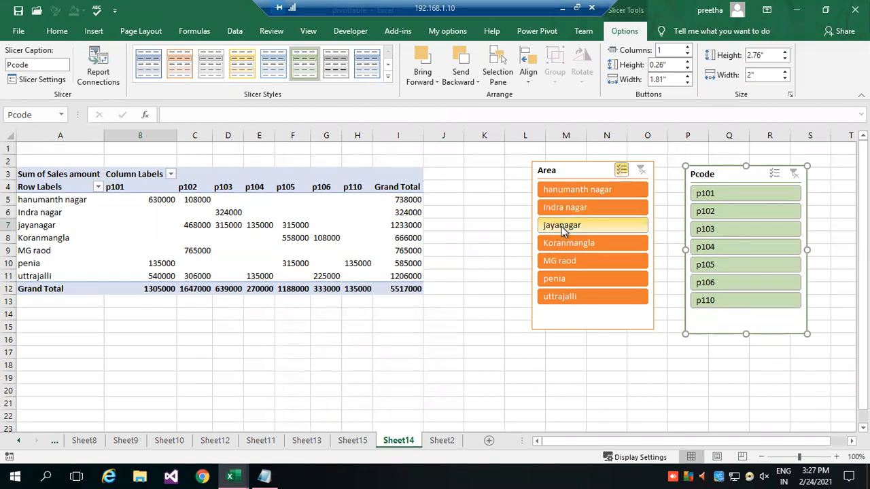
left_click(569, 262)
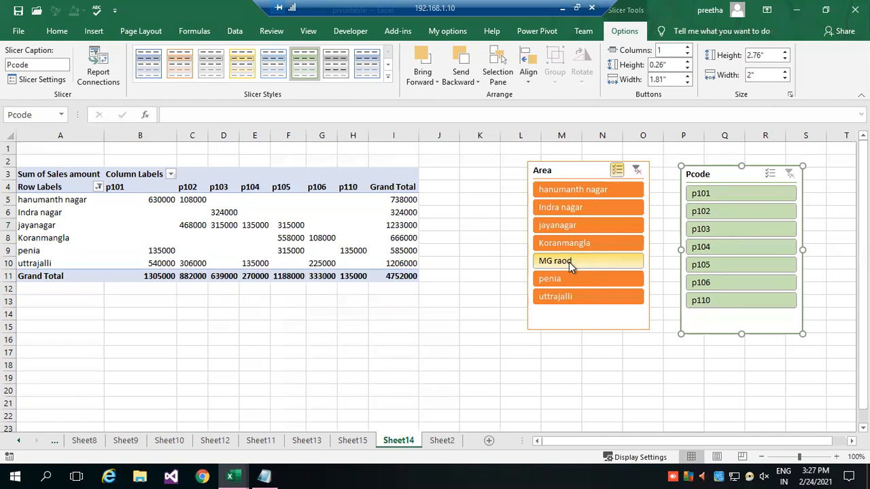
left_click(570, 281)
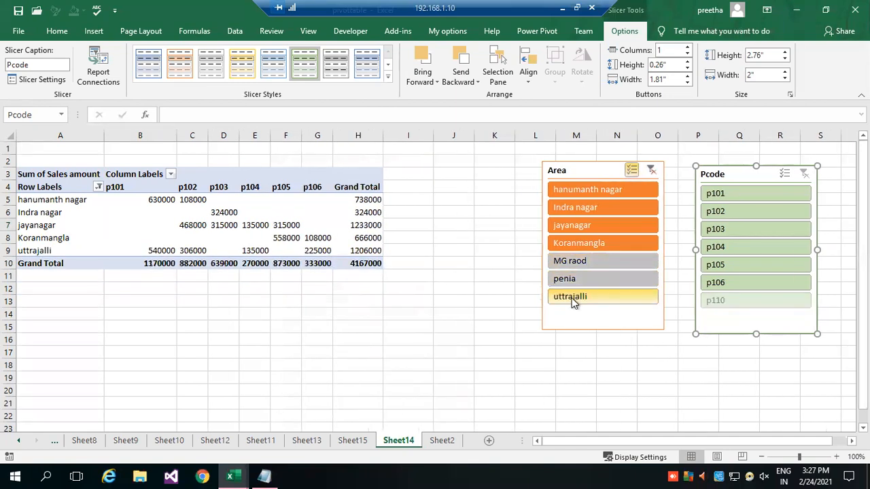
left_click(571, 299)
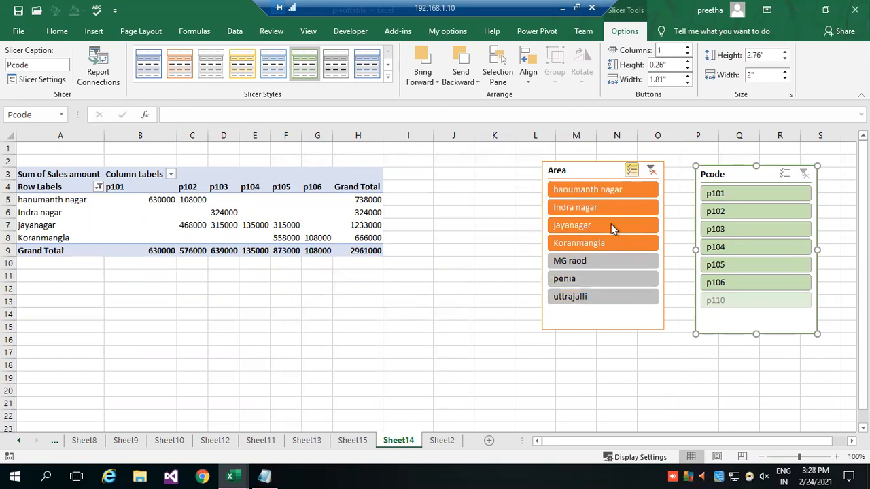
Turn on multi-select for the Pcode slicer and deselect product codes p101 through p106.
left_click(785, 177)
left_click(761, 196)
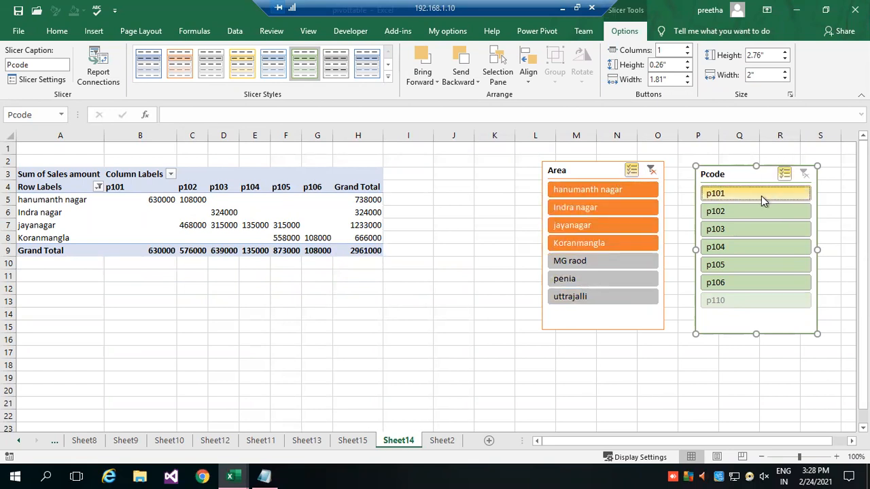
left_click(751, 210)
left_click(748, 229)
left_click(798, 248)
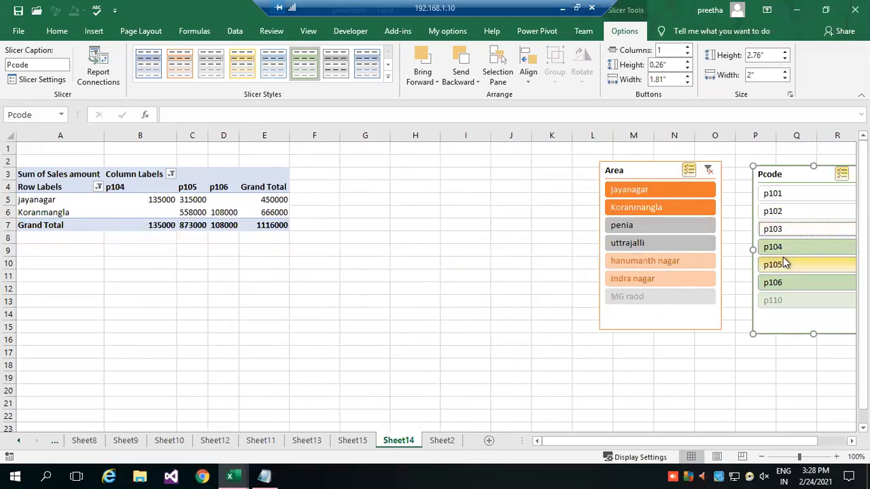
left_click(809, 266)
left_click(811, 283)
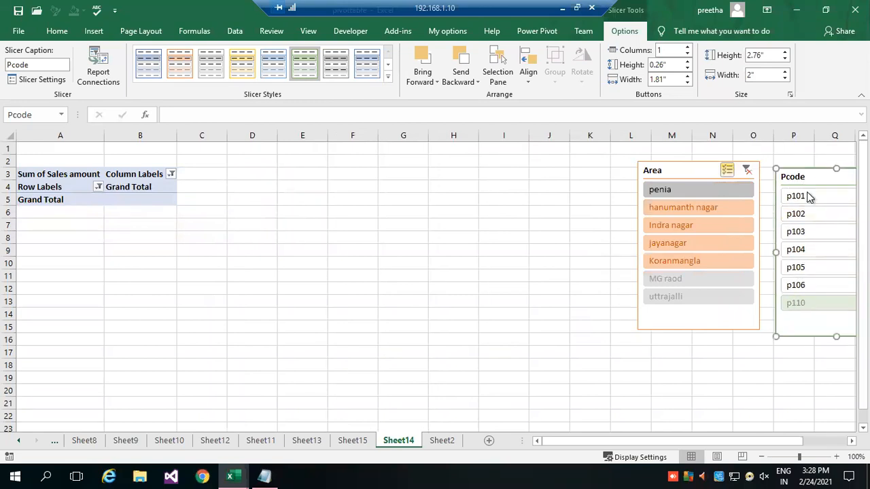
Include p101, p102 and p103 in the PivotTable again through the Pcode slicer.
left_click(808, 196)
left_click(817, 214)
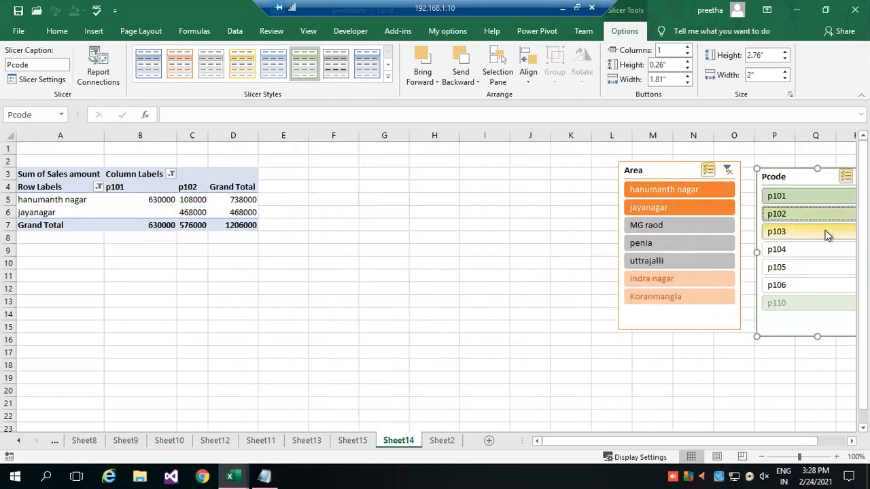
left_click(827, 235)
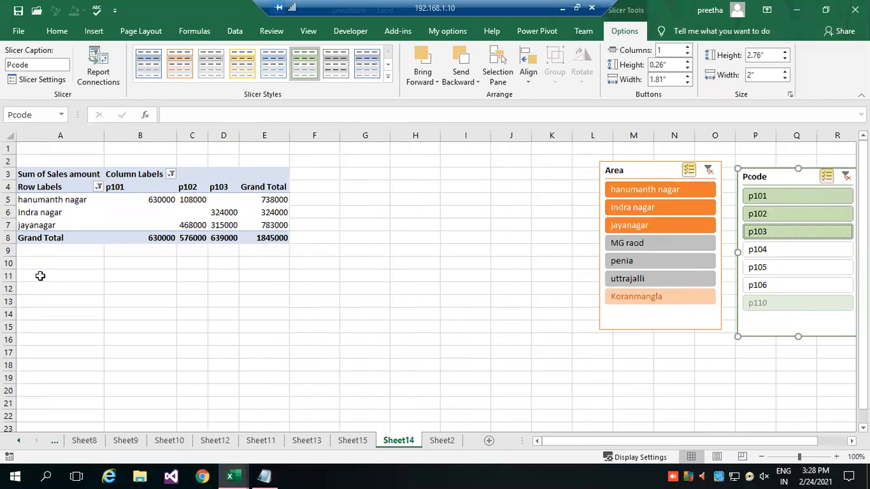
Move the Area and Pcode slicers side by side closer to the PivotTable, and clear the filters of both slicers.
left_click_drag(644, 170, 598, 168)
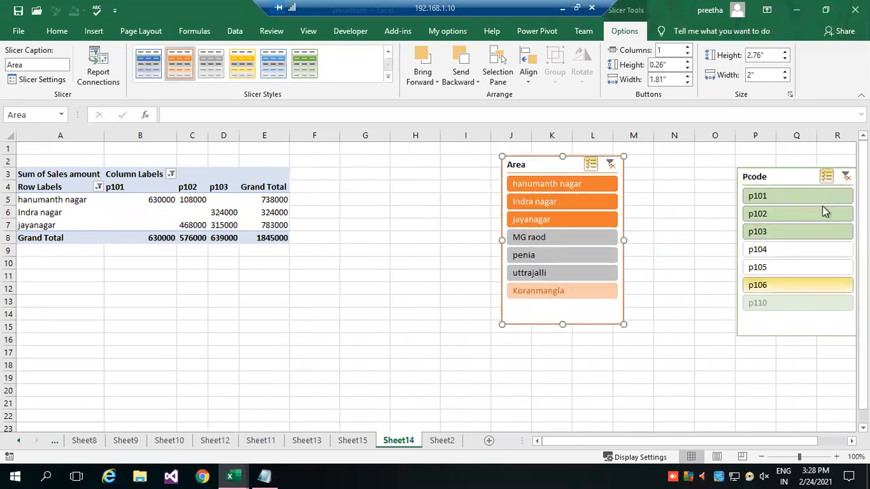
left_click_drag(791, 180, 705, 174)
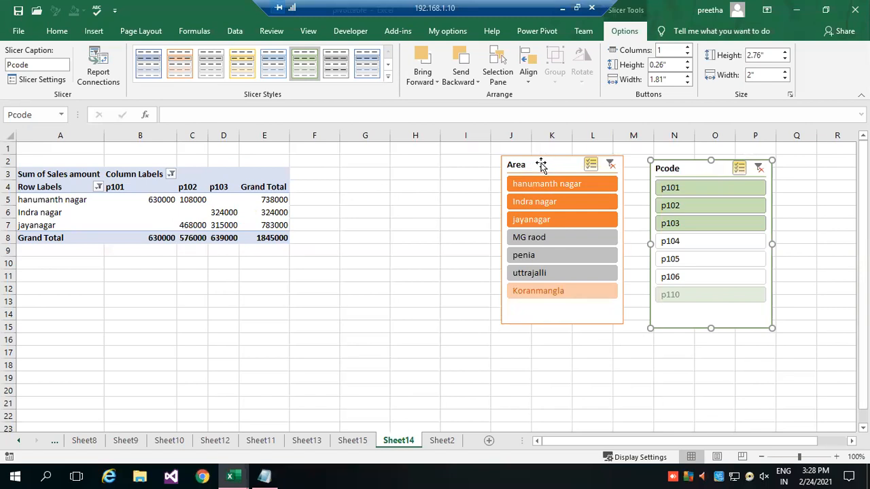
left_click_drag(542, 164, 472, 161)
left_click_drag(705, 170, 628, 166)
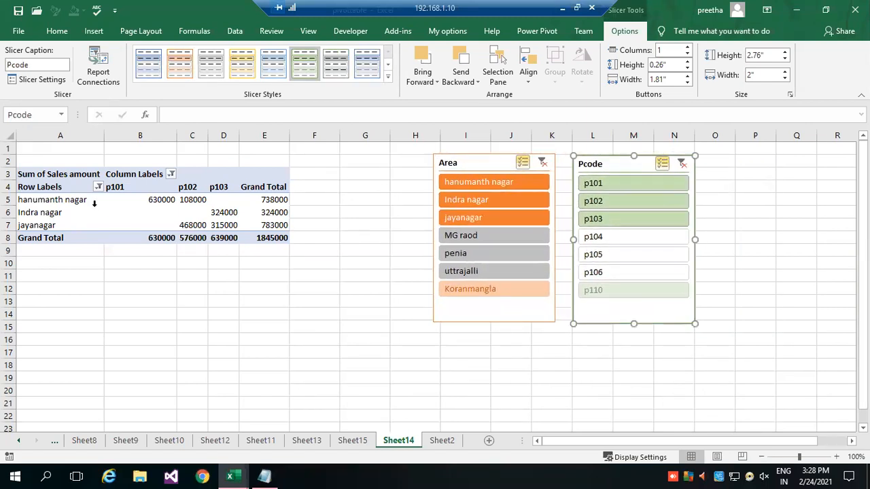
left_click(543, 164)
left_click(671, 164)
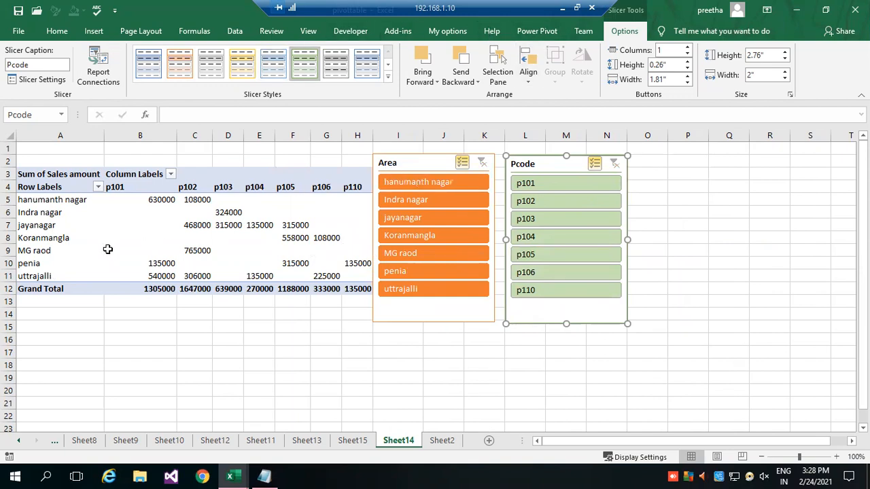
Try to insert a timeline filter for the Sheet14 PivotTable.
left_click(113, 228)
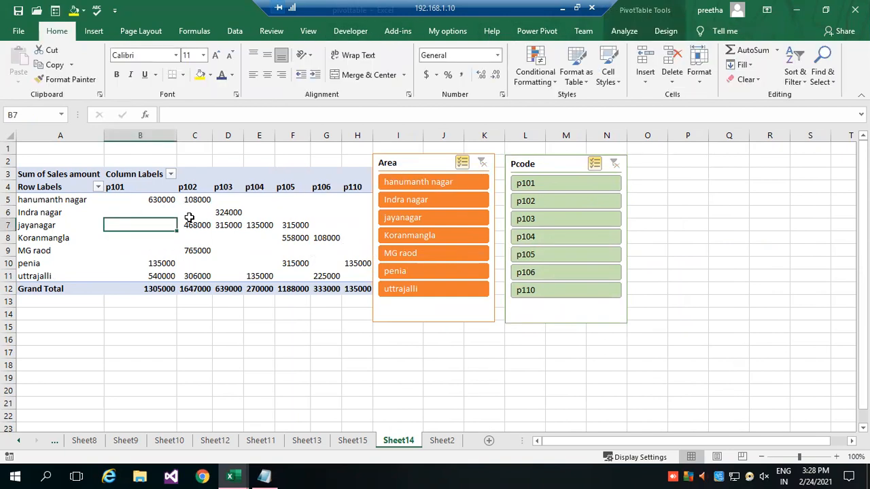
left_click(658, 31)
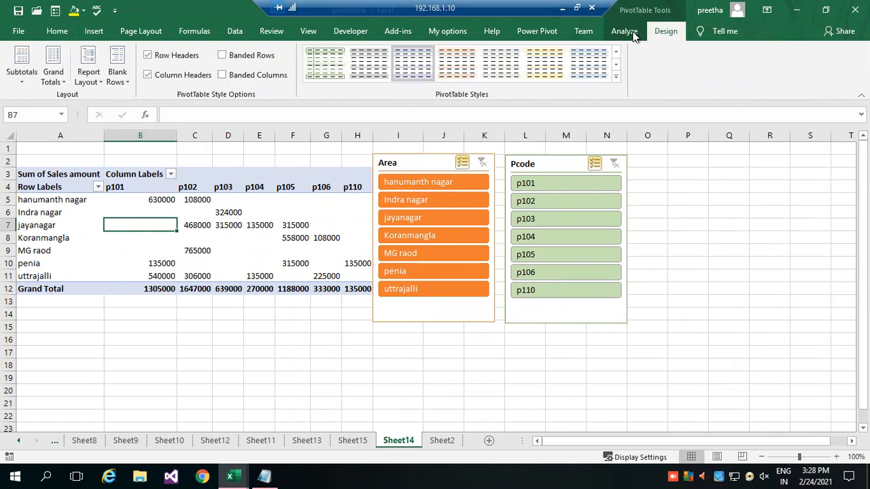
left_click(630, 33)
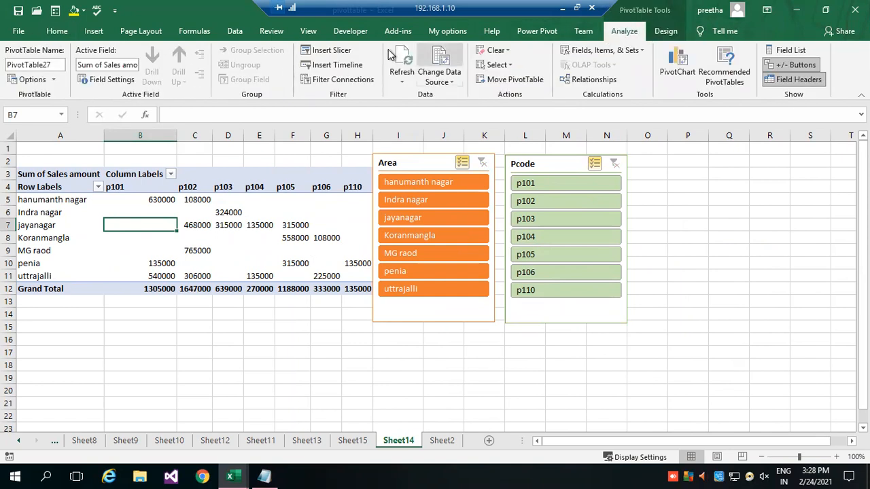
left_click(330, 70)
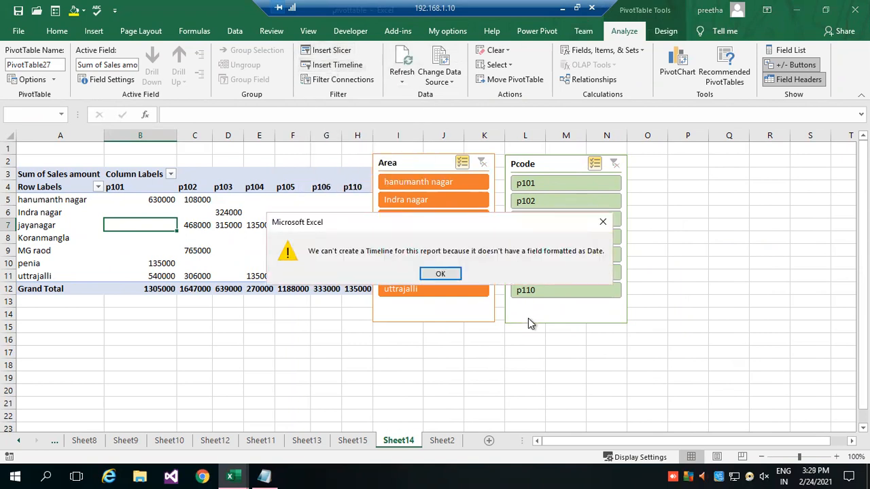
left_click(435, 273)
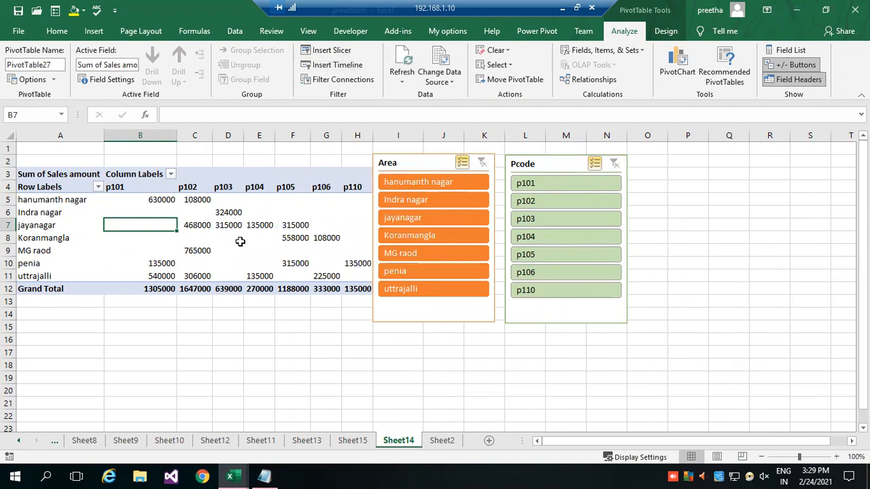
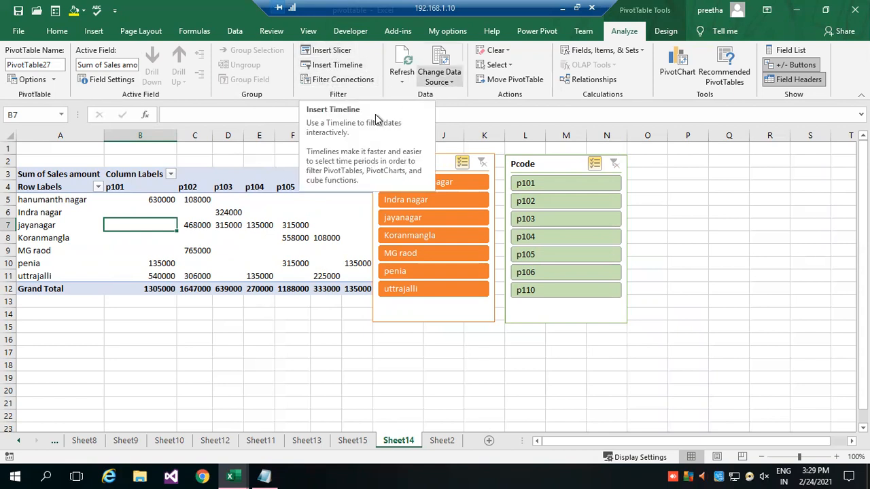
Insert a Zone slicer for the pivot table and place it beside the Pcode slicer.
left_click(328, 51)
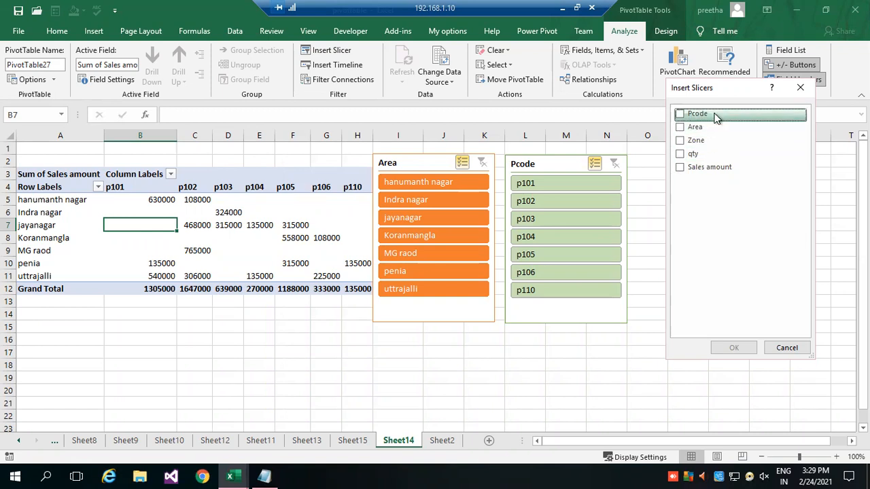
left_click(680, 140)
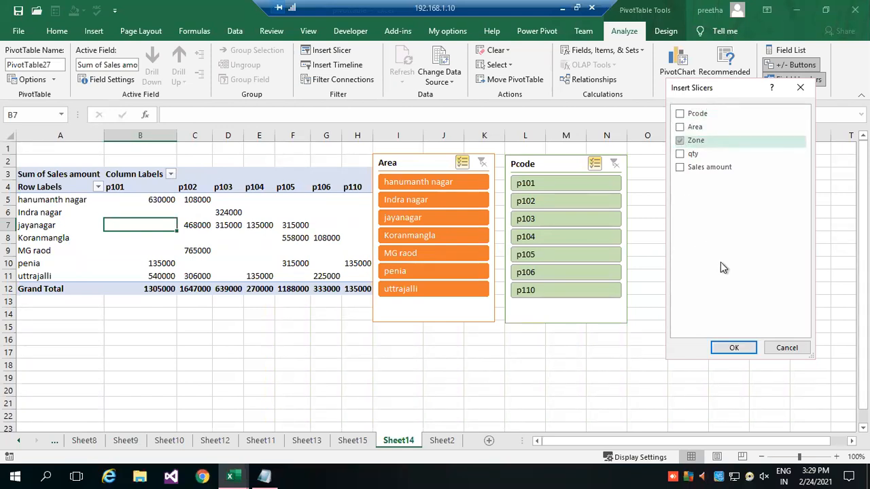
left_click(734, 347)
left_click_drag(425, 216, 700, 166)
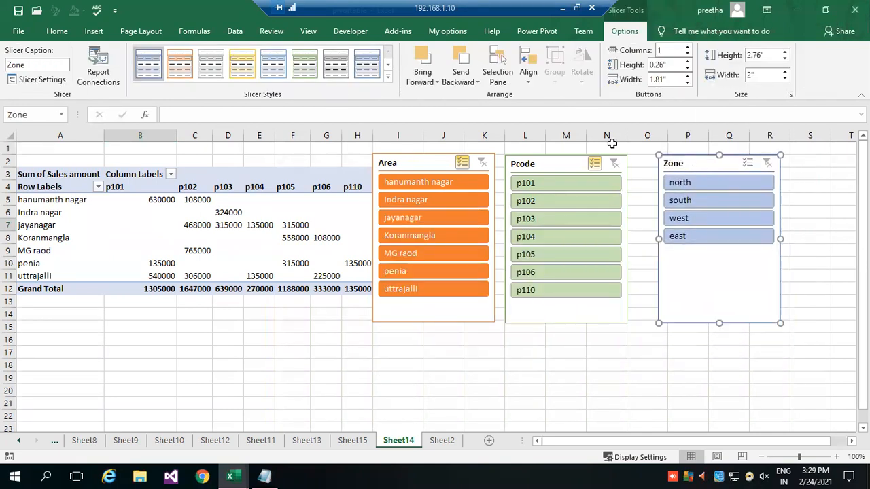
Apply the yellow slicer style to the Zone slicer and deselect it.
left_click(392, 80)
key("Escape")
left_click(236, 74)
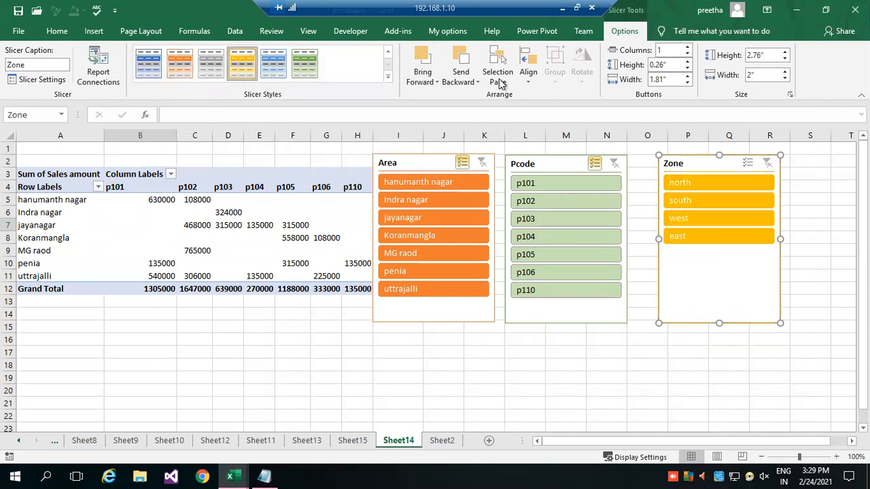
left_click(564, 351)
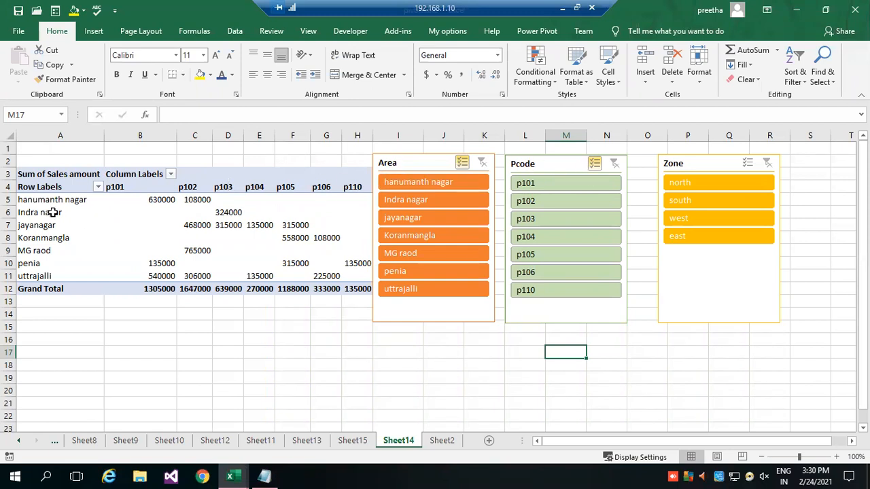
Add the Zone field to the pivot table's Rows area beneath Area and close the field list.
left_click(143, 214)
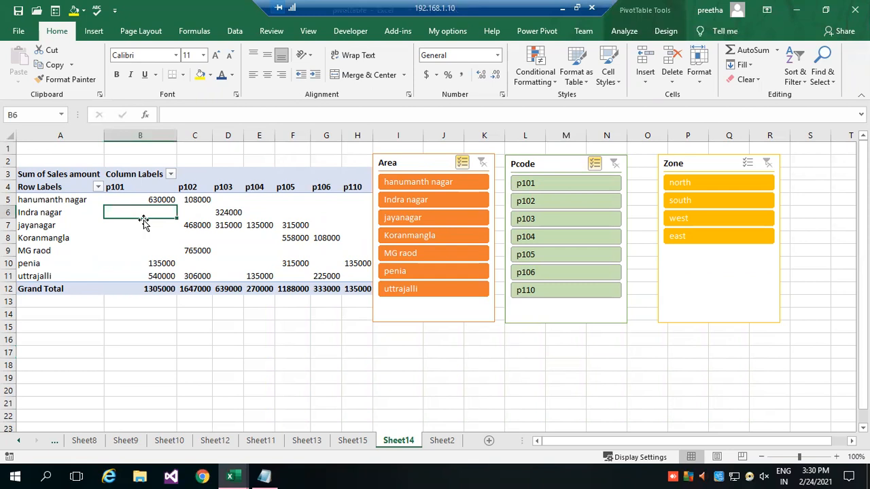
left_click(663, 32)
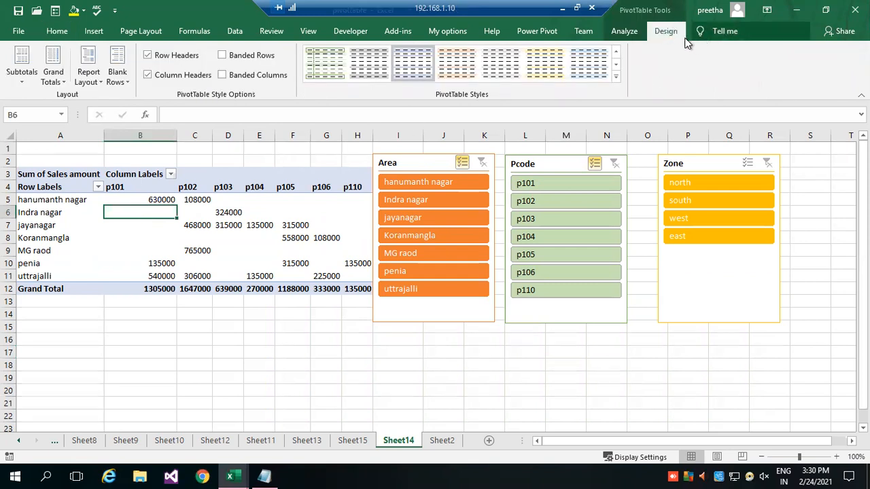
left_click(624, 32)
left_click(788, 51)
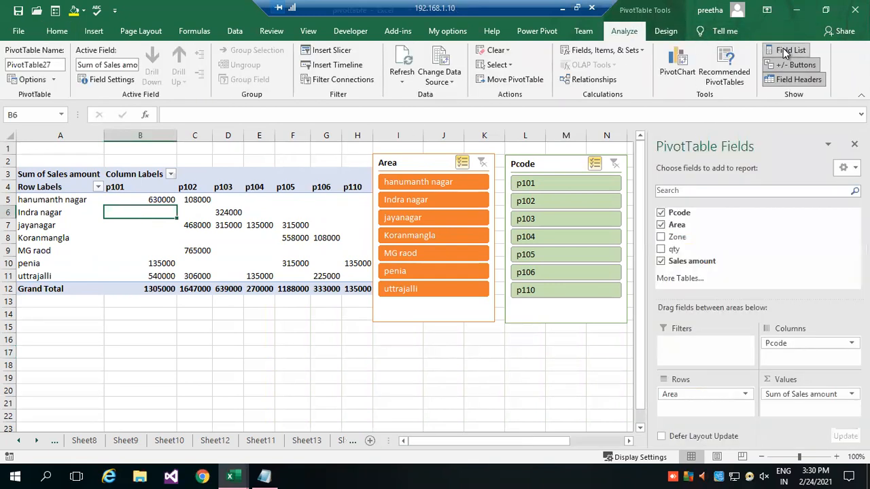
left_click_drag(689, 243, 698, 412)
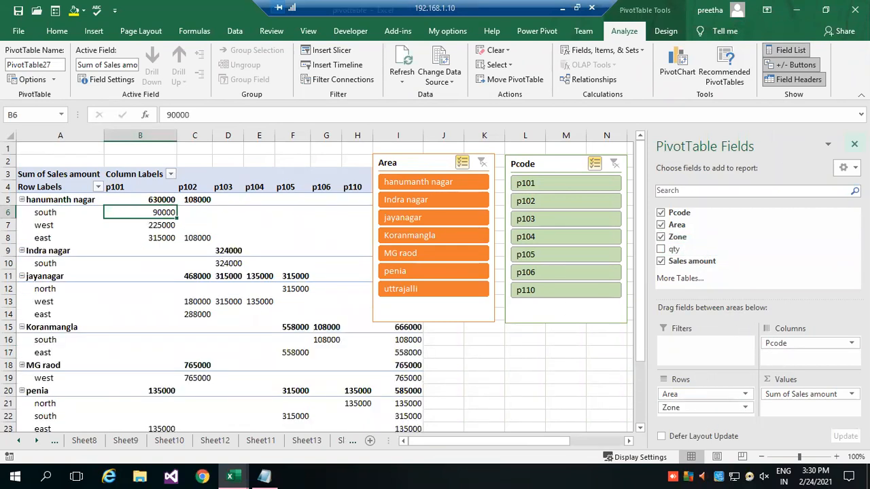
left_click(854, 144)
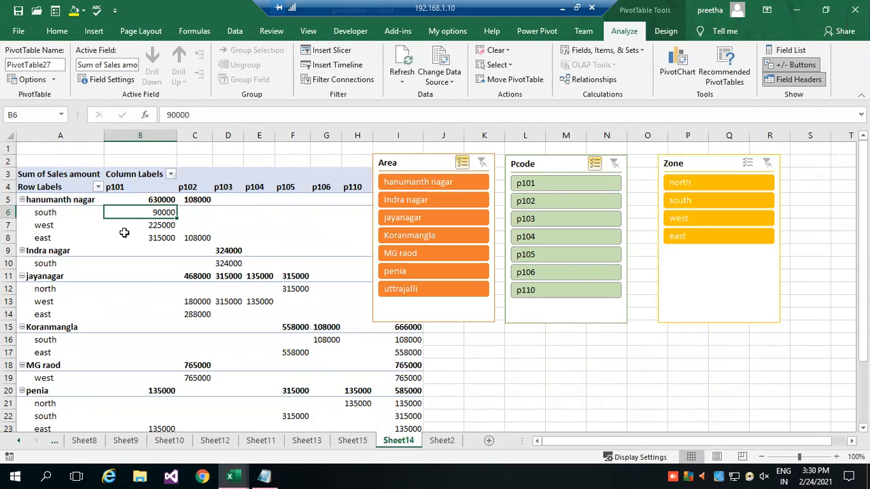
scroll(136, 245, "down", 2)
scroll(73, 274, "up", 2)
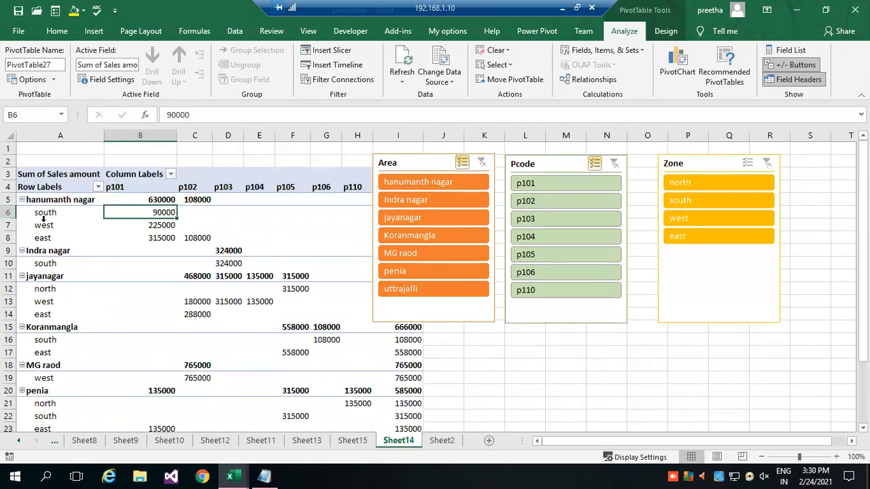
Reorder the pivot table's row fields so Zone comes above Area, and close the field list.
left_click(70, 229)
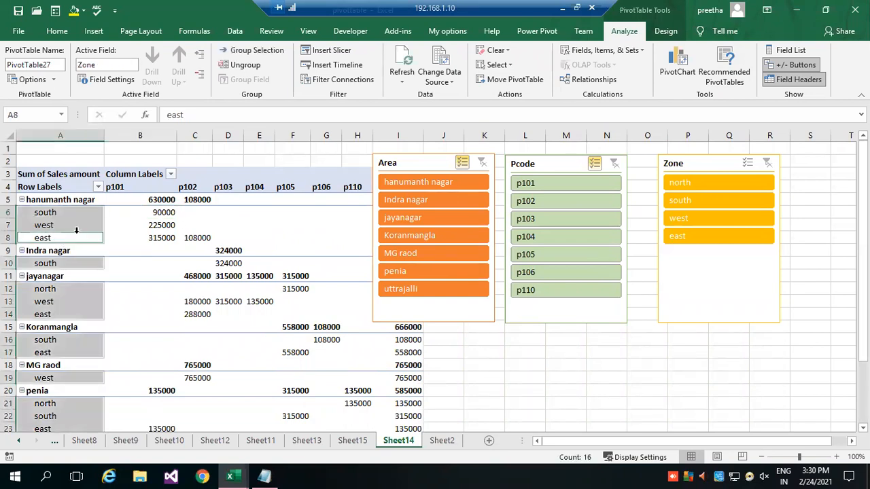
left_click(790, 52)
left_click_drag(691, 400, 696, 413)
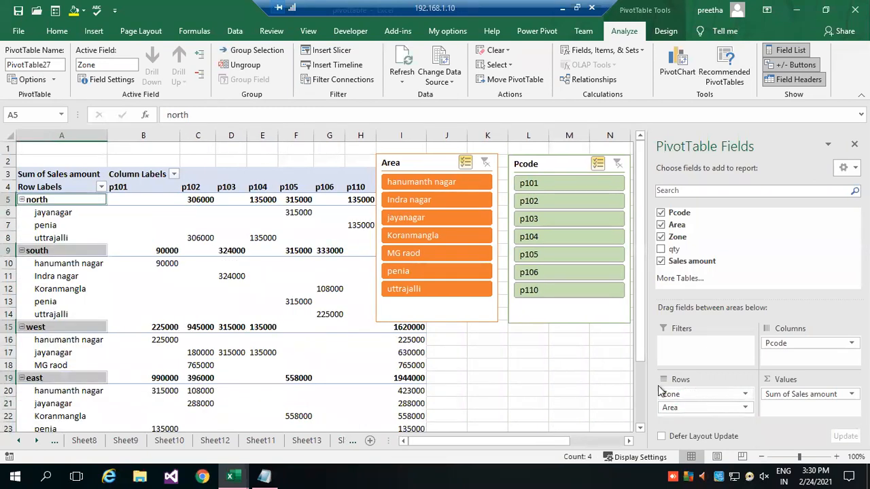
left_click(855, 144)
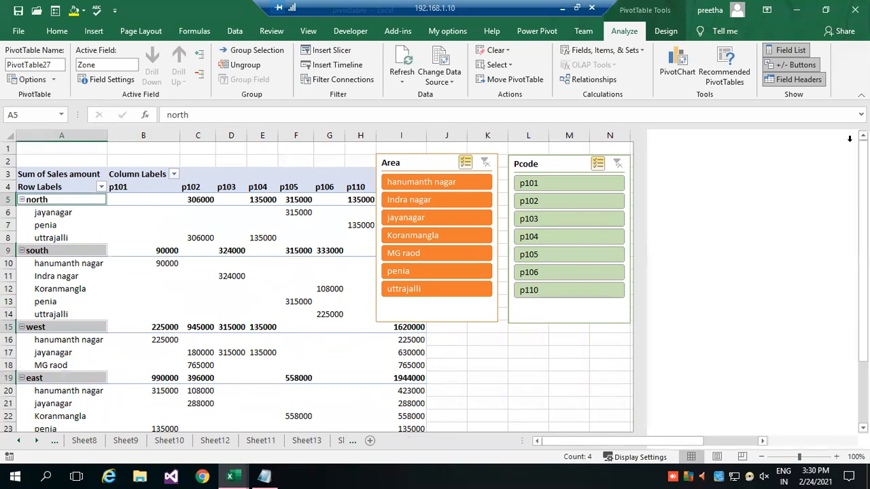
Move the Pcode and Area slicers clear of the pivot table's Grand Total column.
left_click_drag(546, 166, 575, 169)
left_click_drag(419, 160, 478, 172)
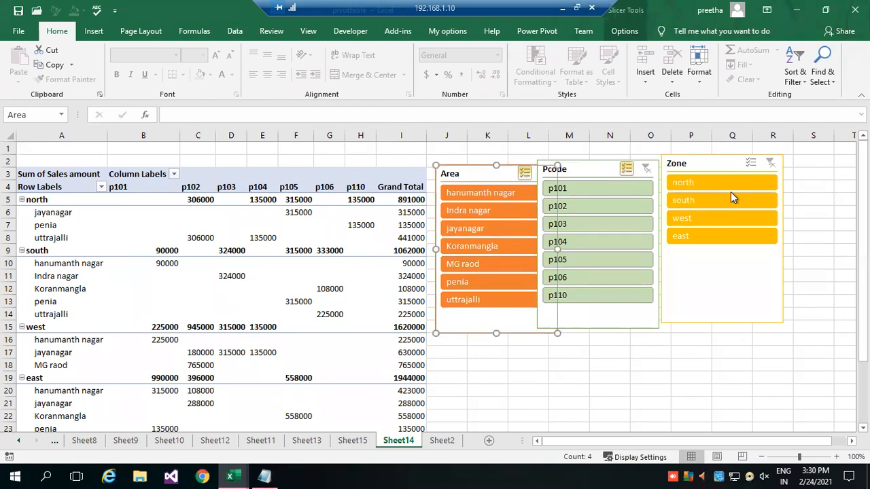
Turn on multi-select in the Zone slicer and filter out south, north and west.
left_click(752, 164)
left_click(721, 197)
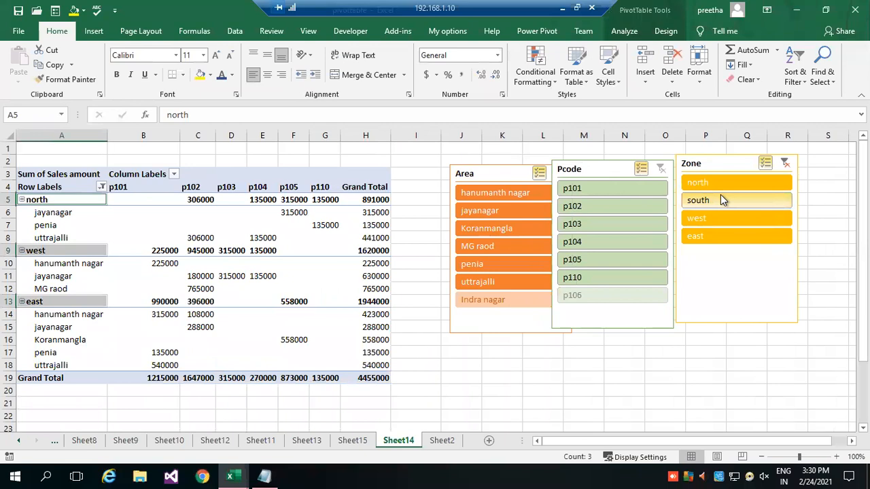
left_click(722, 183)
left_click(729, 219)
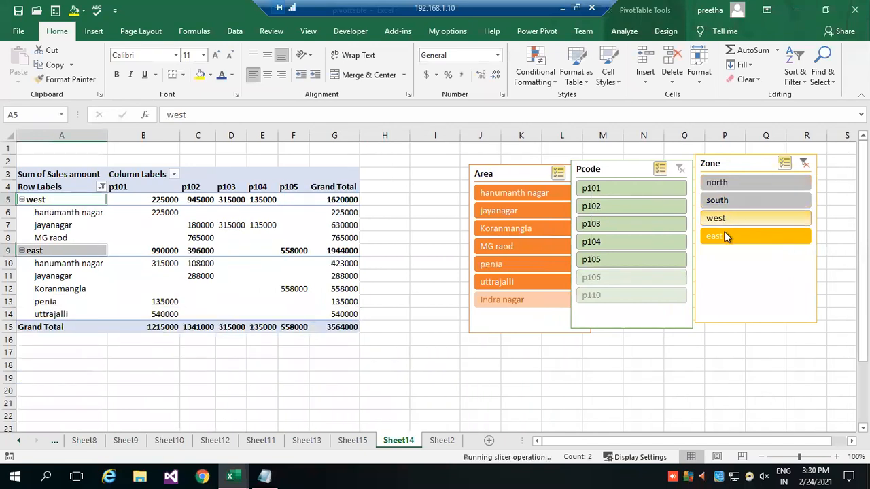
Toggle the zones in the Zone slicer until the pivot table is filtered to south only.
left_click(758, 200)
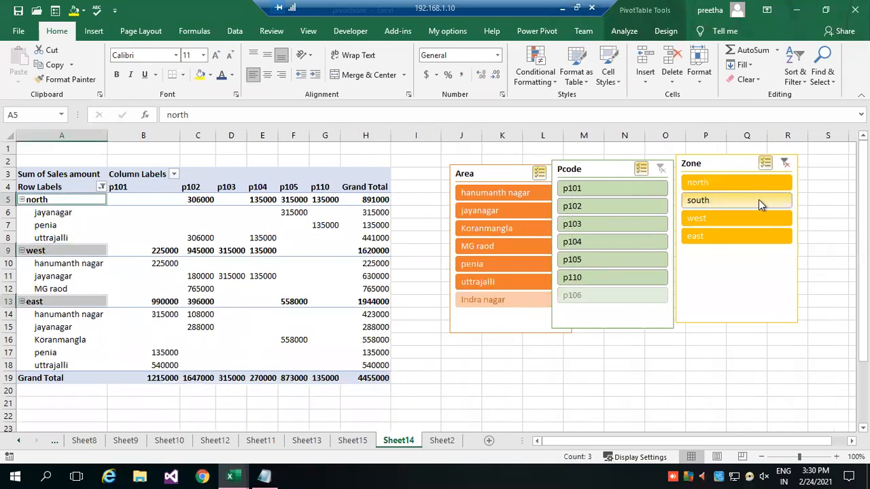
left_click(753, 184)
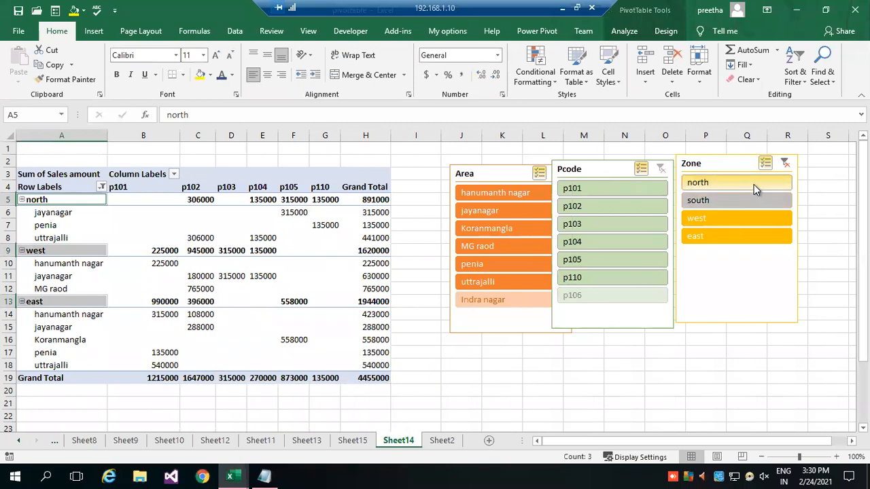
left_click(746, 221)
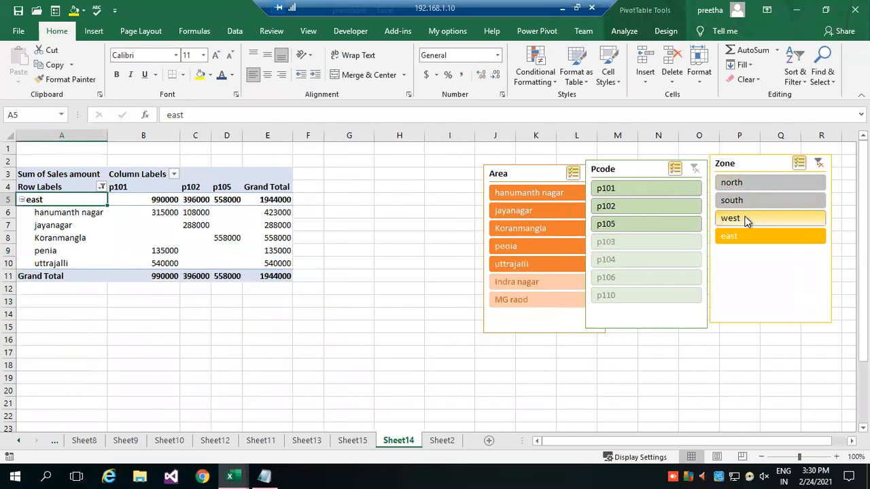
left_click(747, 201)
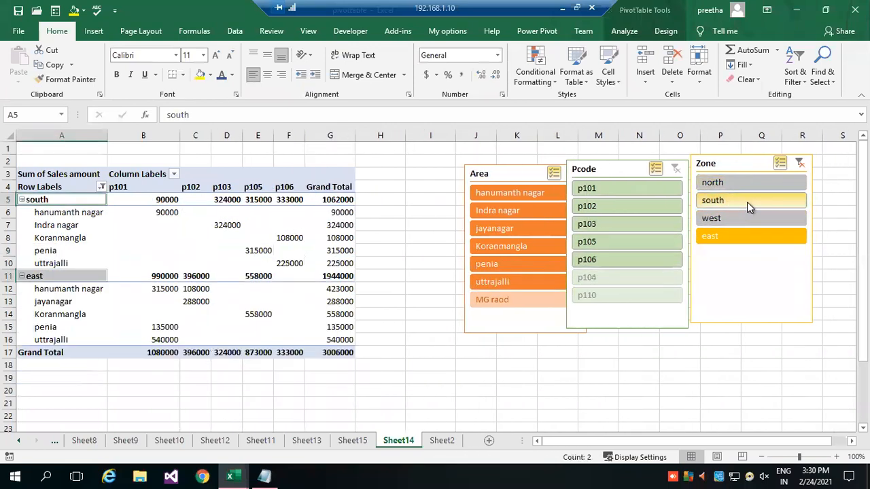
left_click(741, 239)
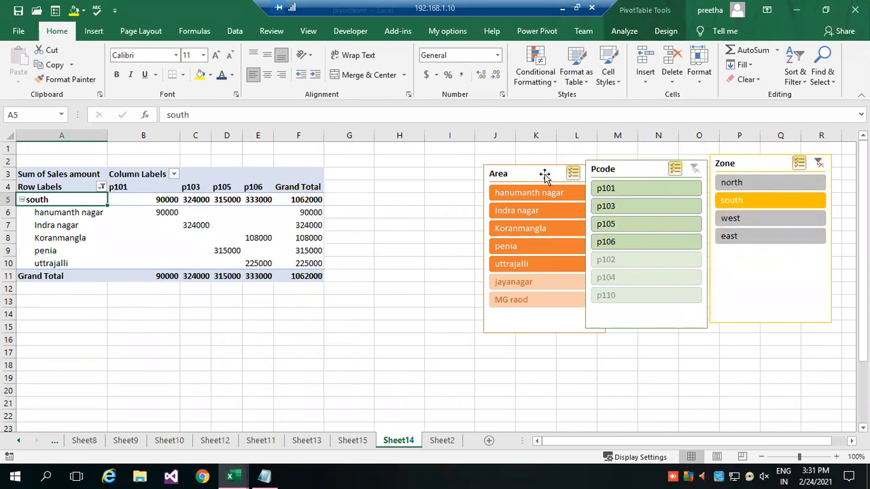
Line up the Area, Pcode and Zone slicers side by side next to the pivot table, and deselect them.
left_click_drag(550, 174, 475, 163)
left_click_drag(626, 169, 570, 163)
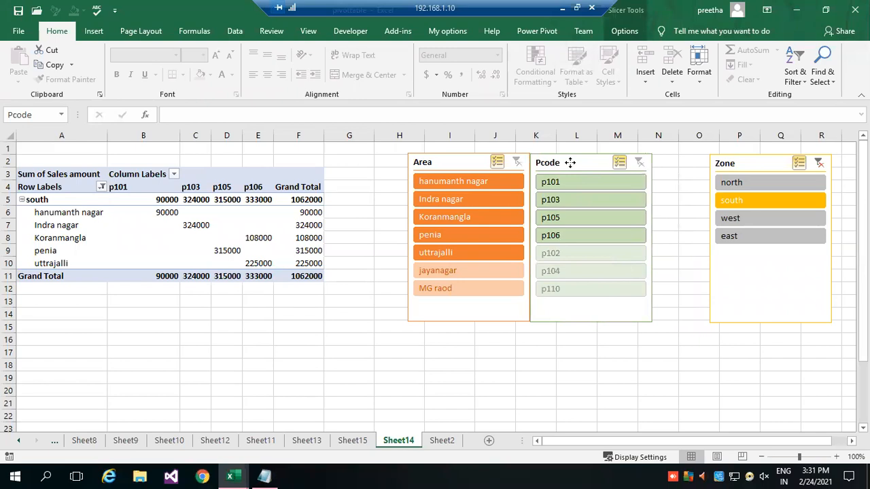
left_click_drag(769, 165, 711, 165)
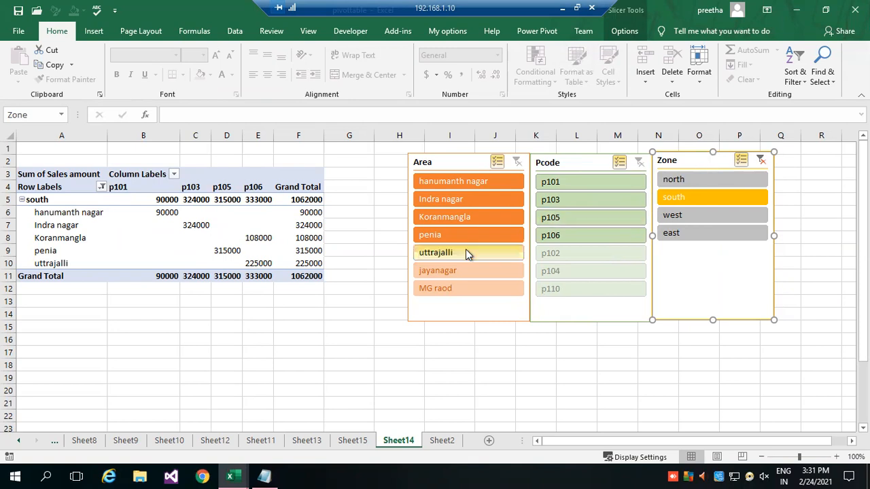
left_click(348, 320)
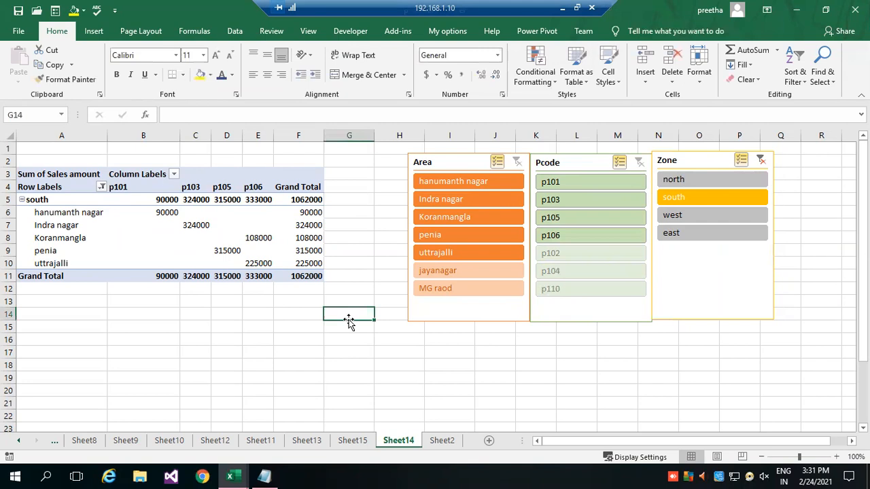
Add north, west and east back to the Zone slicer's selection so all zones are included.
left_click(692, 179)
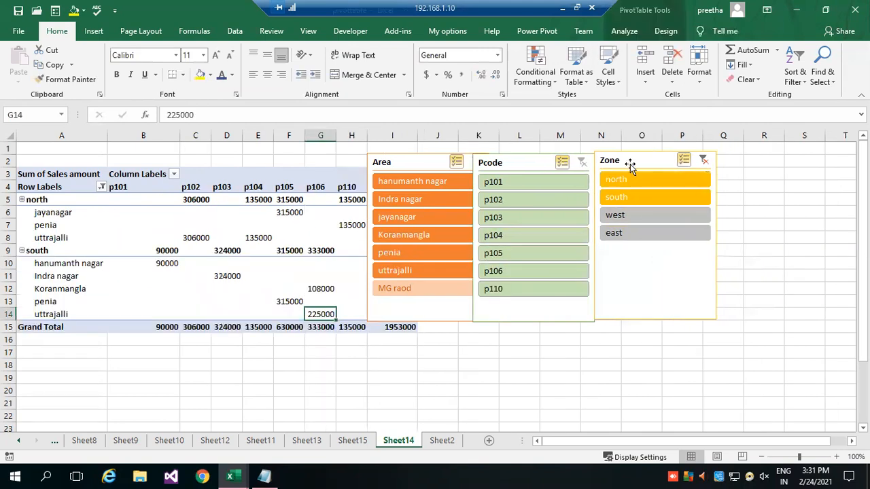
left_click(630, 217)
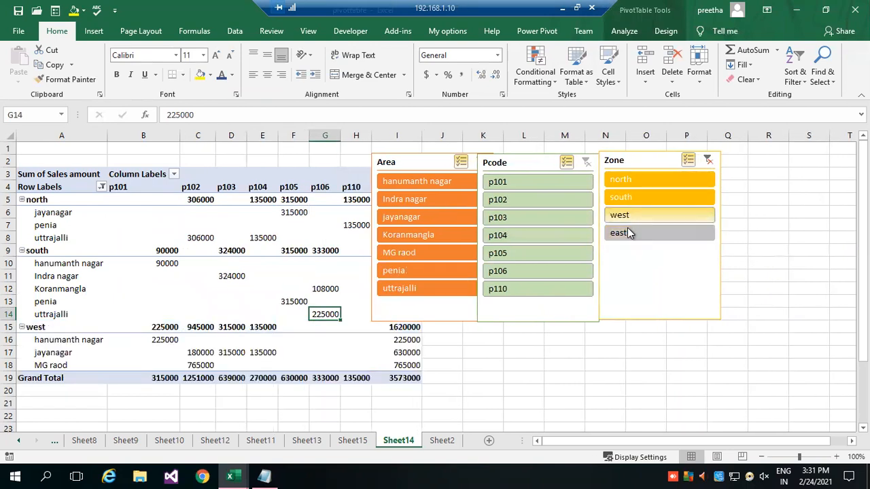
left_click(631, 230)
Move the Zone, Pcode and Area slicers away from the widened pivot table and arrange them side by side.
left_click_drag(631, 163, 718, 171)
left_click_drag(535, 163, 609, 175)
left_click(435, 163)
left_click_drag(435, 163, 521, 181)
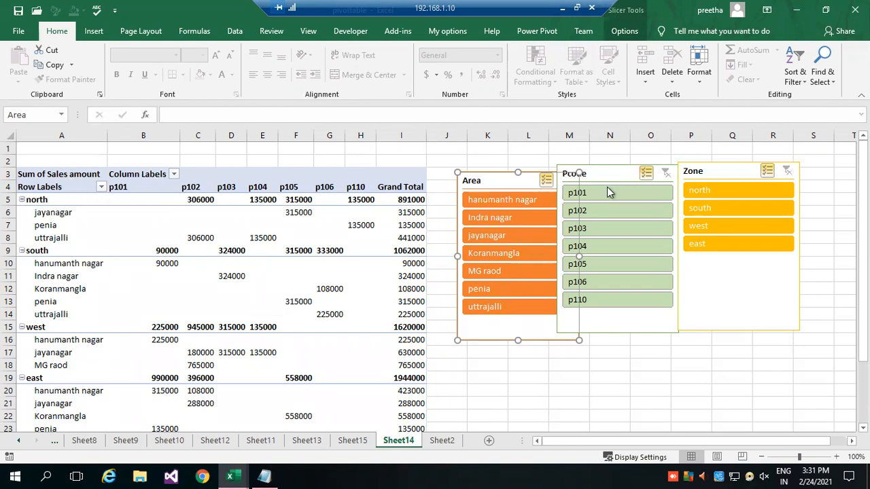
left_click_drag(504, 181, 484, 183)
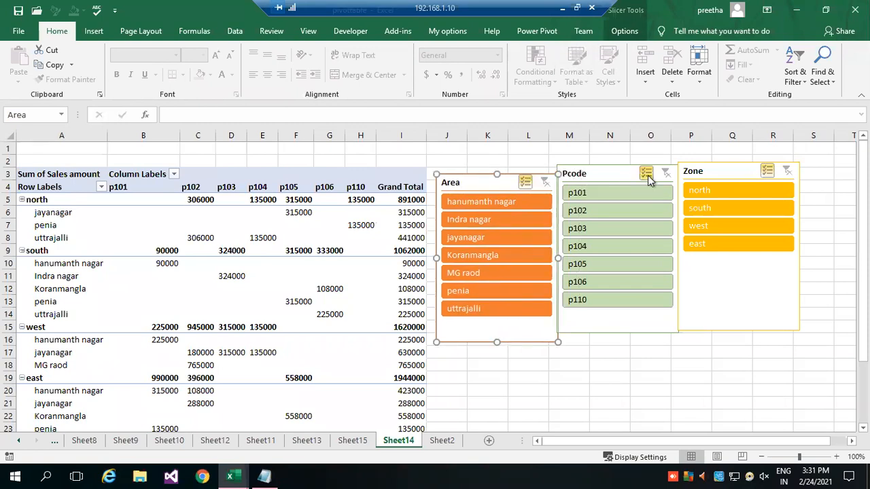
Filter the pivot table to Pcode p101 and drill into its grand total to list the source records on a new sheet.
left_click(607, 194)
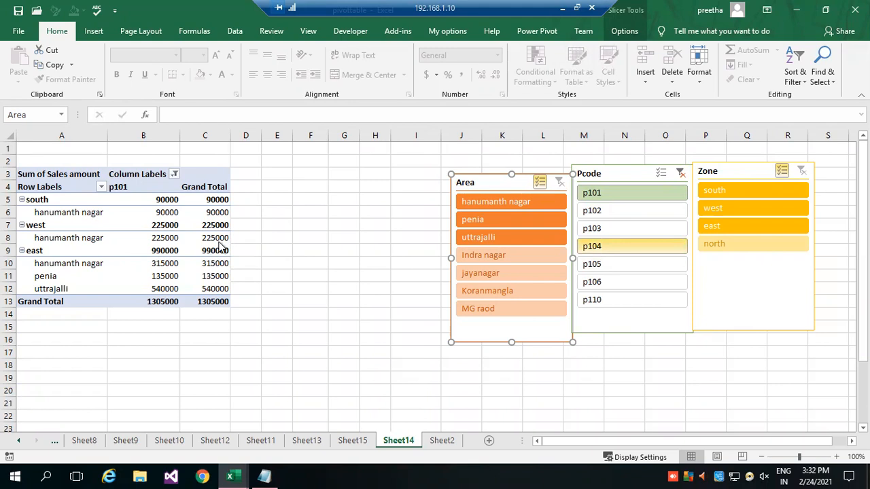
left_click(111, 220)
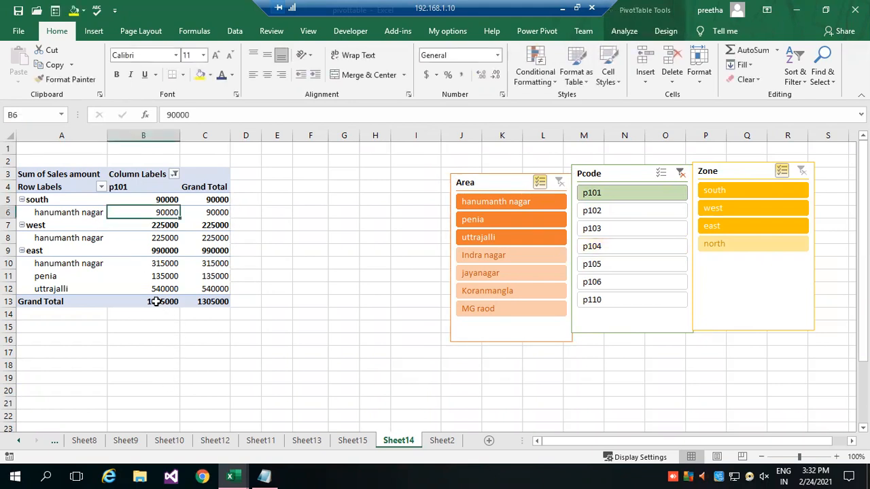
double_click(169, 301)
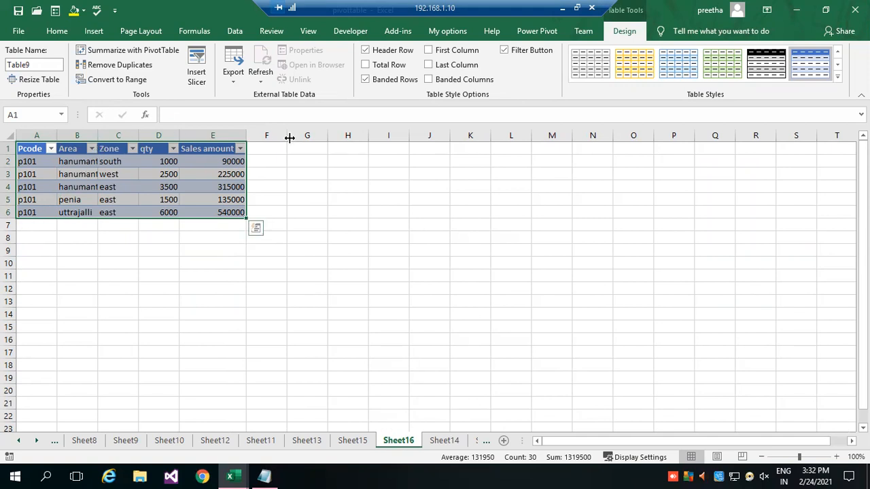
Insert a Zone slicer for the p101 detail table and move it nearer the top of the sheet.
left_click(198, 68)
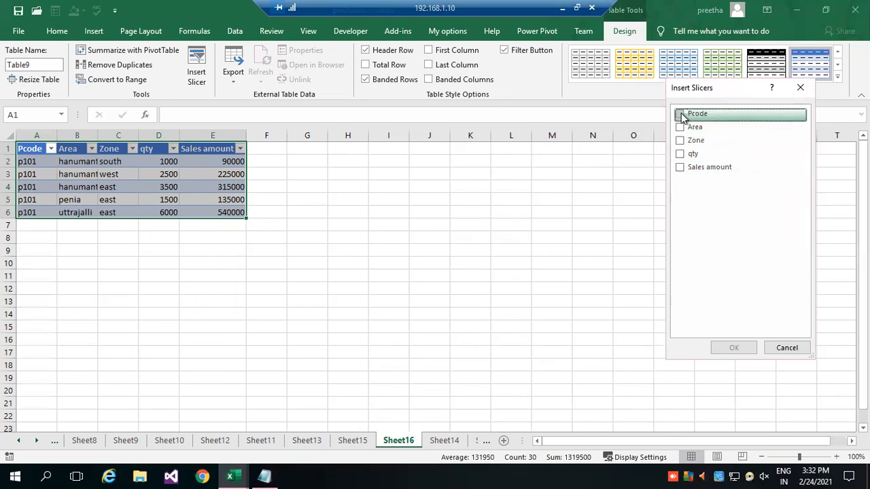
left_click(681, 140)
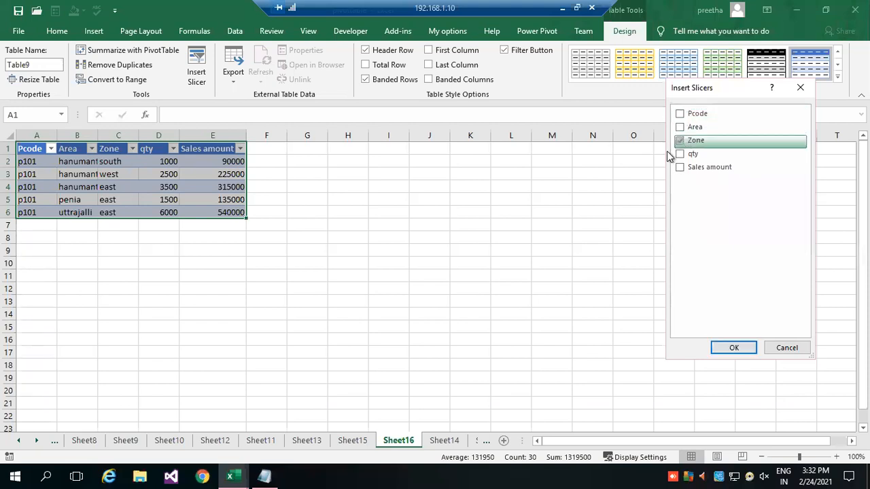
left_click(727, 346)
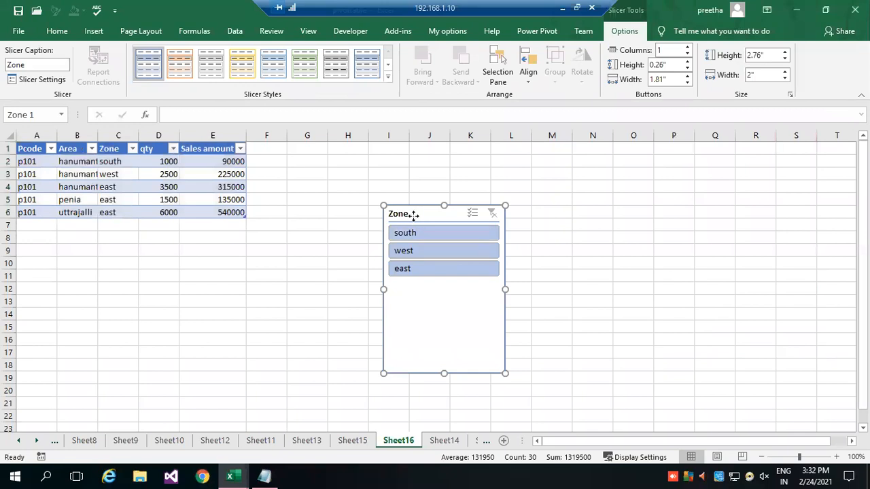
left_click_drag(405, 213, 488, 180)
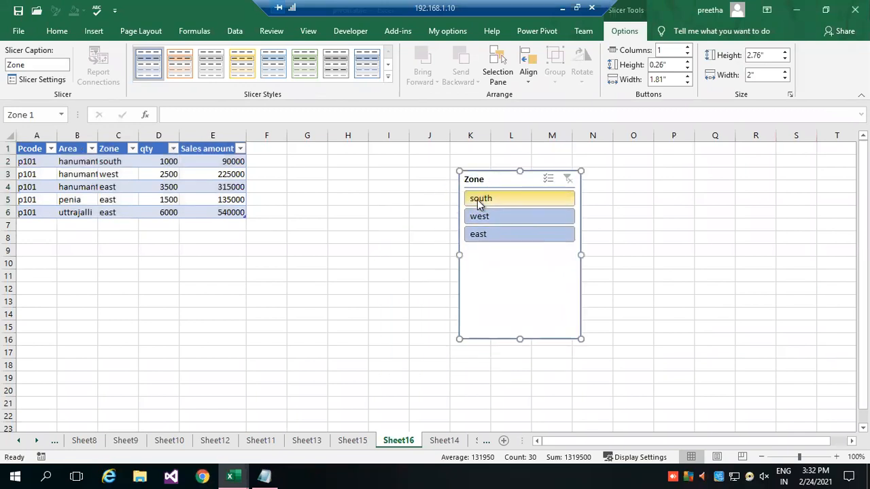
Filter the p101 detail table by south, west and east in turn, then multi-select west together with east in its Zone slicer.
left_click(495, 200)
left_click(496, 215)
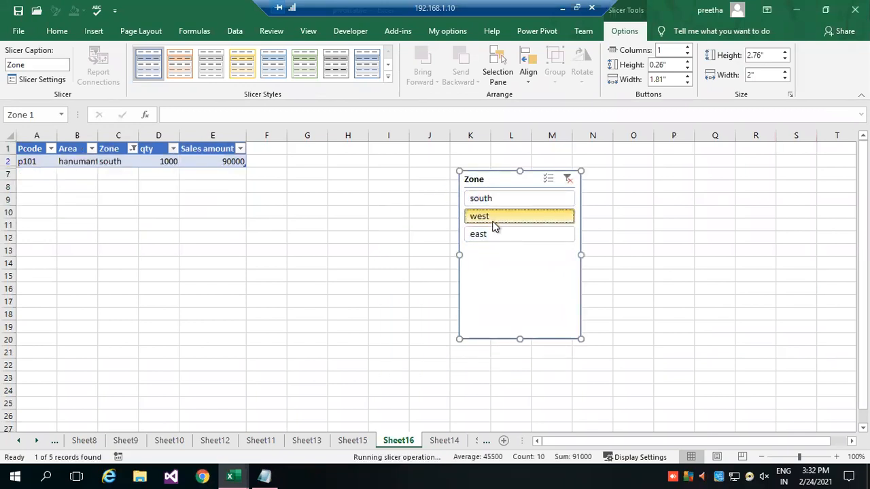
left_click(494, 234)
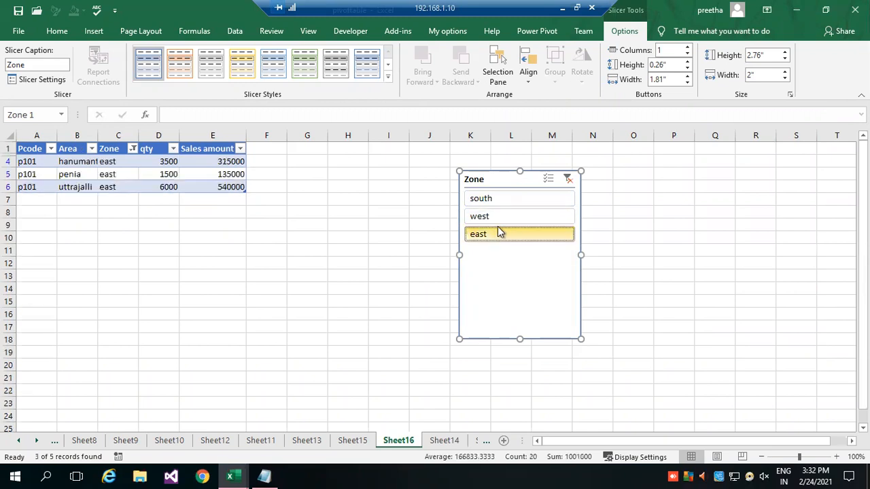
left_click(550, 178)
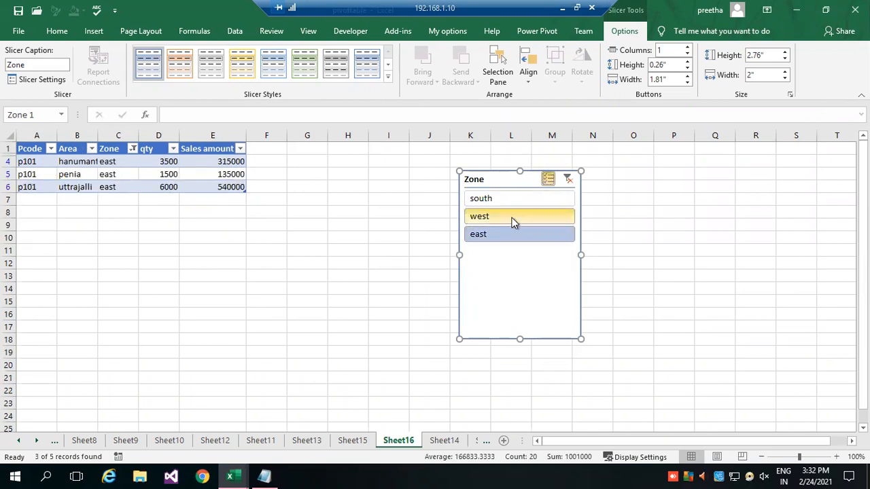
left_click(520, 216)
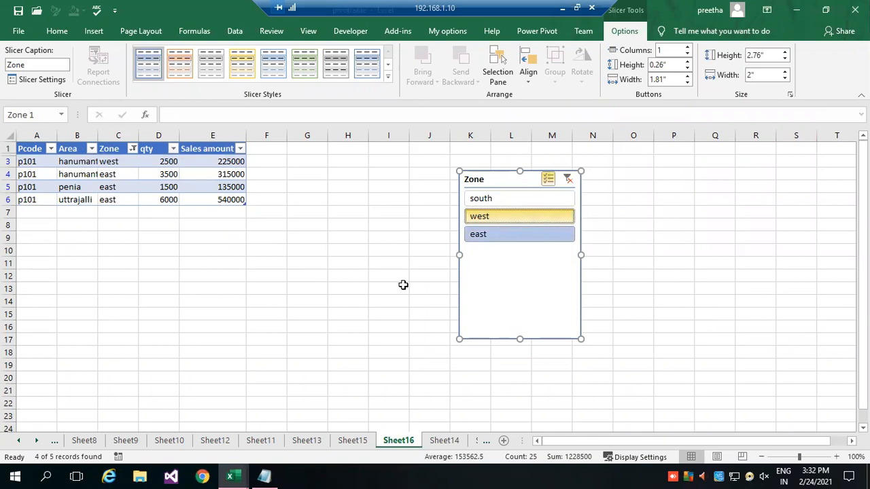
Return to the pivot table on Sheet14 and examine its print preview at full-page and enlarged size.
left_click(365, 442)
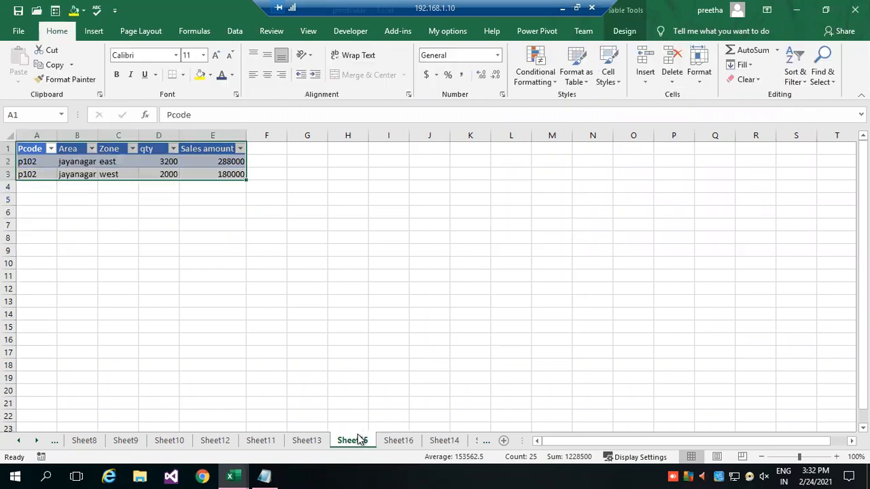
left_click(445, 441)
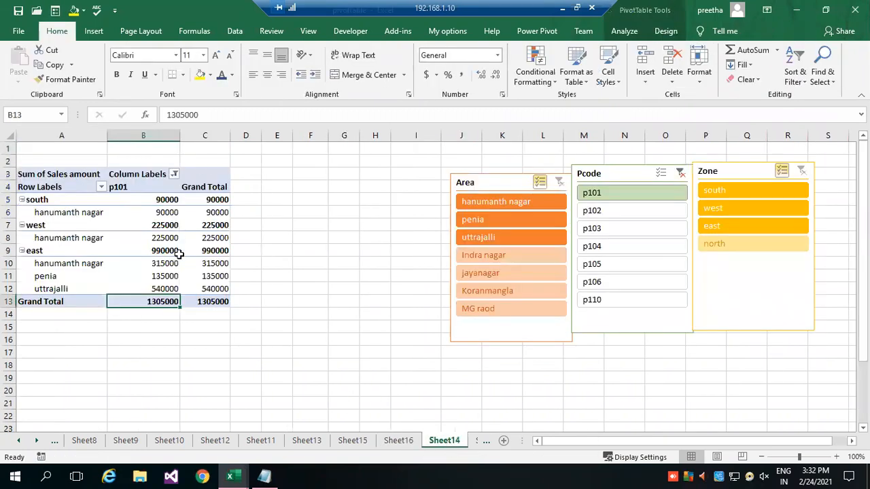
left_click(135, 225)
mouse_move(138, 215)
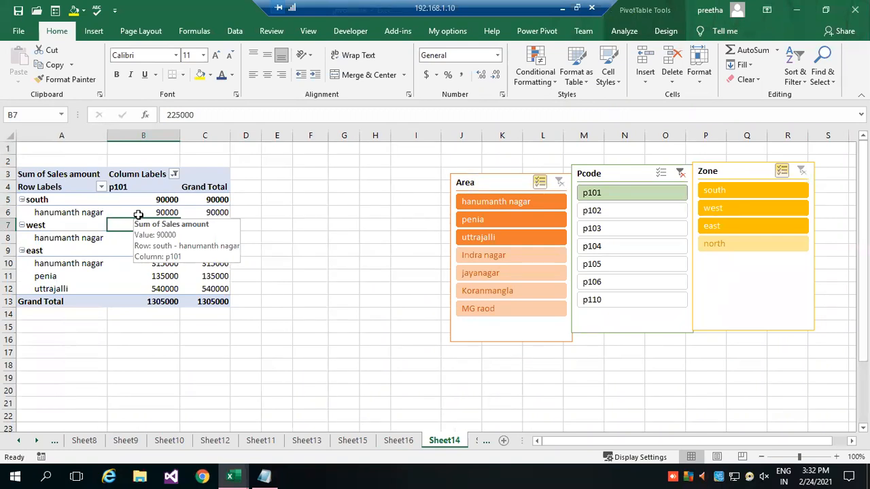
left_click(19, 31)
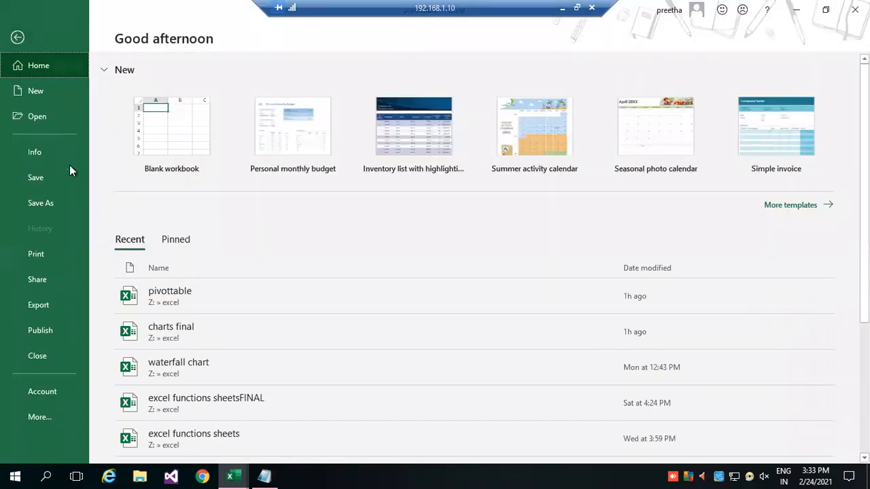
left_click(42, 253)
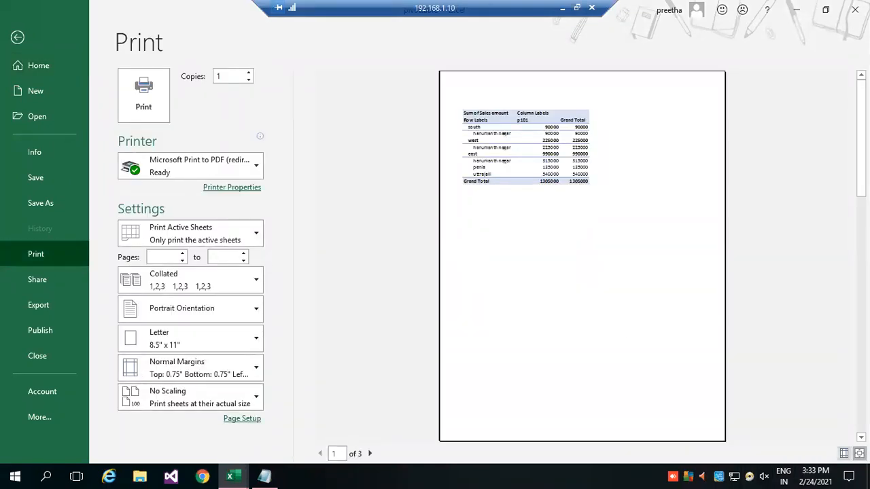
left_click(859, 454)
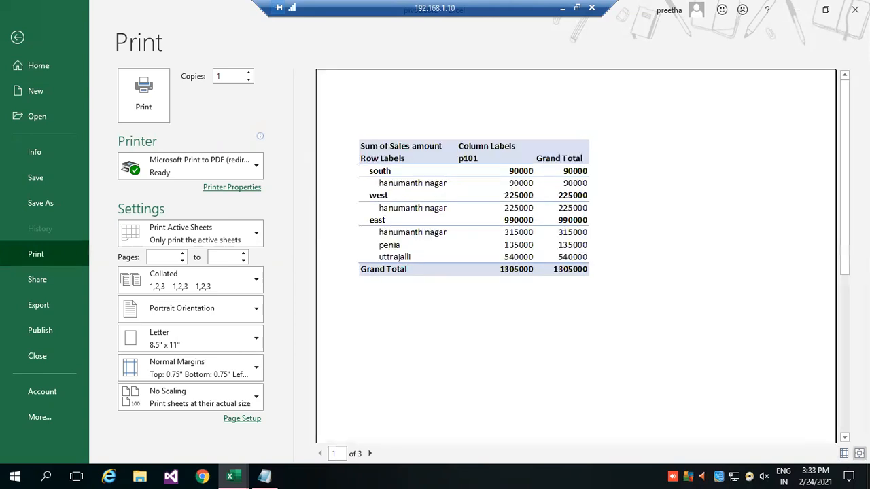
left_click(859, 453)
left_click(860, 453)
left_click(859, 453)
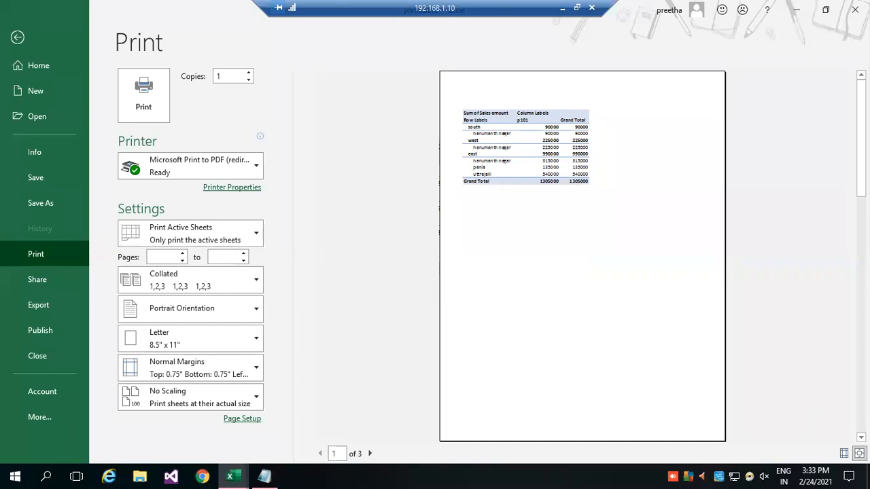
left_click(859, 454)
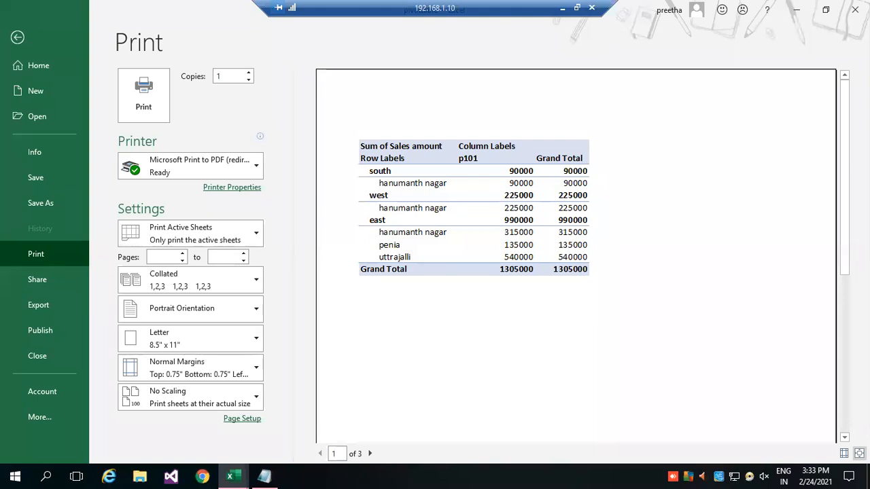
Switch to Notepad and replace the break note with the heading "PivotTable and PivotChart" followed by a blank line.
left_click(265, 476)
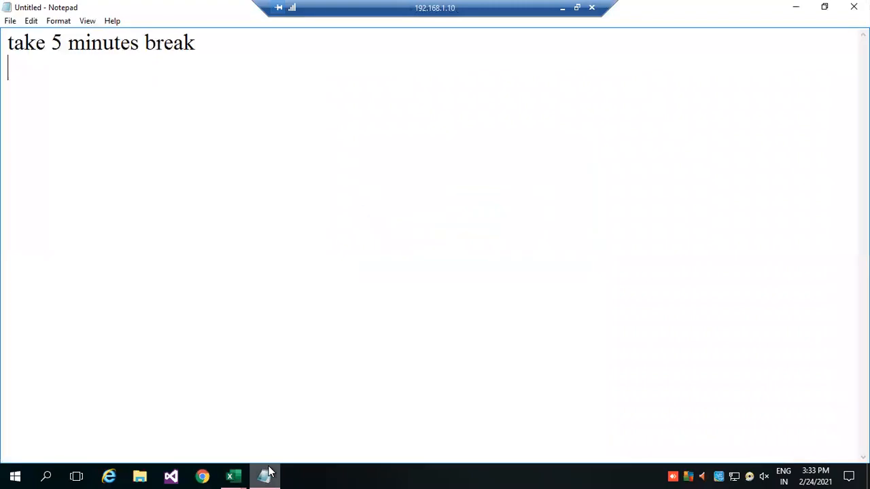
key("ctrl+a")
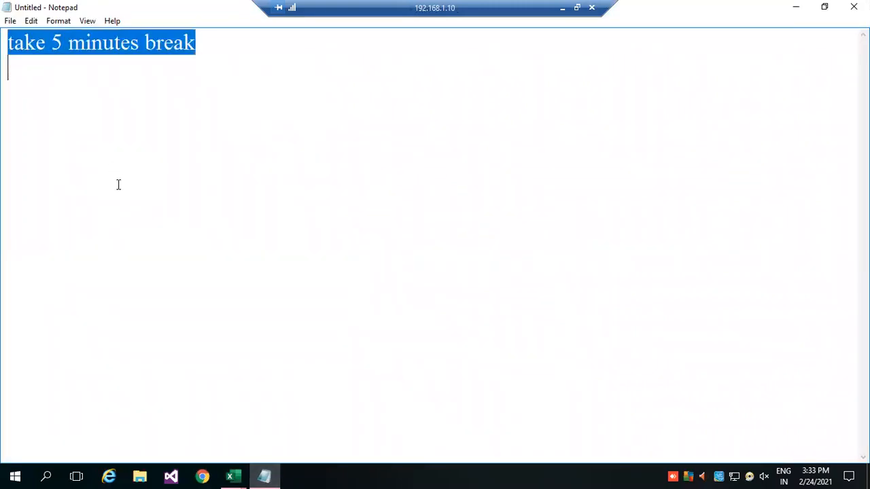
type("Pi")
type("vot")
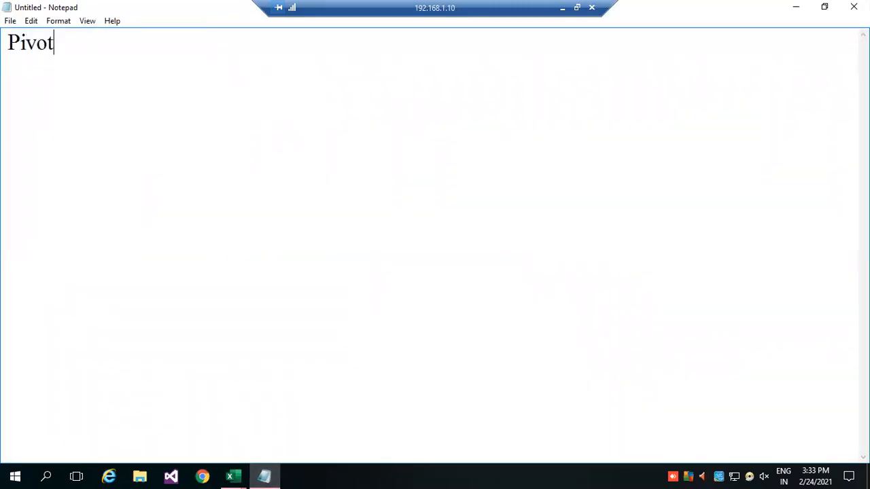
type("Table and Pivo")
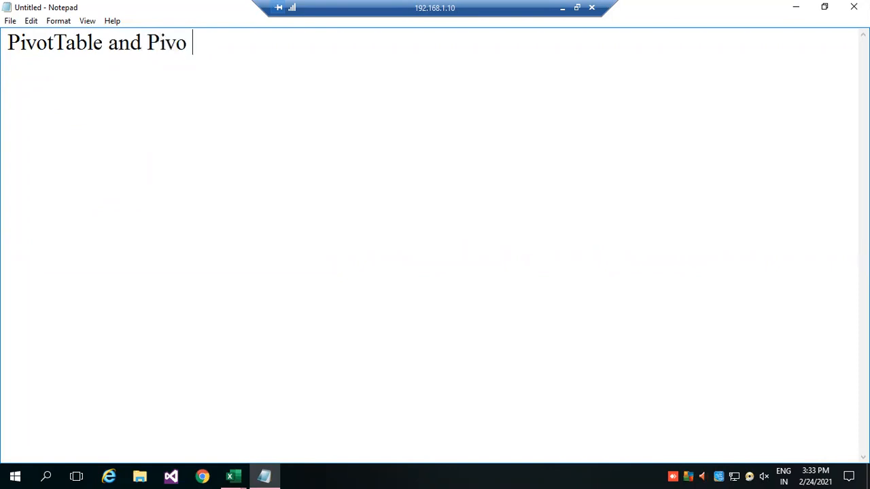
key("BackSpace")
type("t")
type("Chart")
key("Return")
key("Return")
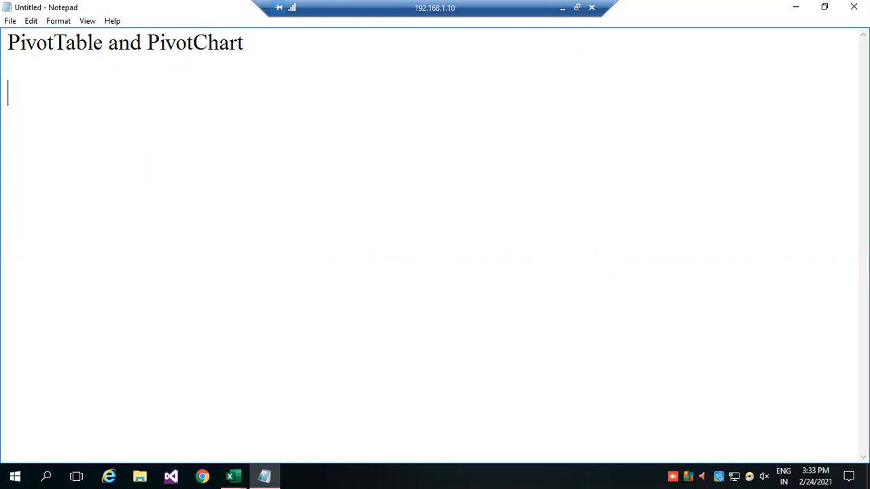
Add the topics "Table Range" and "Pivot fields" on separate lines under the heading.
type("Table Range")
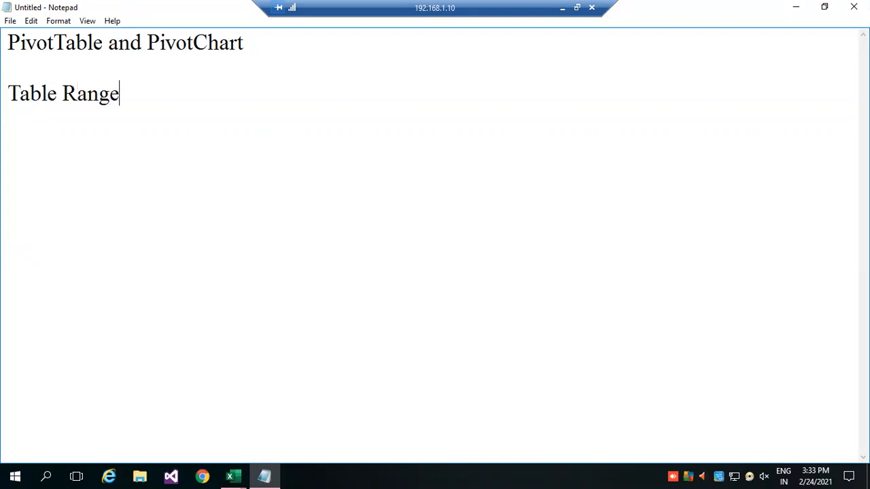
key("Return")
type("Pivo")
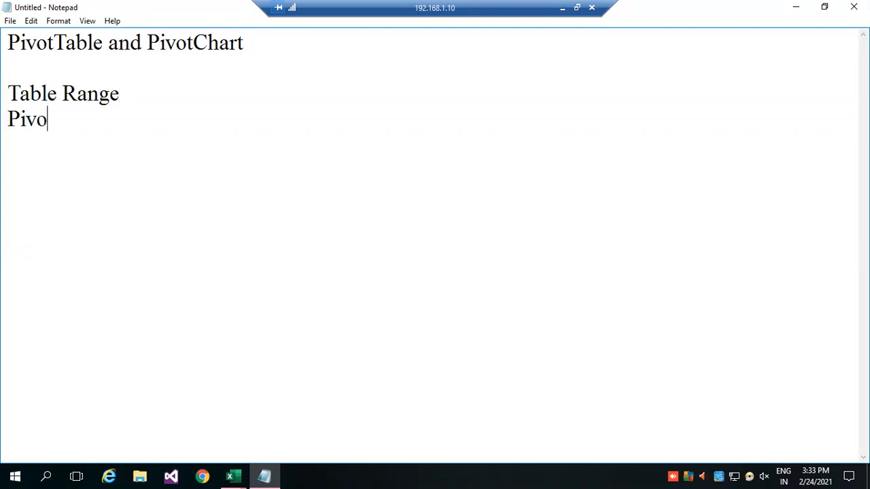
type("t fields")
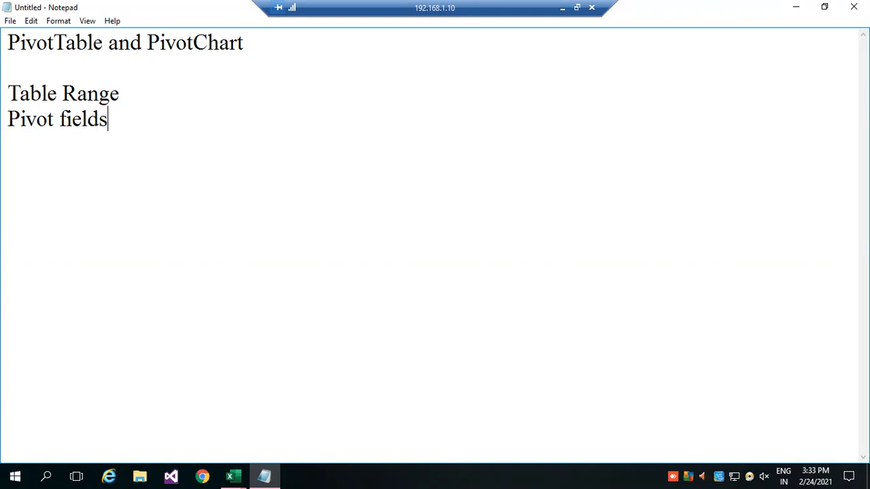
Add the topic line "Rows /columns/value fields/page filter" below "Pivot fields".
key("Return")
type("Row")
key("BackSpace")
type("s /co")
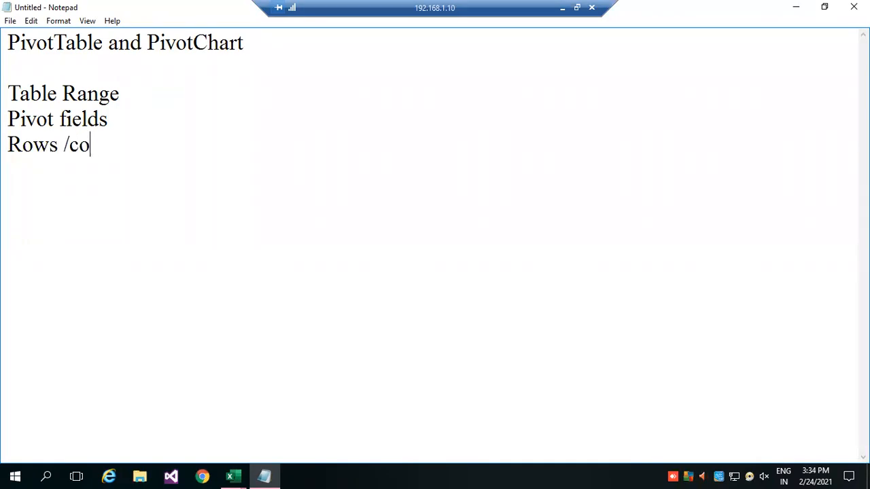
type("lumns/")
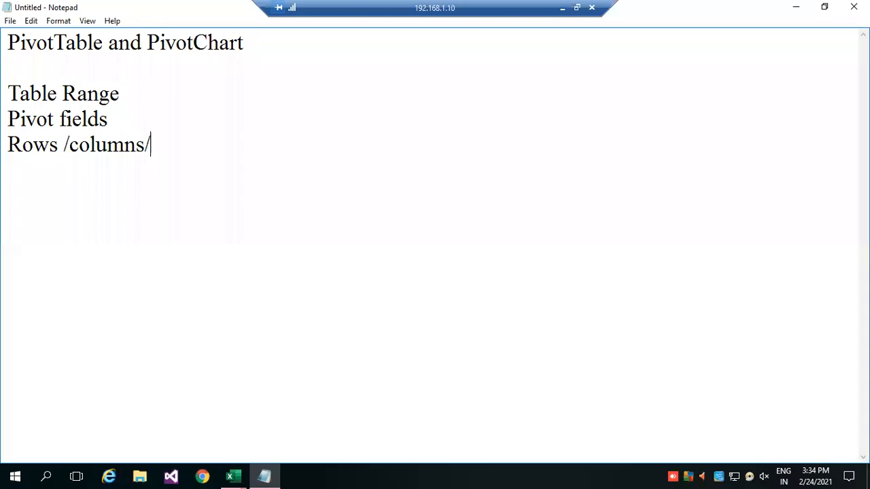
type("value f")
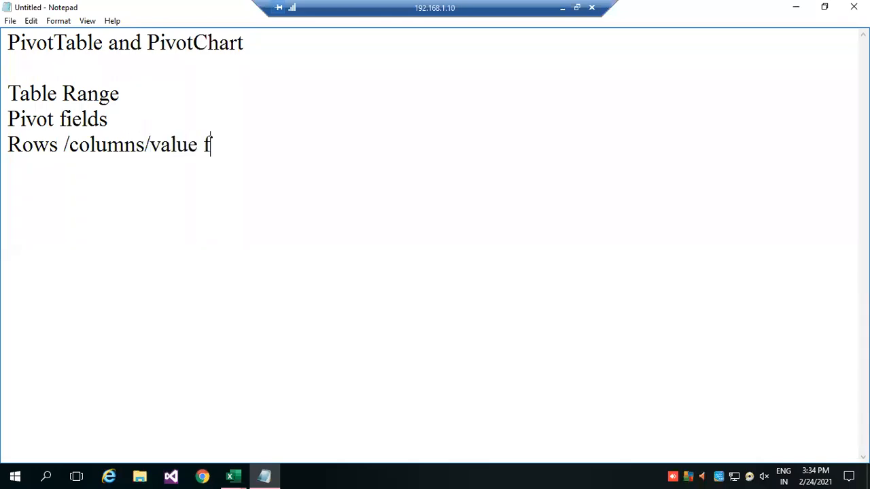
type("ields/fi")
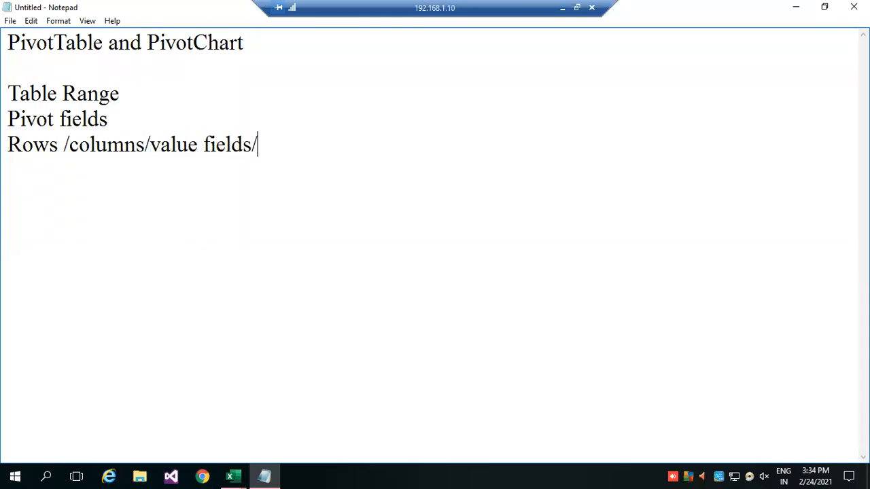
key("BackSpace")
key("BackSpace")
type("page filter")
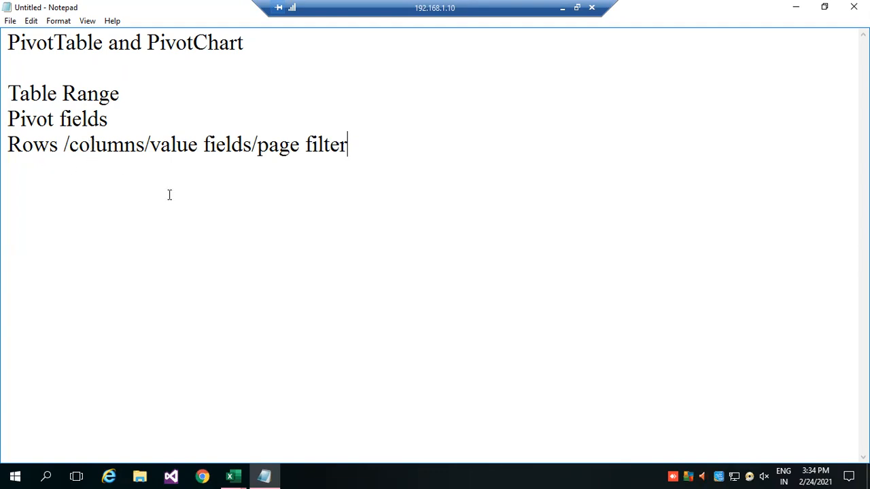
Highlight "value fields" and "page filter" one after the other in the topic list.
left_click_drag(151, 145, 250, 142)
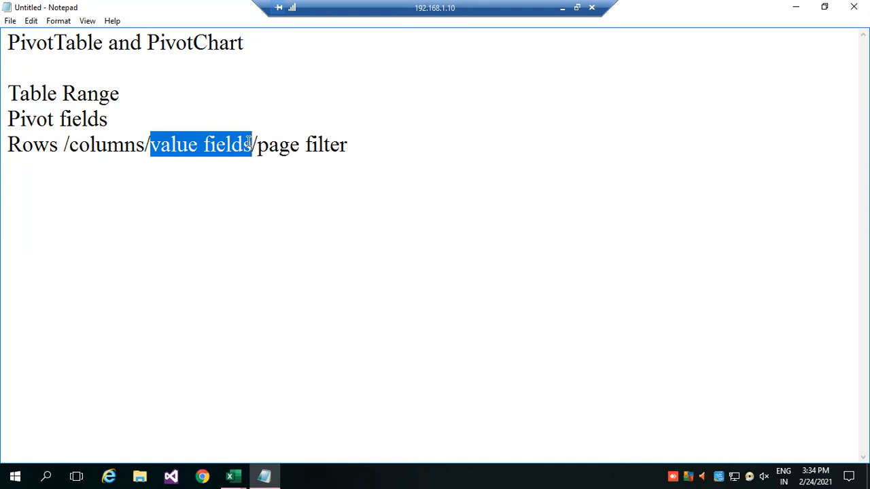
left_click(278, 148)
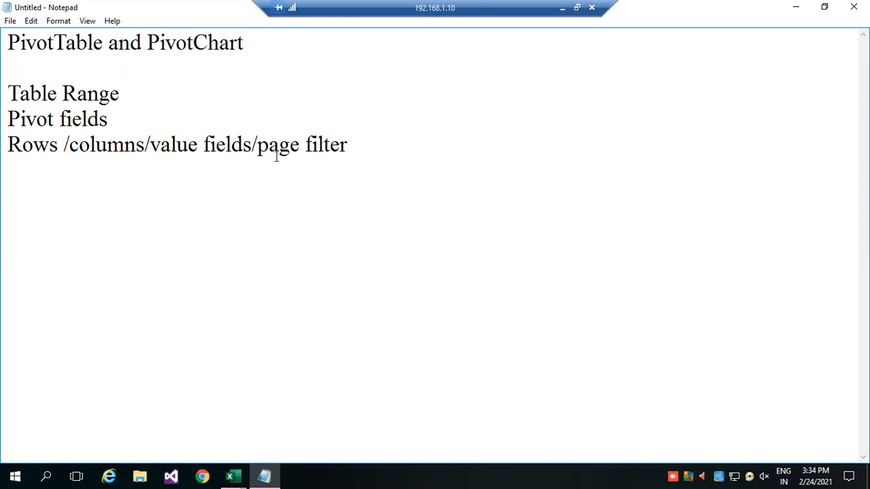
left_click_drag(257, 145, 353, 152)
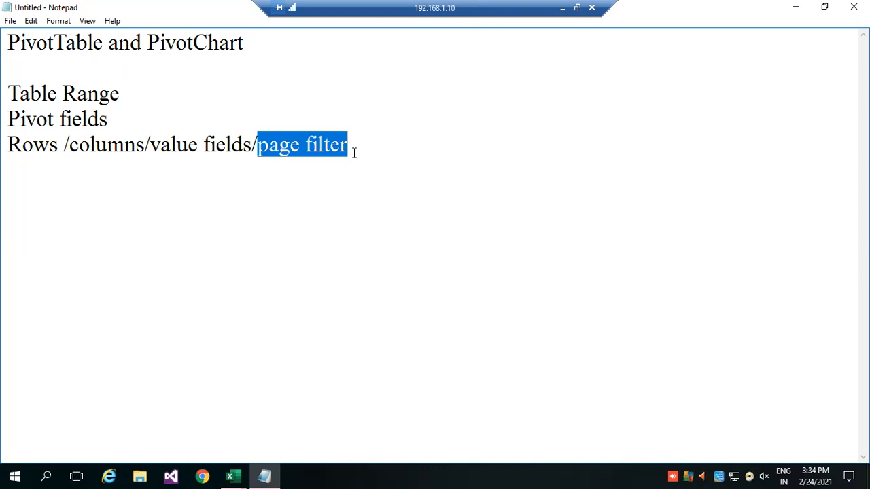
left_click(379, 152)
Add the topics "Layout/format" and "pivot Chart" on separate lines at the end of the list.
key("Return")
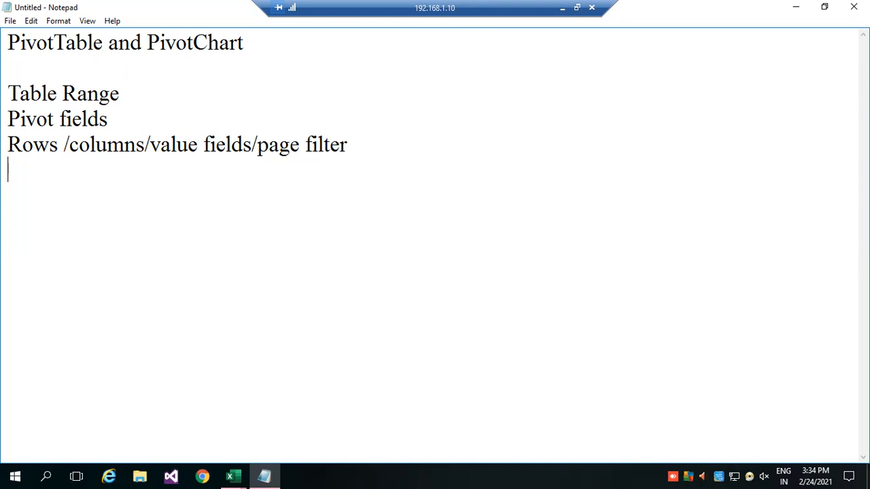
type("Layout/format")
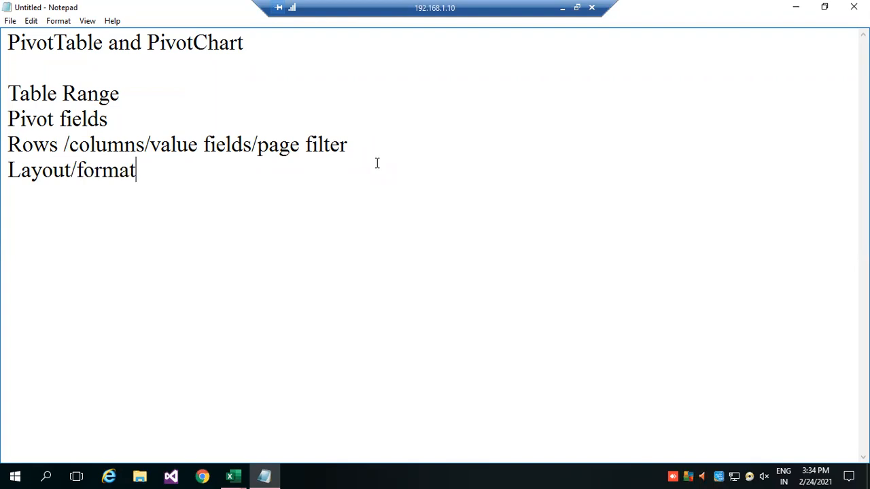
key("Return")
type("pivot Chart")
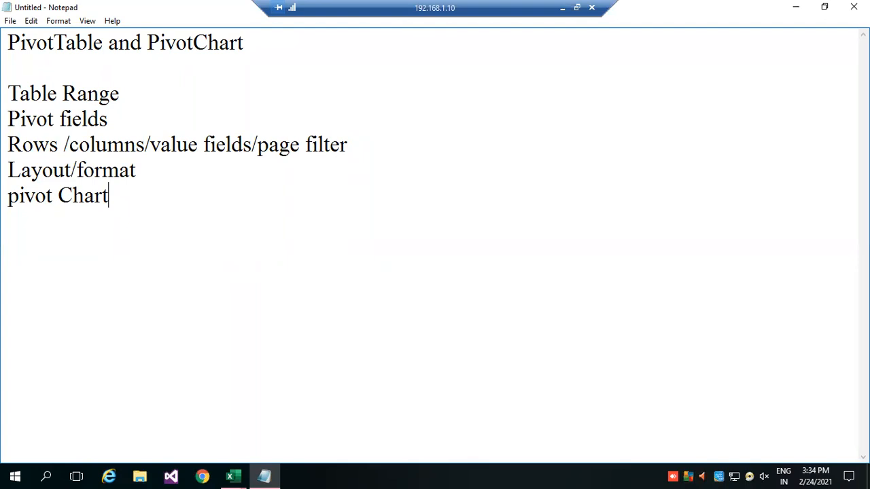
Add the topic "Slicer(filtering)" below "pivot Chart" and start a new line after it.
key("Return")
type("Slicer")
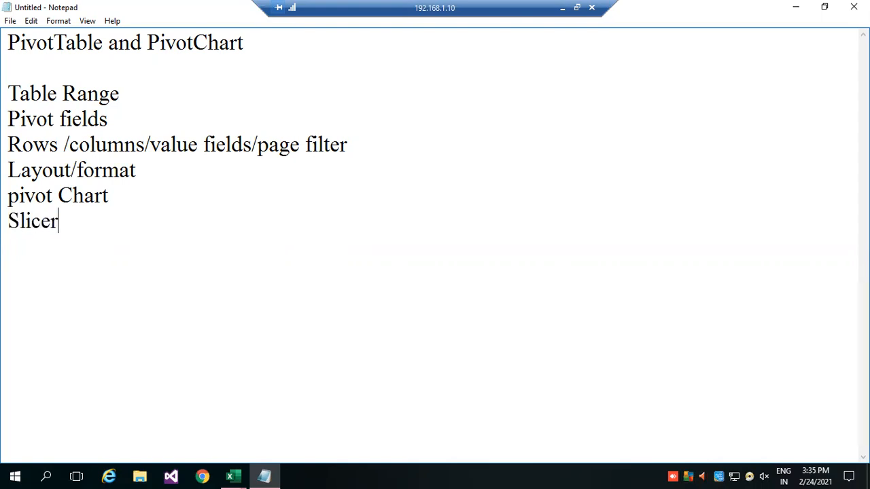
key("Return")
key("Up")
key("Right")
key("Right")
key("Right")
key("Right")
key("Right")
key("Right")
type("(filtering)")
key("Return")
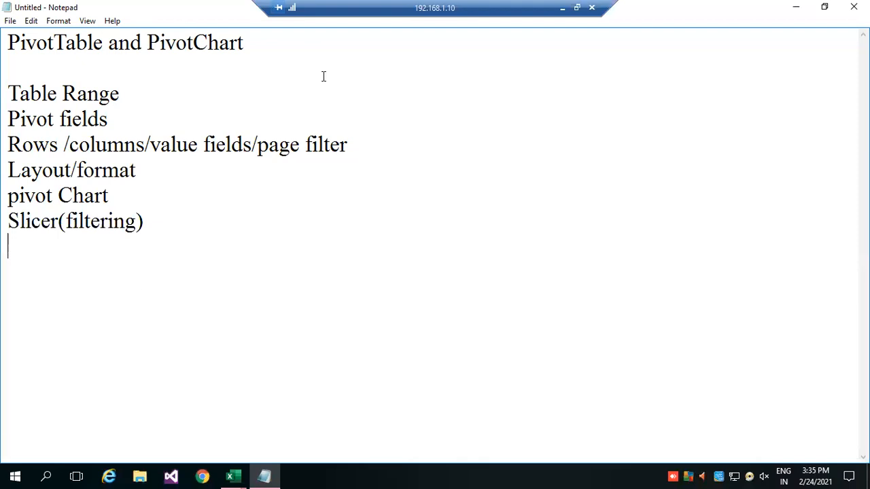
Switch back to the pivottable workbook in Excel.
left_click(233, 476)
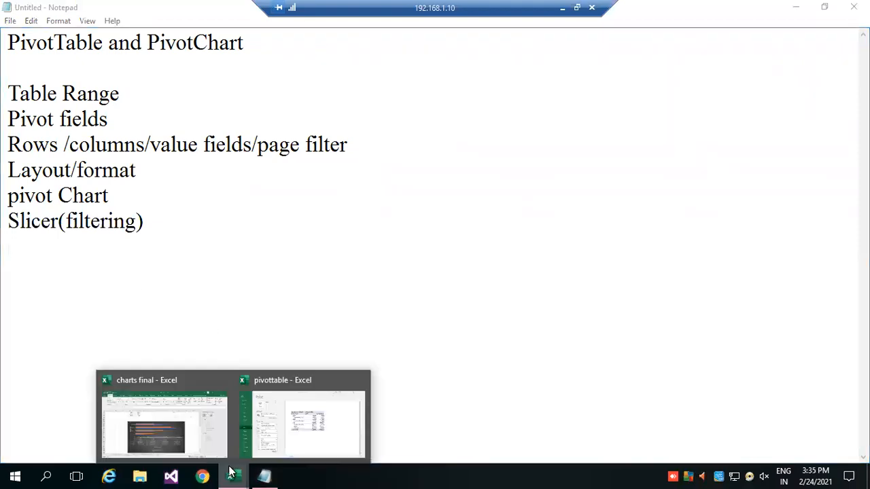
left_click(314, 439)
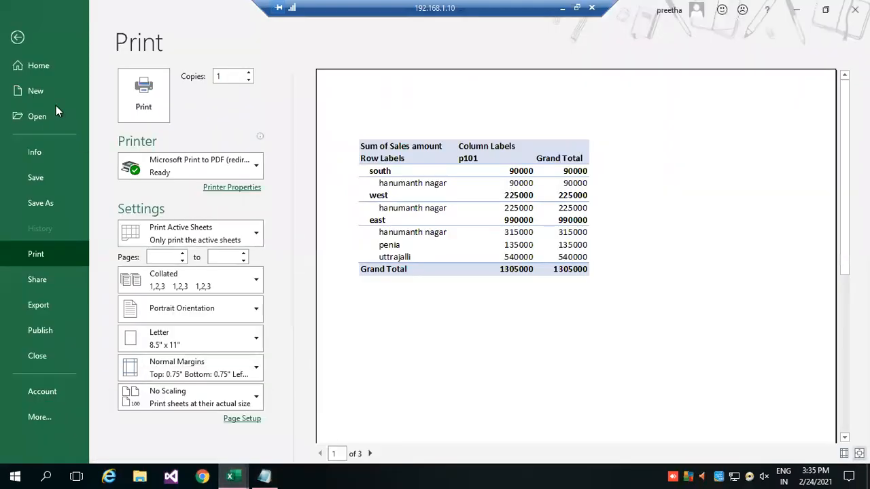
Close the print preview and turn on banded rows for the pivot table on Sheet14.
left_click(21, 39)
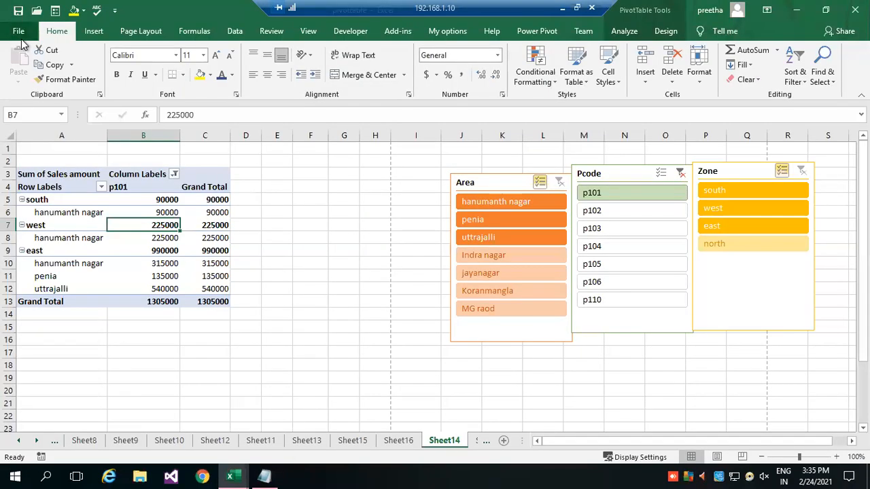
left_click(112, 202)
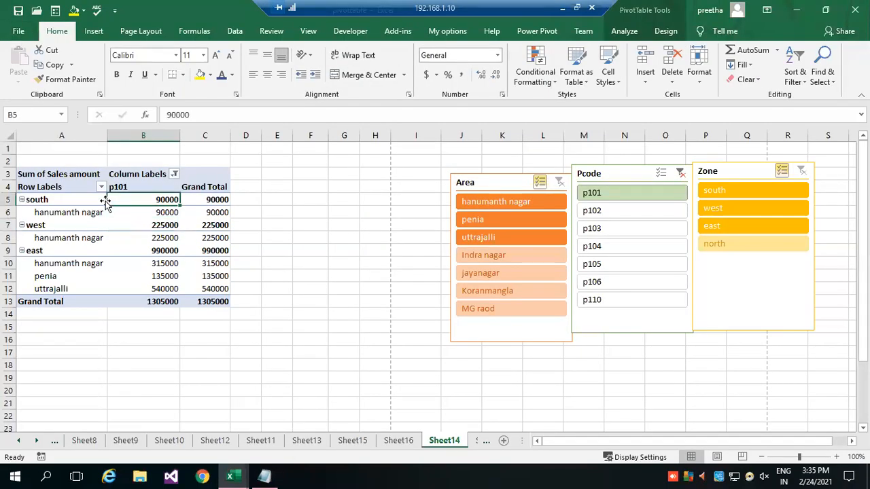
left_click(663, 31)
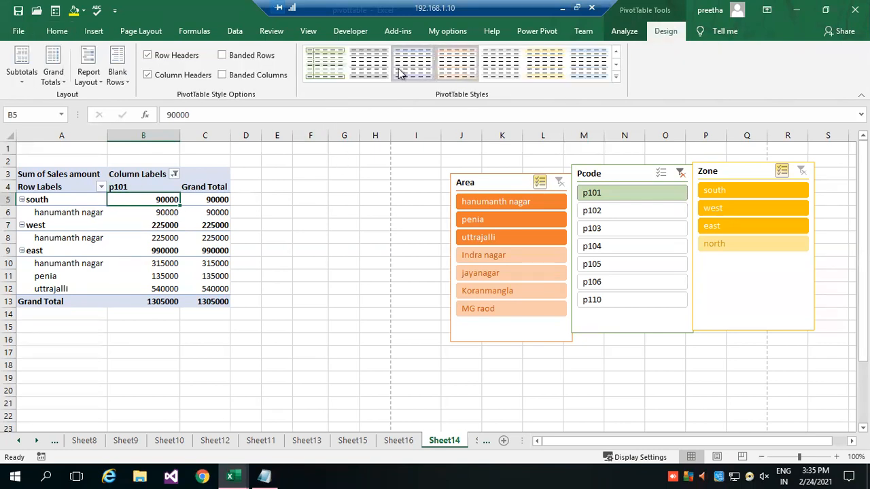
left_click(233, 77)
left_click(233, 77)
left_click(247, 58)
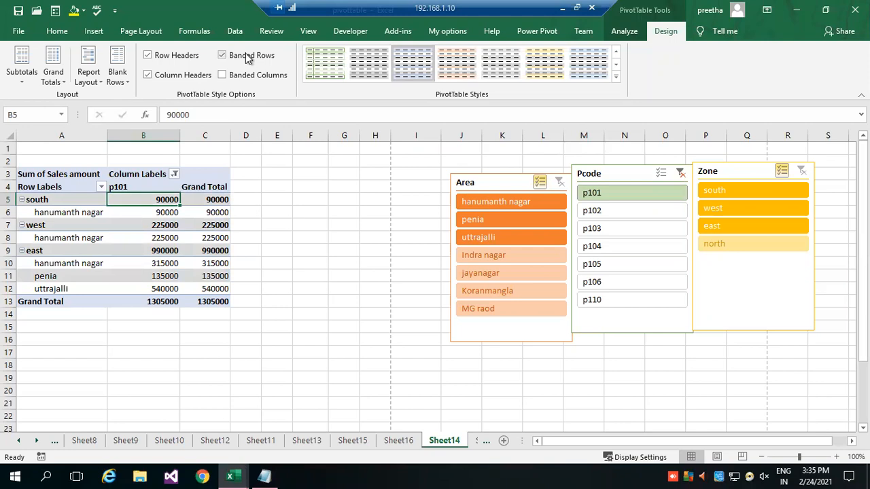
Turn the pivot table's row header and column header formatting off and back on.
left_click(174, 59)
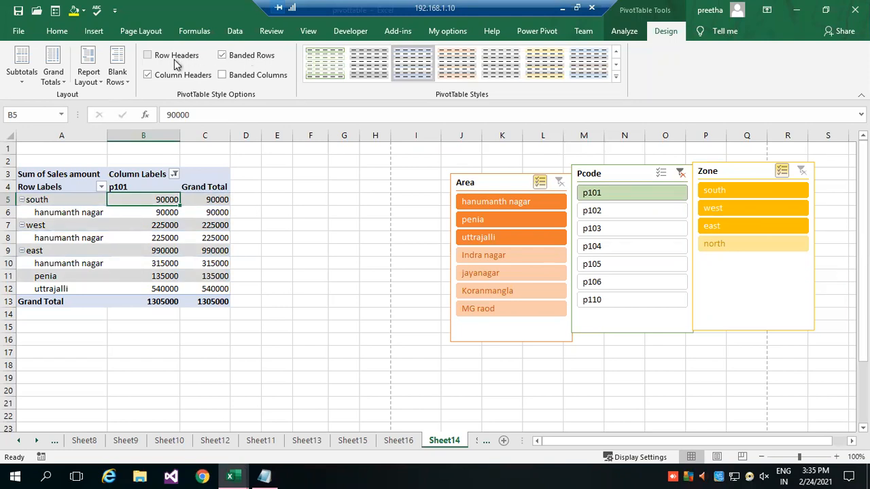
left_click(178, 74)
left_click(178, 75)
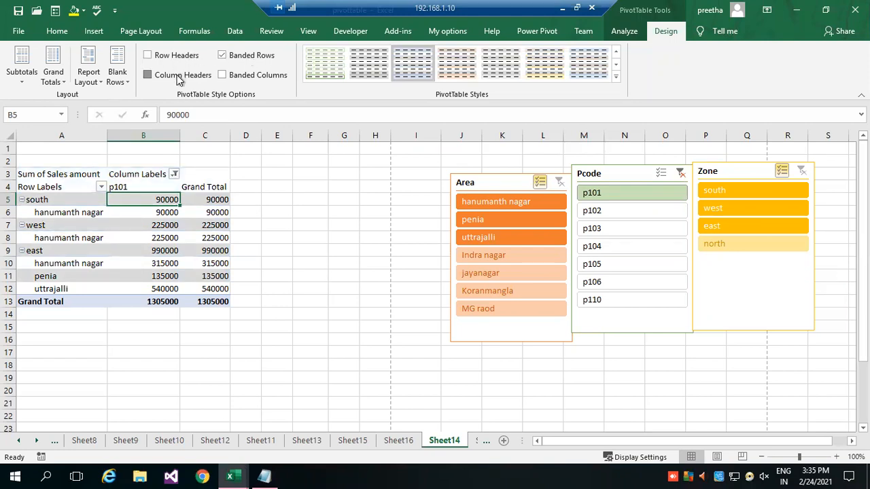
left_click(179, 56)
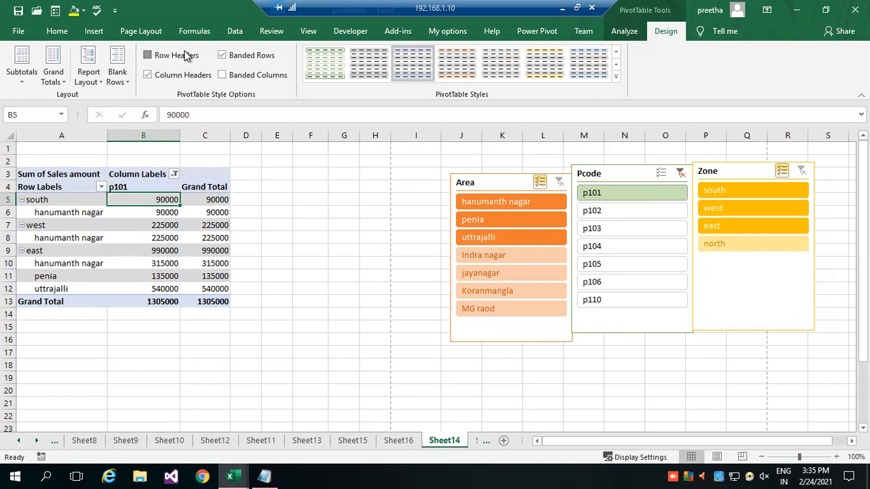
Insert a blank line after each item in the pivot table and remove those blank lines again.
left_click(119, 80)
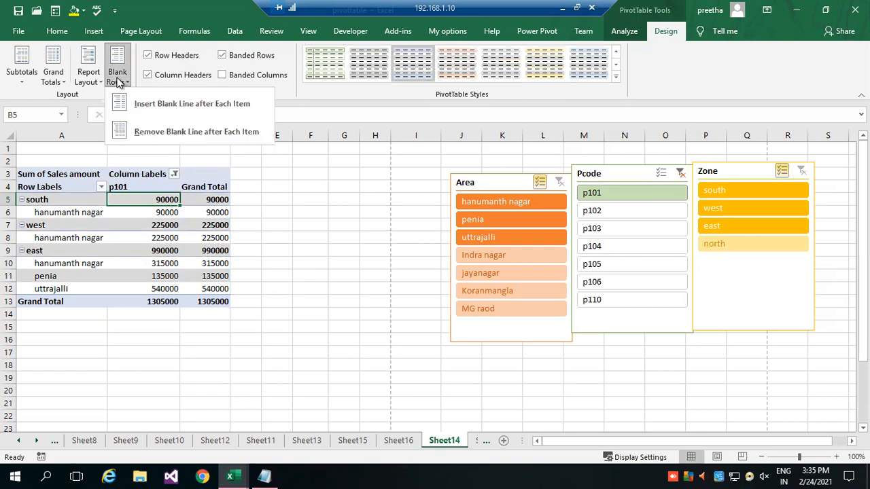
left_click(170, 107)
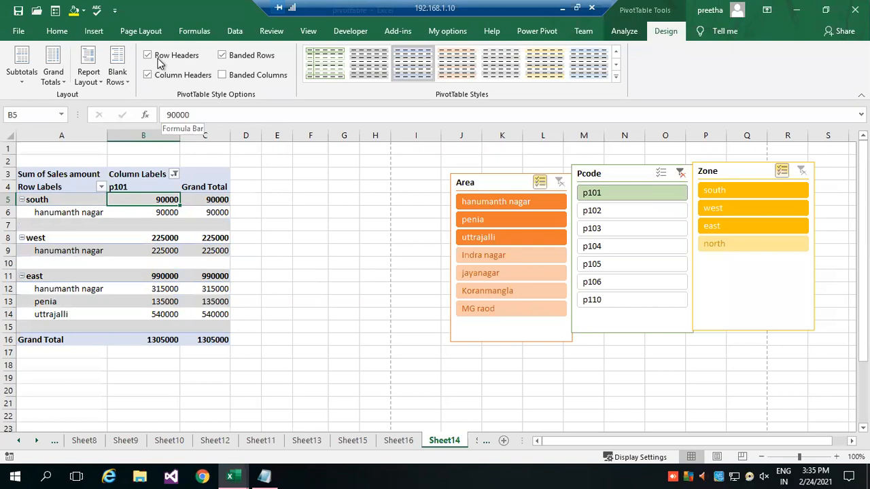
left_click(121, 78)
left_click(150, 129)
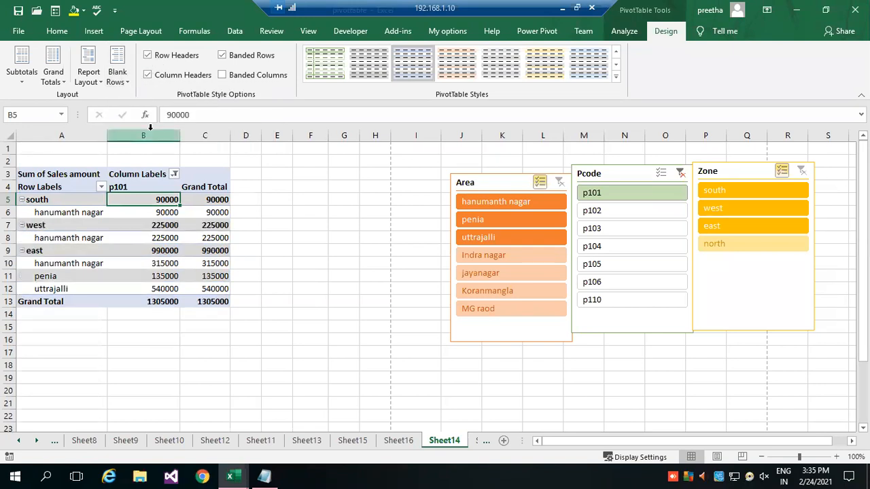
Try the outline report layout and set the pivot table to tabular form.
left_click(93, 79)
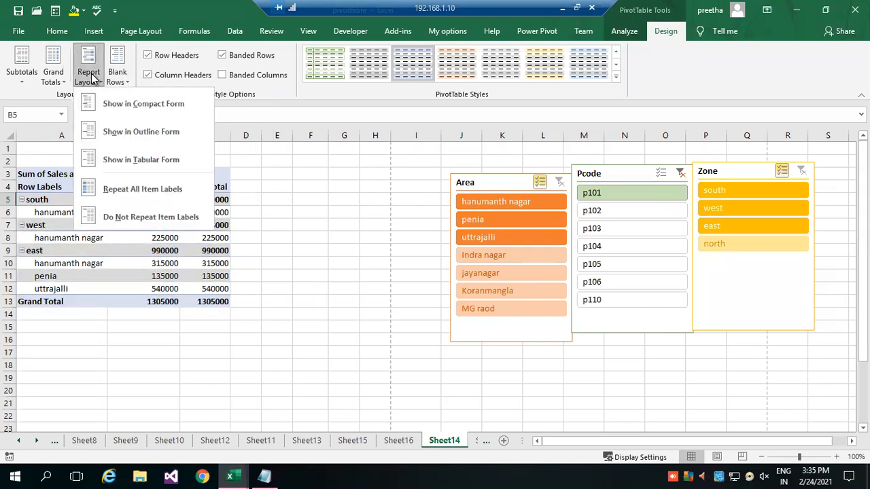
left_click(141, 156)
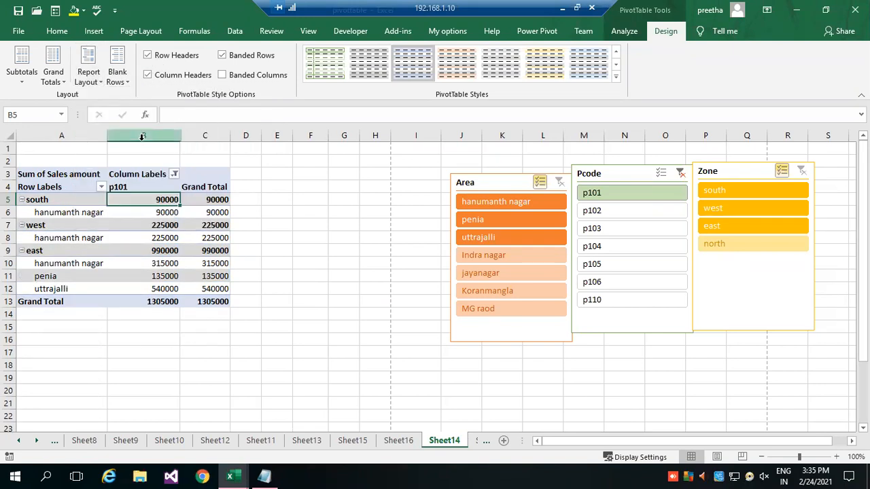
left_click(88, 75)
left_click(133, 116)
left_click(88, 75)
left_click(142, 158)
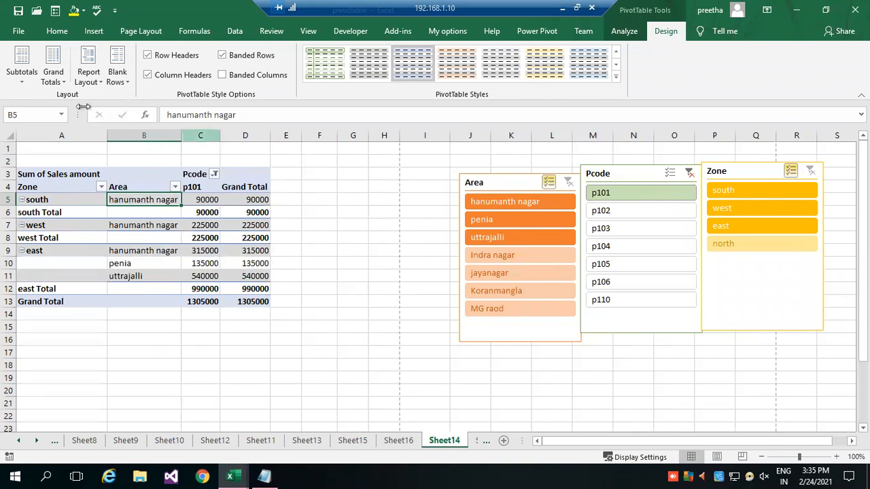
Try the pivot table's grand totals off and on for rows only, and set them on for columns only.
left_click(60, 80)
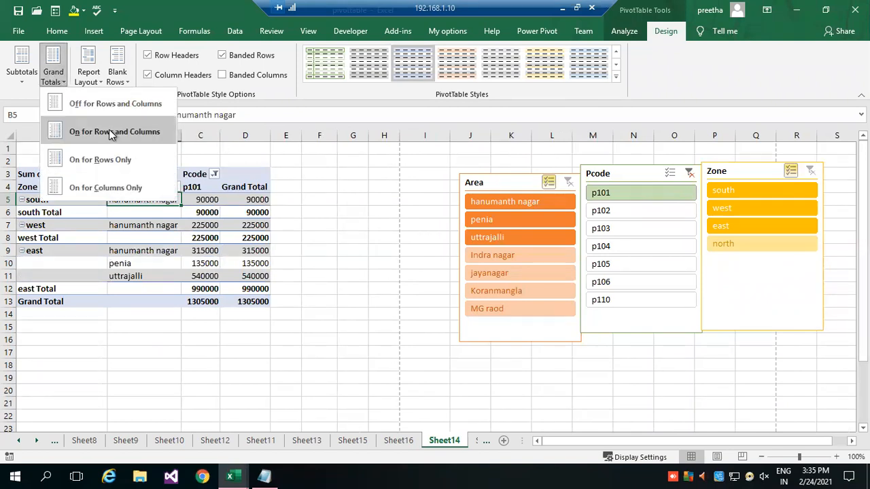
left_click(139, 106)
left_click(58, 82)
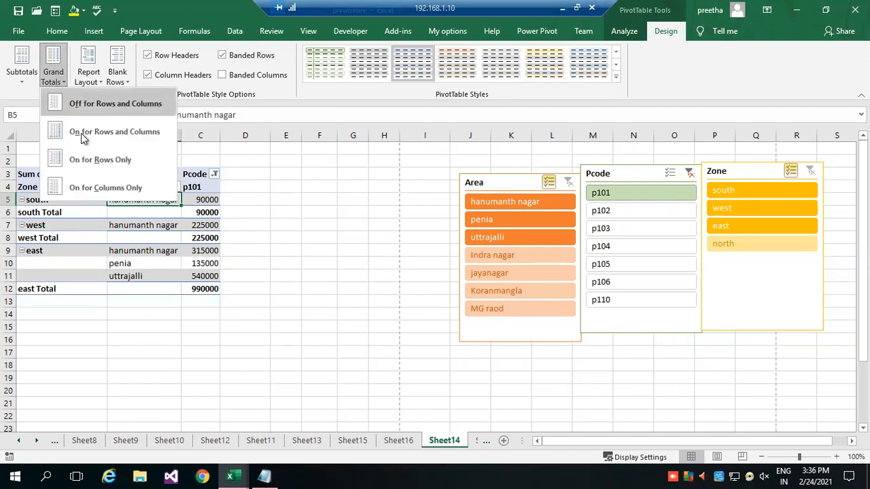
left_click(96, 161)
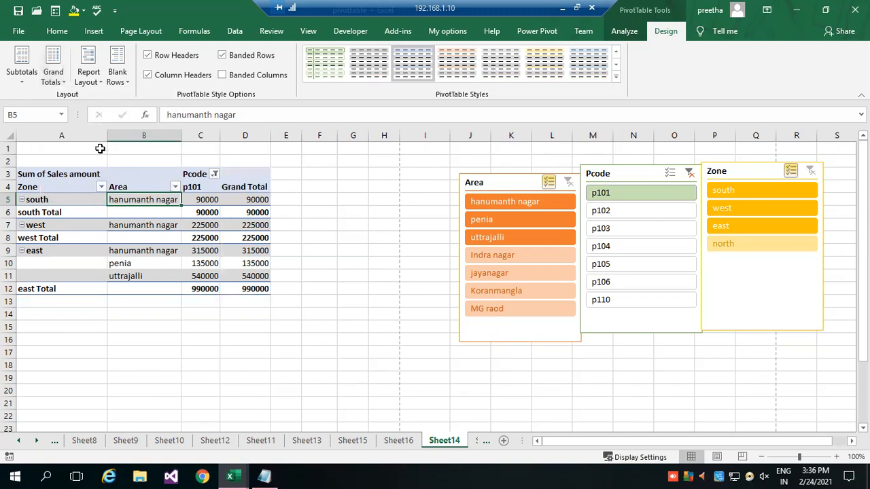
left_click(68, 80)
left_click(94, 188)
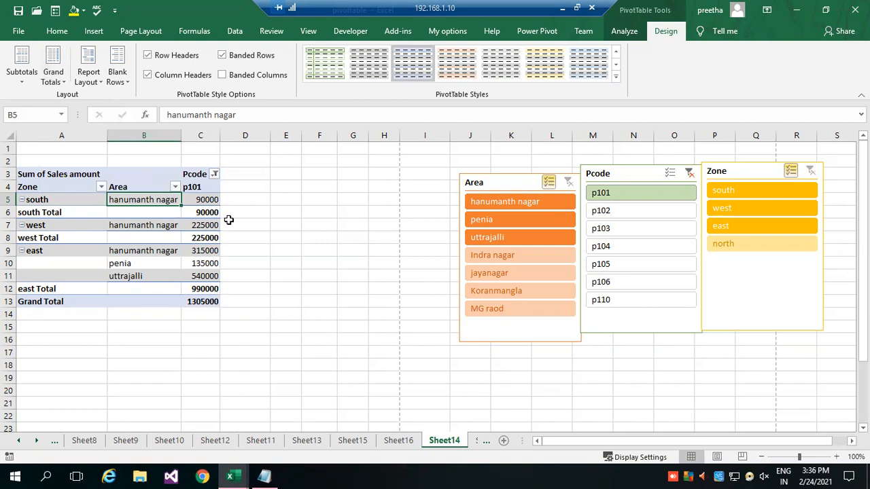
mouse_move(196, 225)
Review the PivotTable name and the pivot table's analysis options, and select an empty cell outside the table.
left_click(625, 33)
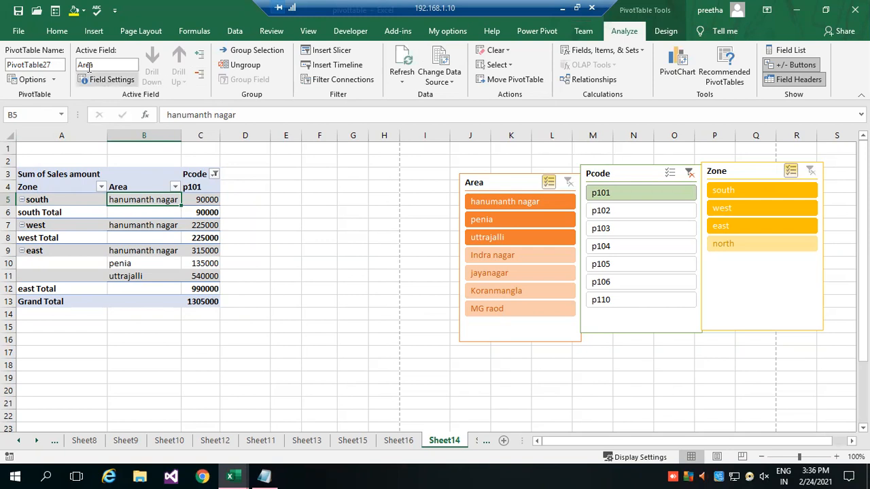
left_click(51, 65)
left_click(9, 65)
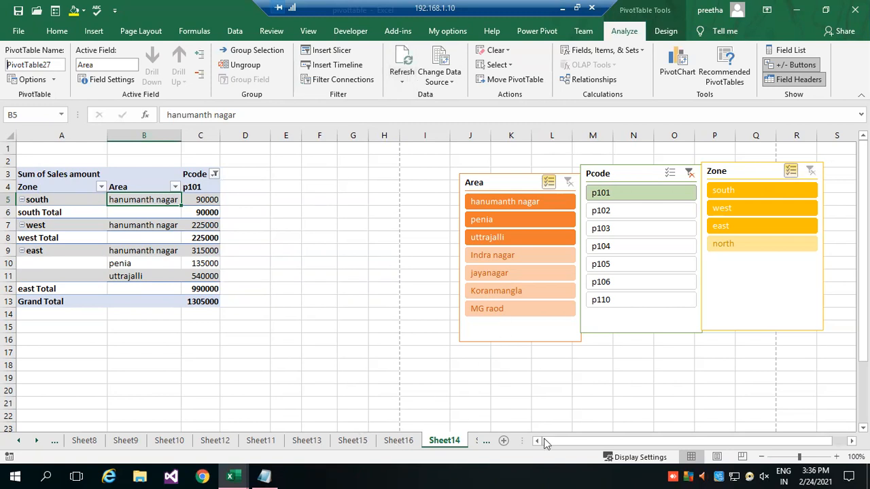
left_click(345, 323)
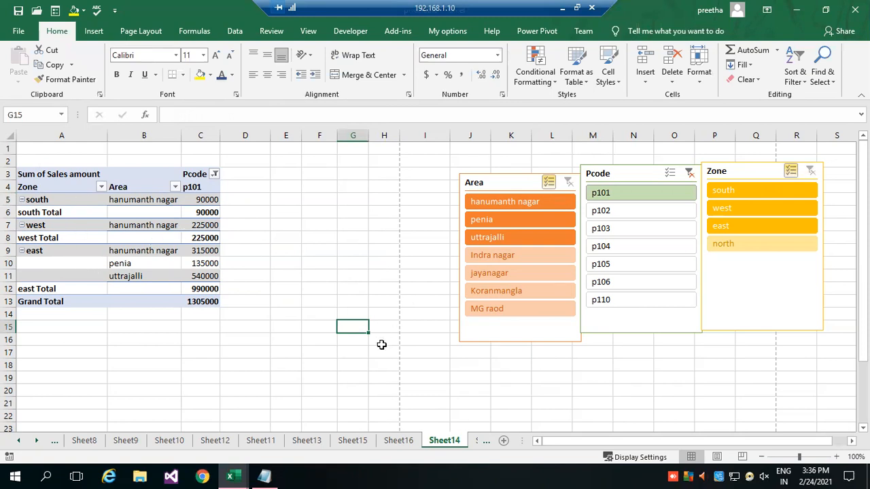
On Sheet2, set the sales amount in cell E2 to 100000.
left_click(36, 440)
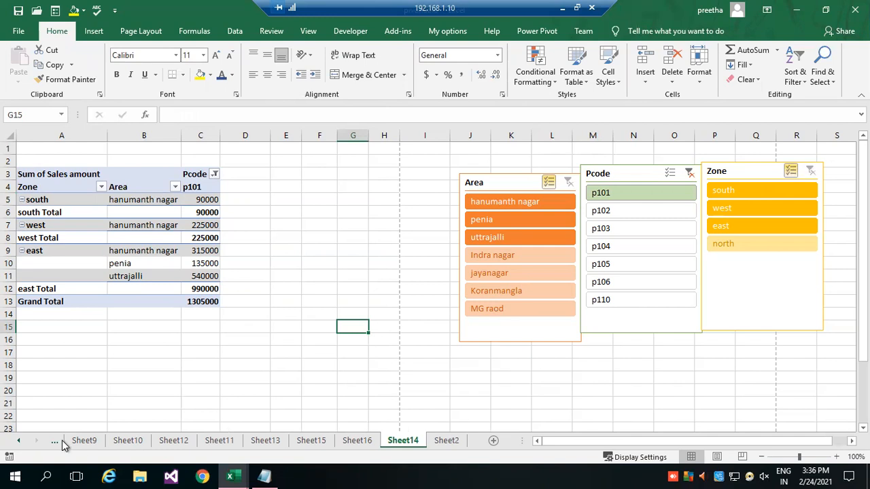
left_click(447, 441)
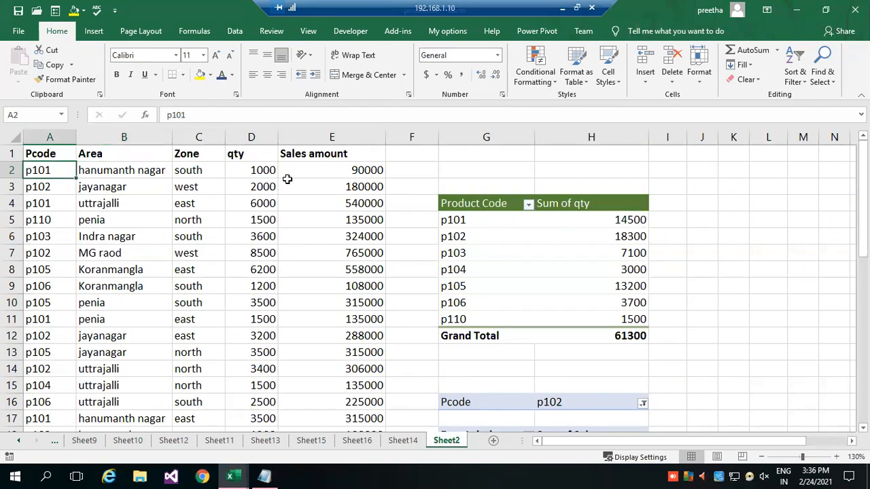
left_click(332, 171)
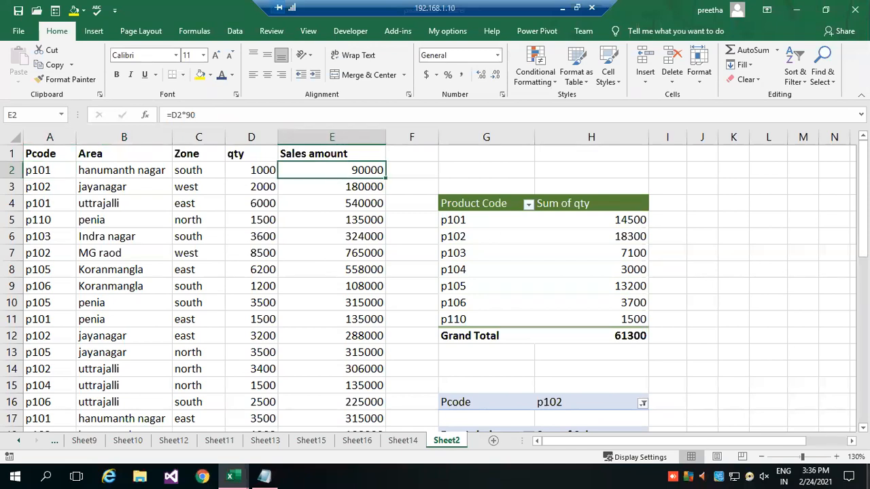
type("100000")
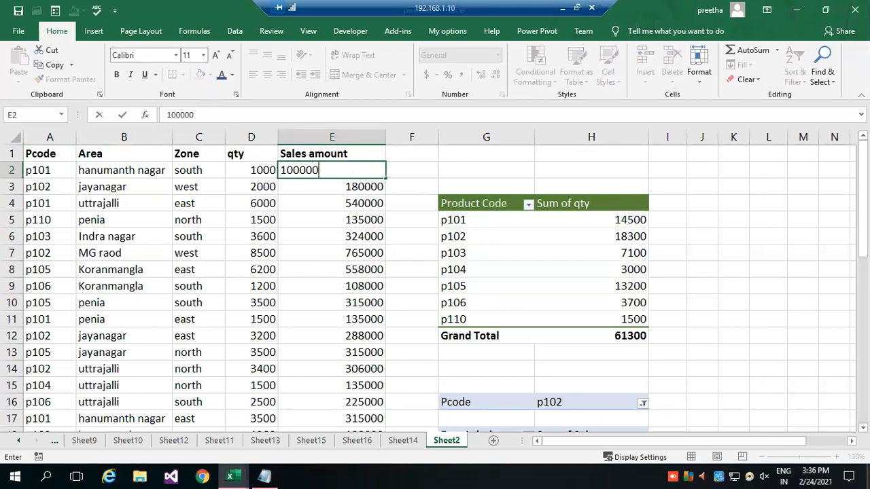
key("Return")
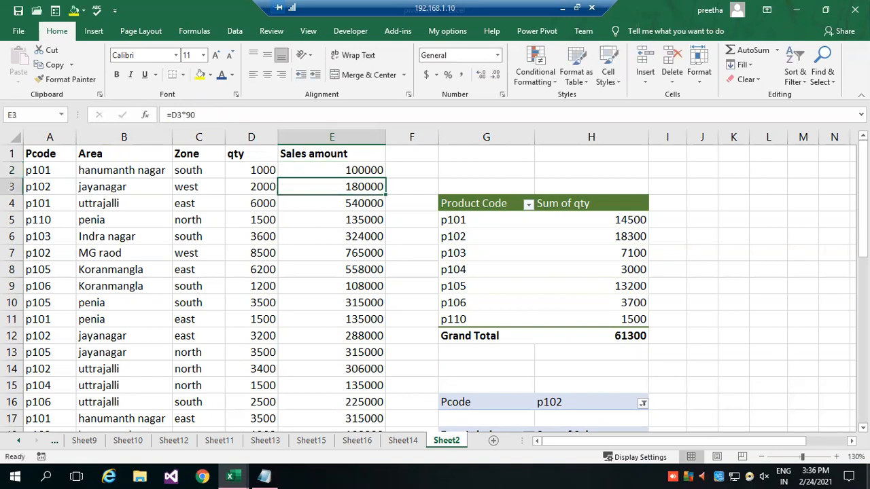
Set the sales amount in cell E4, the p101 uttrajalli row, to 900000.
left_click(341, 170)
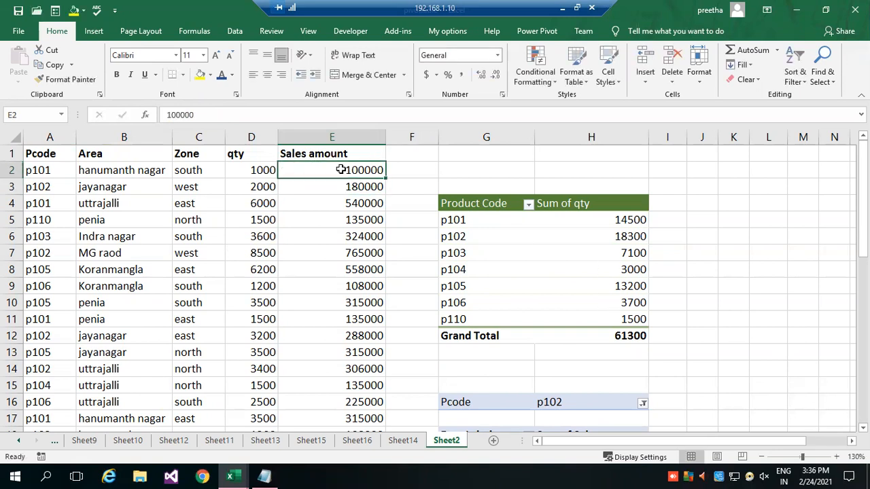
left_click(367, 207)
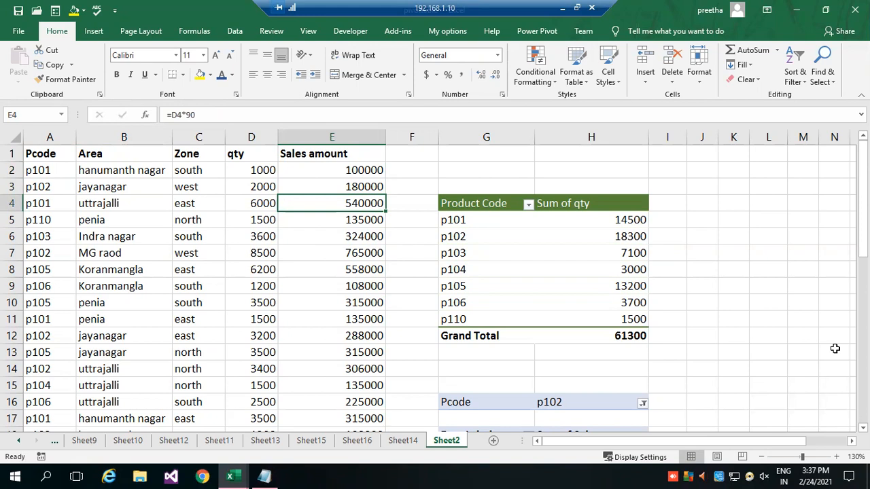
type("900000")
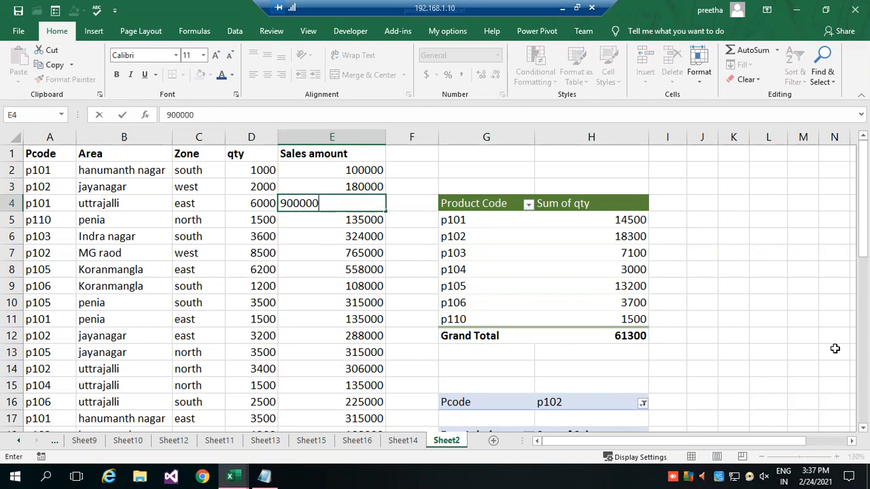
key("Return")
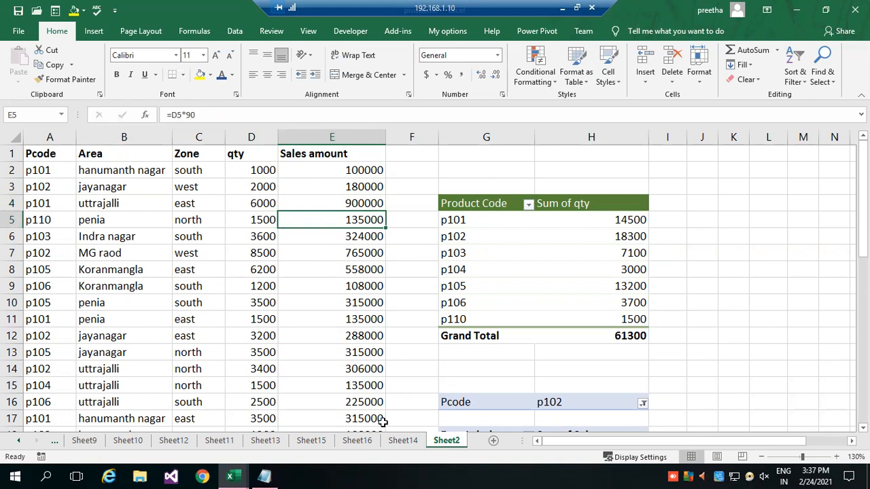
Return to Sheet14 and refresh the pivot table with the changed source data.
left_click(402, 441)
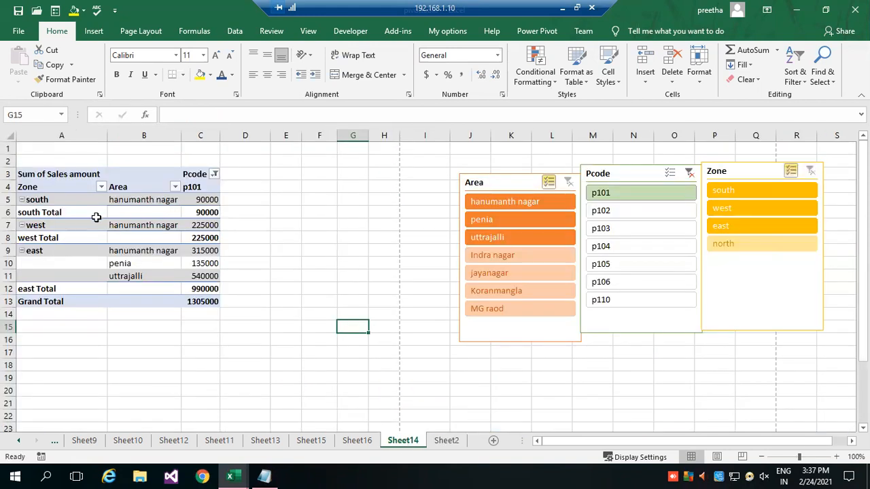
left_click(85, 200)
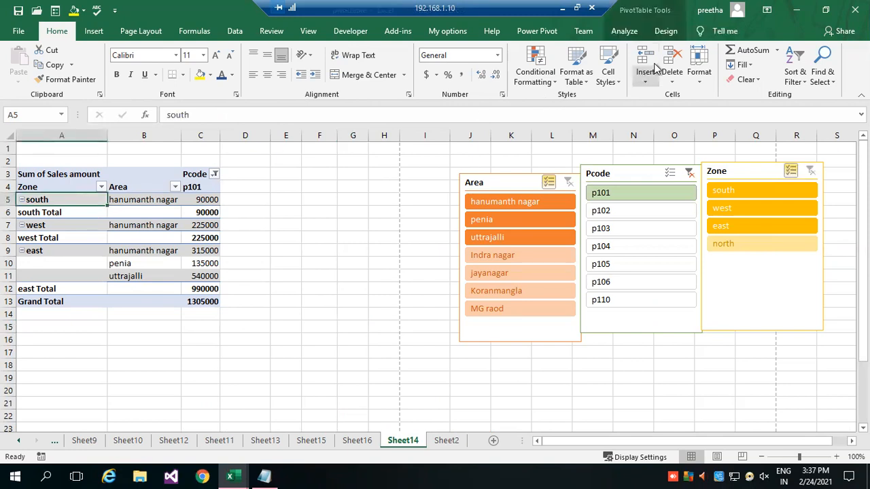
left_click(665, 31)
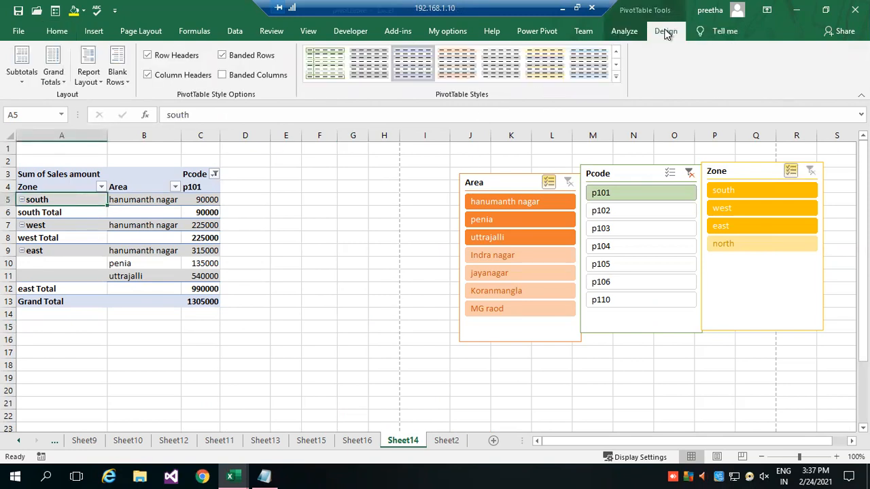
left_click(621, 32)
left_click(403, 56)
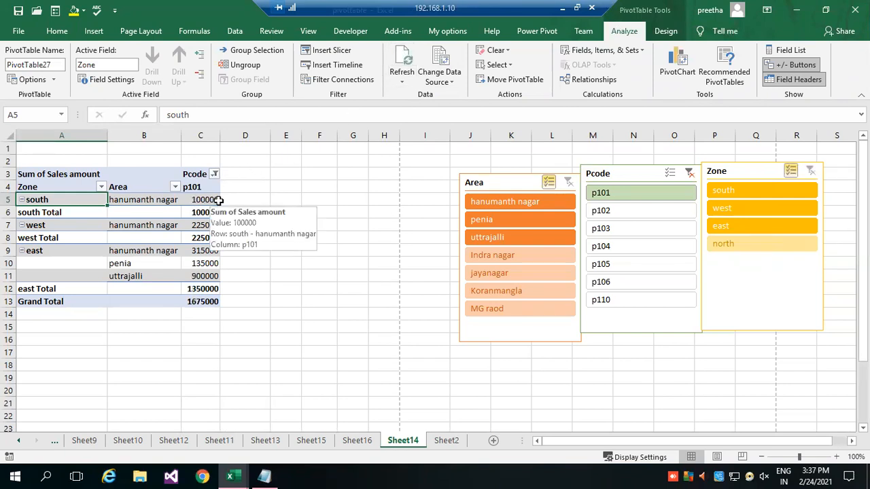
Undo the pivot table refresh and refresh it once more.
key("ctrl+z")
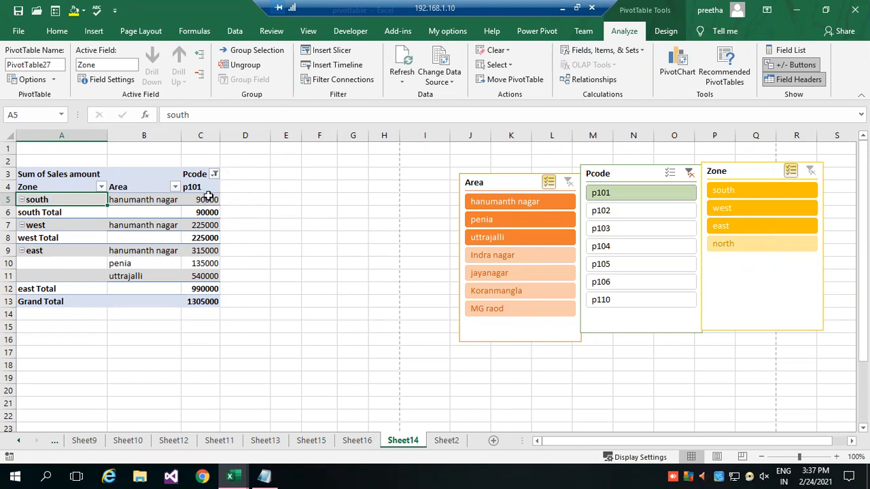
left_click(402, 59)
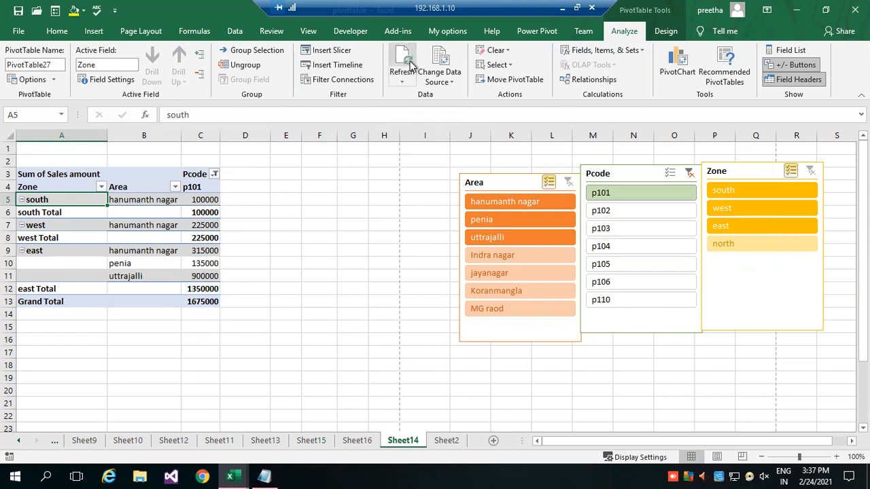
On Sheet13, refresh the Max of Sales amount pivot table and run Refresh All.
left_click(447, 440)
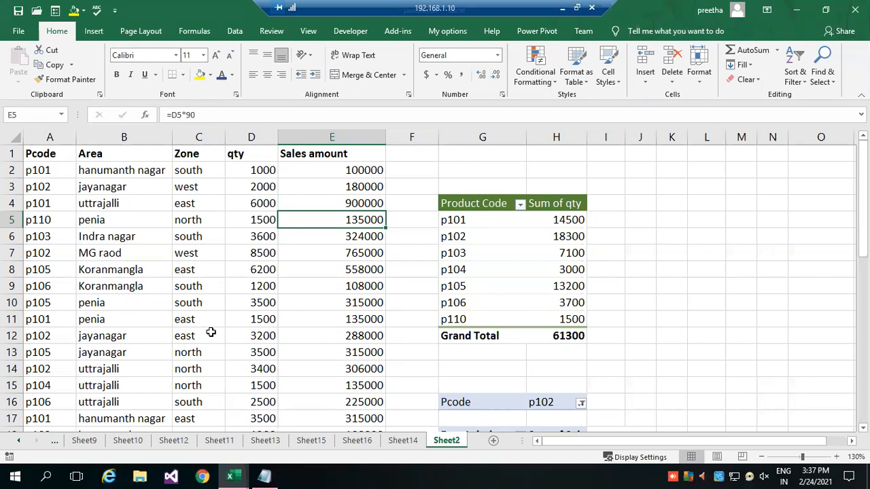
left_click(130, 440)
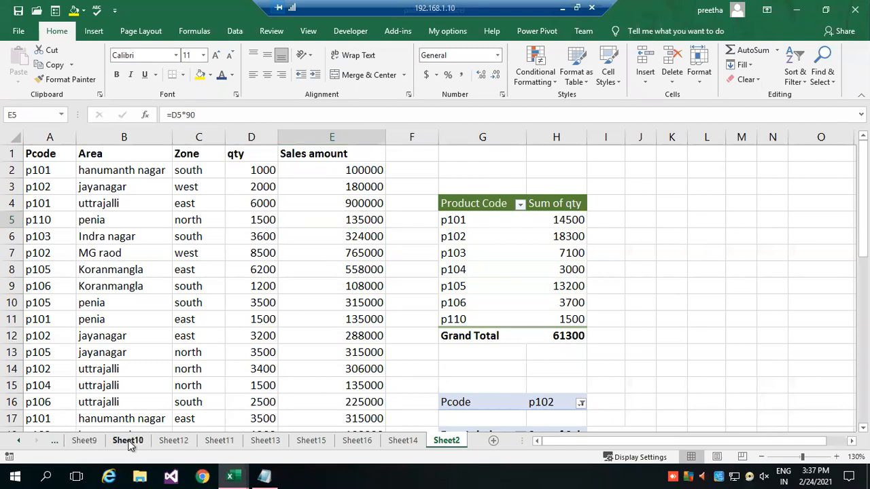
left_click(89, 440)
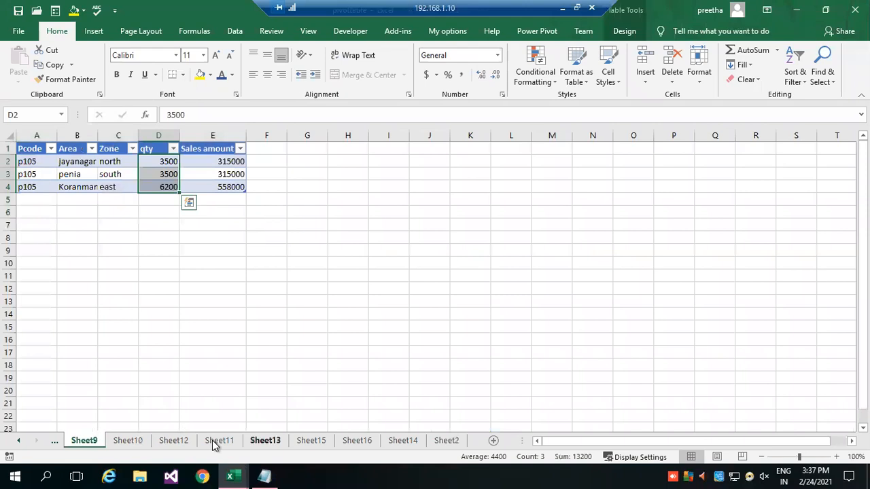
left_click(304, 441)
left_click(268, 441)
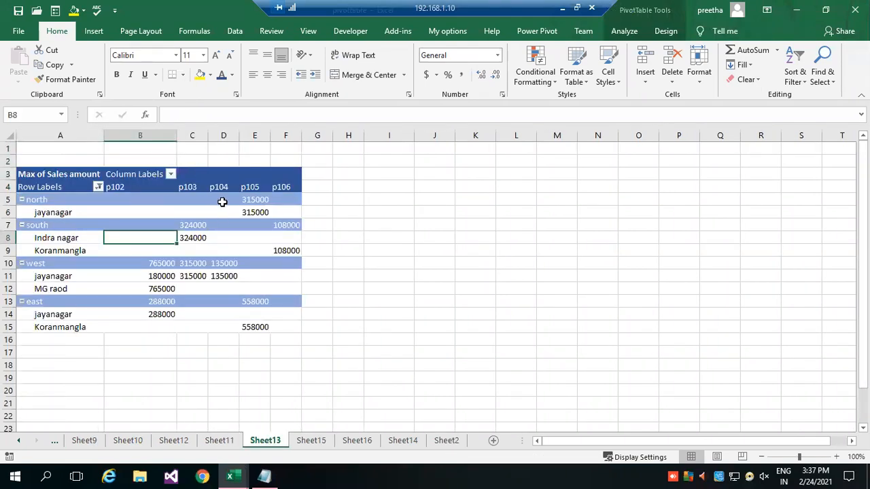
left_click(225, 198)
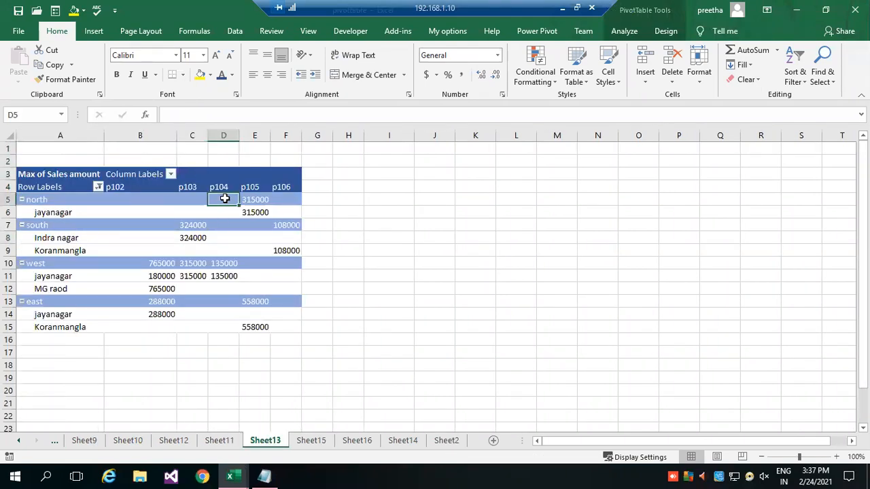
left_click(624, 31)
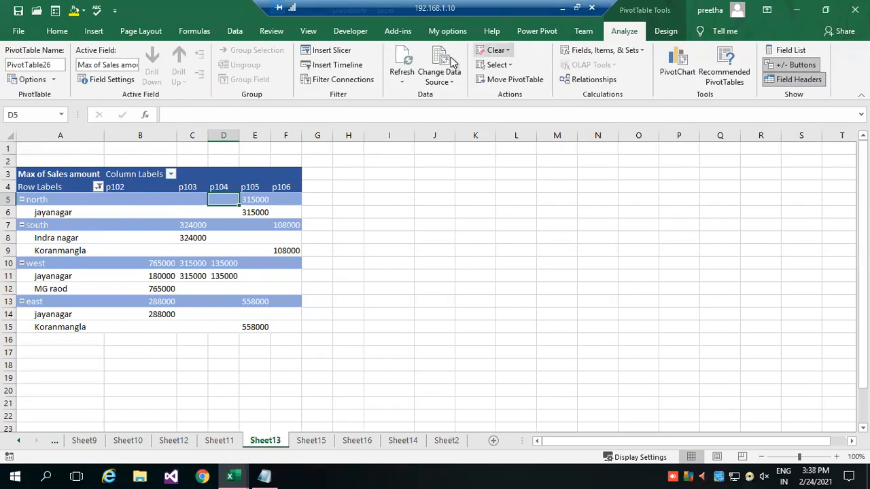
left_click(402, 80)
left_click(420, 96)
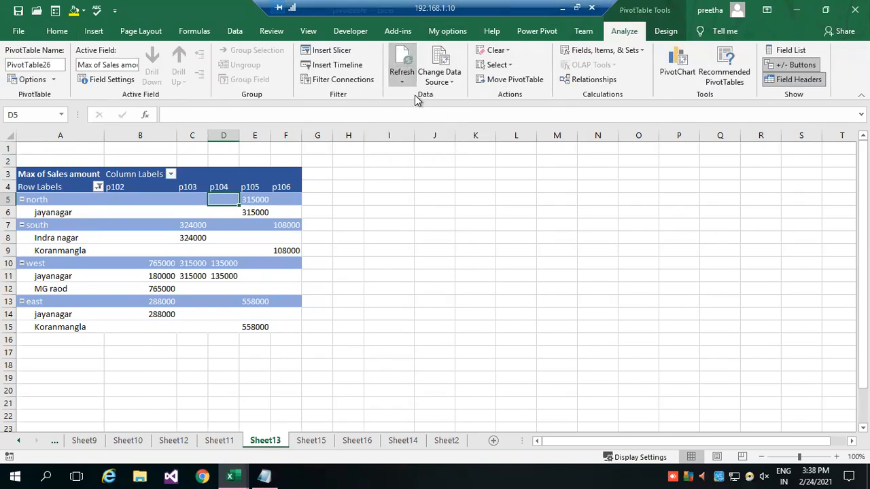
left_click(403, 83)
left_click(423, 111)
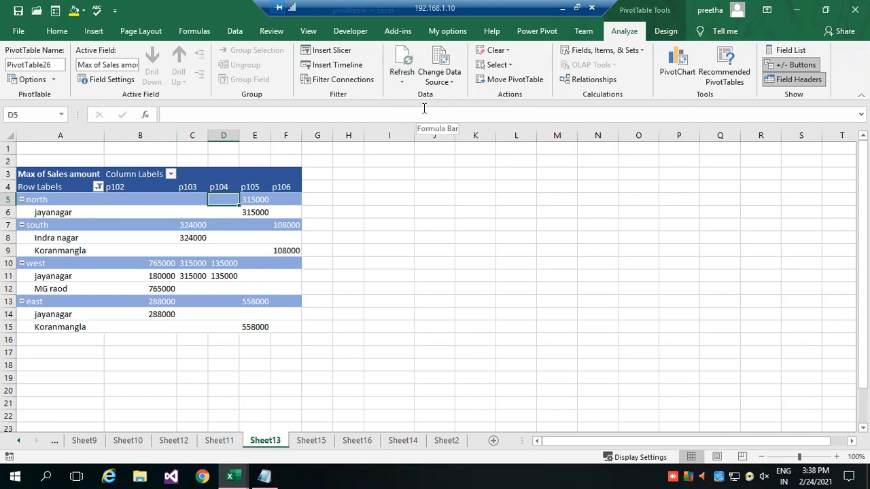
Clear all fields, filters and formatting from the Sheet13 pivot table with Clear All.
left_click(131, 211)
left_click(509, 54)
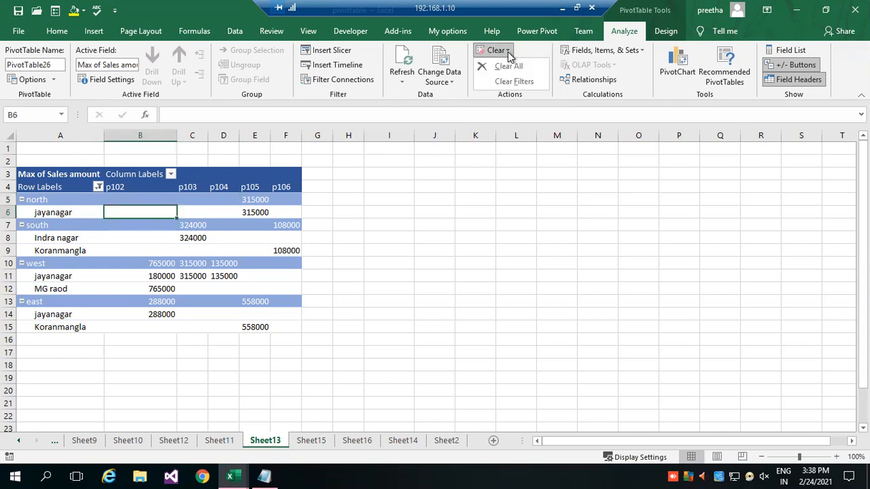
left_click(509, 67)
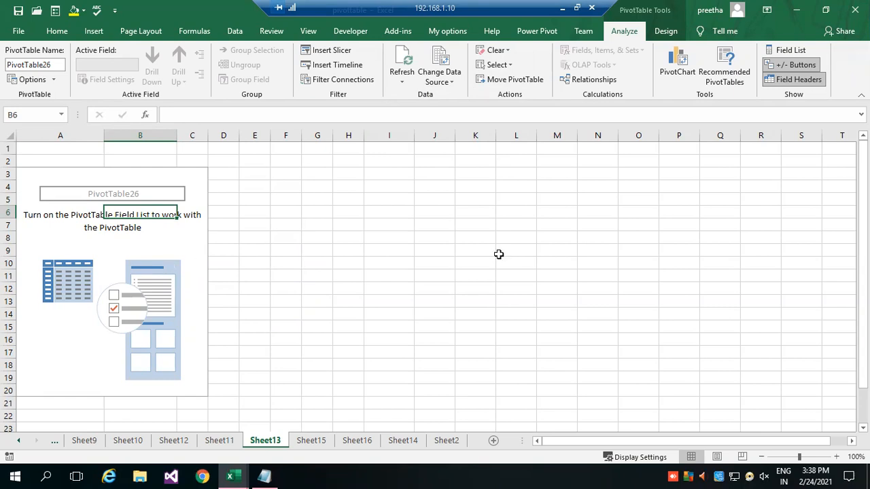
Look over the tables on Sheet16 and Sheet15 and the pivot table with slicers on Sheet14.
left_click(367, 442)
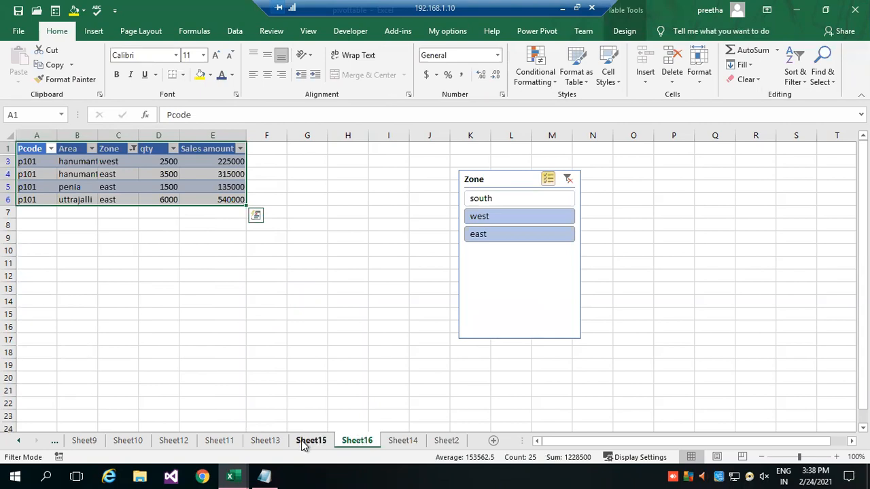
left_click(303, 442)
left_click(352, 442)
left_click(403, 441)
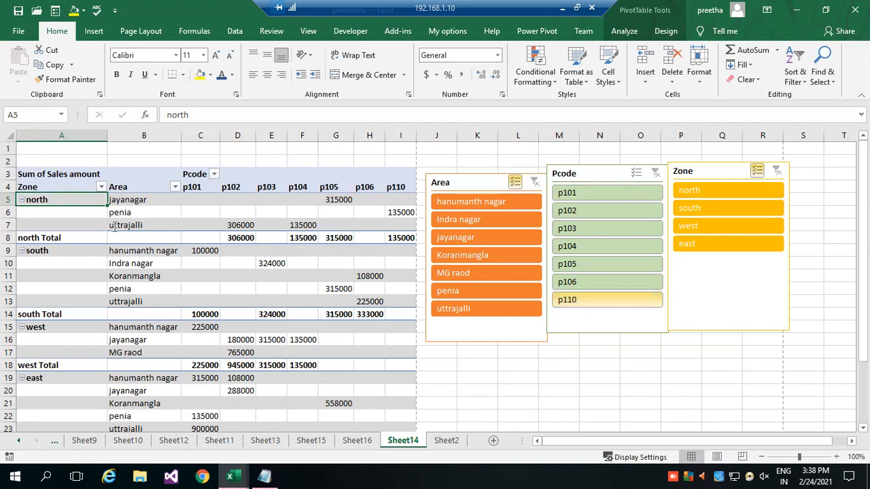
Switch to Notepad to check the PivotTable topic list and return to the pivottable workbook in Excel.
key("alt+Tab")
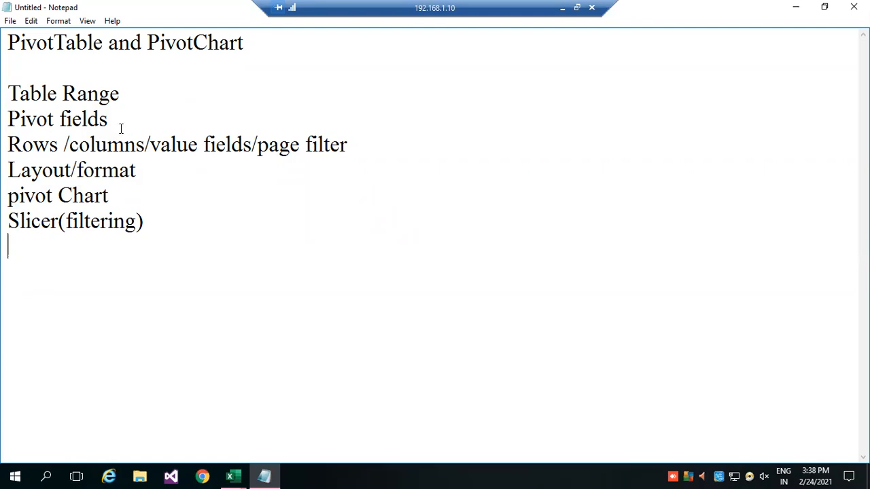
left_click(55, 172)
left_click(238, 474)
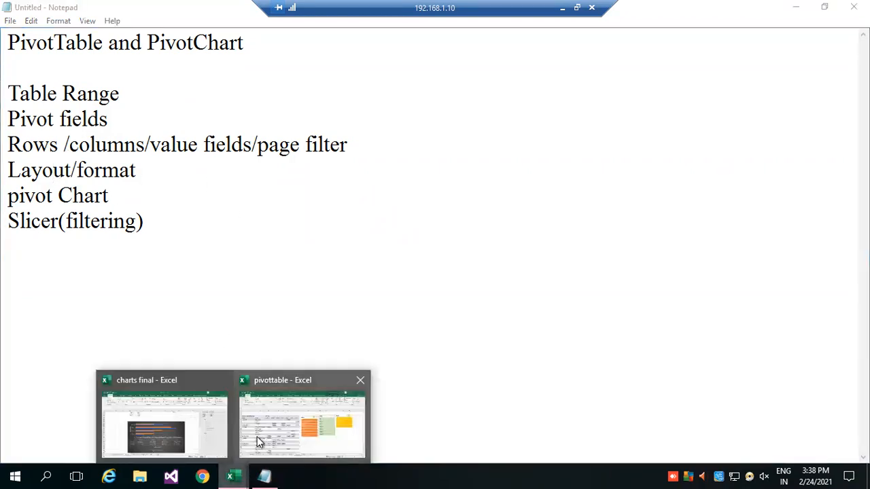
left_click(259, 435)
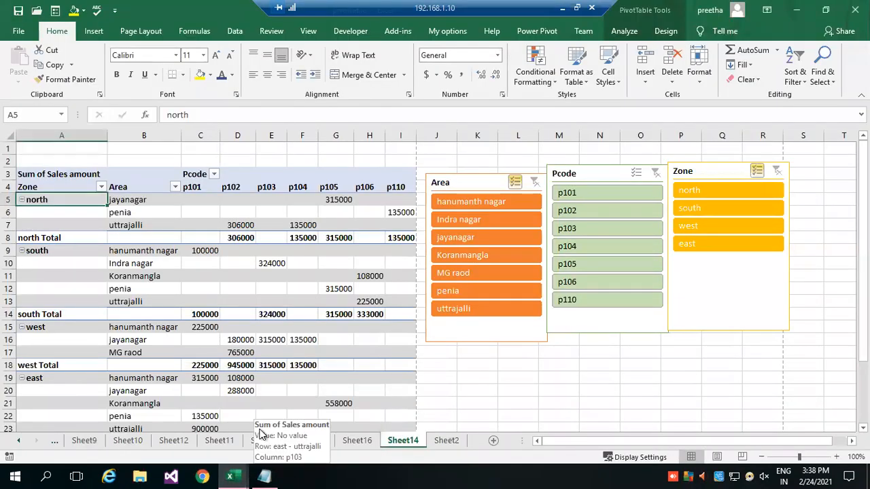
Add a new blank worksheet directly after Sheet14.
left_click(533, 382)
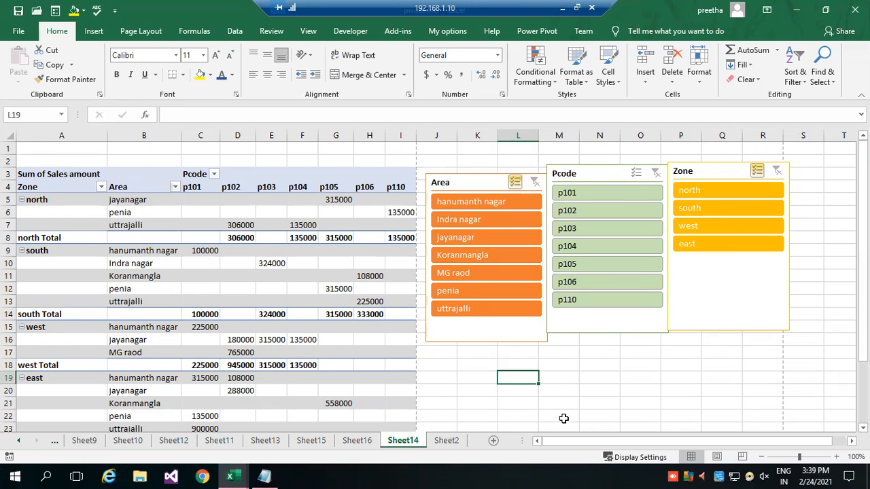
left_click(493, 440)
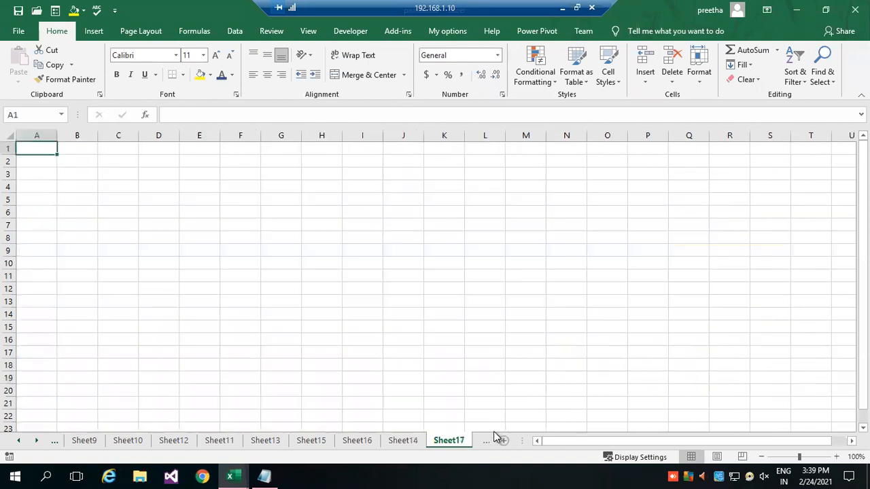
left_click(835, 457)
left_click(835, 457)
left_click(835, 457)
left_click(835, 457)
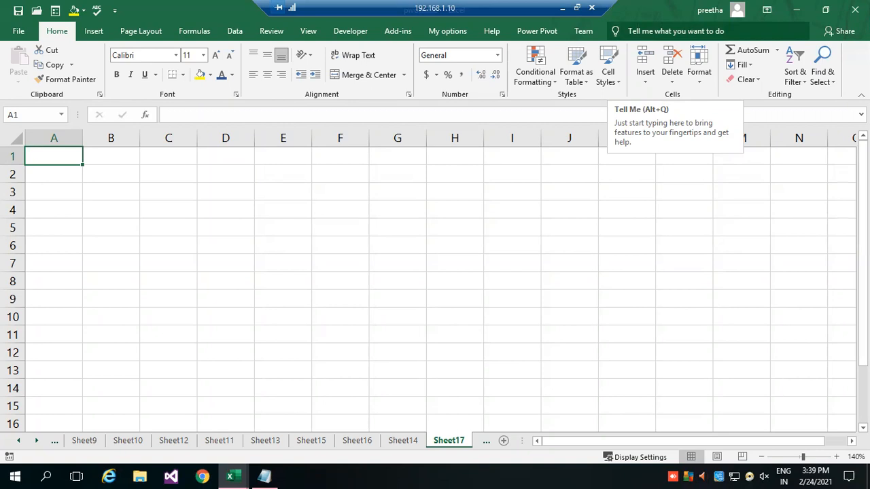
left_click(455, 334)
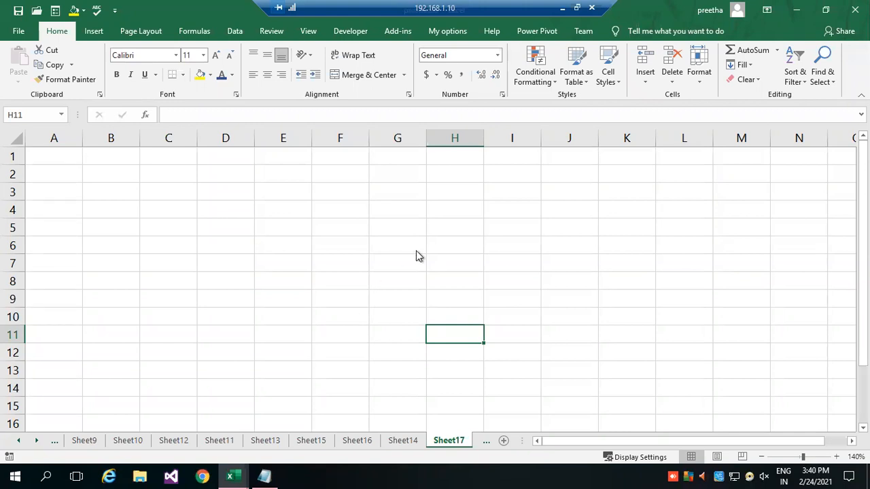
left_click(458, 218)
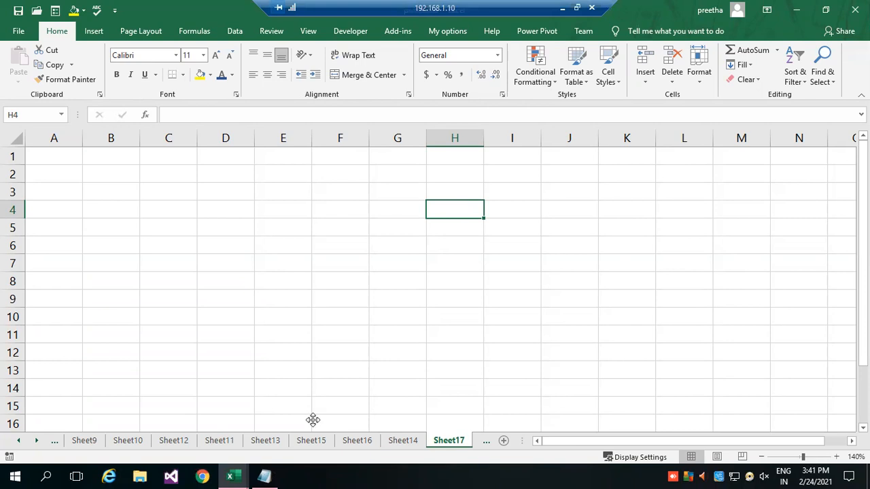
left_click(339, 388)
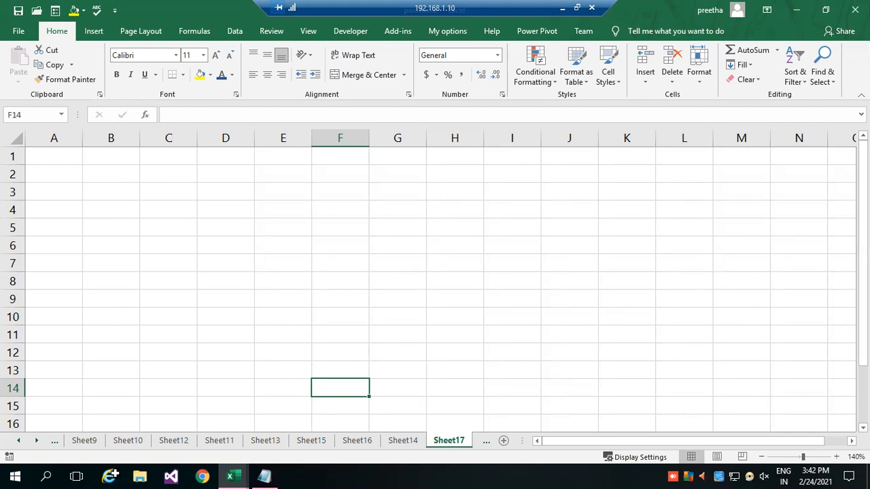
left_click(272, 225)
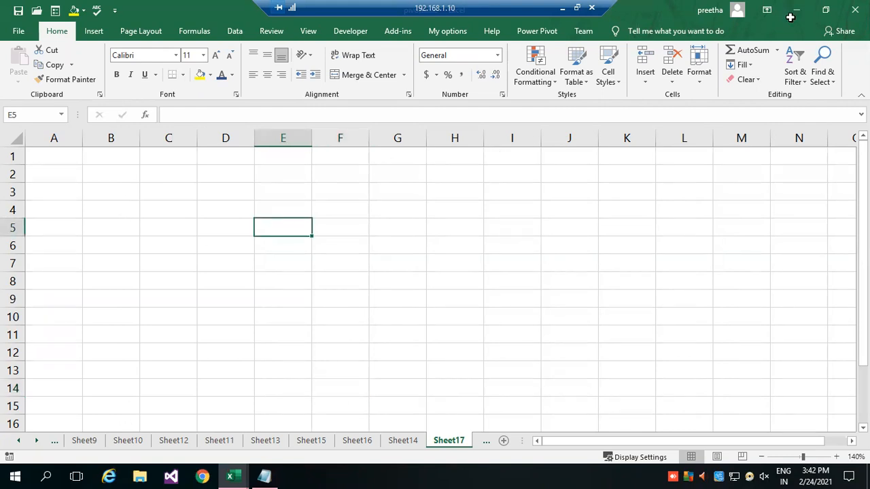
Enter the column header EmpID in cell A2 of the new sheet.
left_click(50, 171)
type("Emp")
type("lf")
key("BackSpace")
type("D")
key("ctrl+Return")
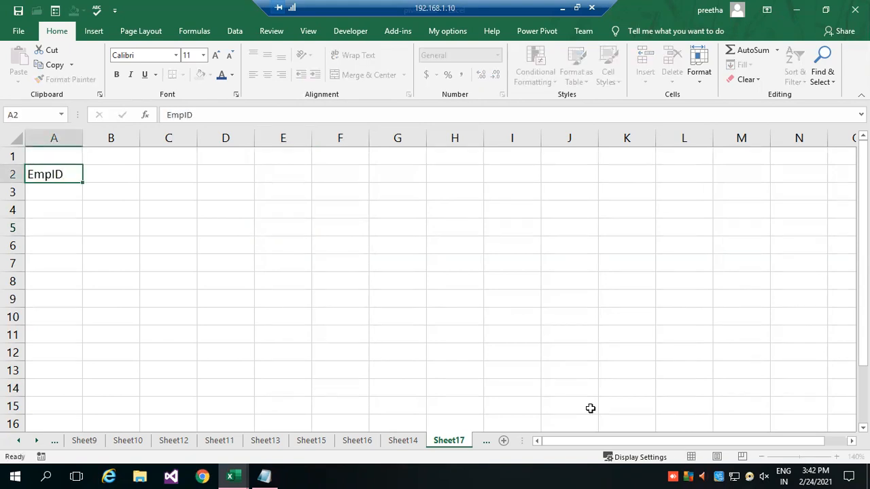
key("Tab")
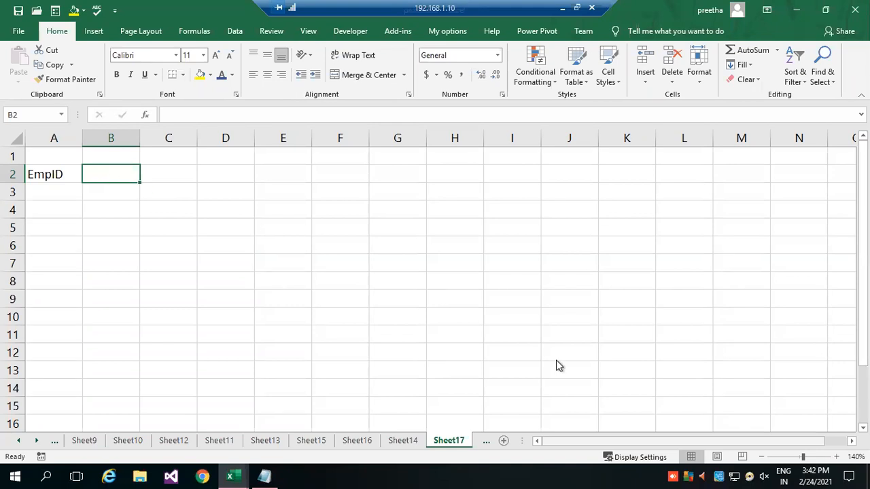
Enter the column headers Name, Basic, Hra, Da and Pf in cells B2 to F2.
double_click(119, 175)
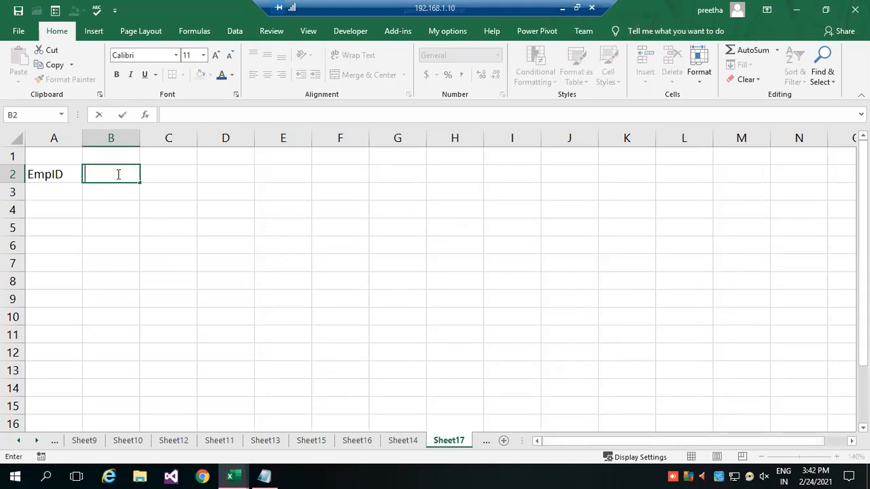
type("Name")
key("Tab")
type("Basic")
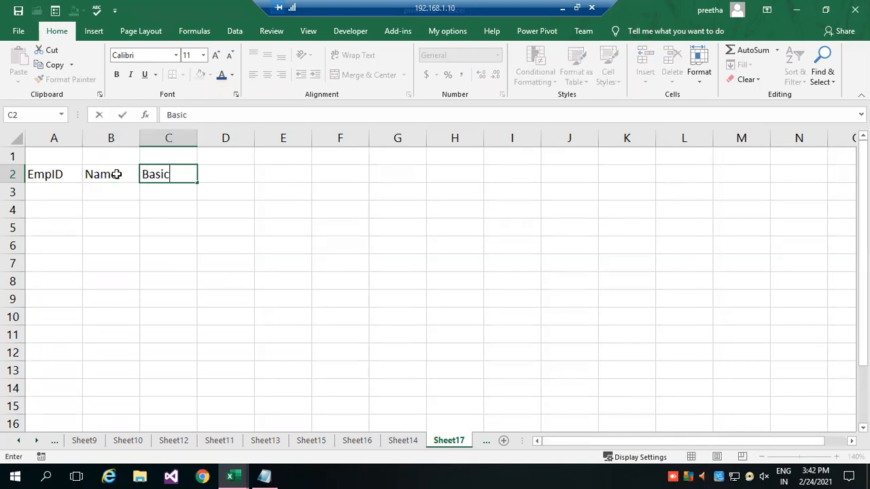
key("Tab")
type("Hra")
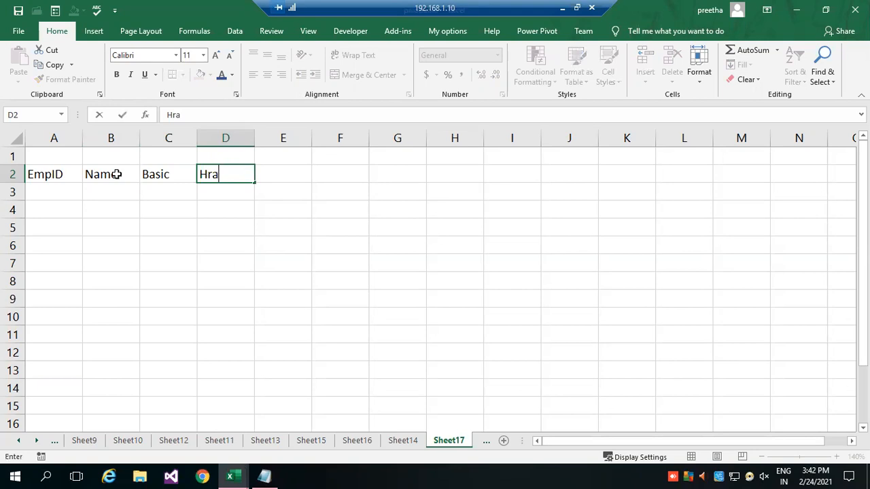
key("Tab")
type("Da")
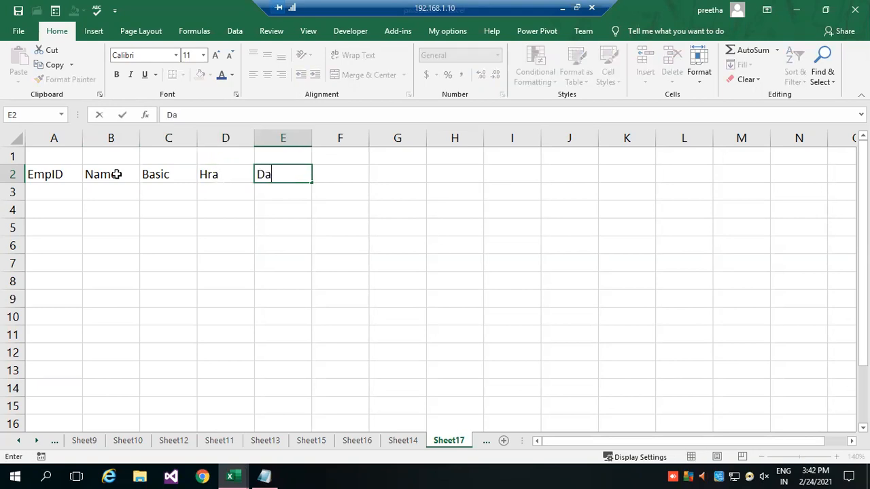
key("Tab")
type("Pf")
key("Tab")
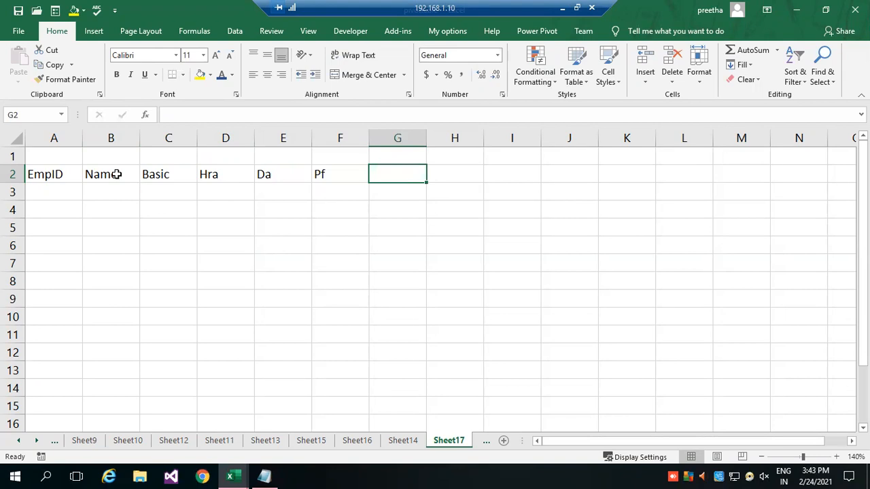
Enter the column headers Grosspay, Tax and NetPay in cells G2 to I2.
type("Grosspay")
key("Tab")
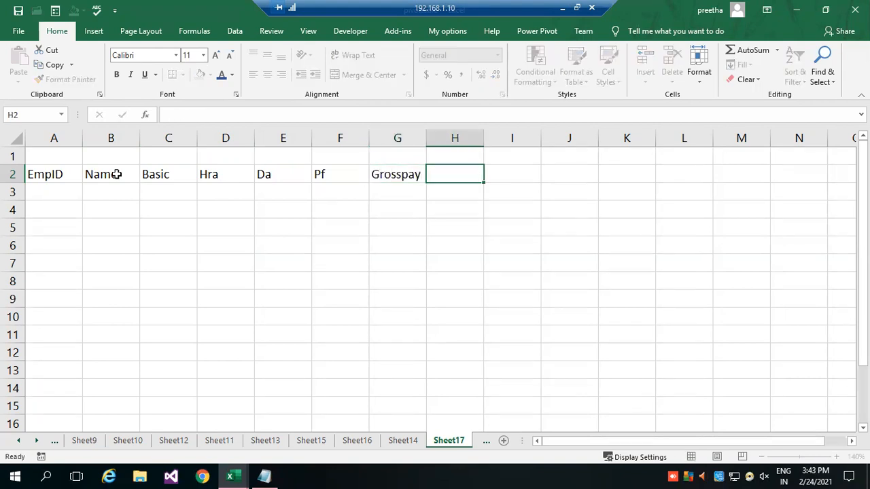
type("Tax")
key("Tab")
type("NetPay")
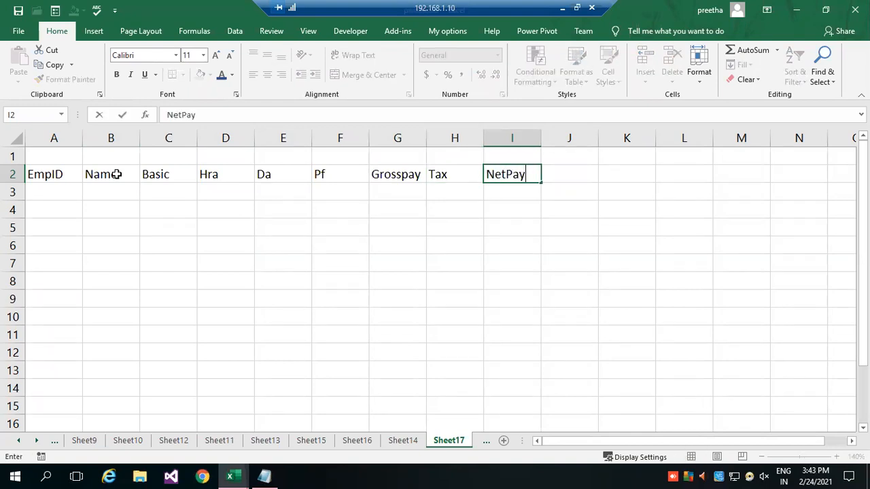
key("Return")
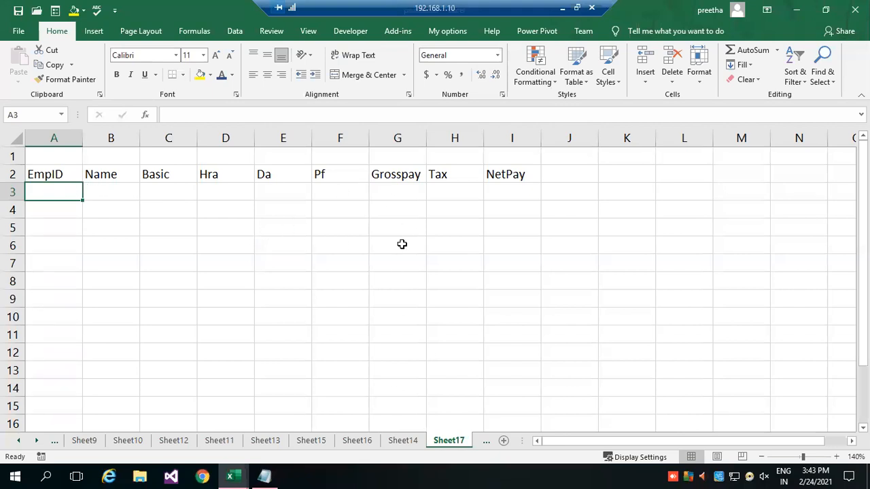
Enter two sample employee IDs in cells A3 and A4 under the EmpID header.
type("12234")
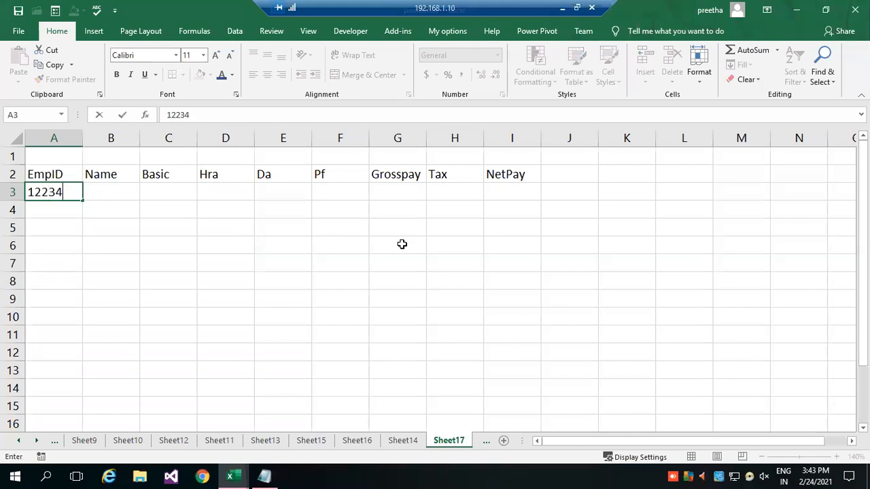
key("Return")
type("78")
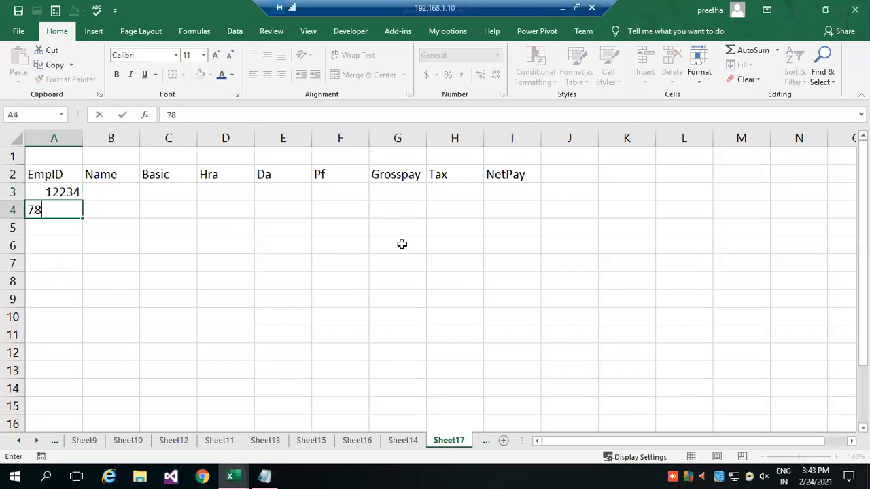
type("90")
key("Return")
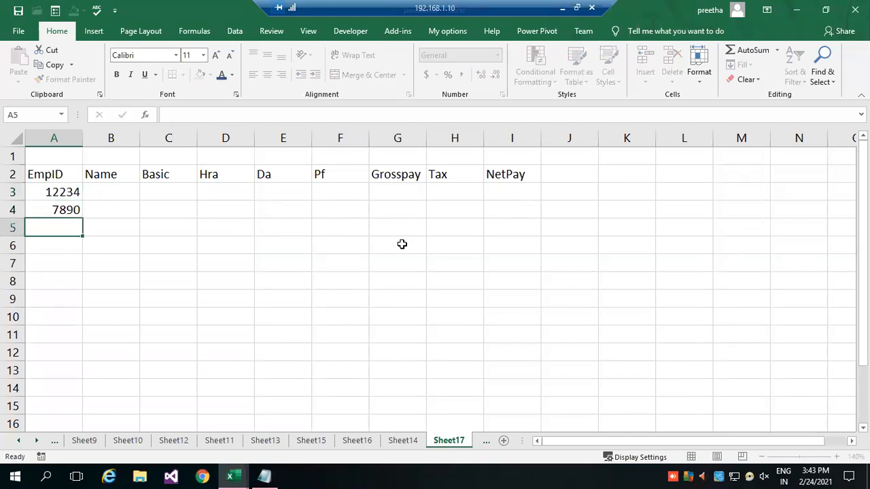
Enter four more sample employee IDs in cells A5 to A8 under the EmpID header.
type("67435")
key("Return")
type("9068")
key("Return")
type("4578")
key("Return")
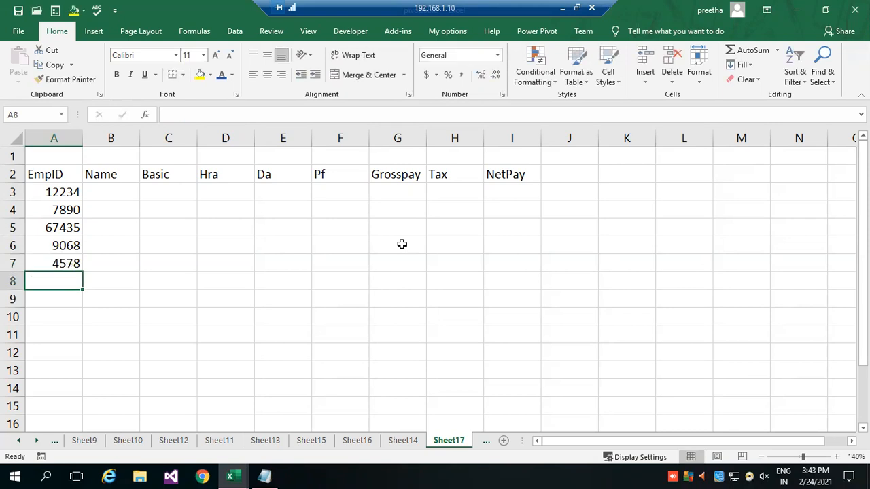
type("7809")
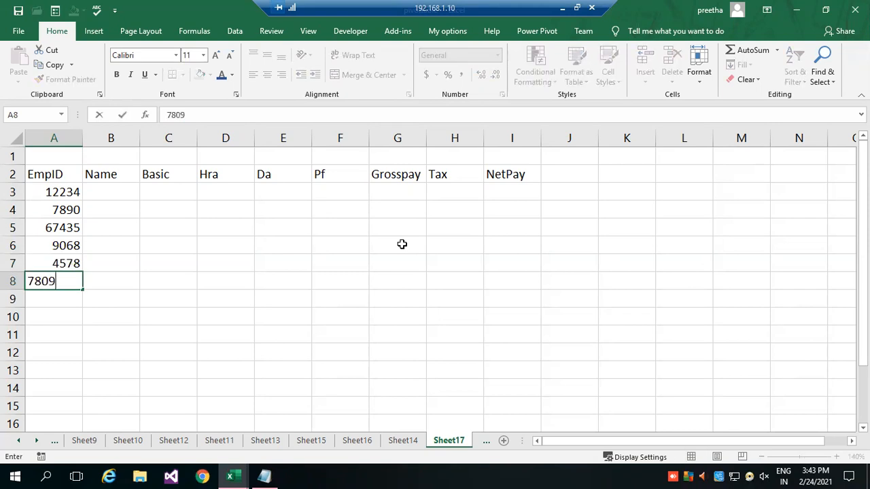
key("Return")
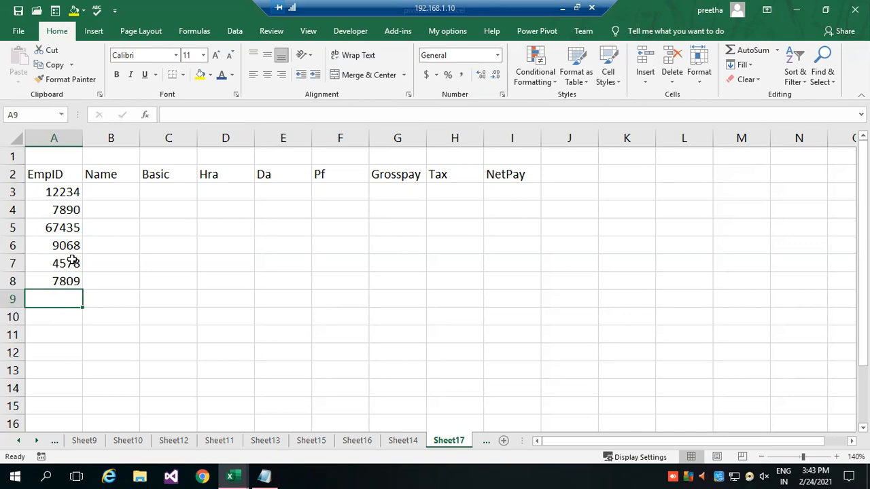
Enter sample employee names in cells B3 and B4 under the Name header.
left_click(105, 196)
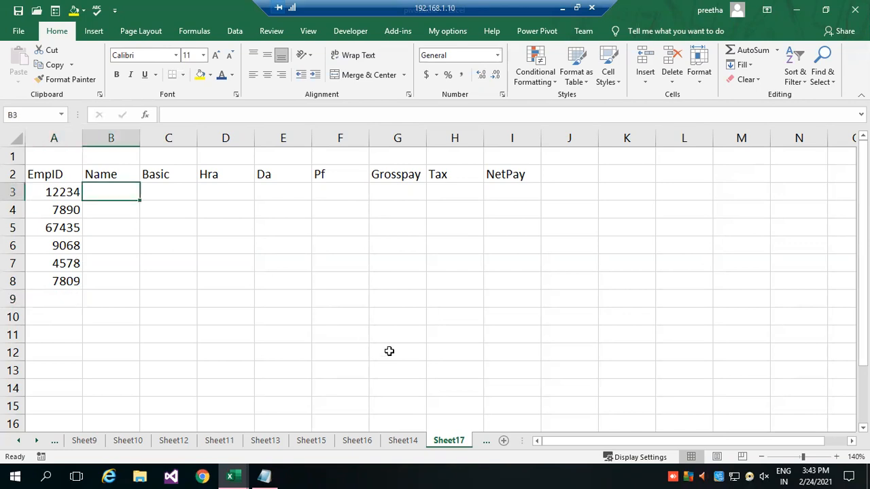
type("miller")
key("Return")
type("smithscott")
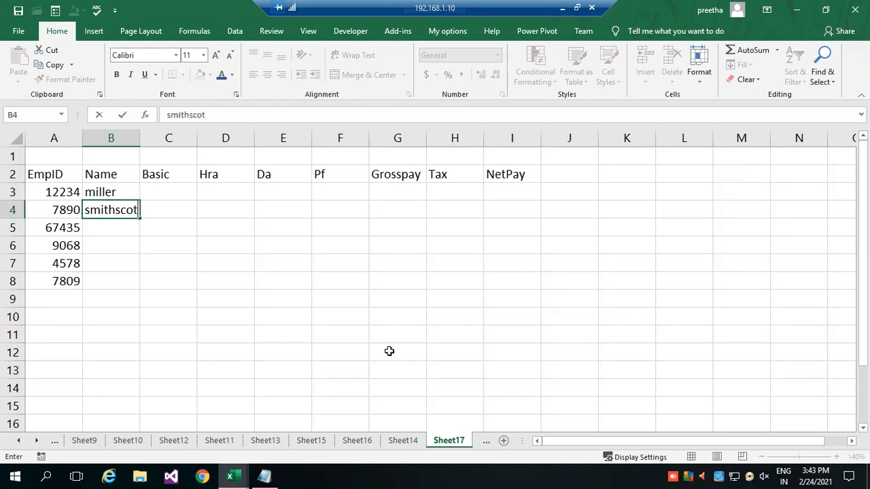
key("BackSpace")
key("BackSpace")
key("BackSpace")
key("BackSpace")
key("BackSpace")
key("Return")
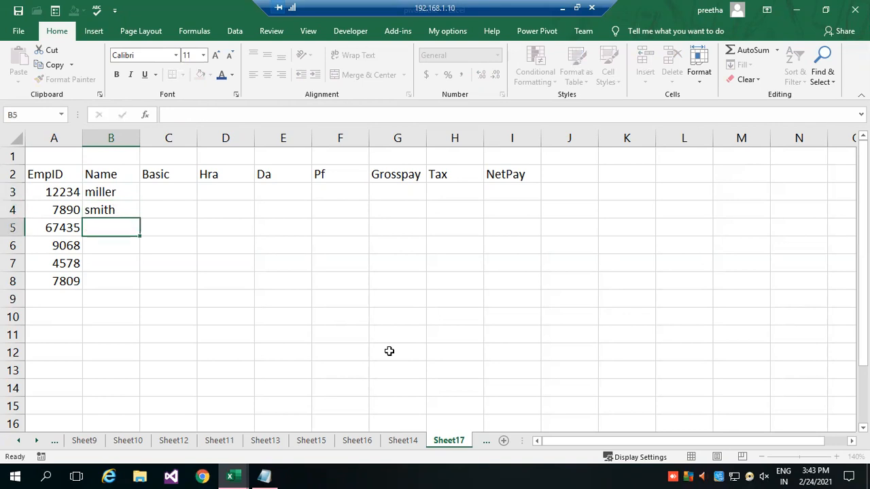
Enter the remaining four sample employee names in cells B5 to B8.
type("scott")
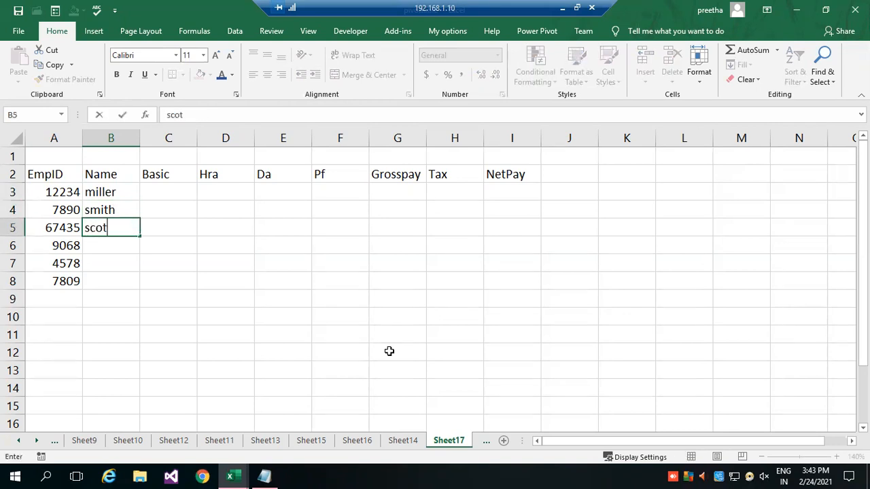
key("Return")
type("jam")
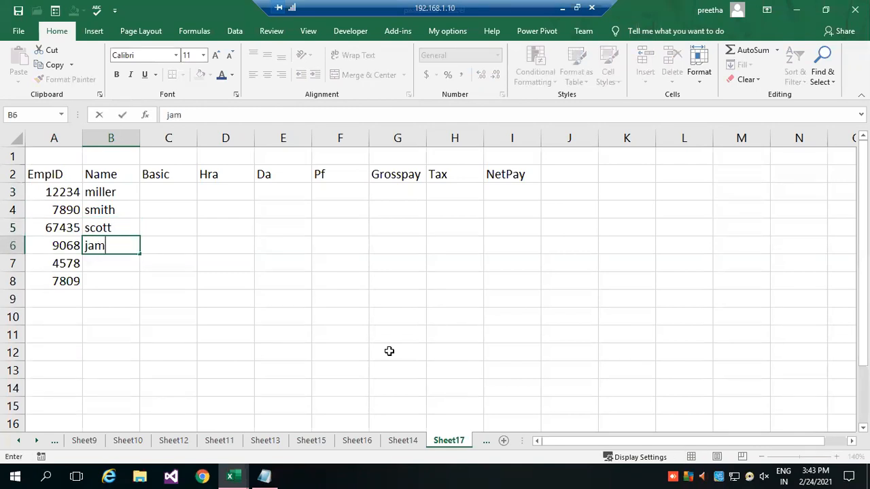
type("es")
key("Return")
type("jones")
key("Return")
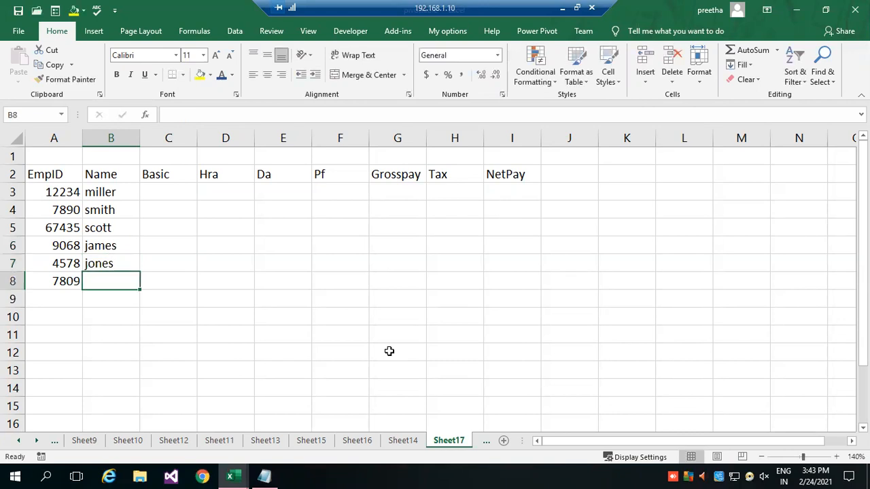
type("S")
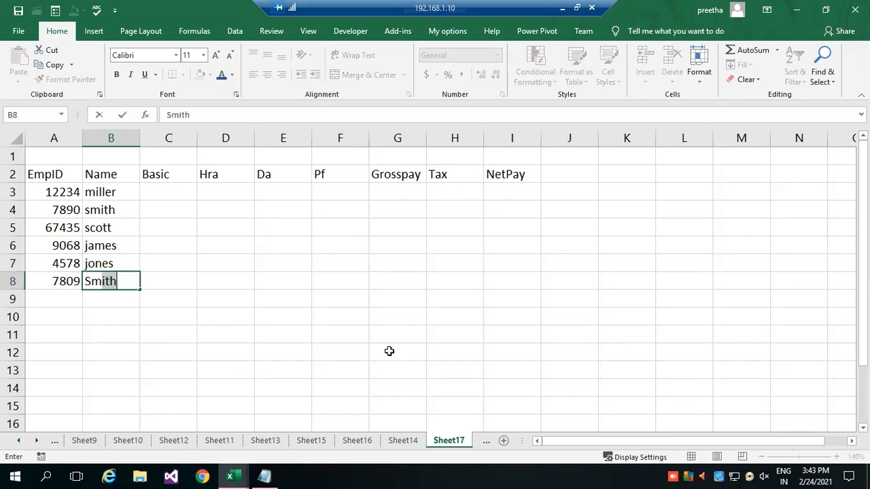
key("BackSpace")
type("amy")
key("Return")
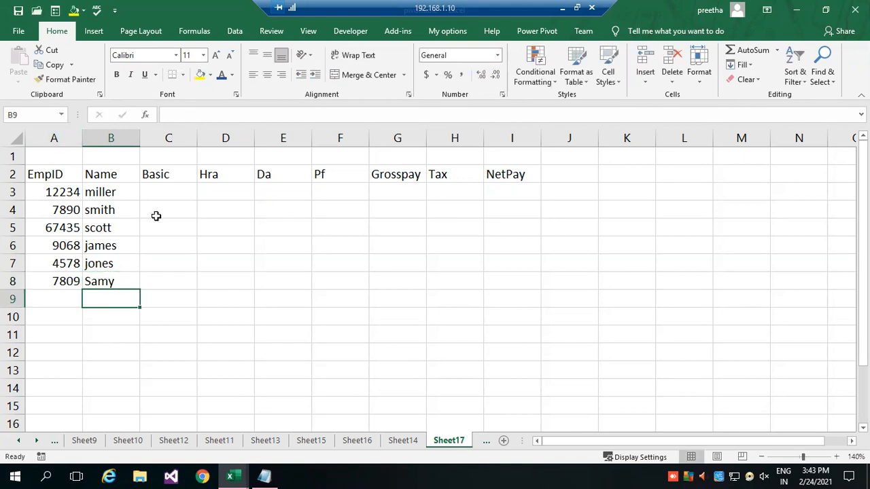
Enter the basic salaries 12000, 25000 and 35000 in cells C3 to C5.
left_click(164, 193)
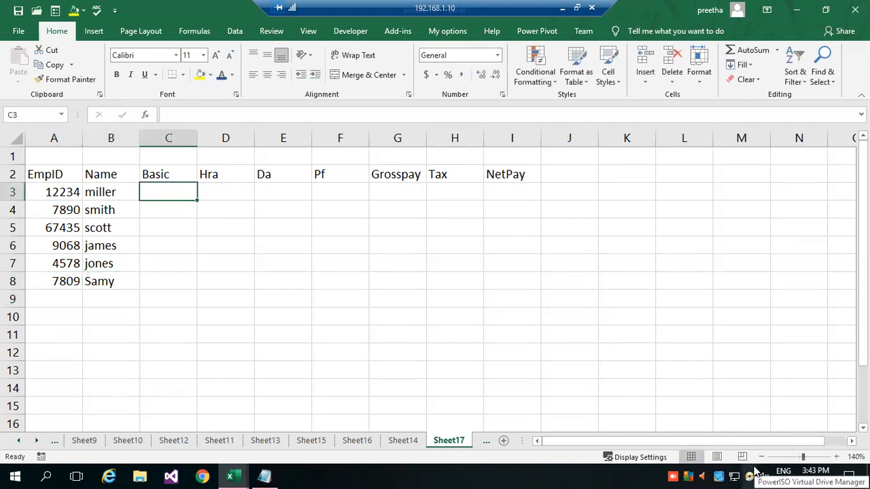
type("12000")
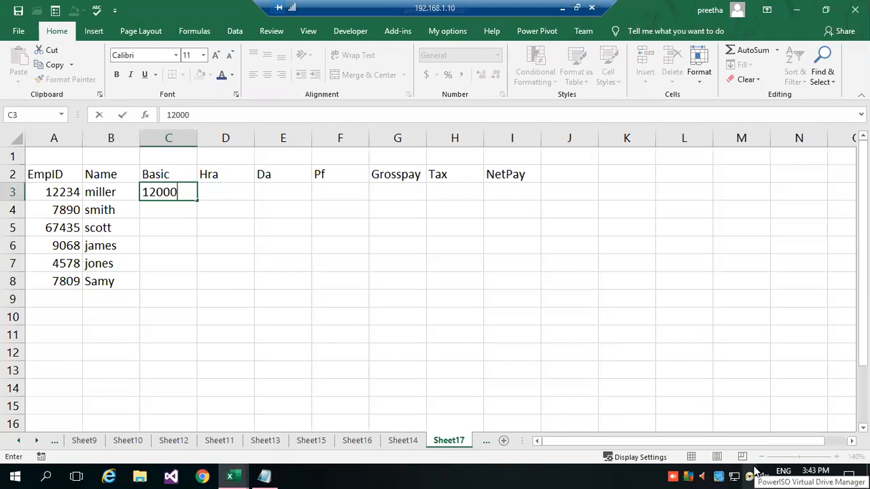
key("Return")
type("25000")
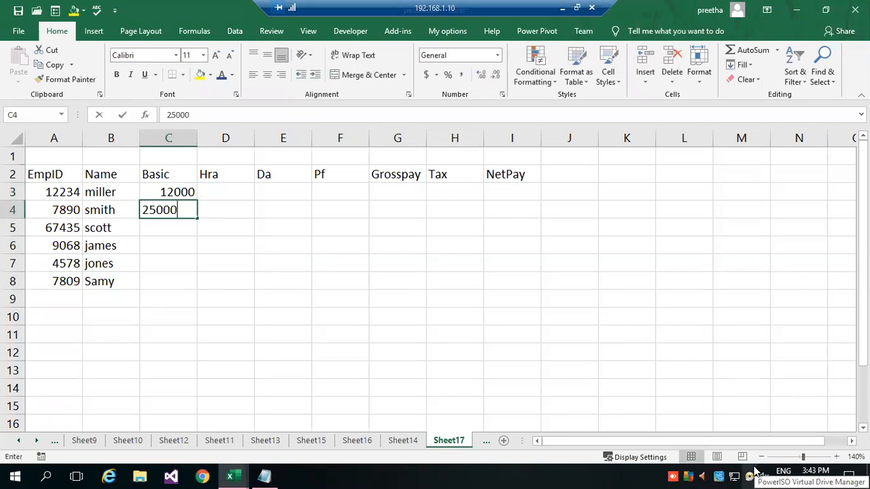
key("Return")
type("35000")
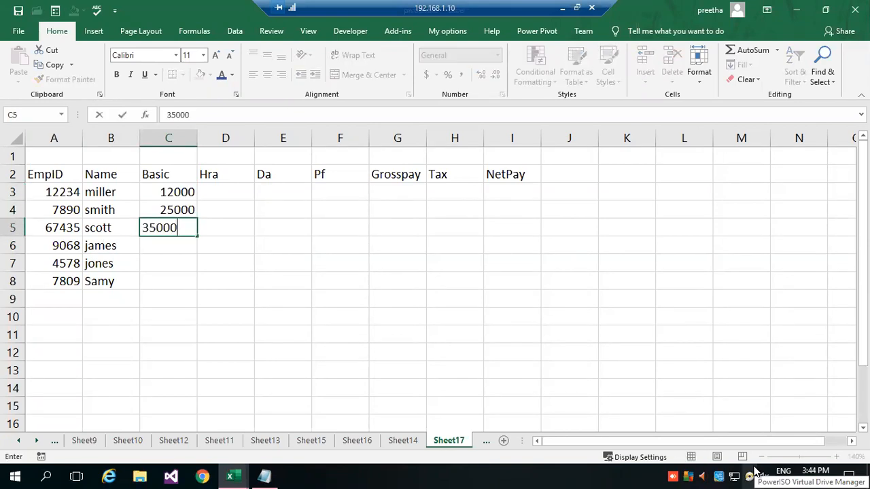
key("Return")
Enter the basic salaries 14000, 36000 and 15000 in cells C6 to C8.
type("14000")
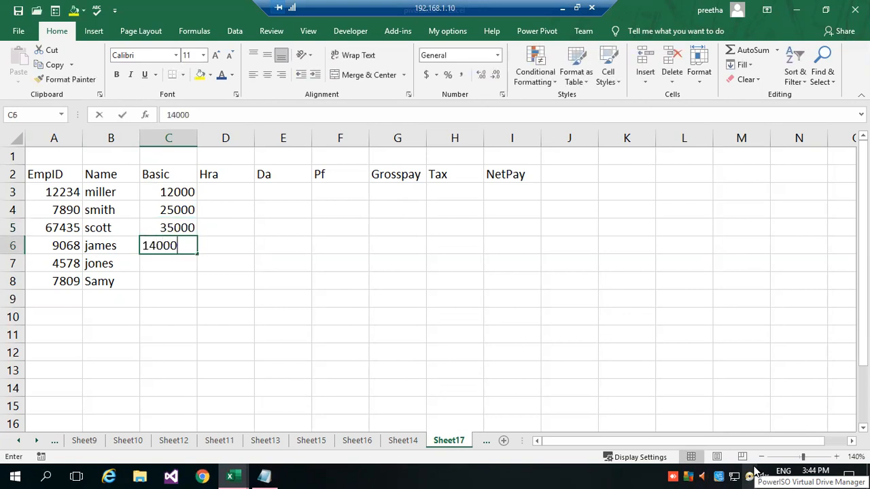
key("Return")
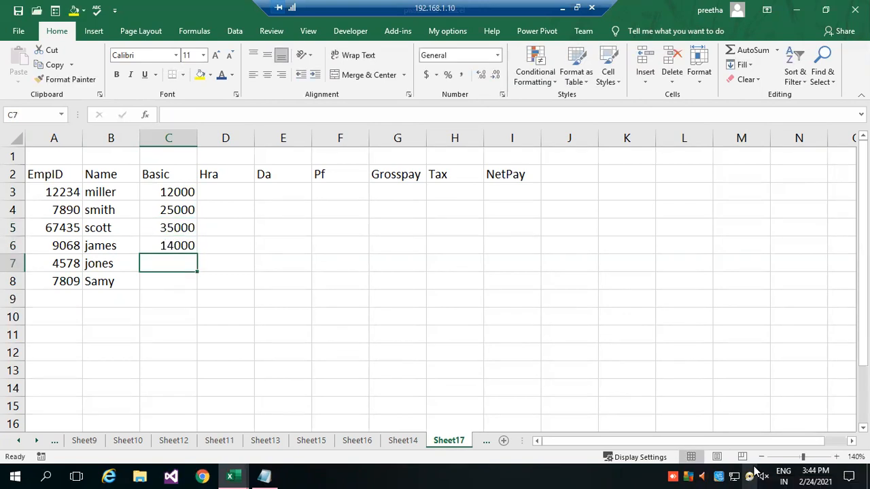
type("36000")
key("Return")
type("15000")
key("Return")
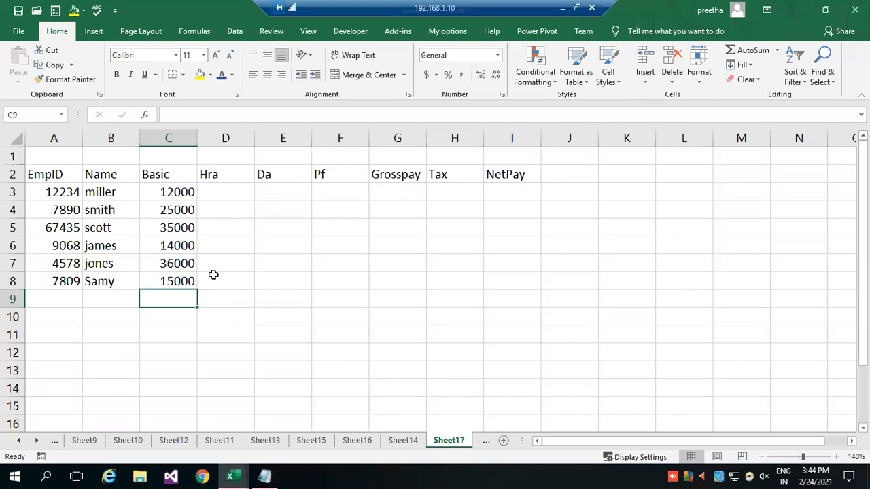
Enter the explanatory label "House Rent Allownances" in cell K2, beside the payroll table.
left_click(625, 179)
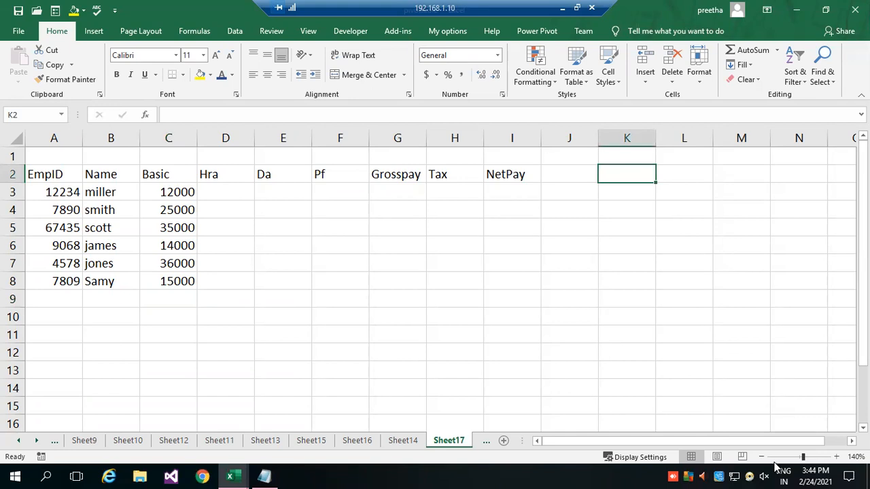
type("House Rent Allowna")
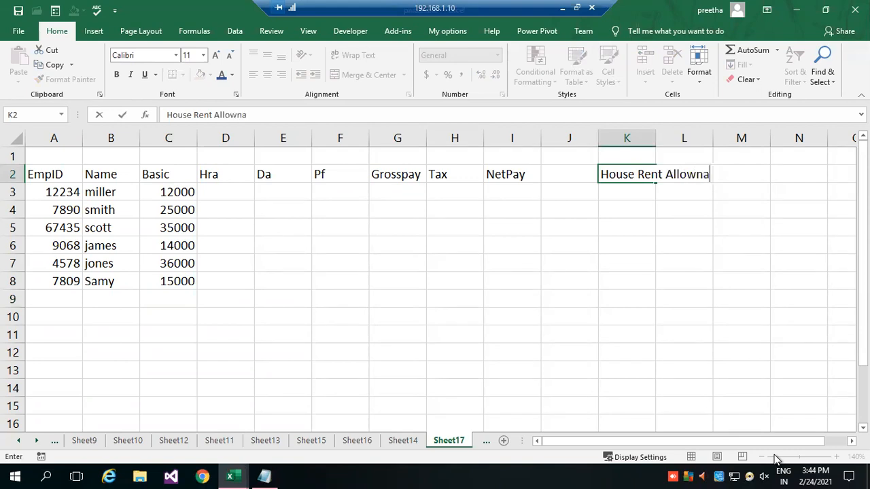
type("nces")
key("Return")
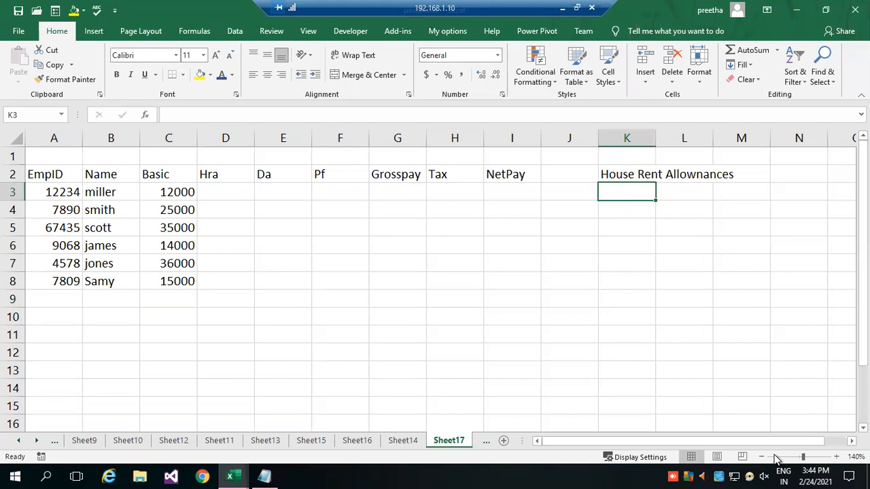
Correct the spelling of the label in cell K2 to "House Rent Allowances".
key("Up")
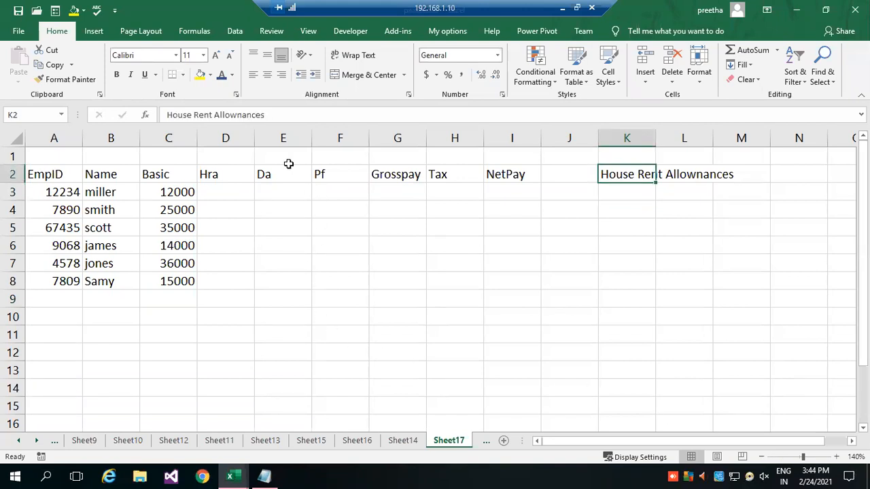
left_click(272, 119)
key("BackSpace")
key("BackSpace")
key("BackSpace")
key("BackSpace")
key("BackSpace")
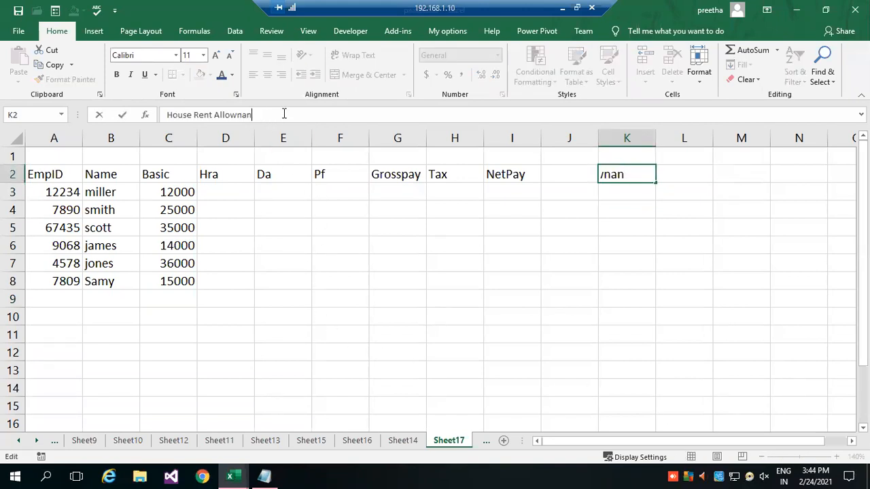
key("BackSpace")
type("ances")
key("Return")
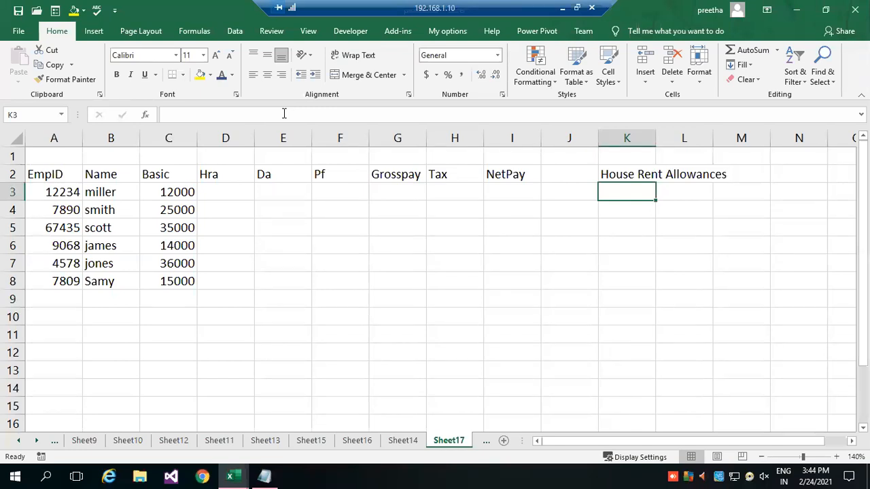
Enter the labels "Dearness Allowances" in cell K3 and "provident Fund" in cell K4.
type("Dearn")
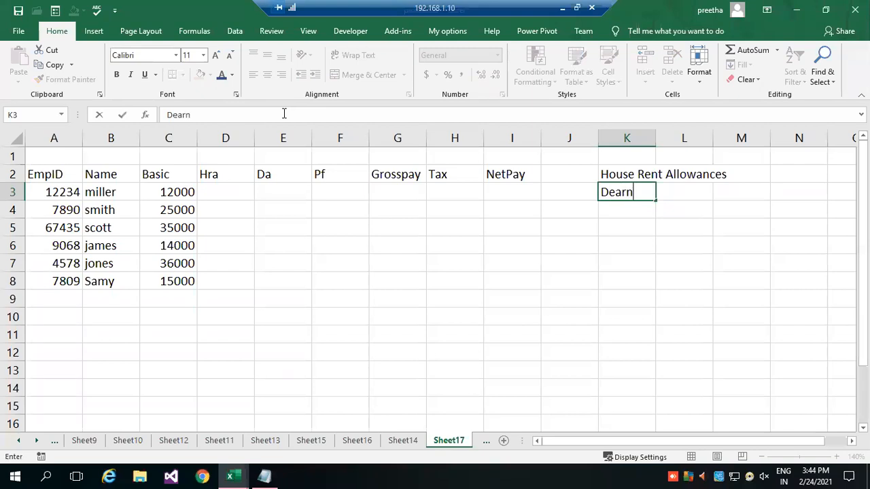
type("ess Allowances")
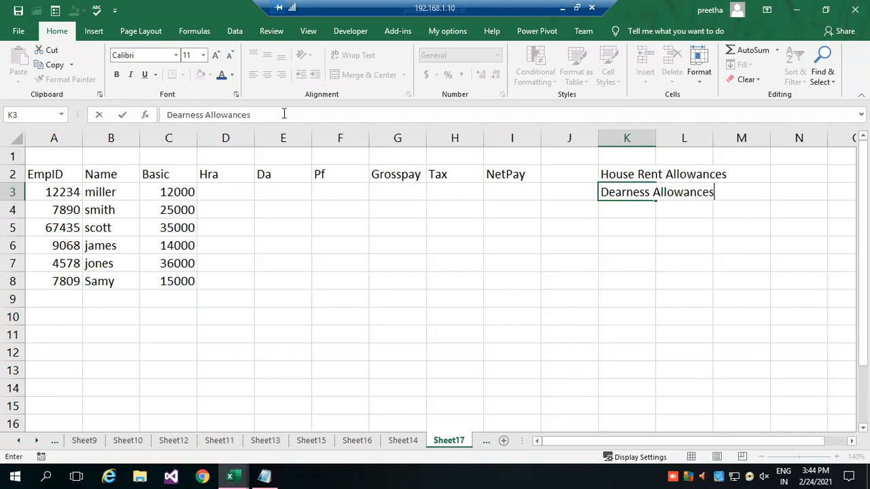
key("Return")
type("provide")
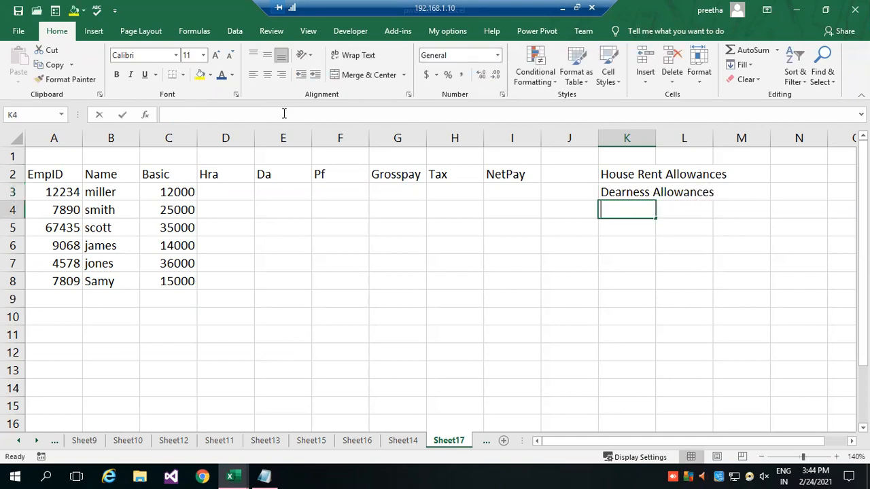
type("nt")
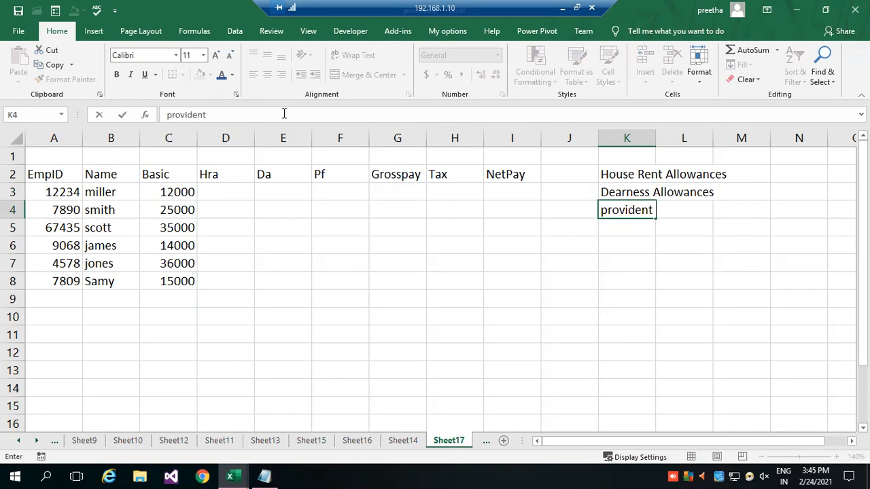
type(" Fund")
key("Return")
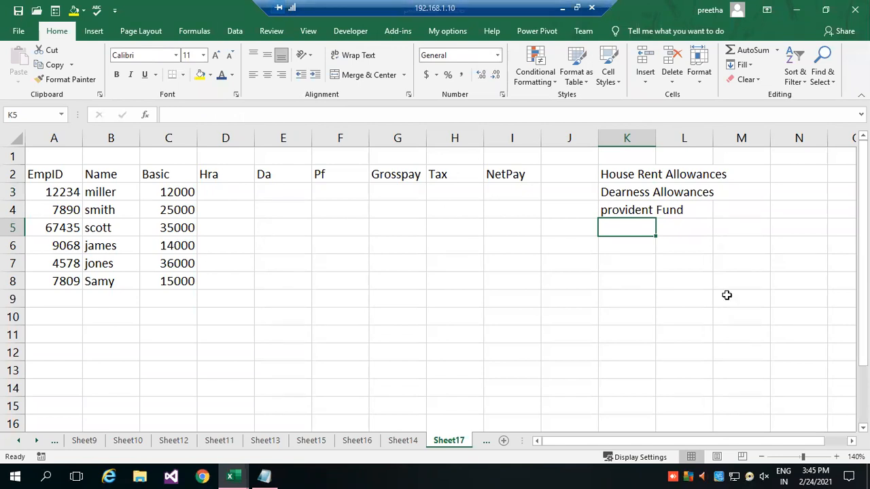
Write the first house rent allowance rule in cell N2 as "upto 20000 5% on bp", followed by a | separator.
scroll(741, 332, "right", 2)
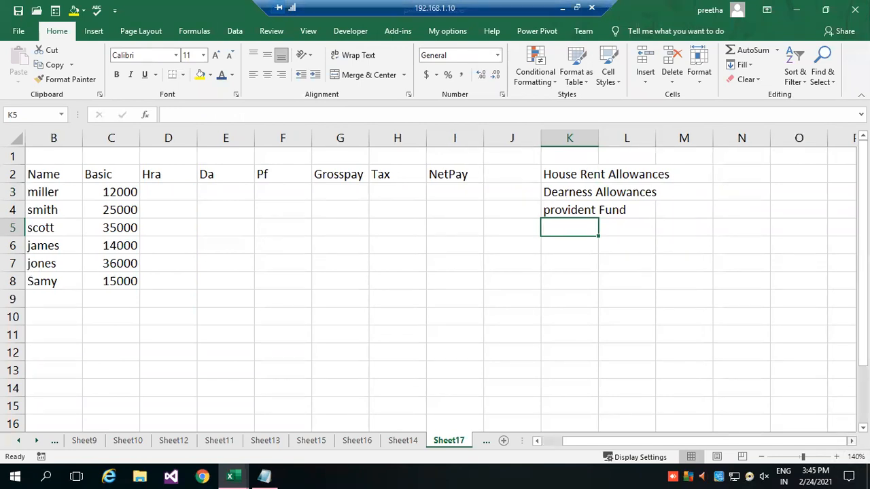
left_click(694, 178)
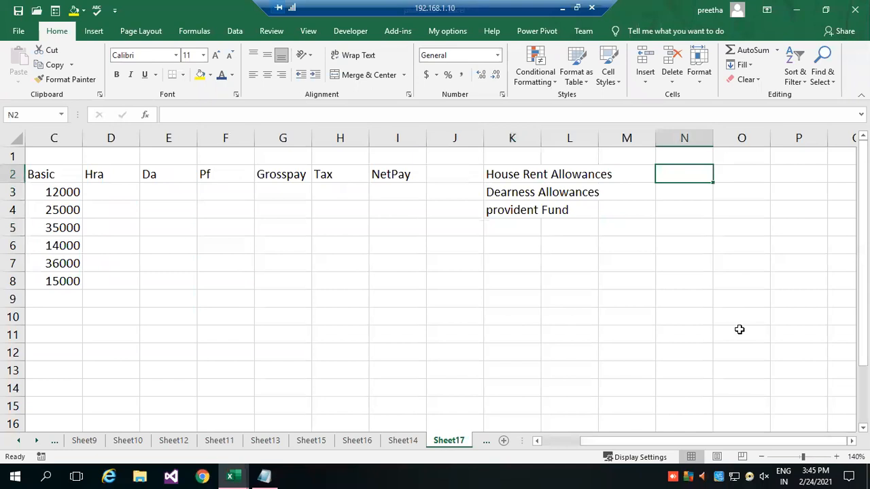
type("upto n2")
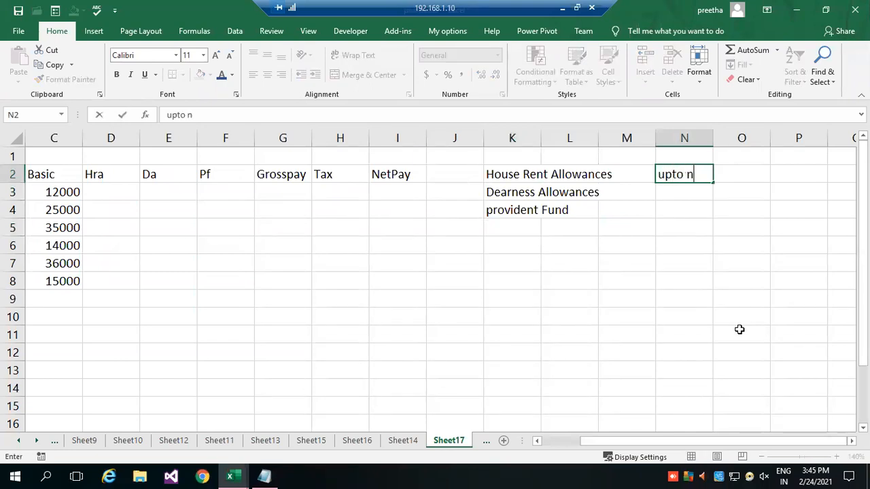
key("BackSpace")
key("BackSpace")
type("20000 ")
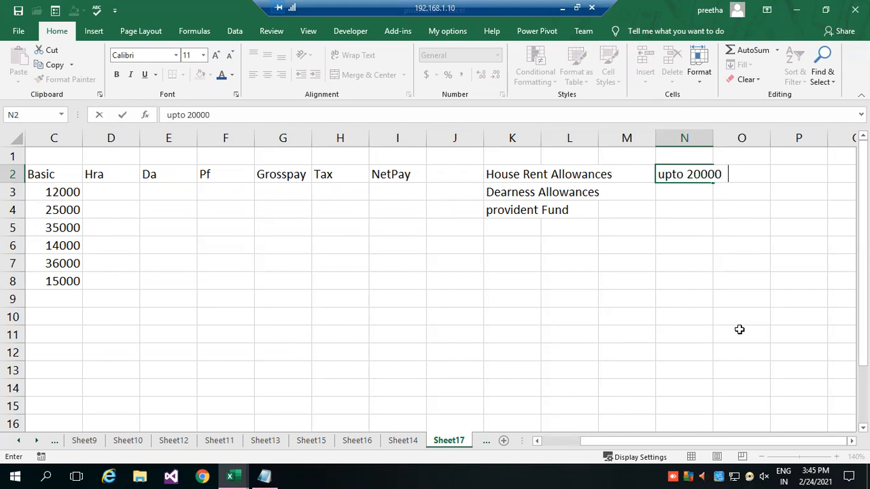
type(" 5% on bp | ")
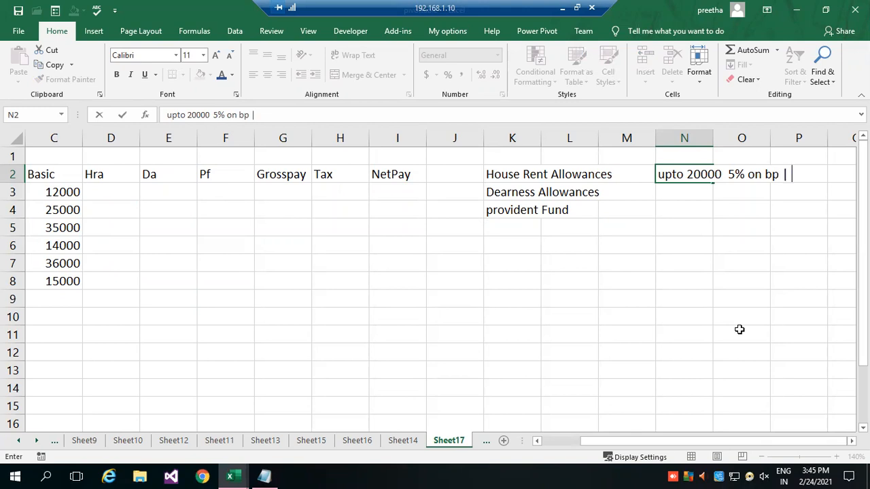
type("21000")
Continue the house rent allowance rule in cell N2 with the second pay range, "20001 to 50000".
key("BackSpace")
key("BackSpace")
key("BackSpace")
key("BackSpace")
key("BackSpace")
key("BackSpace")
type("200001")
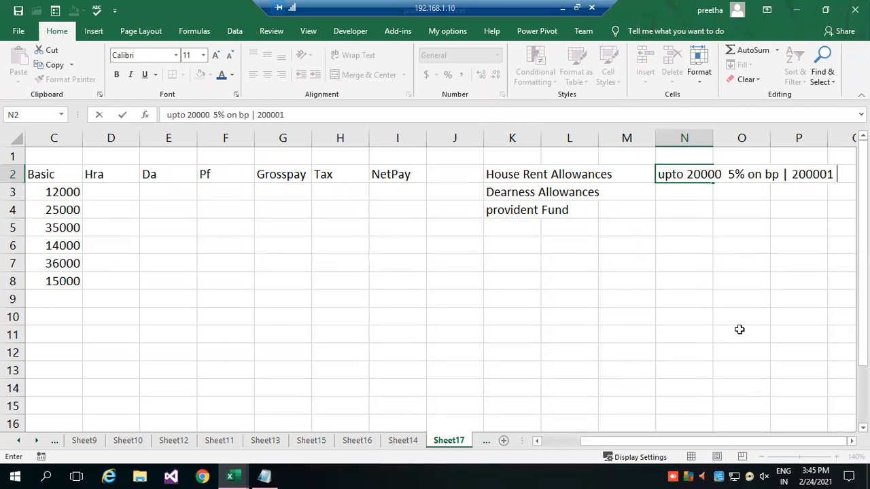
key("BackSpace")
key("BackSpace")
key("BackSpace")
type("1")
key("BackSpace")
type("1 to 50000")
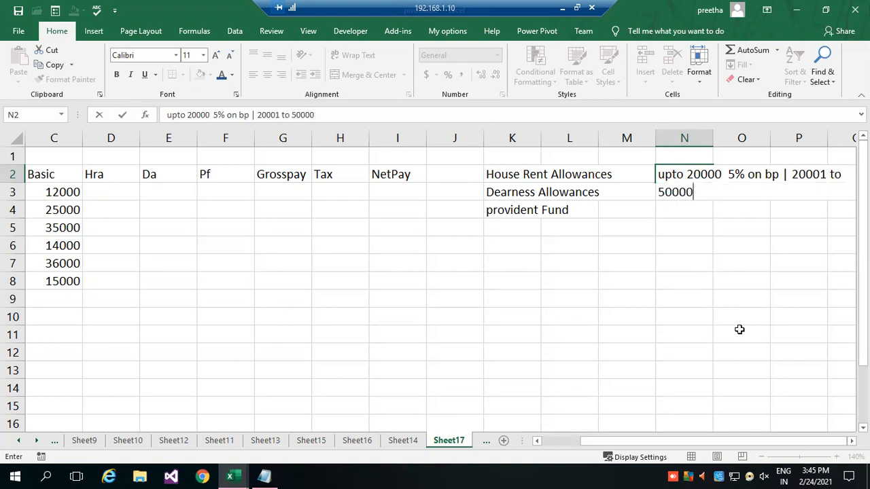
type(" 8% on bp\\")
Complete the rule in cell N2 with the second range's rate, "8% on bp".
key("BackSpace")
key("Return")
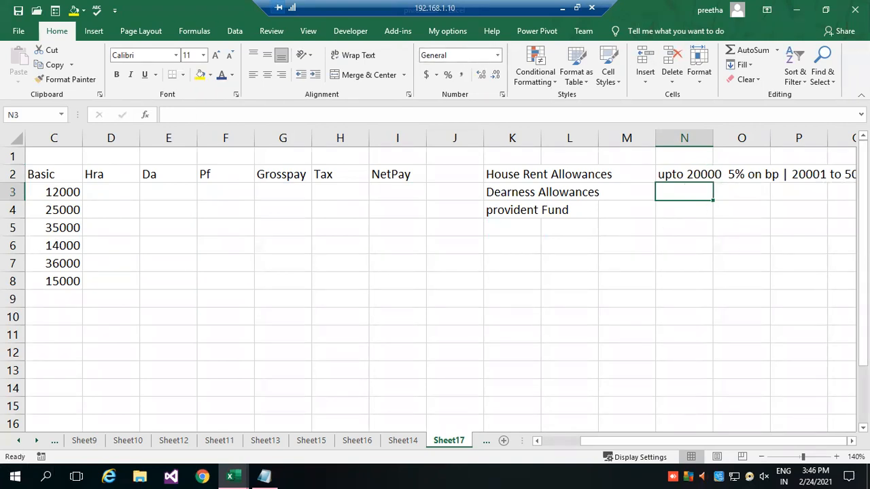
Reuse the house rent allowance rule text from cell N2 as the dearness allowance rule in cell N3.
type("upto 20000  5% on bp | 20001 to 50000 8% on bp")
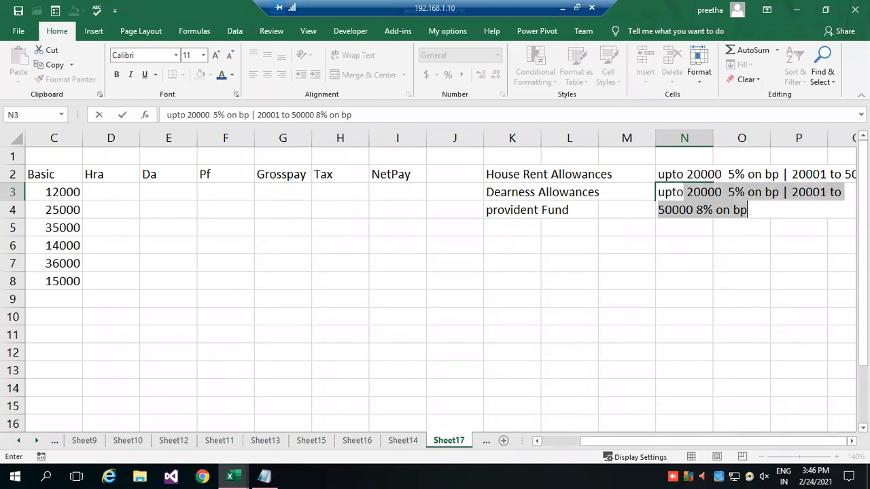
key("Tab")
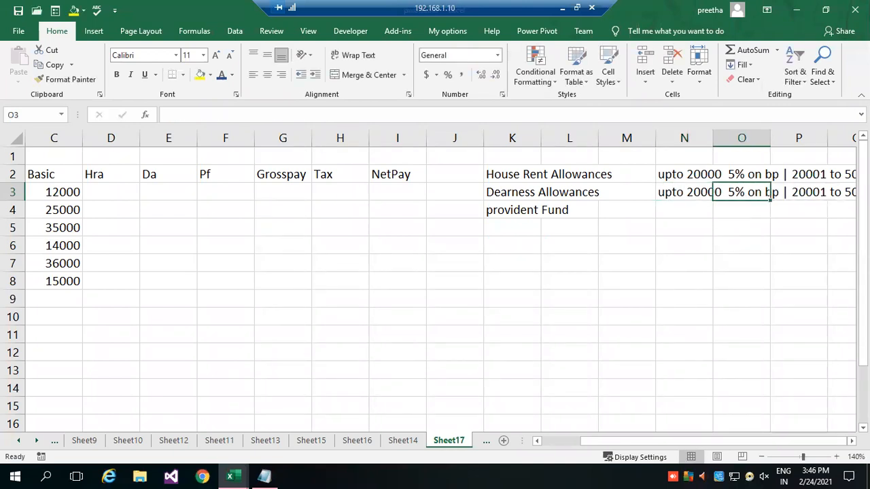
key("Left")
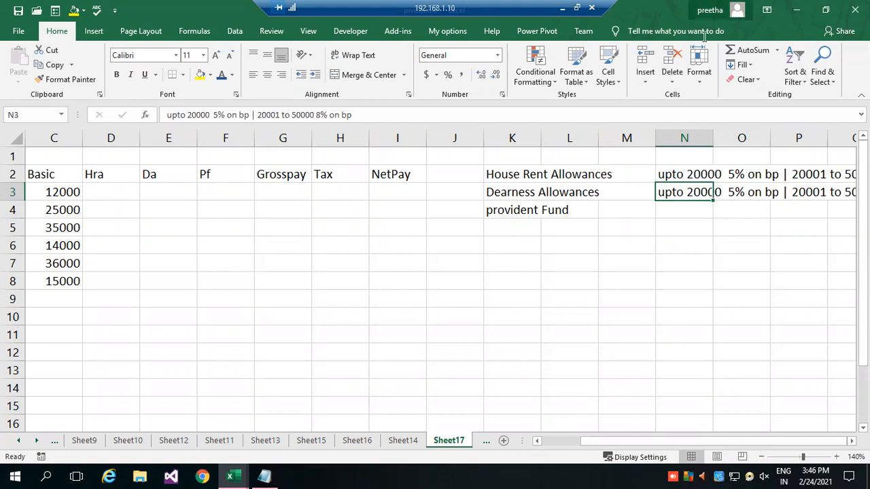
Change the rates in the cell N3 rule to 10% for the first range and 12\% for the second.
left_click(218, 116)
key("BackSpace")
type("10")
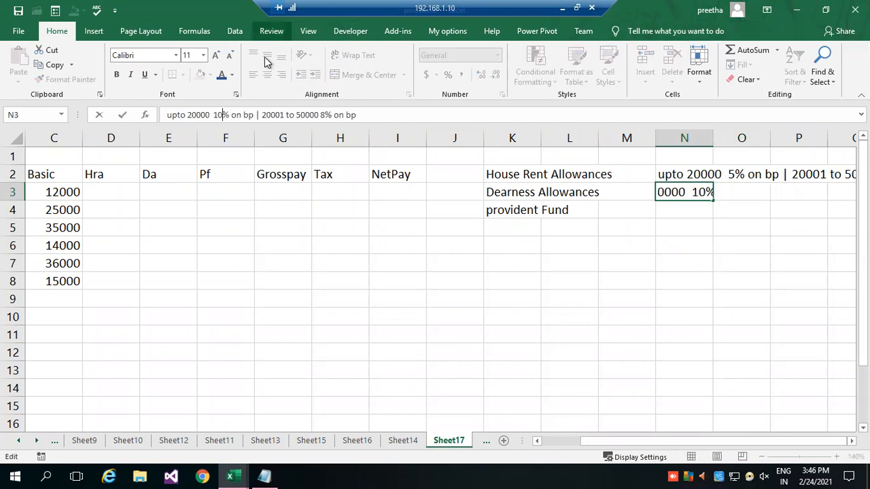
left_click(320, 115)
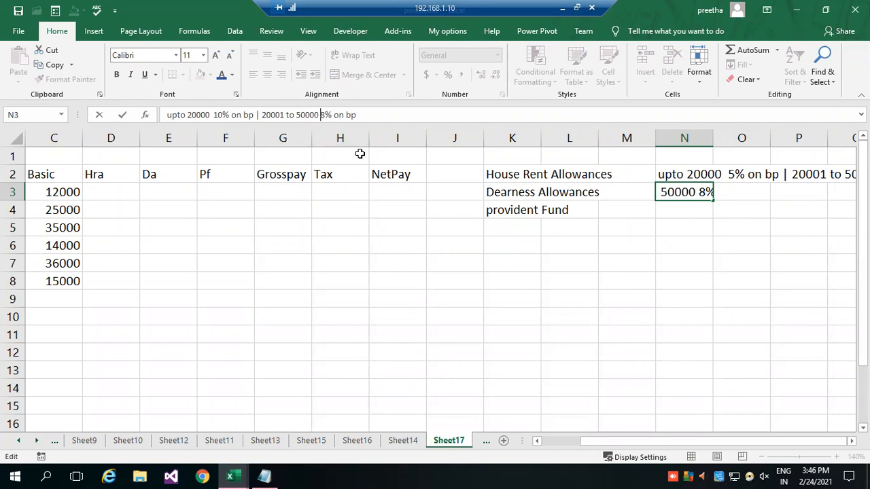
key("Delete")
type("12\\")
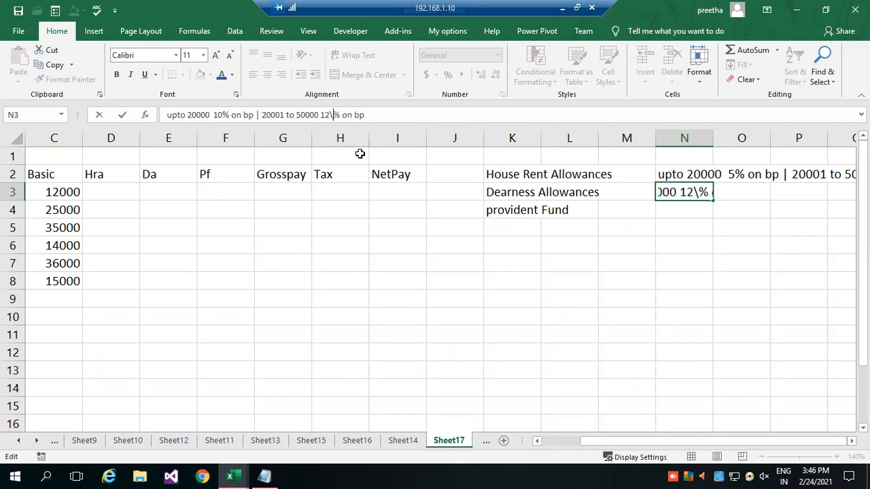
left_click(577, 257)
Enter the provident fund rule "8% on bp" in cell N4.
left_click(704, 210)
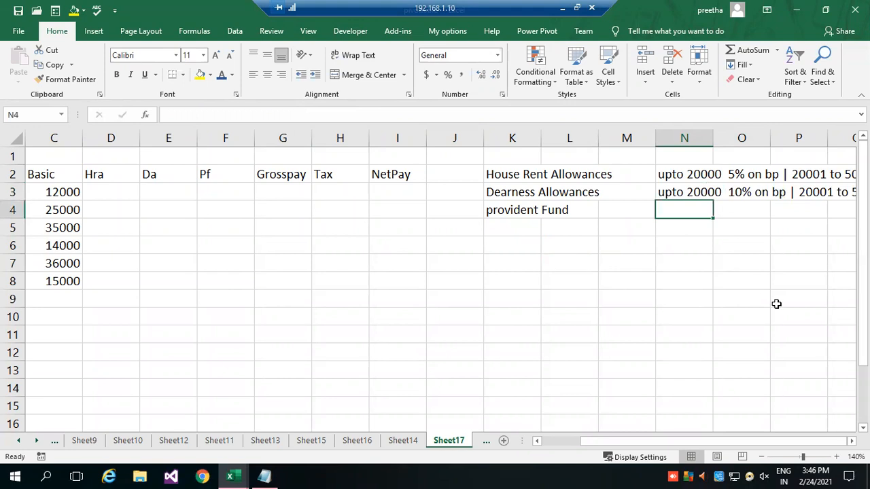
type("8% on bp")
key("Return")
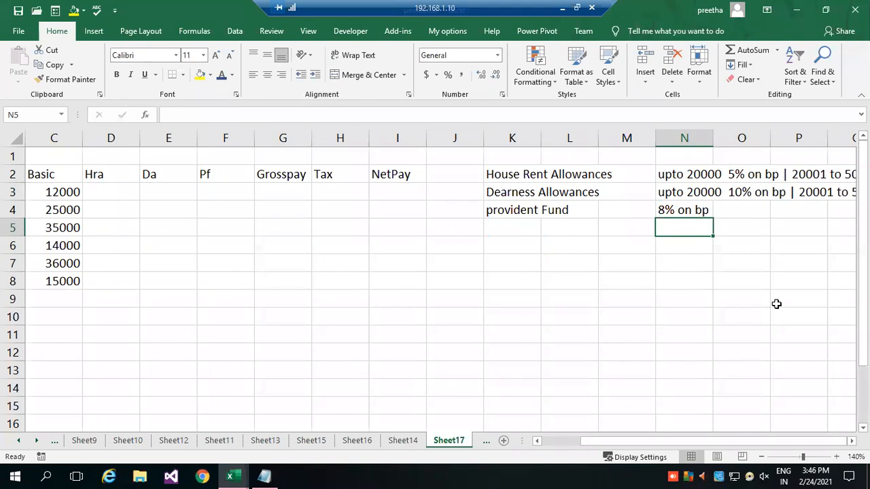
left_click(699, 209)
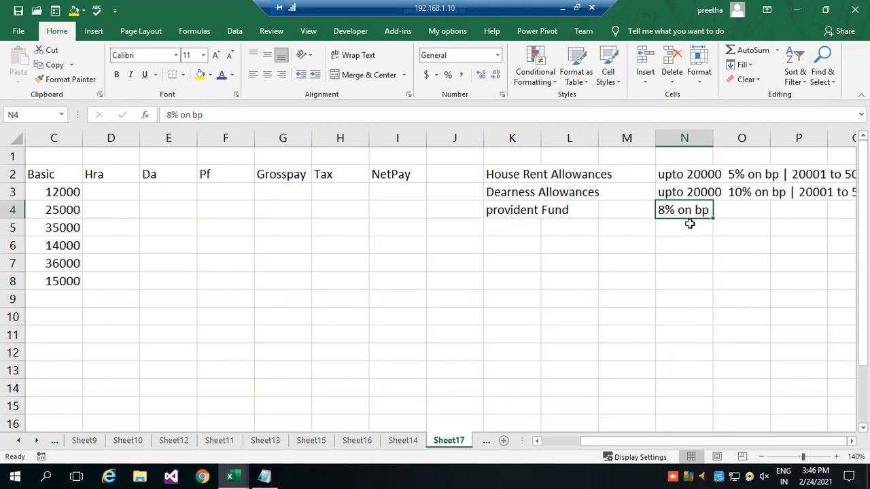
Enter the label "grosspay" in cell K5, below the provident fund label.
left_click(527, 227)
type("gr")
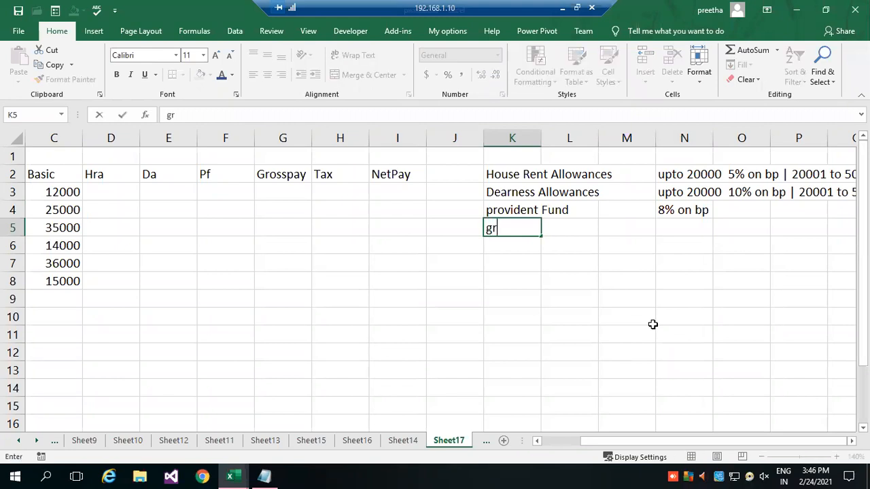
type("oss[ay")
key("BackSpace")
key("BackSpace")
key("BackSpace")
type("pay")
Enter the gross pay rule "bp+hra+da" in cell N5.
key("Tab")
key("Tab")
key("Tab")
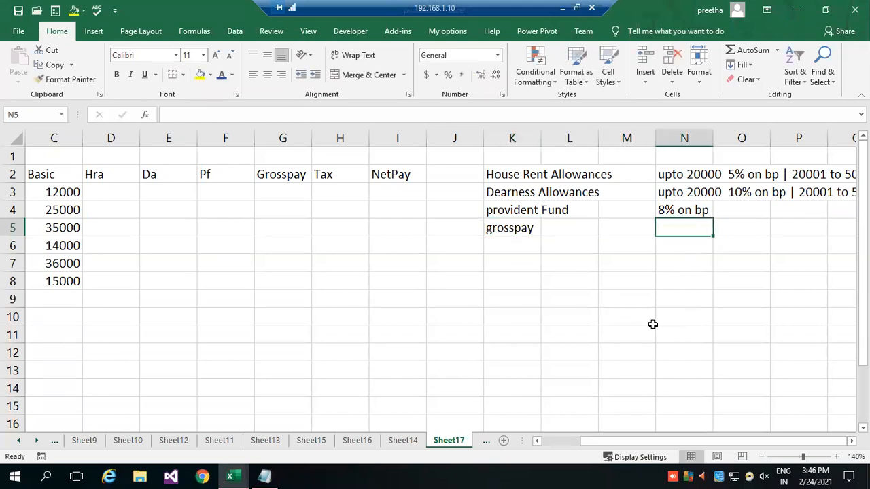
type("bp+hra")
type("da")
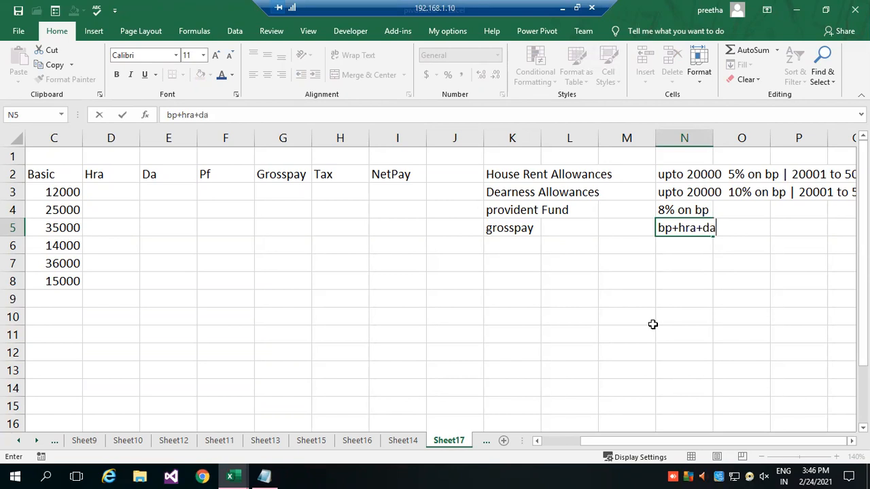
key("Return")
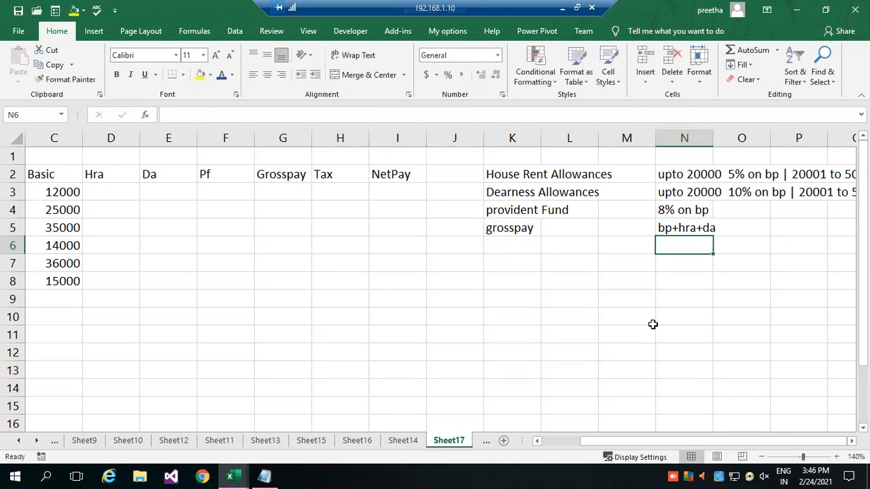
Add the label "tax" in cell K6, below the gross pay label.
key("Left")
key("Left")
key("Left")
type("tax")
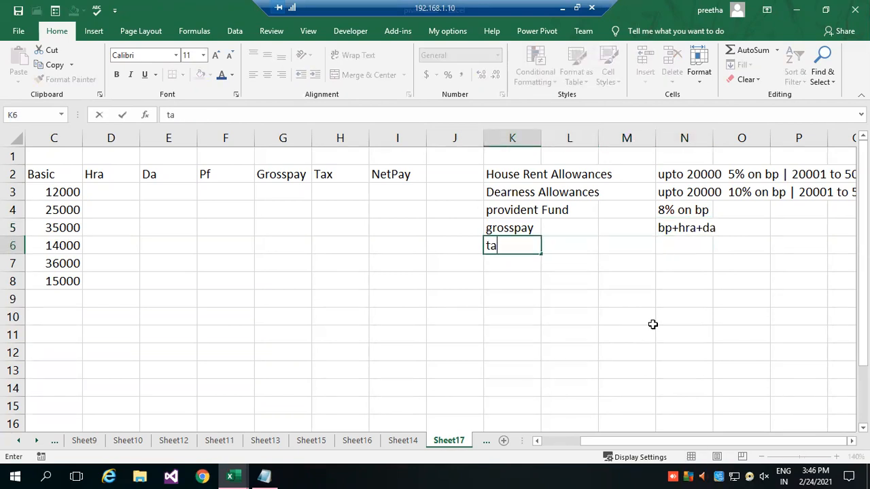
Write the tax rule "least among hra,da,pf" in cell N6.
key("Right")
key("Right")
key("Right")
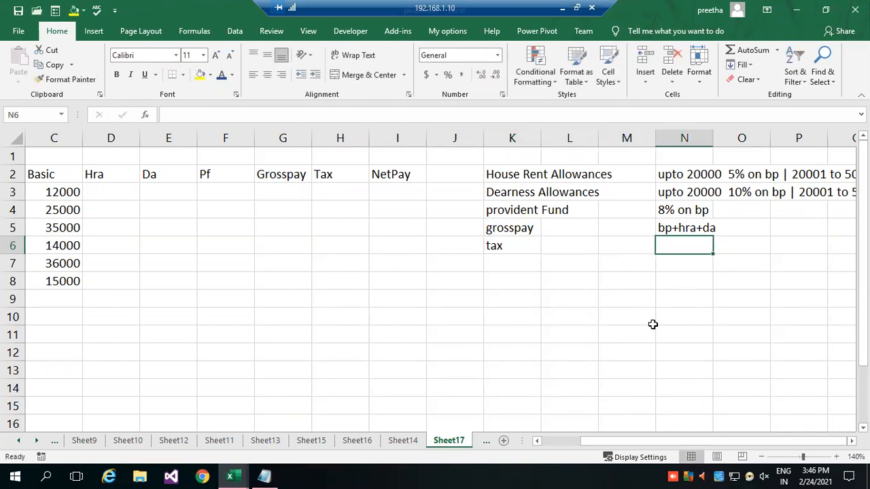
type("least am")
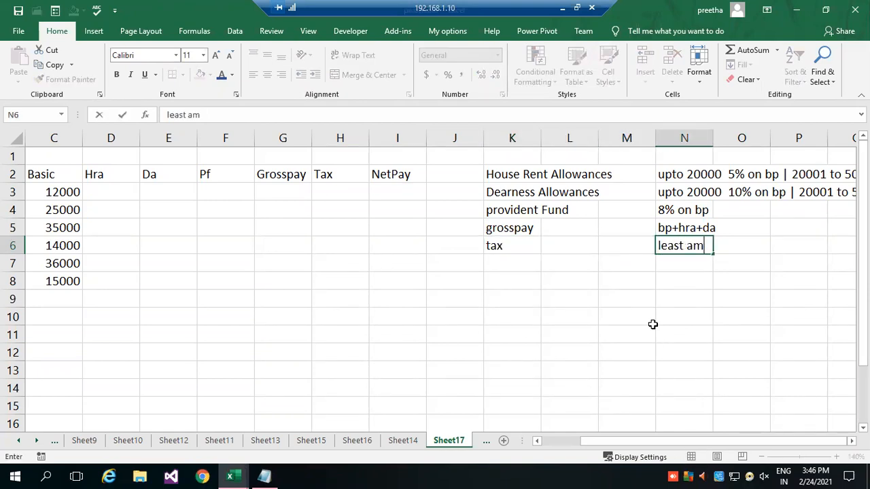
type("ong h")
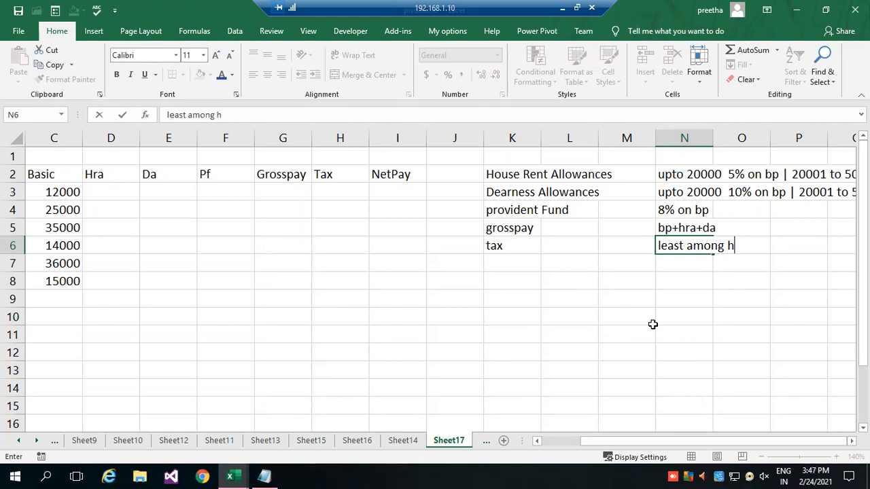
type("ra,da,pf")
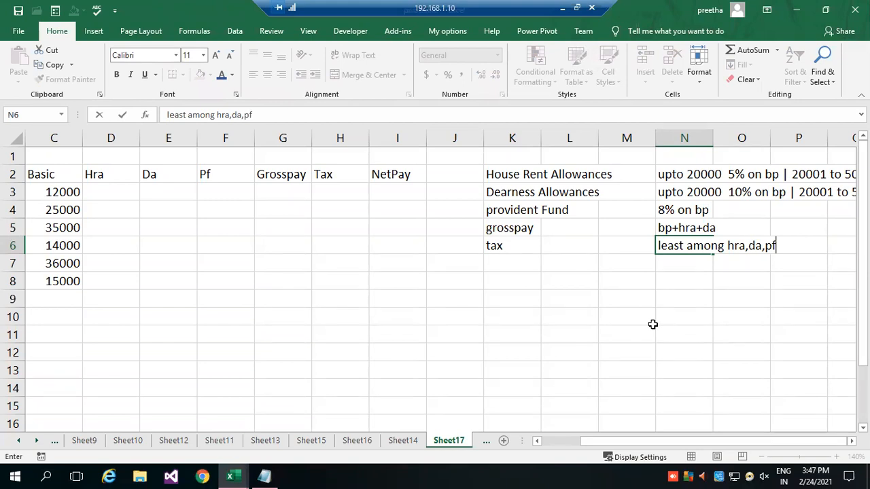
key("Return")
Reword the tax rule in cell N6 to "least amount hra,da,pf".
key("Up")
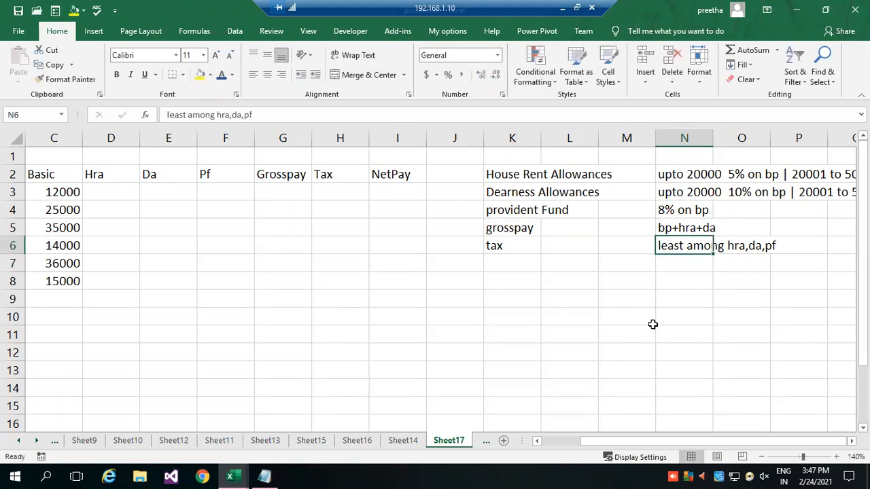
left_click(213, 115)
key("BackSpace")
key("BackSpace")
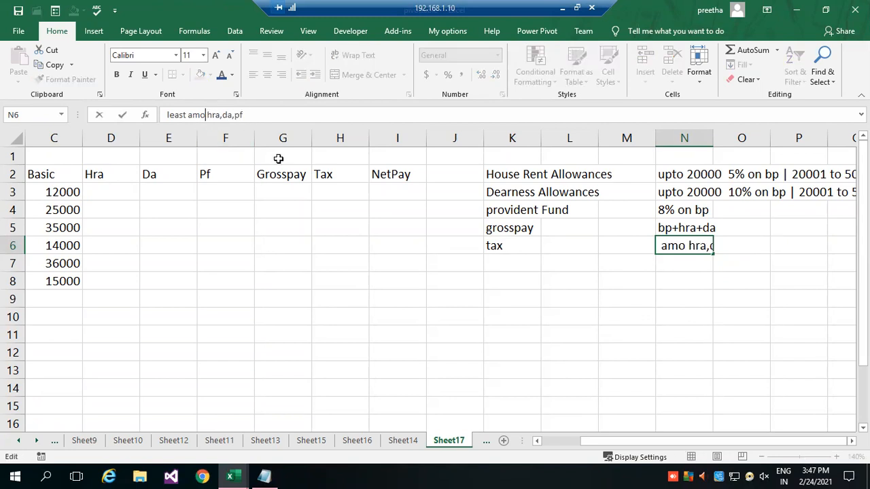
type("unt")
key("Return")
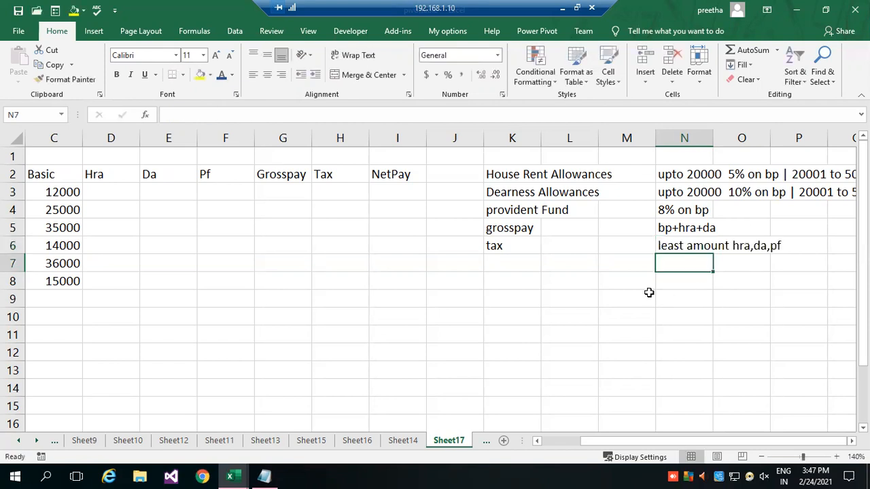
Add the label "netpay" in cell K7, below the tax label.
left_click(528, 267)
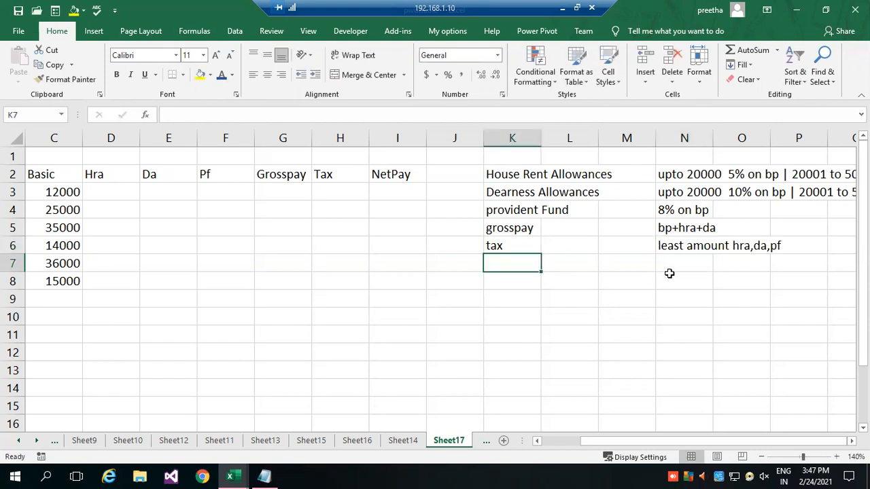
type("net")
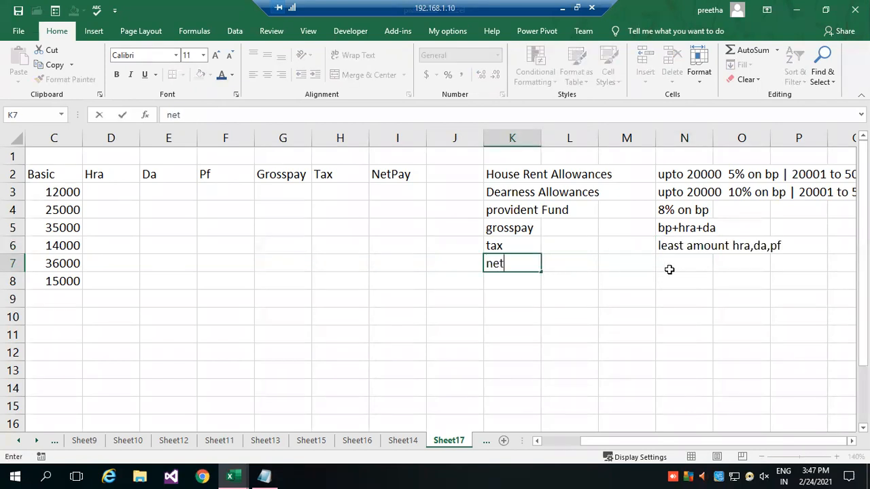
type("pay")
Enter the net pay rule "grosspay - (tax+pf)" in cell N7.
left_click(697, 265)
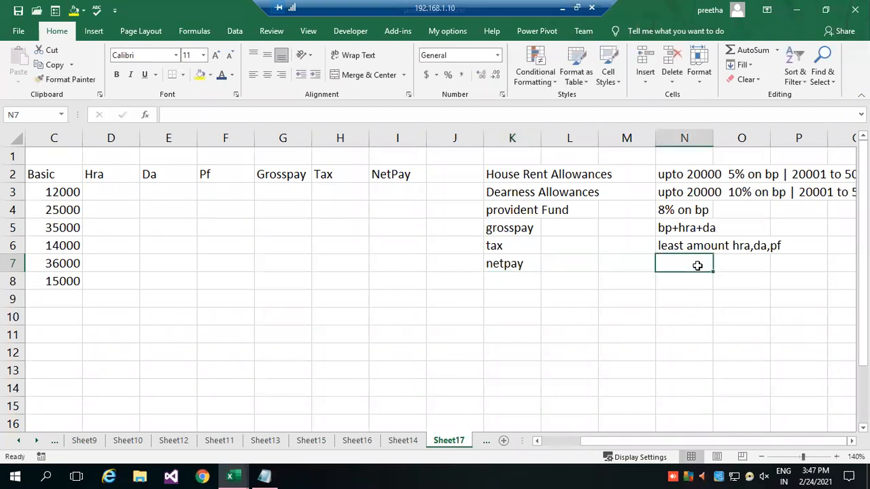
type("gro")
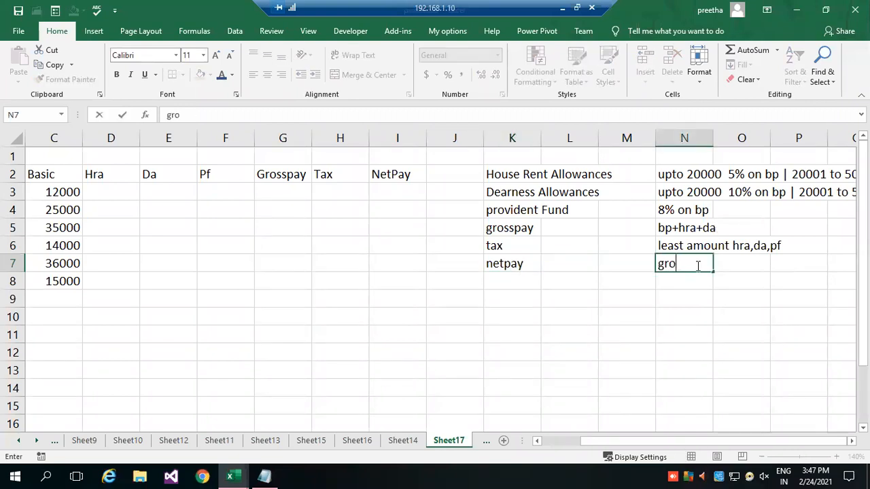
type("sspay - (tax+")
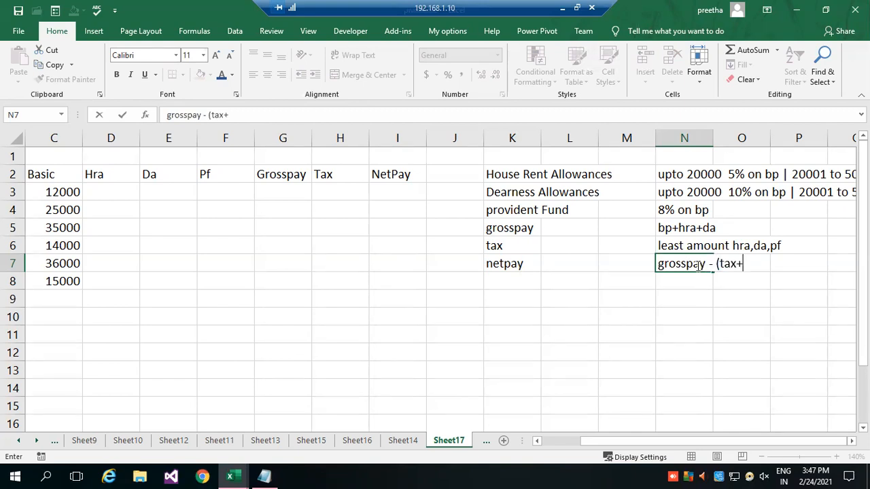
type("pf)")
key("Return")
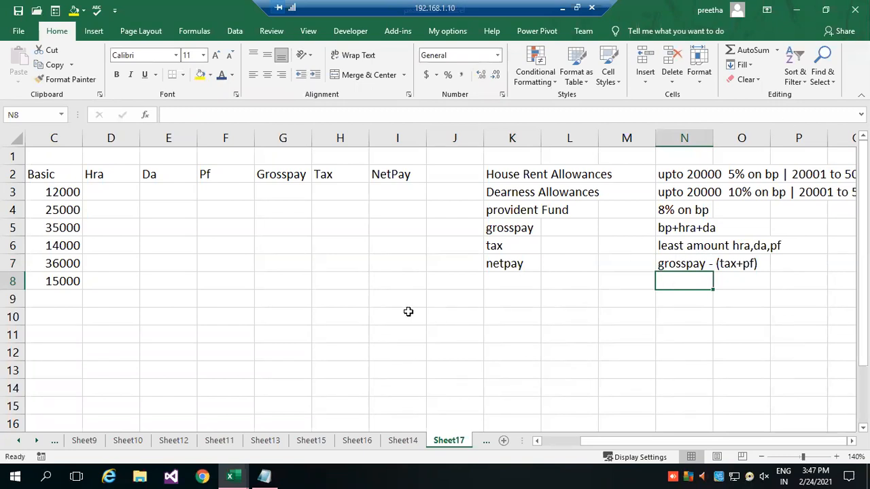
Review the payroll table and the full text of the calculation rules beside it.
left_click(337, 303)
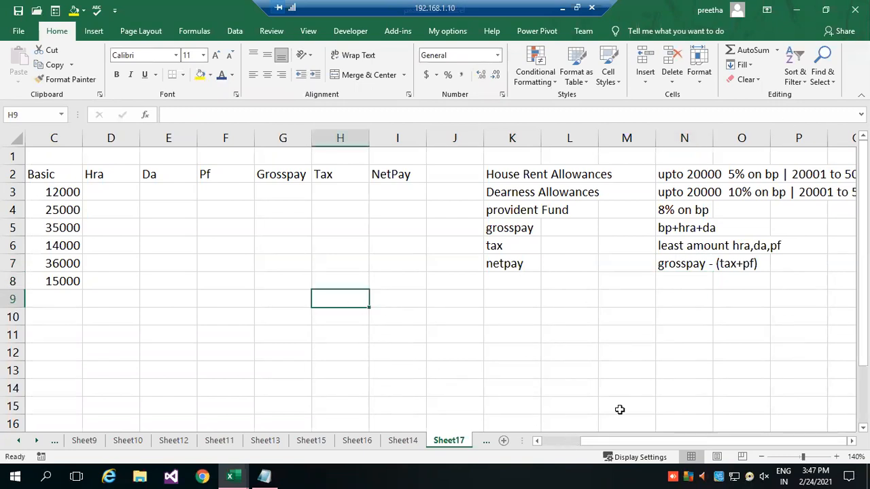
left_click_drag(622, 440, 621, 440)
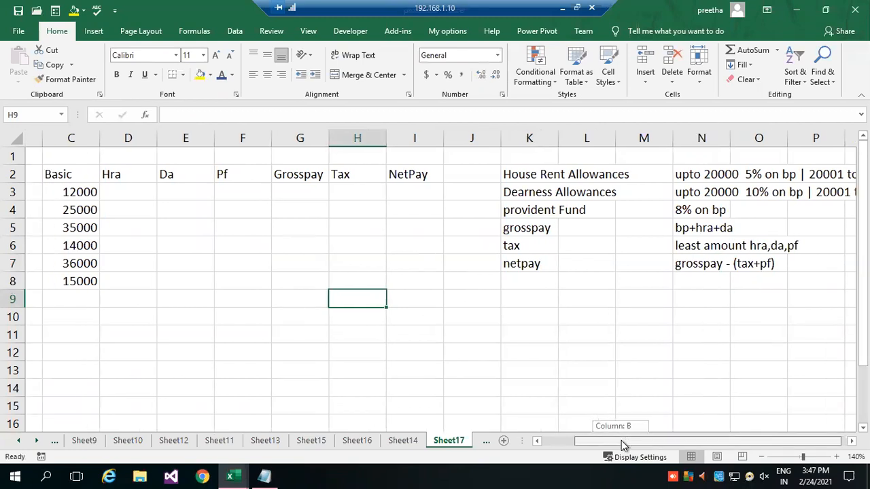
left_click_drag(621, 440, 622, 441)
left_click_drag(700, 441, 747, 444)
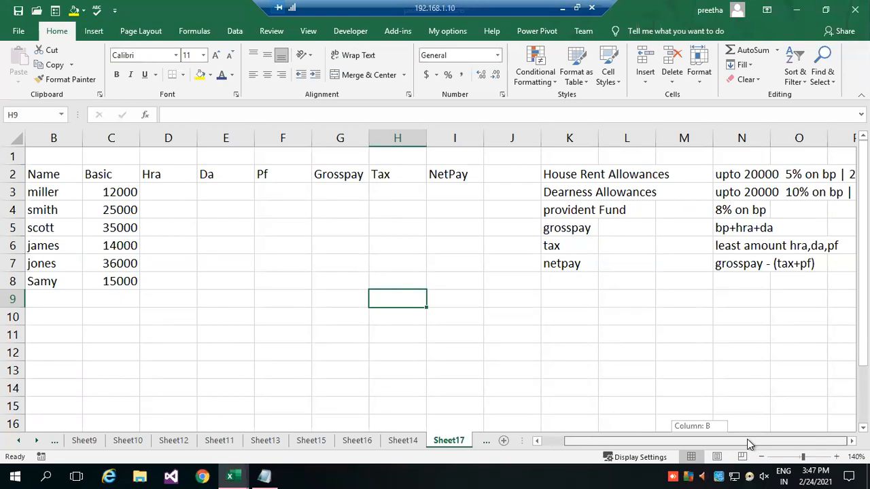
left_click_drag(747, 440, 778, 443)
left_click_drag(778, 443, 767, 443)
left_click(851, 442)
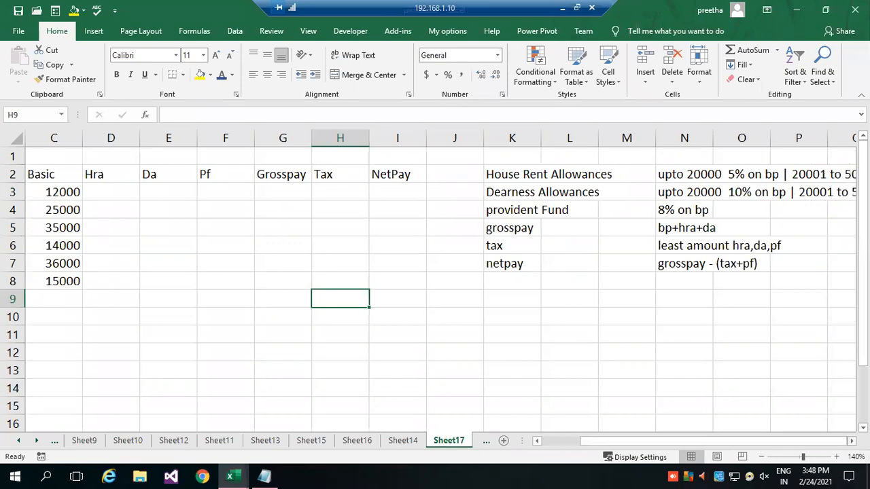
left_click(852, 442)
left_click(852, 442)
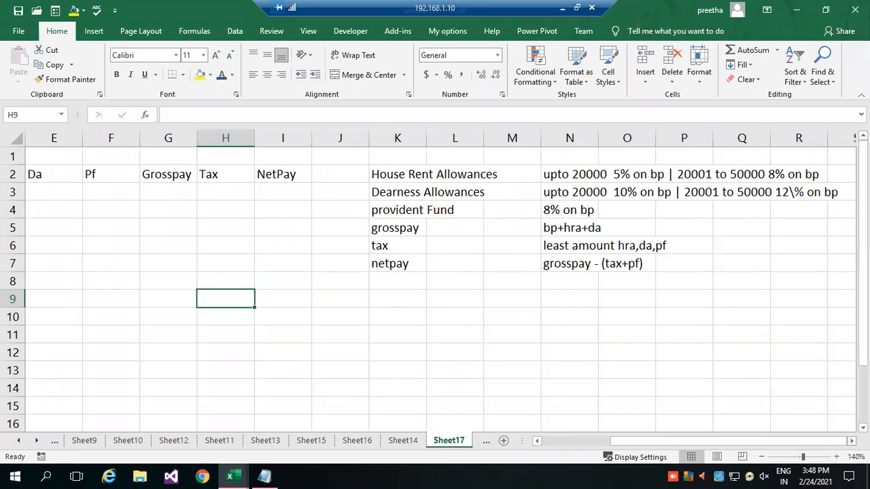
Enter the Hra formula =IF(C3<=20000, C3*5/100, C3*8/100) in cell D3.
left_click_drag(731, 441, 558, 442)
left_click(219, 193)
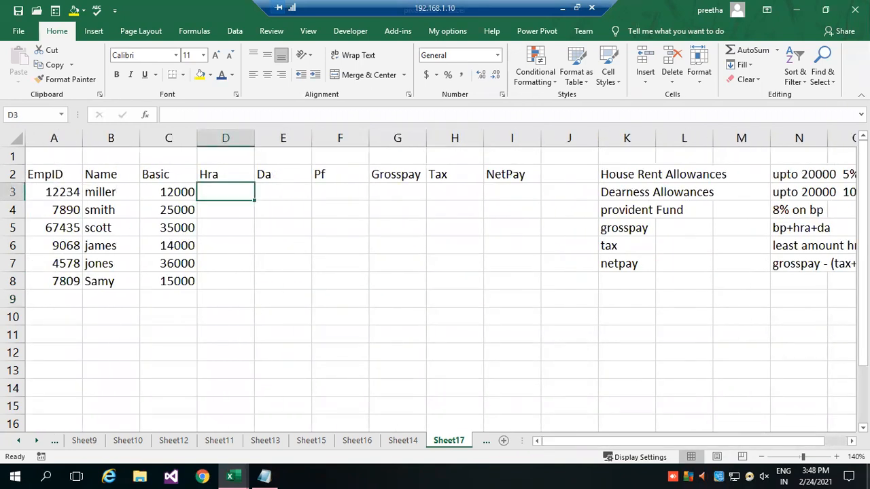
type("=")
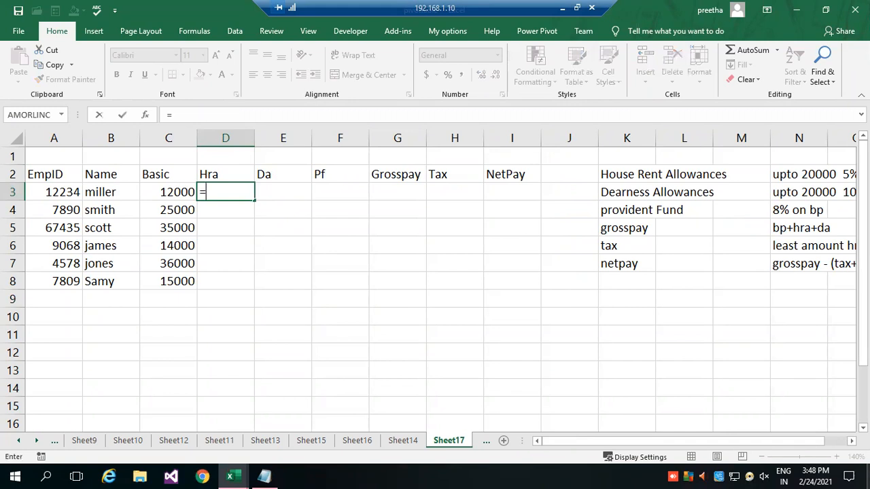
type("if(")
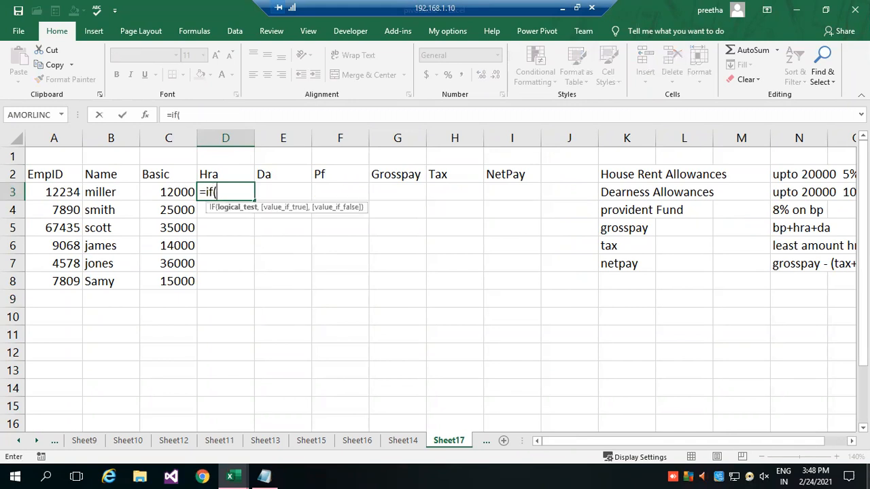
left_click(168, 192)
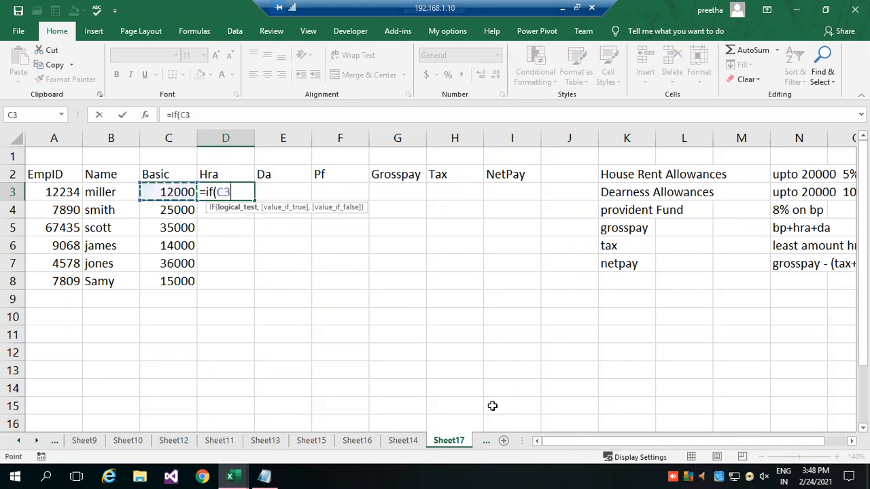
type("<=2000")
type("0")
type(", ")
type("c3")
type("*5/2")
type("00")
key("BackSpace")
key("BackSpace")
key("BackSpace")
type("100")
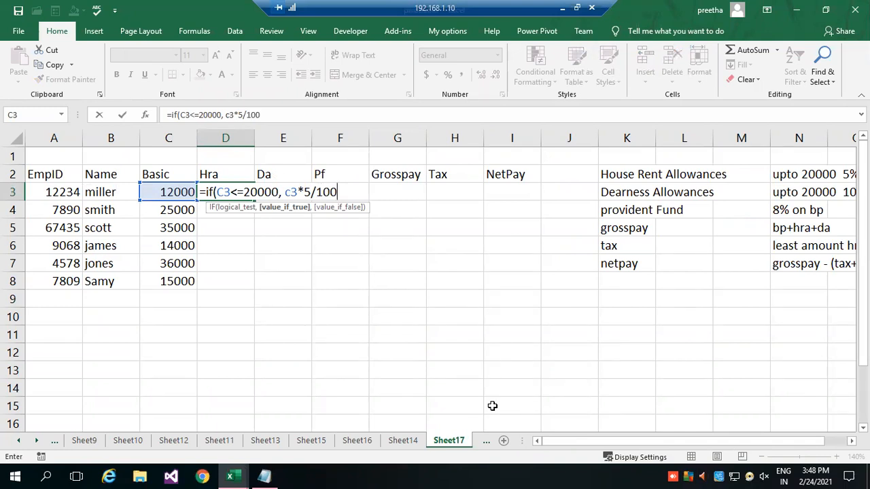
type(", c3")
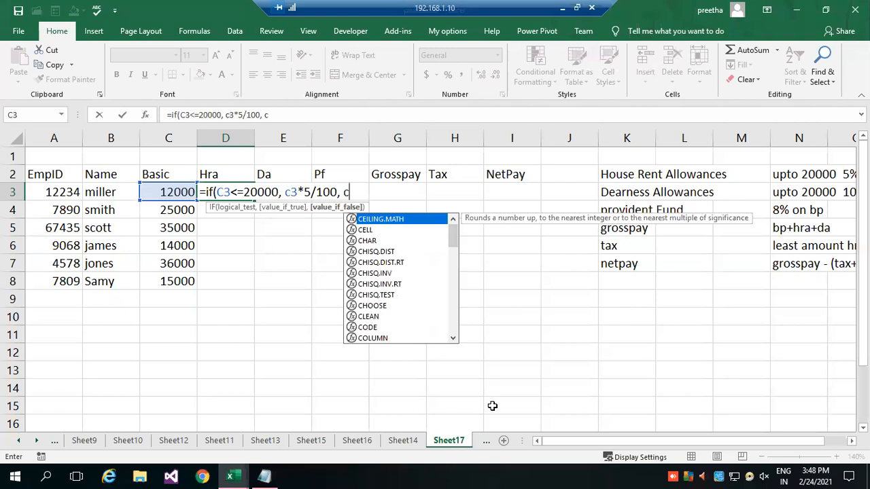
type("*")
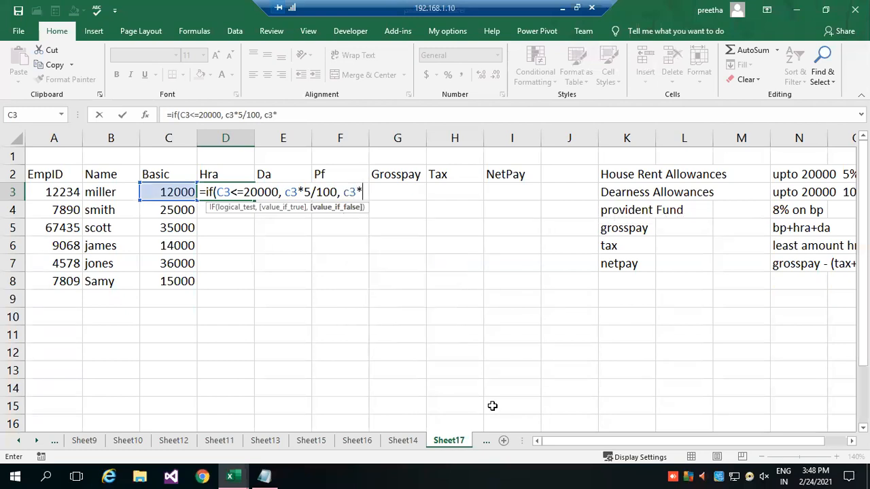
type("8/100")
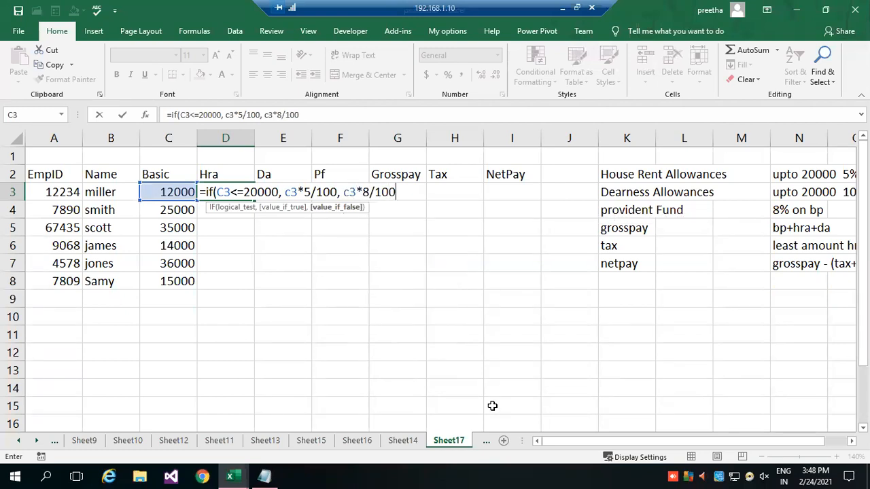
type(")")
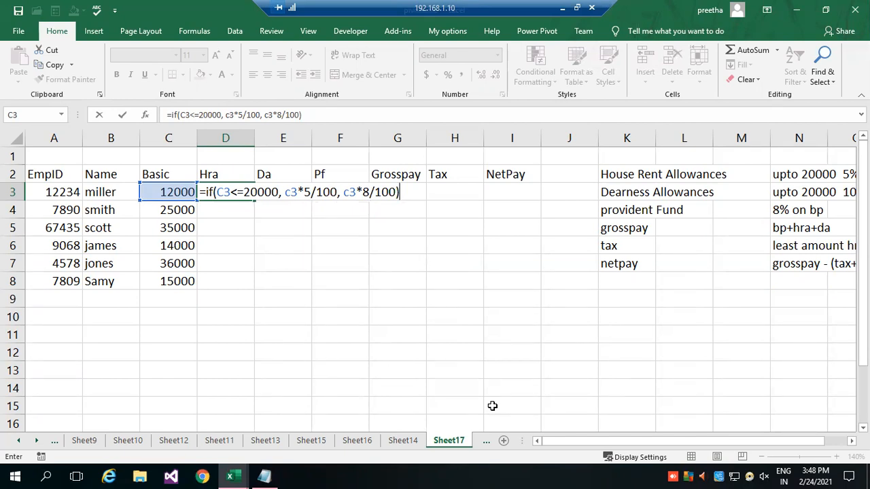
key("Return")
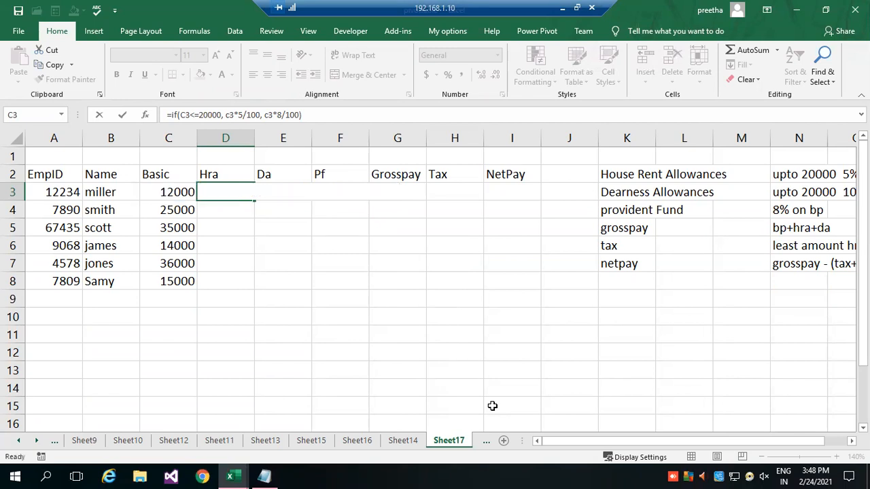
Fill the Hra formula from D3 down to D8 and check the Basic and Hra cells in row 5.
left_click(251, 192)
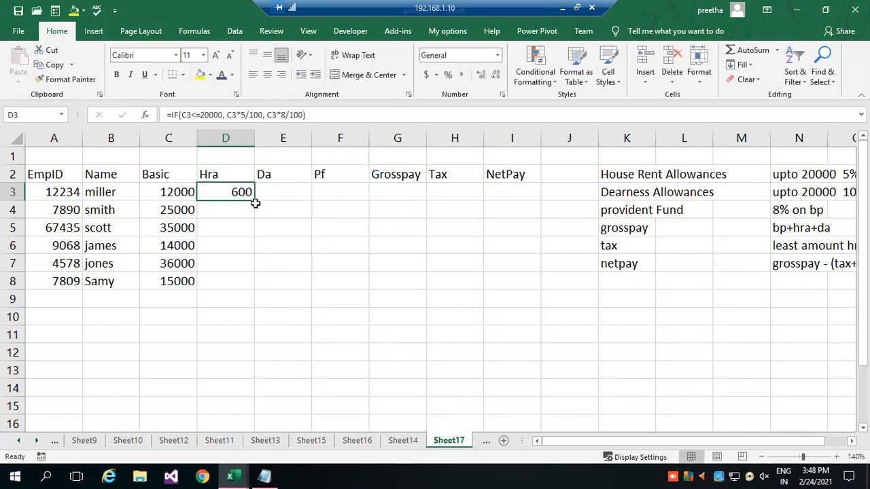
double_click(255, 199)
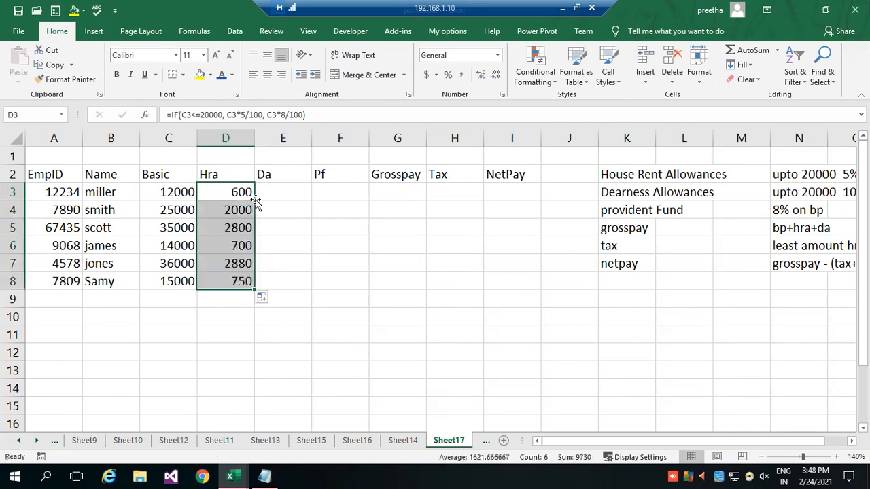
left_click_drag(655, 439, 603, 446)
left_click(177, 230)
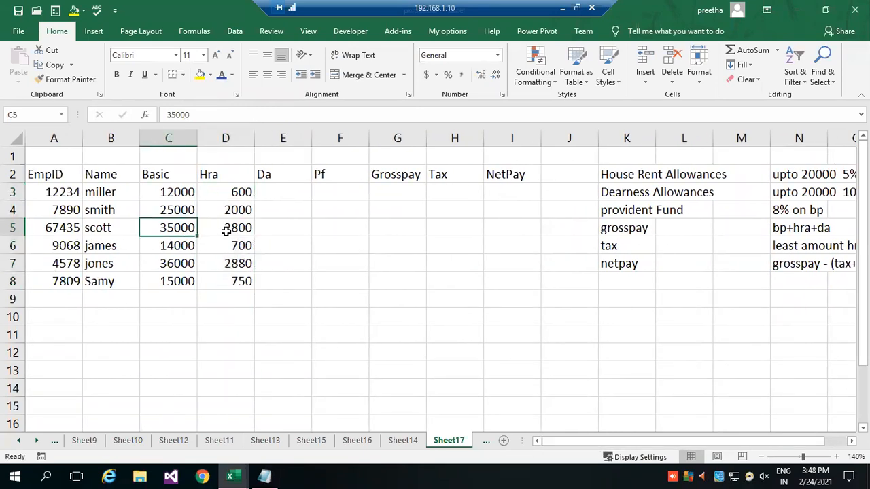
left_click(225, 231)
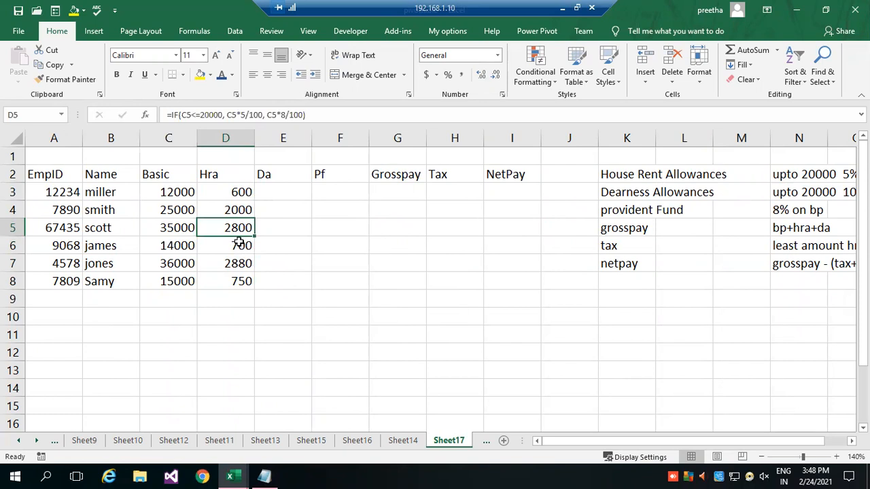
Check the dearness allowance rule and enter the Da formula =IF(C3<20000, C3*10/100, C3*12/100) in cell E3.
left_click(535, 330)
left_click_drag(582, 442, 788, 441)
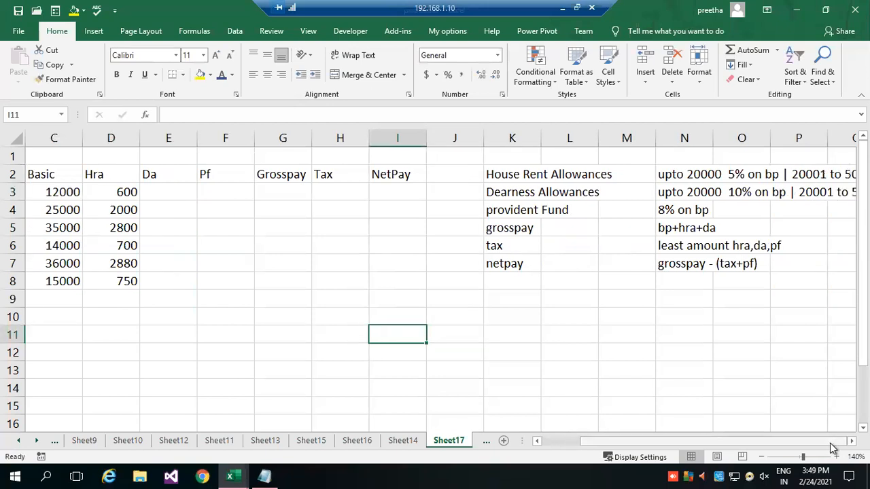
left_click(852, 441)
left_click(852, 442)
left_click_drag(807, 444, 660, 436)
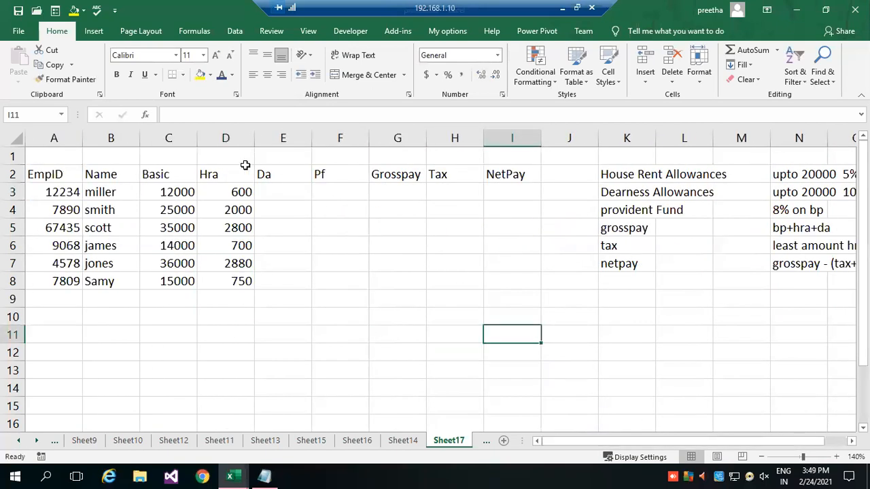
left_click(288, 194)
type("=if")
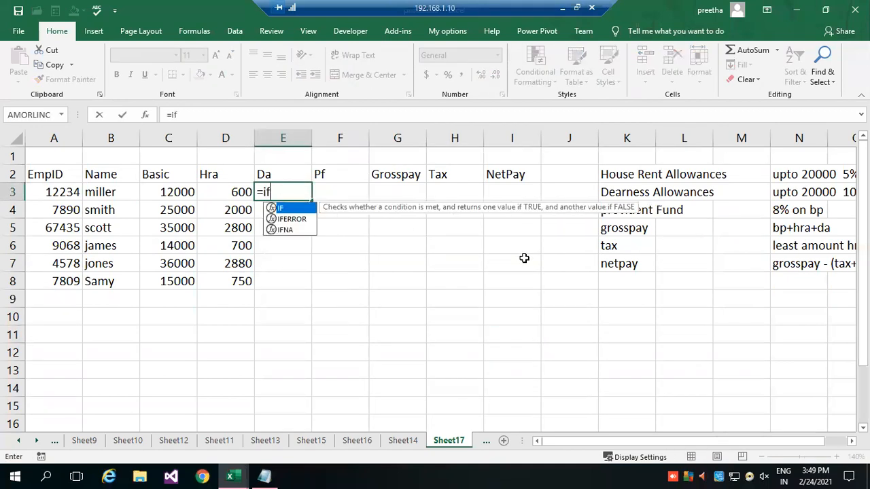
type("(")
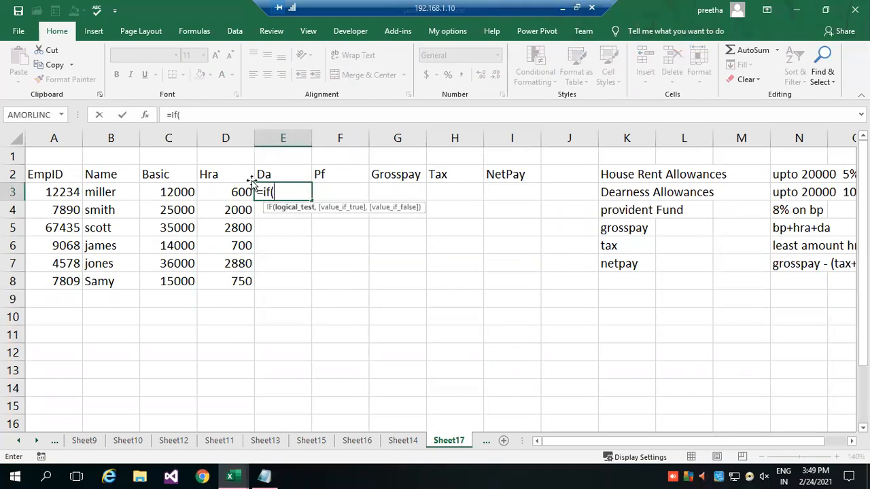
left_click(175, 191)
type("<")
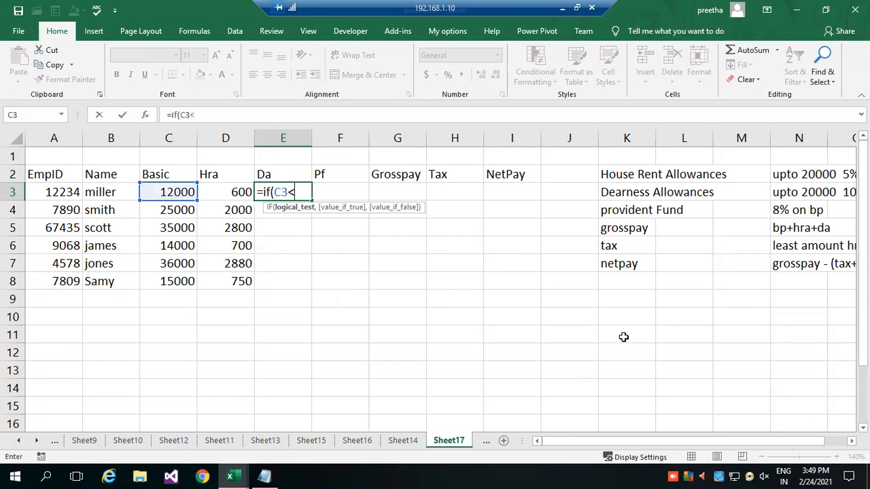
type("20000, c3*")
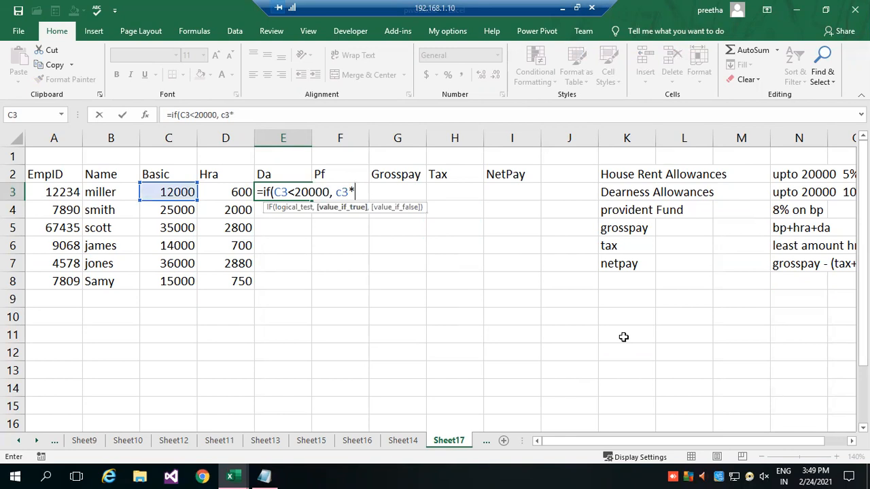
type("10/100")
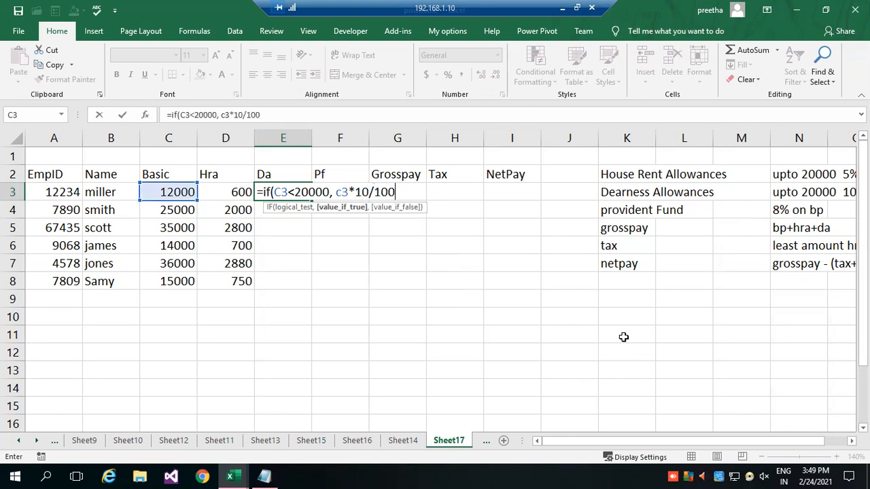
type(", c3*12/100")
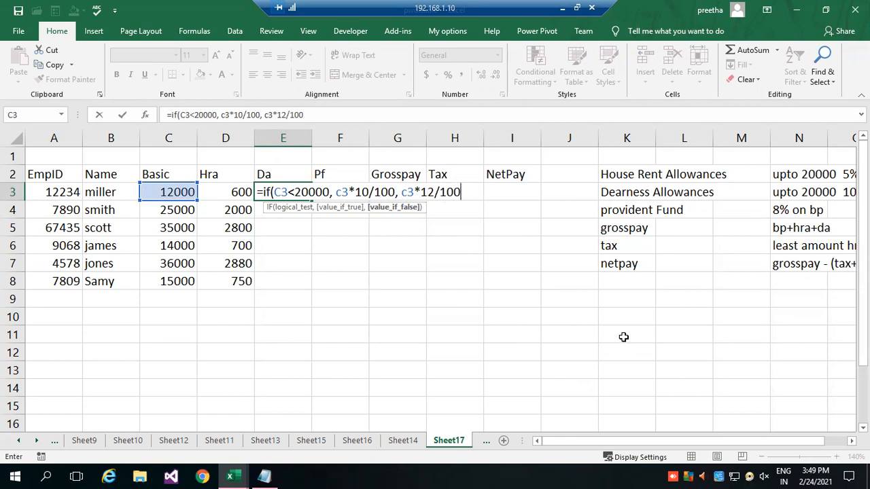
type(")")
key("Return")
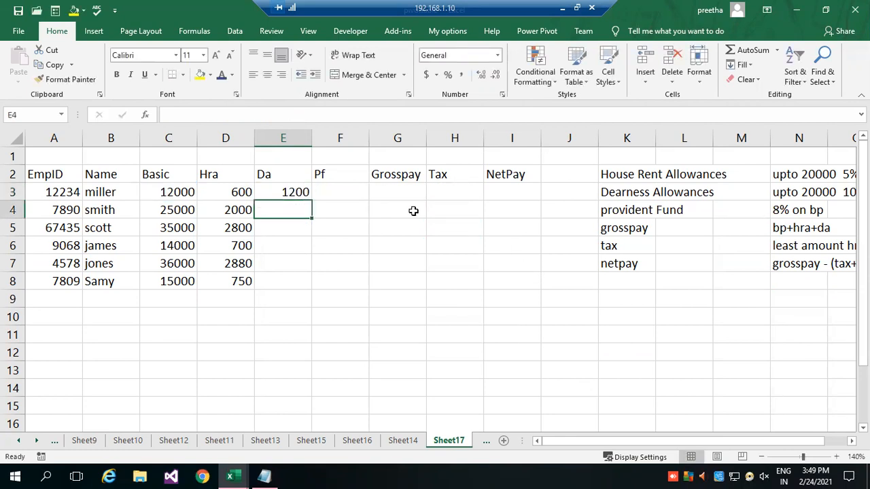
Open the Da formula in cell E3 for editing.
double_click(271, 193)
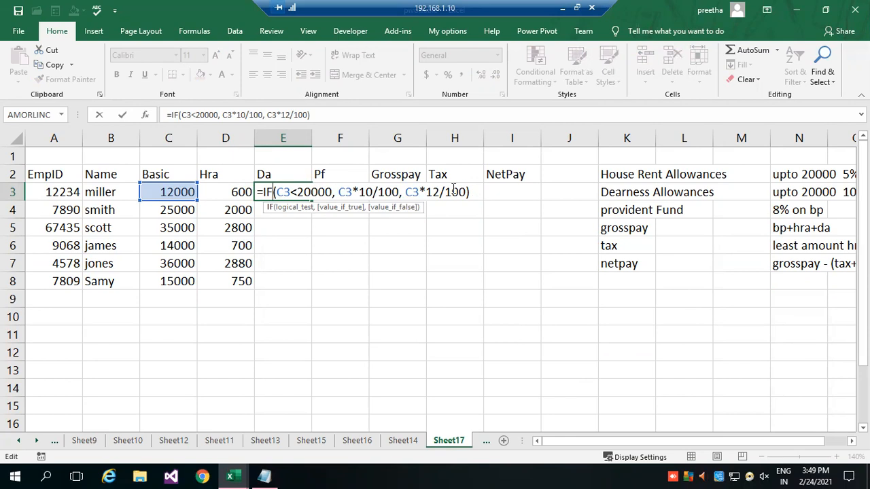
Commit the Da formula in cell E3 and fill it down to E8.
key("Return")
left_click(292, 187)
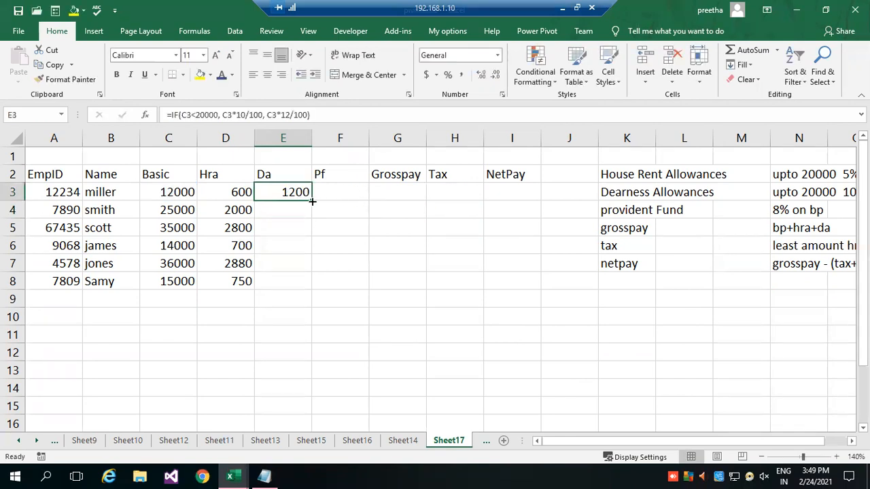
double_click(312, 201)
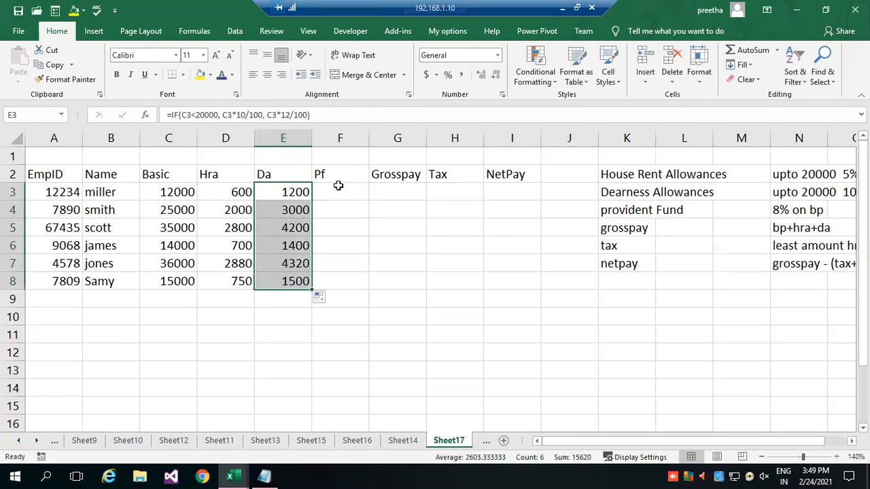
Enter the Pf formula =C3*8/100 in cell F3 and fill it down to F8.
left_click(336, 189)
type("=")
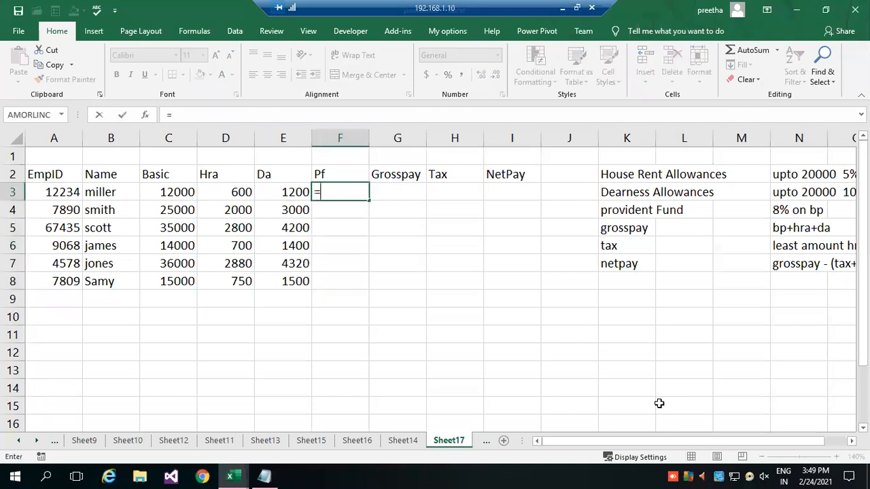
left_click(187, 200)
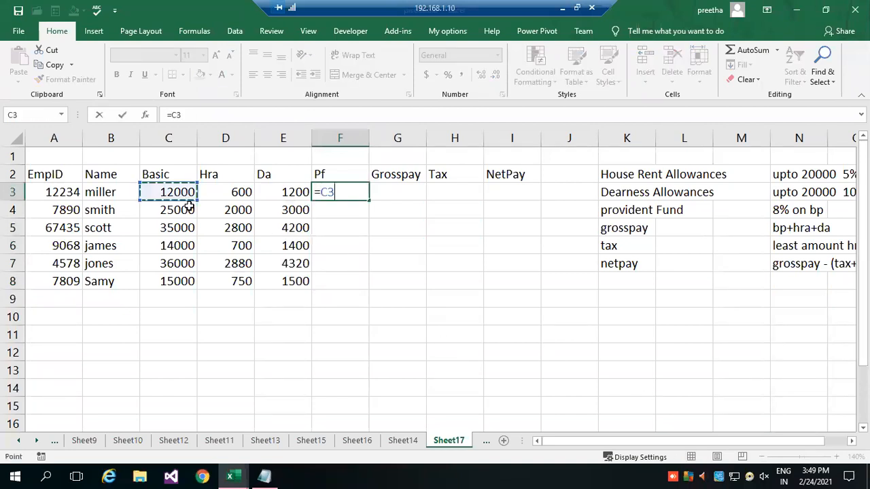
type("*8/100")
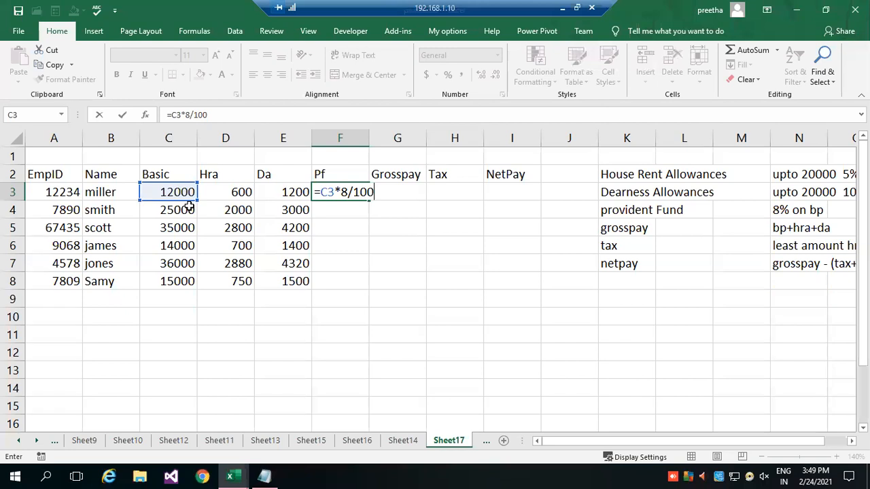
key("Return")
left_click(346, 192)
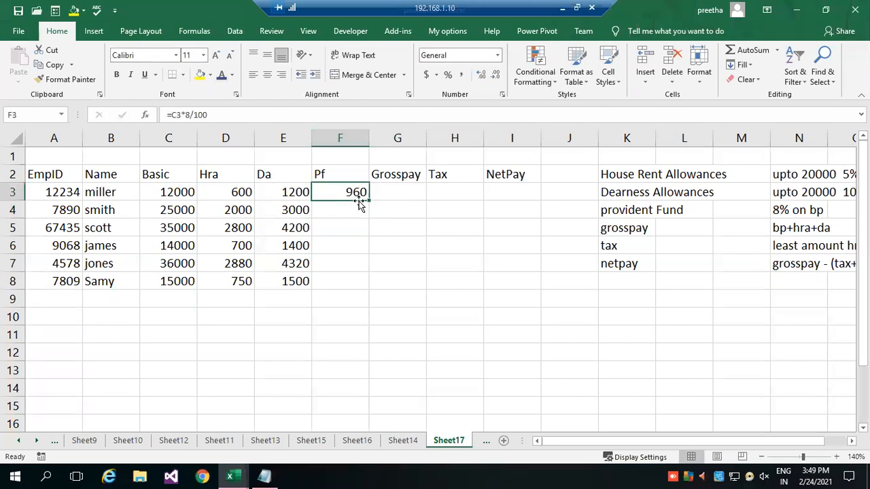
left_click_drag(368, 201, 371, 288)
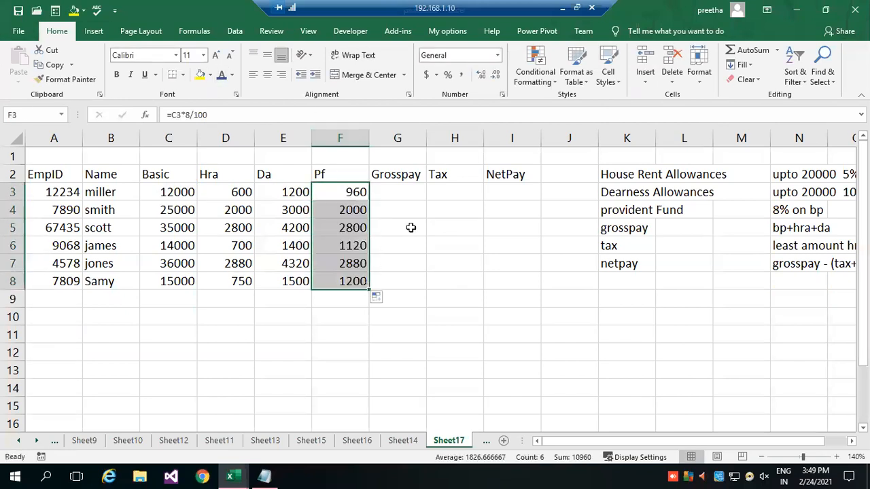
Enter the Grosspay formula =C3+D3+E3 in cell G3 and fill it down to G8.
left_click(407, 190)
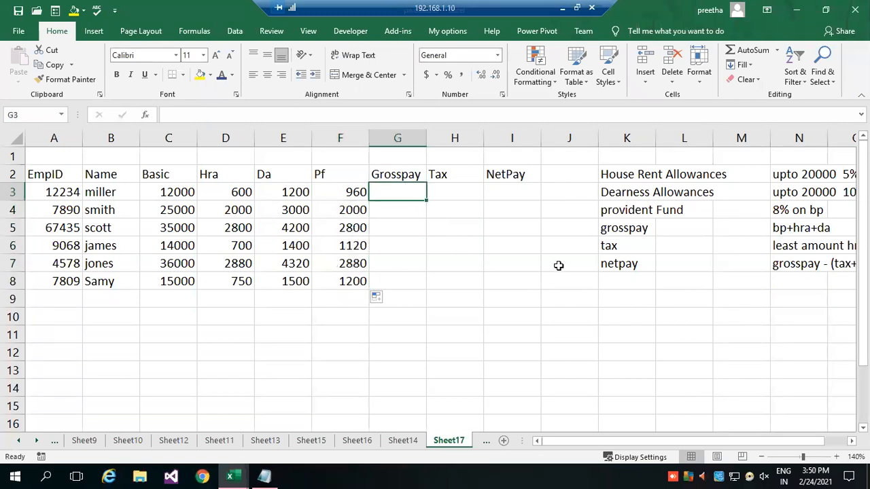
type("=")
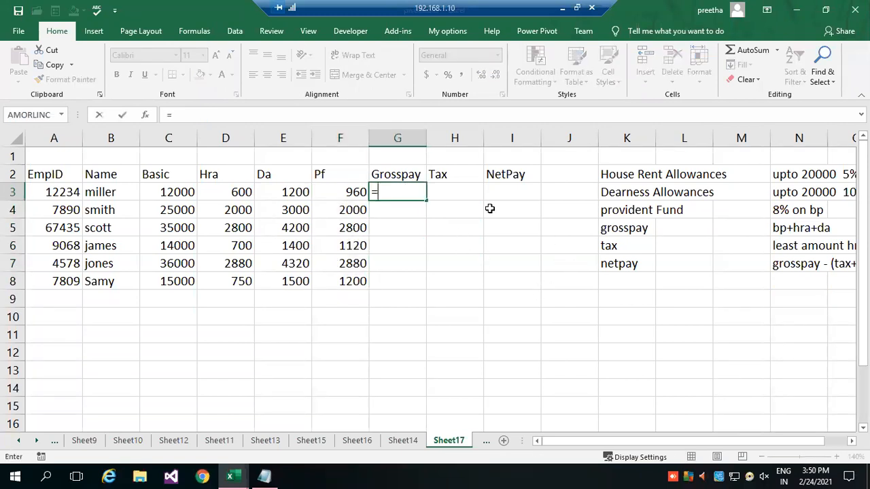
left_click(184, 192)
type("+")
left_click(230, 189)
type("+")
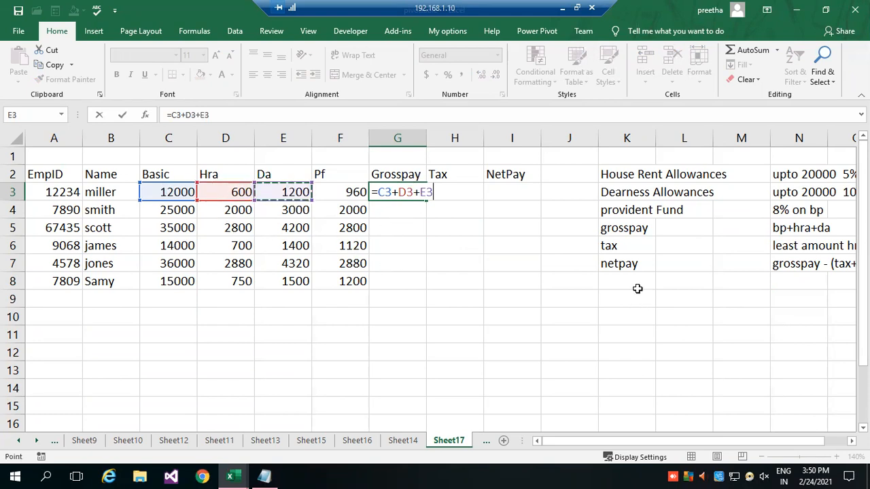
key("Return")
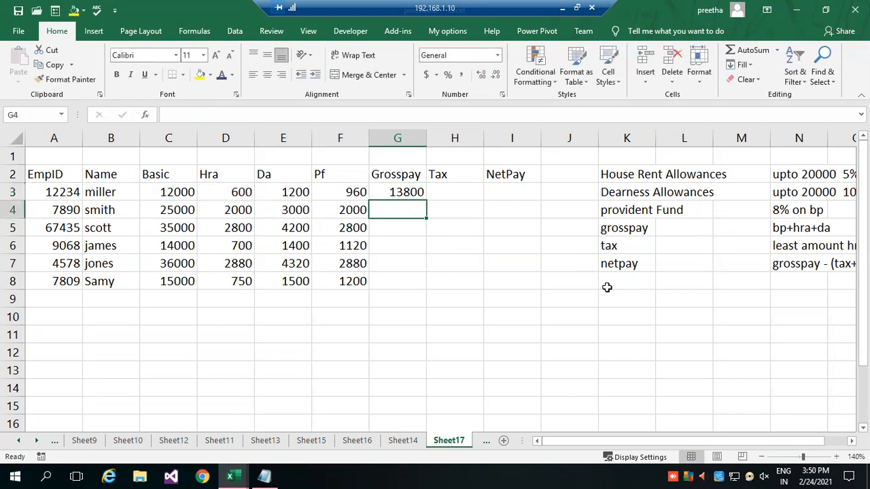
left_click(388, 192)
double_click(426, 202)
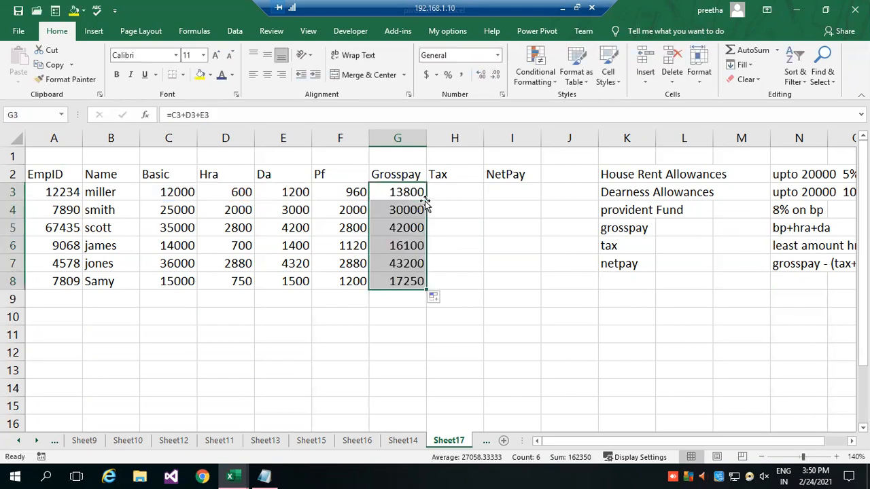
Check the Hra, Da and Pf cells in row 3 and start the Tax formula in cell H3 with =if(AND(.
left_click(448, 192)
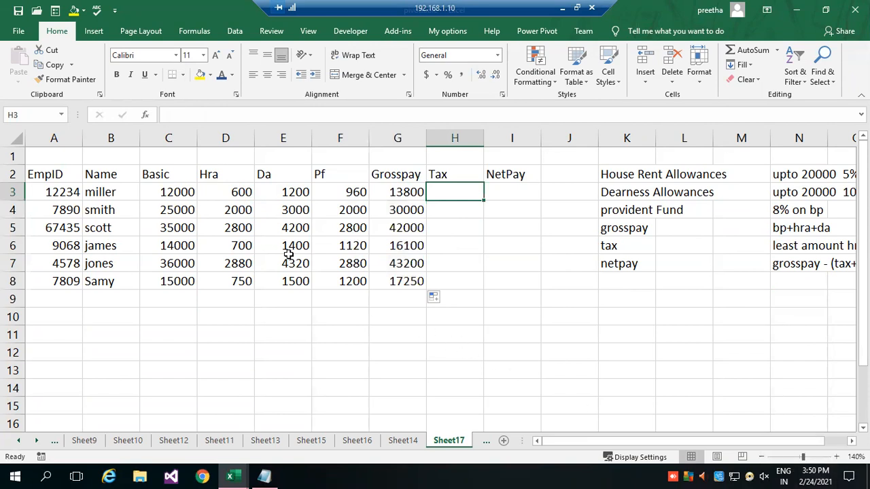
left_click_drag(229, 194, 351, 196)
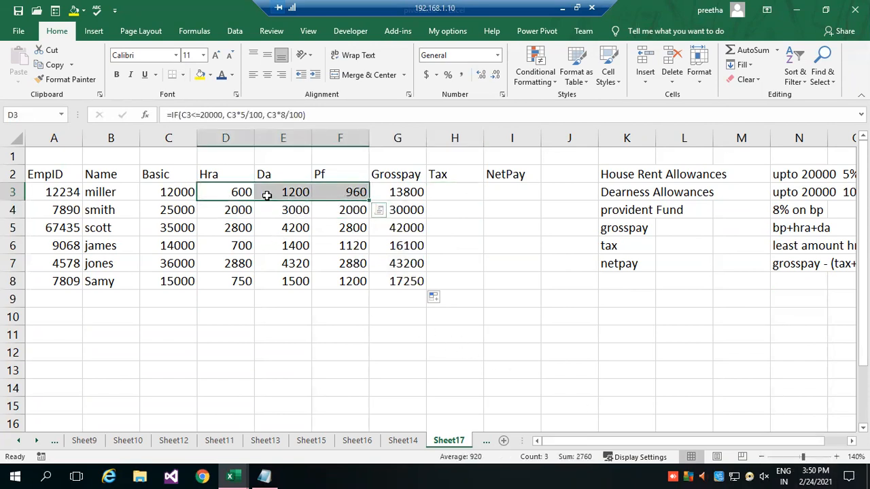
left_click(466, 192)
type("=")
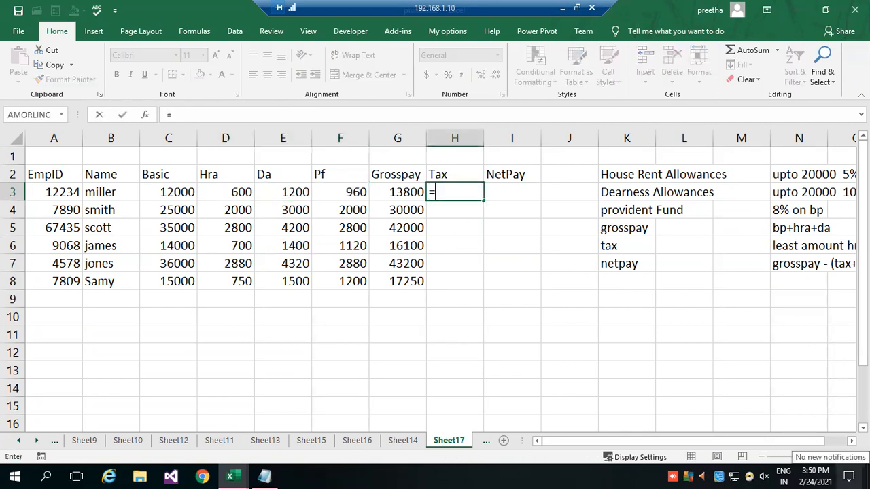
type("if9")
key("BackSpace")
type("(")
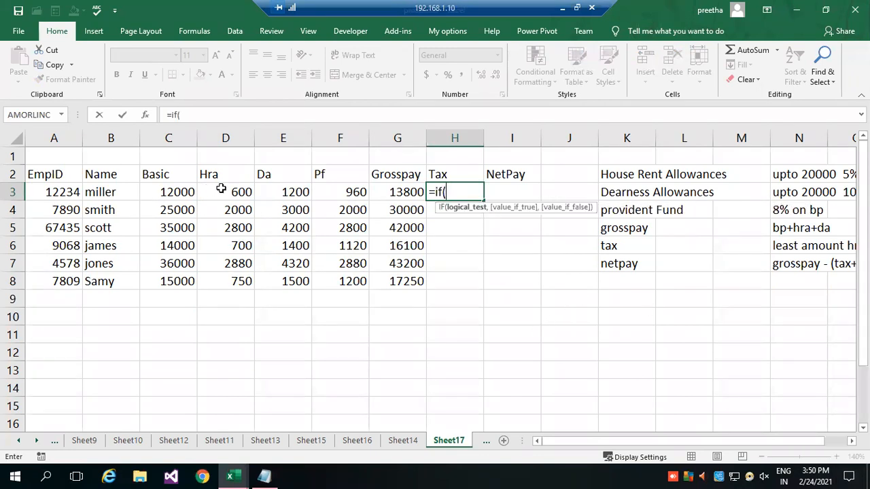
left_click(221, 189)
key("BackSpace")
key("BackSpace")
type("AND(")
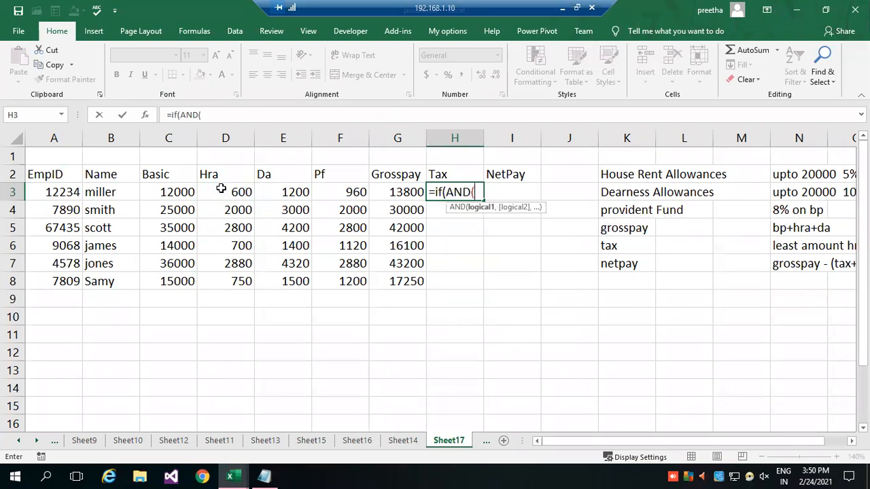
Add the conditions D3<E3,D3<F3 to the AND test in the H3 formula, with D3 as the value if true.
left_click(221, 192)
type("<")
left_click(276, 192)
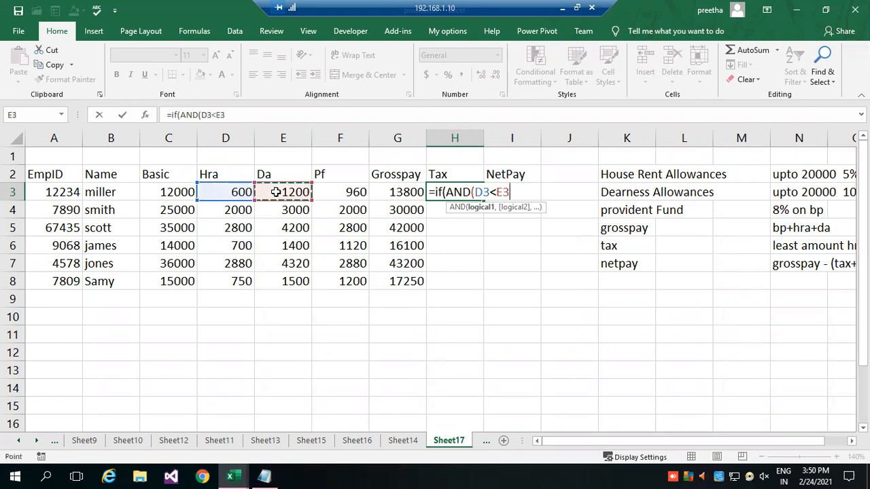
type(",")
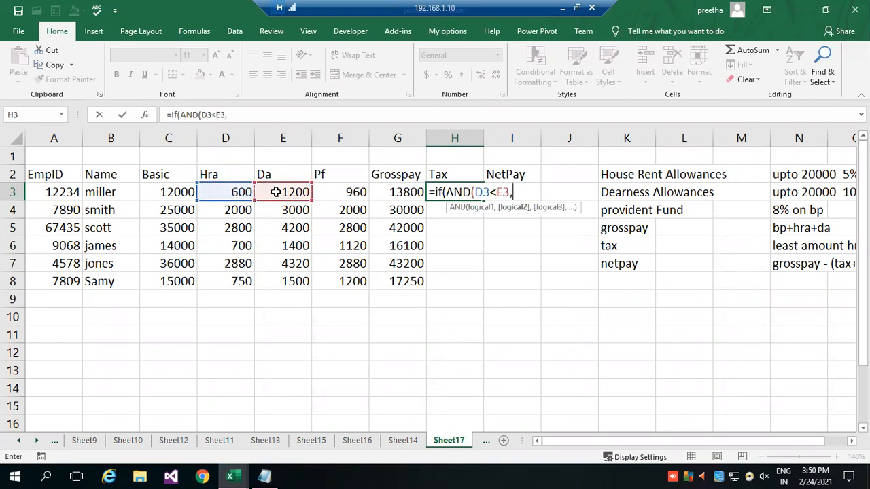
left_click(228, 189)
type("<")
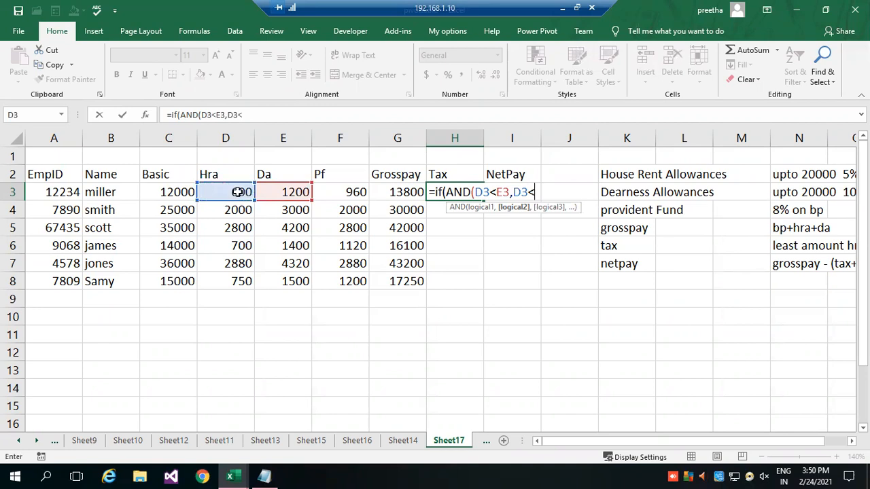
left_click(340, 193)
type("),")
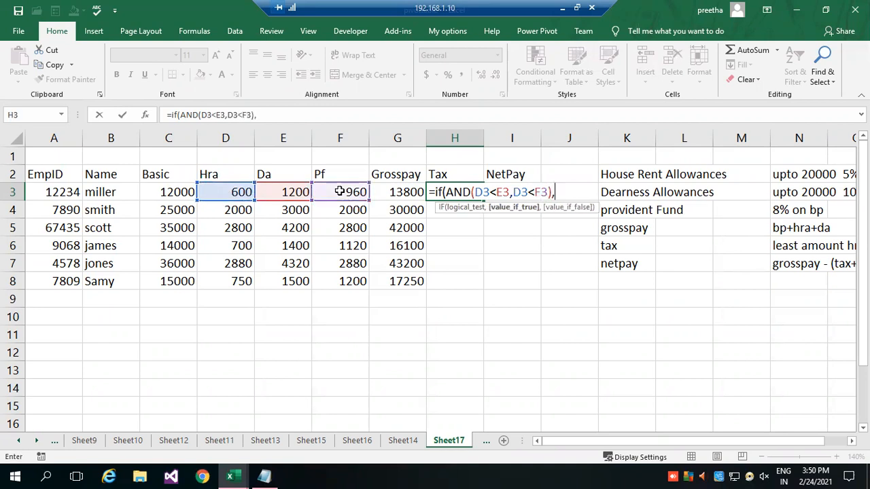
type("D3")
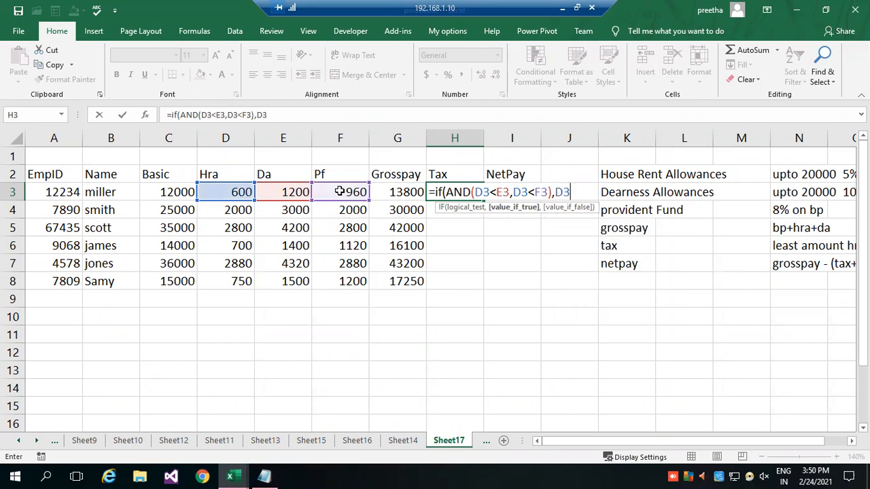
type(",")
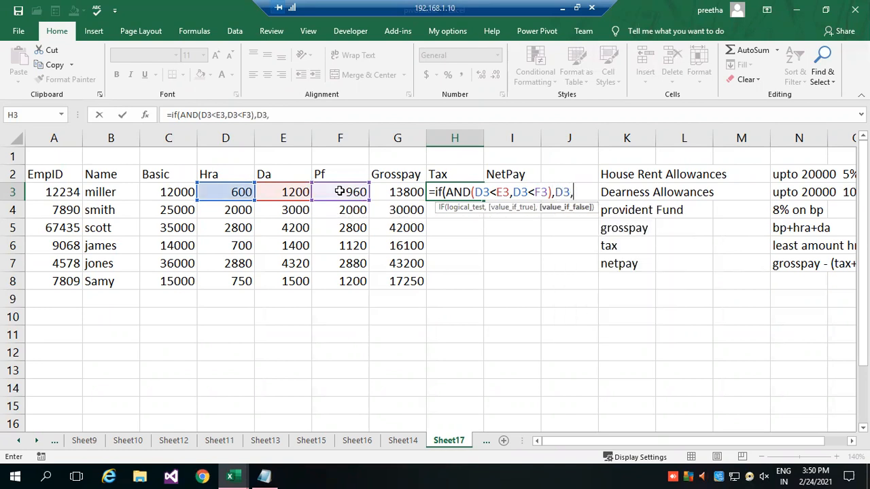
type("IF(")
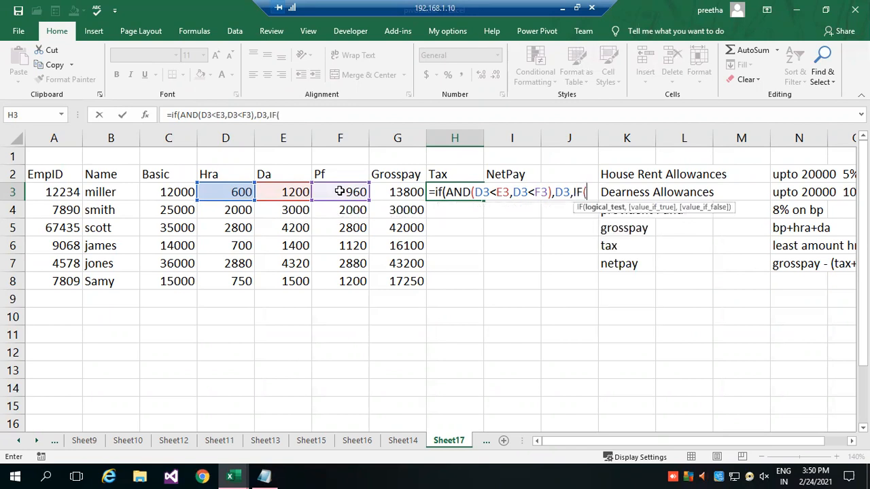
Add the nested part IF(E3<F3),E3,F3) as the value if false in the H3 Tax formula and try to commit it.
left_click(276, 192)
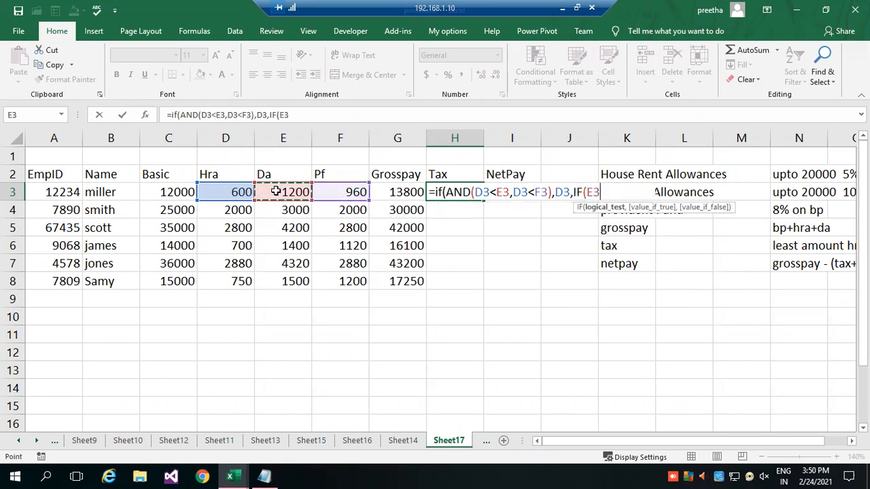
type("<")
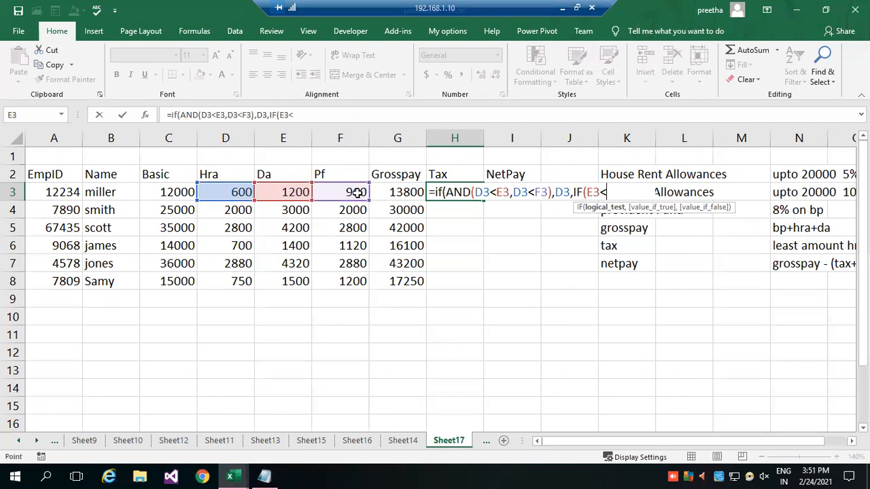
left_click(359, 193)
type("),")
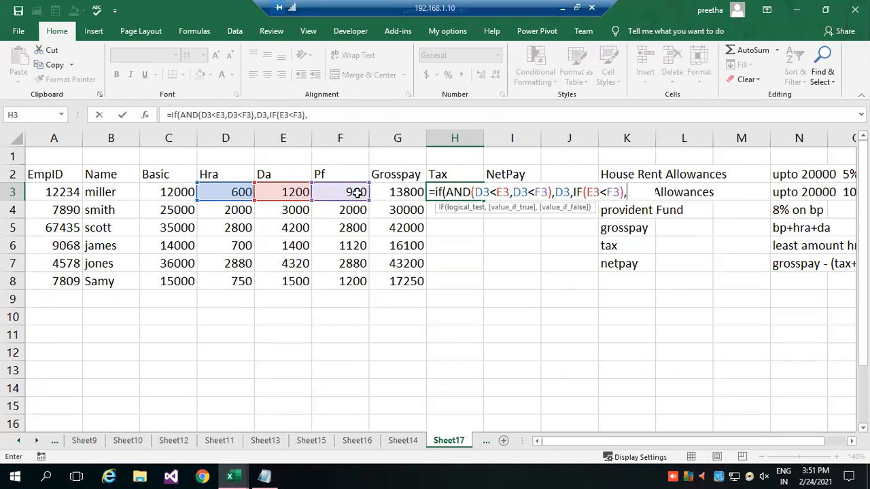
type("E")
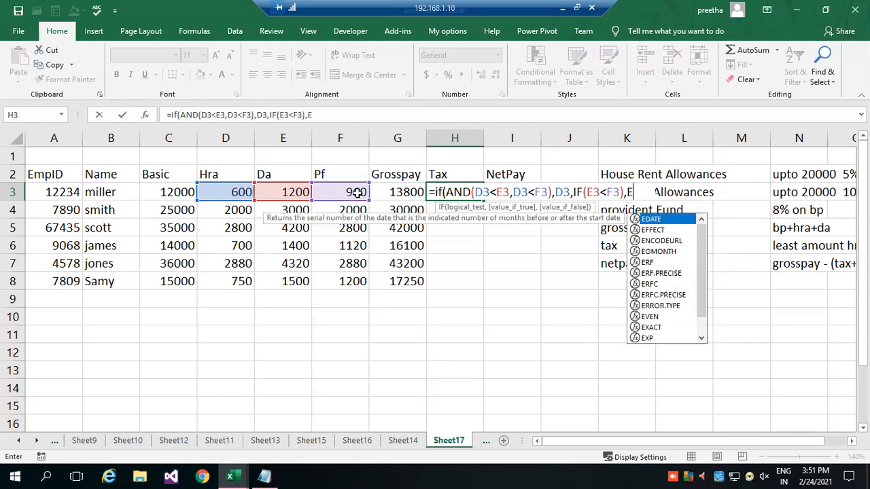
type("3")
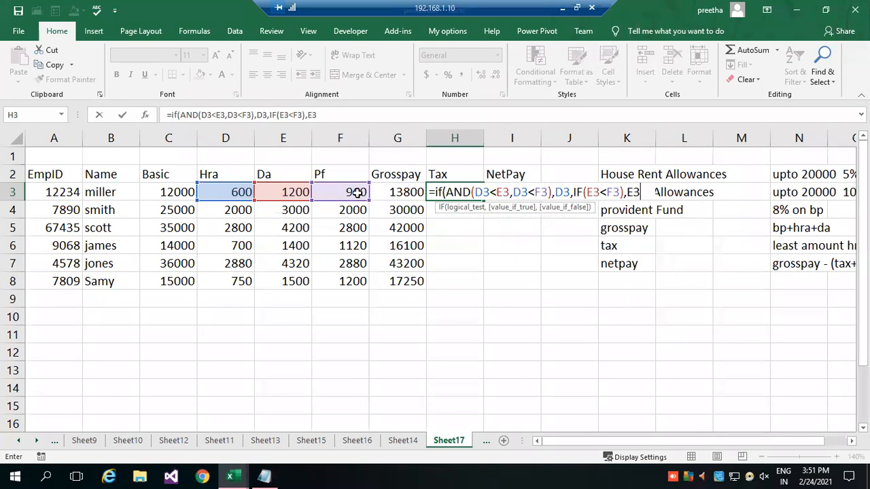
type(",F3")
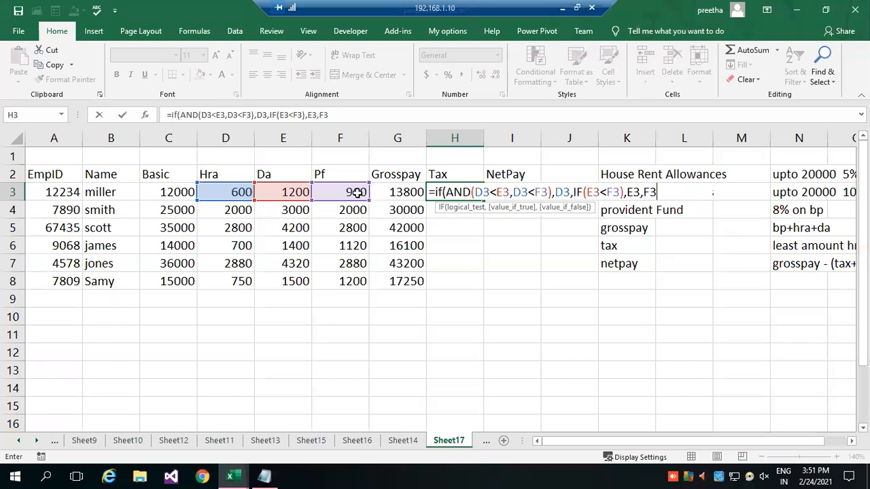
type(")")
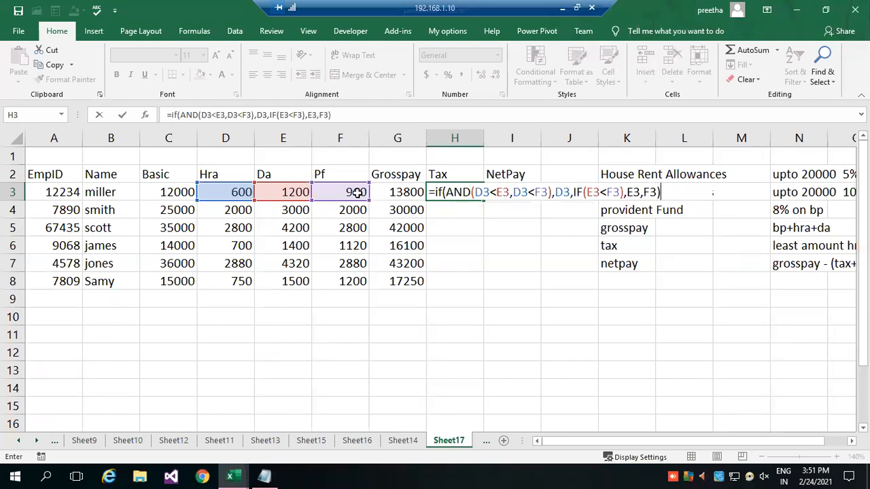
key("Return")
key("Return")
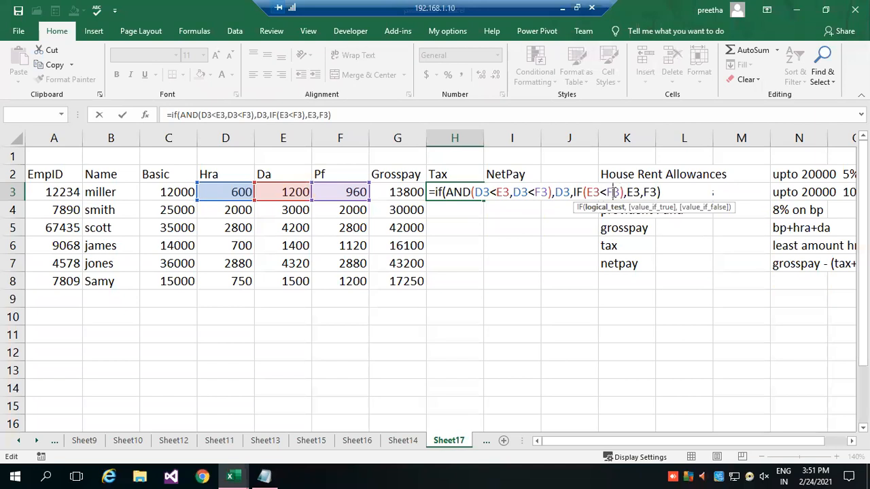
Examine the AND test, the value if true and the nested IF part of the H3 Tax formula for the error.
left_click(632, 193)
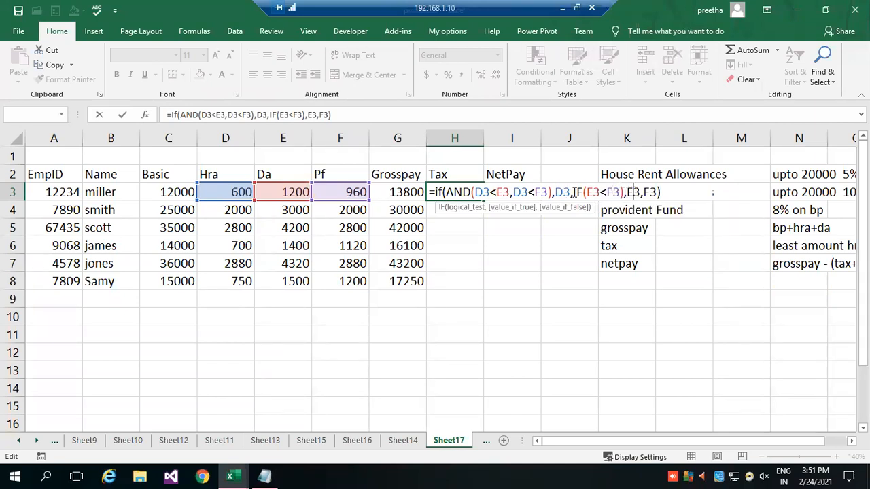
left_click(619, 191)
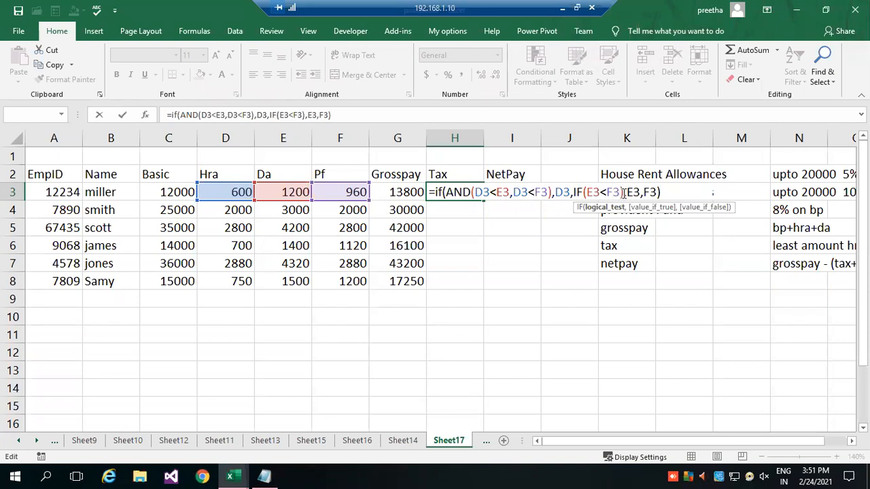
left_click(623, 192)
type(",")
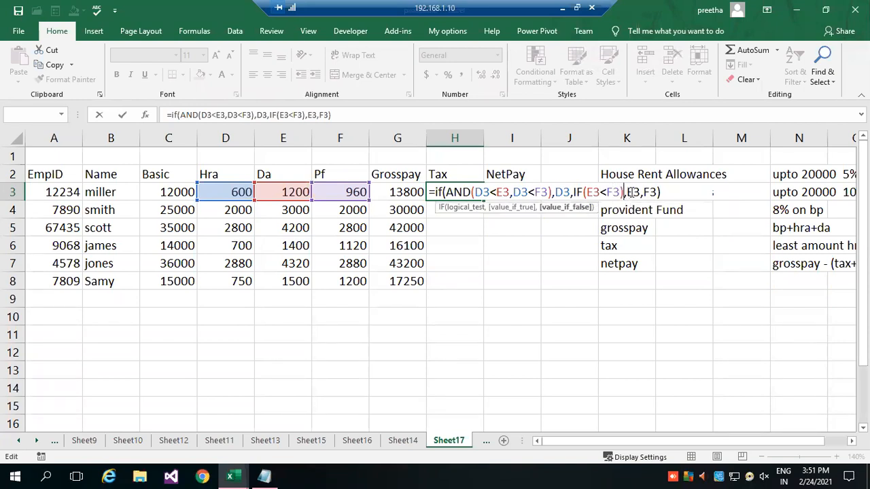
left_click(570, 192)
left_click(556, 192)
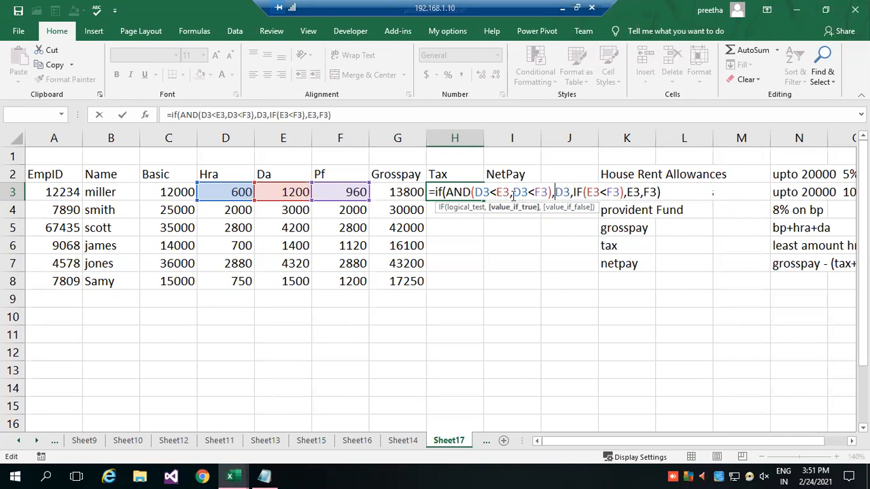
left_click(454, 192)
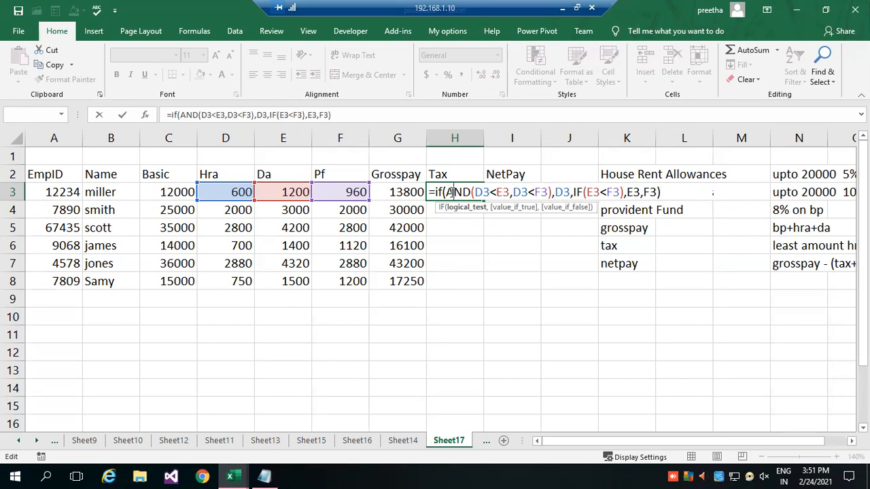
left_click(571, 192)
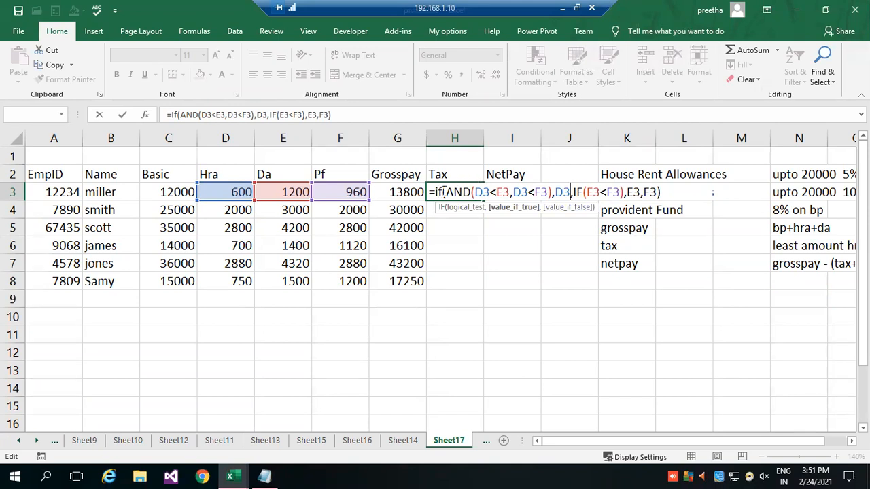
left_click(482, 193)
left_click(564, 193)
left_click(577, 193)
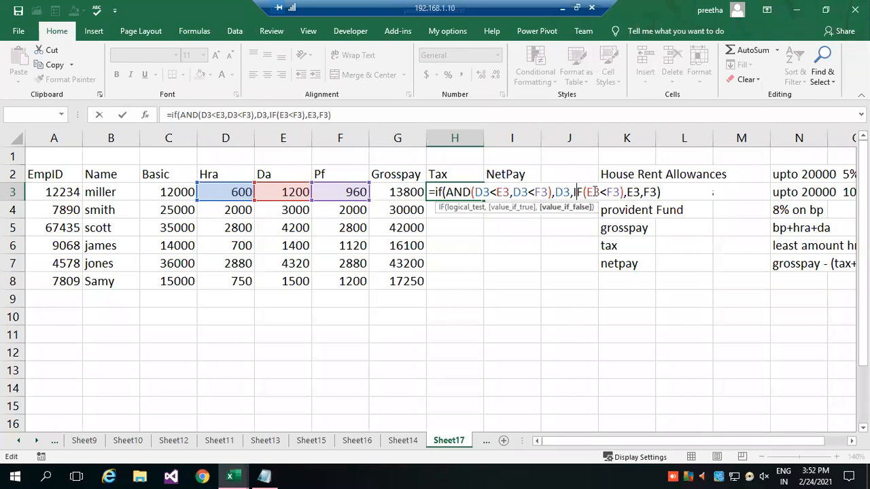
Remove the ending ),E3,F3) from the nested IF in the H3 Tax formula, back to IF(E3<F3.
left_click(630, 192)
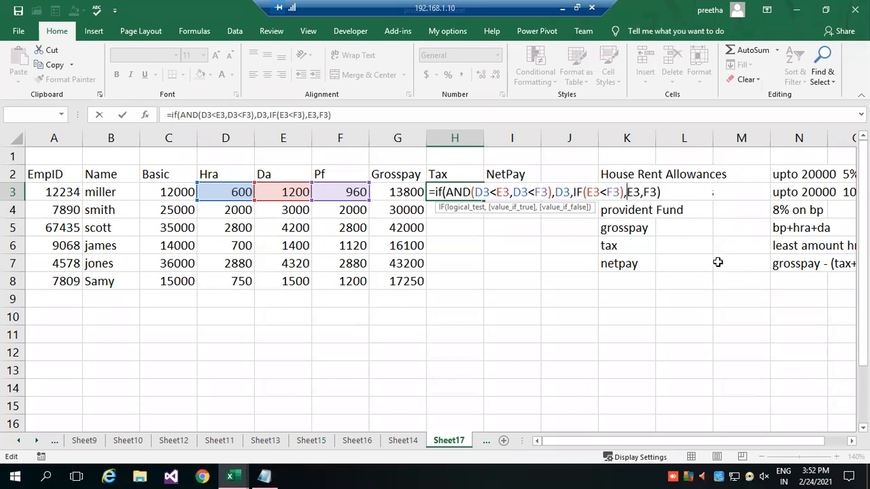
key("BackSpace")
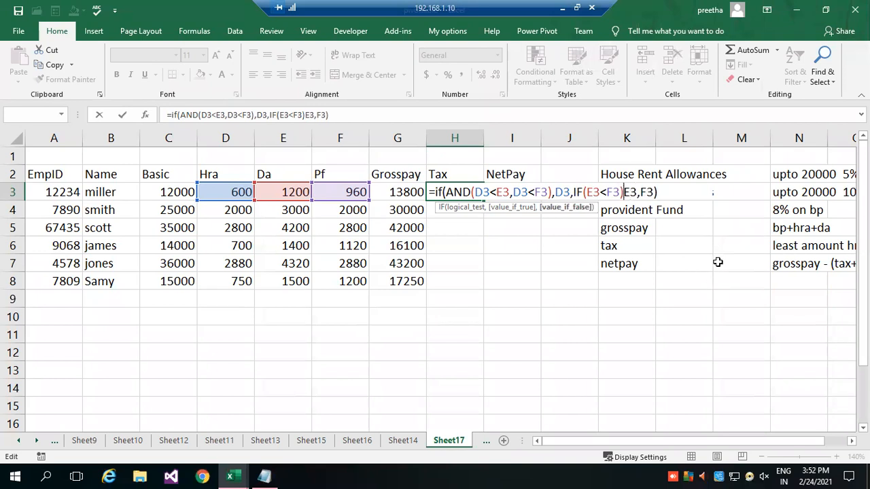
key("Delete")
key("Delete")
key("Delete")
key("Delete")
key("Delete")
key("Delete")
type(",")
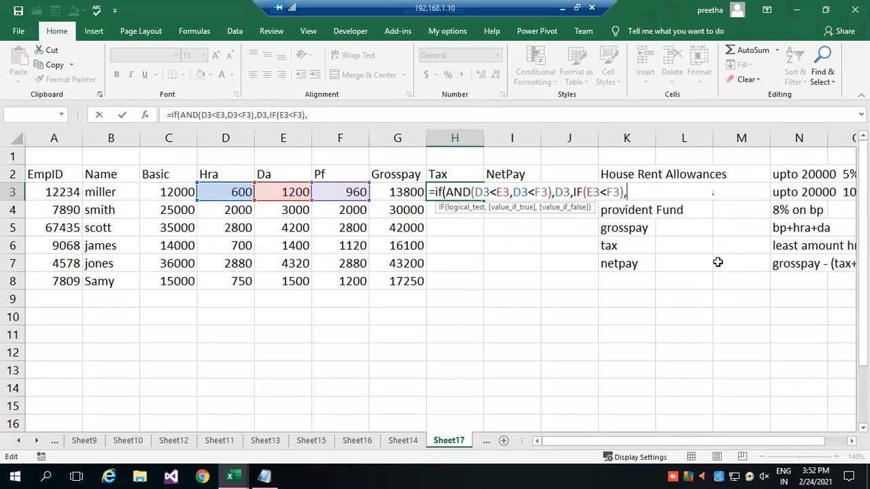
key("BackSpace")
key("BackSpace")
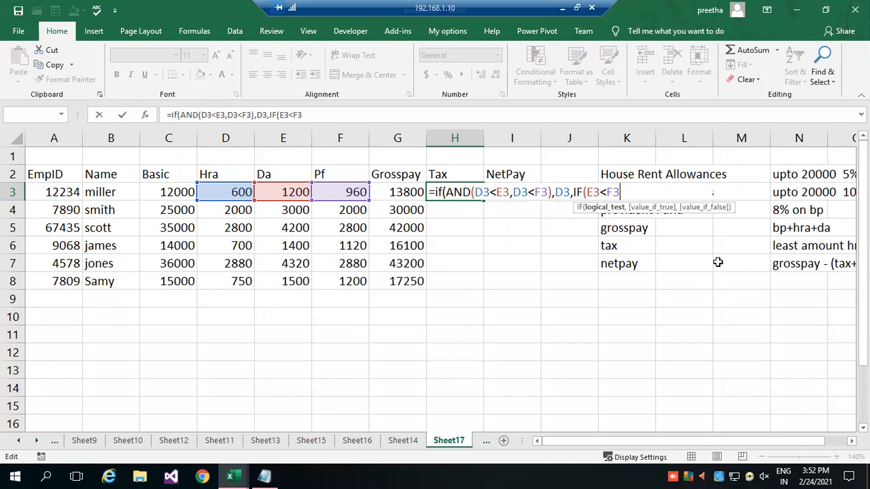
Re-enter the ending ),E3,F3) after IF(E3<F3 in the H3 Tax formula and try to commit it.
type(")")
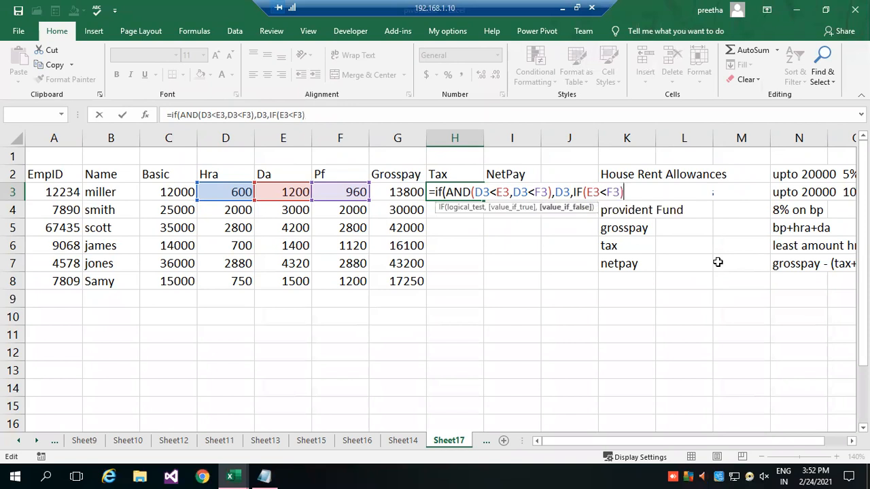
type(",")
type("E3")
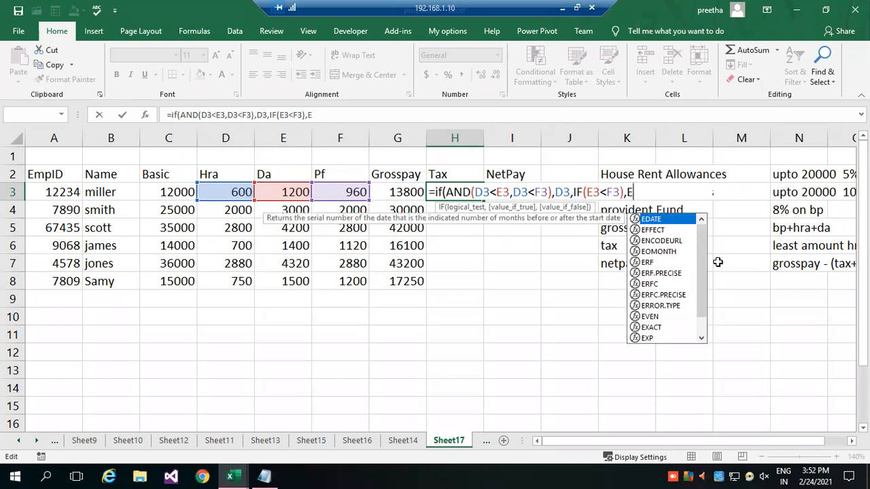
type(",")
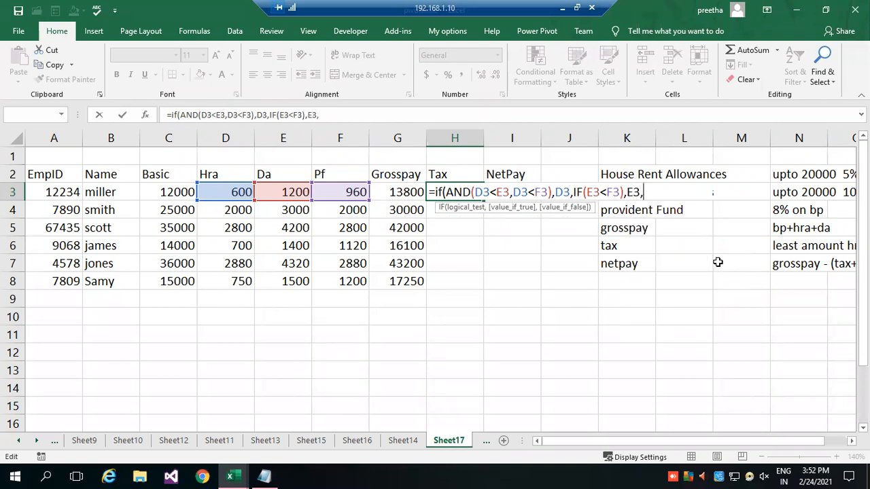
type("F3))")
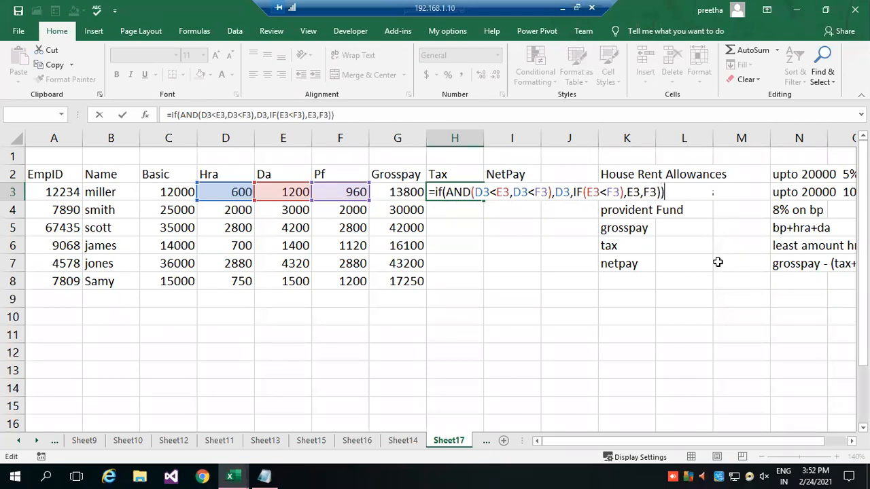
key("BackSpace")
key("BackSpace")
type(")")
key("Return")
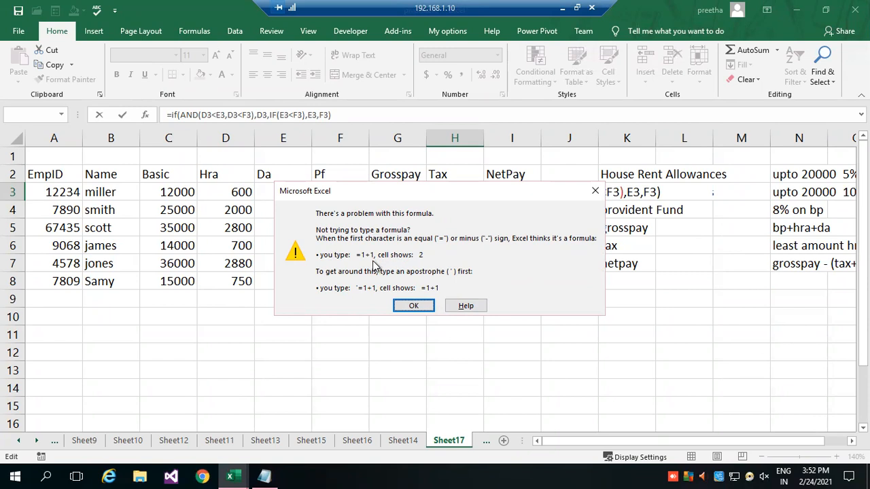
left_click(413, 306)
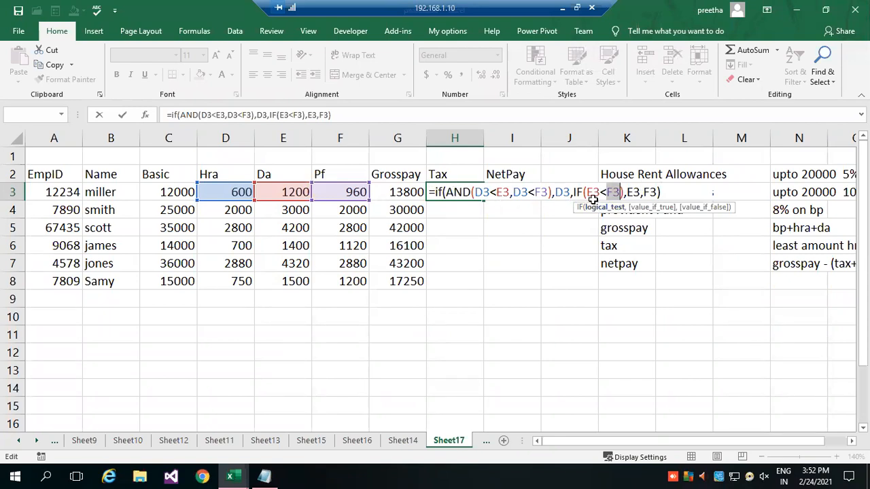
Change the nested IF test in H3 to AND(E3<F3,E3<D3) and commit the Tax formula with the suggested correction accepted.
left_click(621, 195)
left_click(585, 193)
type("AND(")
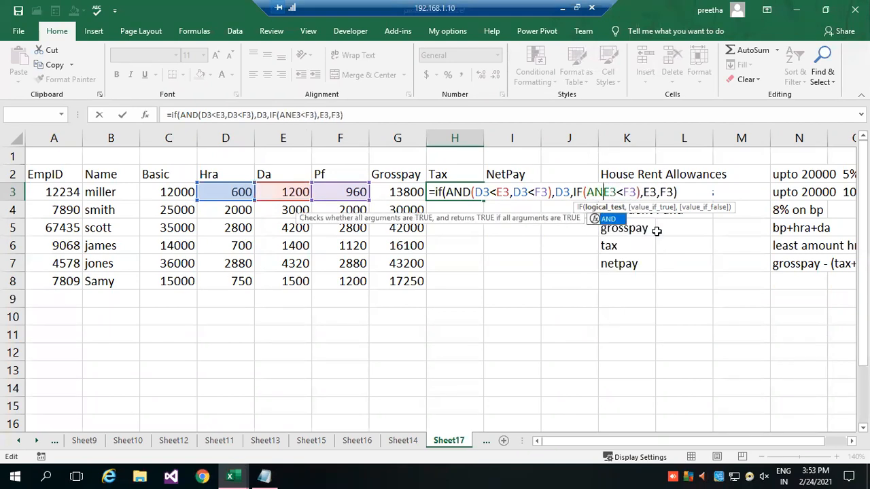
key("Right")
key("Right")
key("Right")
key("Right")
key("Right")
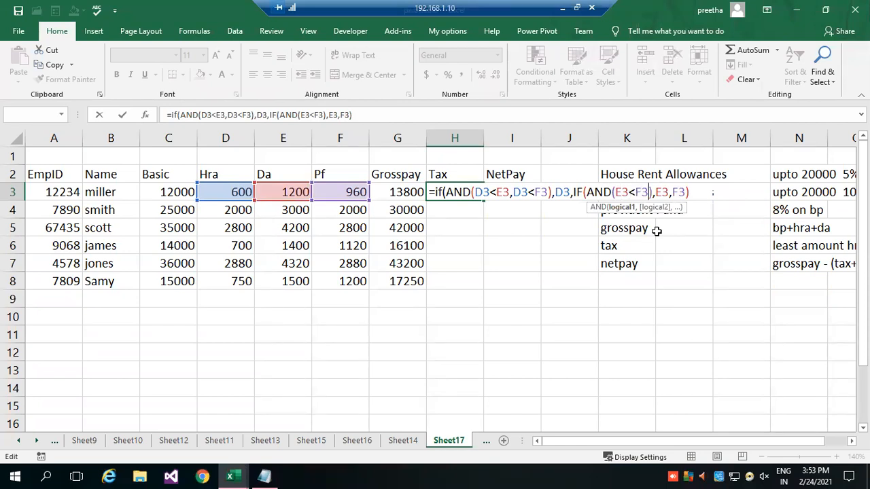
type(",E3")
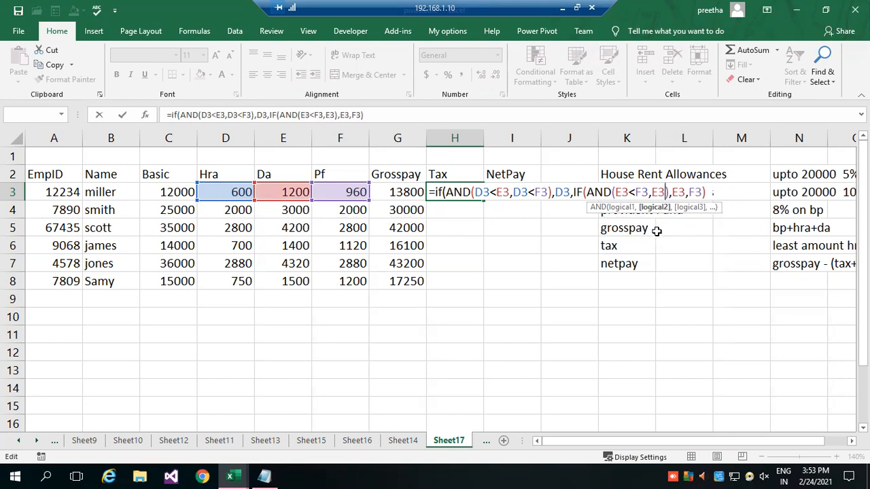
type("<D3")
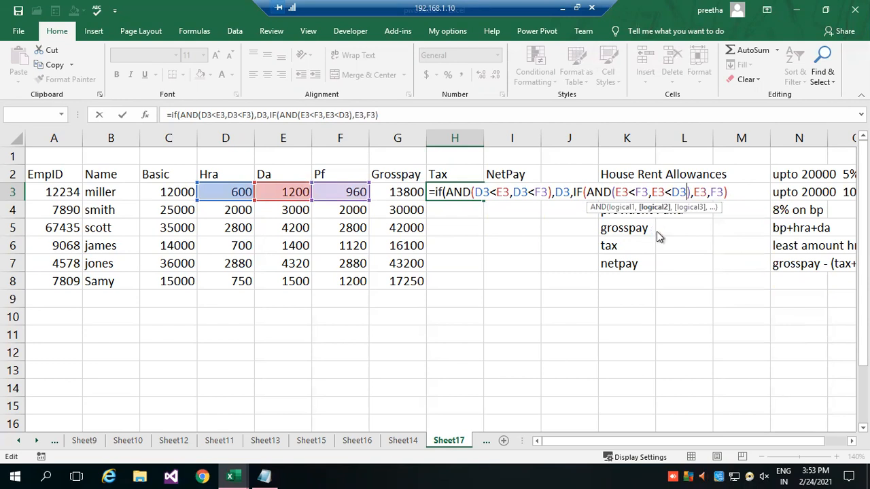
key("Return")
key("Return")
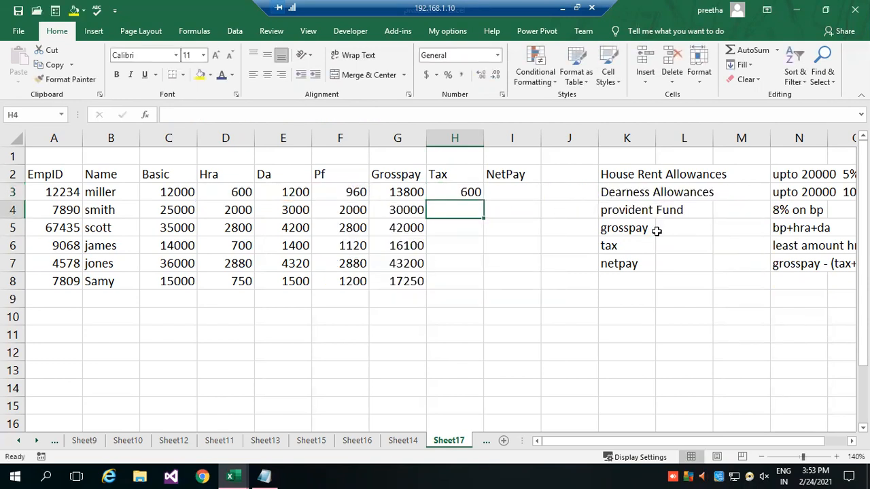
Fill the Tax formula down from H3 to H8 and review the completed formula in H3.
left_click(472, 192)
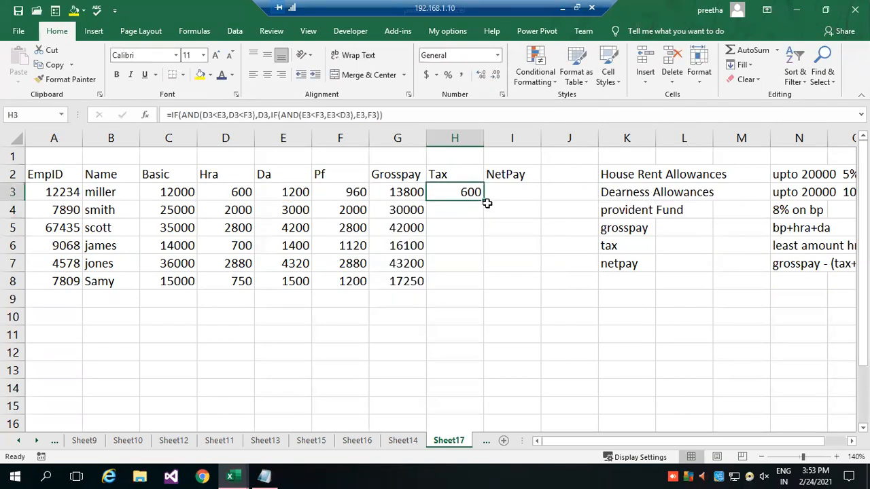
left_click_drag(484, 201, 490, 291)
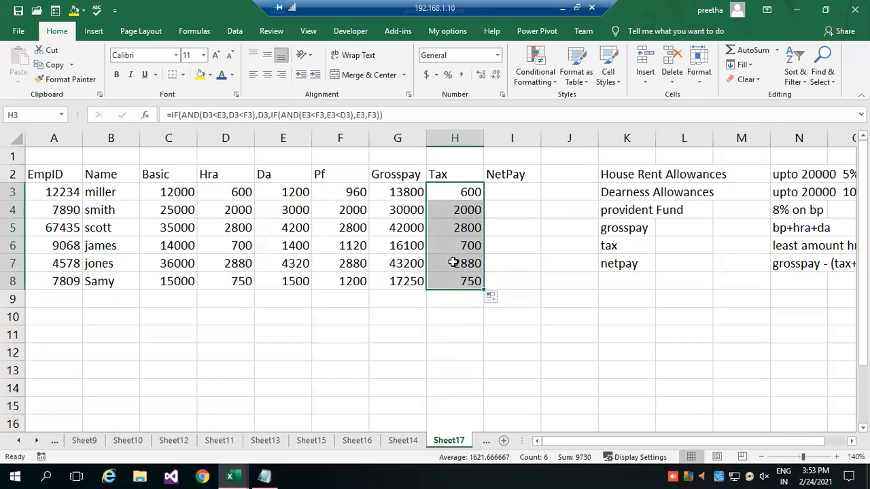
double_click(461, 192)
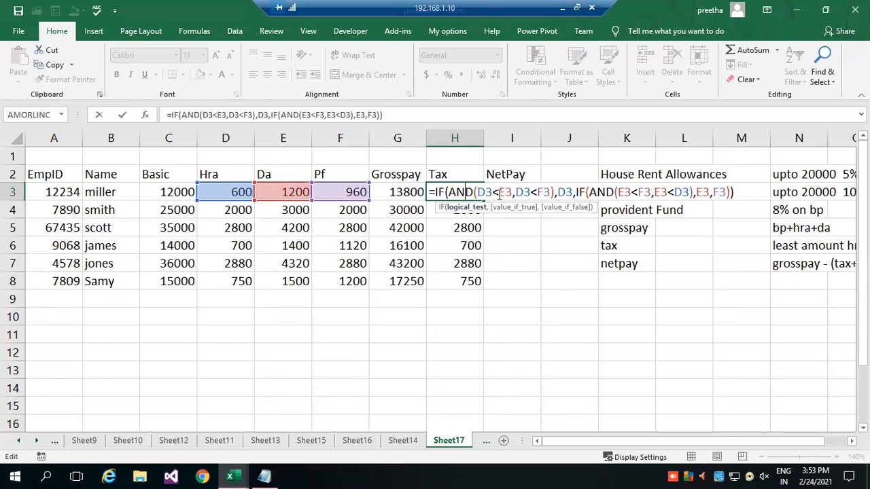
left_click(567, 192)
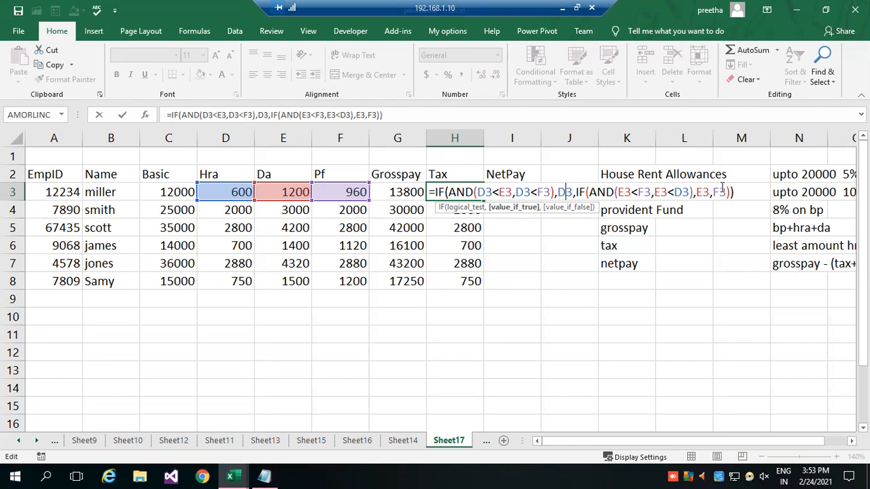
key("Return")
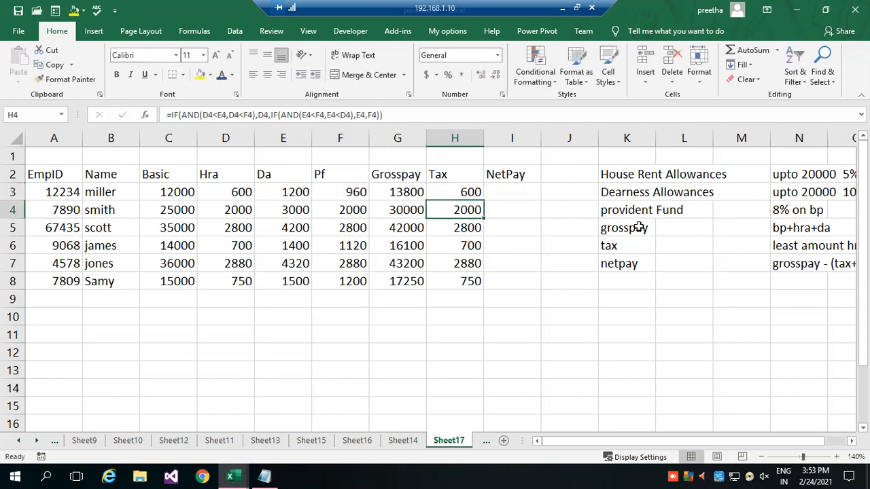
Enter the NetPay formula =G3-(F3+H3) in cell I3.
left_click(512, 193)
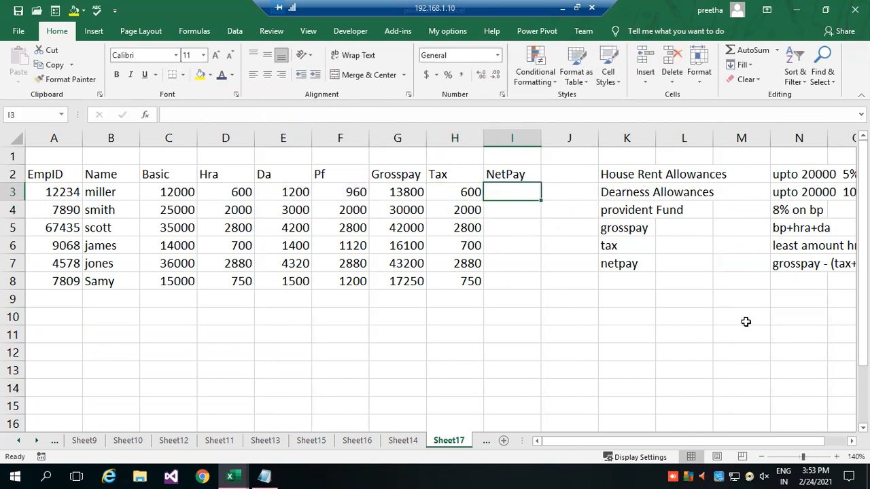
type("=")
left_click(398, 190)
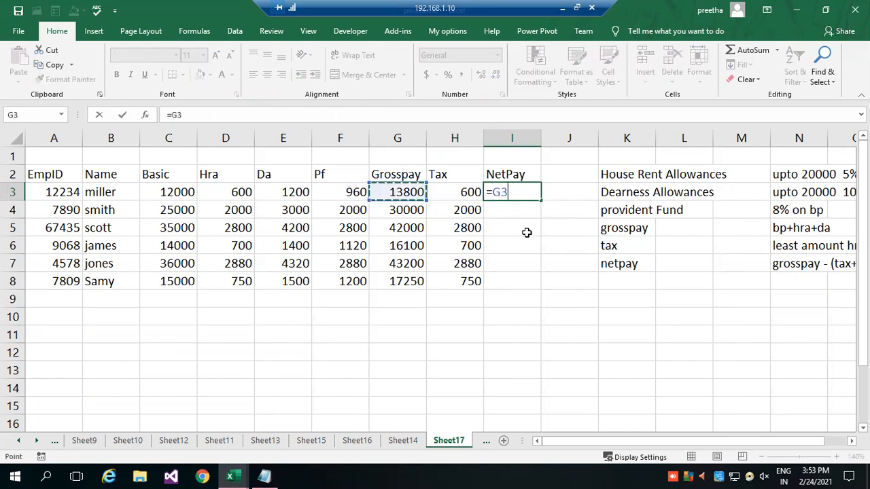
type("-")
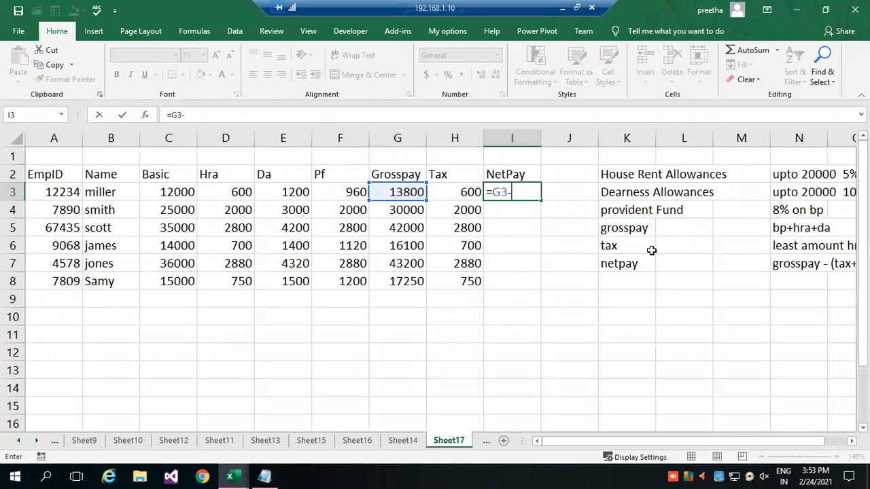
type("(")
left_click(356, 193)
type("+")
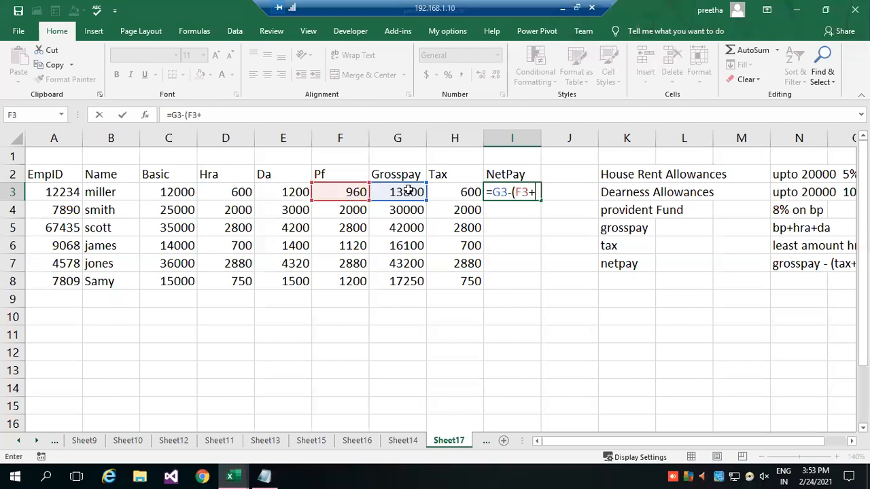
left_click(413, 196)
key("BackSpace")
key("BackSpace")
left_click(461, 196)
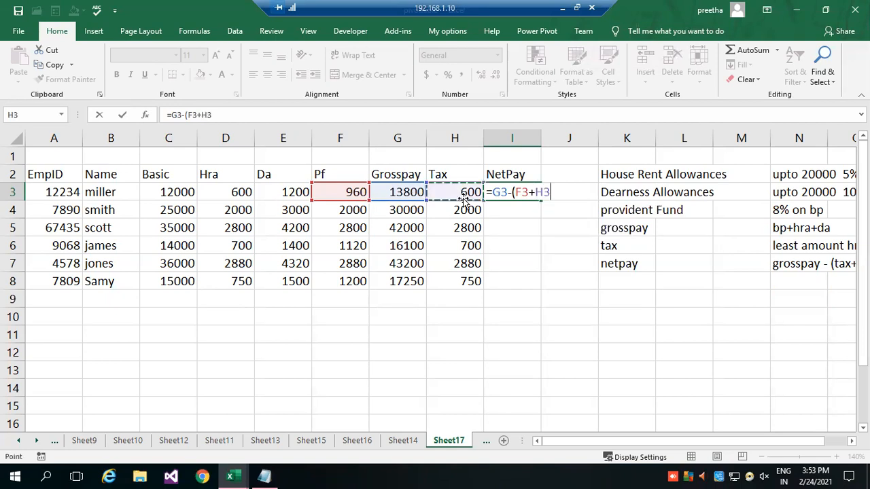
type(")")
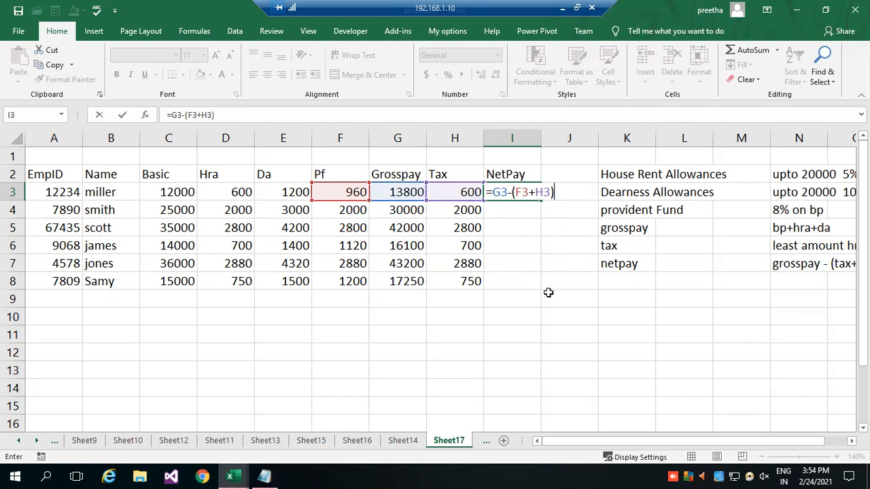
key("Return")
Fill the NetPay formula down from I3 to I8 and reselect I3 to check its formula.
left_click(502, 190)
left_click_drag(541, 198, 545, 291)
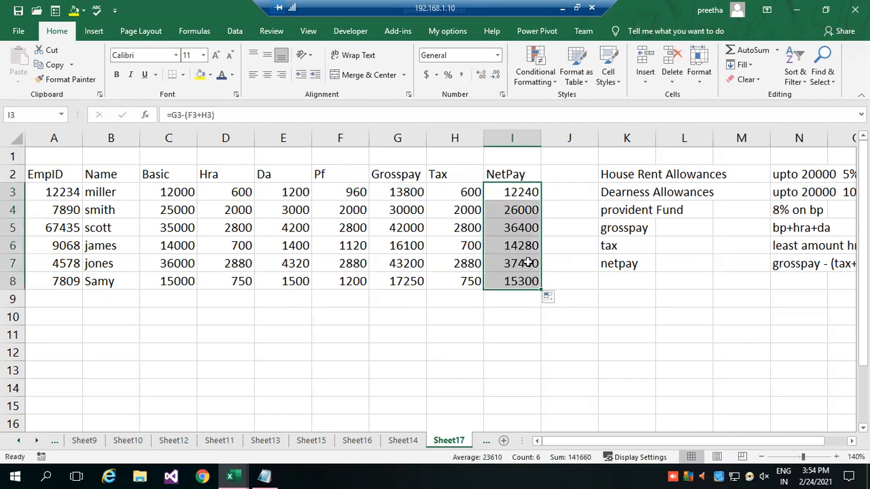
left_click(510, 314)
left_click(527, 193)
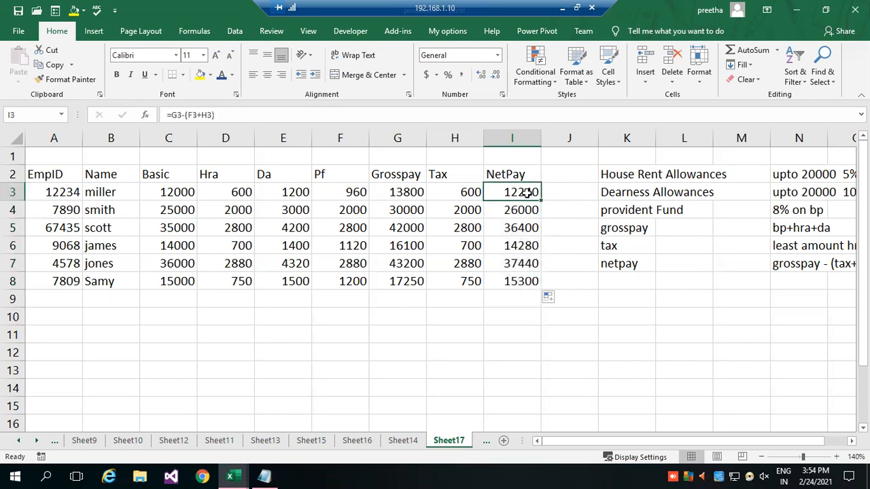
Review the Hra, Da, Pf and Grosspay formulas in cells D3, E3, F3 and G3 without changing them.
left_click(239, 193)
double_click(242, 193)
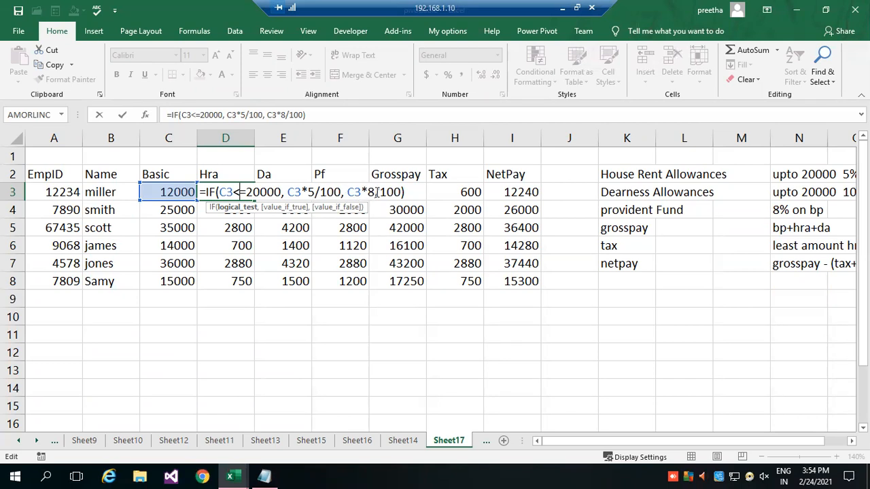
key("Return")
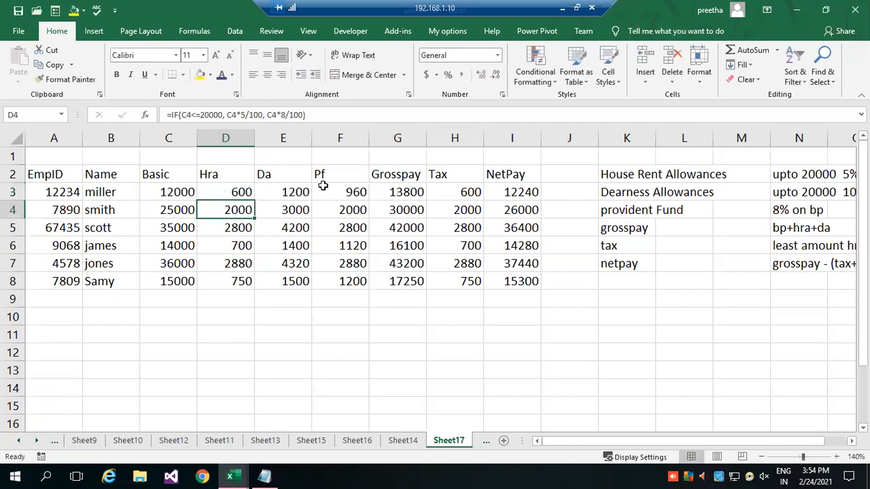
double_click(302, 193)
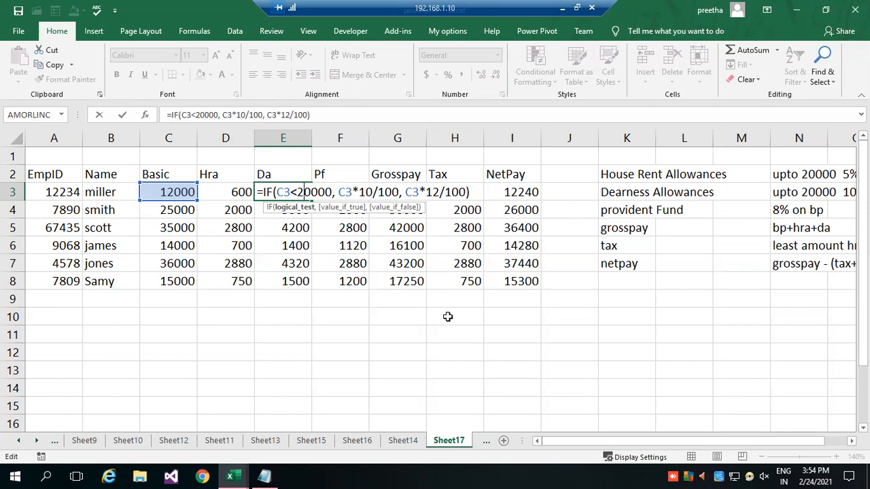
left_click(407, 371)
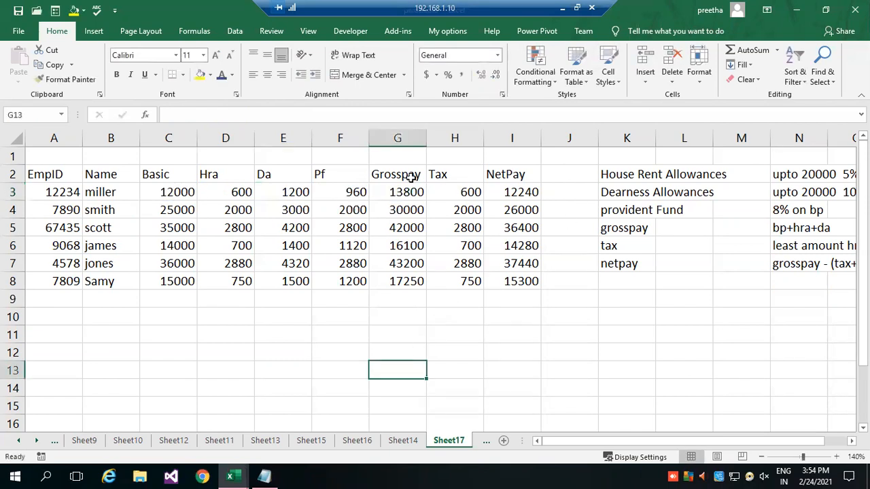
left_click(340, 190)
double_click(351, 193)
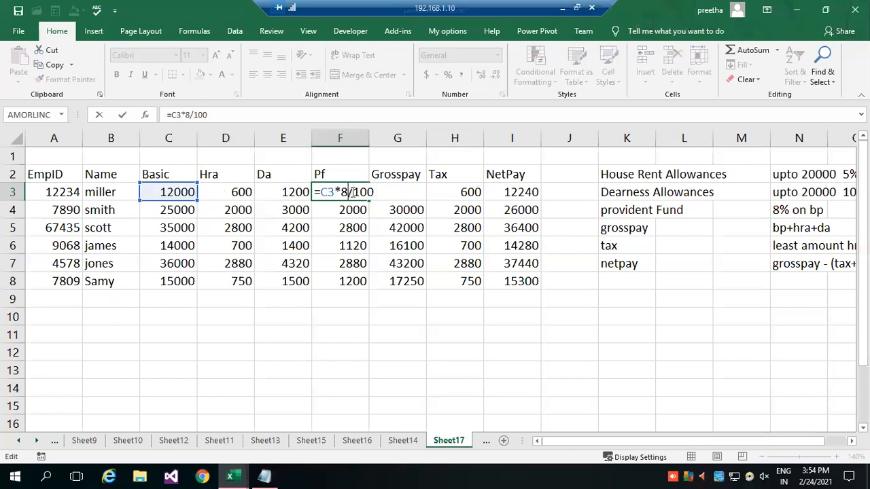
left_click(404, 332)
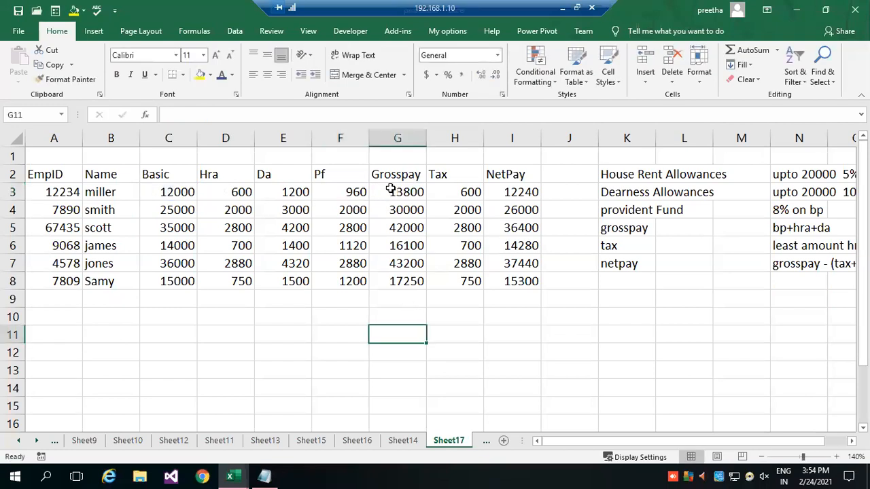
double_click(393, 192)
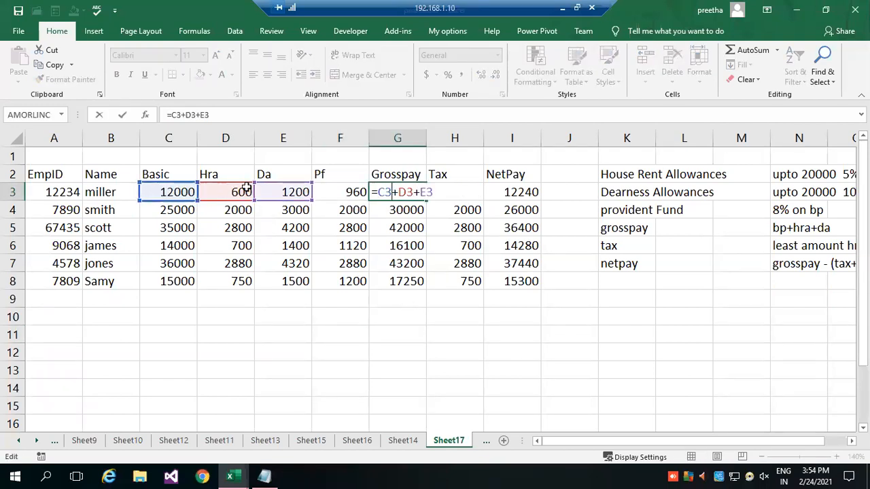
key("Return")
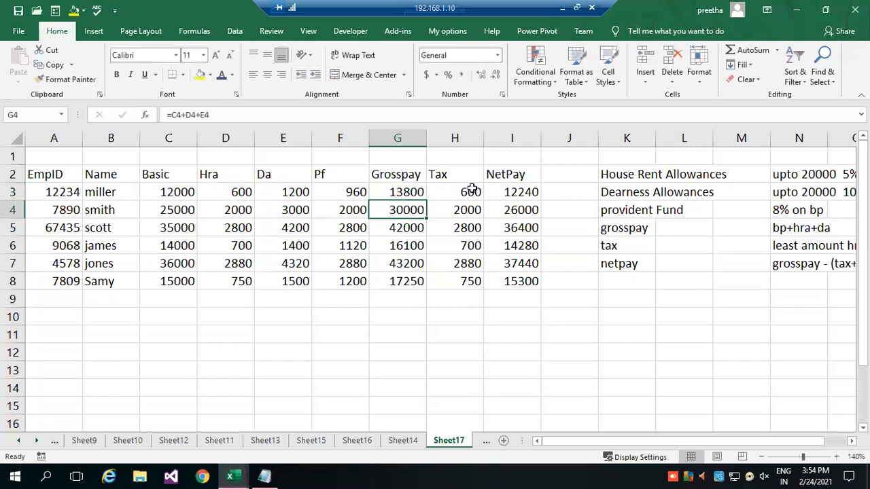
Compare the Hra, Da and Pf amounts in rows 3 to 6 with the corresponding Tax values.
left_click(473, 191)
left_click_drag(213, 191, 350, 192)
left_click_drag(246, 211, 350, 211)
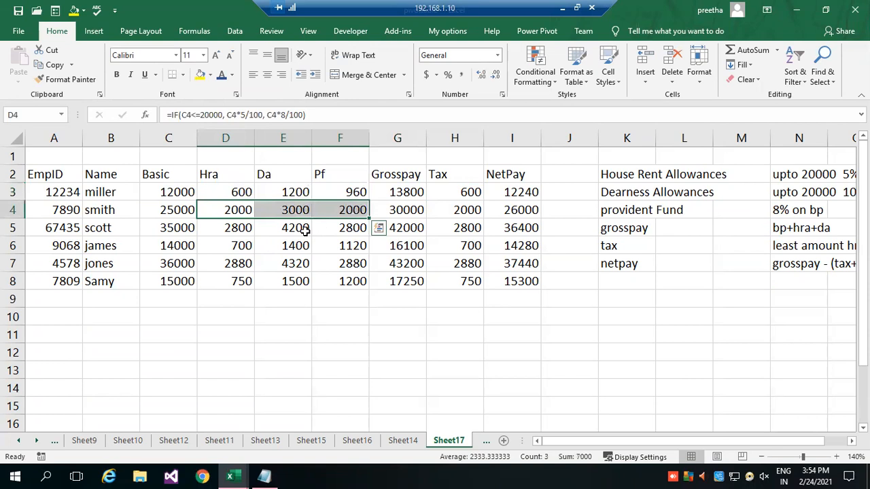
key("Down")
left_click_drag(264, 229, 355, 229)
left_click_drag(245, 250, 414, 246)
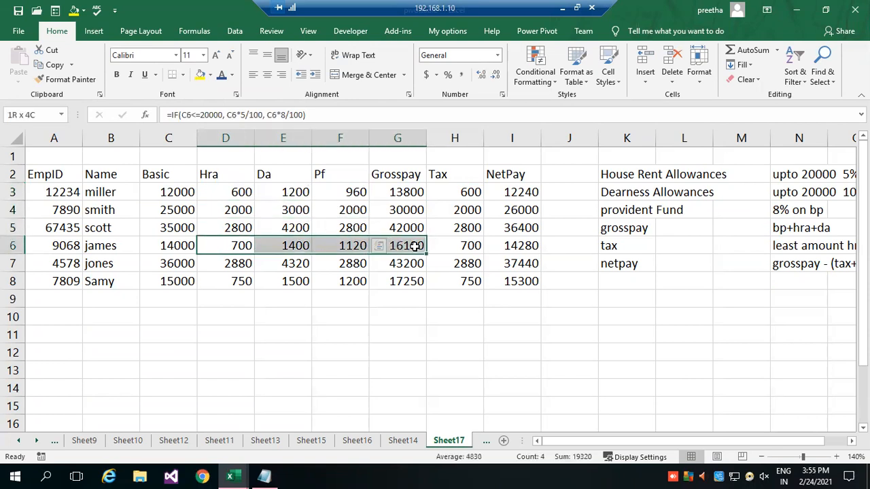
left_click(467, 315)
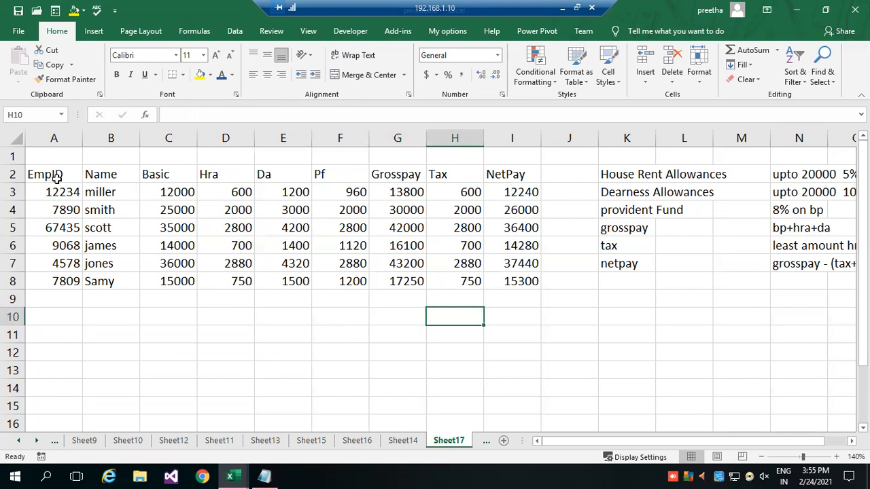
Format the payroll range A2:I8 as a table with headers, using a medium style with blue header and grey banded rows.
left_click_drag(56, 176, 114, 195)
left_click_drag(284, 216, 504, 277)
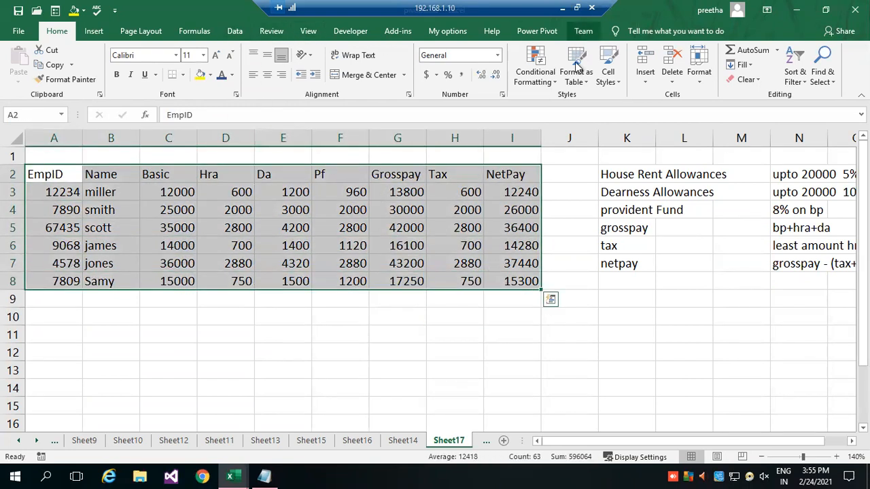
left_click(579, 82)
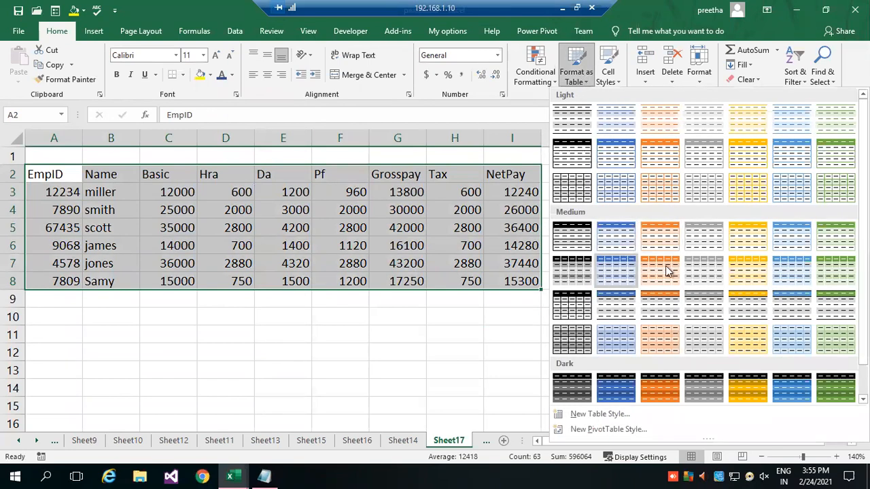
left_click(779, 306)
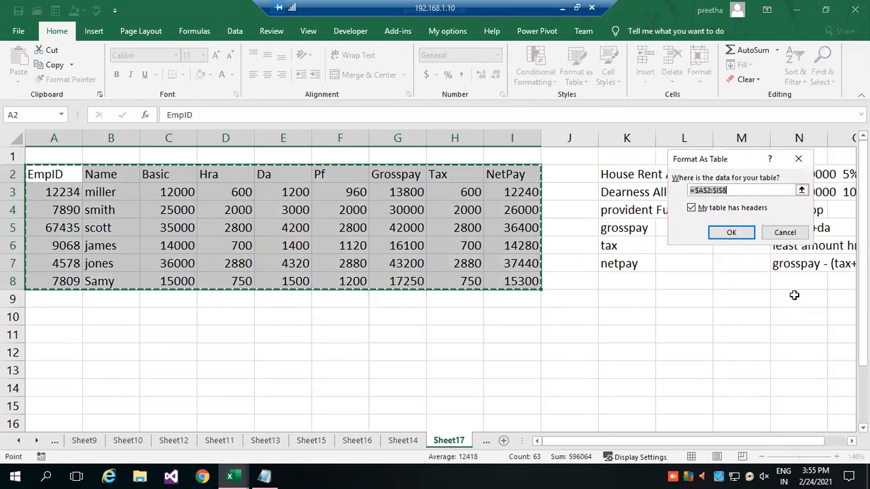
left_click(734, 233)
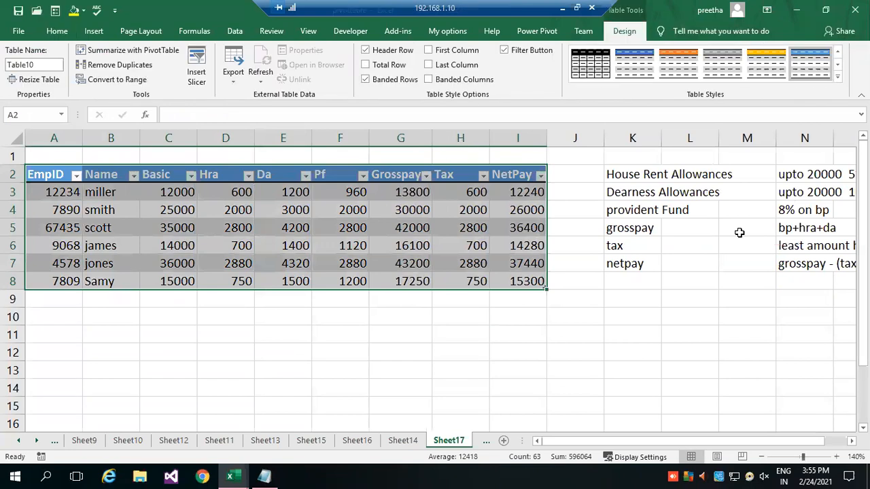
left_click(215, 335)
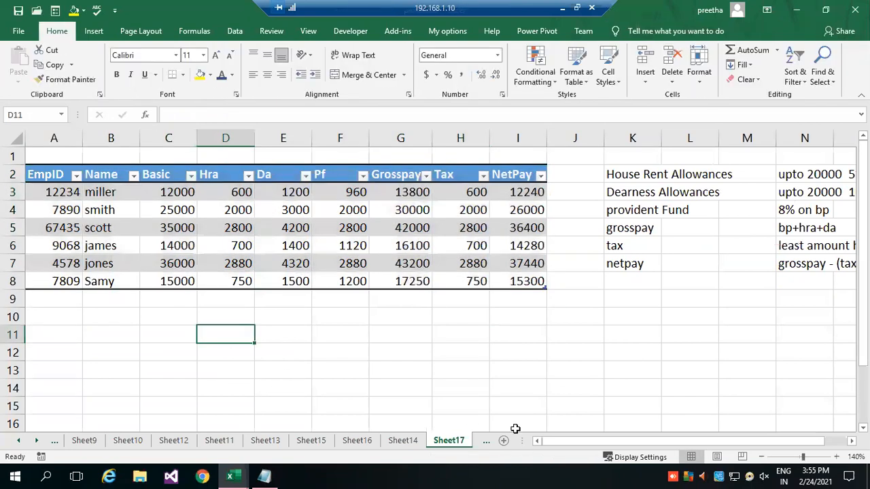
Check the Basic value and the Hra and Da formulas in row 3 of the formatted table.
left_click(179, 194)
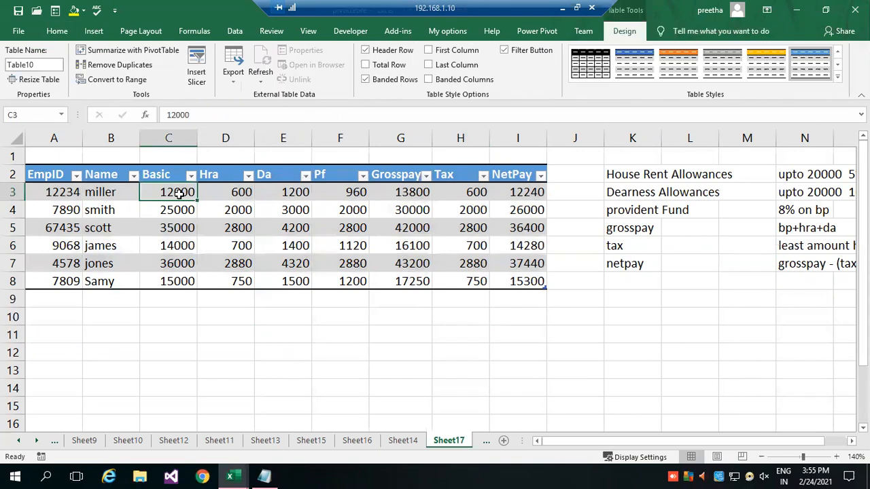
left_click(235, 193)
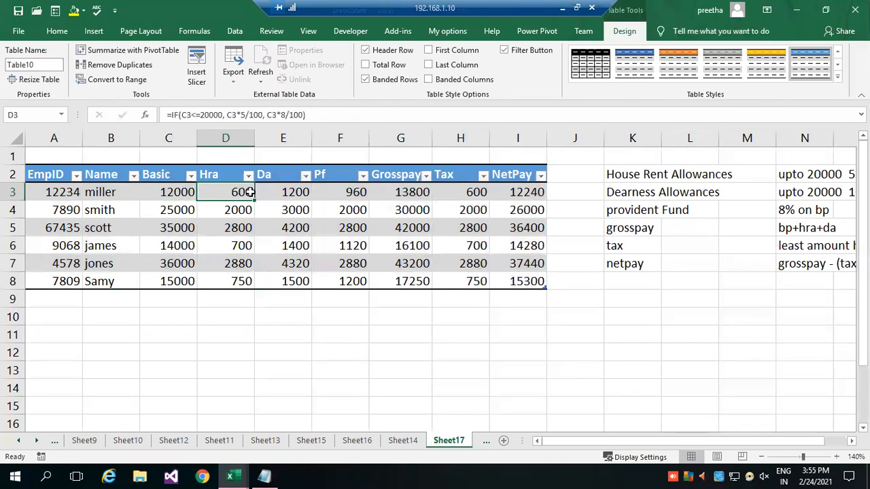
key("Right")
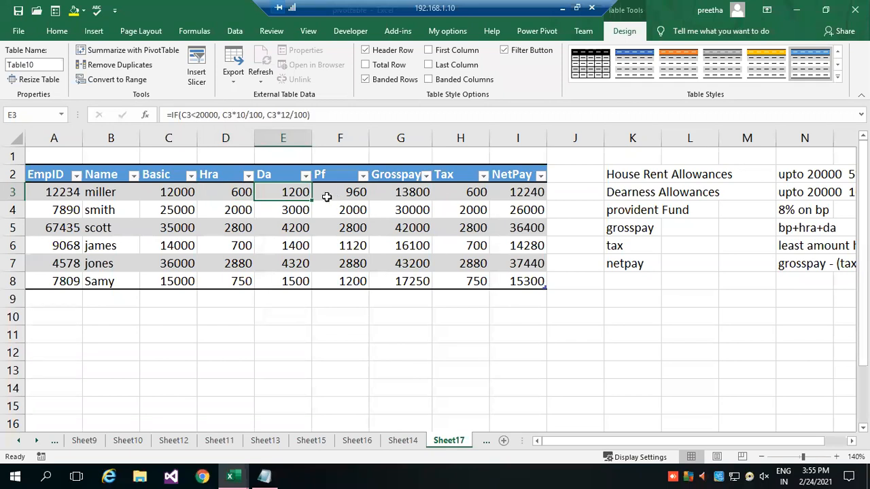
left_click(55, 31)
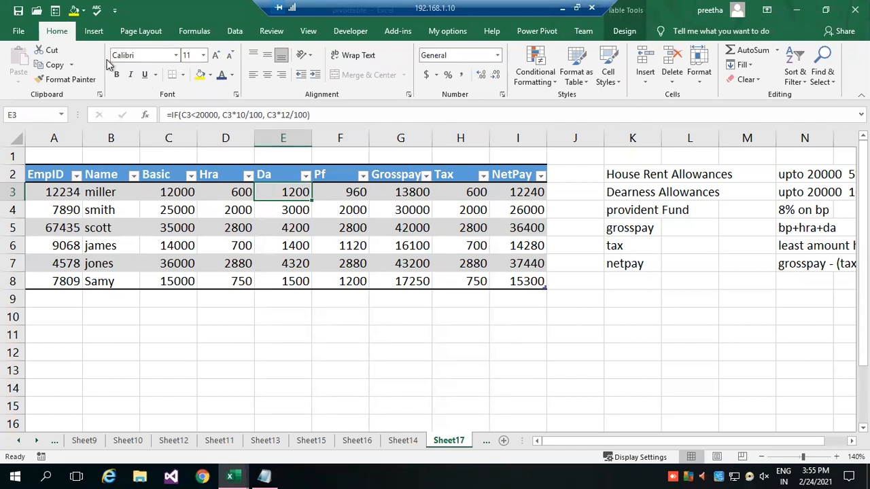
left_click(96, 35)
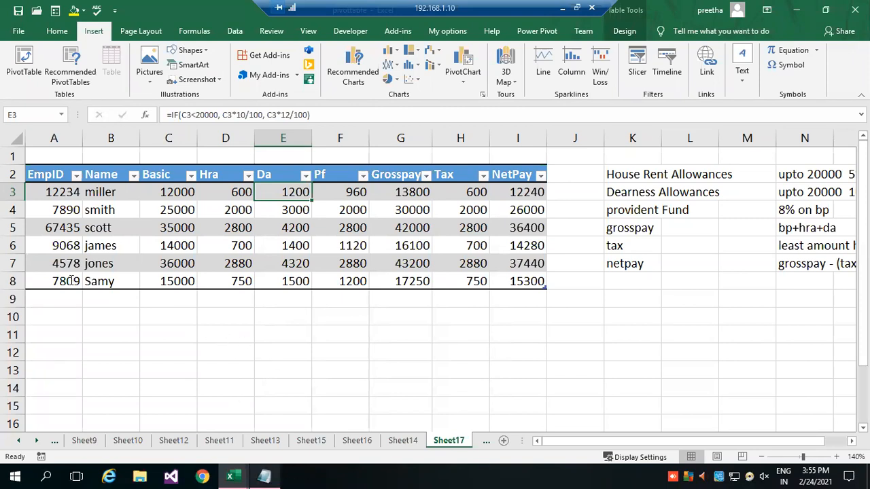
Switch to the Notepad notes and add the heading "Assignment #2" below the PivotTable topic list.
key("Return")
type("aSSIGN")
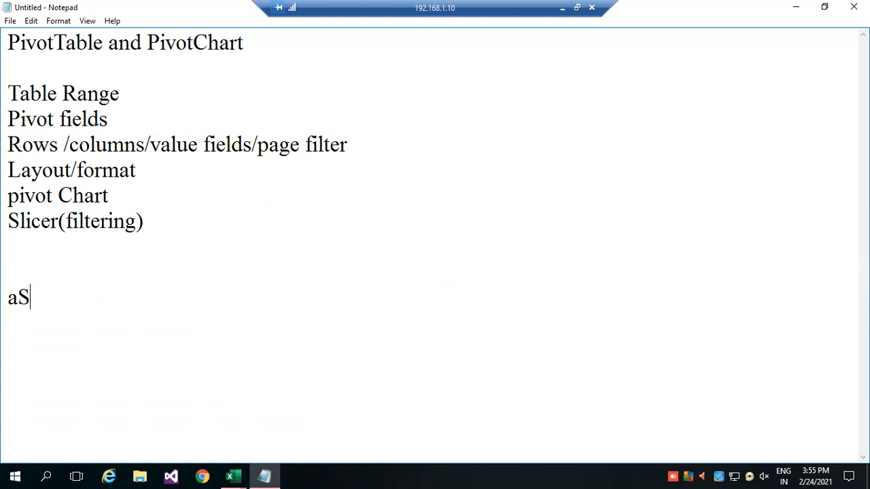
key("BackSpace")
key("BackSpace")
key("BackSpace")
key("BackSpace")
key("BackSpace")
key("BackSpace")
key("BackSpace")
type("Assign")
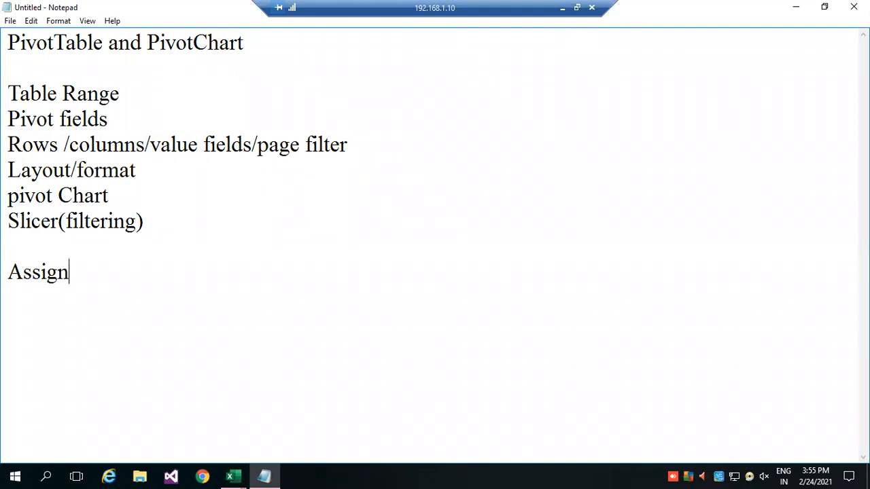
type("ment #2")
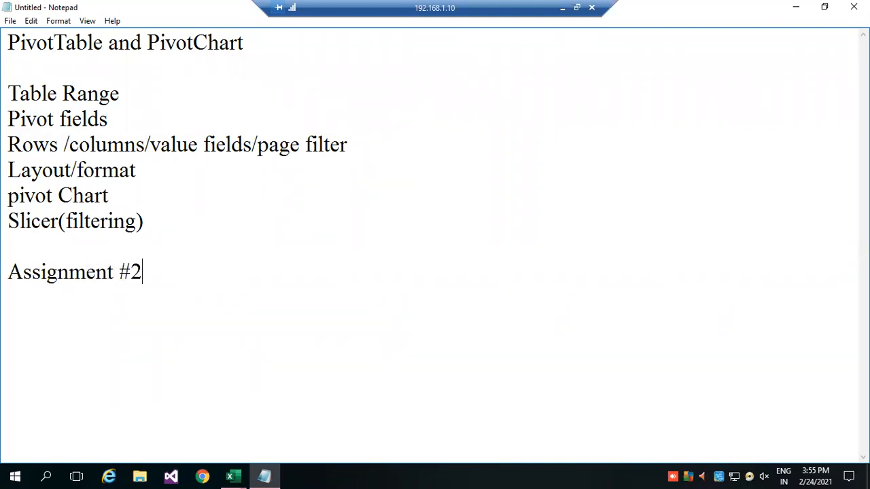
type("1. c")
Write the first task under the heading: "1. preapare Employee Paybill with Empid,Name, Basicapy and find".
key("BackSpace")
type("preapare ")
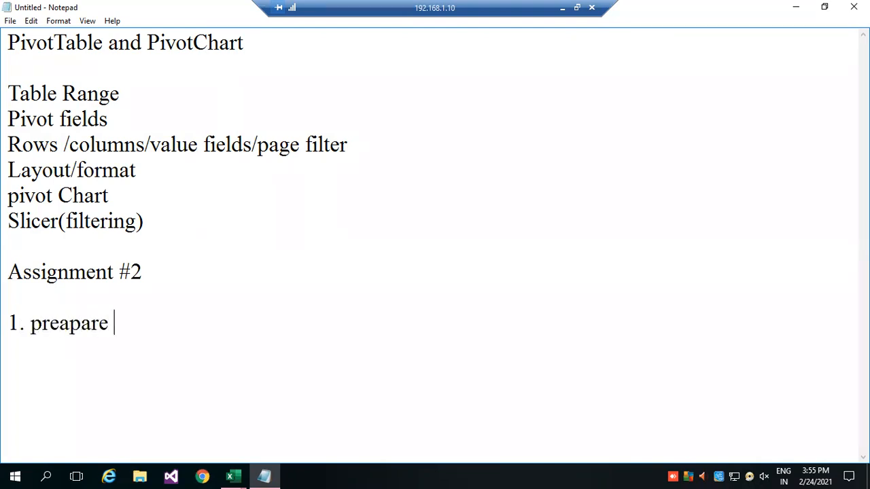
type("Employe")
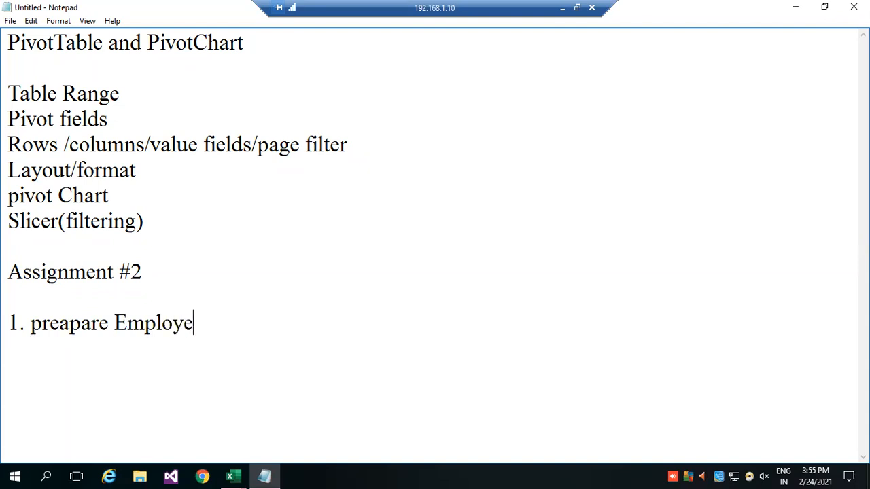
type("e Paybill")
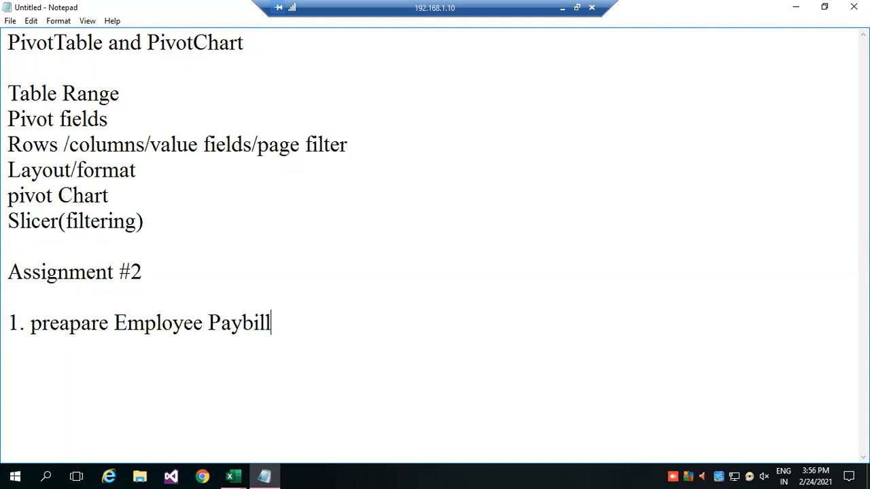
type(" with ")
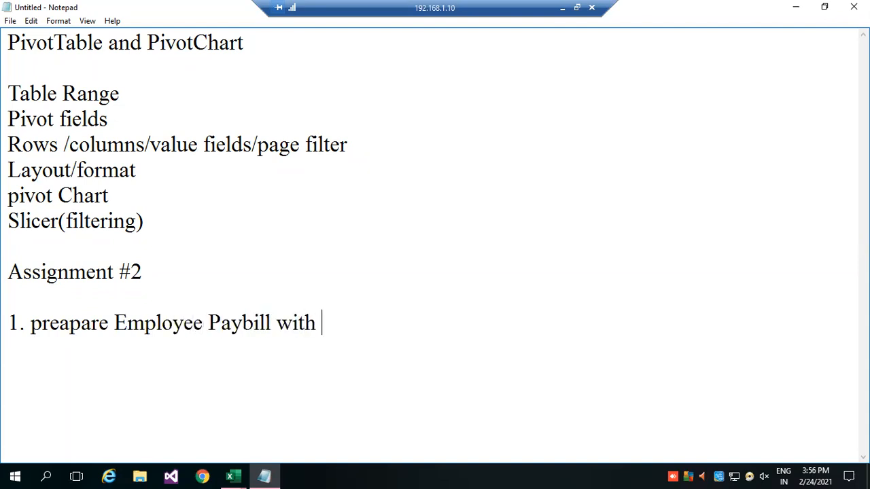
type("Empid,")
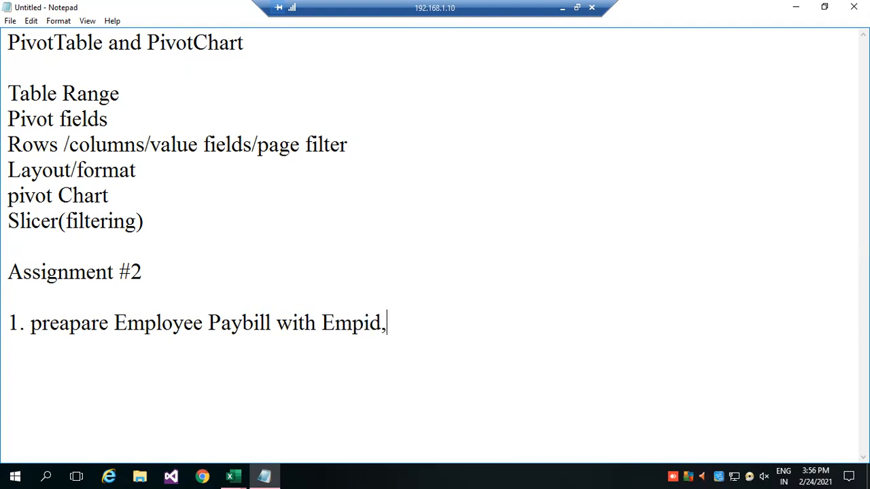
type("Name, ")
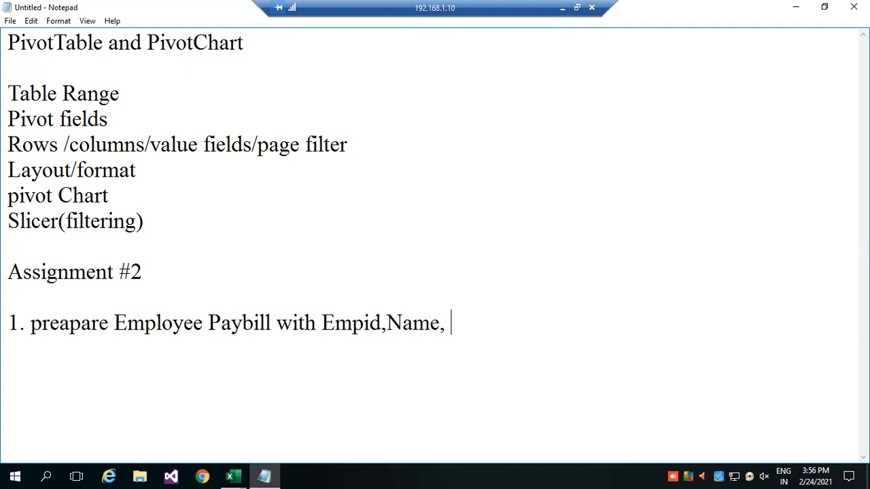
type("Basicapy and find")
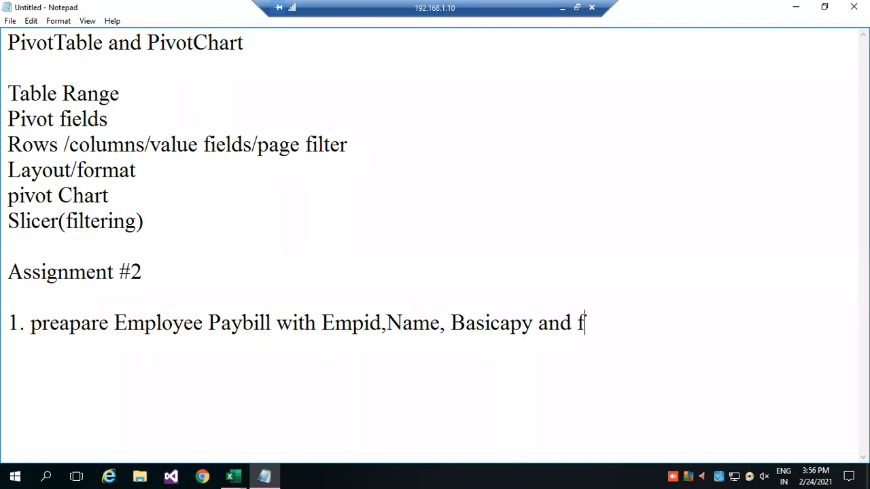
Continue the task on a second line with "HRA, DA, PF, Grosspay, Tax, Netpay for 20 employees".
key("Return")
type("HR")
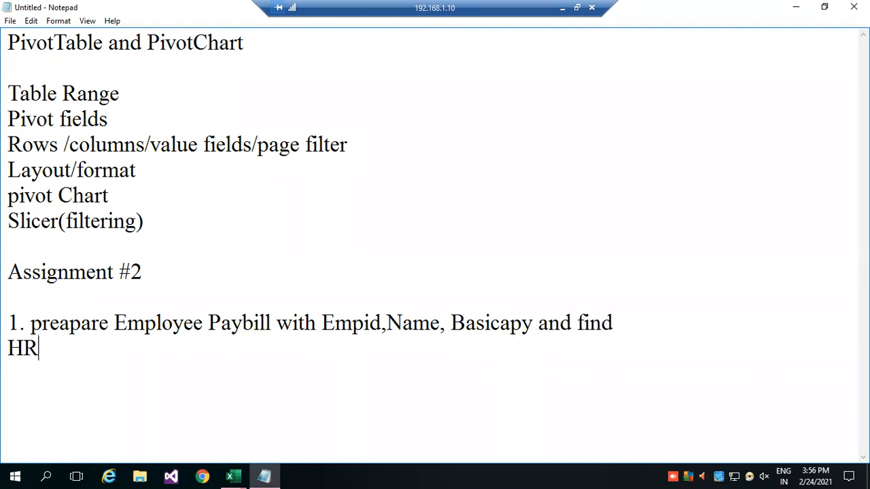
type("A, DA, PF, Gros")
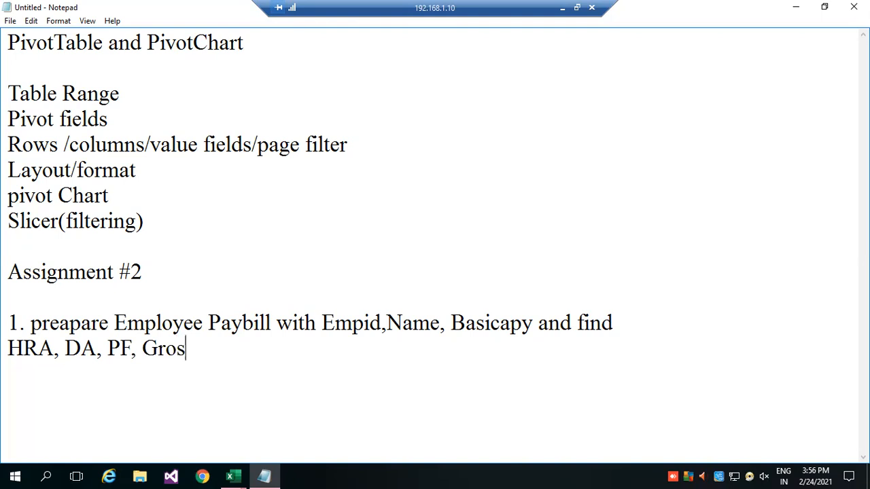
type("spay, Tax, Netpay")
key("Return")
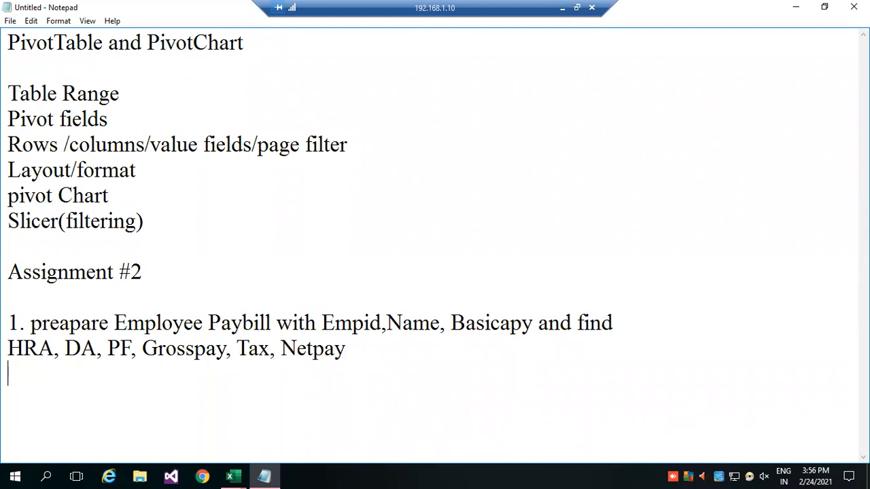
key("BackSpace")
type("for 20 emp")
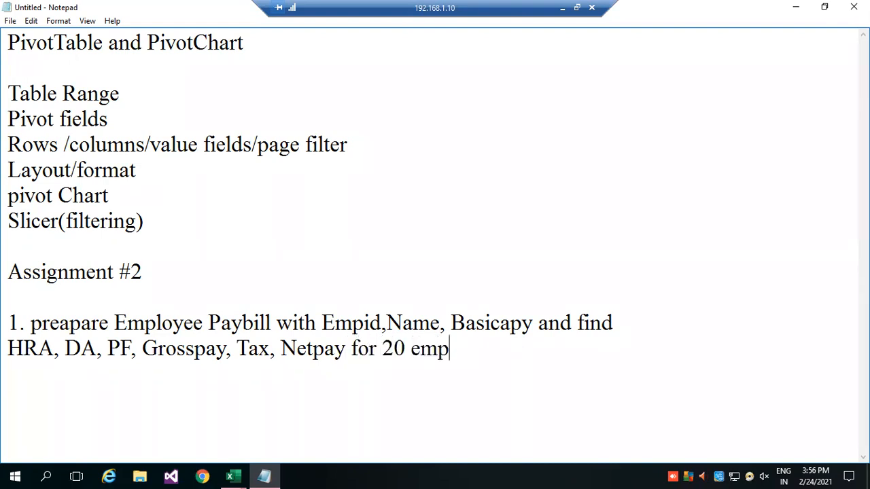
type("loyees ")
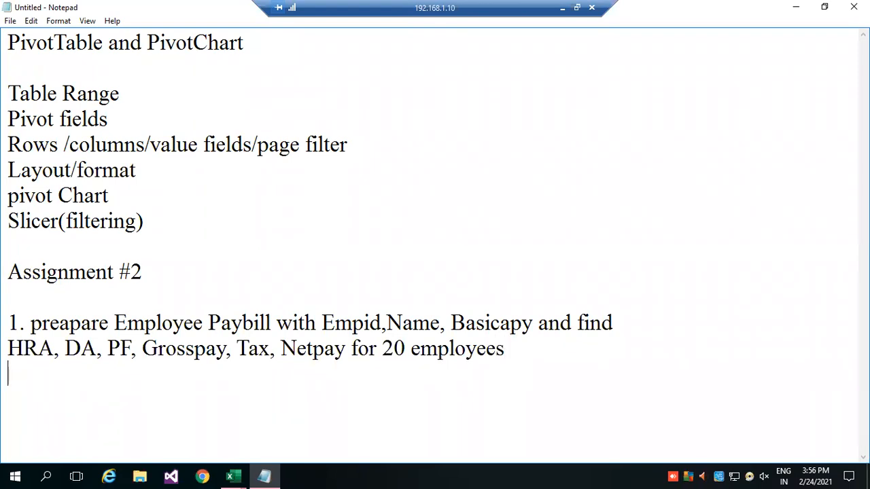
type("format s")
Add the instruction "format as table" on a new line below the paybill task.
key("BackSpace")
type("as table")
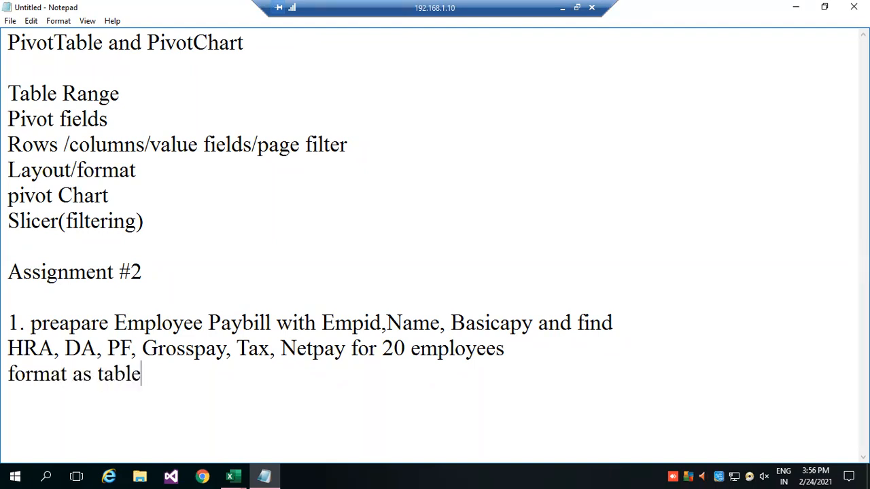